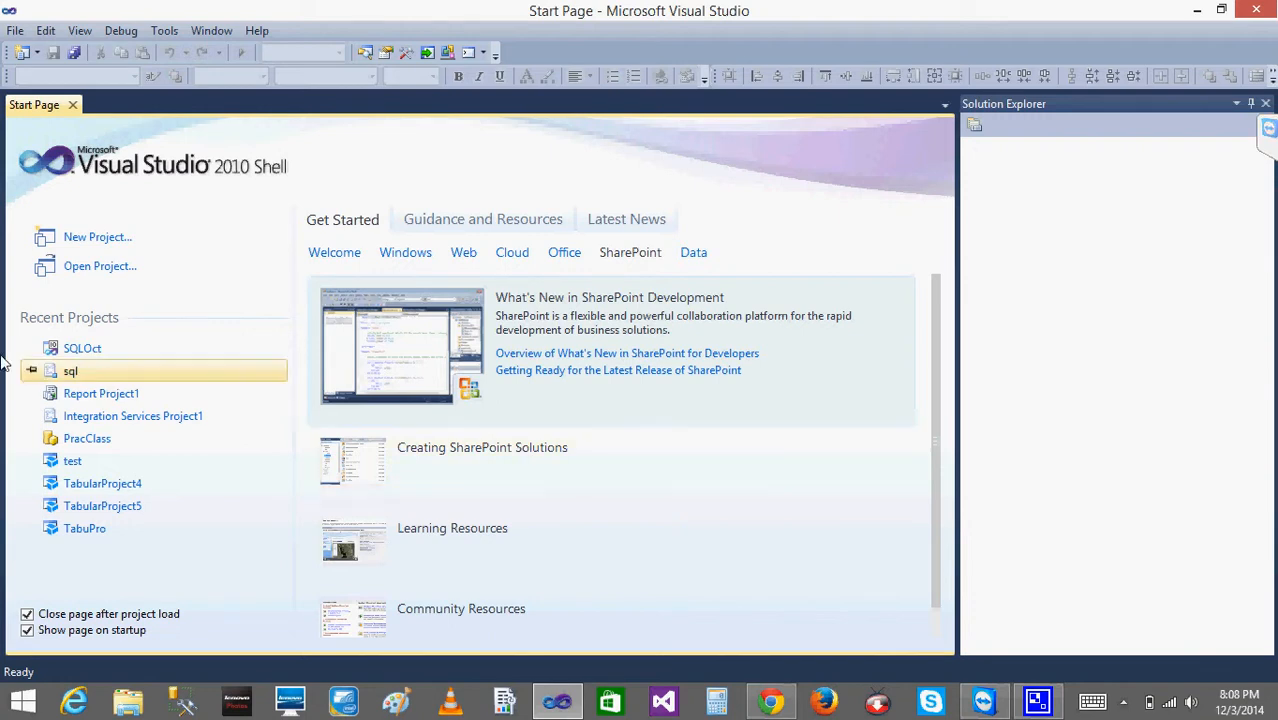
- Open the recent SQLOct project and select the table in the Report5 design
click(73, 352)
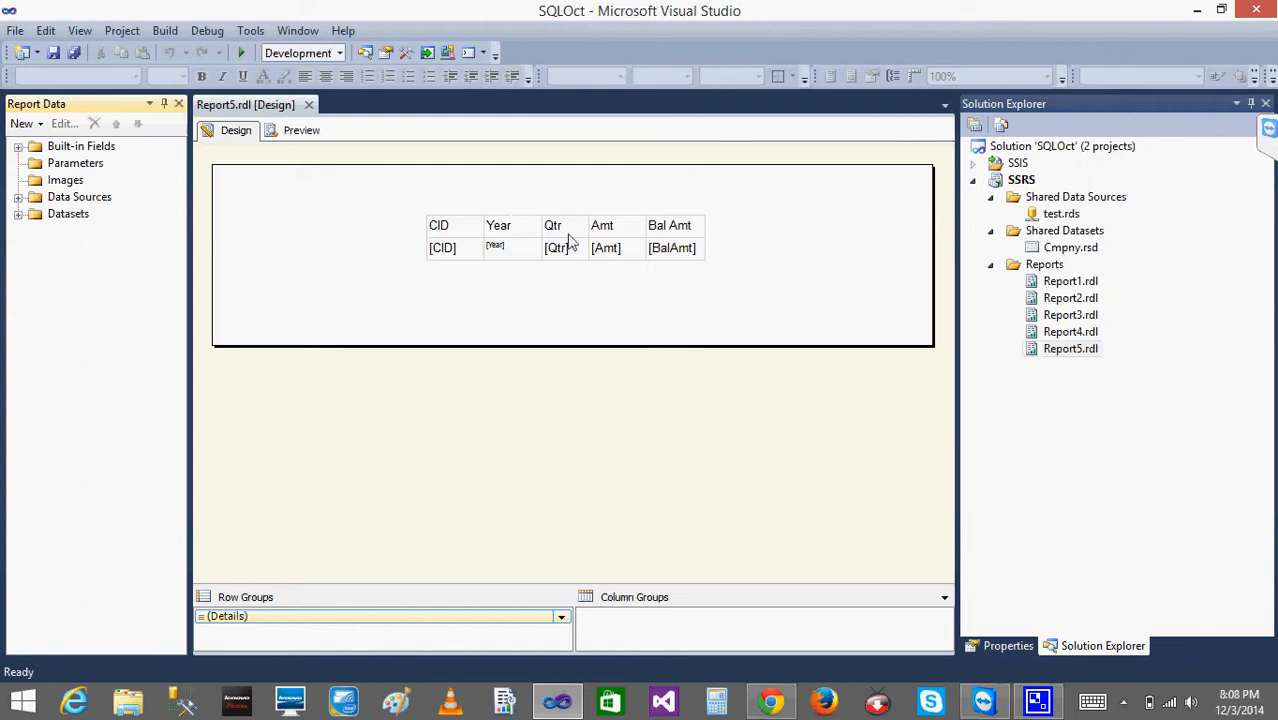
click(448, 214)
click(438, 225)
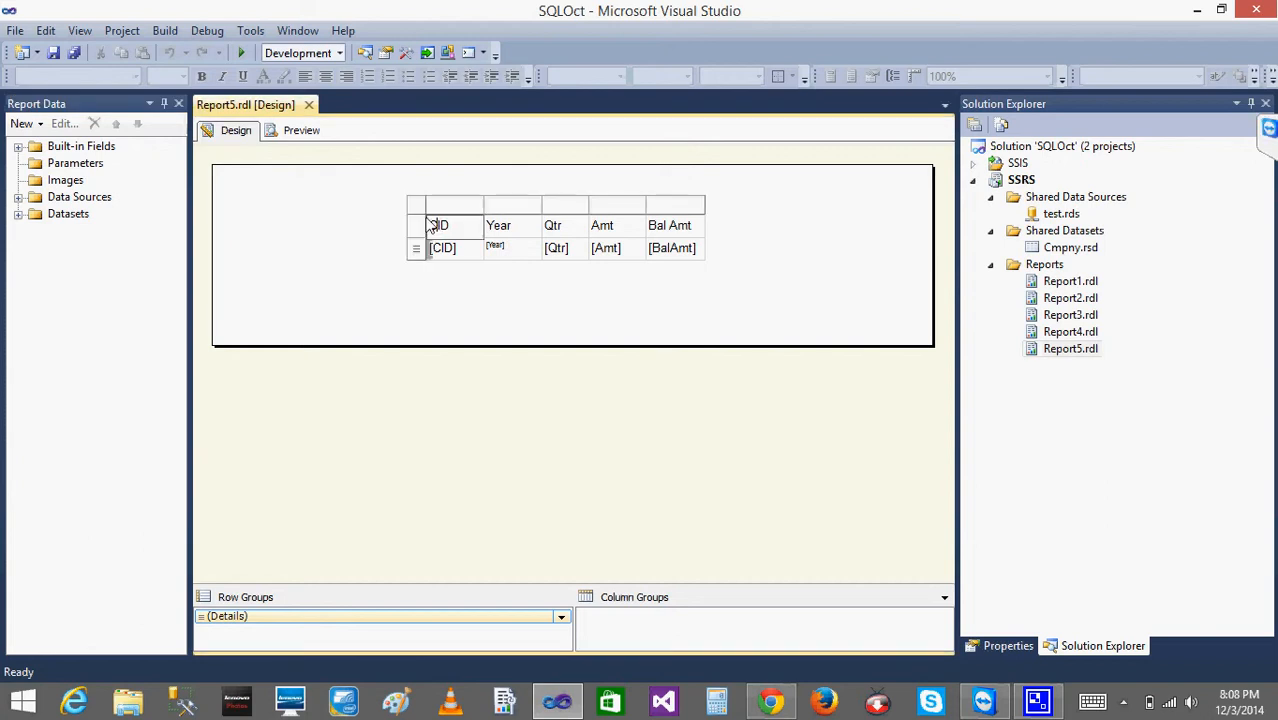
click(418, 213)
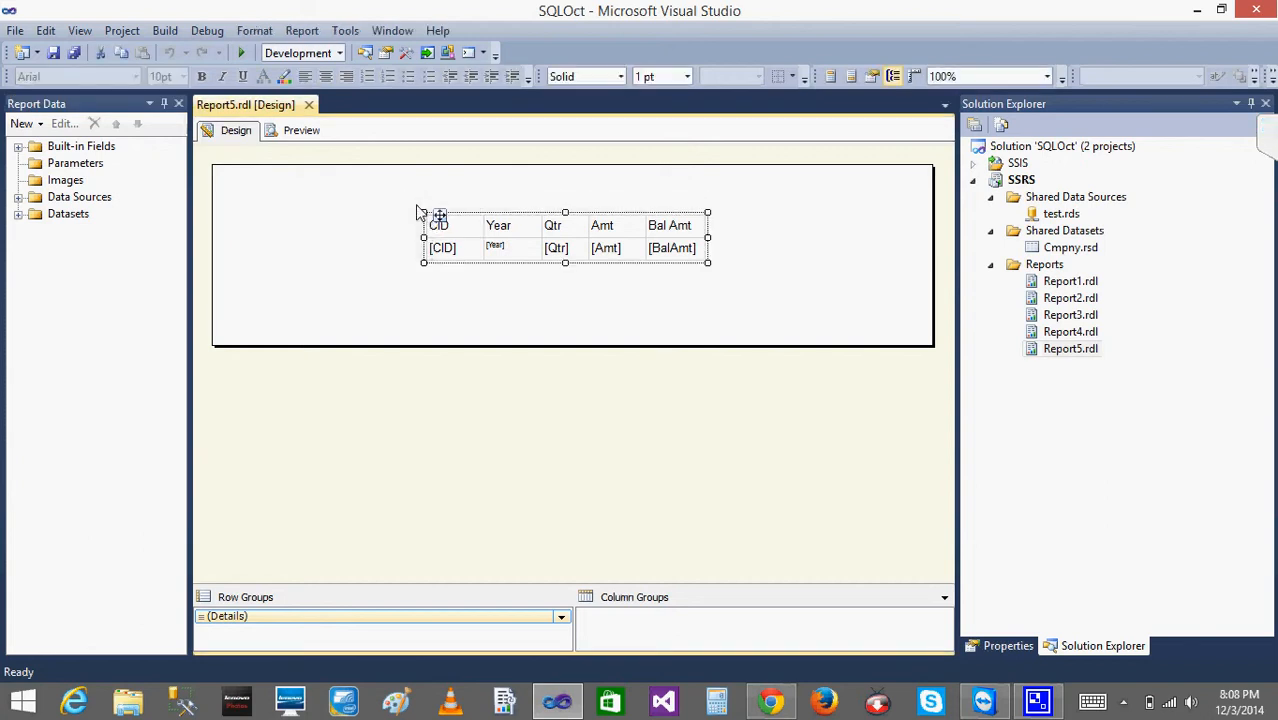
click(470, 210)
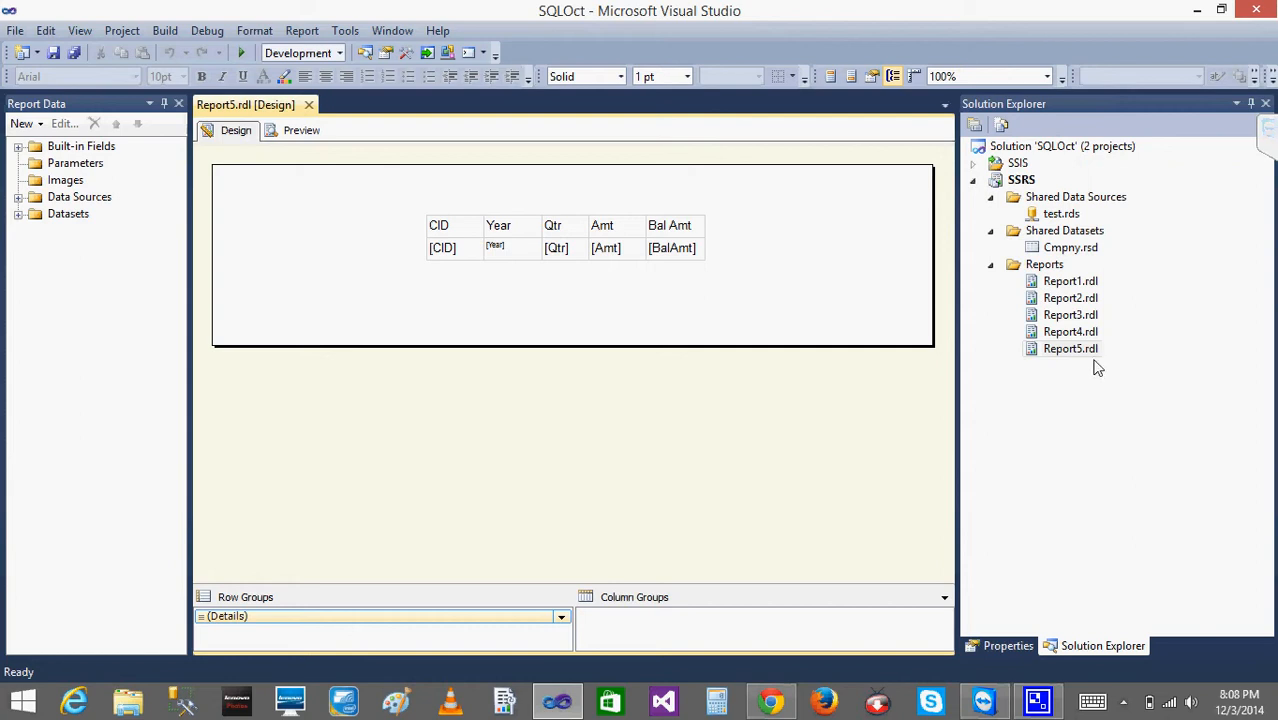
right_click(742, 168)
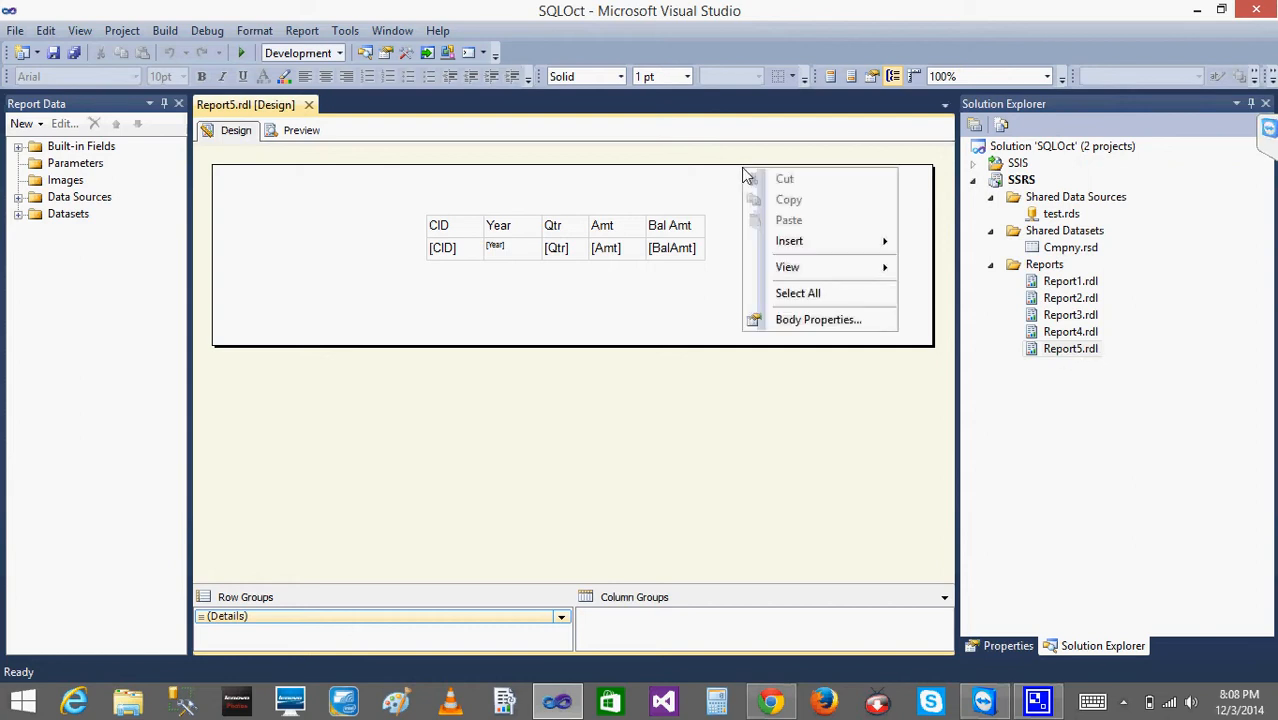
mouse_move(793, 251)
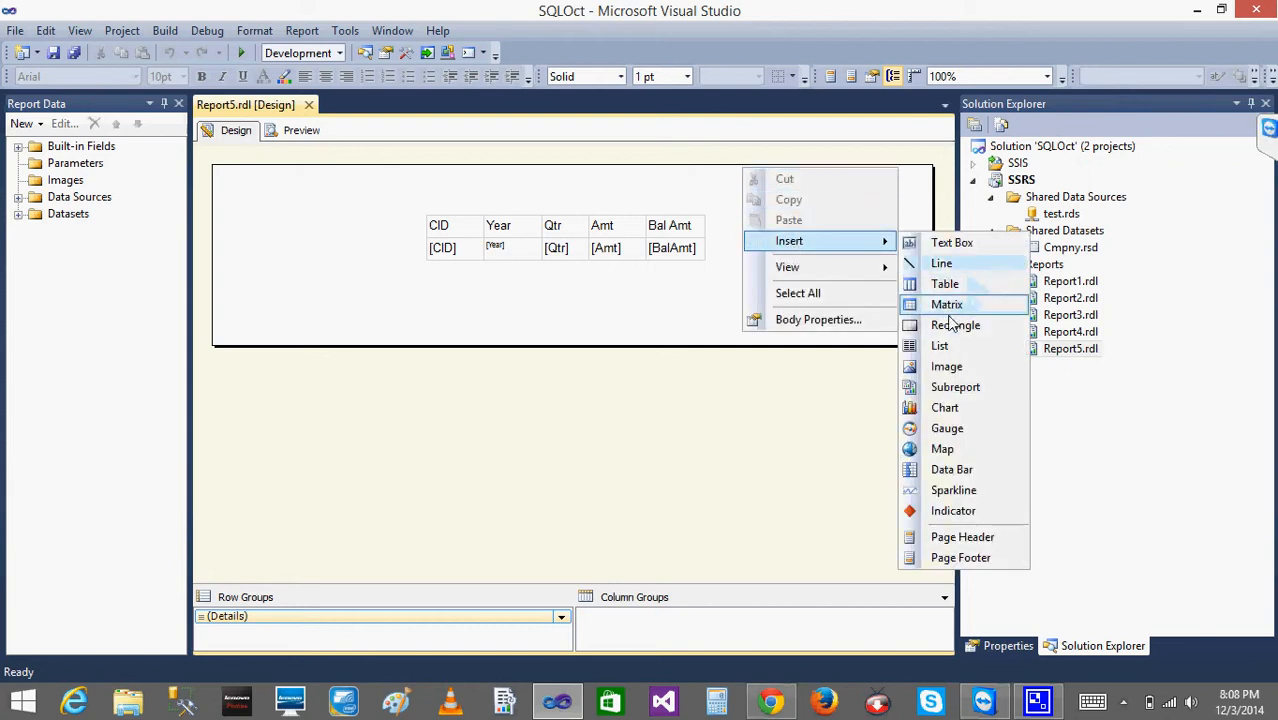
click(632, 316)
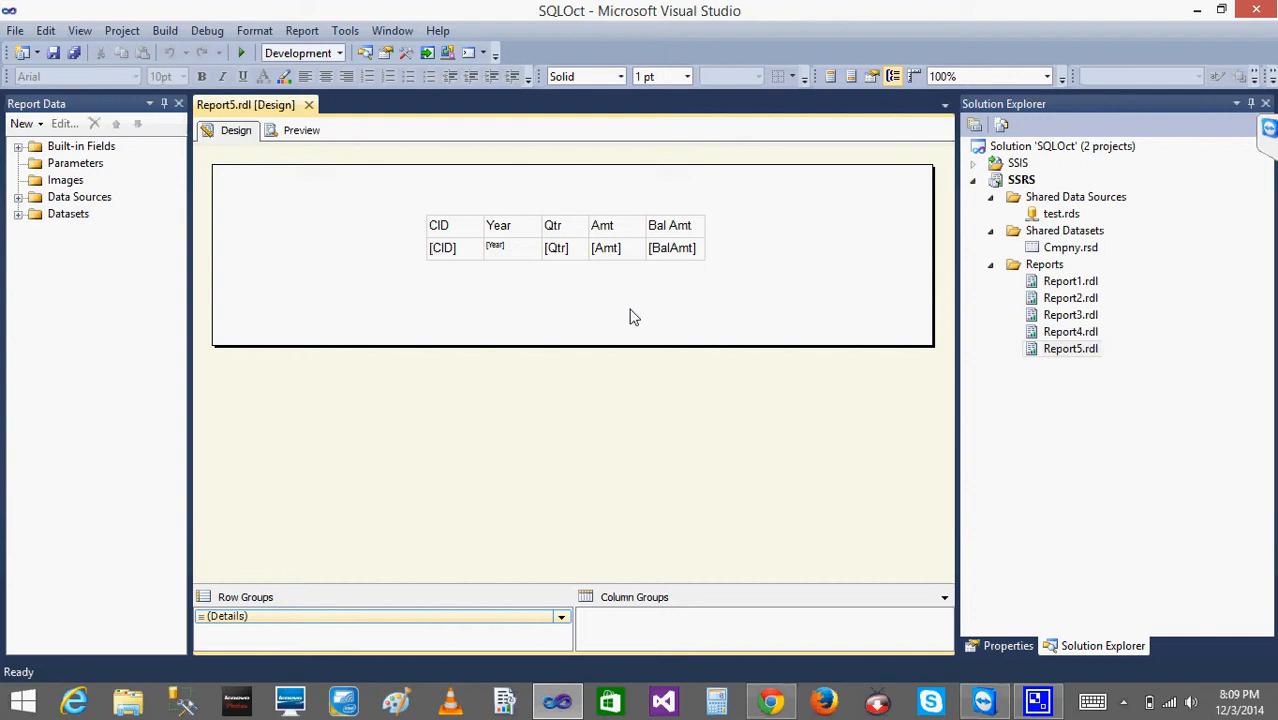
right_click(1036, 270)
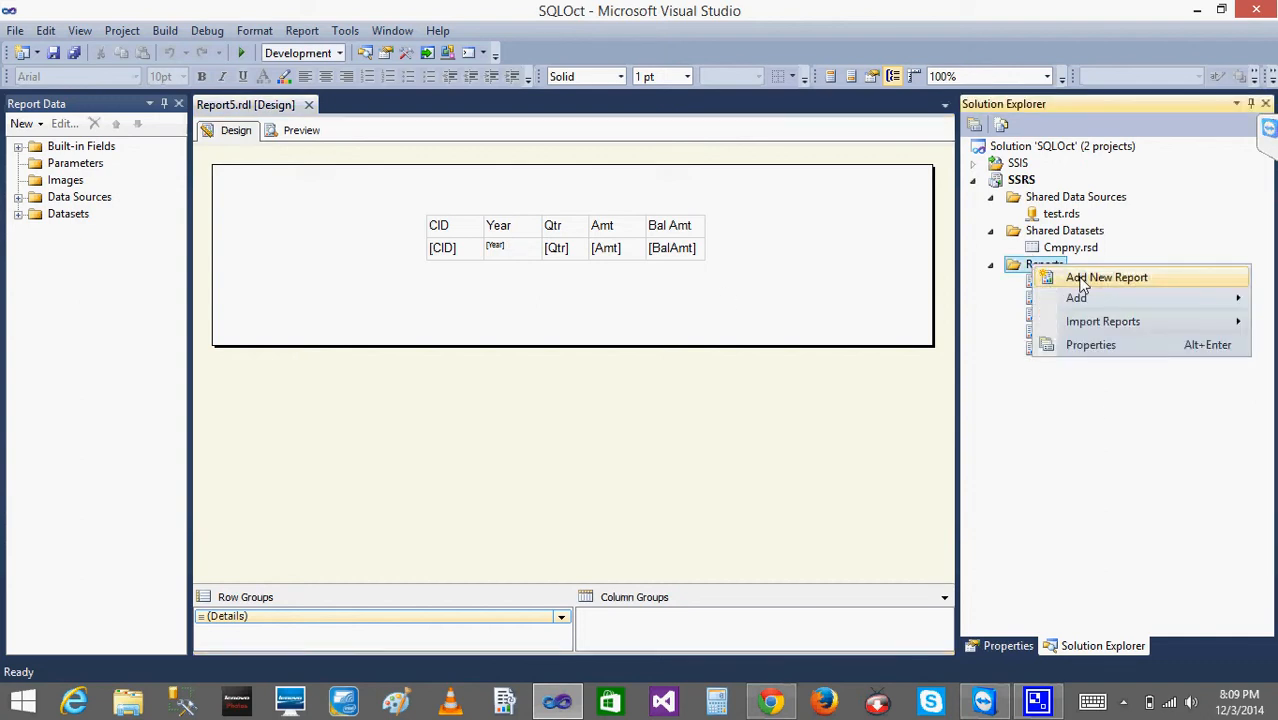
click(1077, 278)
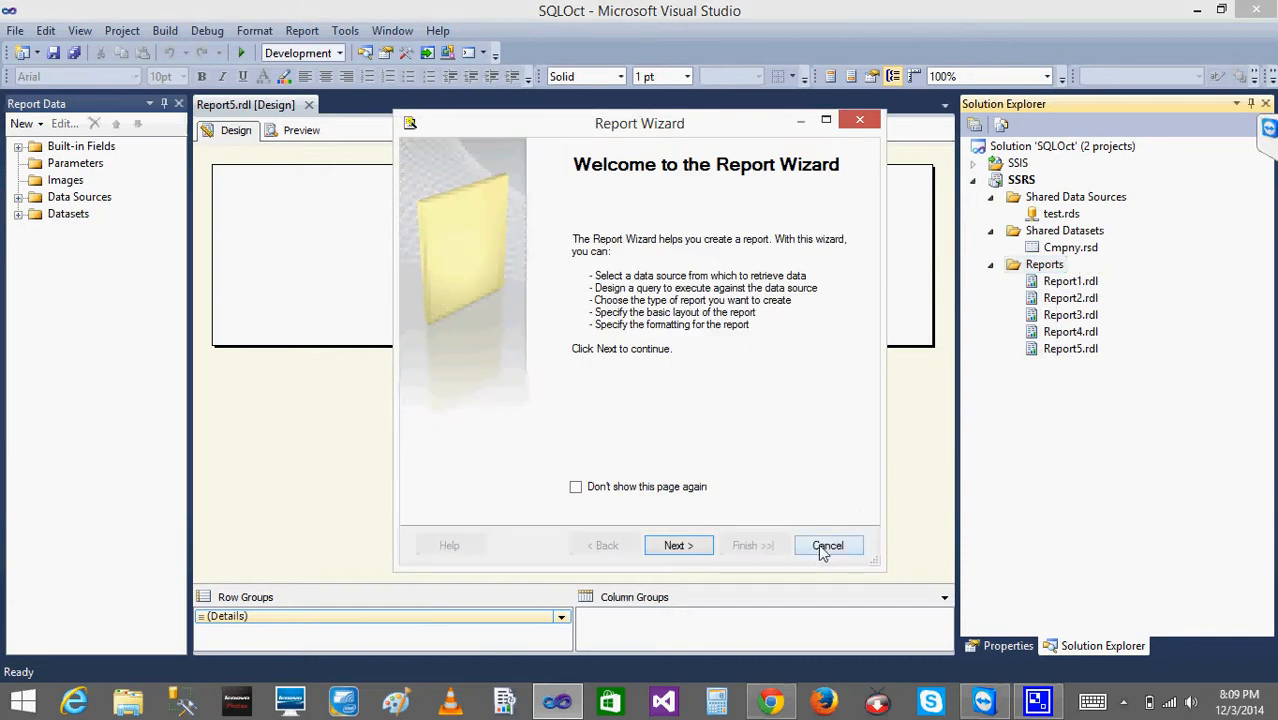
click(820, 544)
- Add a new empty report item named Report6.rdl to the SSRS project's Reports folder, without using the Report Wizard
right_click(1044, 268)
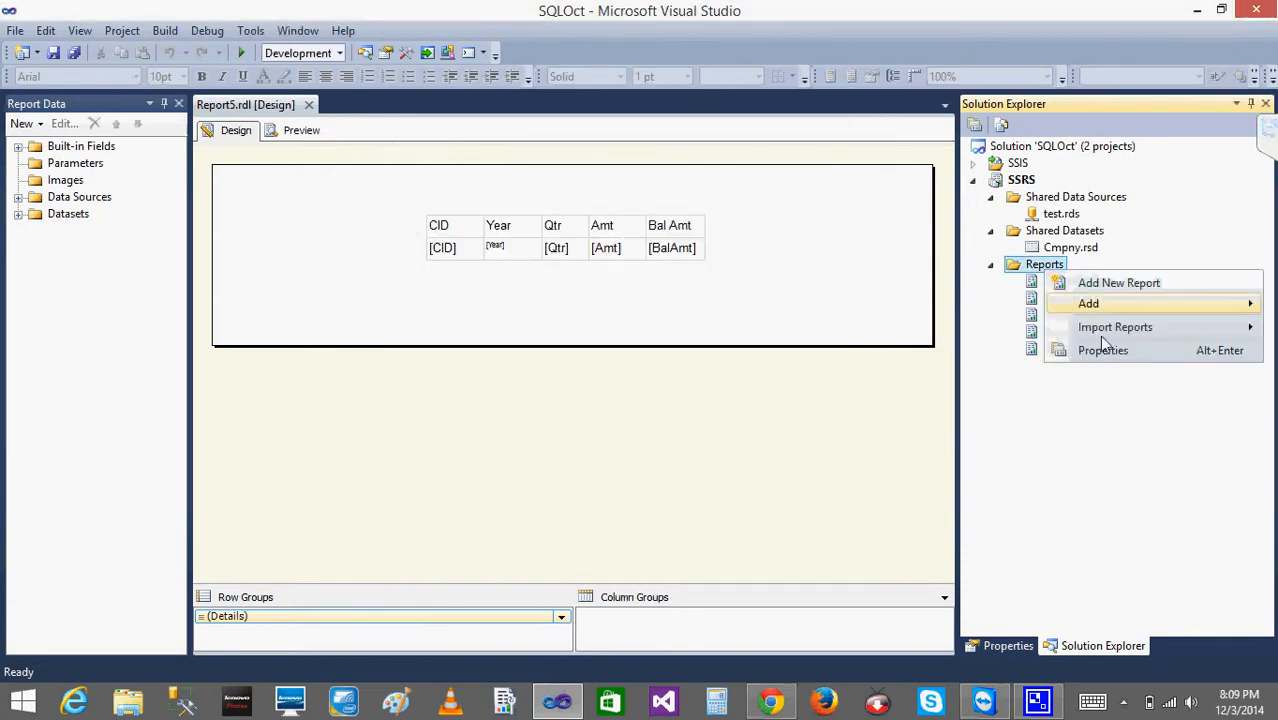
mouse_move(1100, 303)
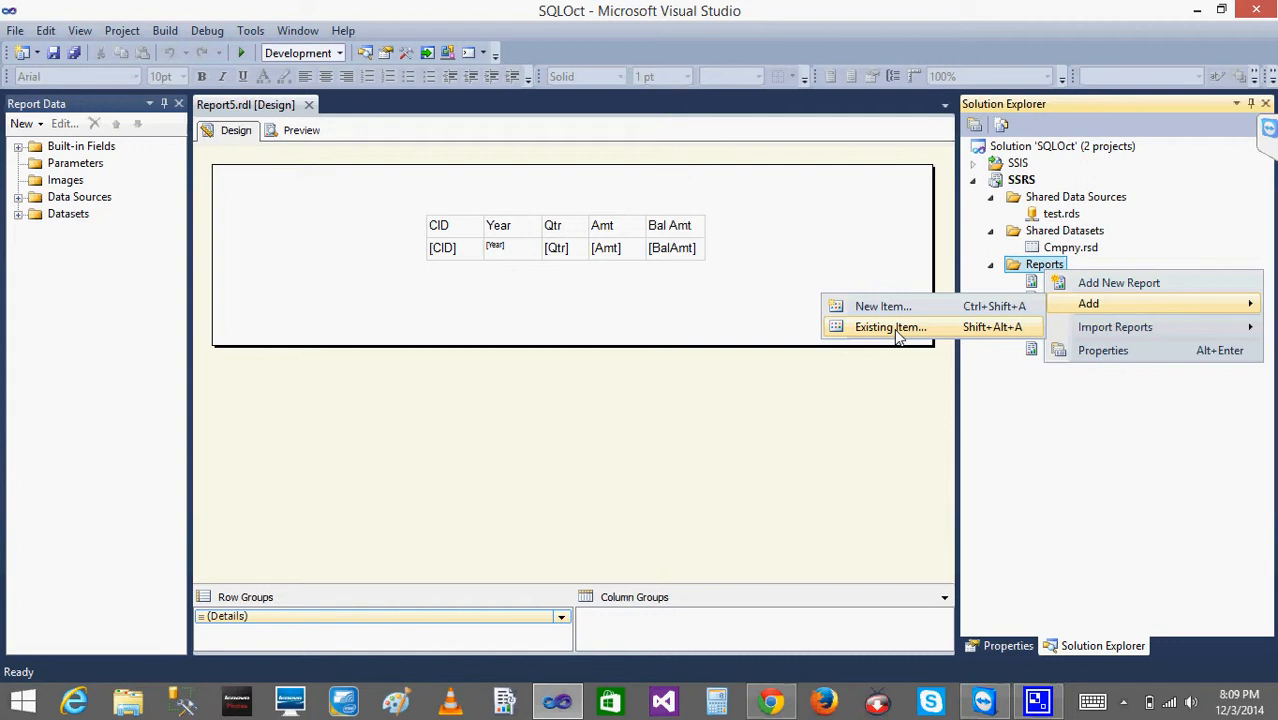
click(882, 306)
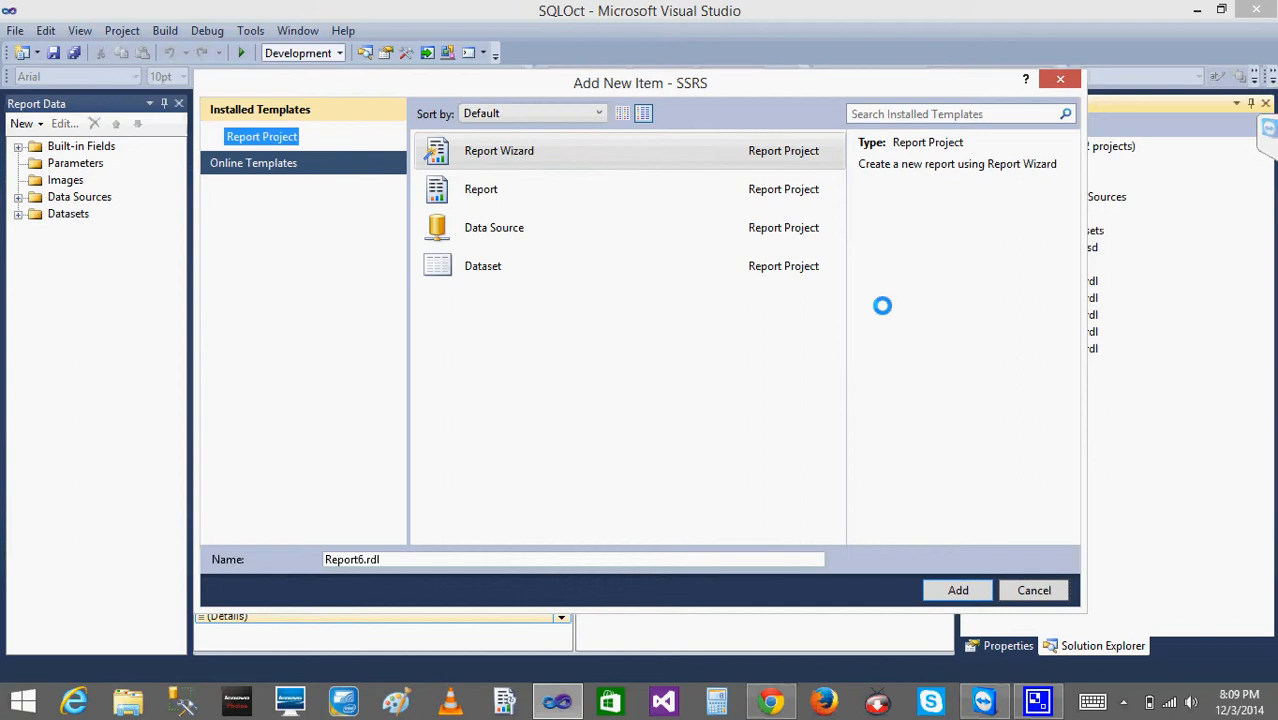
click(472, 190)
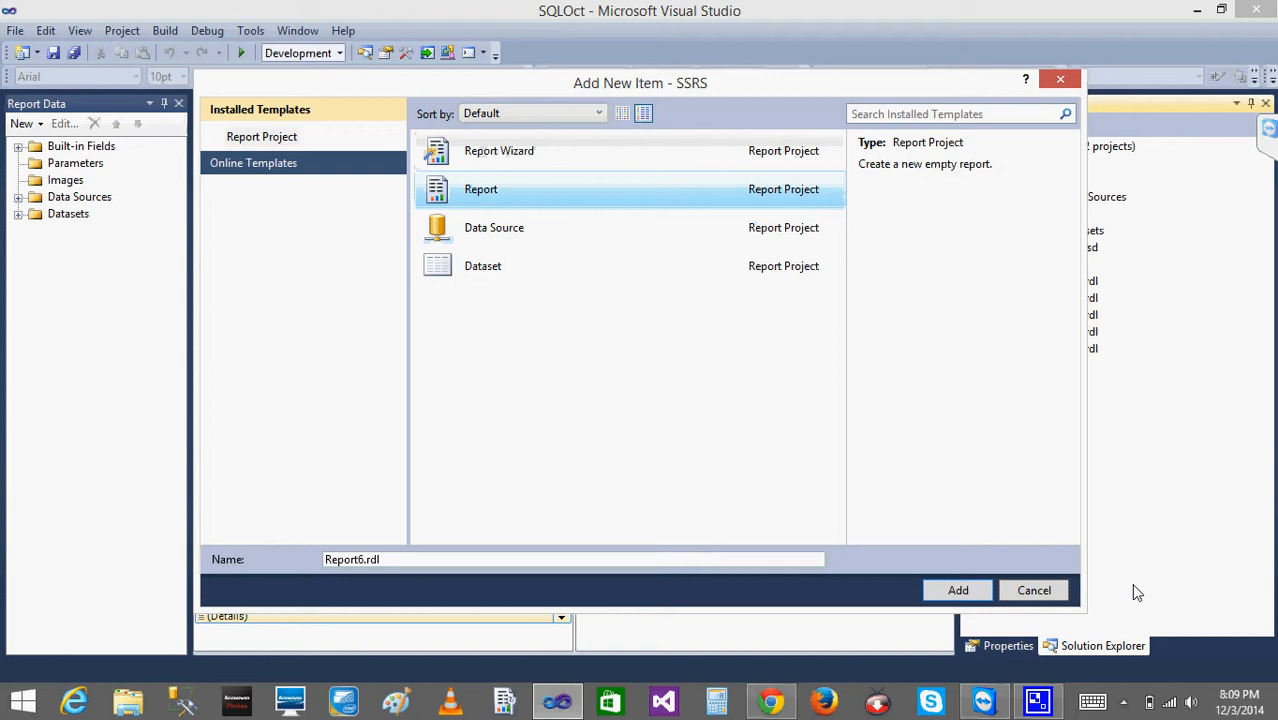
click(958, 591)
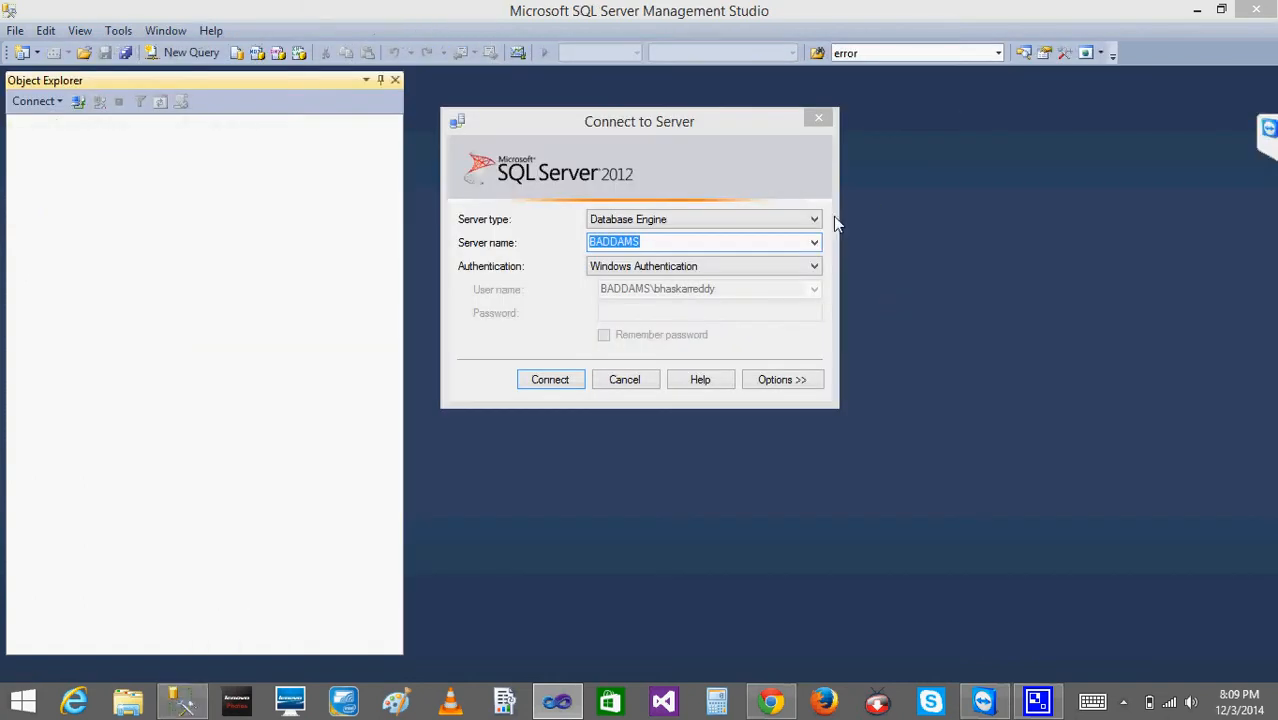
- In SQL Server Management Studio, connect to the Database Engine and view the top 1000 rows of dbo.Cmpny in the Test database
click(551, 378)
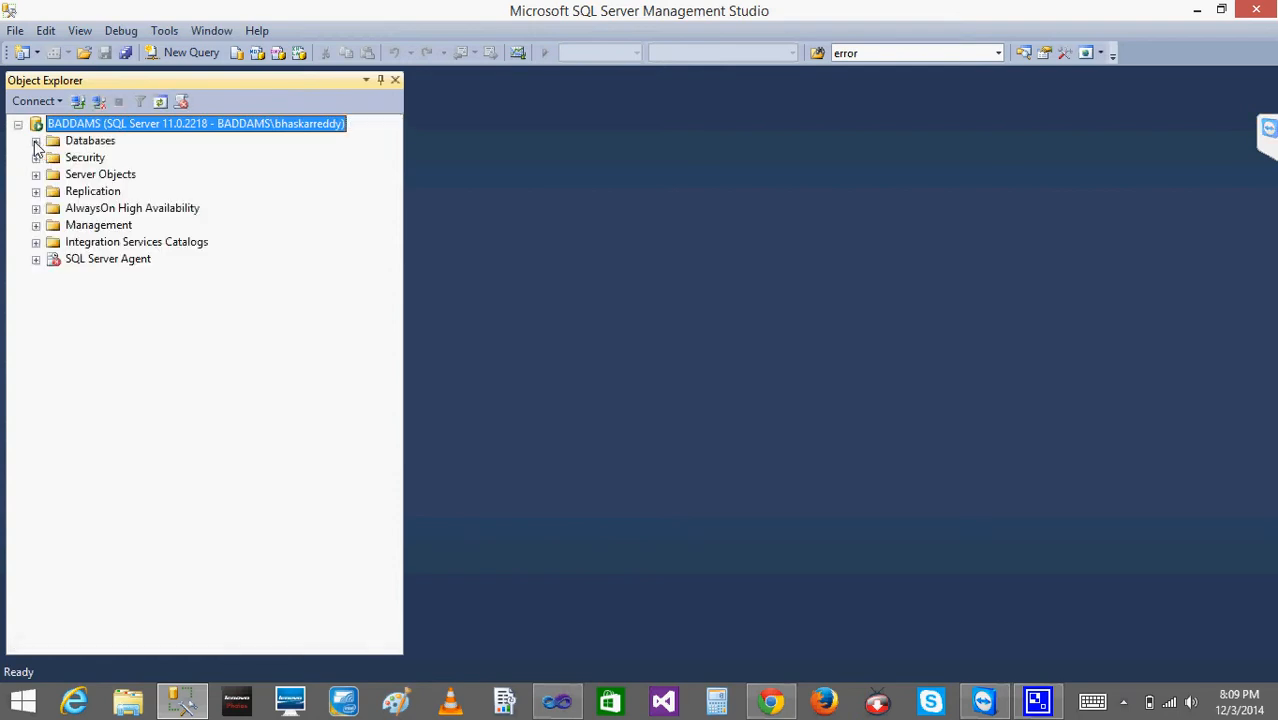
click(36, 141)
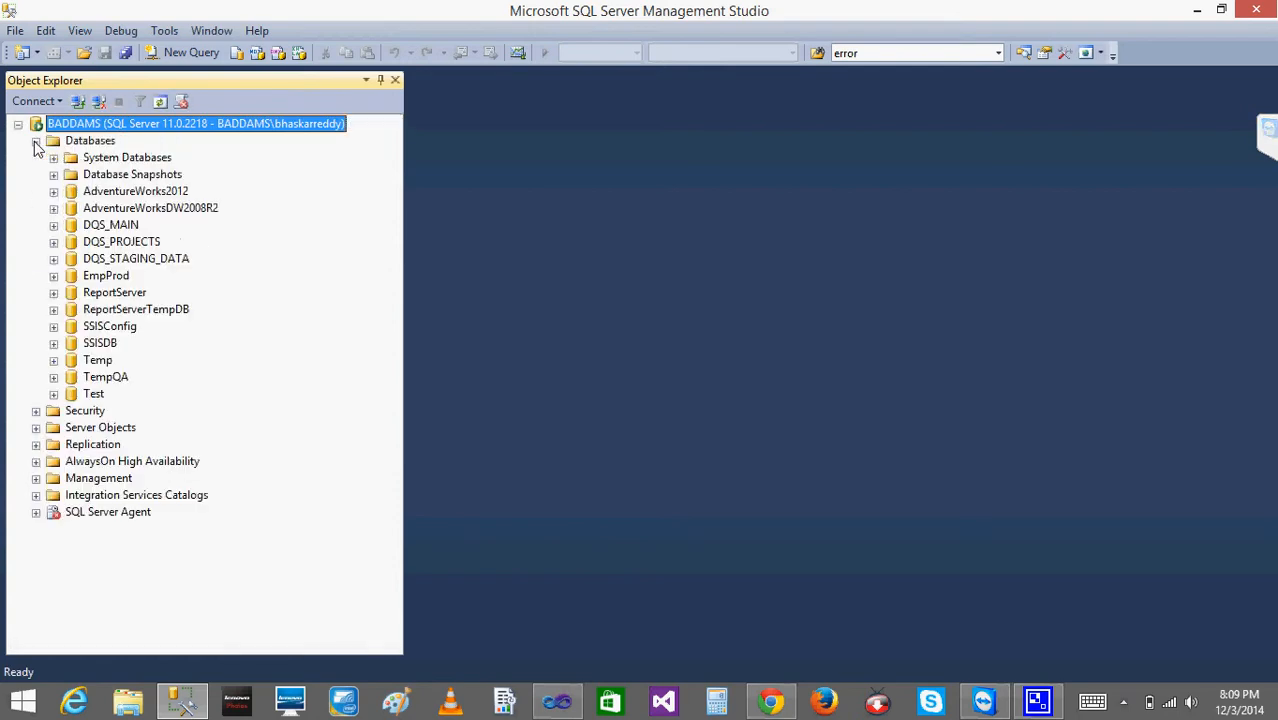
click(54, 394)
click(72, 428)
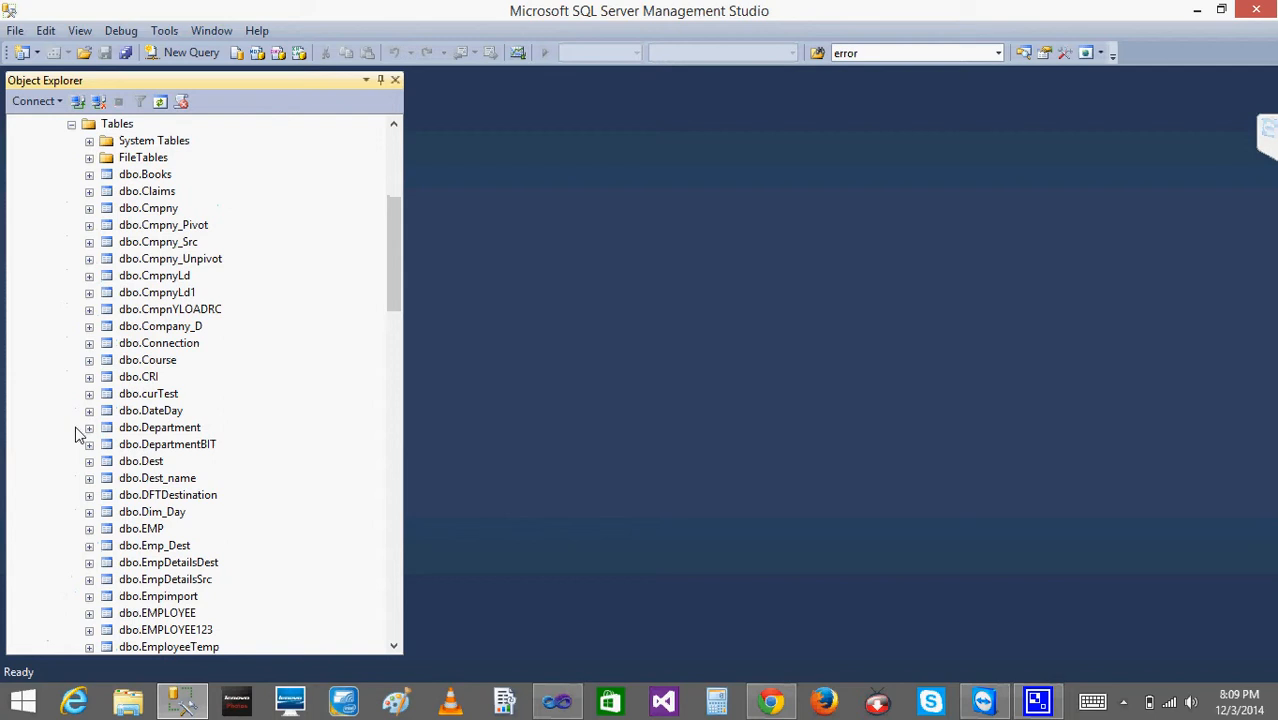
right_click(165, 212)
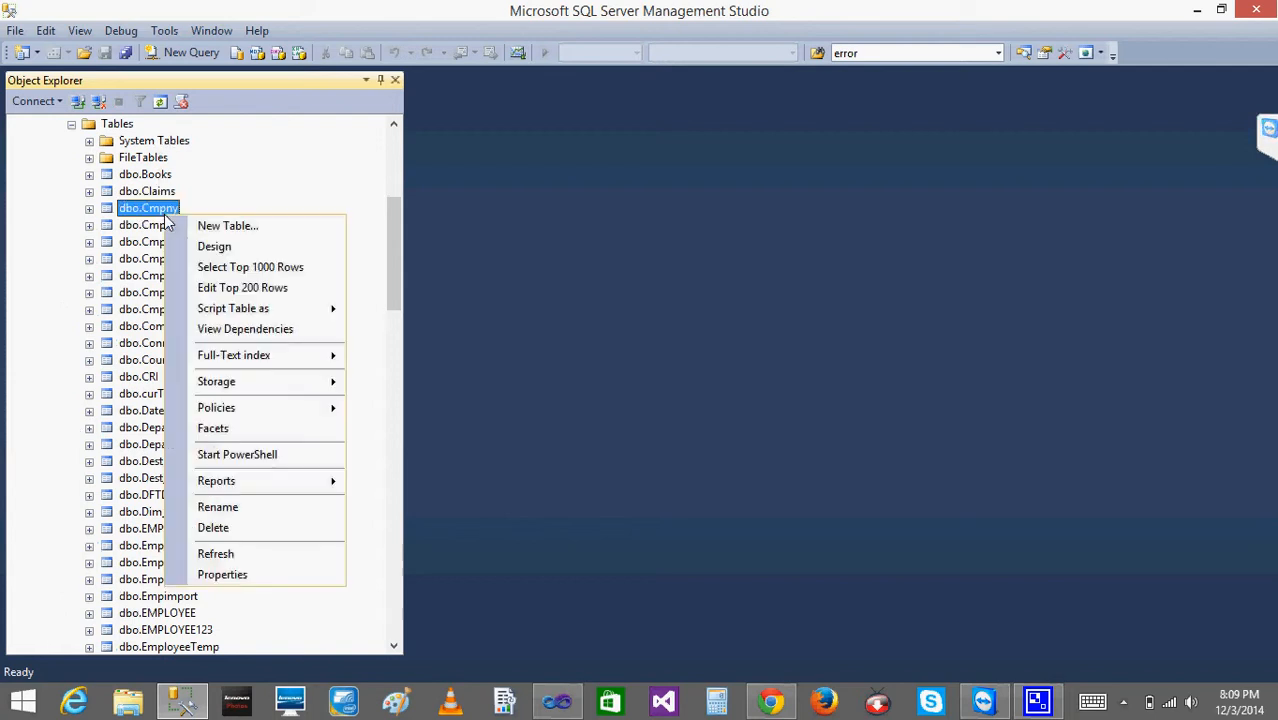
click(238, 270)
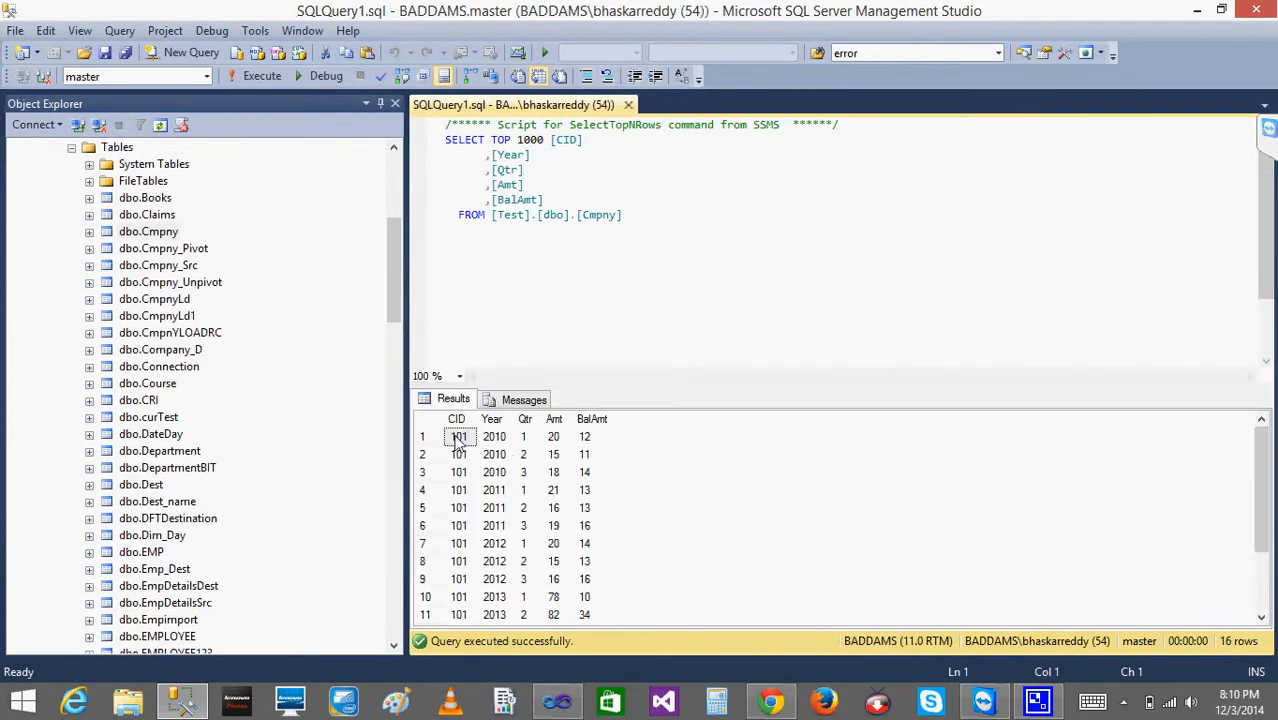
click(532, 443)
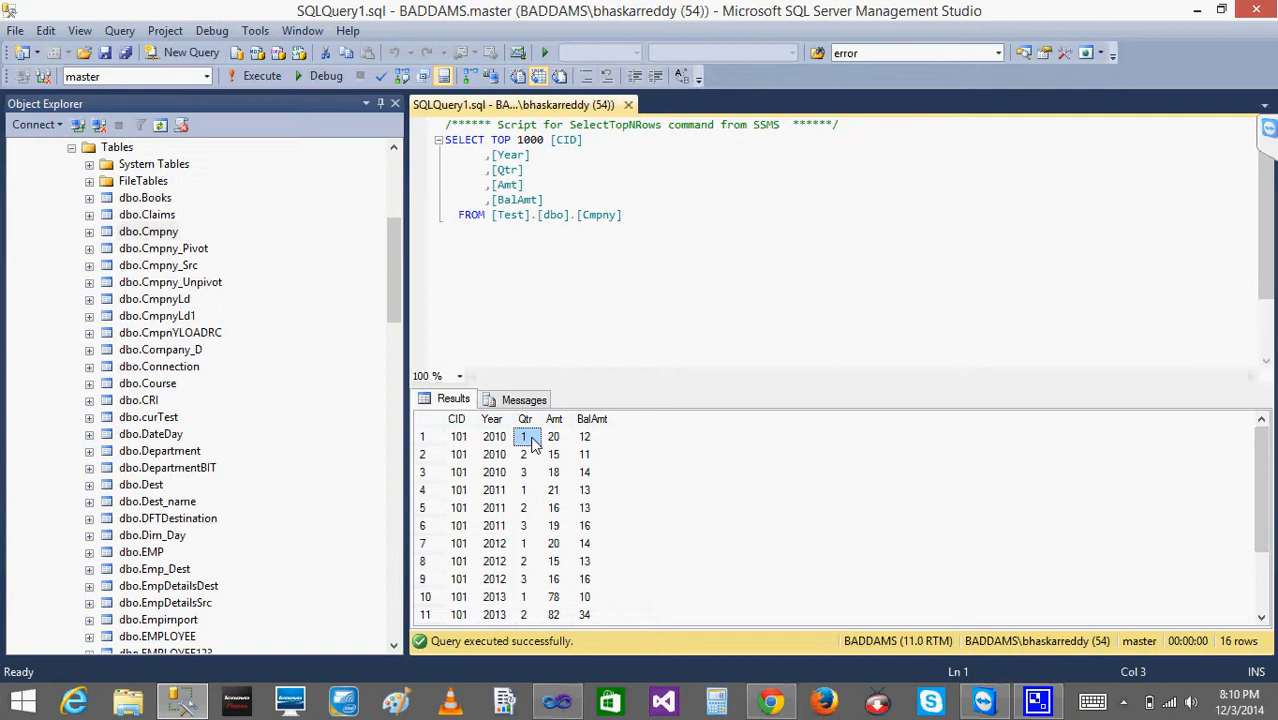
- Switch to Paint, handwrite the column headings "cid" and "year" on the canvas, and move the window beside the query results
click(395, 703)
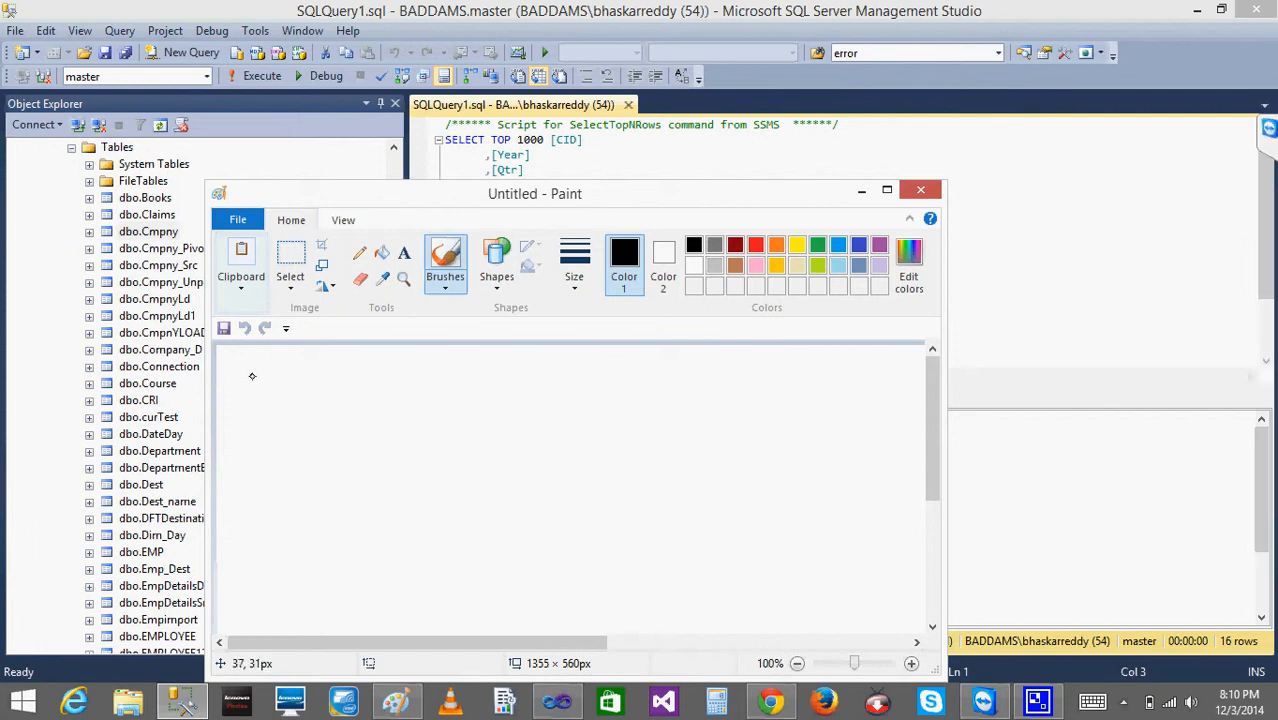
drag(252, 385, 252, 402)
mouse_move(260, 388)
mouse_down()
mouse_move(316, 422)
mouse_move(358, 404)
mouse_move(370, 414)
mouse_up()
drag(364, 398, 375, 396)
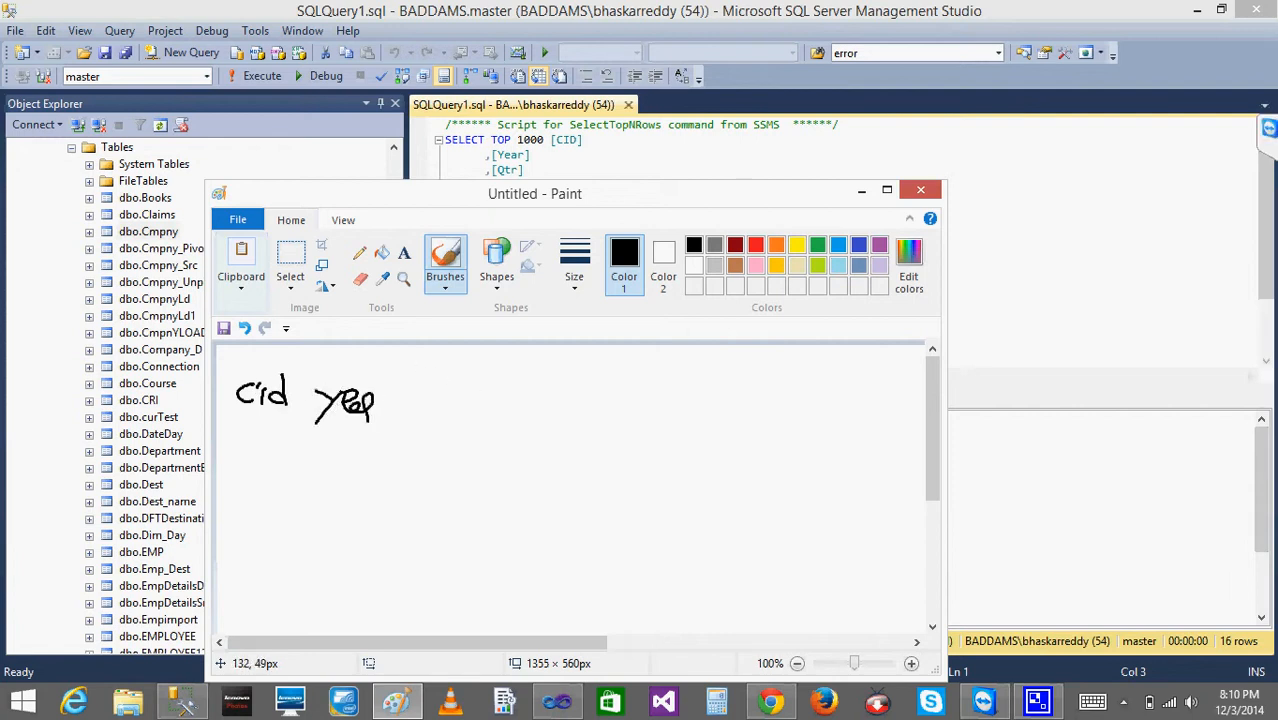
mouse_move(575, 193)
mouse_down()
mouse_move(1058, 156)
mouse_move(1033, 156)
mouse_up()
click(509, 379)
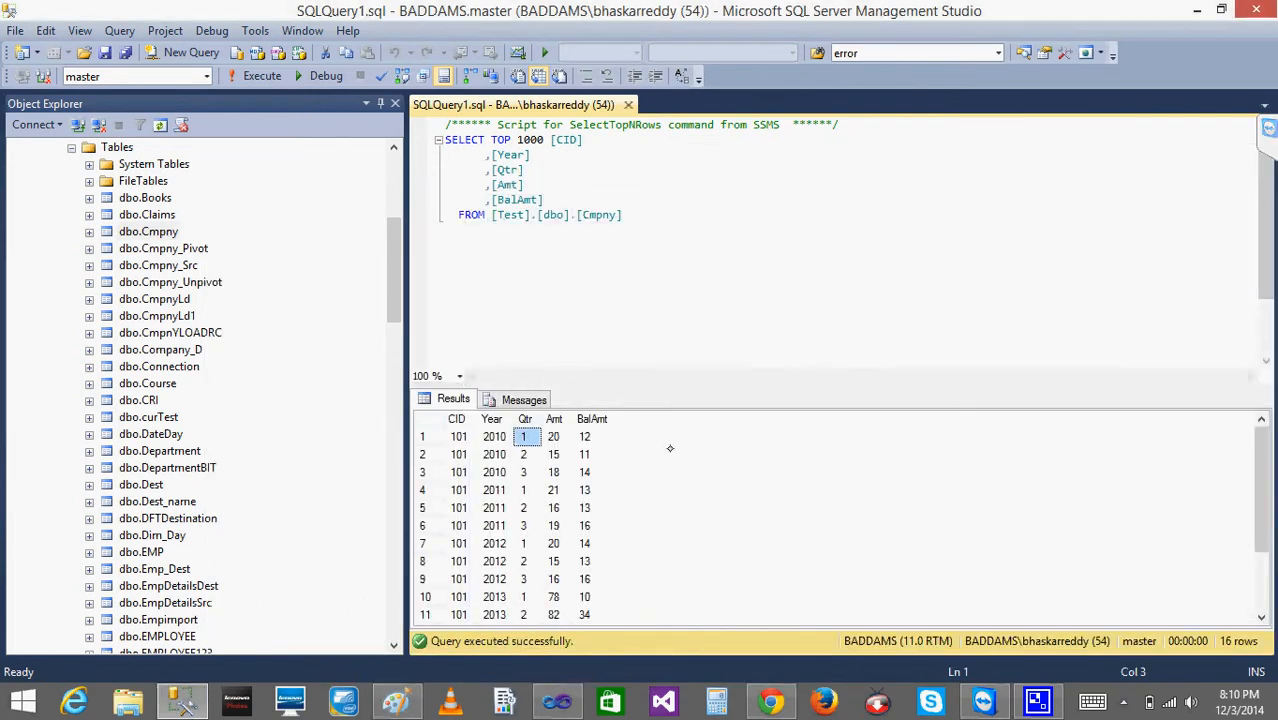
click(396, 702)
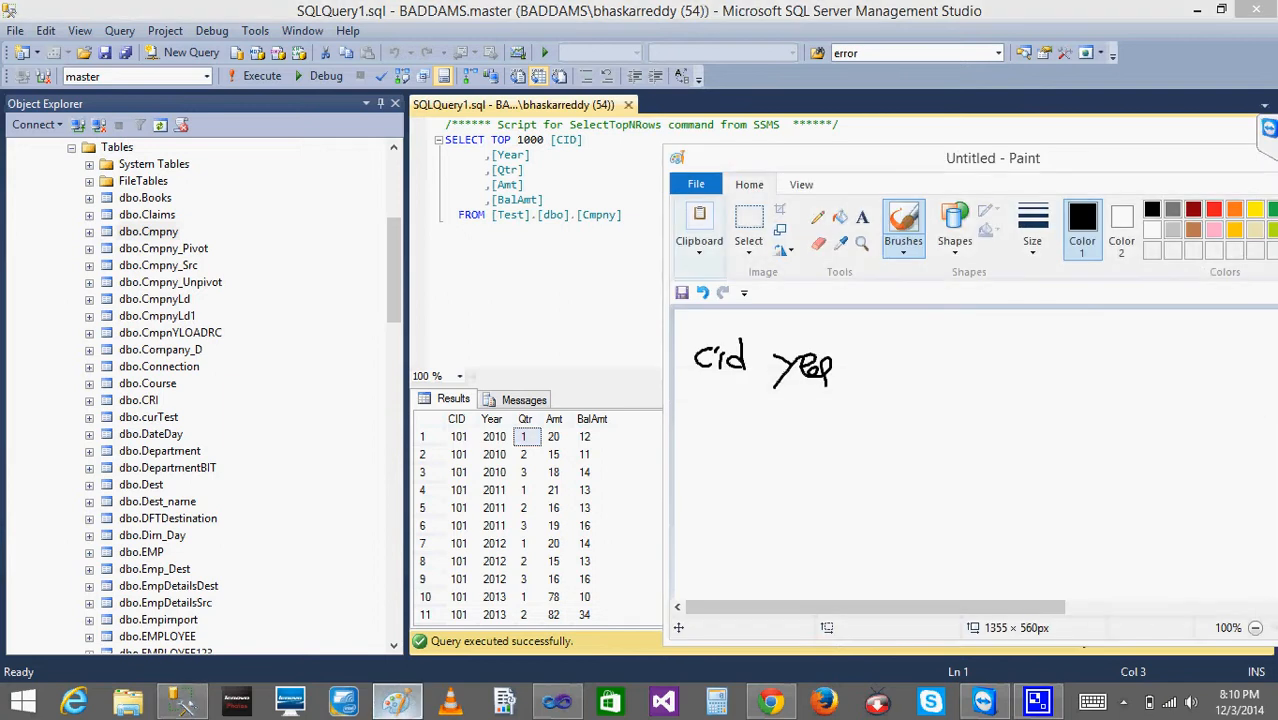
- Handwrite quarter headings 1, 2 and 3 beside the year, with the first data row 101, 2010, 20, 15, 18 below
mouse_move(697, 409)
mouse_down()
mouse_move(697, 426)
mouse_move(710, 412)
mouse_move(722, 426)
mouse_move(786, 430)
mouse_up()
mouse_move(796, 416)
mouse_down()
mouse_move(790, 426)
mouse_move(800, 418)
mouse_up()
mouse_move(808, 416)
mouse_down()
mouse_move(810, 430)
mouse_move(826, 419)
mouse_up()
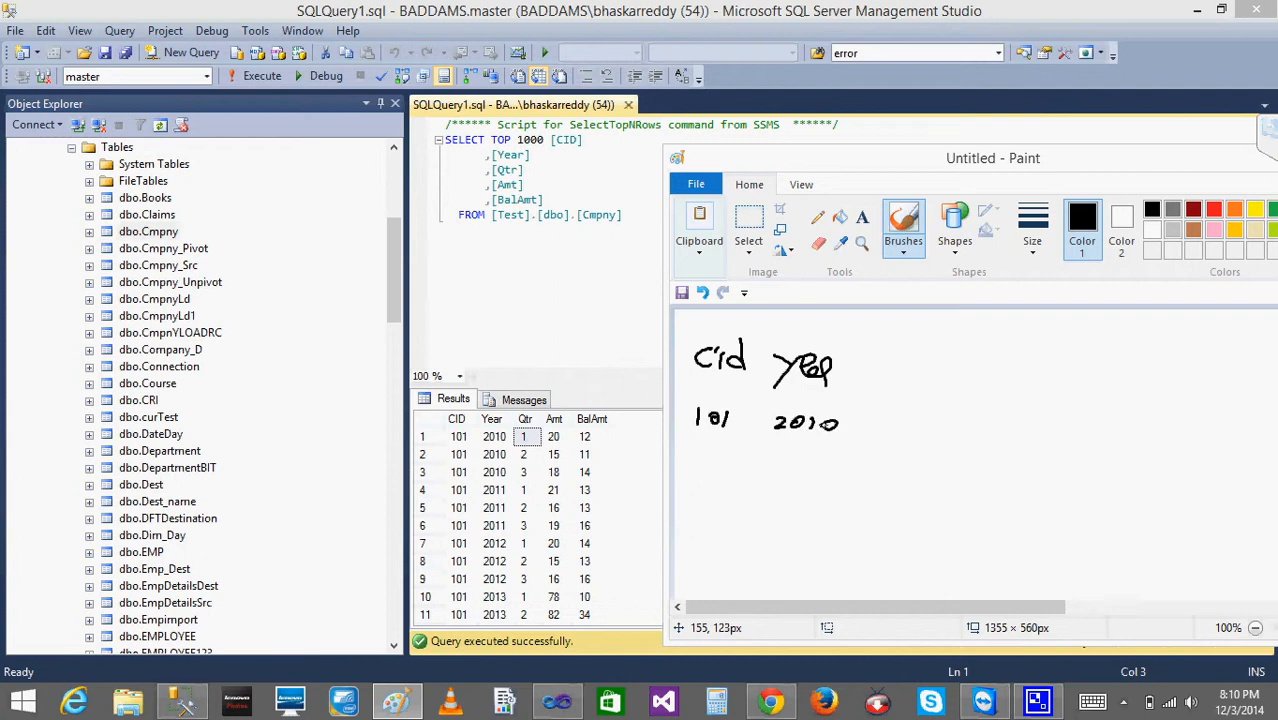
click(882, 329)
mouse_move(889, 361)
mouse_down()
mouse_move(906, 423)
mouse_move(900, 395)
mouse_up()
mouse_move(895, 390)
mouse_down()
mouse_move(939, 396)
mouse_move(914, 390)
mouse_move(976, 370)
mouse_move(994, 386)
mouse_move(969, 428)
mouse_move(1068, 392)
mouse_move(1054, 406)
mouse_up()
mouse_move(1054, 421)
mouse_down()
mouse_move(1072, 434)
mouse_move(1062, 443)
mouse_move(1072, 424)
mouse_up()
- Handwrite the second data row 101, 2011, 21, 16, 19 below the first row of the sketched matrix
drag(696, 456, 696, 476)
mouse_move(718, 464)
mouse_down()
mouse_move(735, 467)
mouse_move(724, 462)
mouse_up()
mouse_move(750, 458)
mouse_down()
mouse_move(740, 486)
mouse_move(816, 472)
mouse_move(930, 495)
mouse_move(984, 490)
mouse_move(992, 476)
mouse_move(988, 490)
mouse_move(1072, 506)
mouse_up()
drag(1100, 492, 1082, 515)
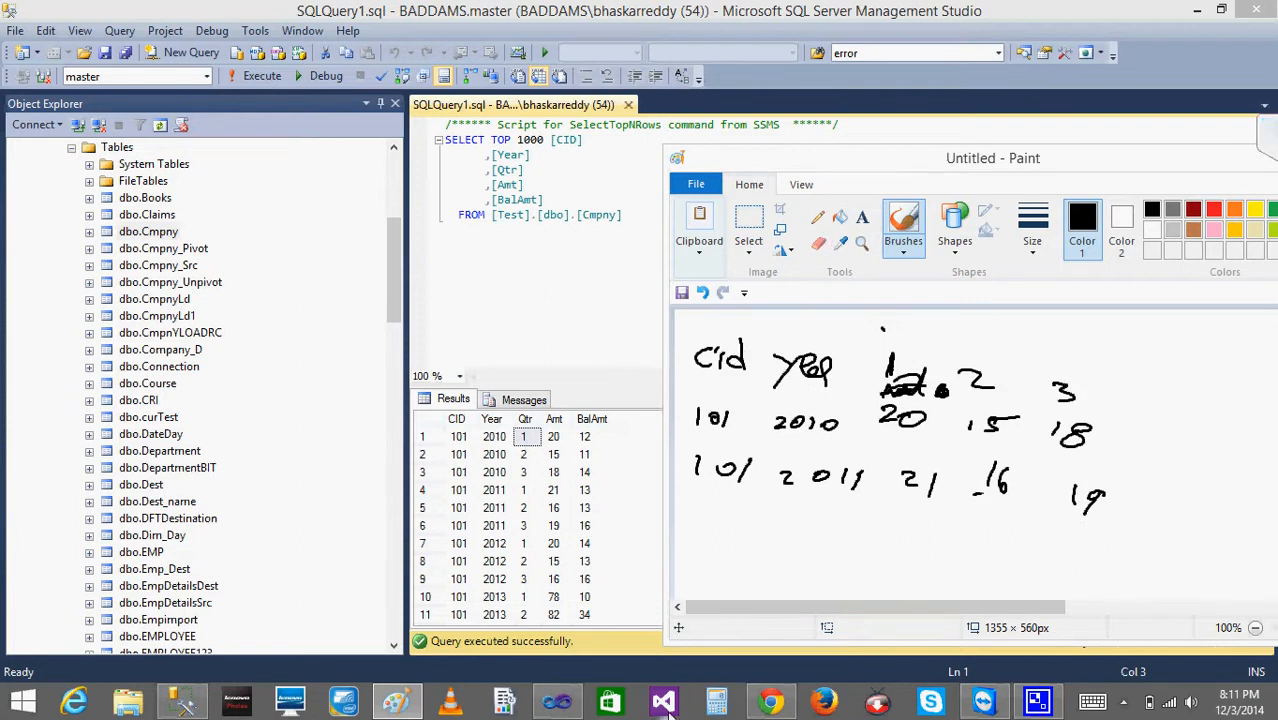
- Switch to Visual Studio and start a new data source for Report6, naming it Test
click(560, 705)
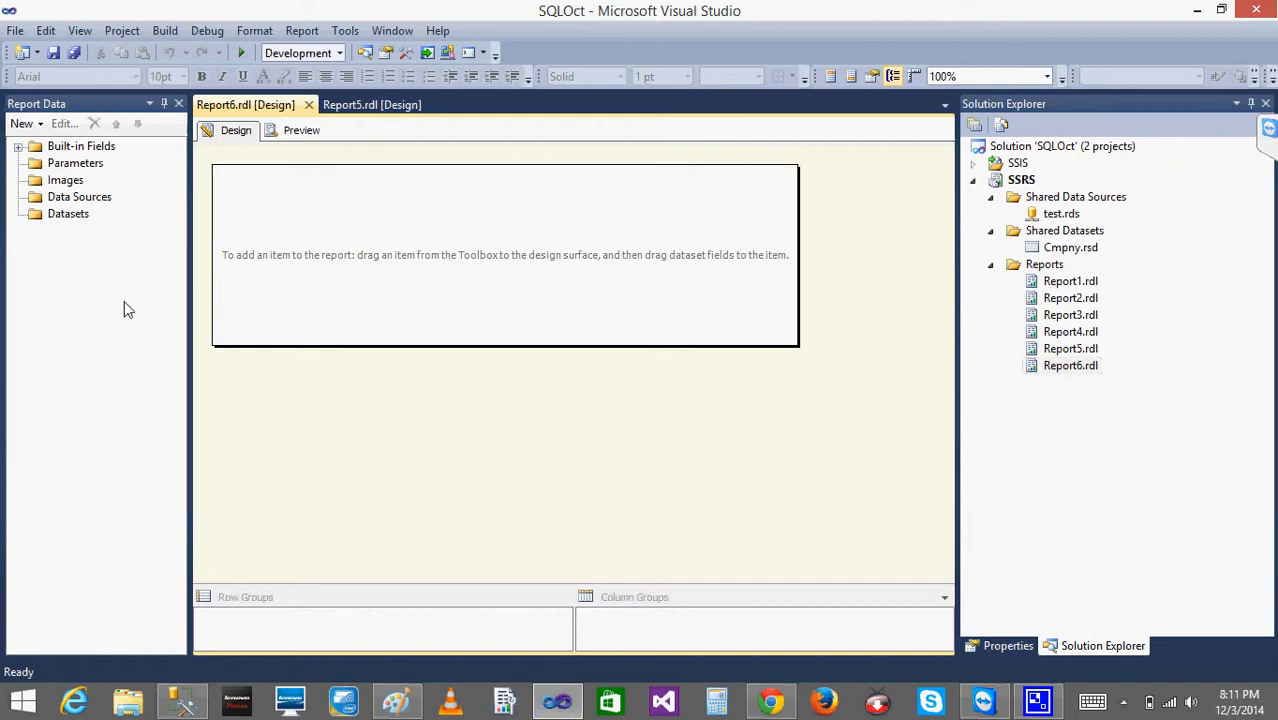
right_click(96, 199)
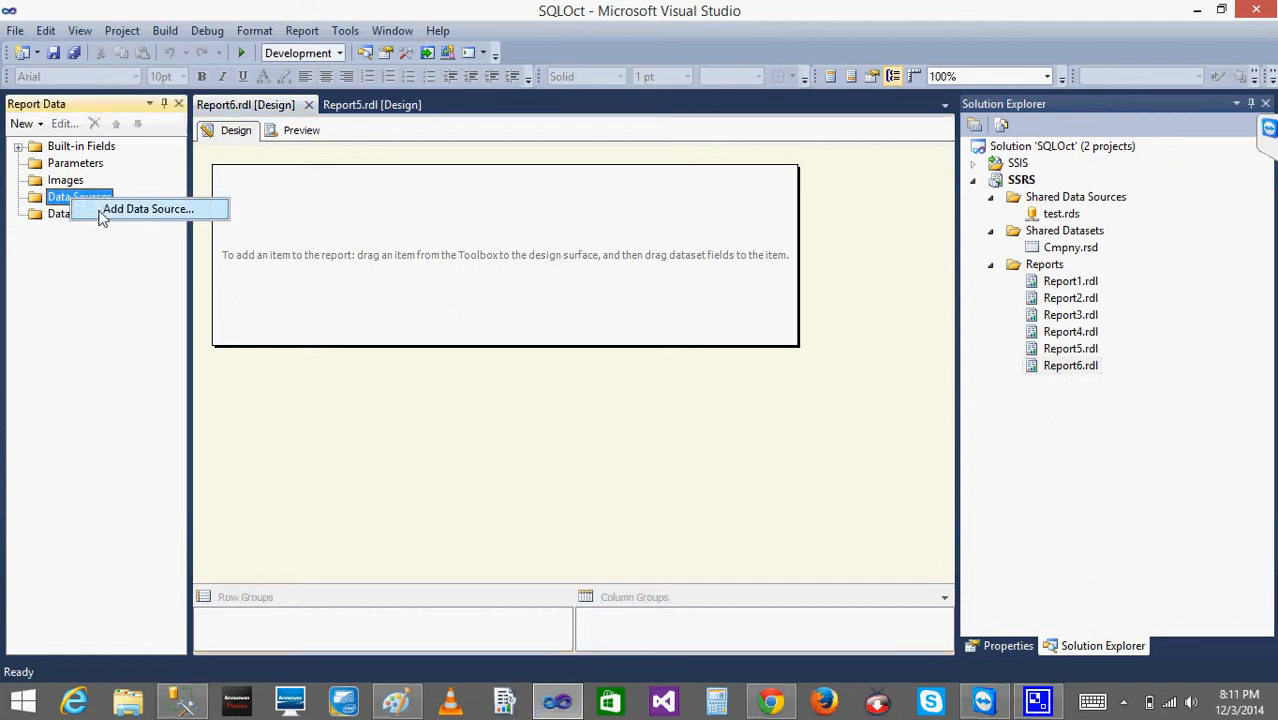
click(101, 212)
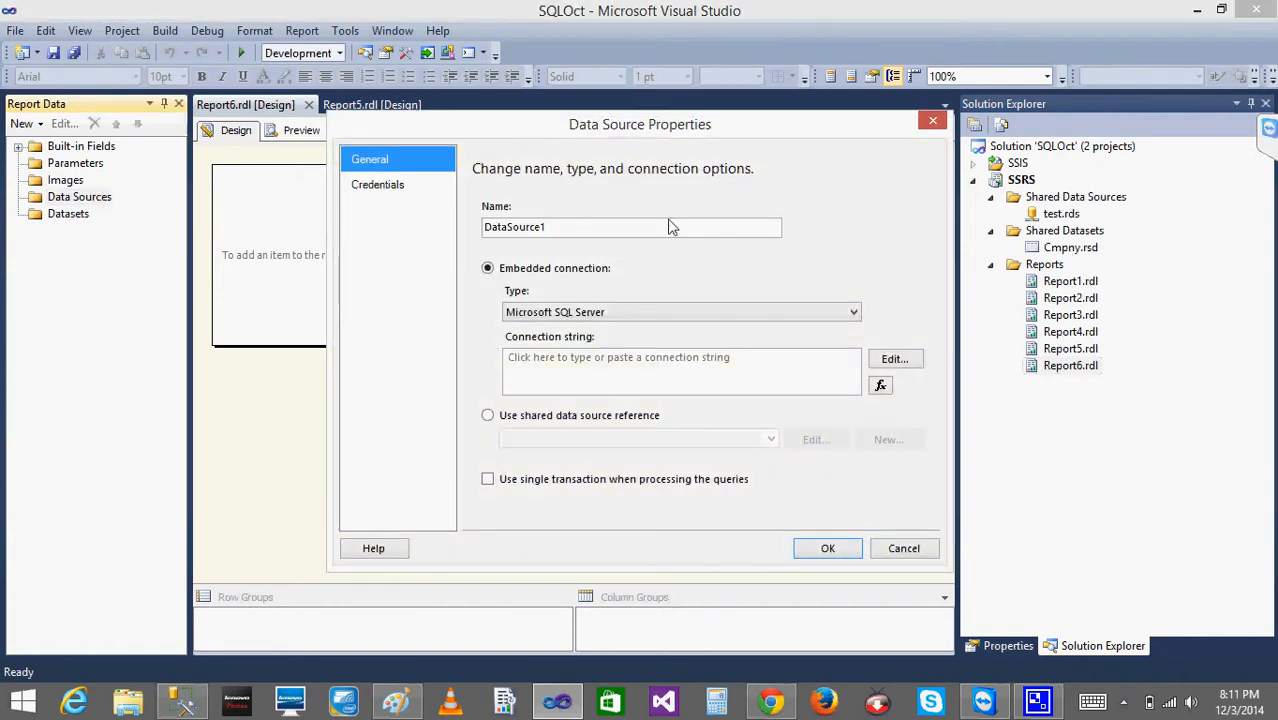
double_click(578, 228)
double_click(579, 229)
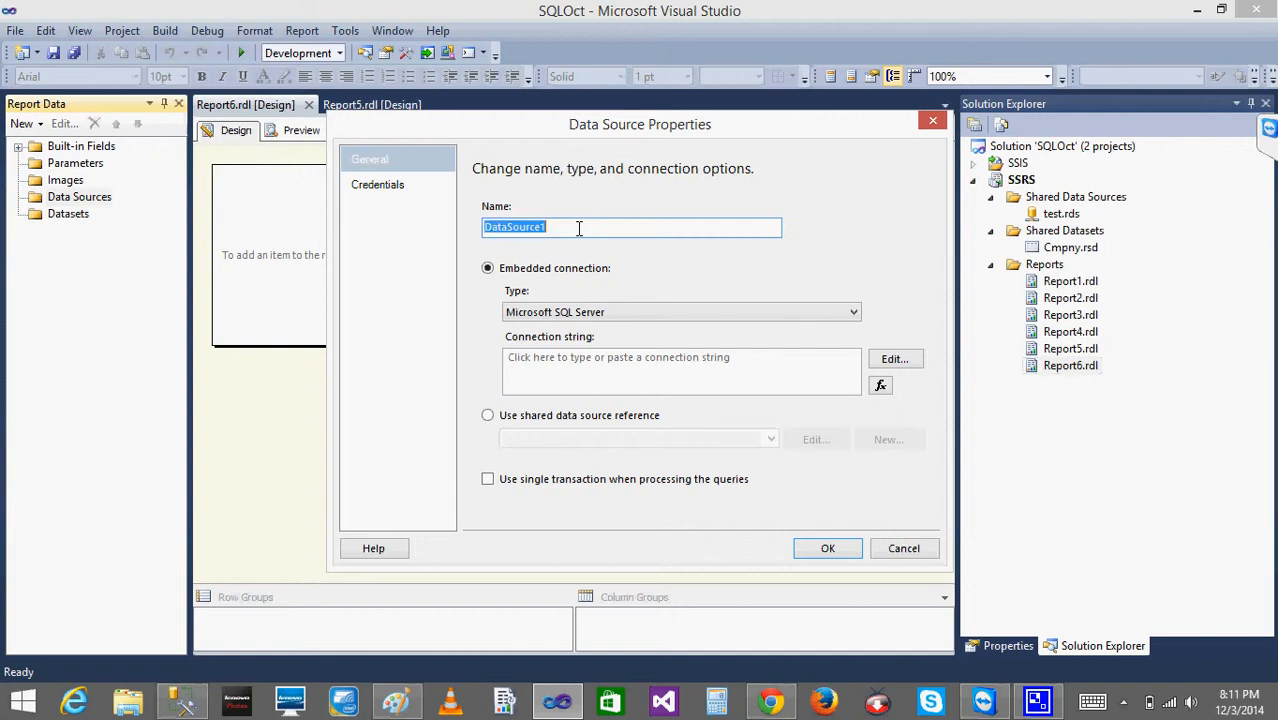
click(579, 229)
double_click(579, 228)
click(579, 228)
text(test)
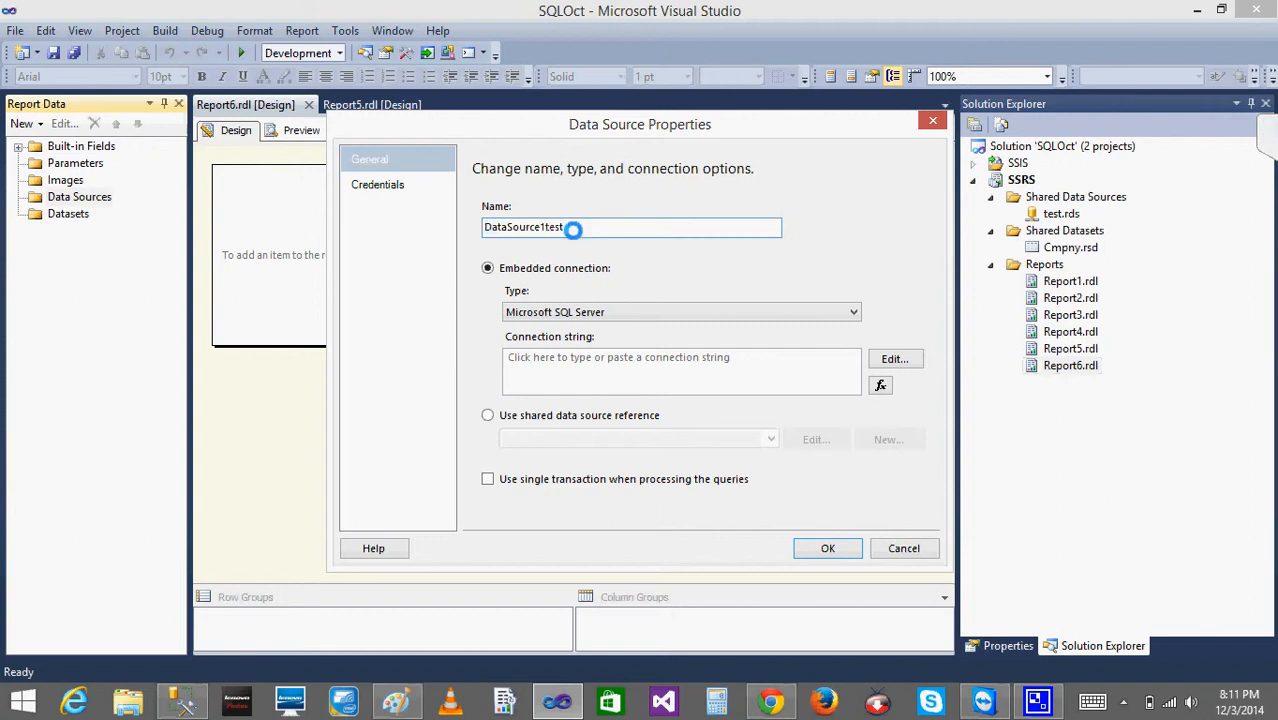
key(BackSpace)
key(BackSpace)
key(BackSpace)
key(BackSpace)
key(BackSpace)
key(BackSpace)
key(BackSpace)
key(BackSpace)
key(BackSpace)
key(BackSpace)
key(BackSpace)
key(BackSpace)
key(BackSpace)
key(BackSpace)
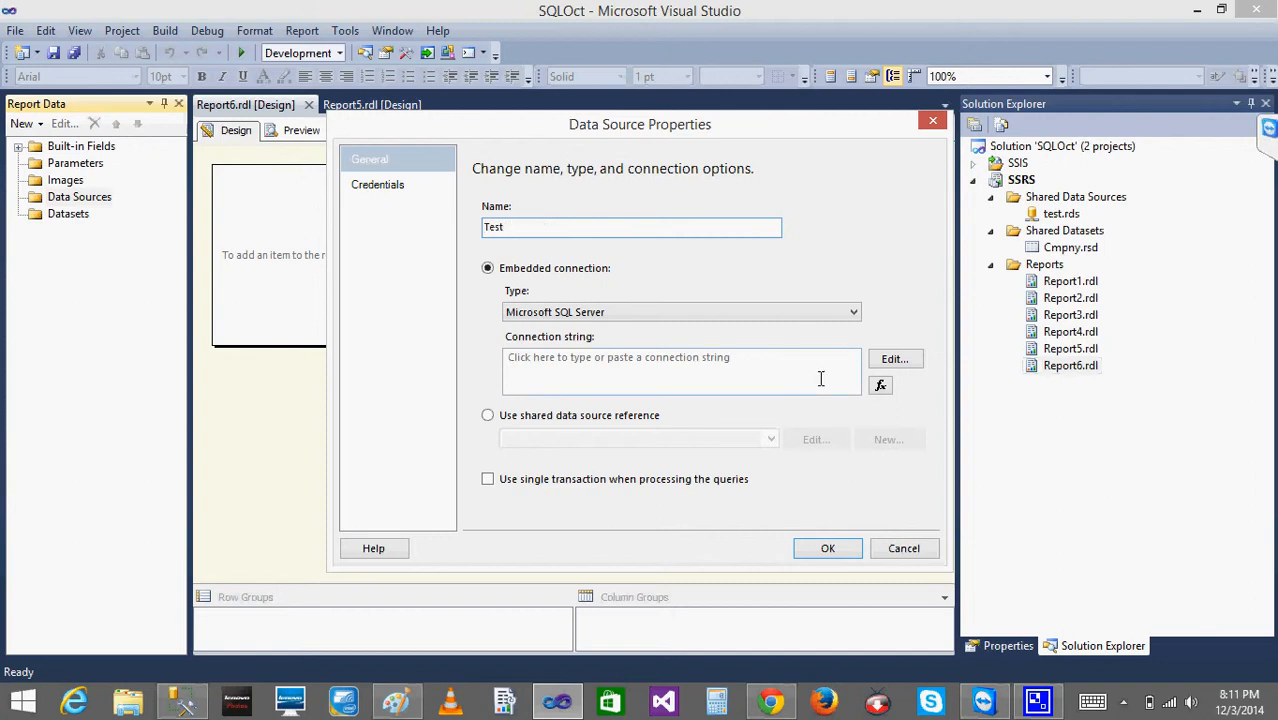
- Make the new data source use the shared data source reference "test" and add it to the report
click(487, 415)
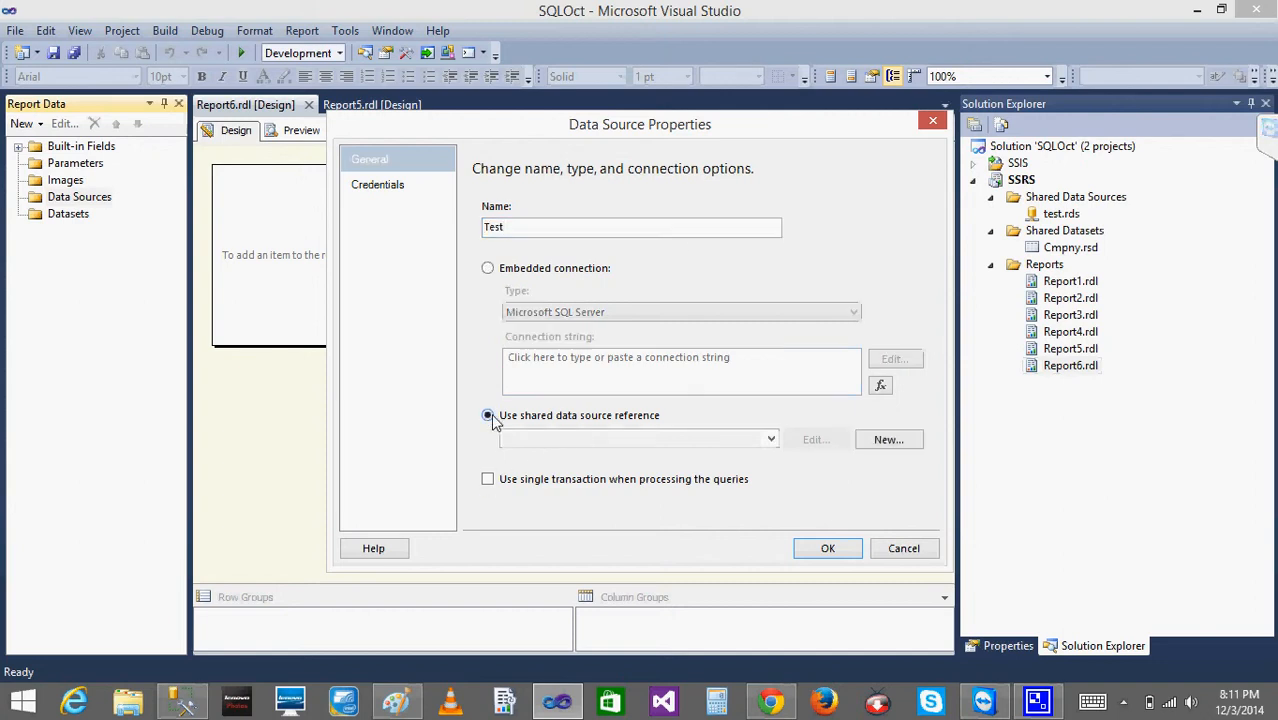
click(771, 440)
click(650, 458)
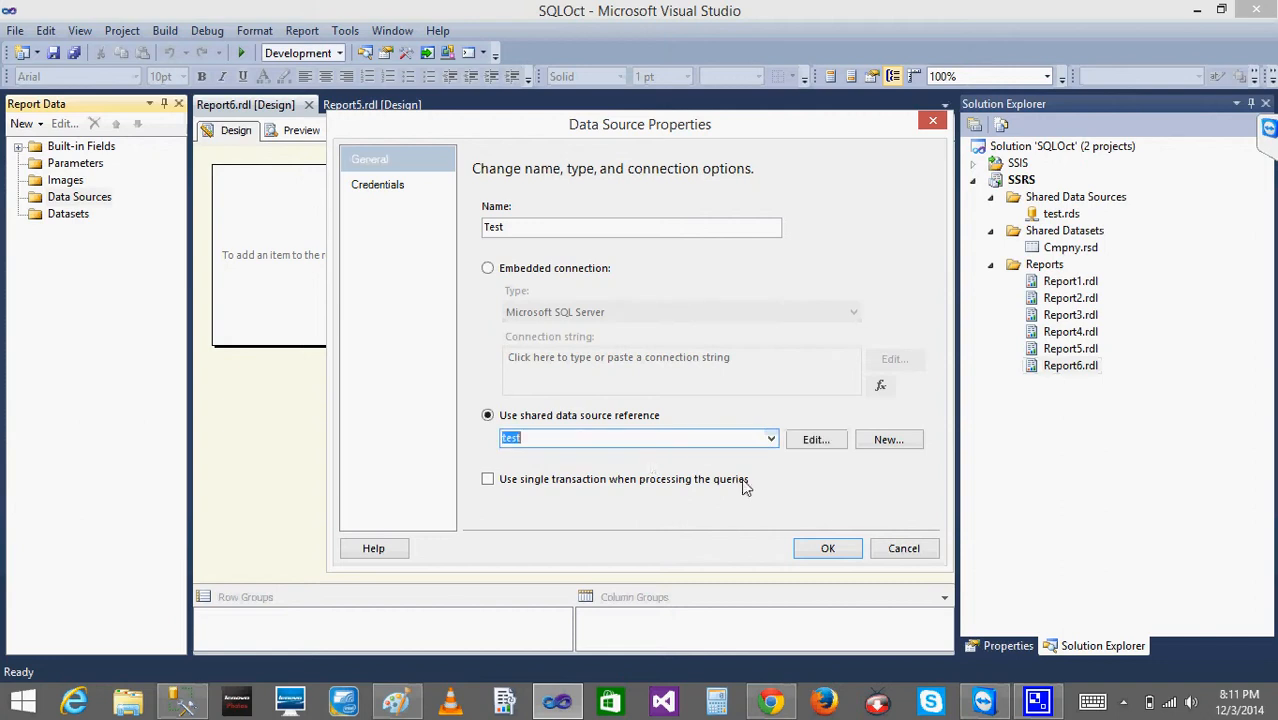
click(828, 548)
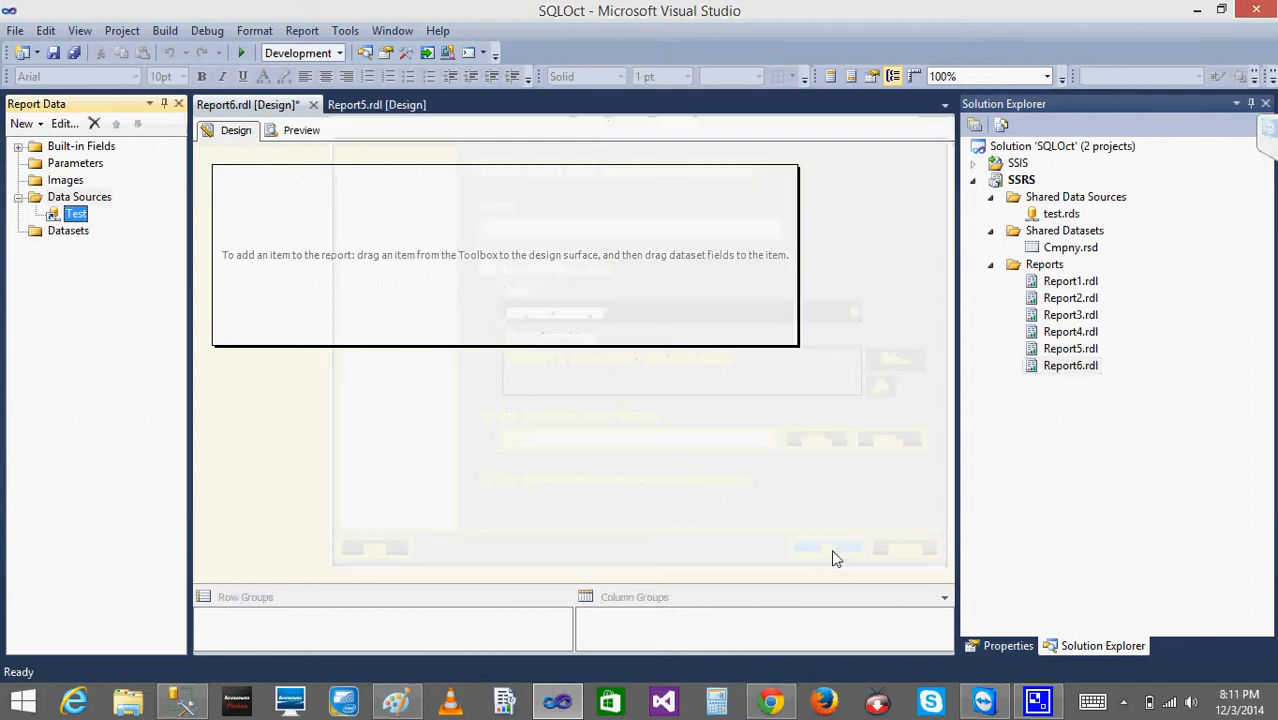
- Add a dataset to Report6 that uses the shared dataset Cmpny
right_click(57, 232)
click(88, 238)
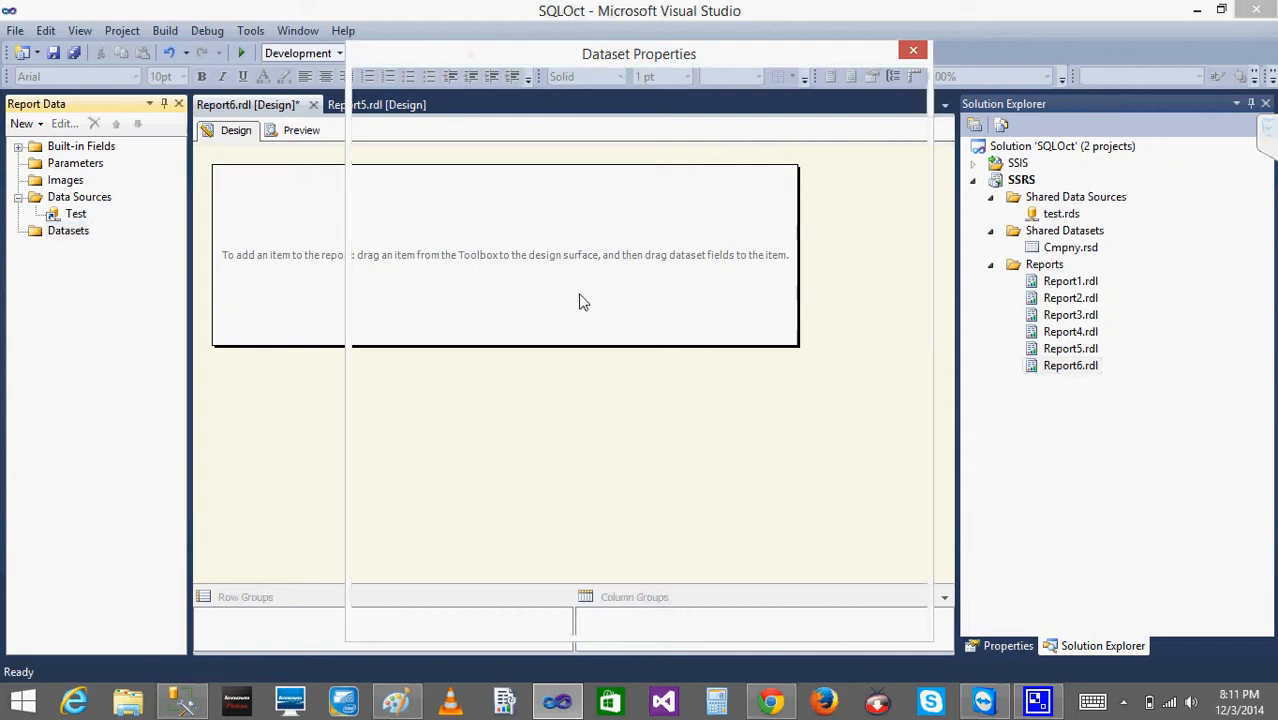
click(503, 207)
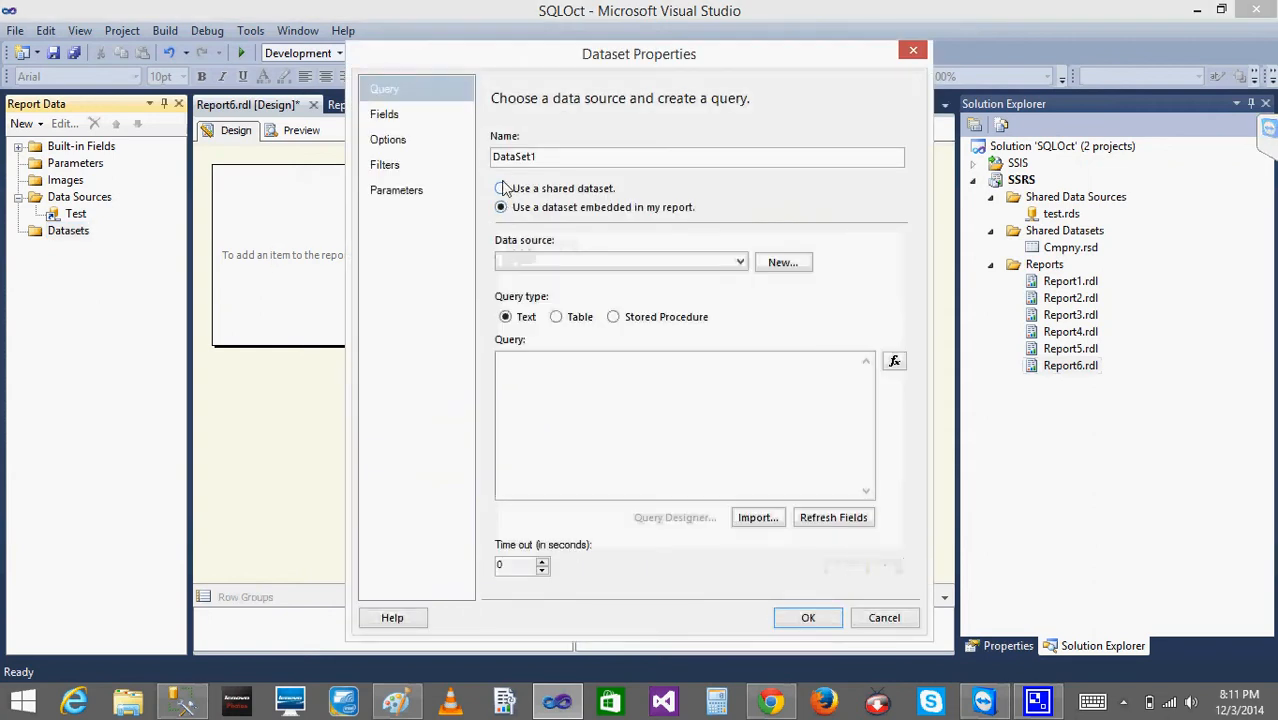
click(501, 188)
click(515, 251)
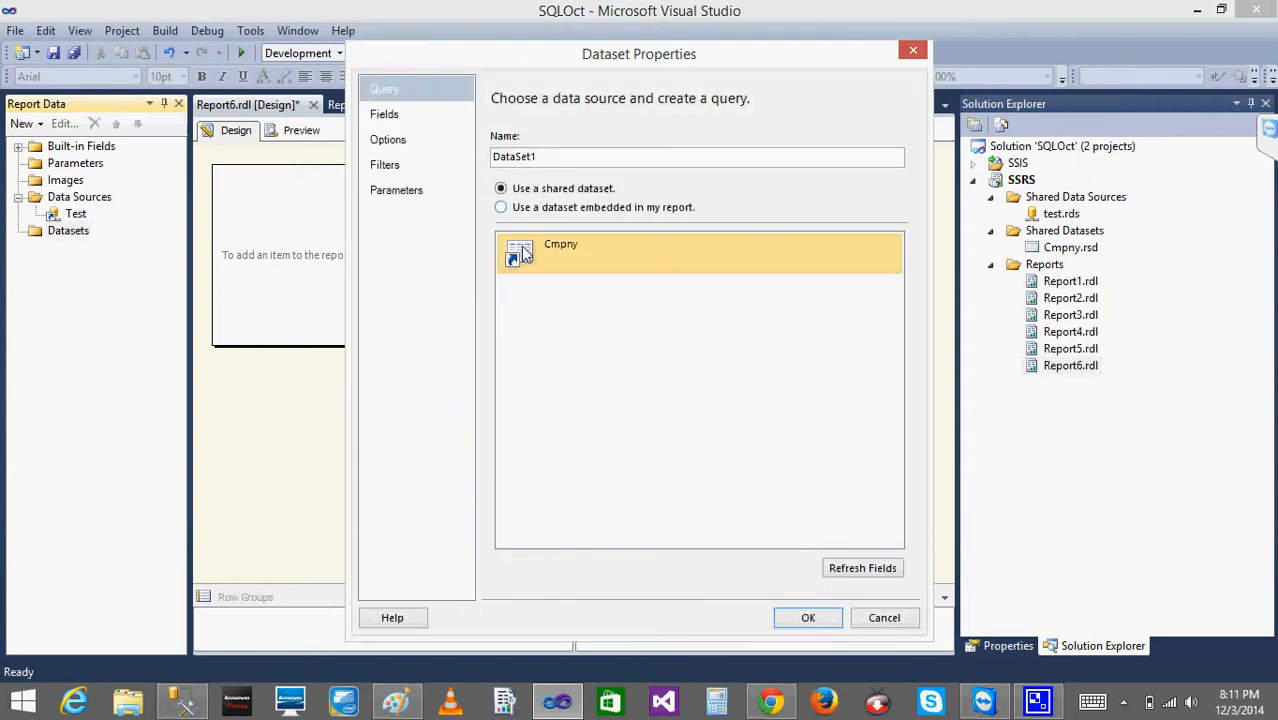
click(808, 618)
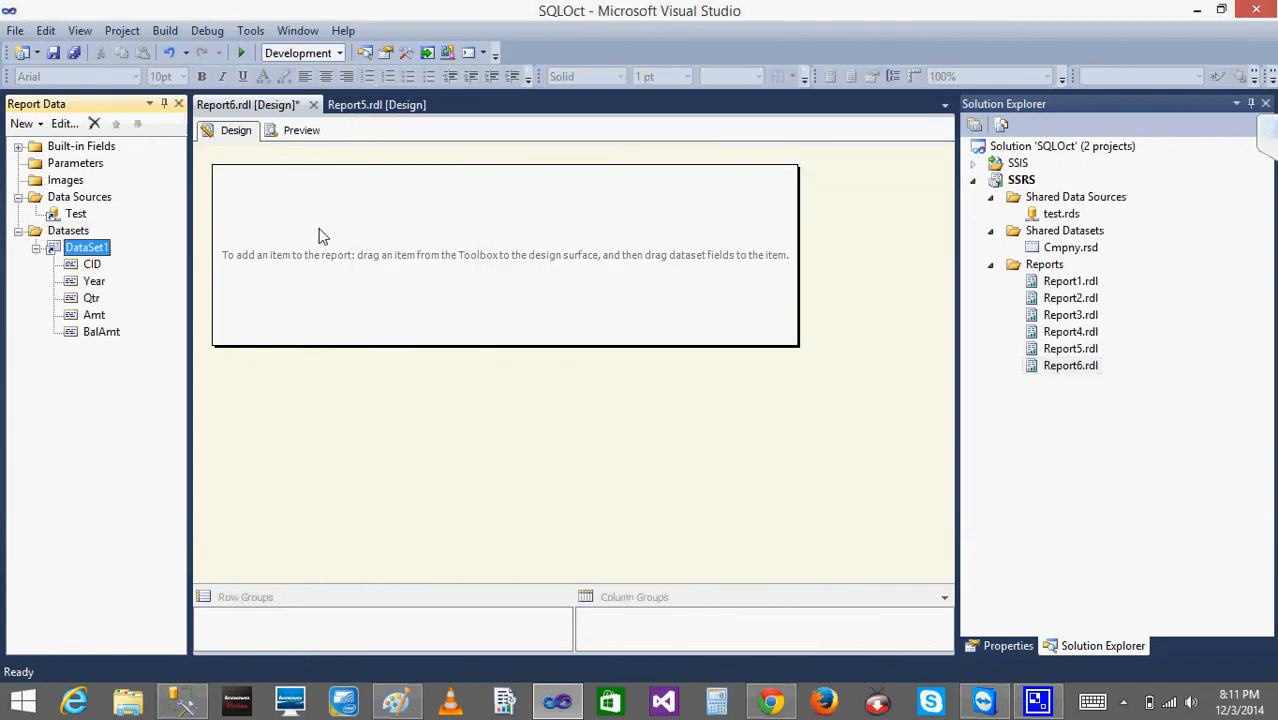
- Insert a table in the report body and position it near the body's left edge
right_click(320, 232)
mouse_move(408, 312)
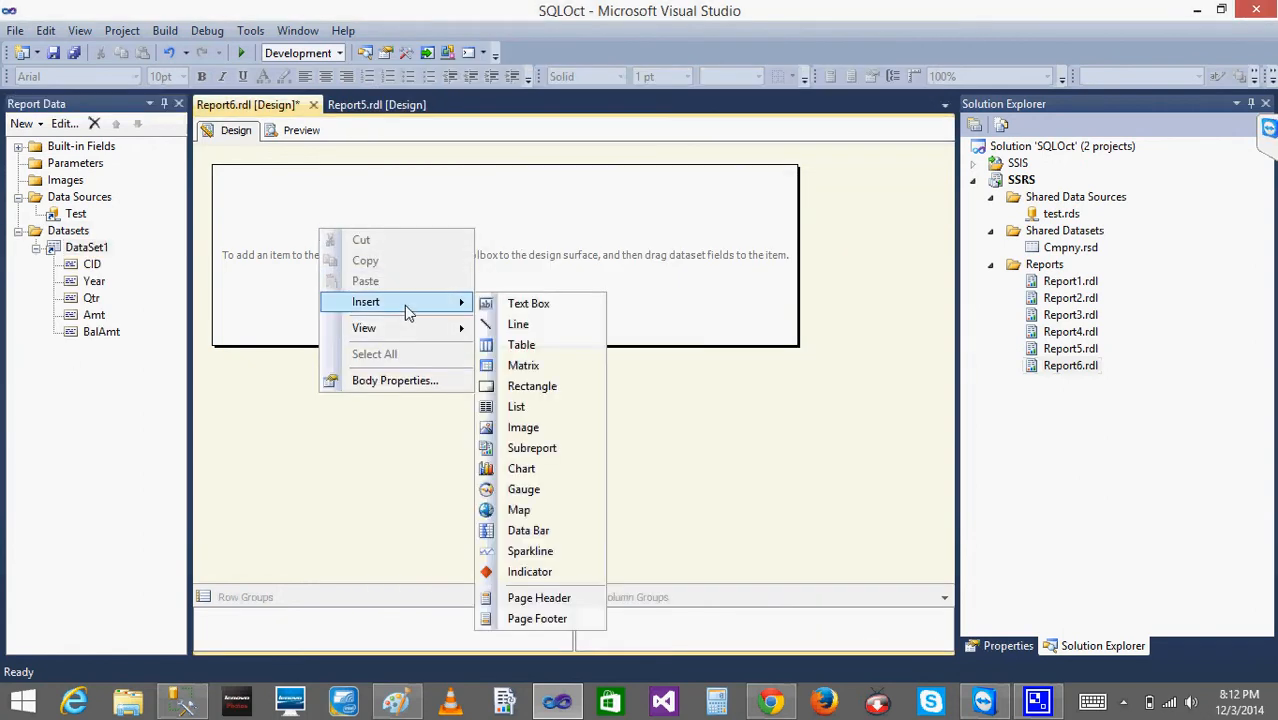
click(521, 345)
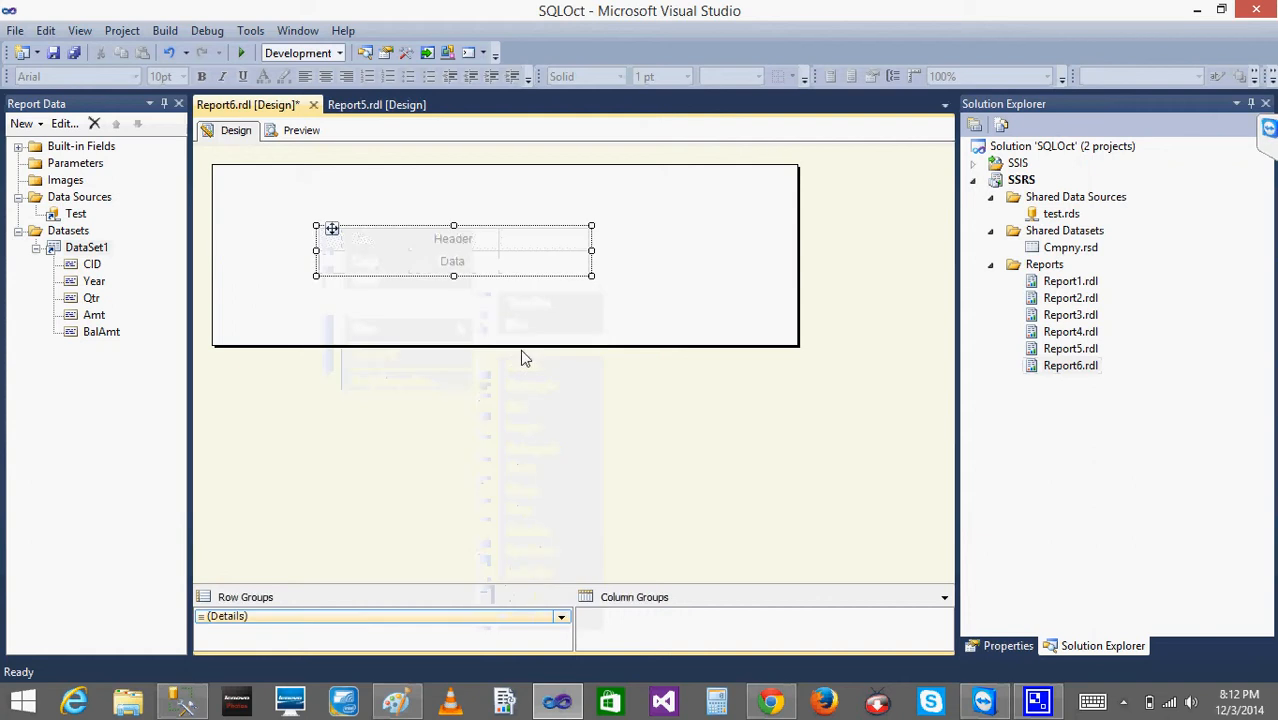
drag(332, 228, 244, 223)
- Insert a matrix in the report body and align it beside the empty table, on its right
right_click(628, 217)
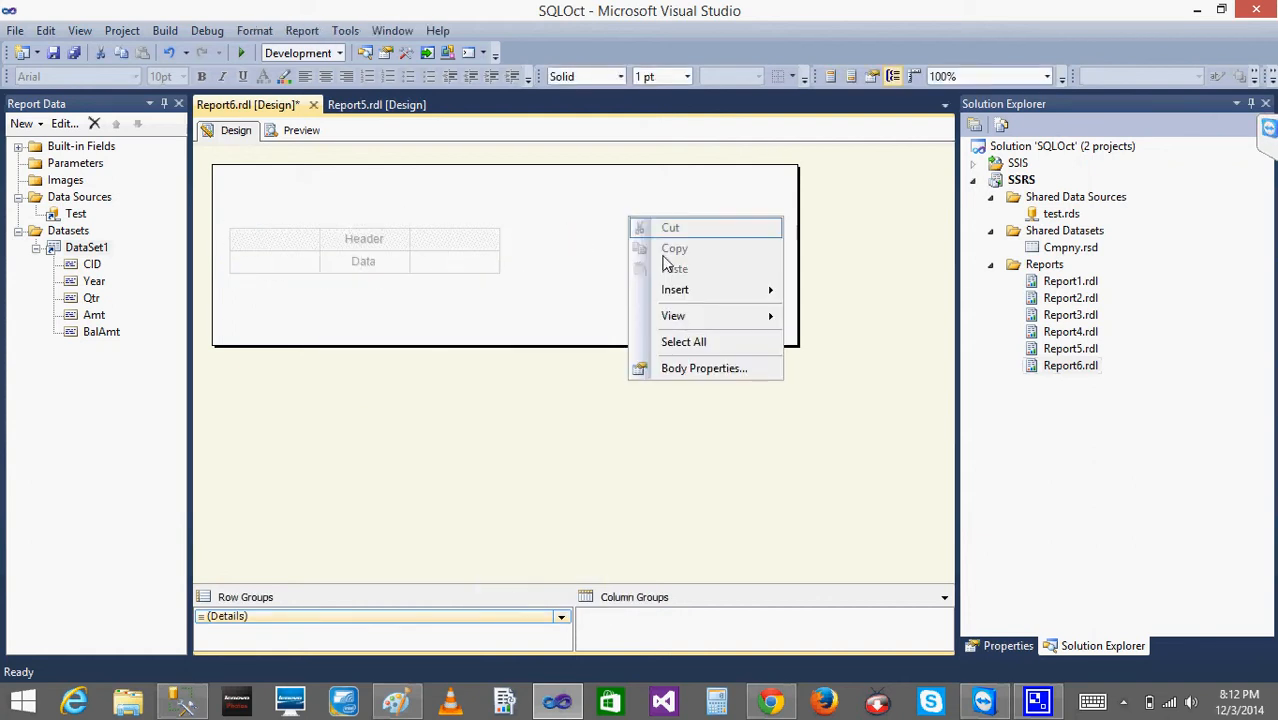
mouse_move(760, 290)
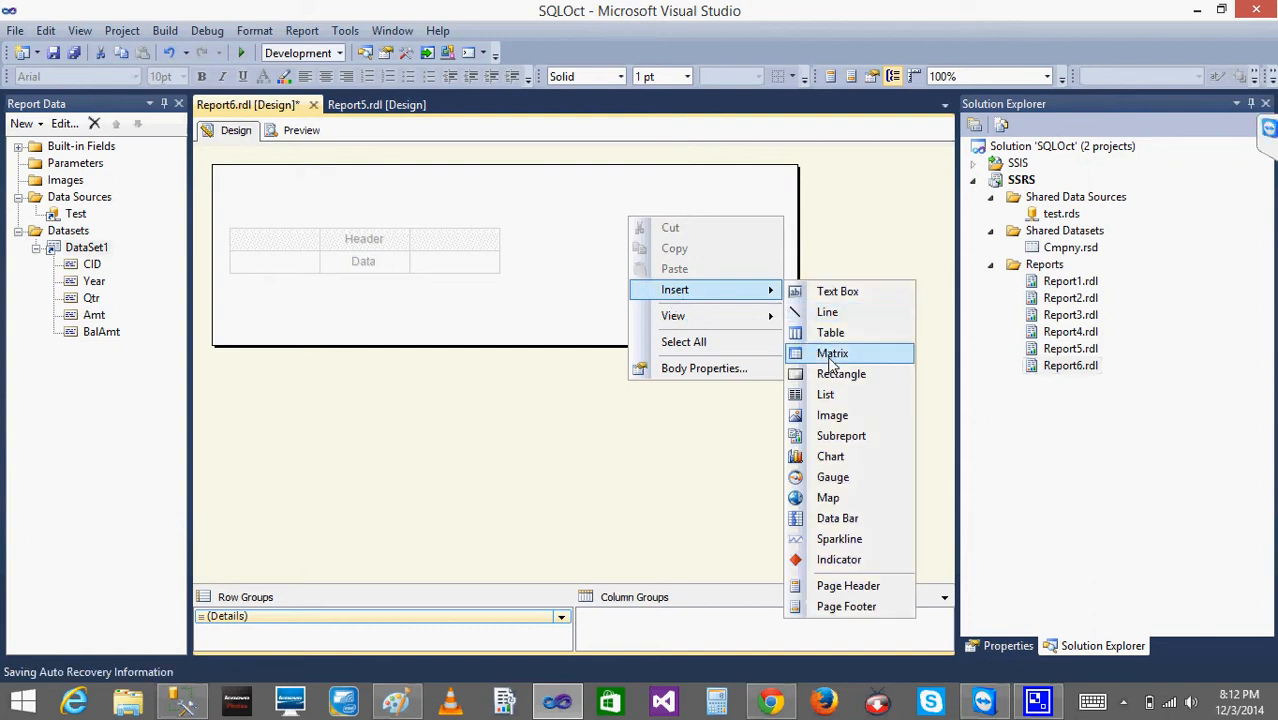
click(831, 360)
click(630, 218)
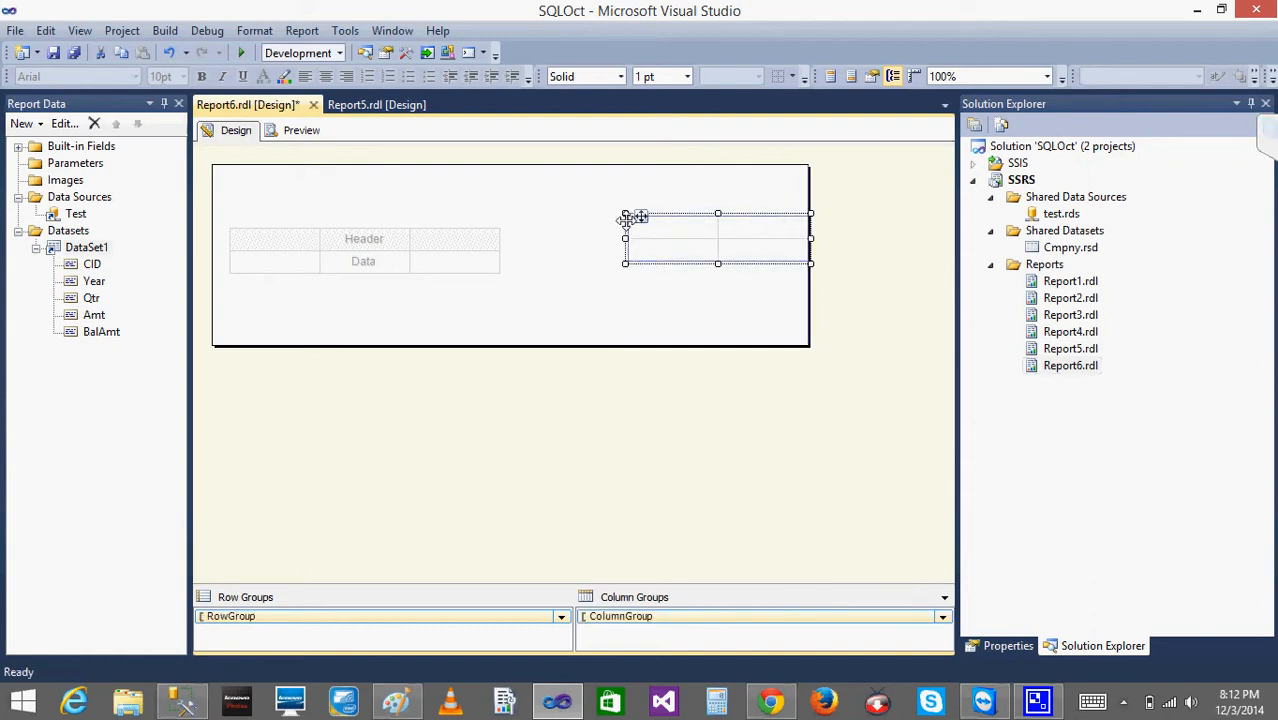
drag(630, 218, 590, 229)
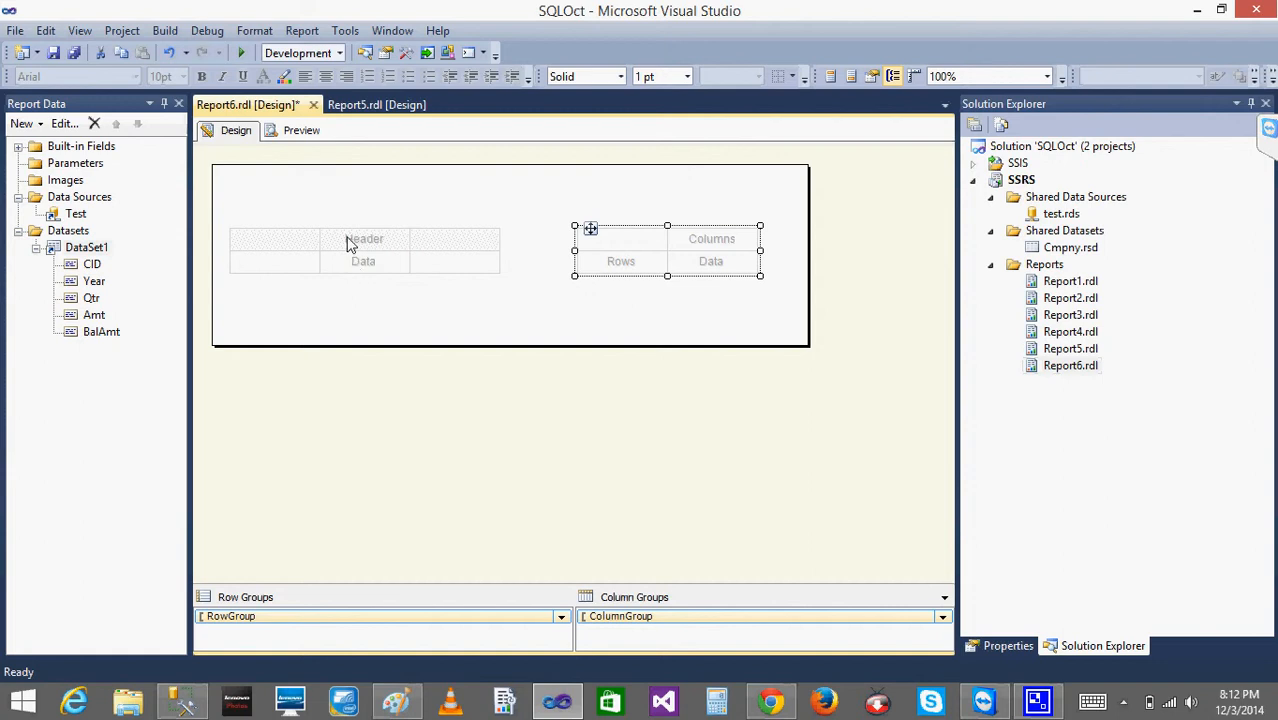
- Switch to Paint to review the handwritten matrix layout, and return to Visual Studio
click(522, 322)
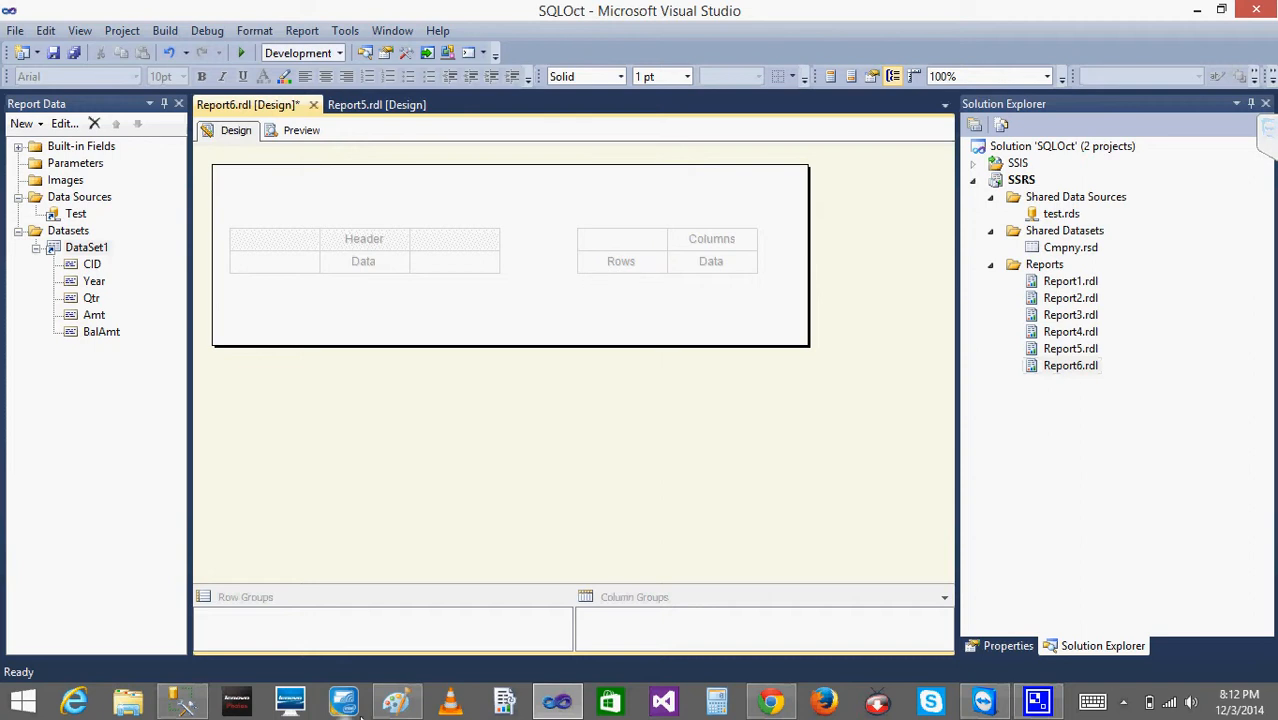
click(396, 702)
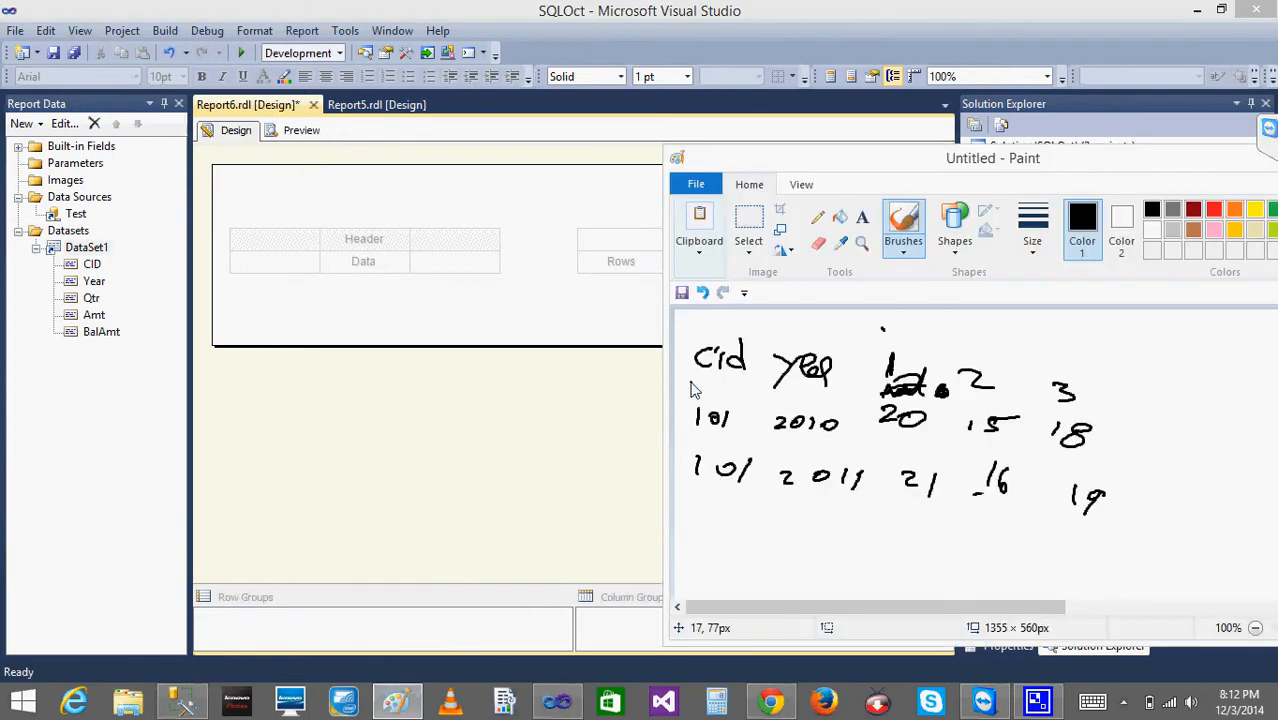
click(557, 702)
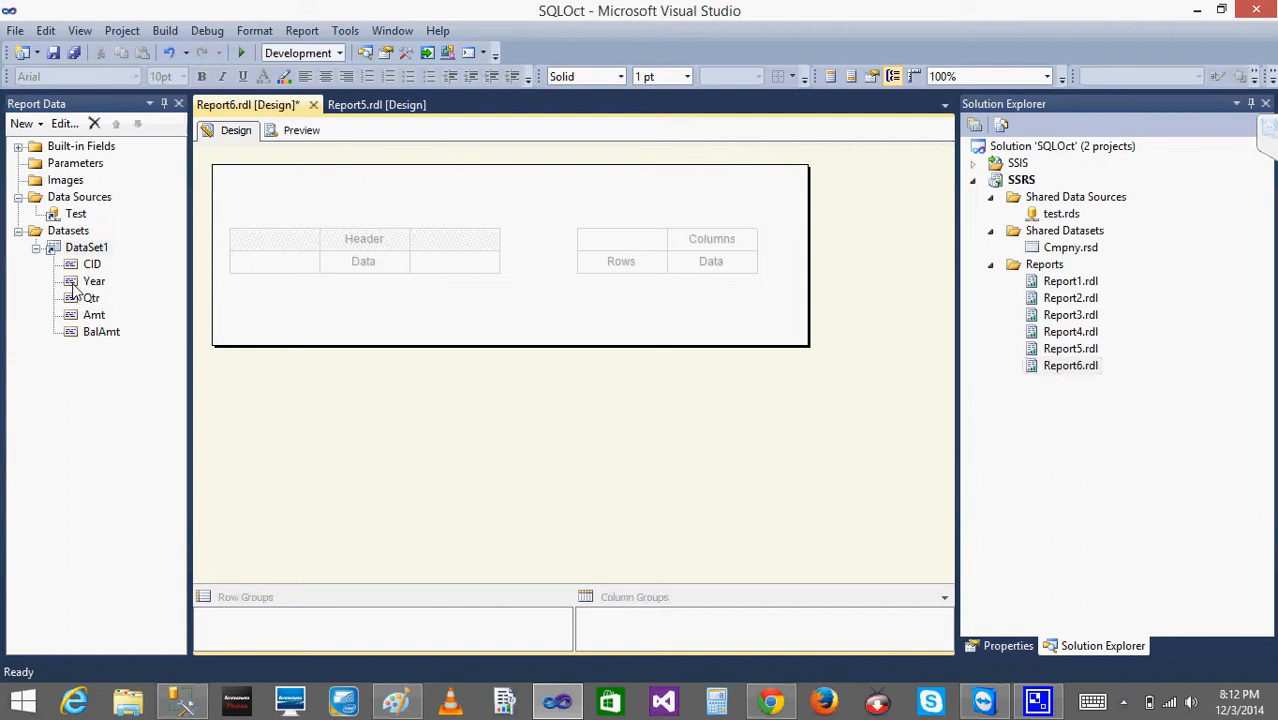
- Group the matrix rows by CID, with Year as a nested row group to its right
drag(88, 265, 612, 264)
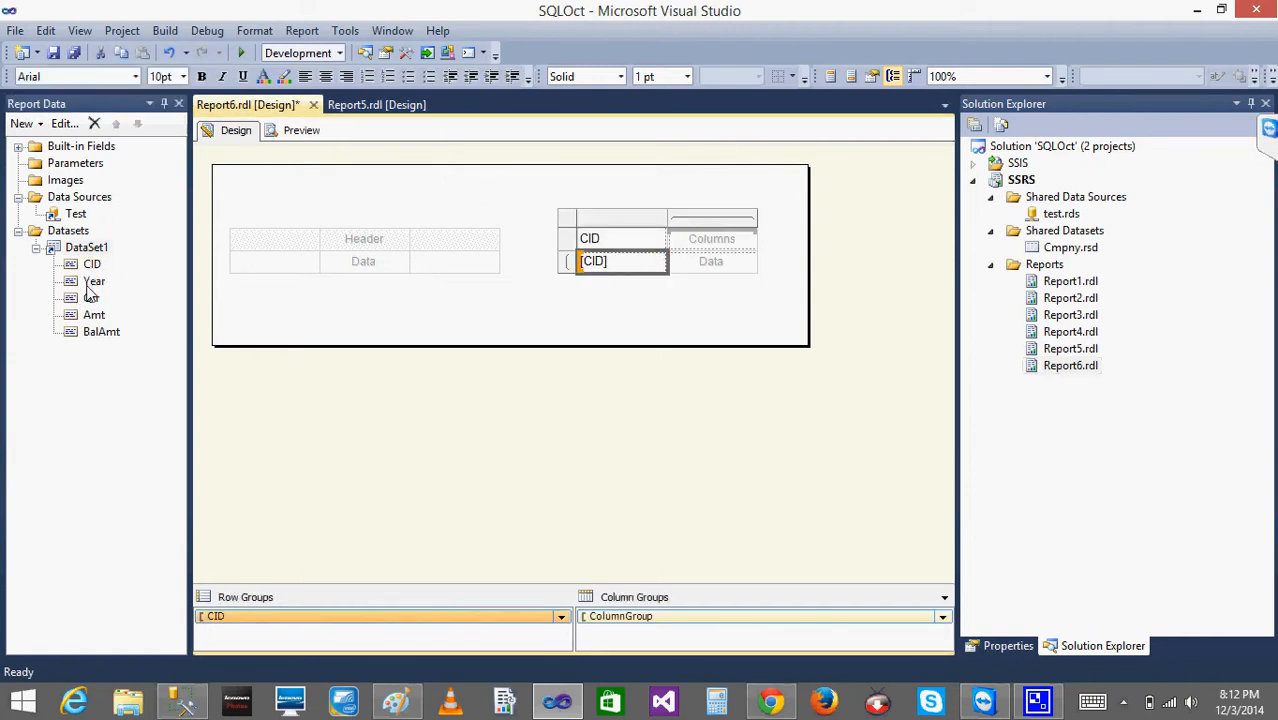
drag(88, 289, 652, 266)
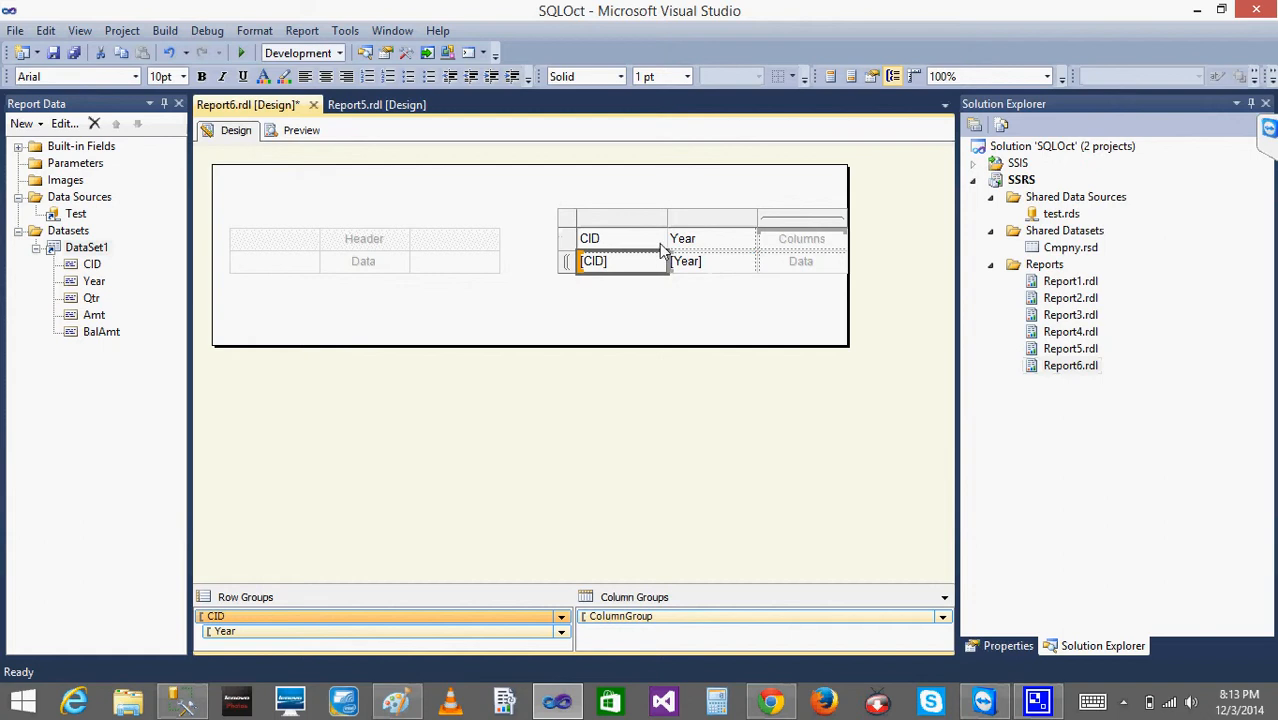
key(ctrl+z)
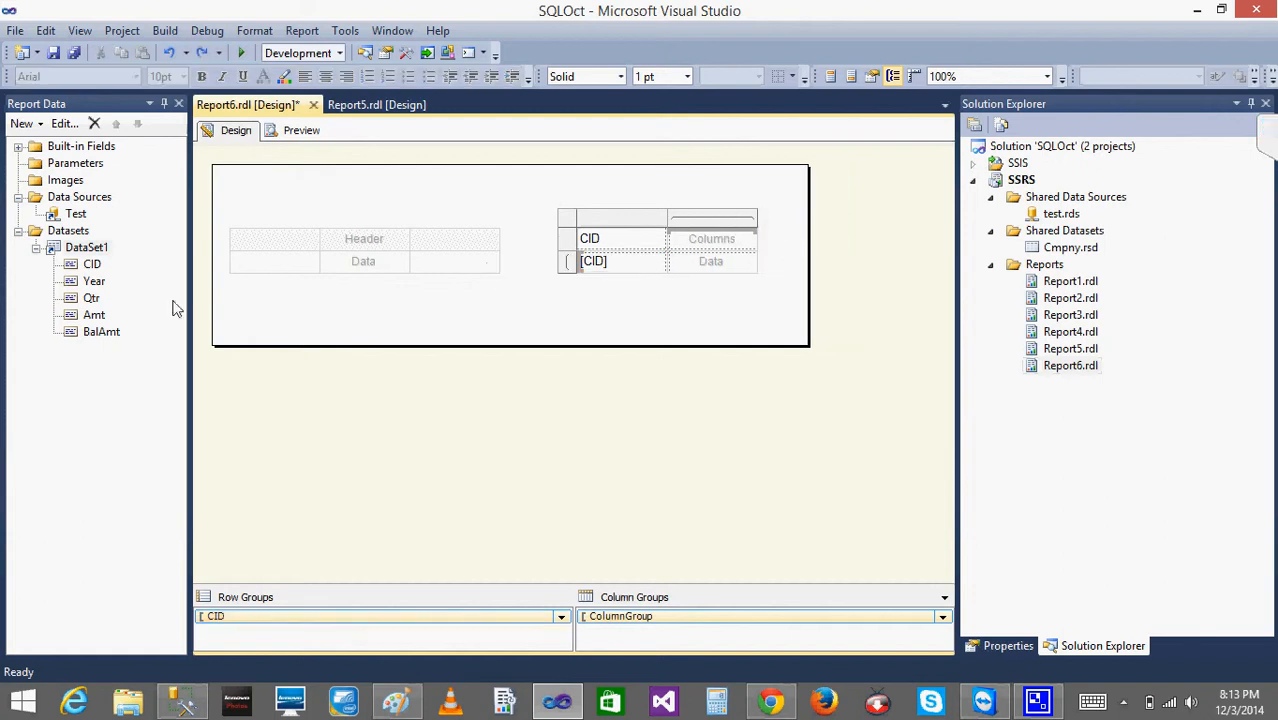
drag(106, 287, 650, 270)
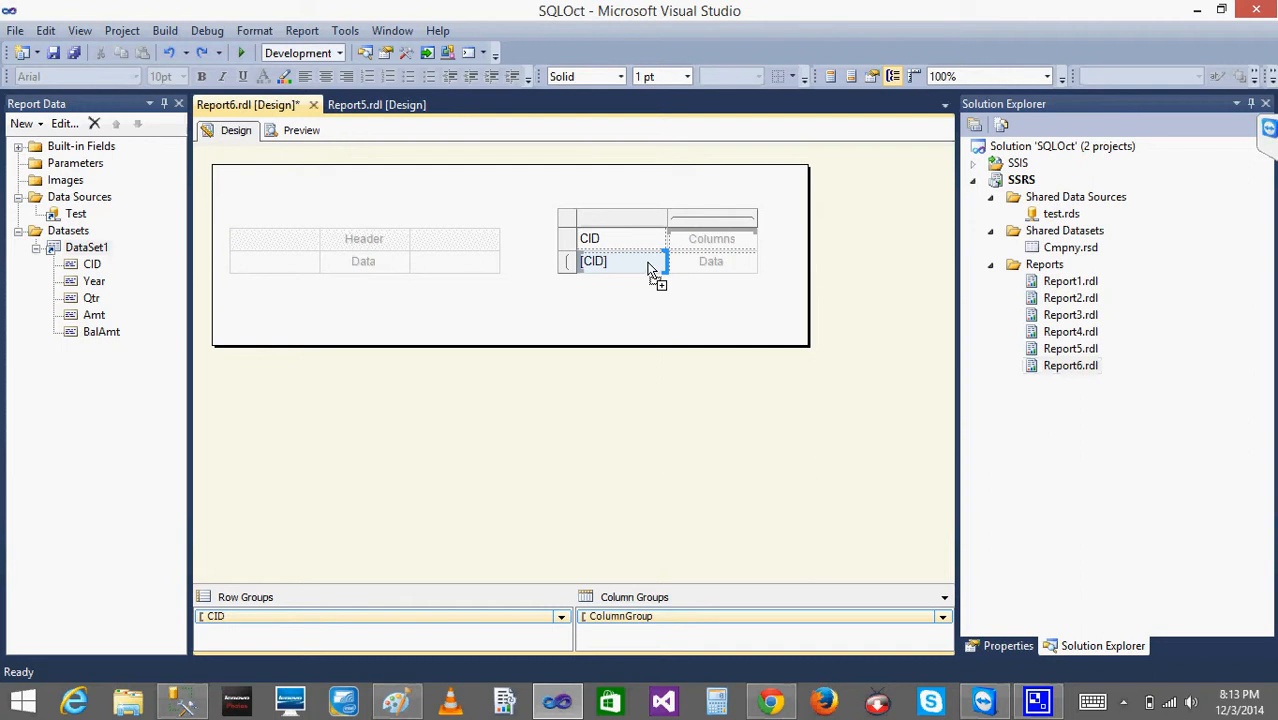
drag(650, 270, 650, 270)
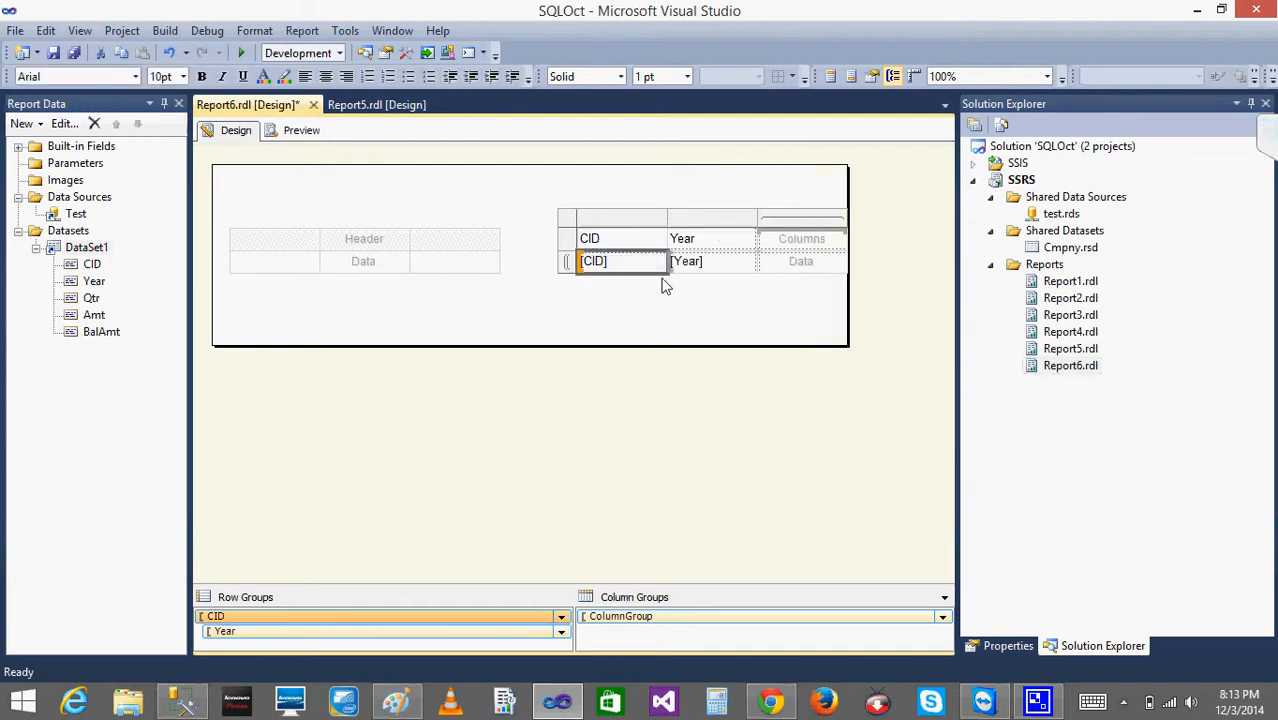
- Widen the report body and complete the matrix with Qtr as the column group and Amt as its data
drag(847, 316, 933, 316)
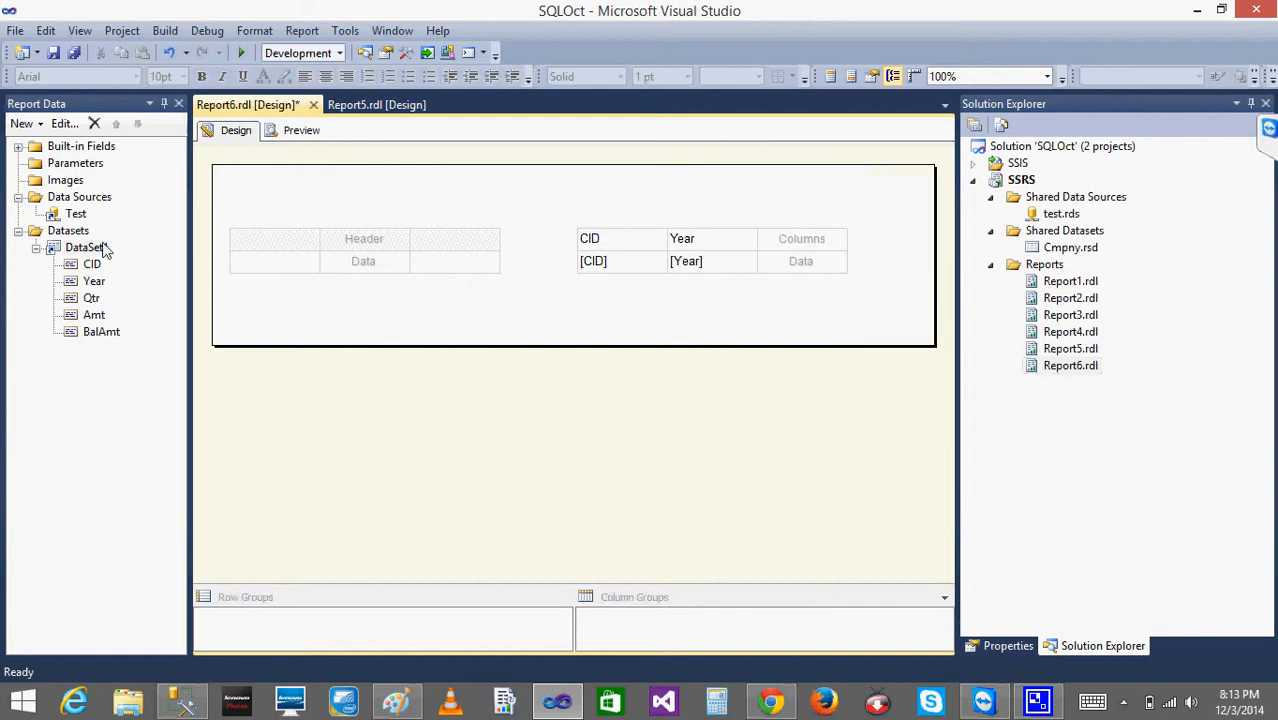
click(91, 298)
drag(91, 298, 798, 240)
click(1268, 127)
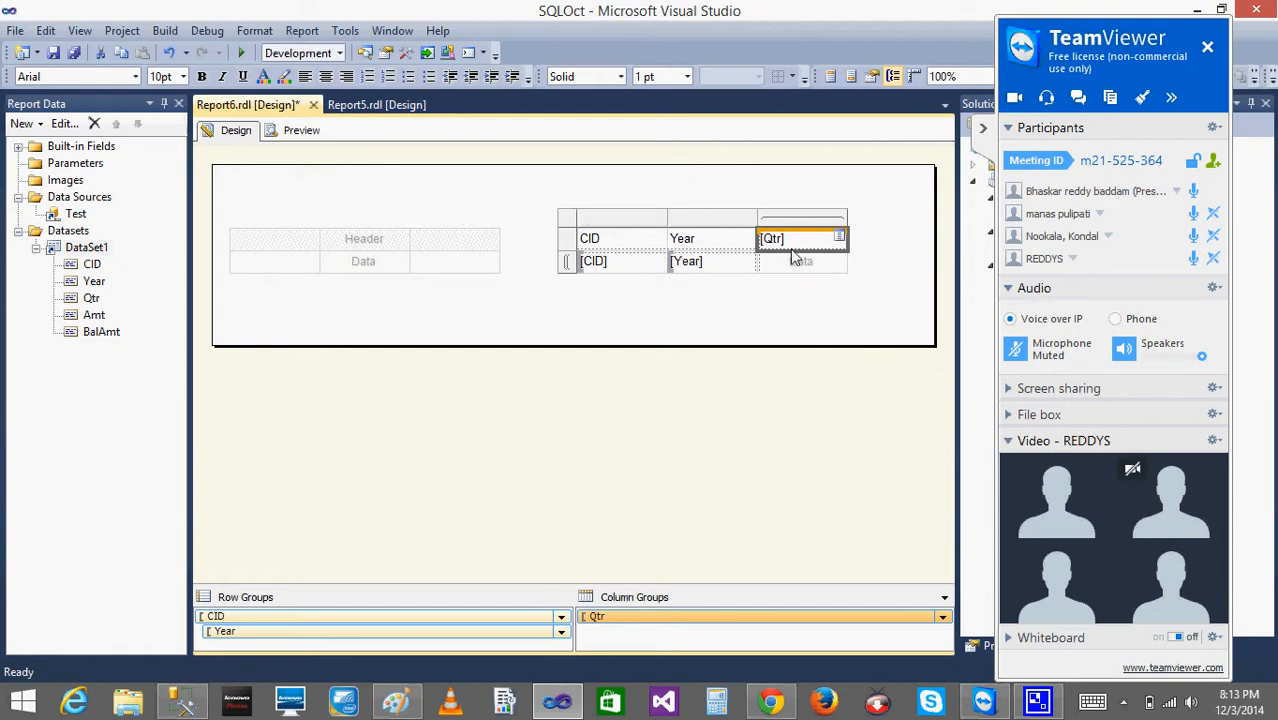
drag(94, 314, 779, 275)
- Delete the first column of the empty table
click(265, 245)
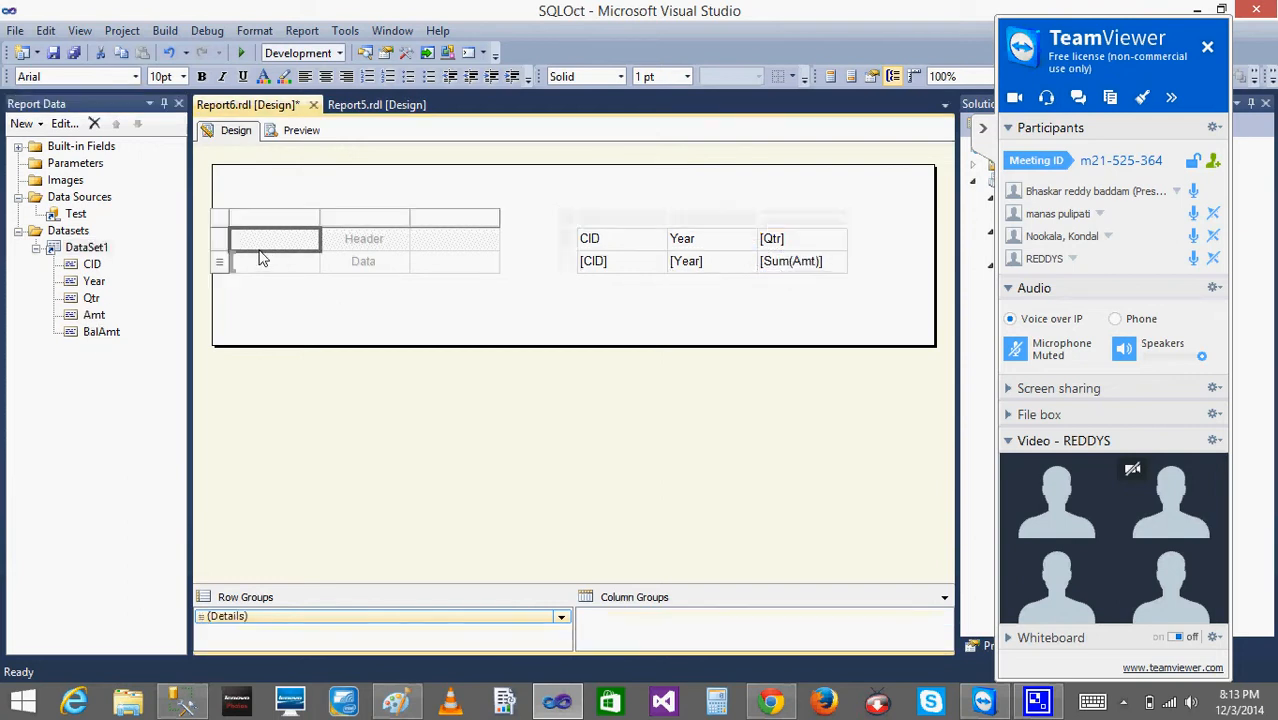
click(311, 298)
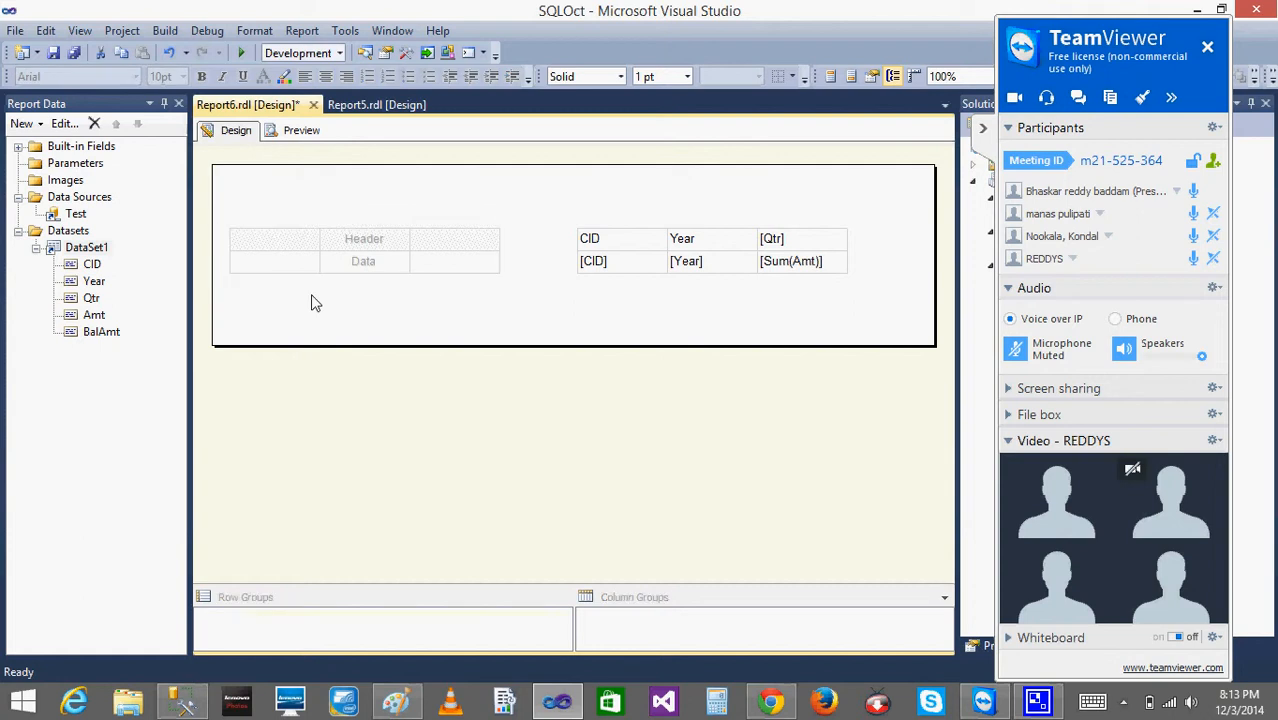
click(293, 268)
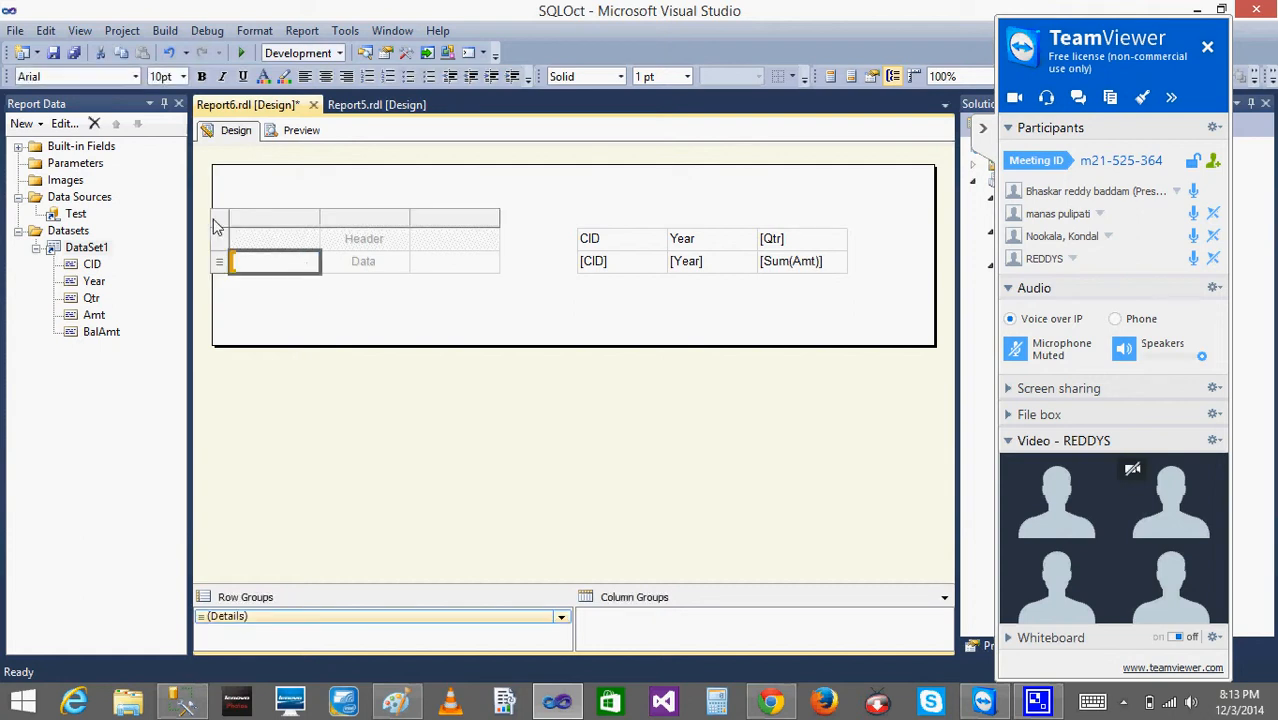
right_click(243, 227)
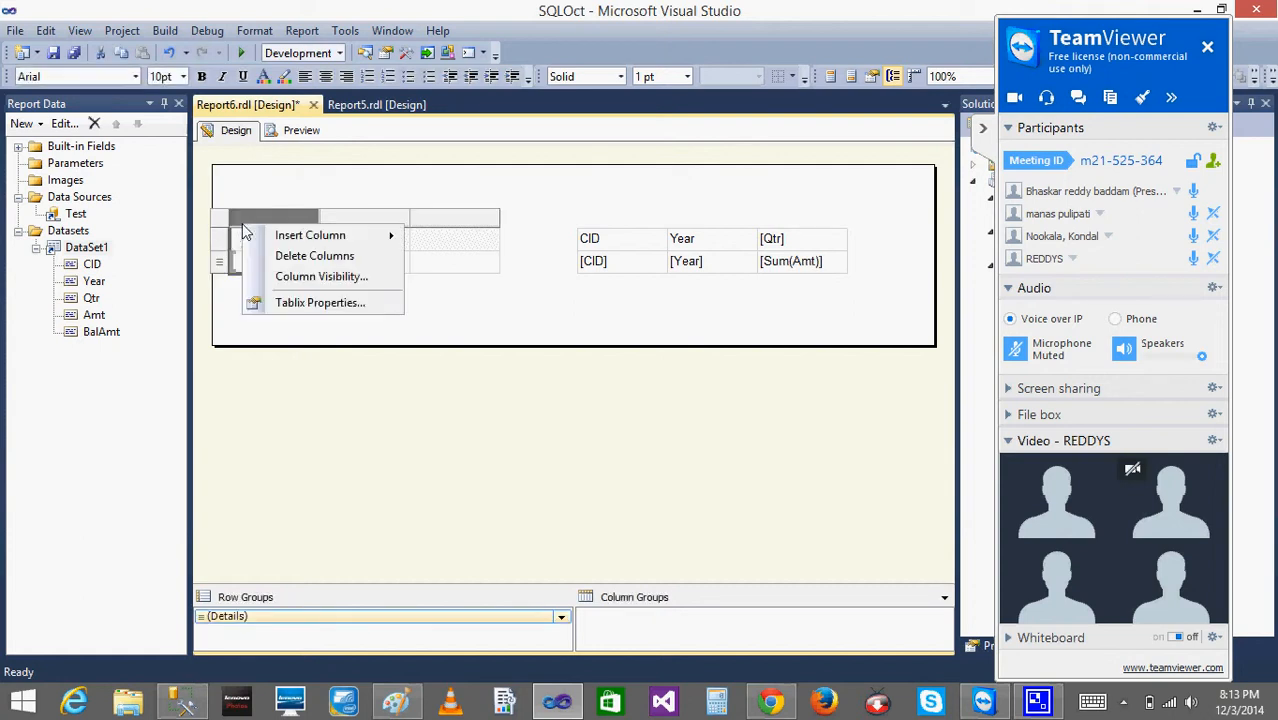
click(331, 262)
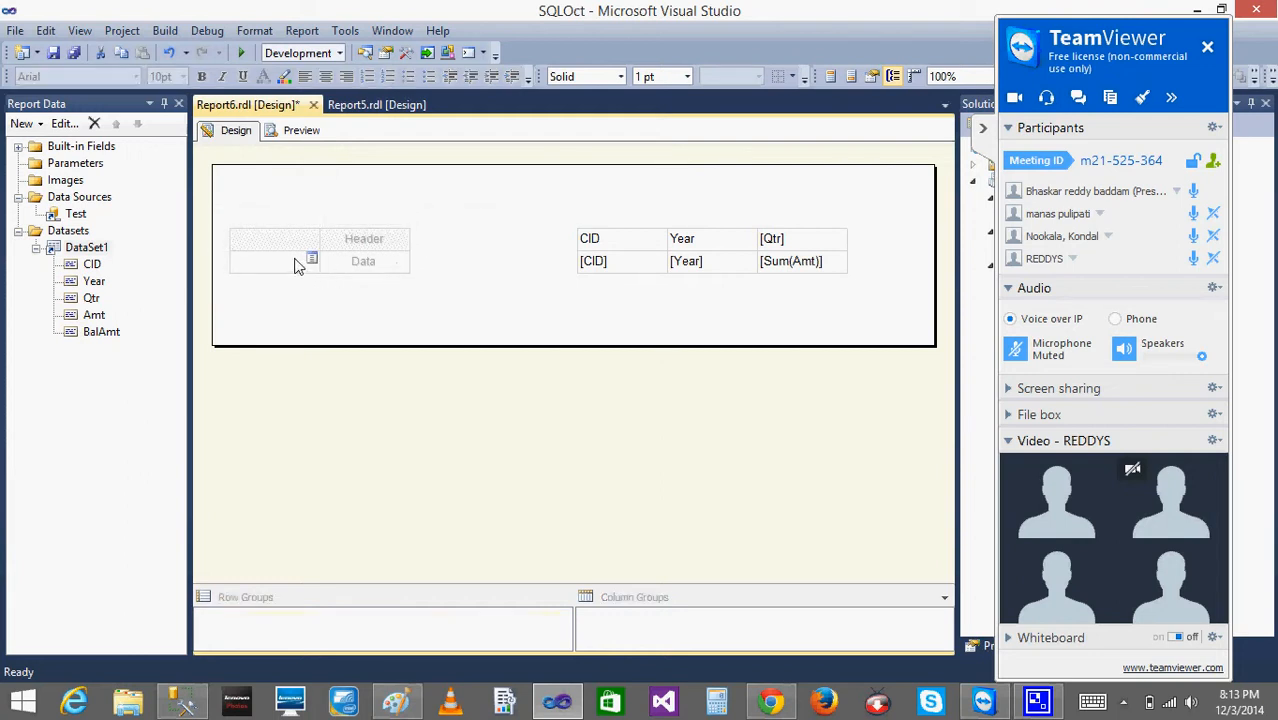
- Delete the entire empty table from the report body
click(296, 264)
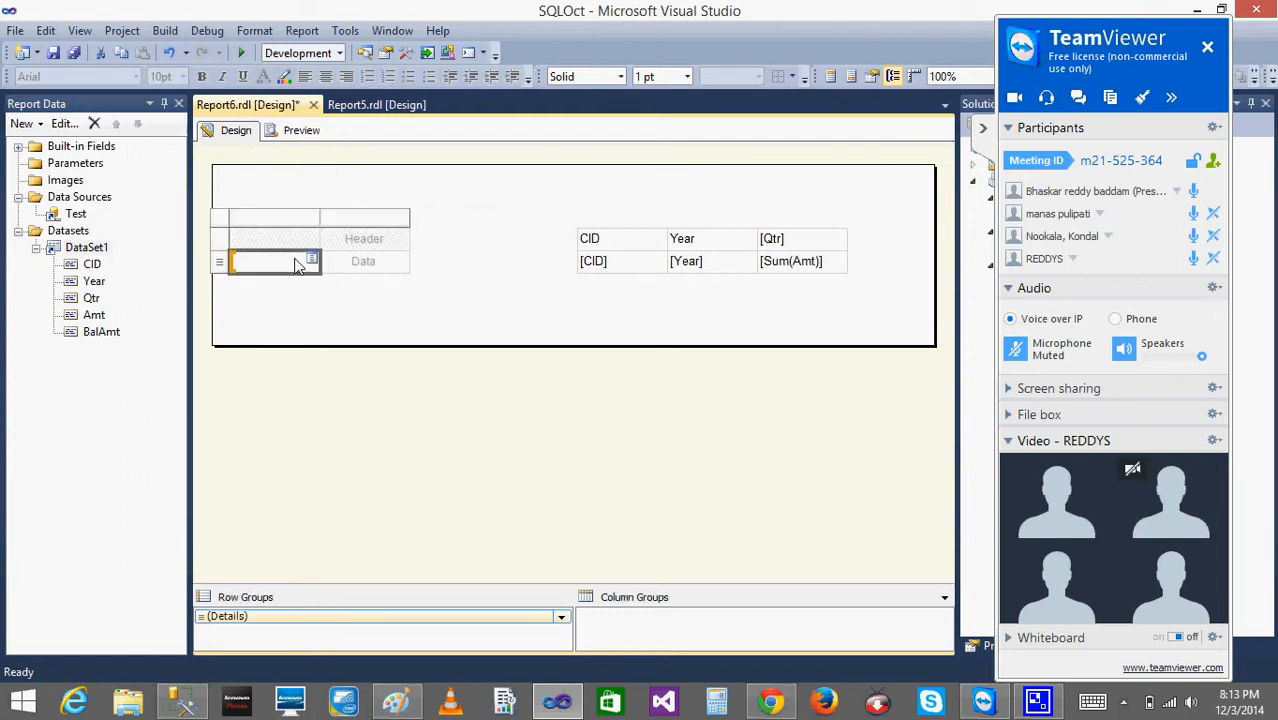
click(218, 221)
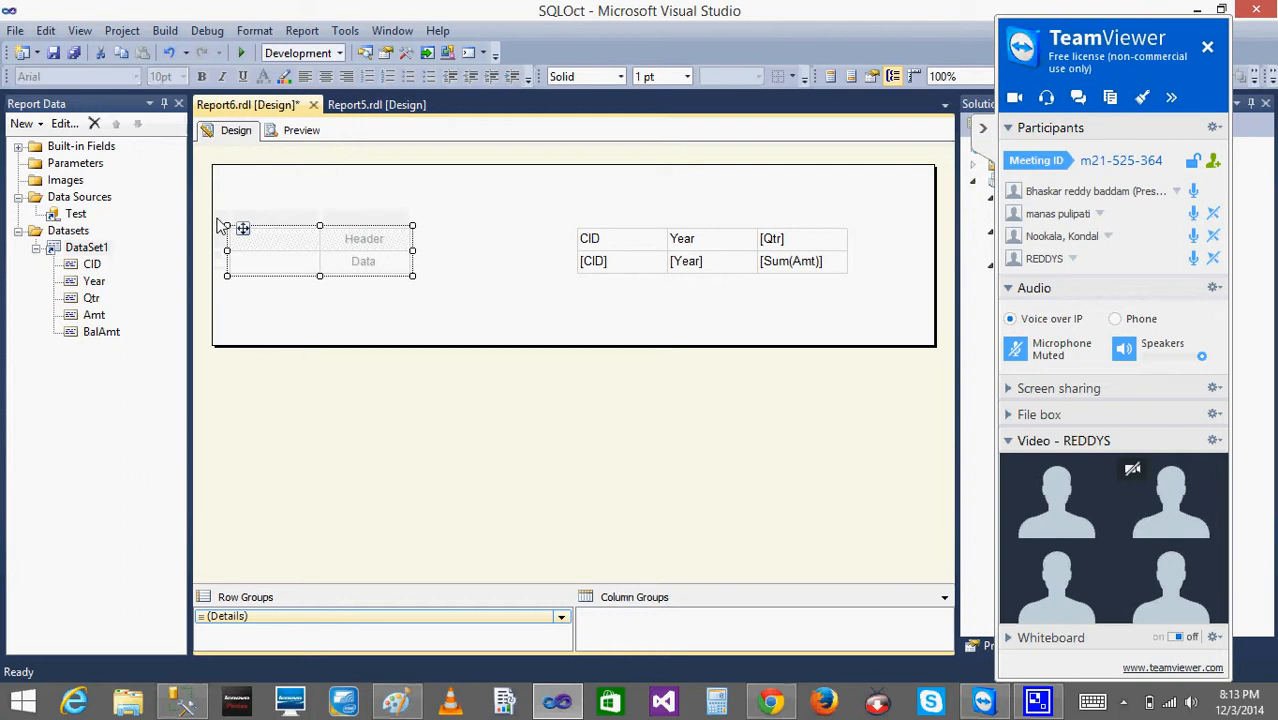
click(270, 245)
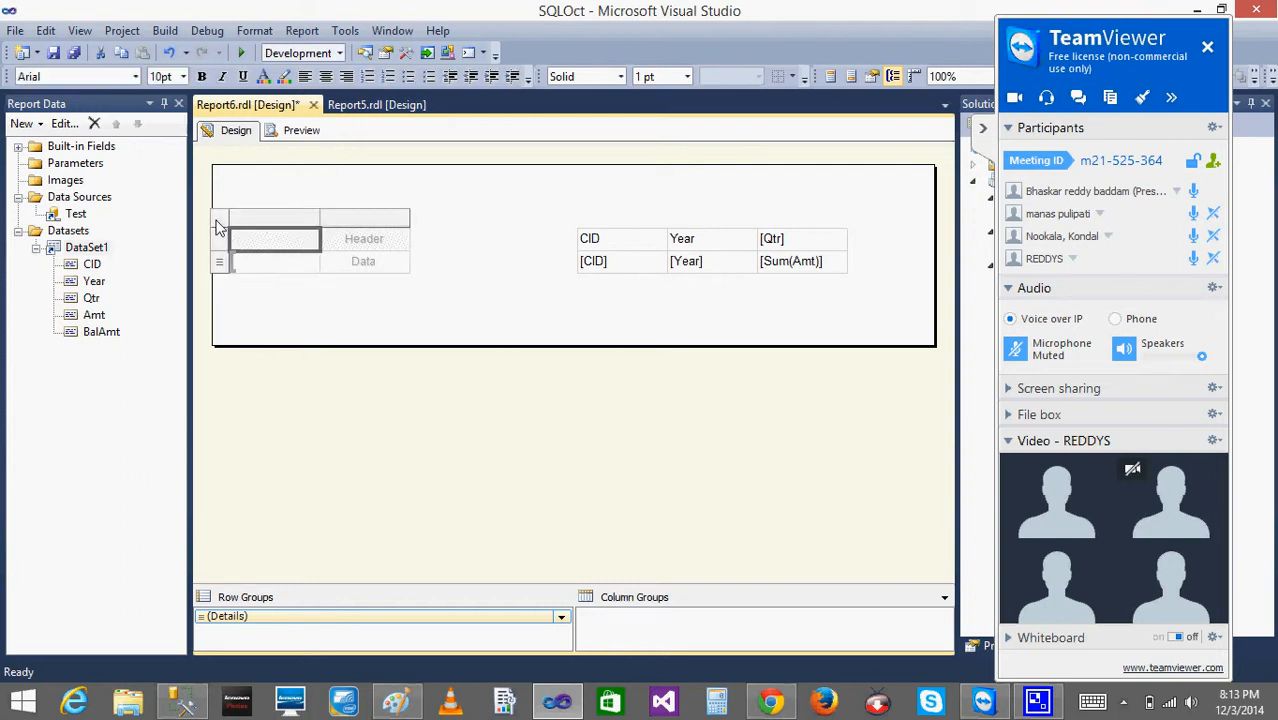
right_click(218, 224)
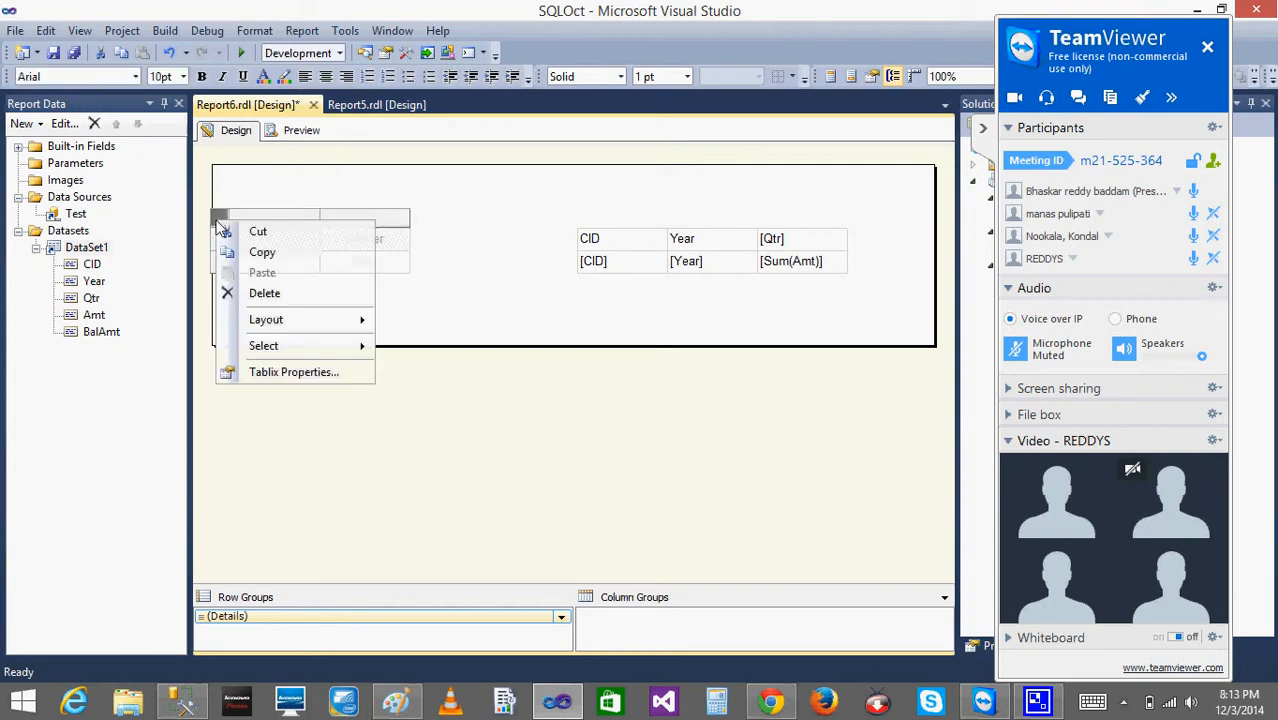
click(277, 294)
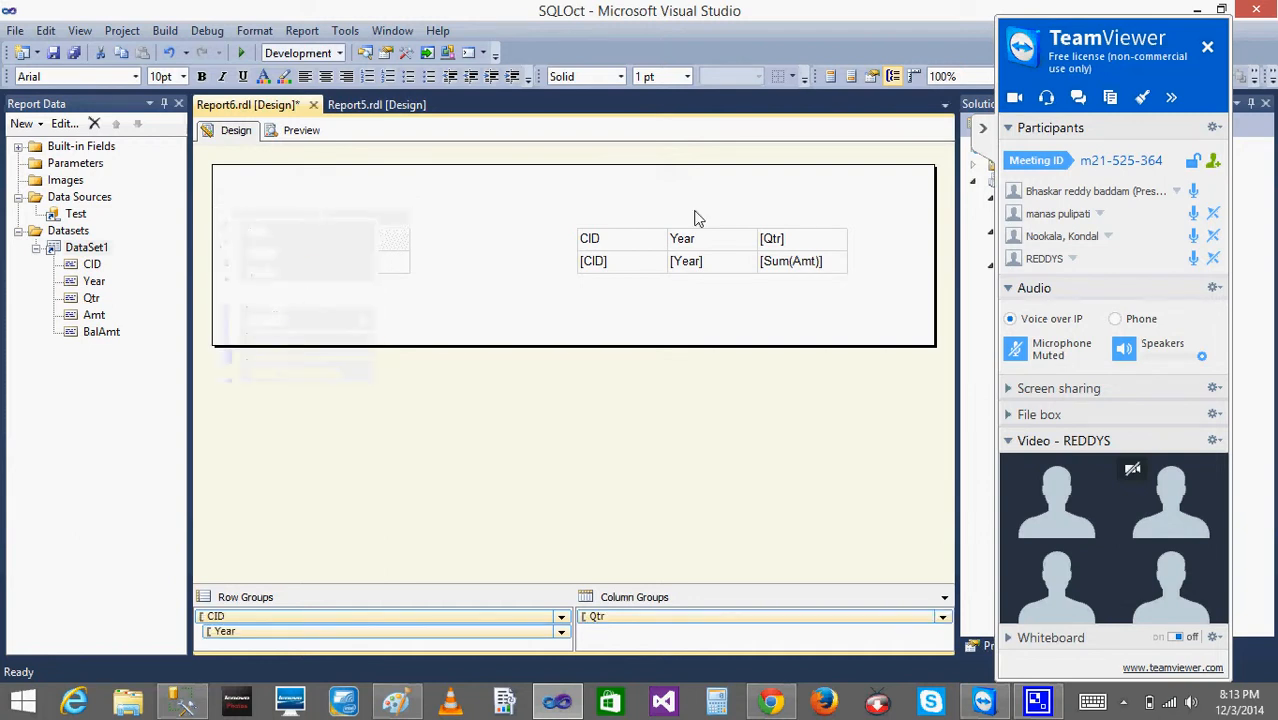
- Move the matrix toward the left side of the report body and preview Report6
click(662, 255)
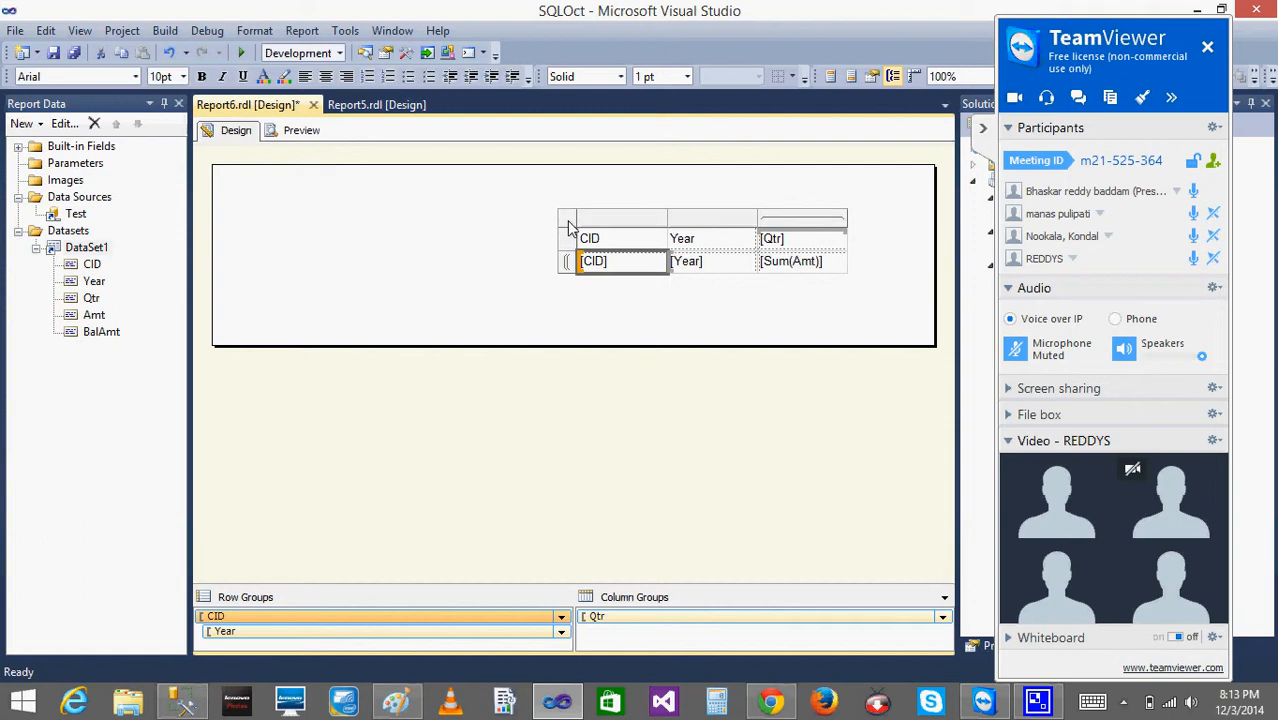
click(569, 224)
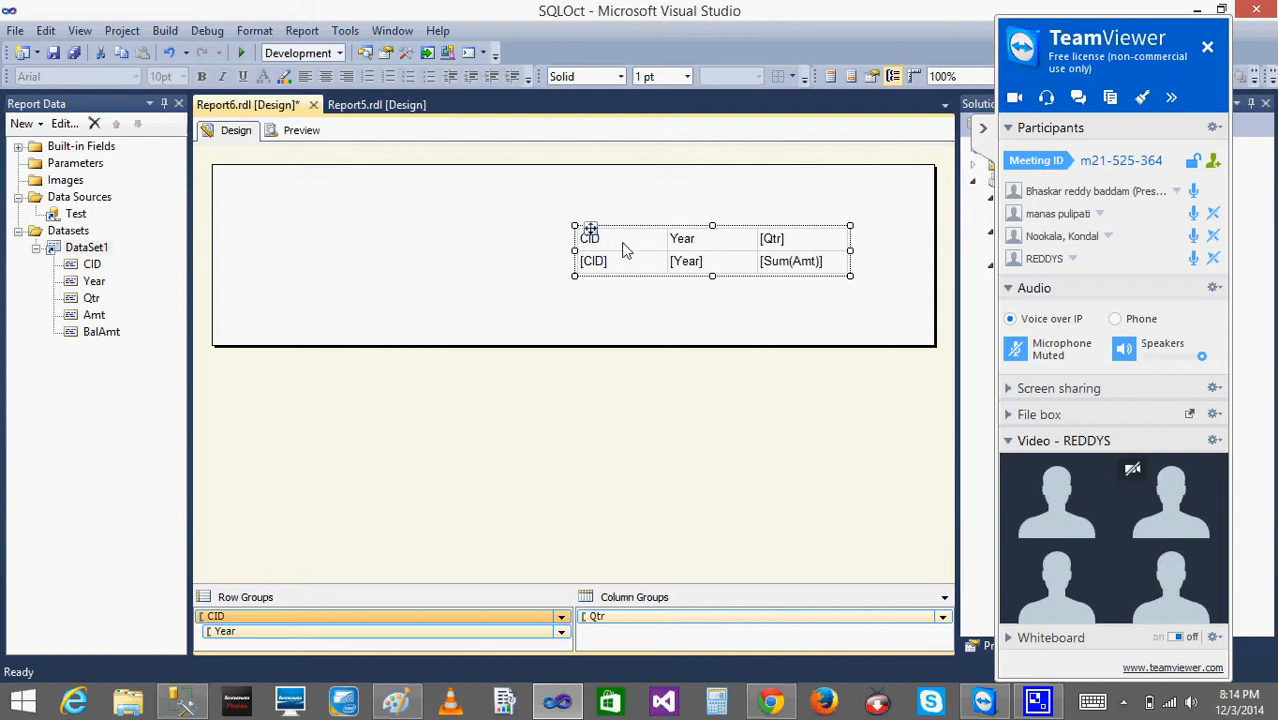
drag(590, 229, 287, 241)
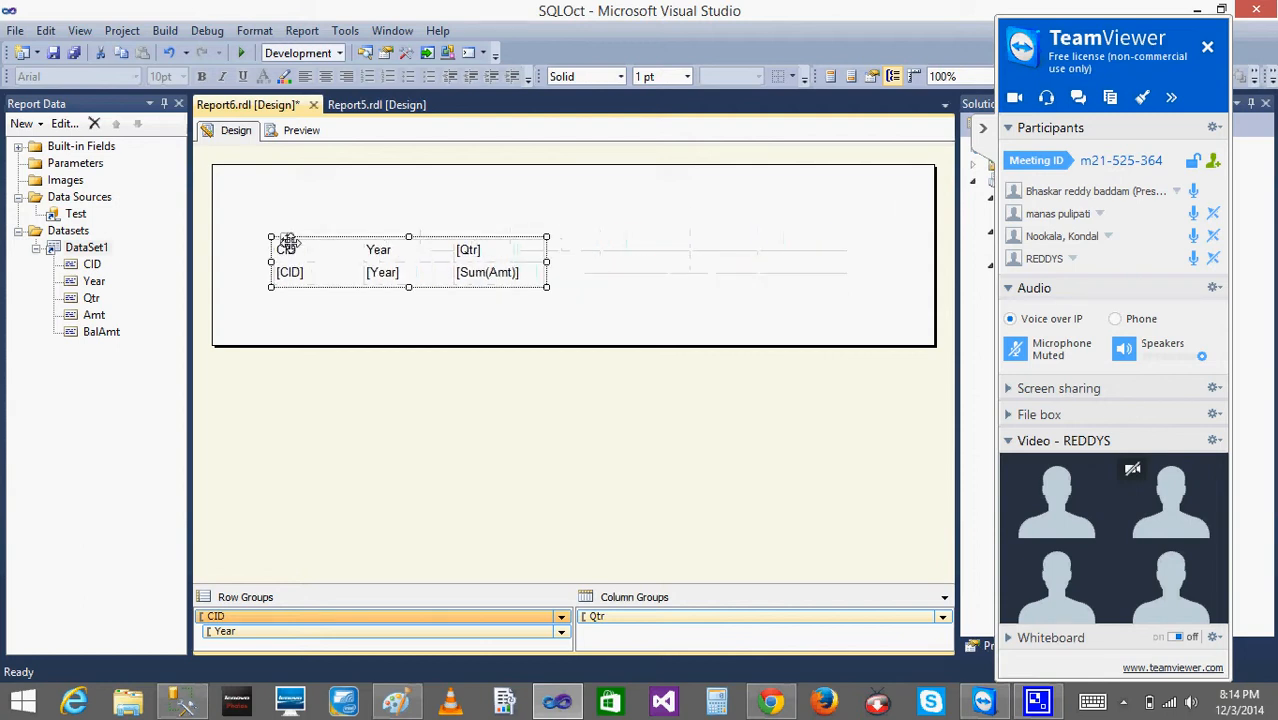
click(301, 131)
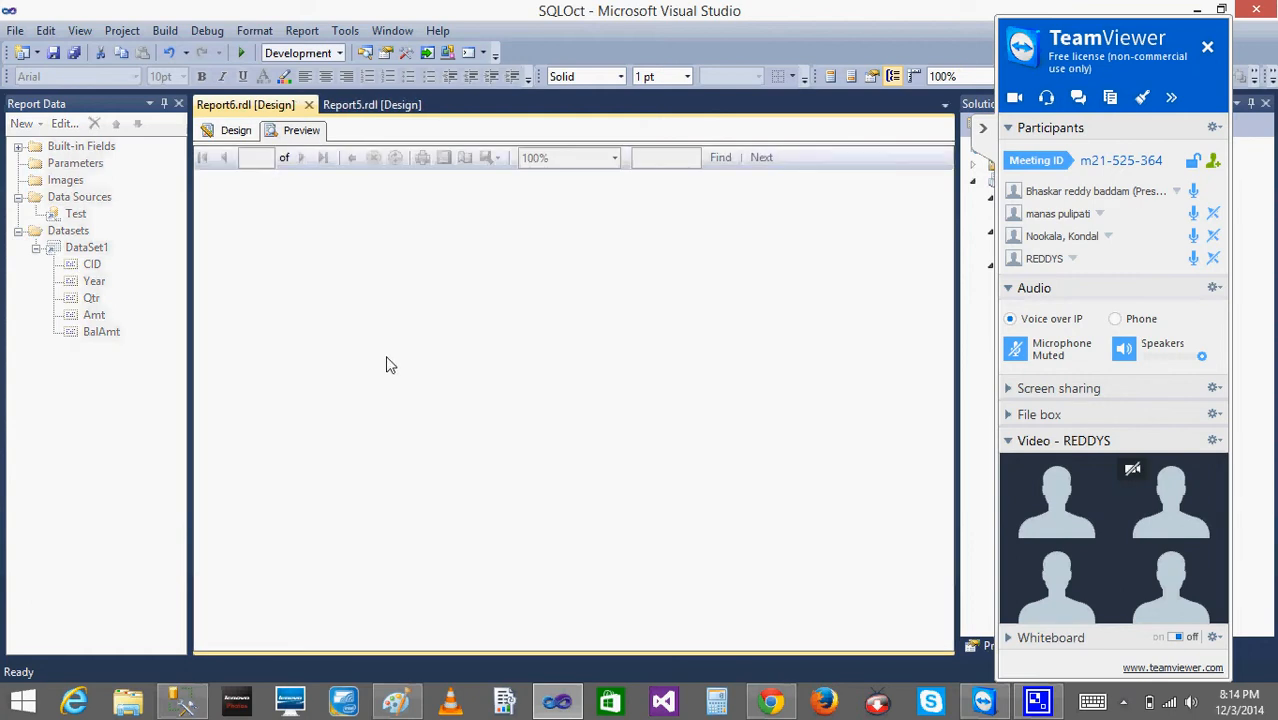
click(983, 128)
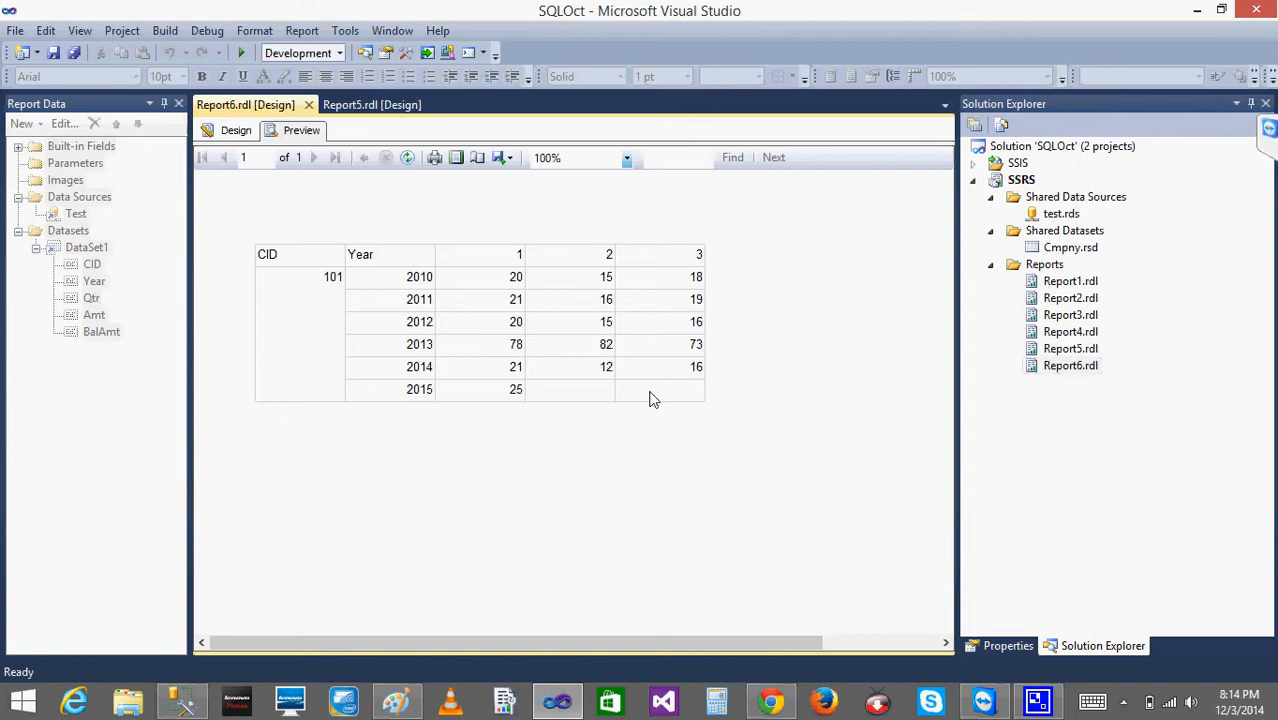
- Compare Report6's matrix design and preview with the Cmpny rows in SQL Server Management Studio
click(240, 130)
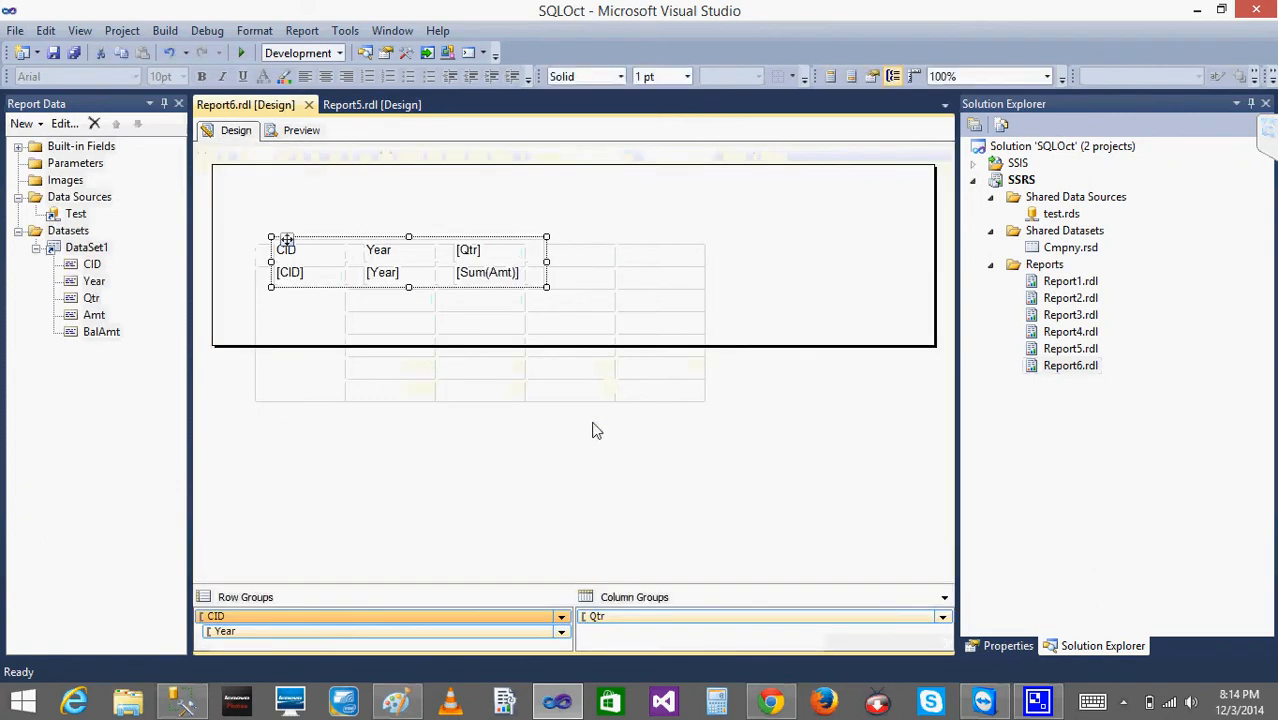
click(300, 132)
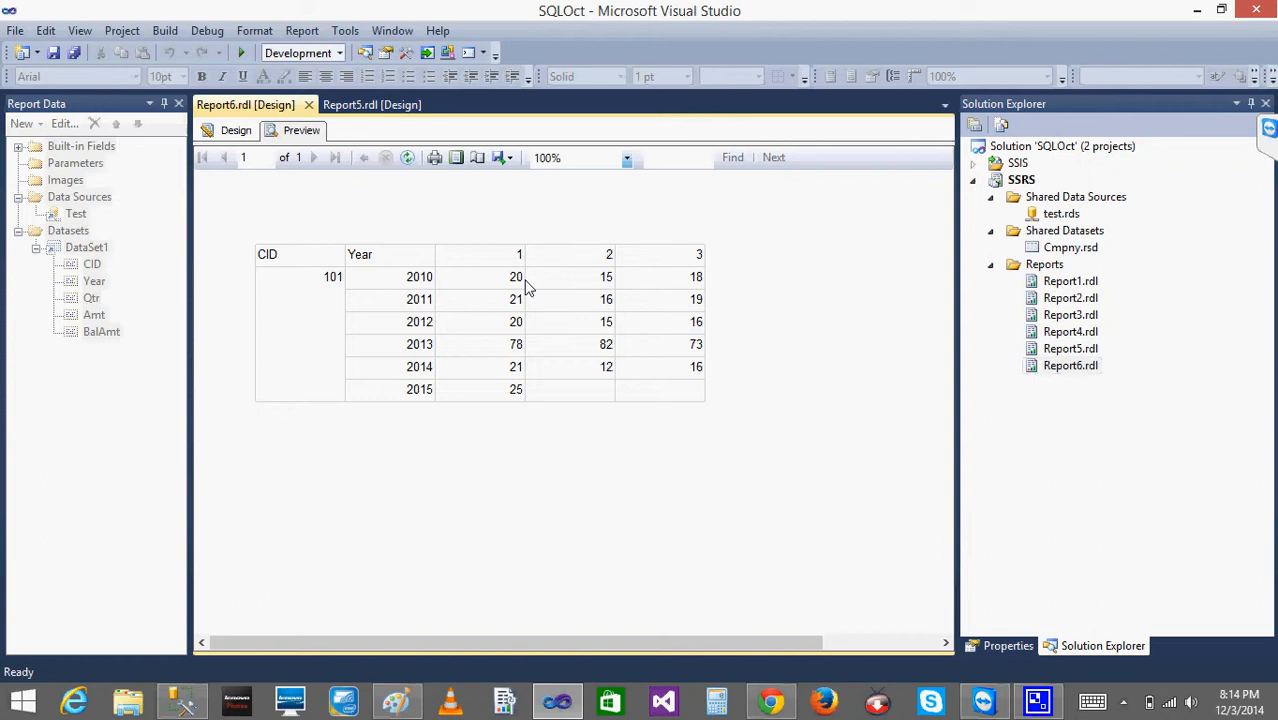
click(182, 704)
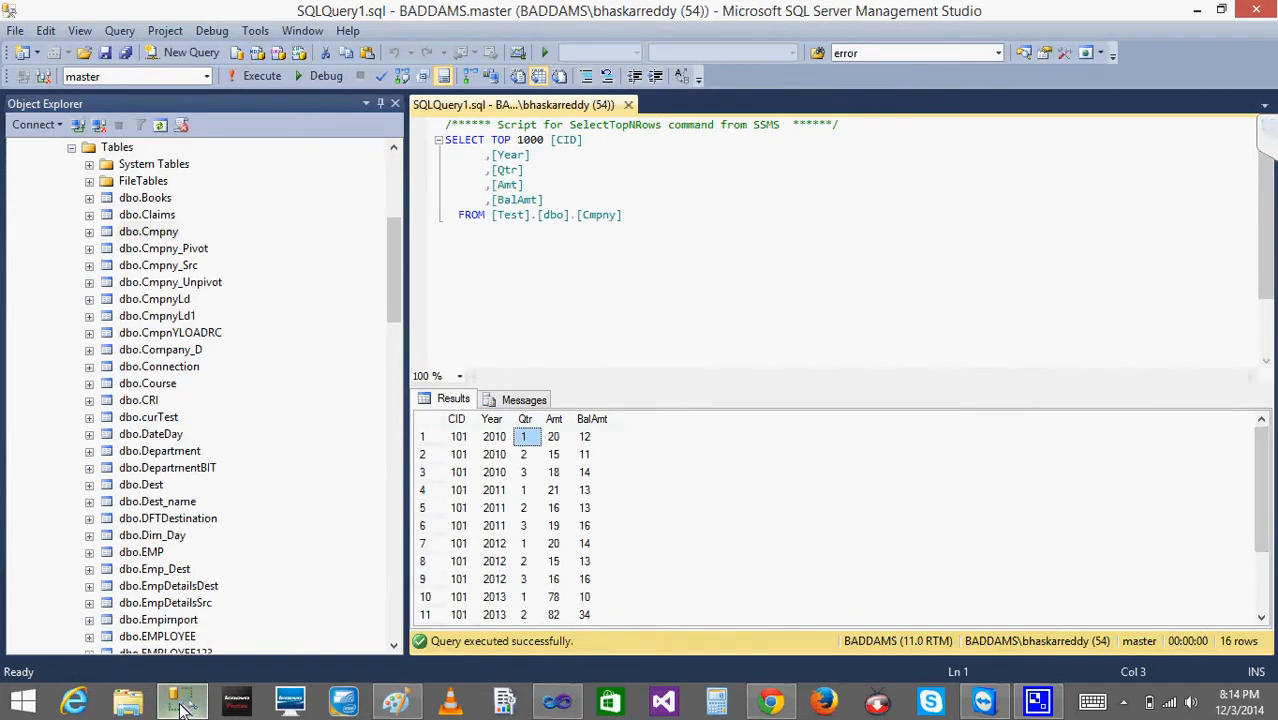
click(182, 704)
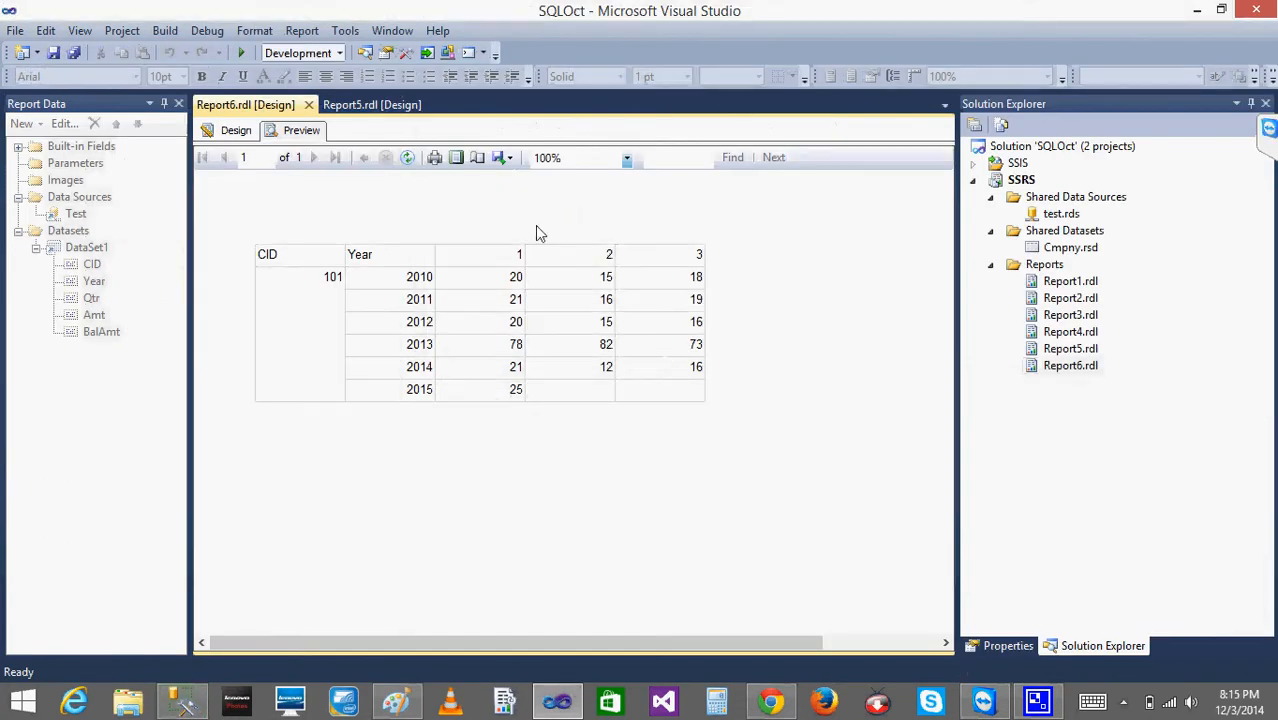
click(238, 133)
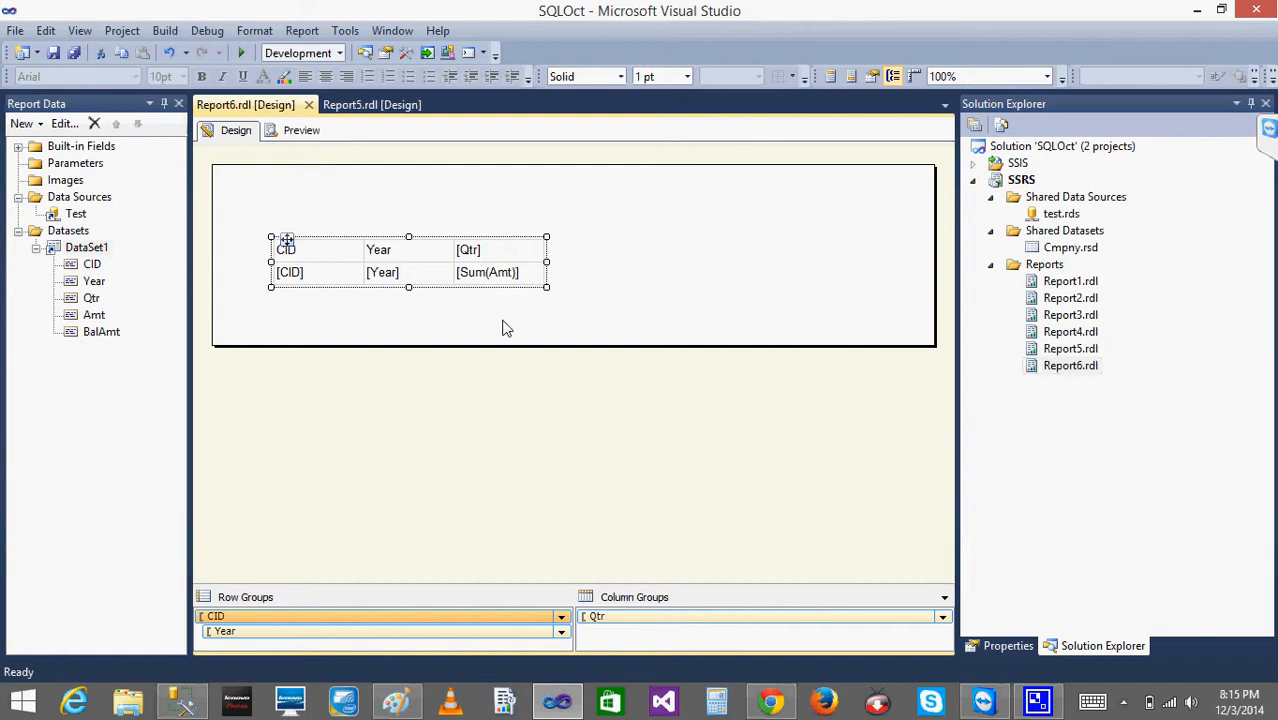
- In SQL Server Management Studio, write an ALTER line for [Test].[dbo].[Cmpny] below the SELECT query
click(182, 704)
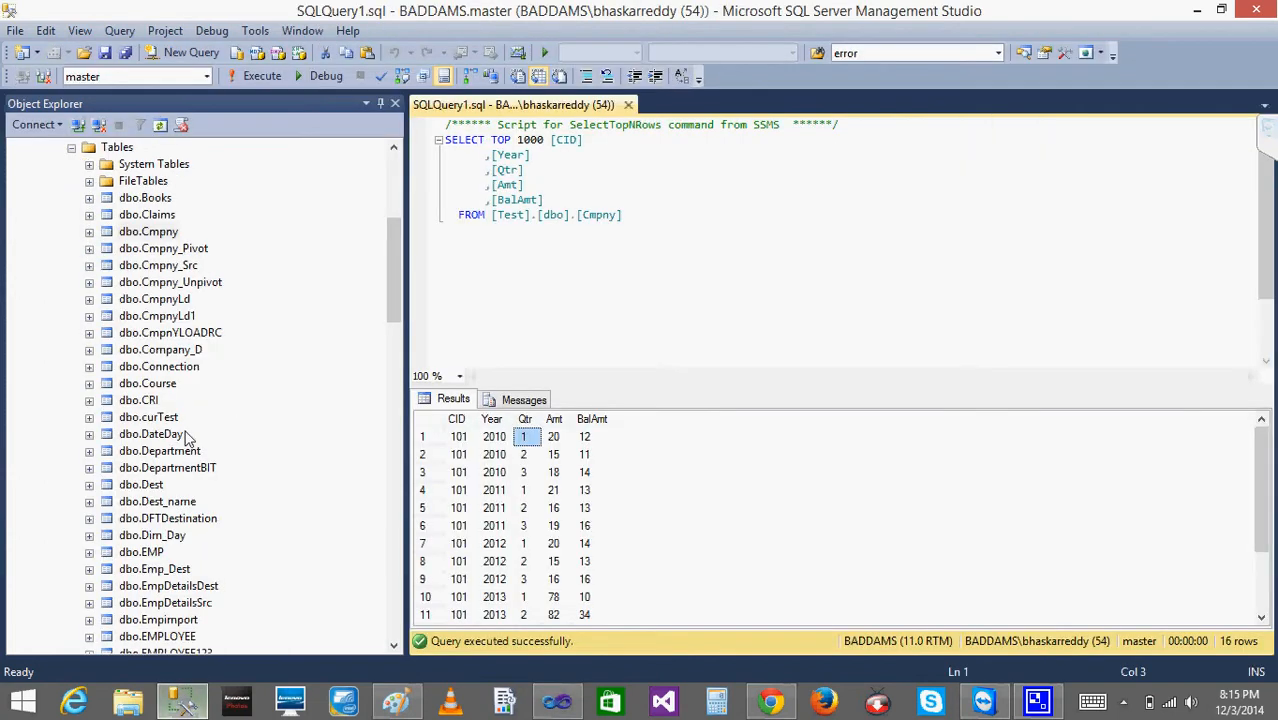
click(644, 224)
key(Return)
key(Return)
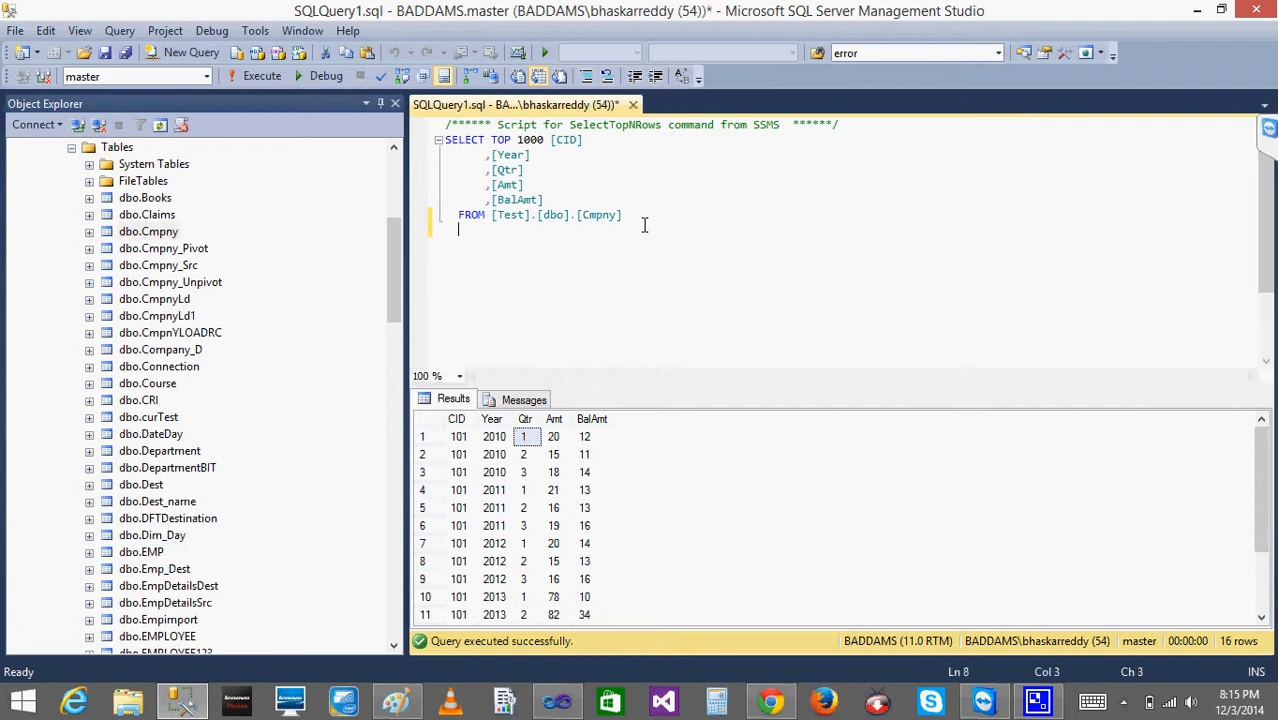
text(ALTER)
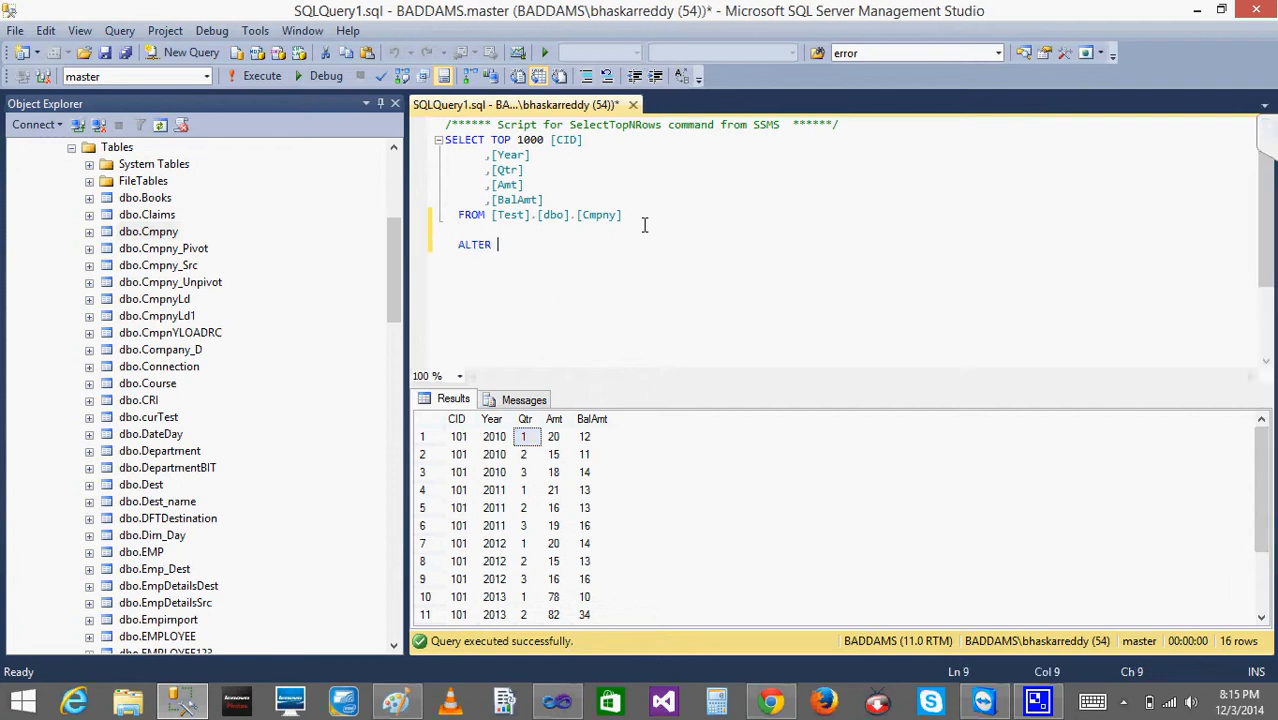
key(Up)
key(Up)
key(shift+End)
key(ctrl+c)
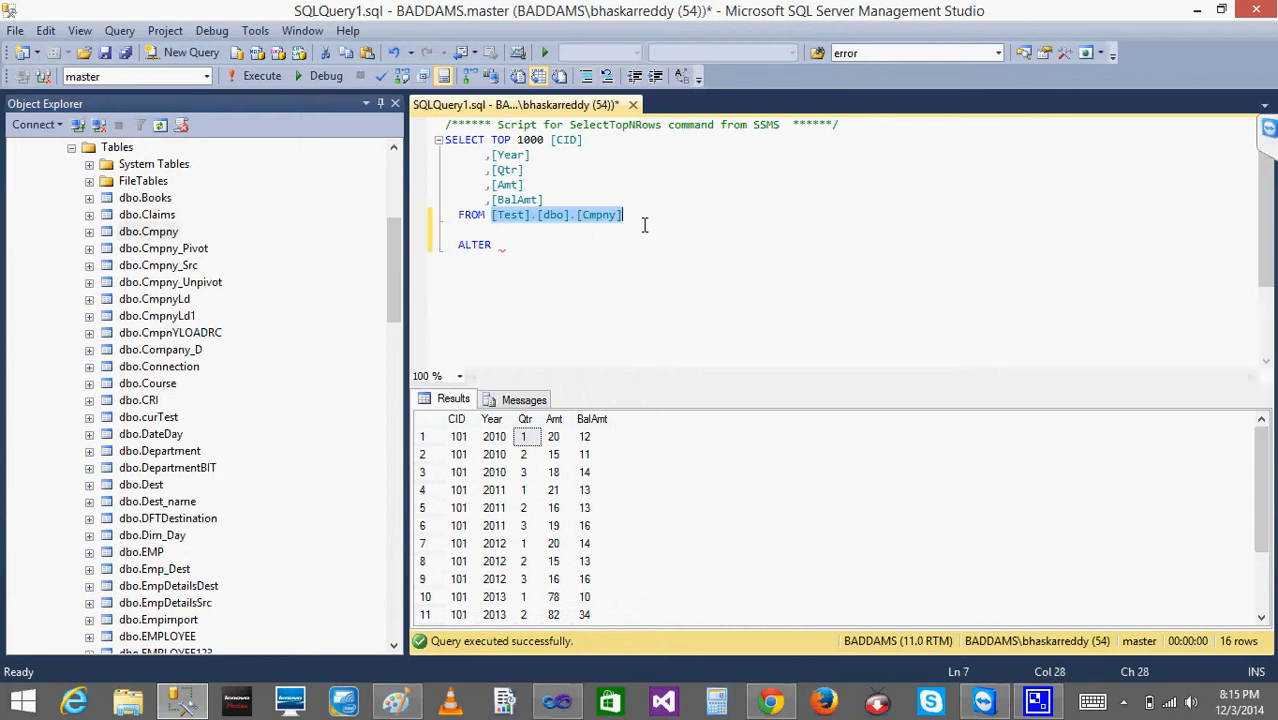
key(Down)
key(Down)
key(ctrl+v)
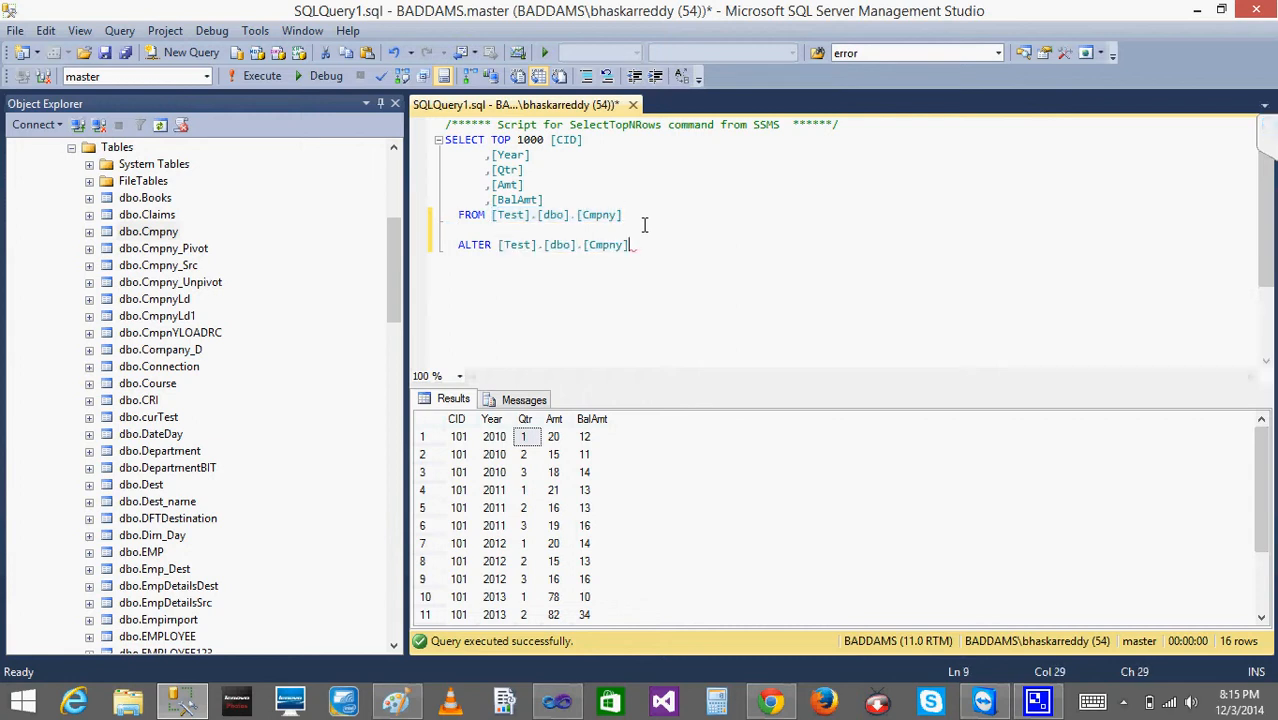
key(Return)
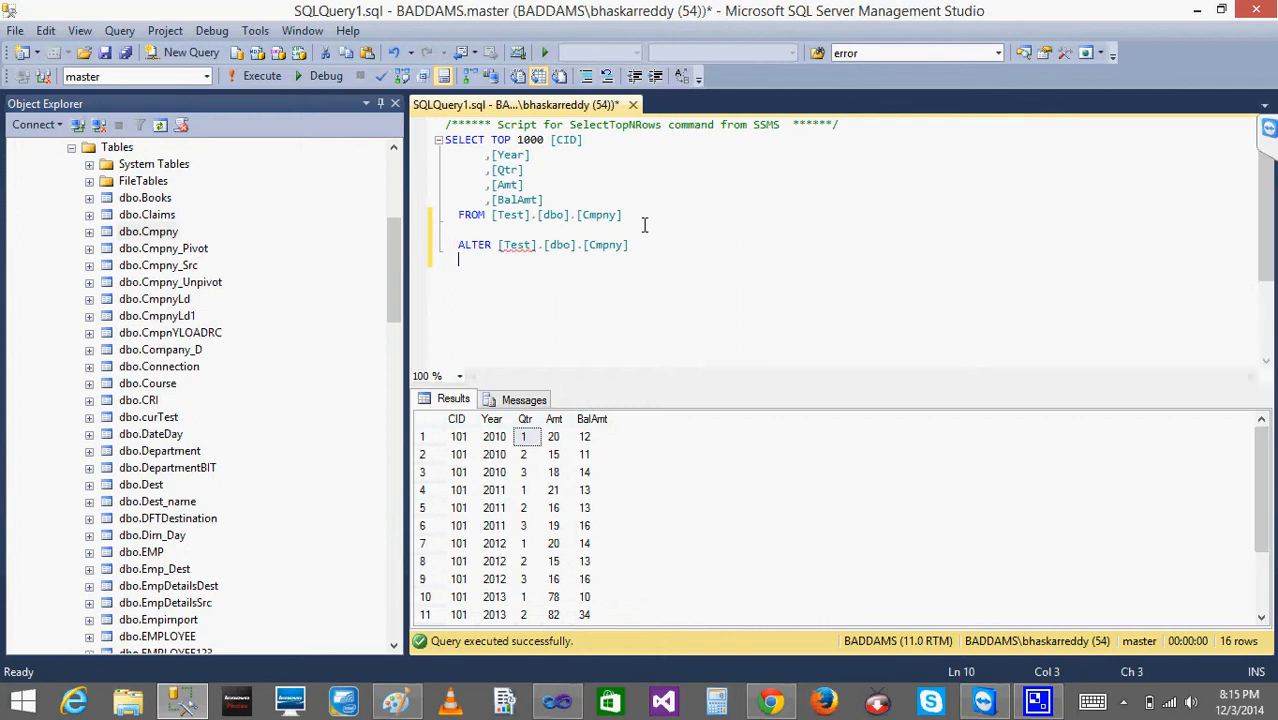
- Add the line ALTER Amt DECIMAL(16,2) and try to execute only the two ALTER lines
text(ALTER Amt )
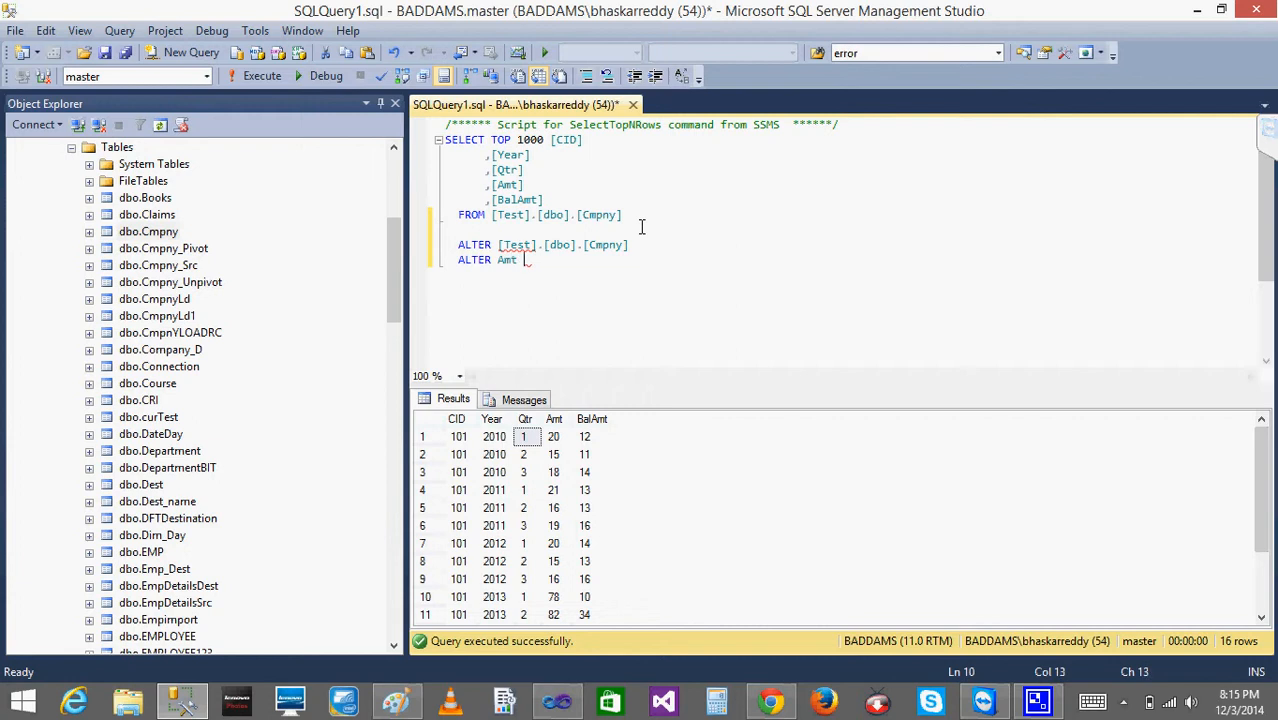
text(DECIMAL(1)
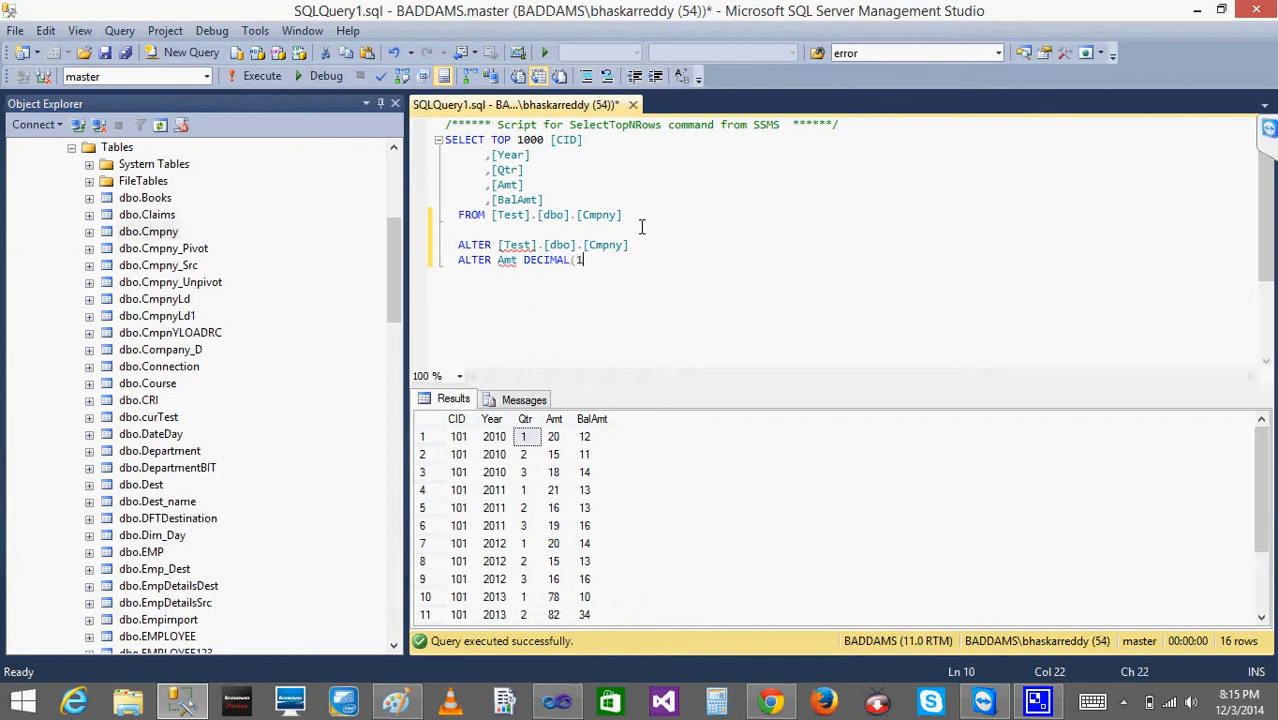
text(6,2))
key(shift+Up)
key(shift+Up)
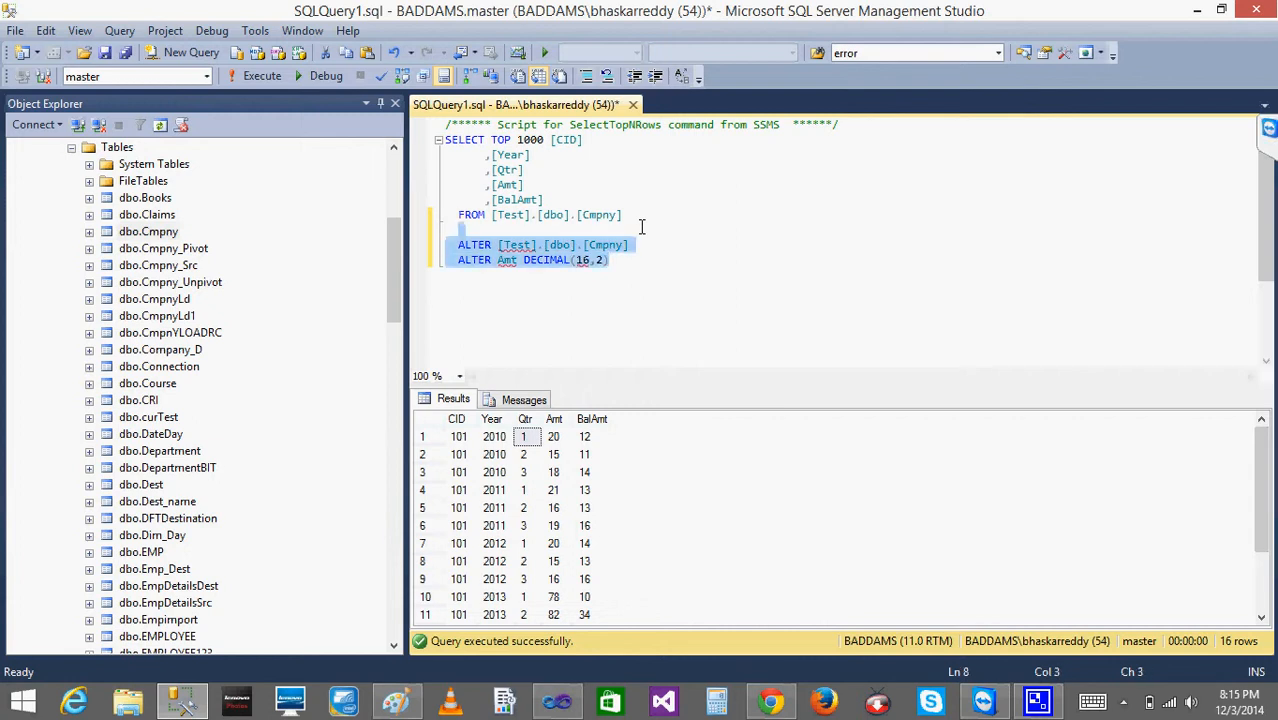
click(255, 78)
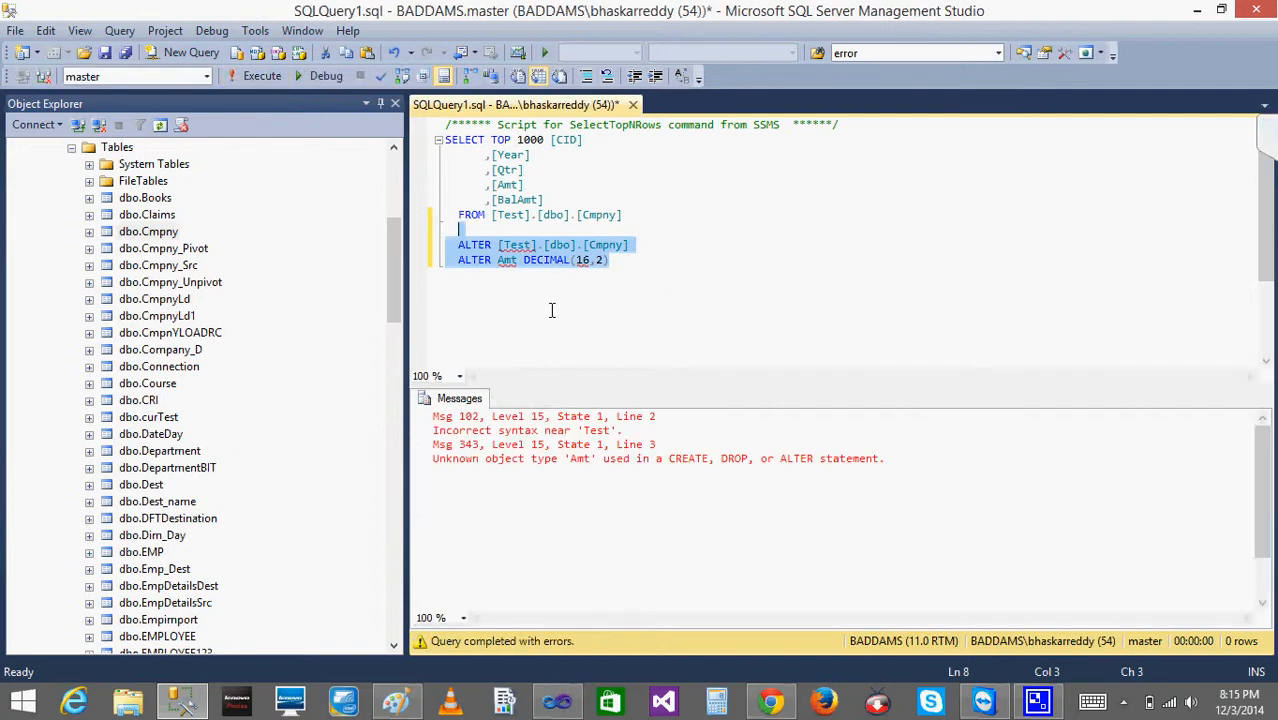
- Correct the statement to ALTER TABLE [Test].[dbo].[Cmpny] with ALTER COLUMN Amt DECIMAL(16,2)
click(551, 310)
click(499, 261)
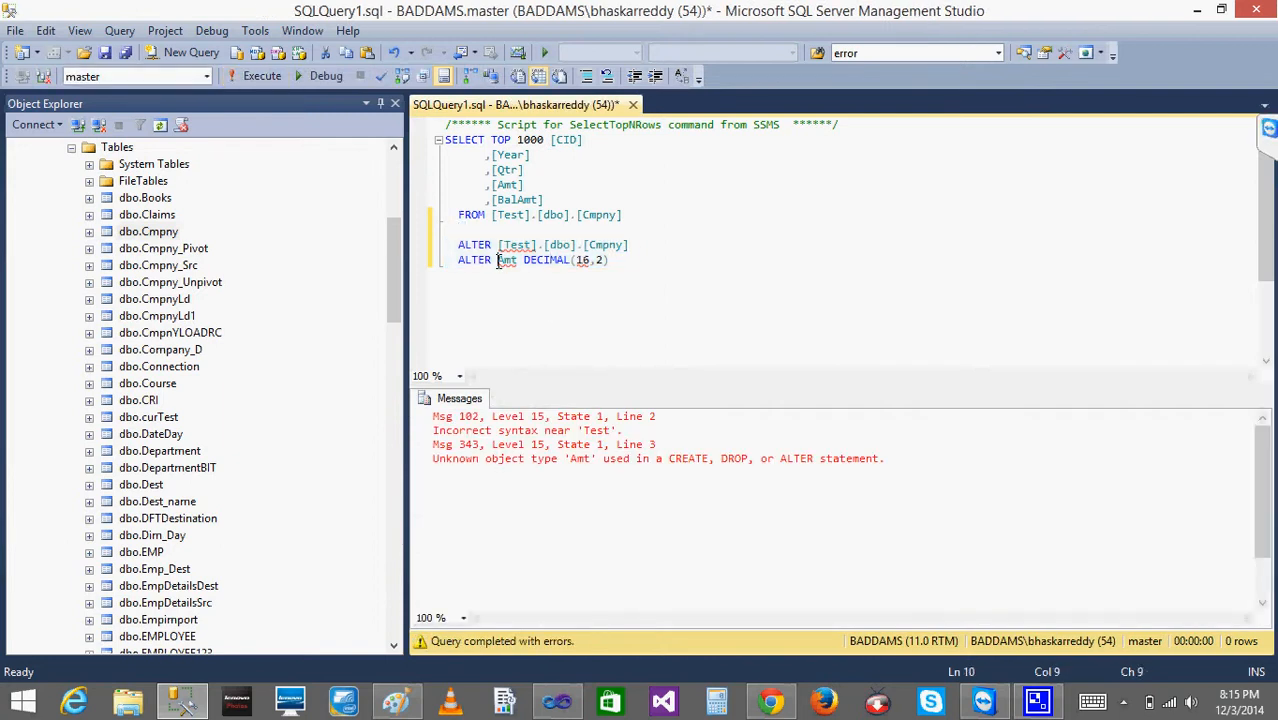
click(498, 245)
text(TABLE)
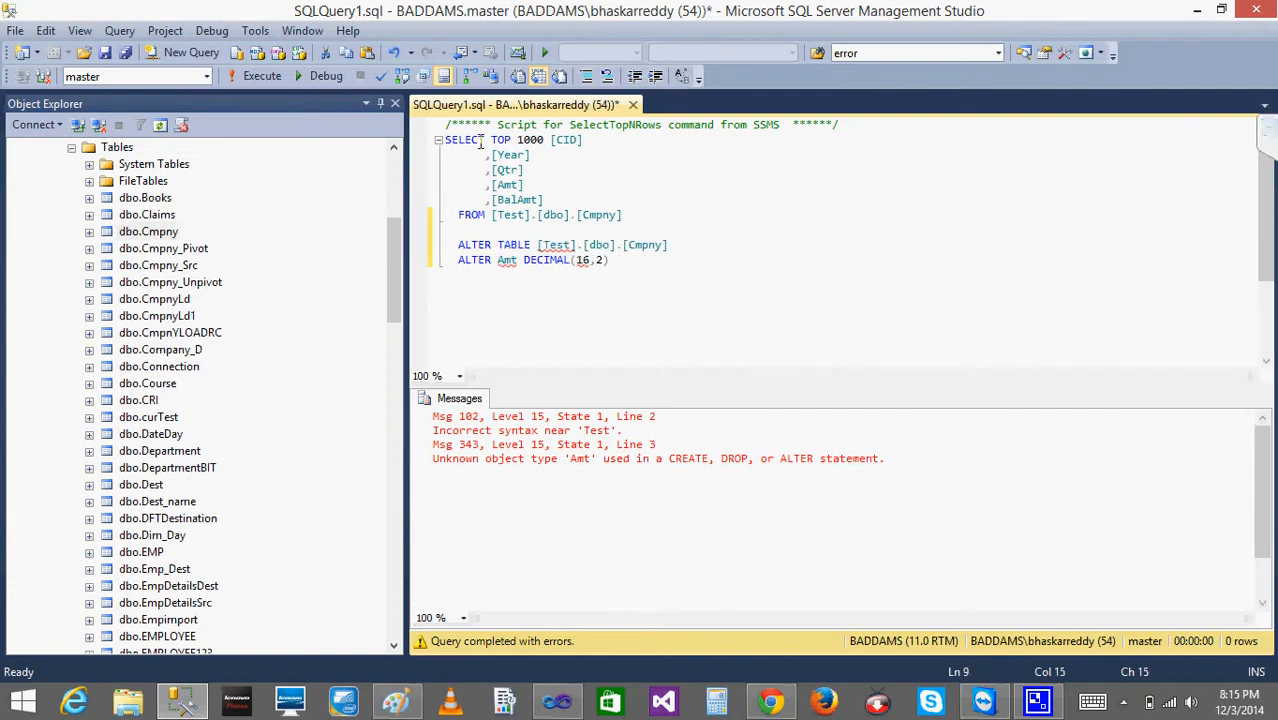
key(Down)
key(Left)
key(Left)
key(Left)
key(Left)
key(Left)
key(Left)
text(COLUMN)
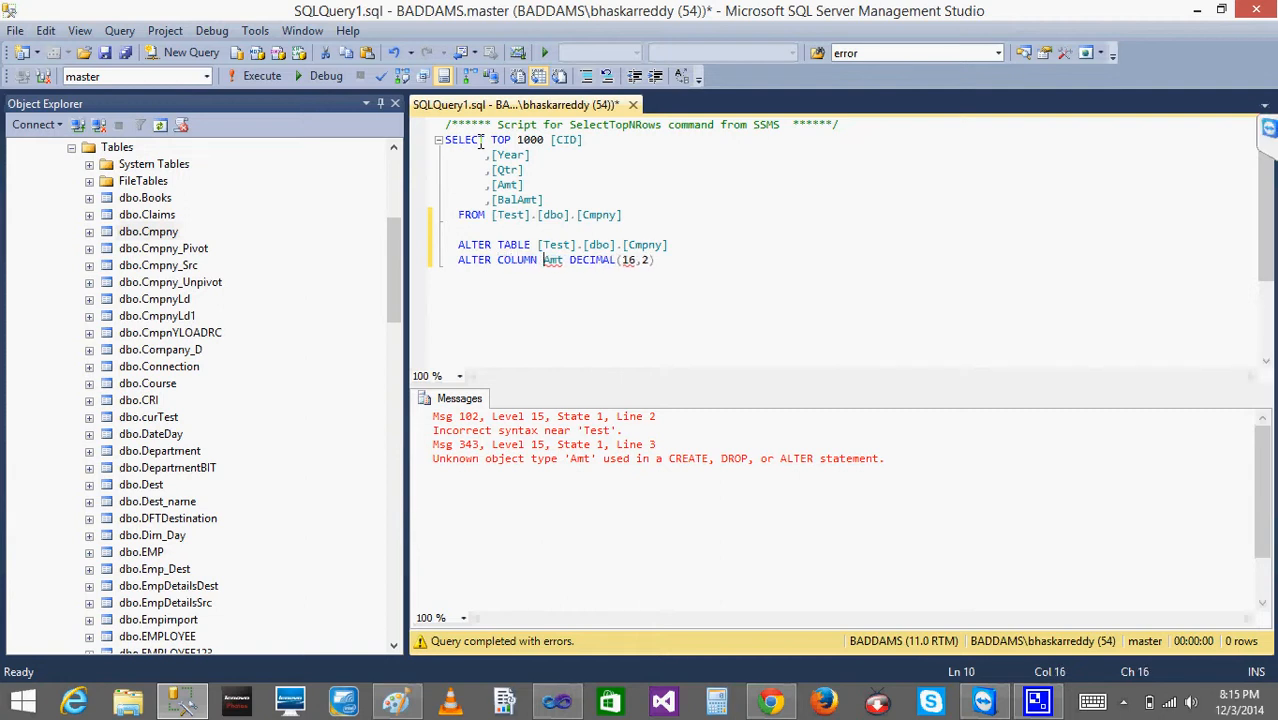
- Execute only the corrected ALTER TABLE statement, changing Cmpny's Amt column to DECIMAL(16,2)
click(686, 271)
key(Return)
key(Return)
key(shift+Up)
key(shift+Up)
key(shift+Up)
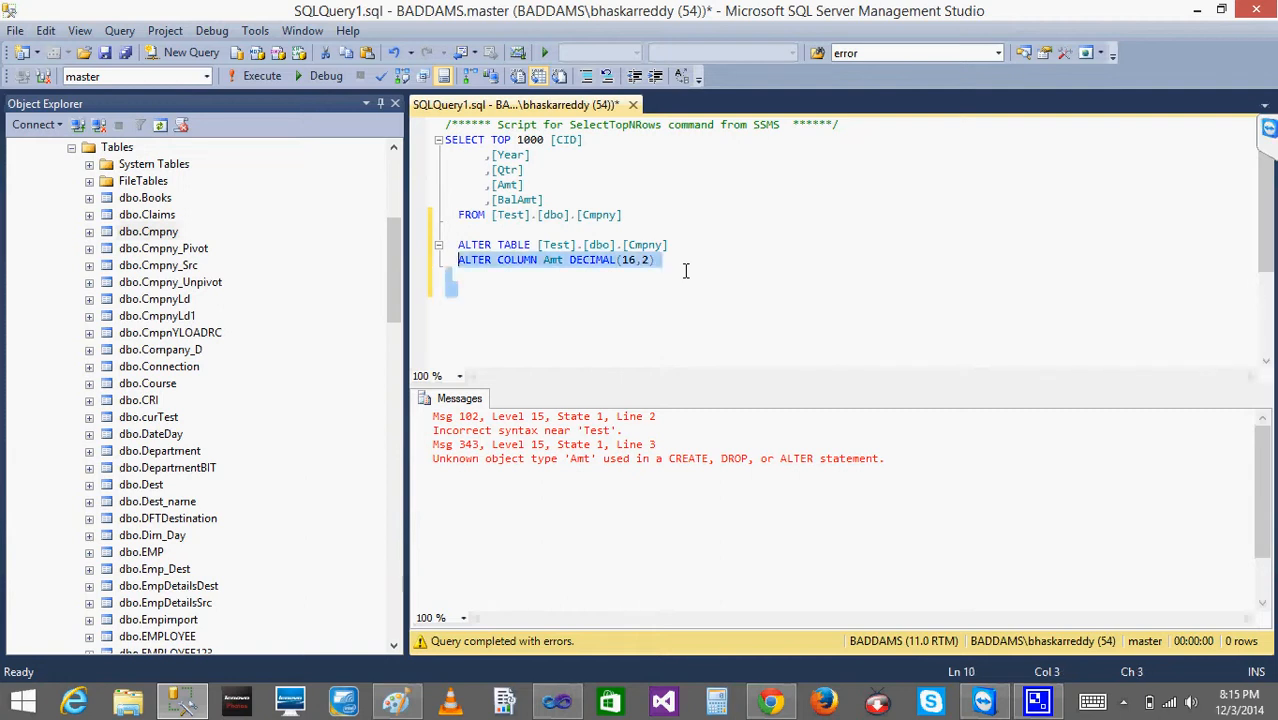
click(260, 77)
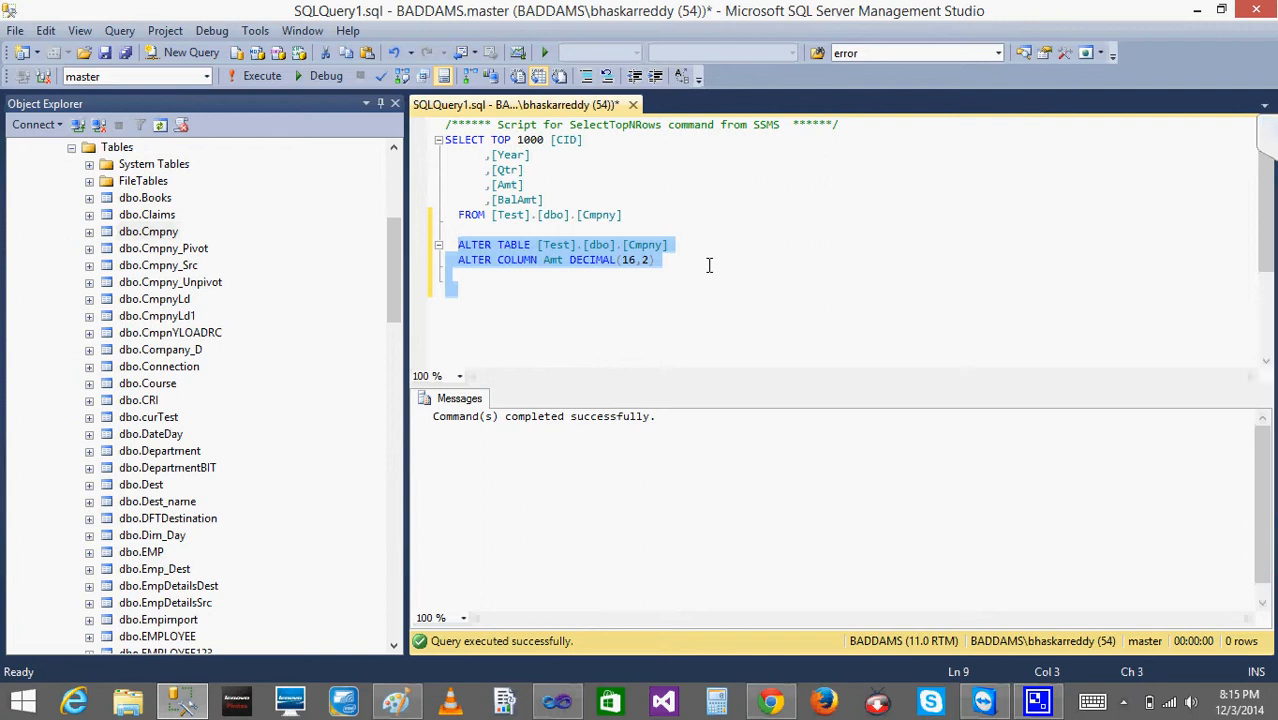
- Delete the ALTER TABLE statement from the query and rerun the SELECT to check the Amt values
key(Delete)
click(260, 77)
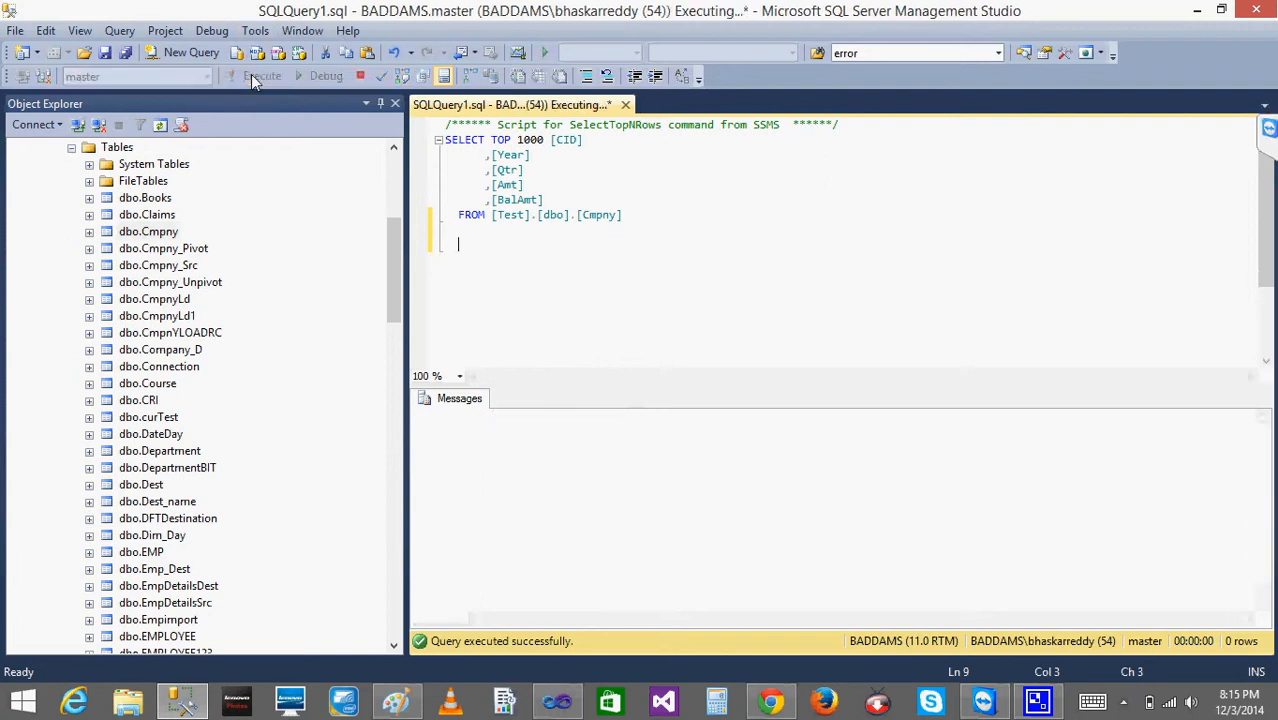
click(560, 442)
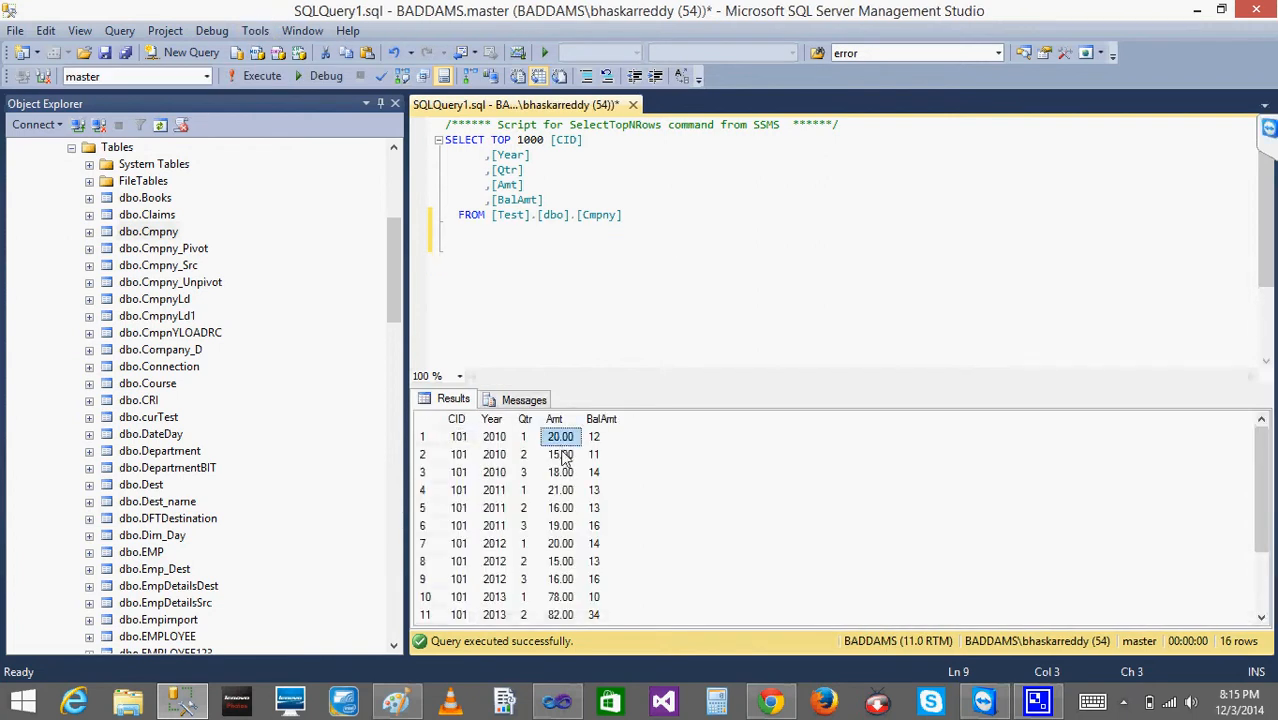
click(563, 472)
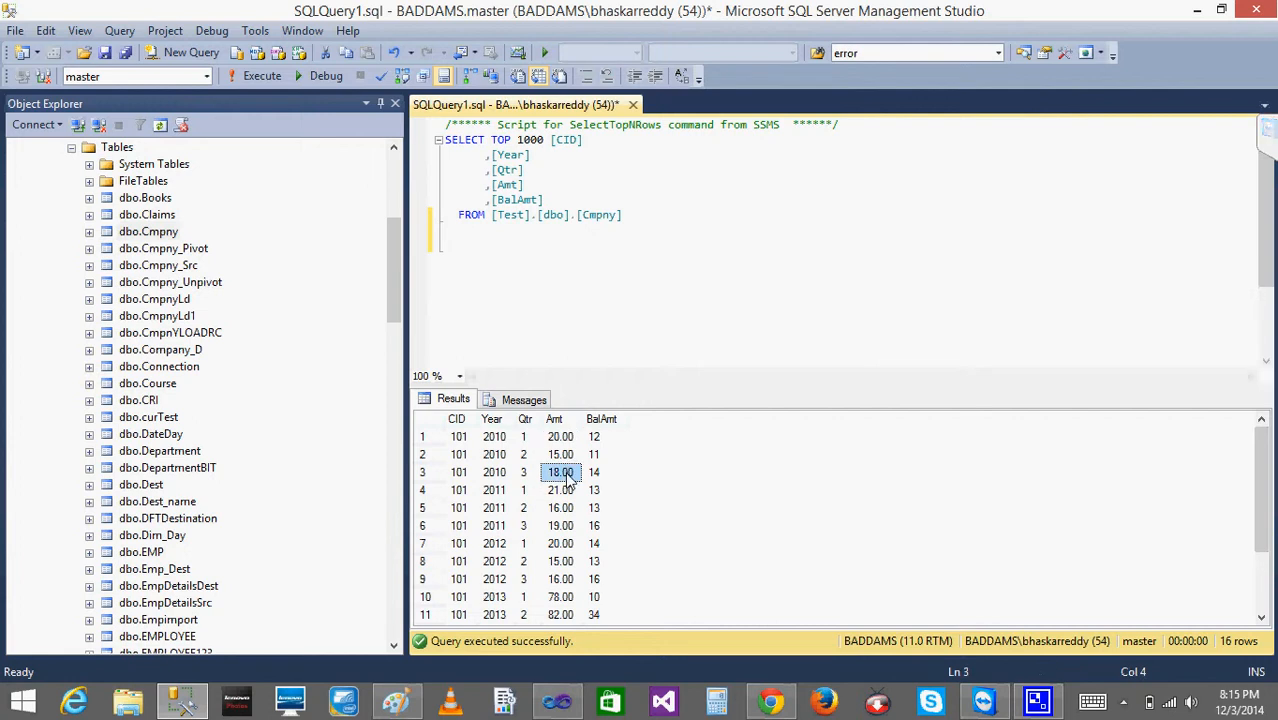
- Switch to Visual Studio, preview Report6 and refresh its data to examine the Amt values
click(557, 700)
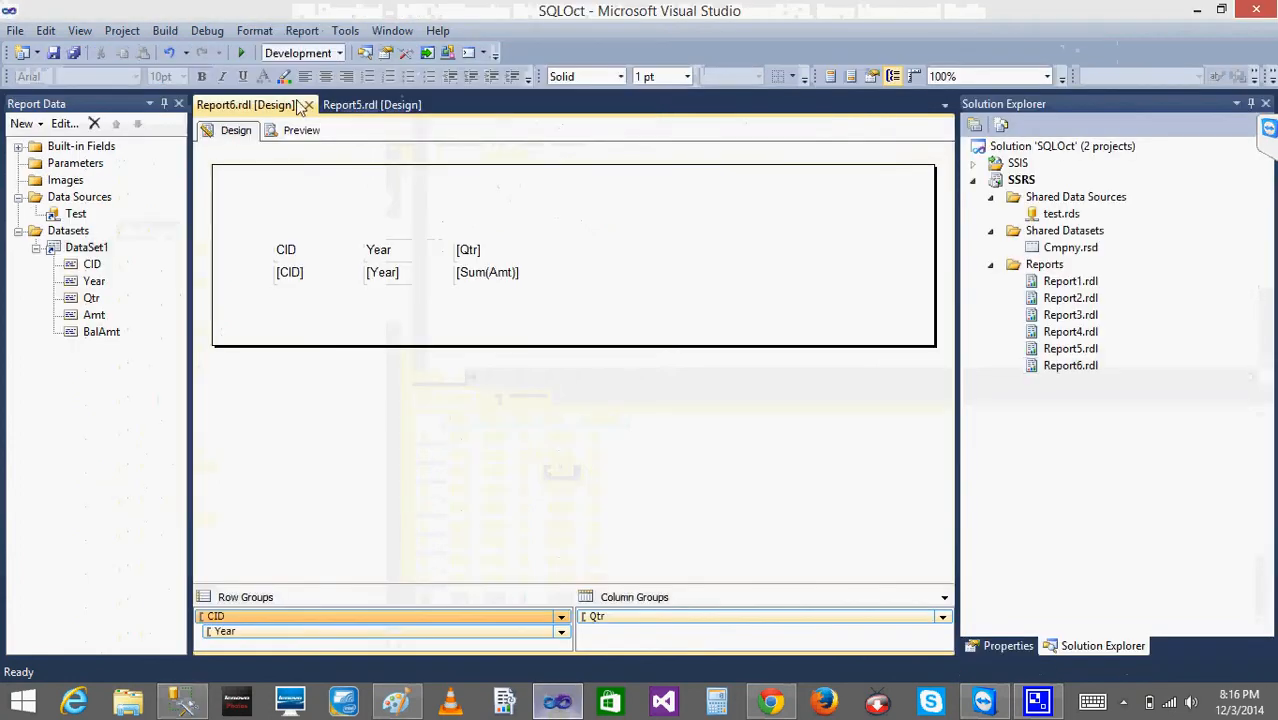
click(298, 132)
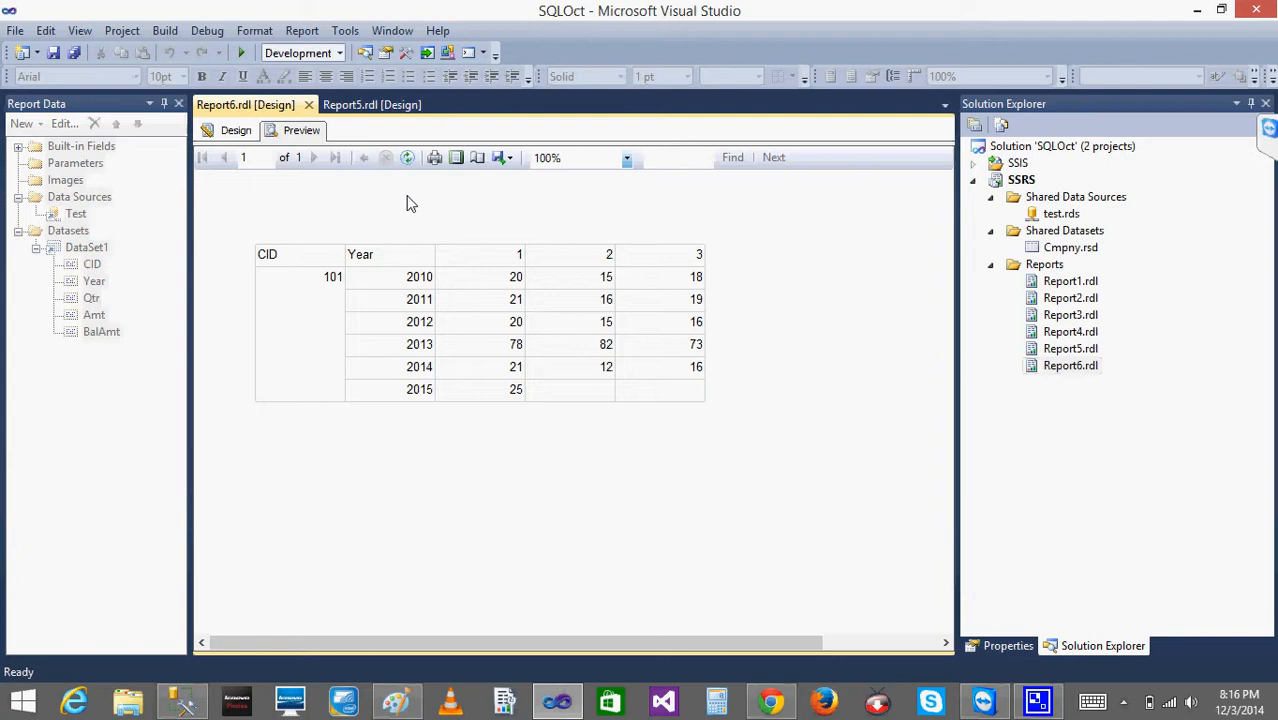
click(407, 159)
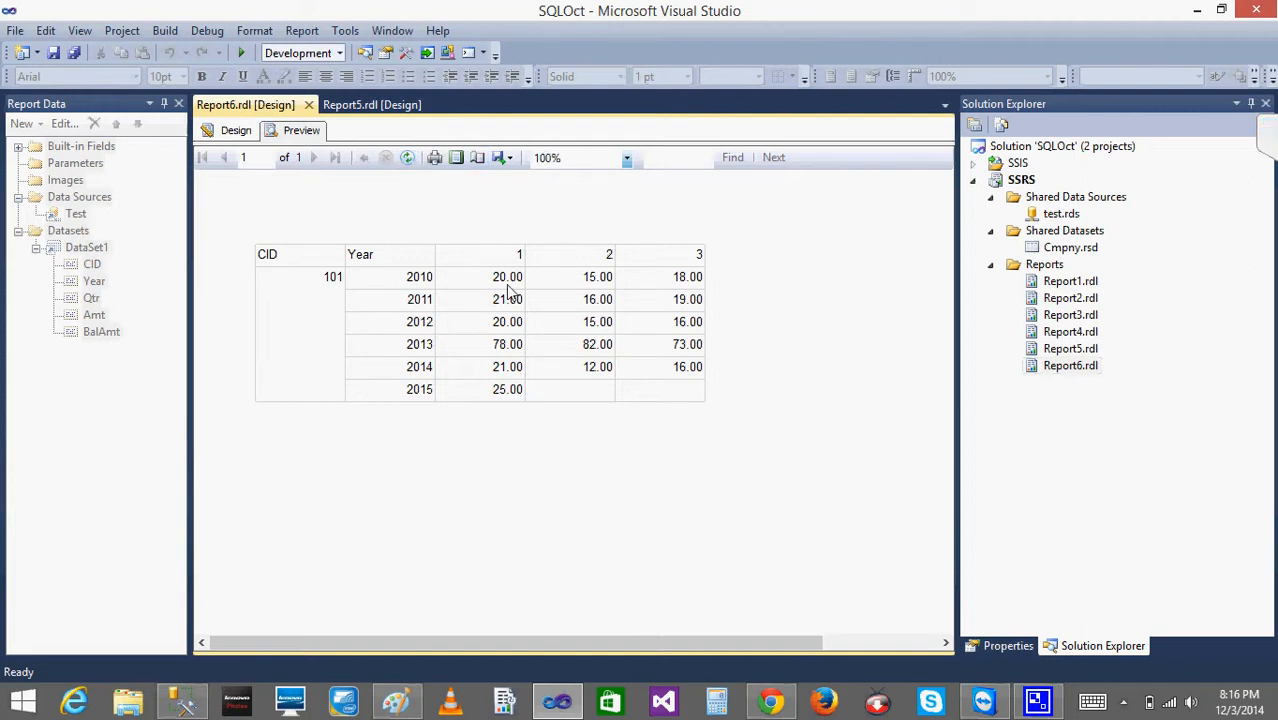
click(408, 160)
- In SQL Server Management Studio, restore the deleted ALTER TABLE statement, change Amt's type to INT with DECIMAL(16,2) commented out, and execute it
click(182, 701)
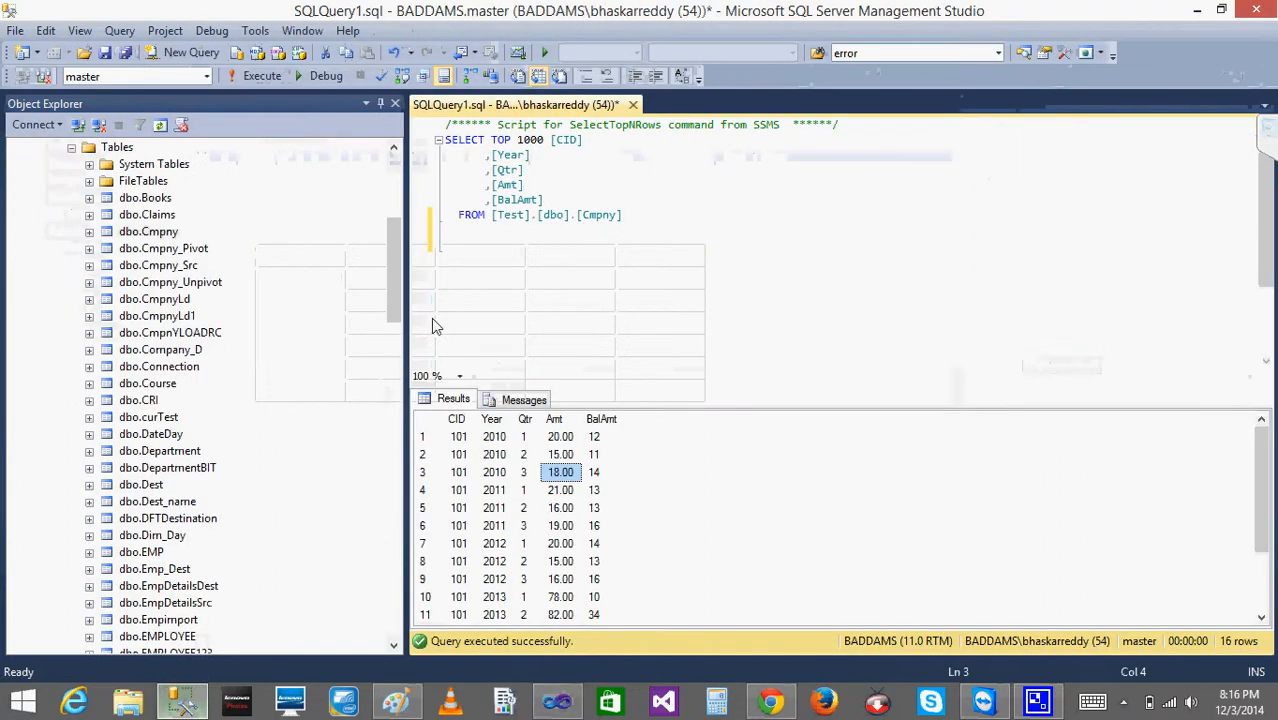
click(669, 220)
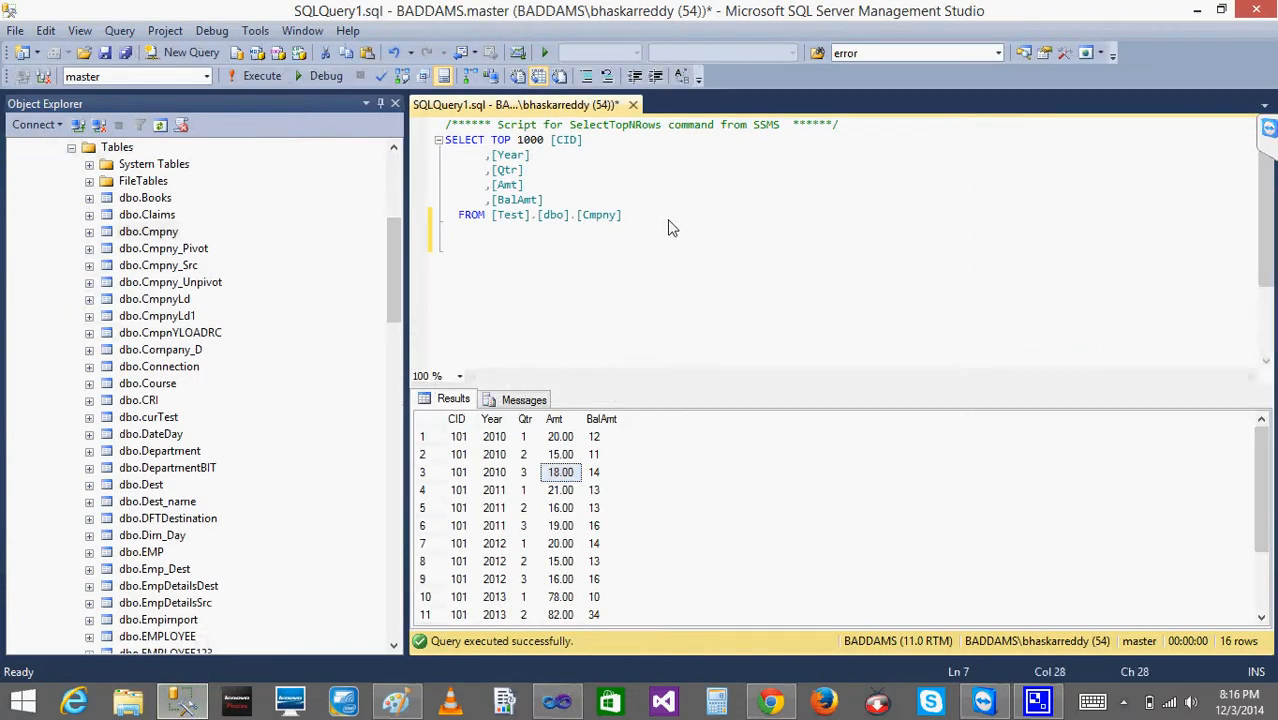
key(ctrl+z)
click(670, 290)
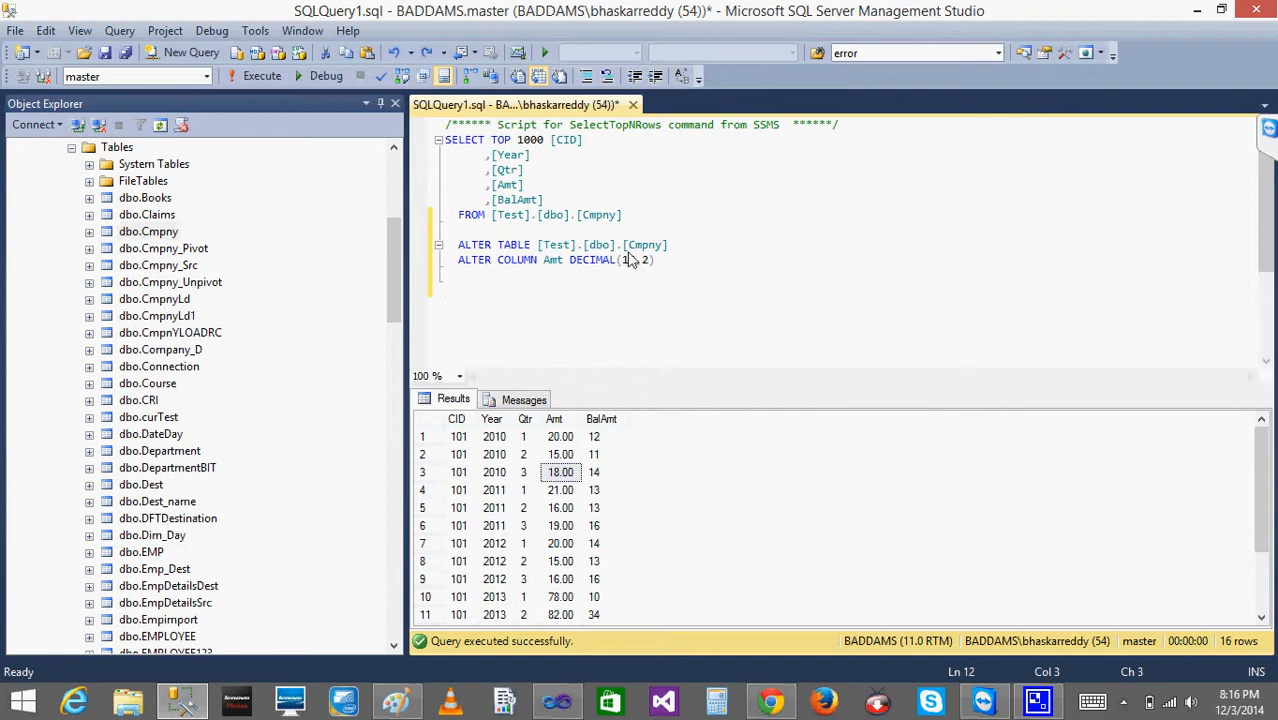
click(570, 263)
text(INT--)
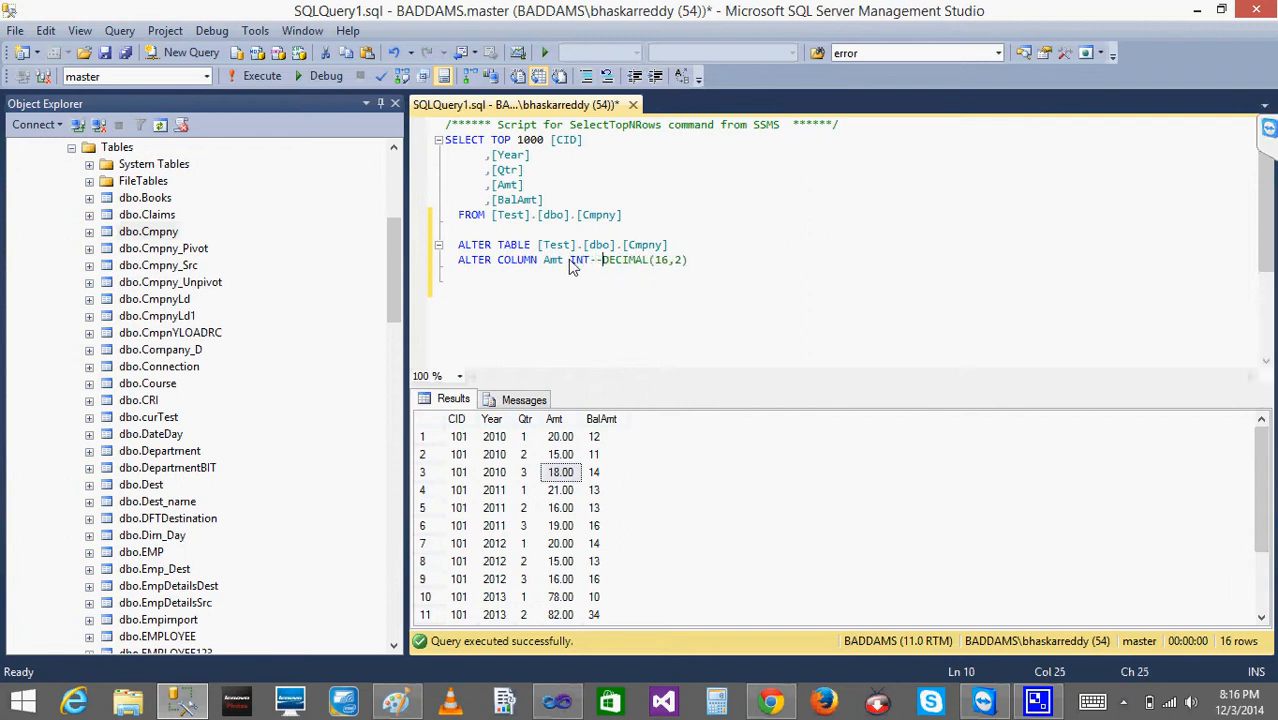
drag(706, 265, 398, 252)
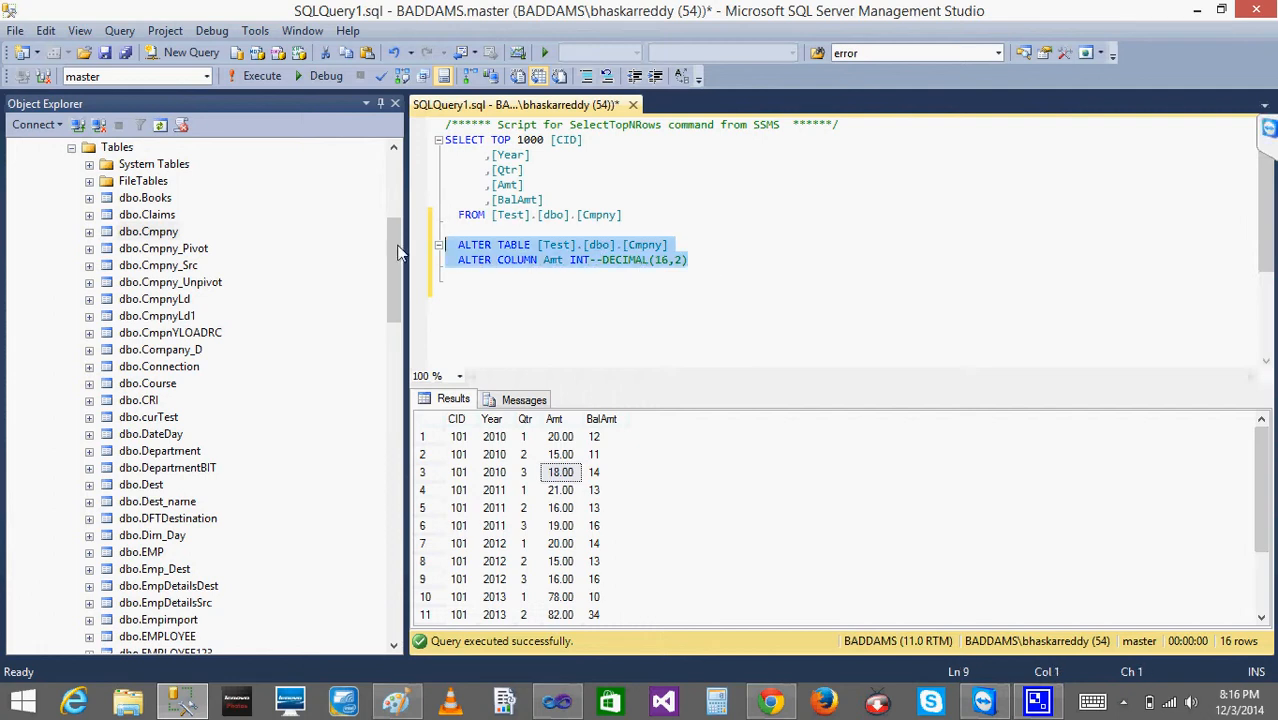
click(260, 76)
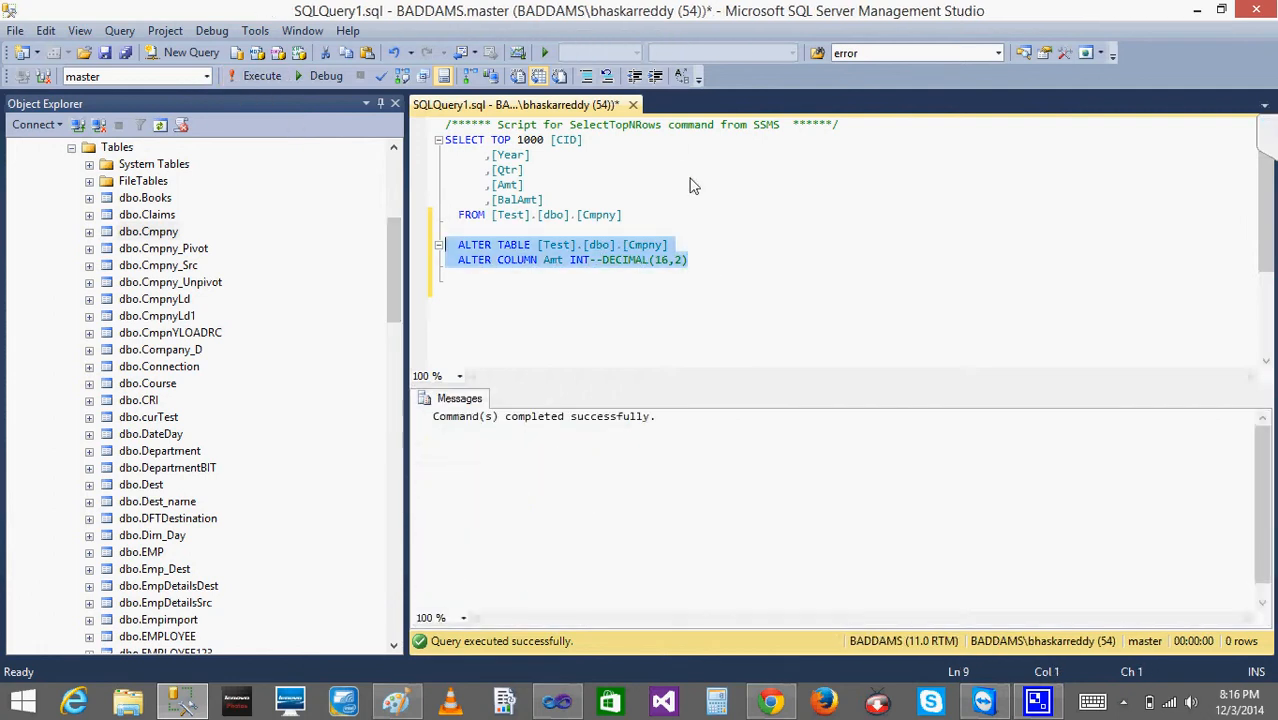
- Execute only the SELECT query on Cmpny to check the Amt values, and return to Report6's preview in Visual Studio
drag(662, 217, 393, 150)
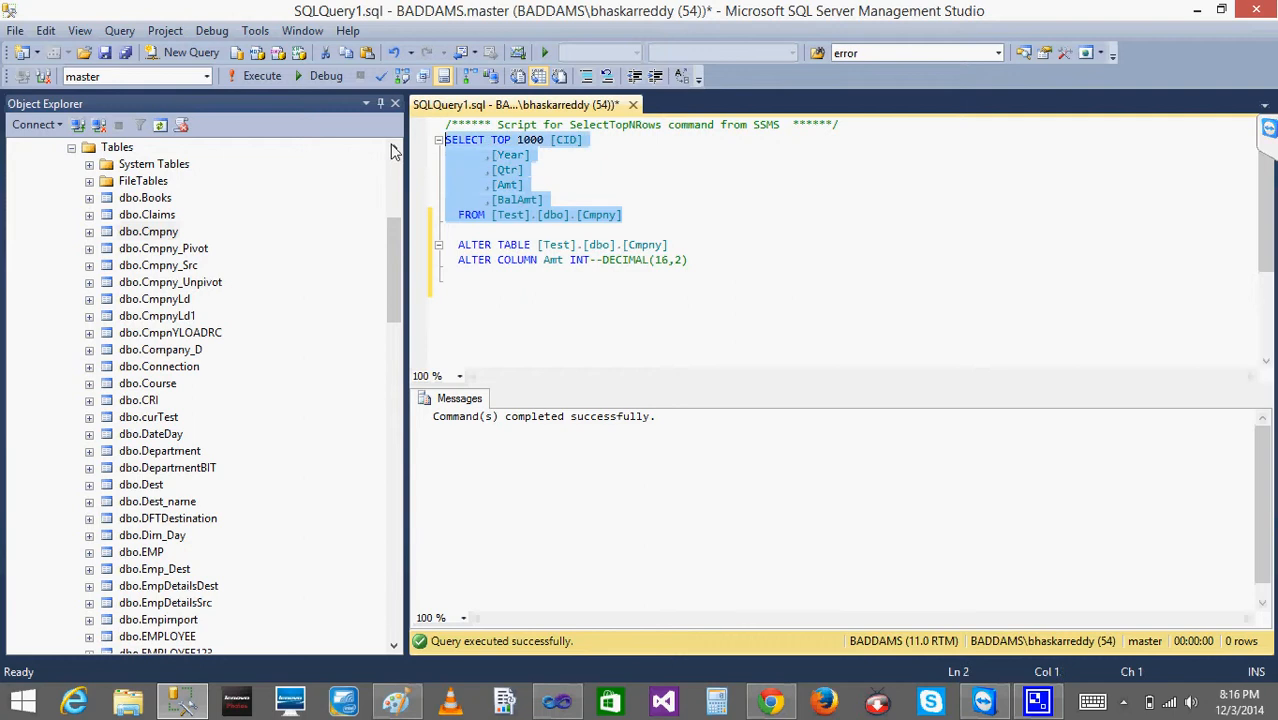
click(264, 75)
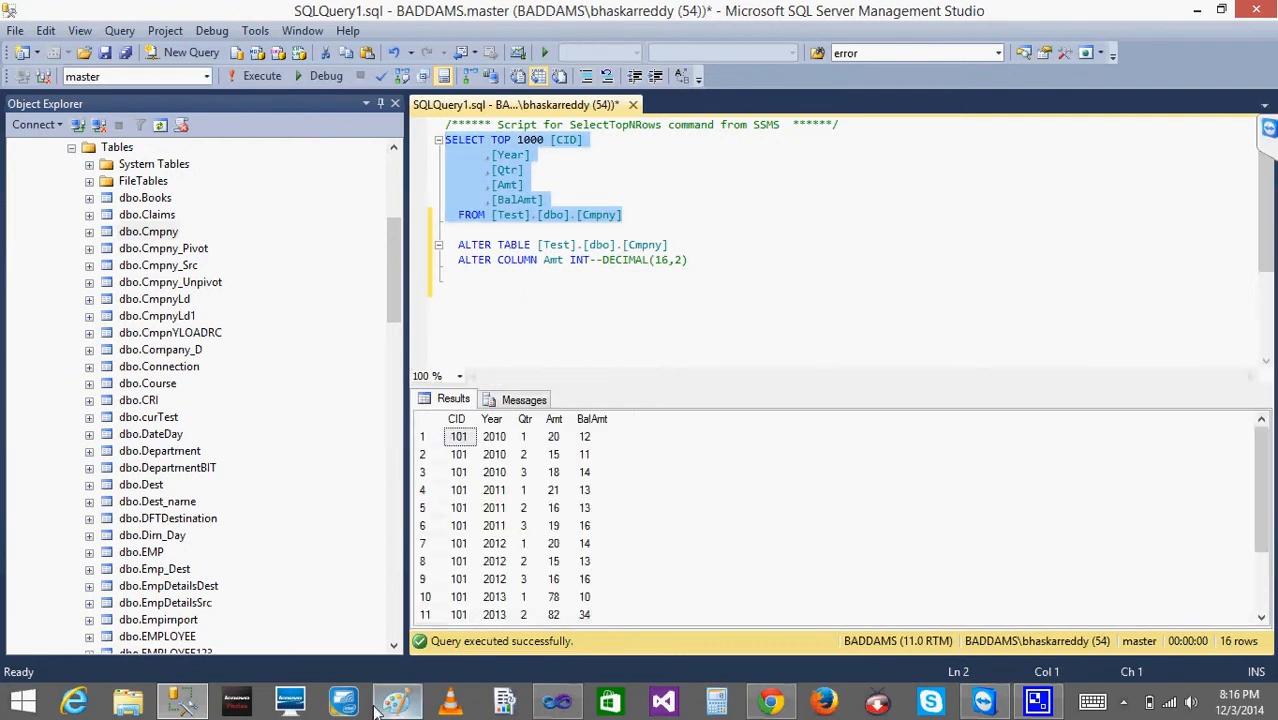
click(557, 702)
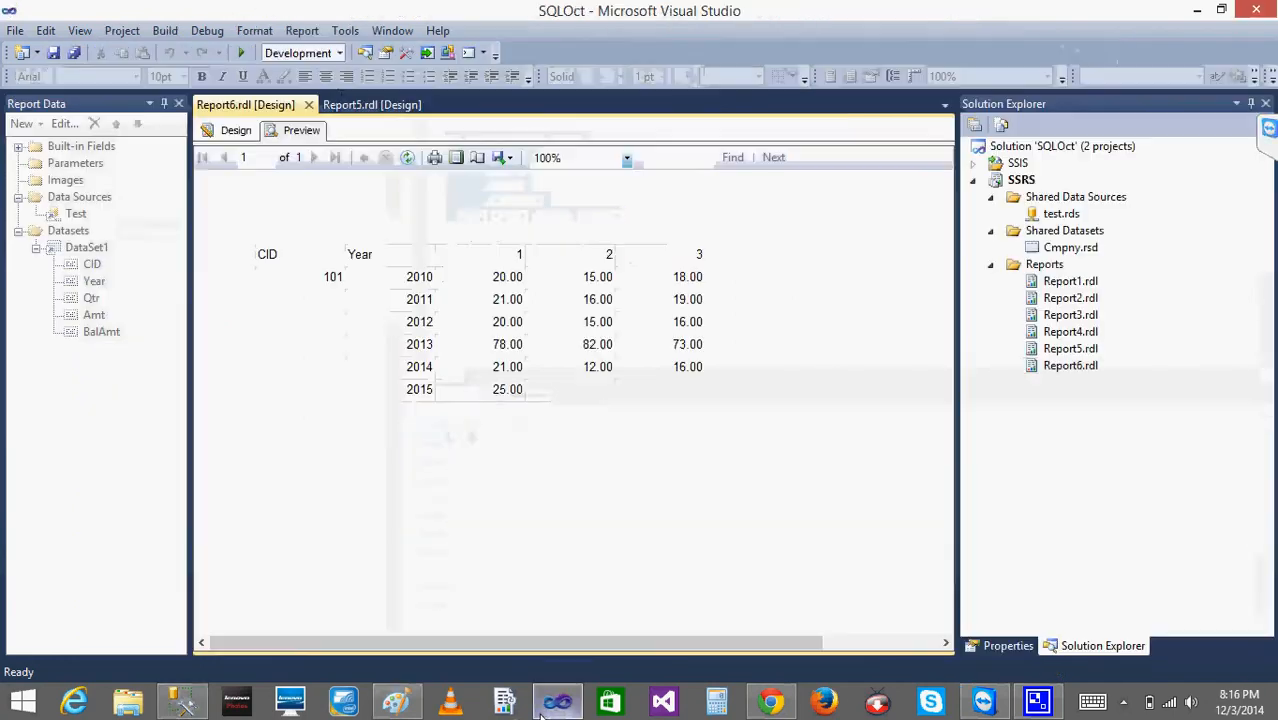
- Refresh Report6's preview to check the Amt values, and return to the report's design view
click(408, 160)
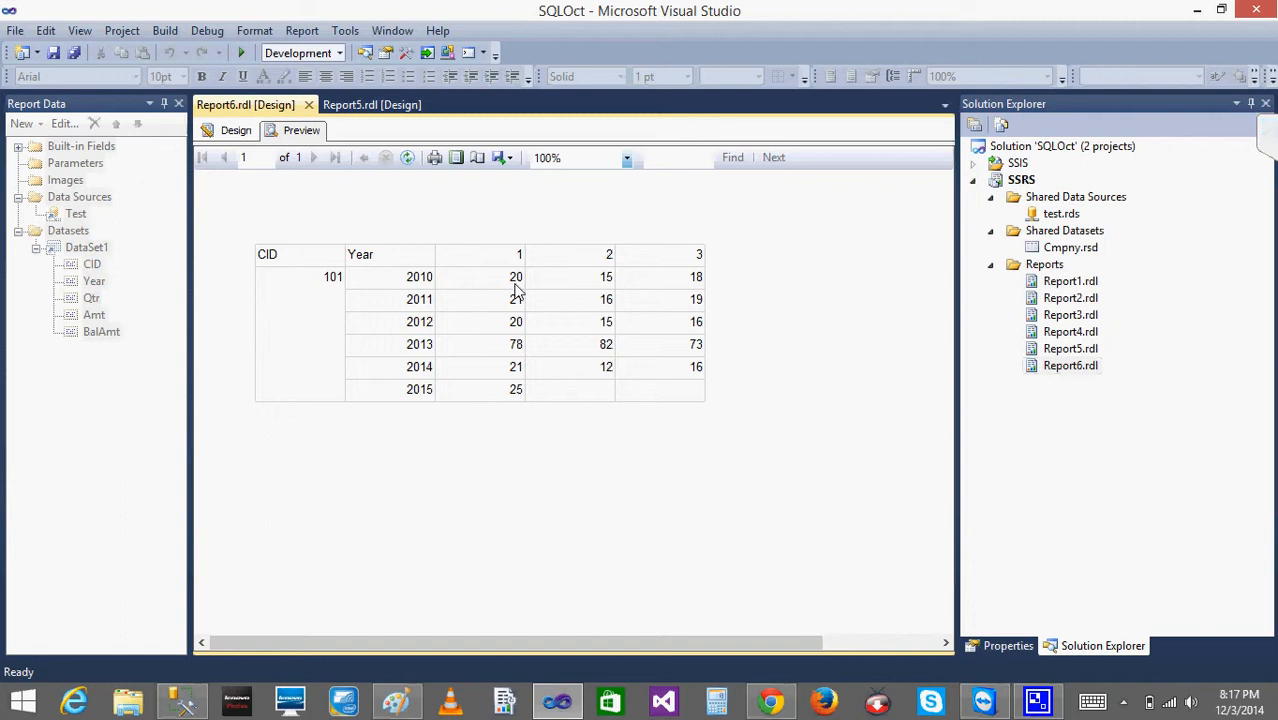
click(233, 131)
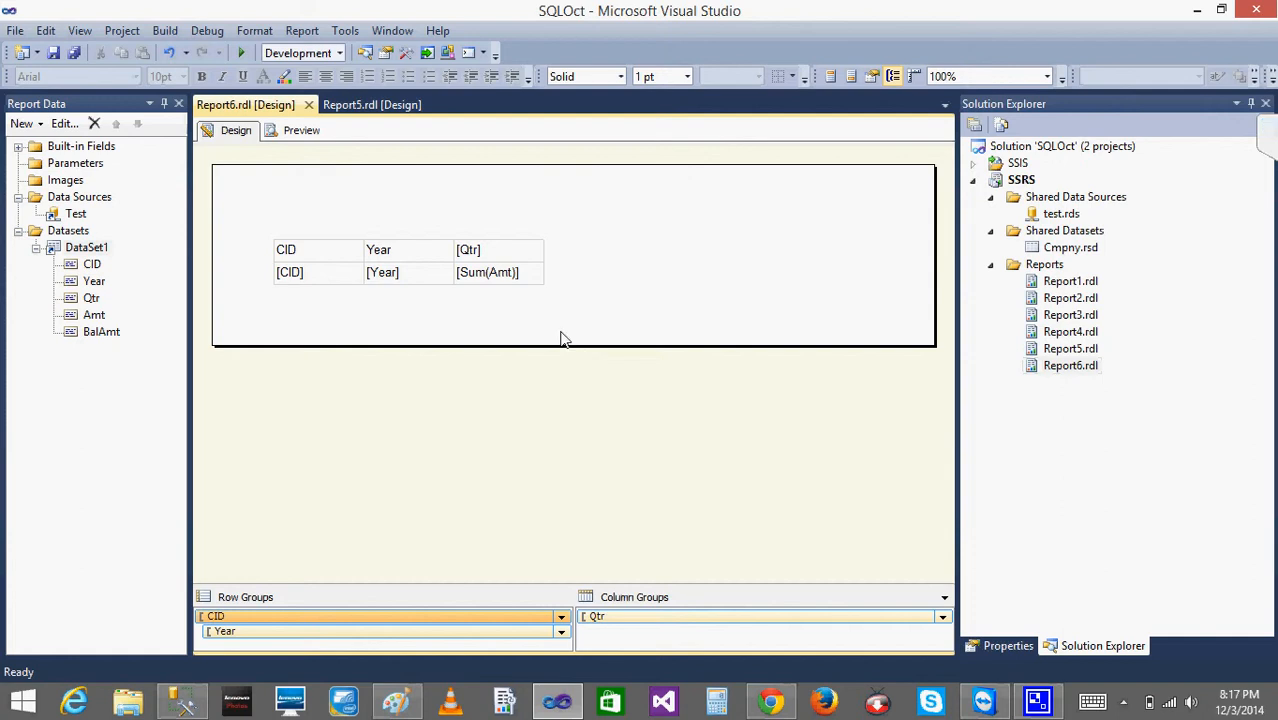
- Compare the text box options of the [Sum(Amt)] cell with its placeholder options, including the Placeholder Properties
click(518, 281)
right_click(518, 286)
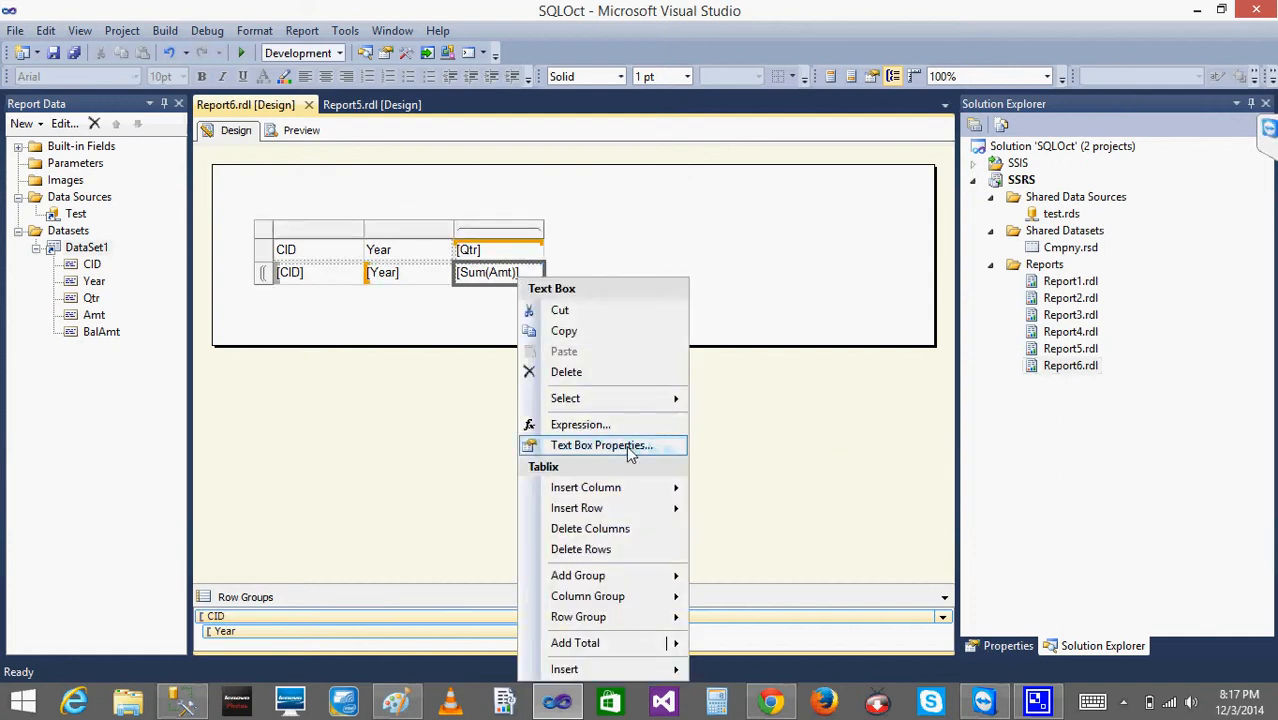
click(392, 342)
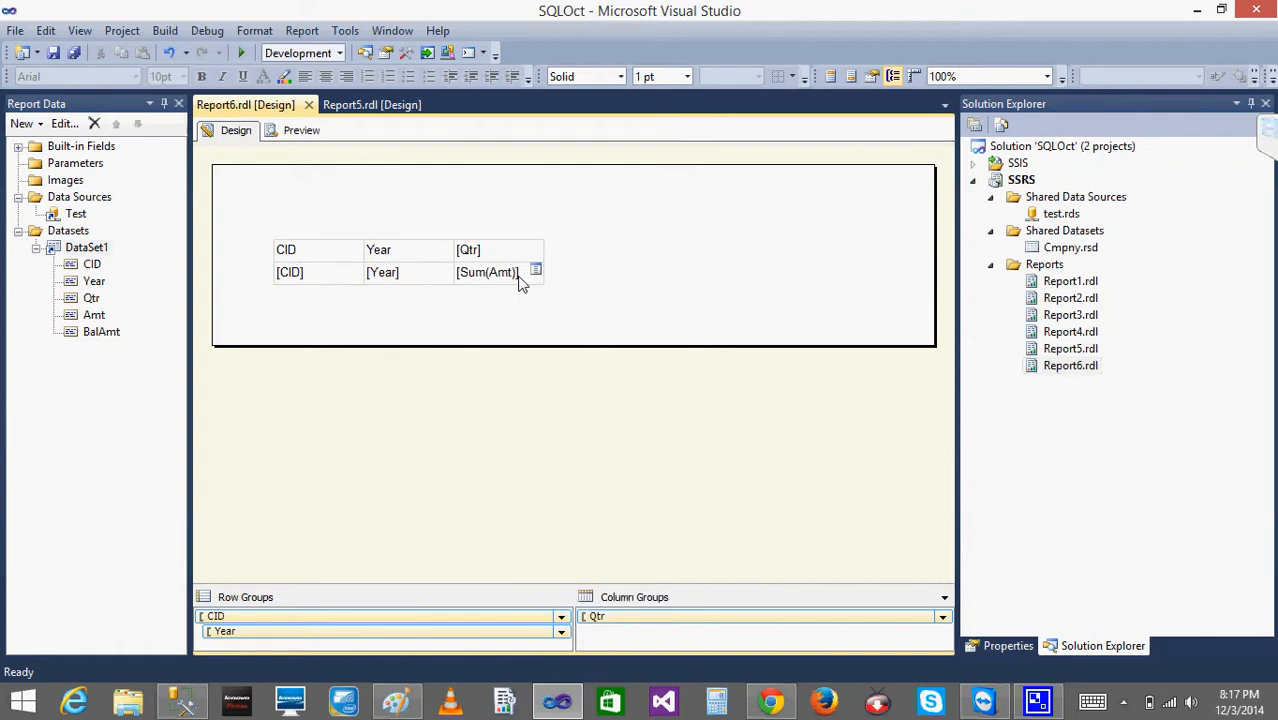
click(518, 283)
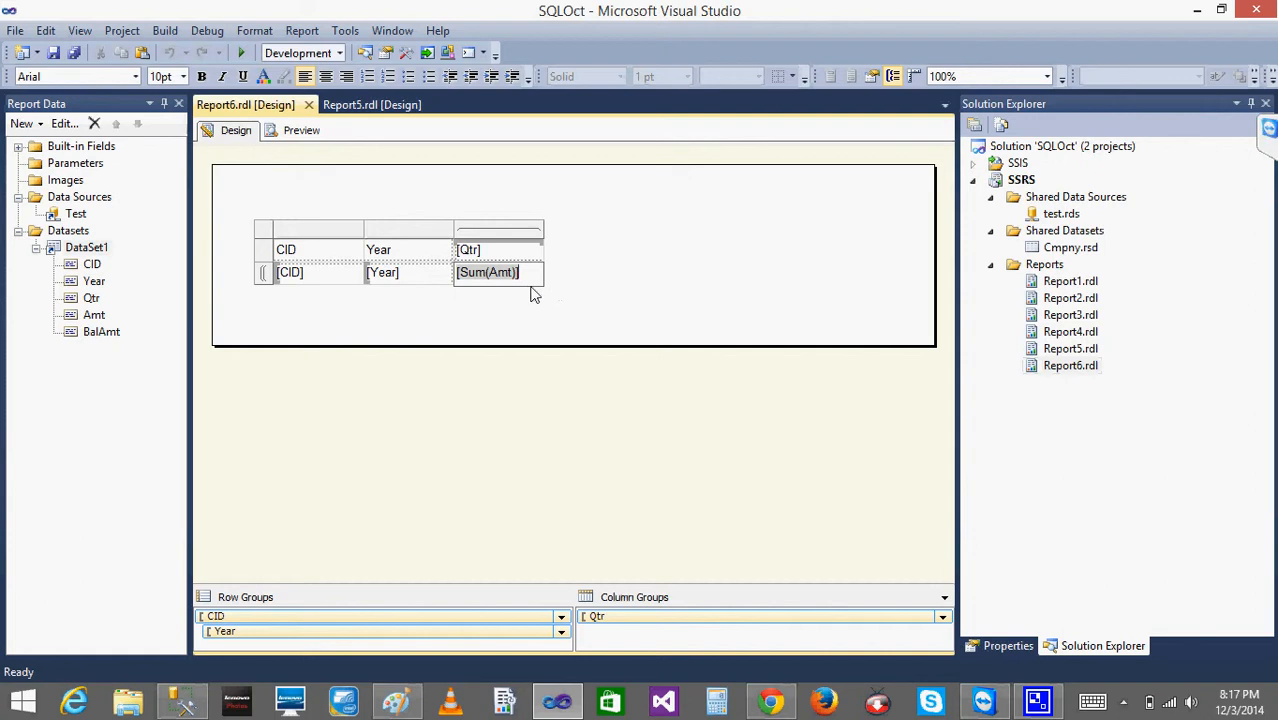
click(534, 316)
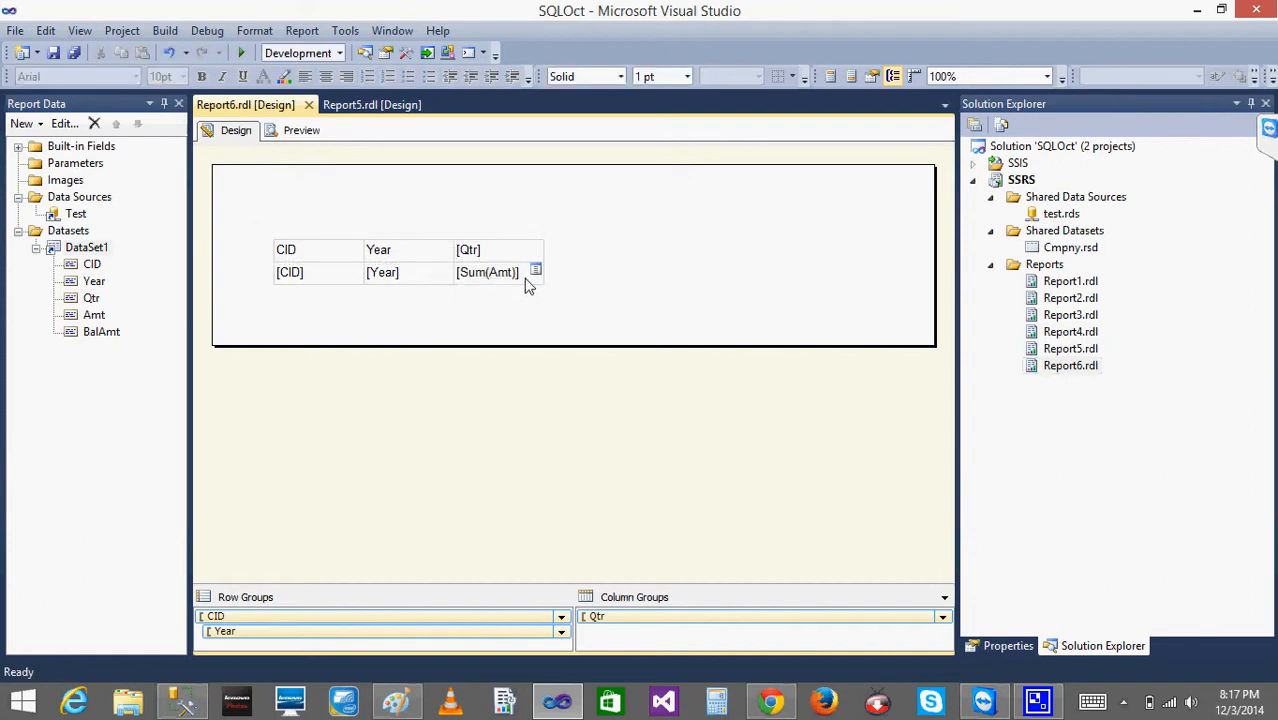
right_click(528, 286)
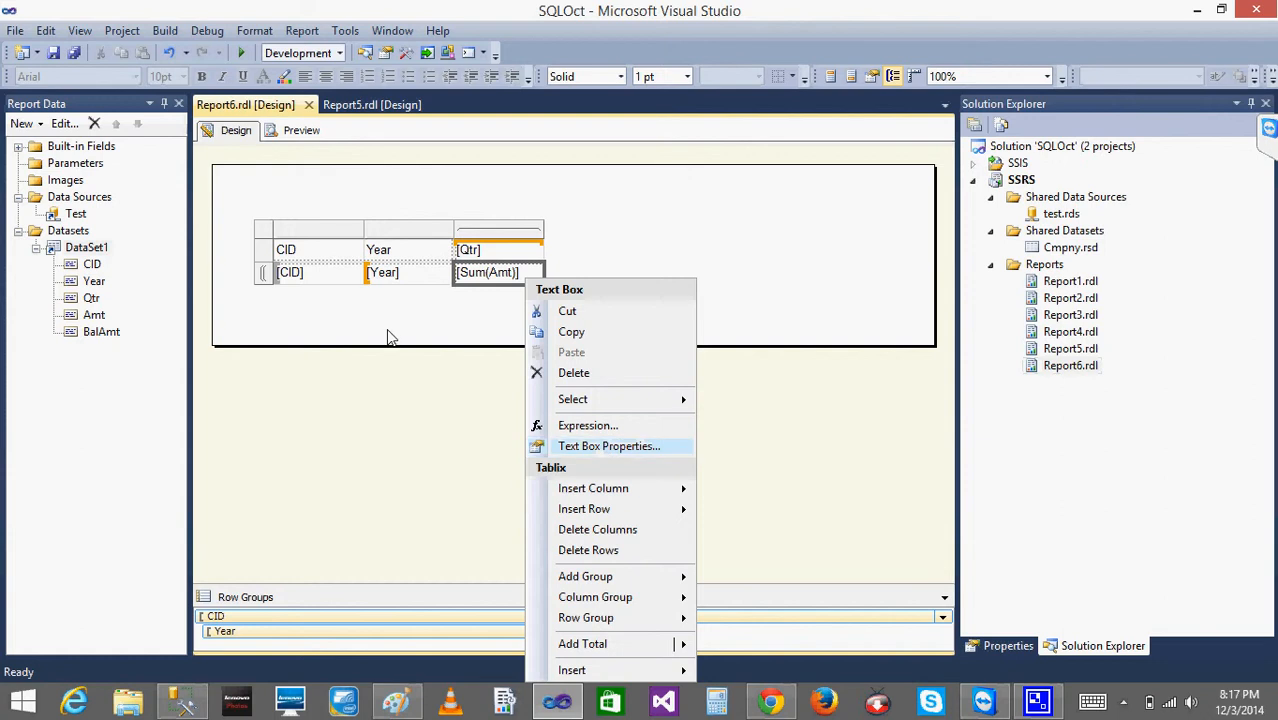
click(417, 319)
double_click(512, 280)
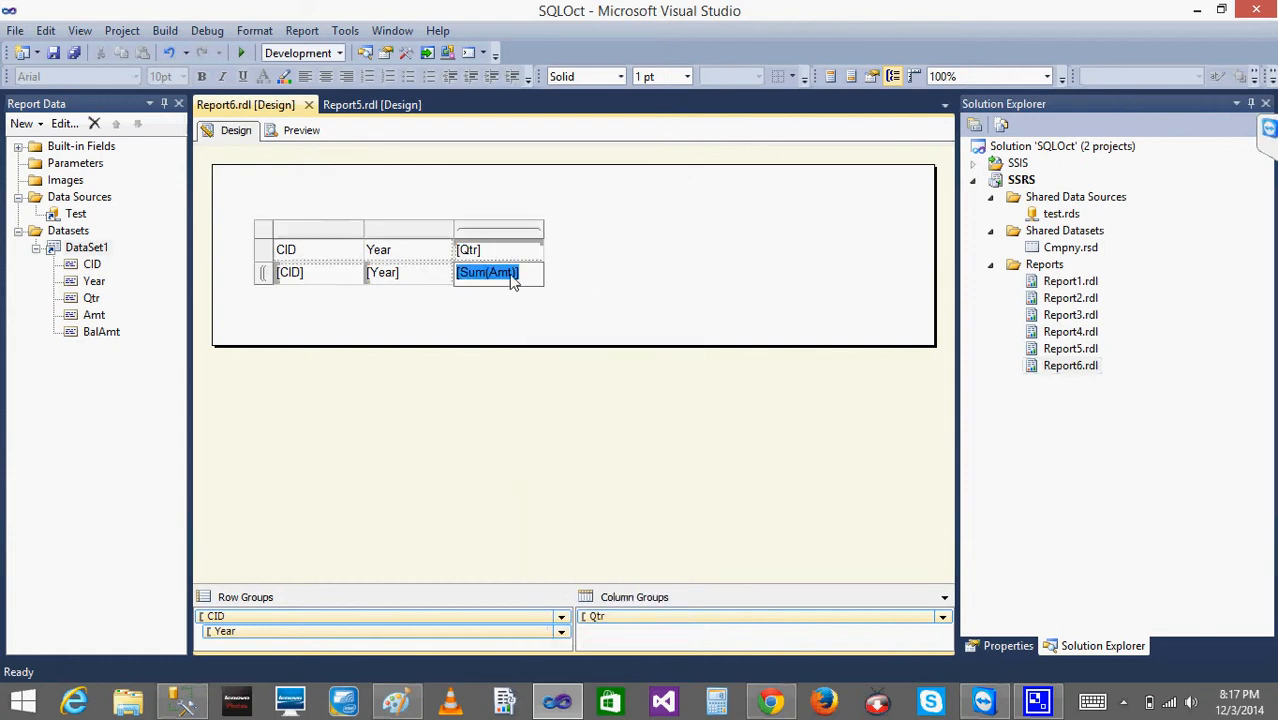
double_click(512, 279)
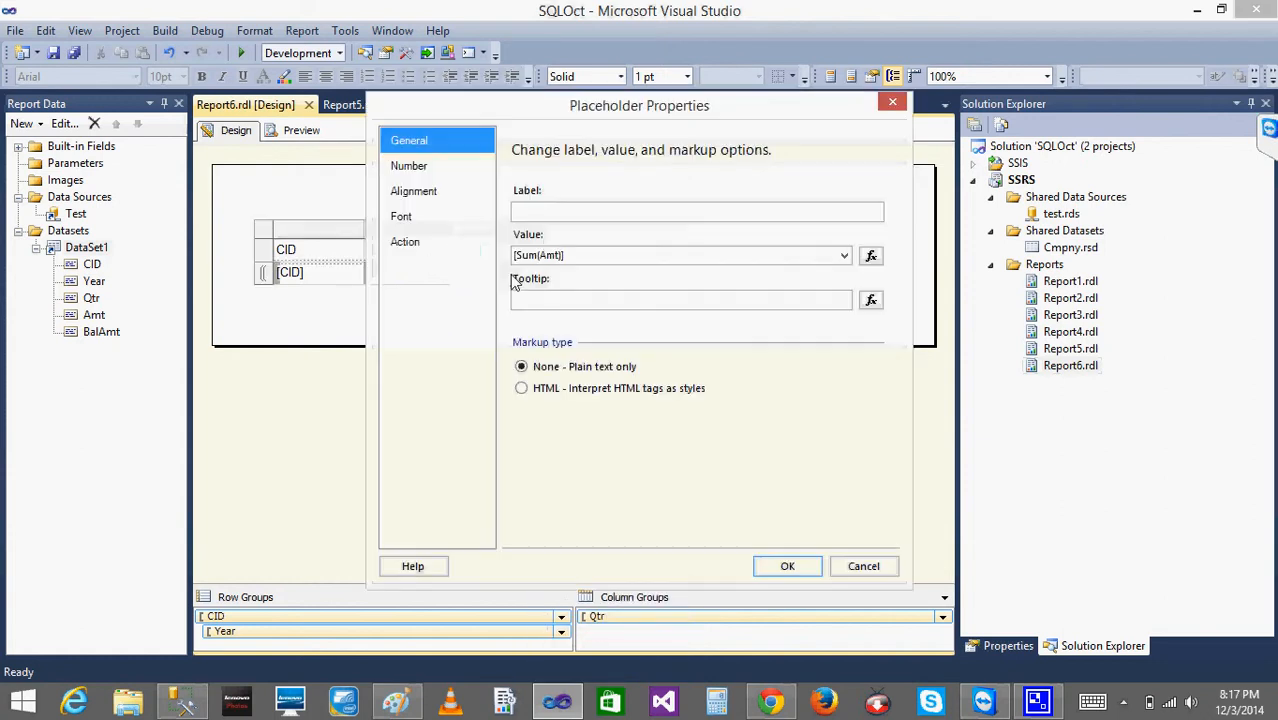
click(859, 565)
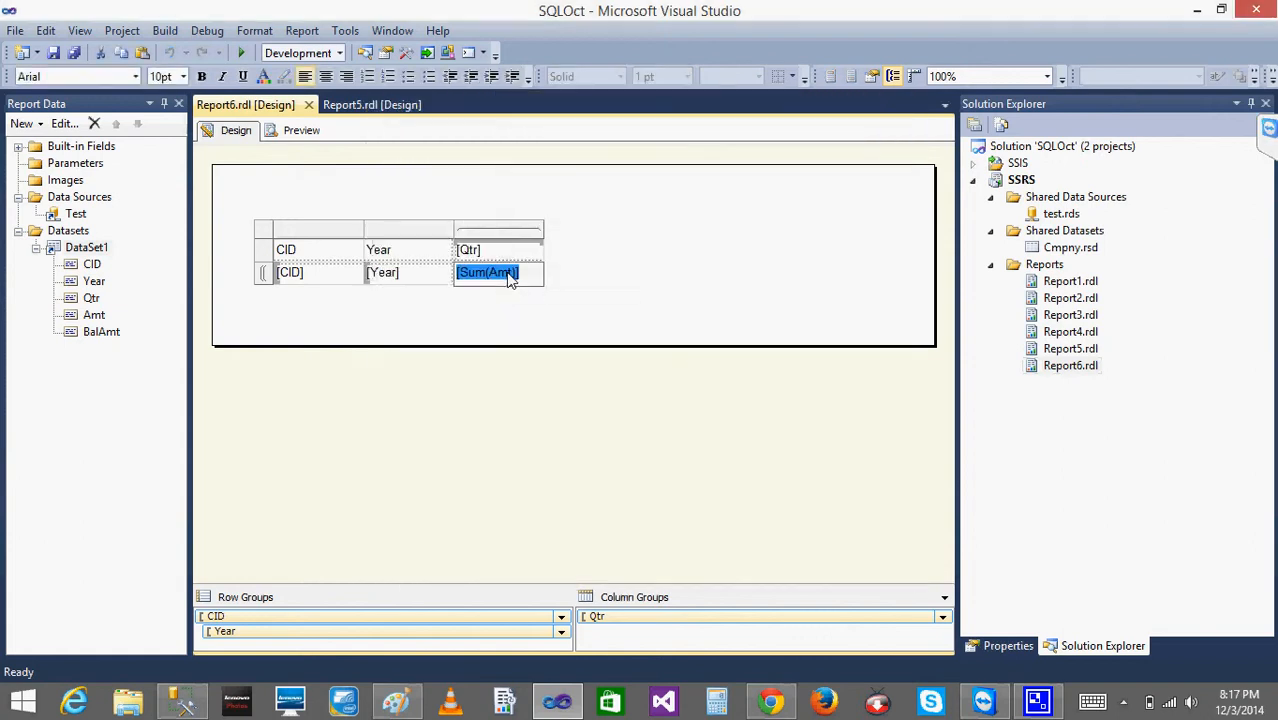
right_click(512, 280)
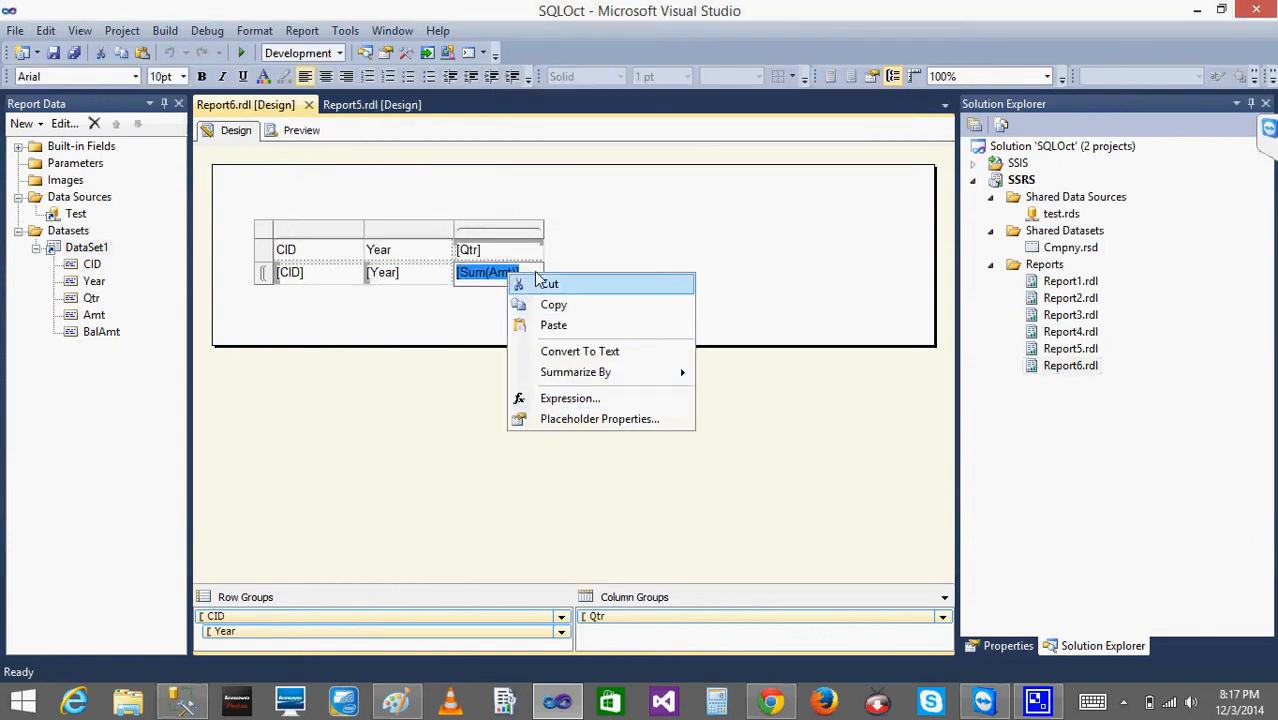
click(391, 357)
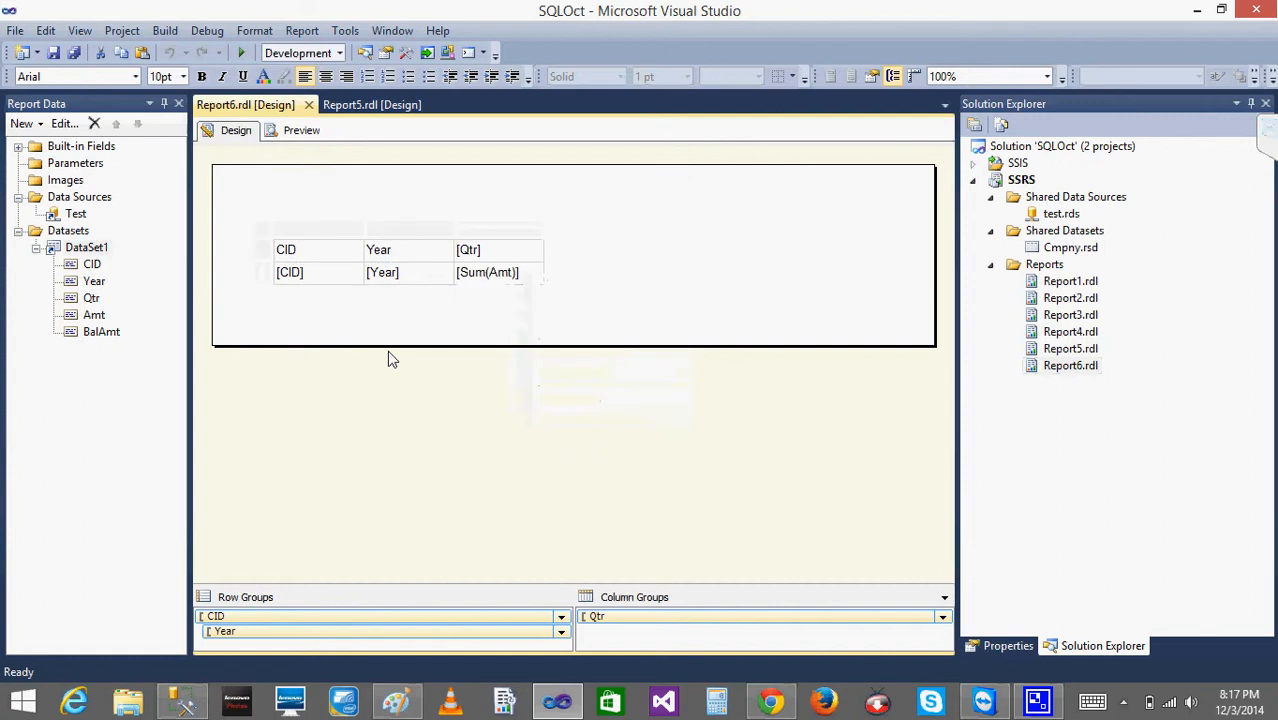
- Open the Text Box Properties of the [Sum(Amt)] cell and examine its name and value expression
mouse_move(535, 280)
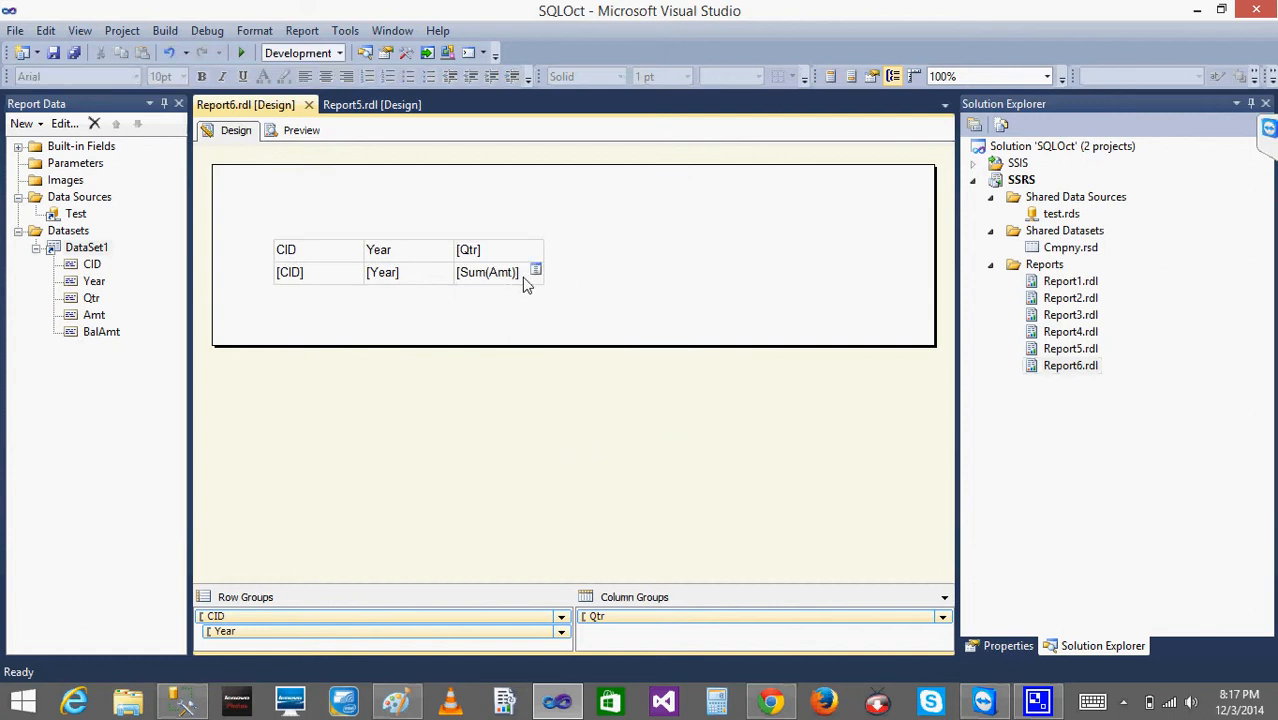
right_click(525, 283)
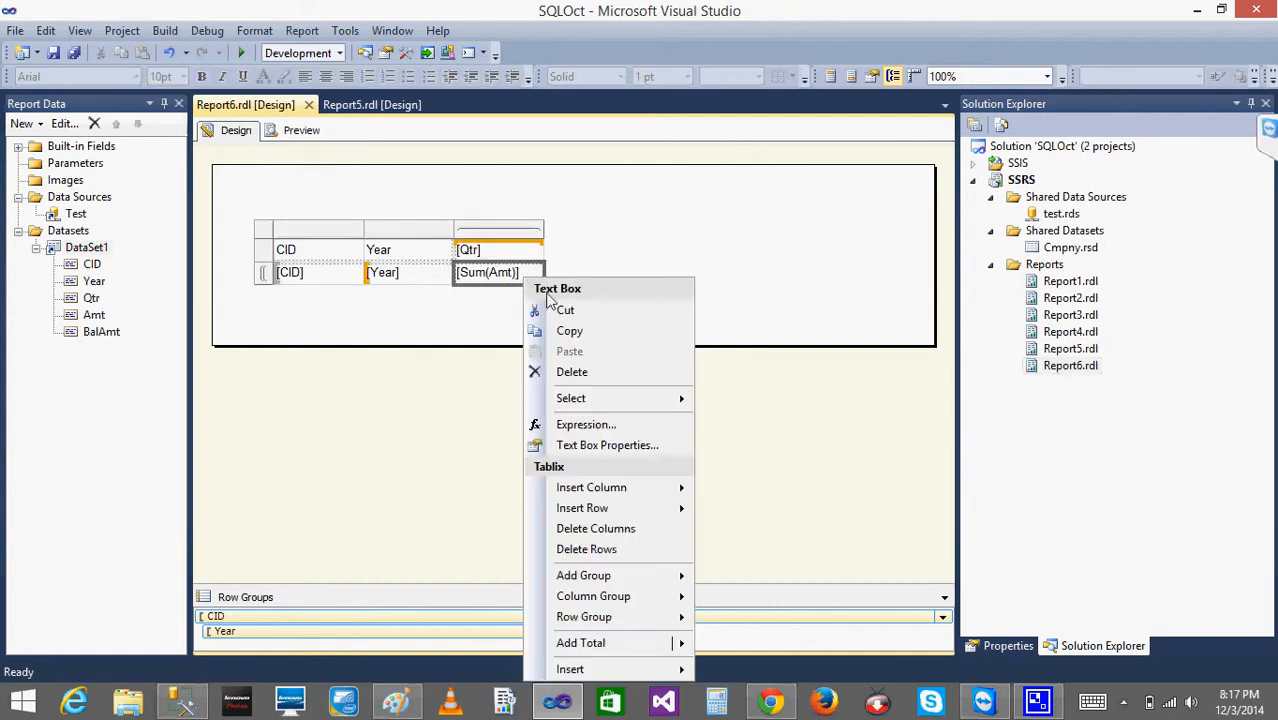
click(603, 453)
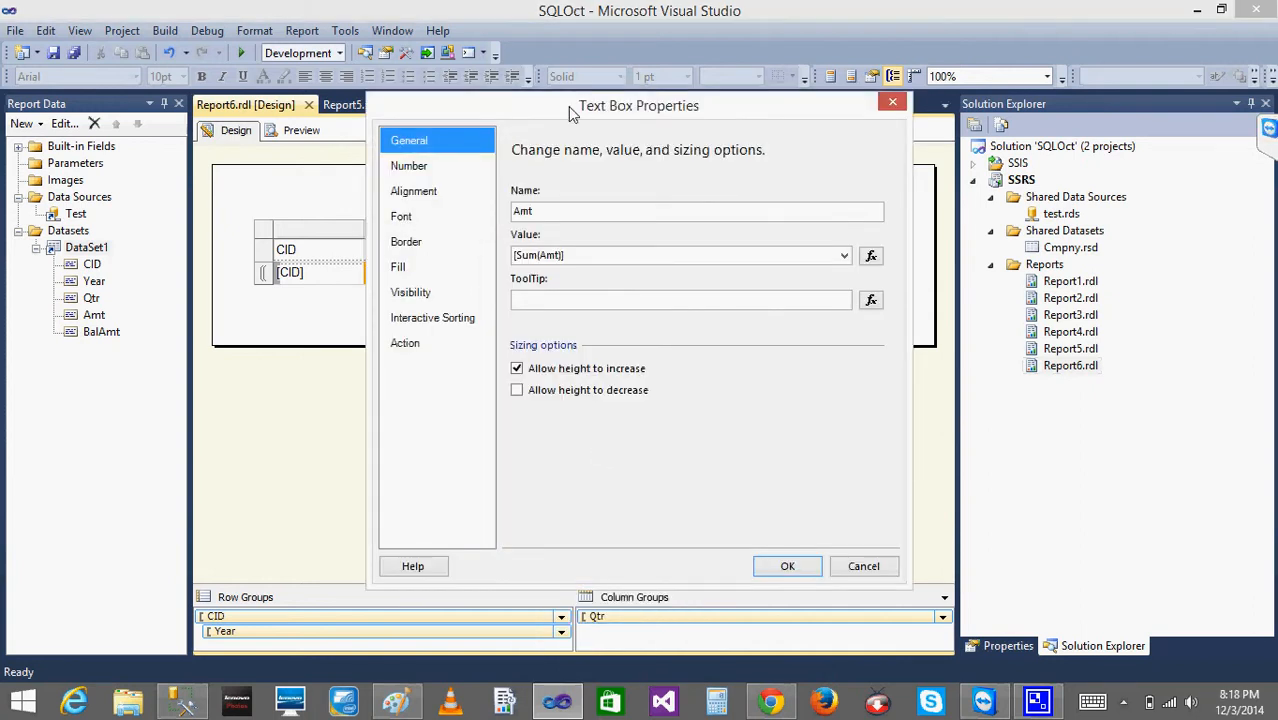
drag(568, 106, 823, 116)
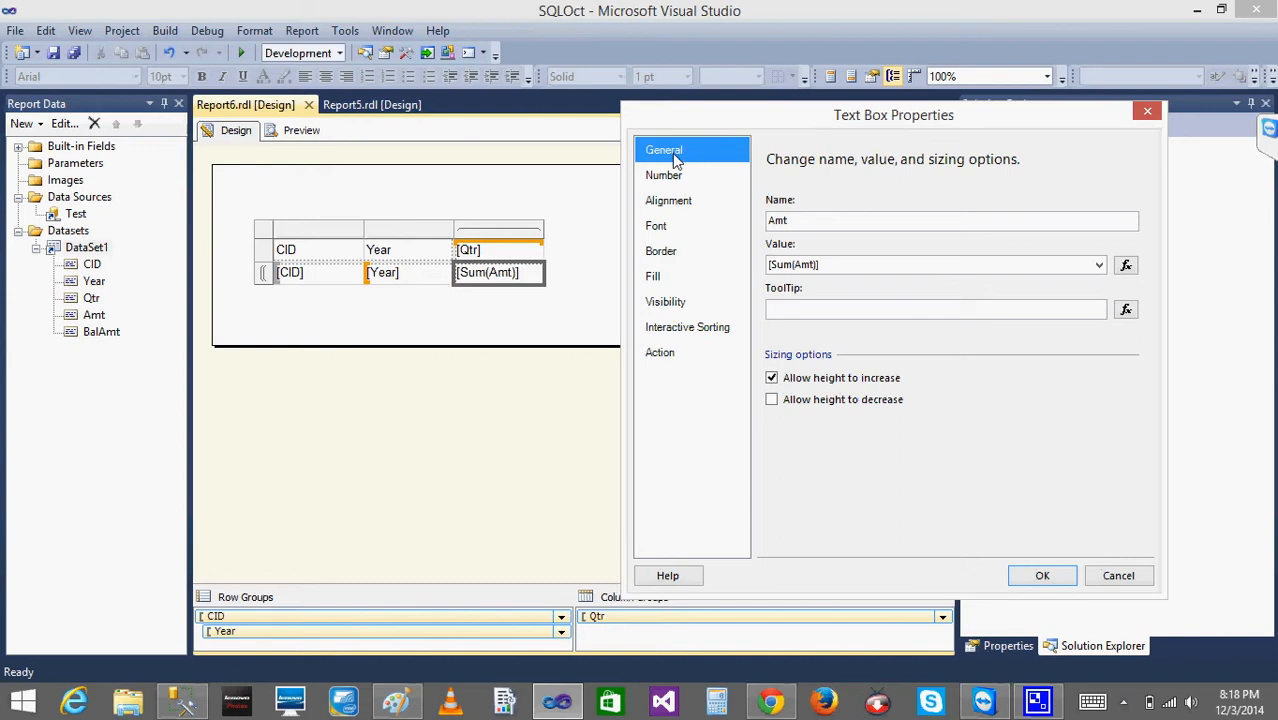
double_click(818, 227)
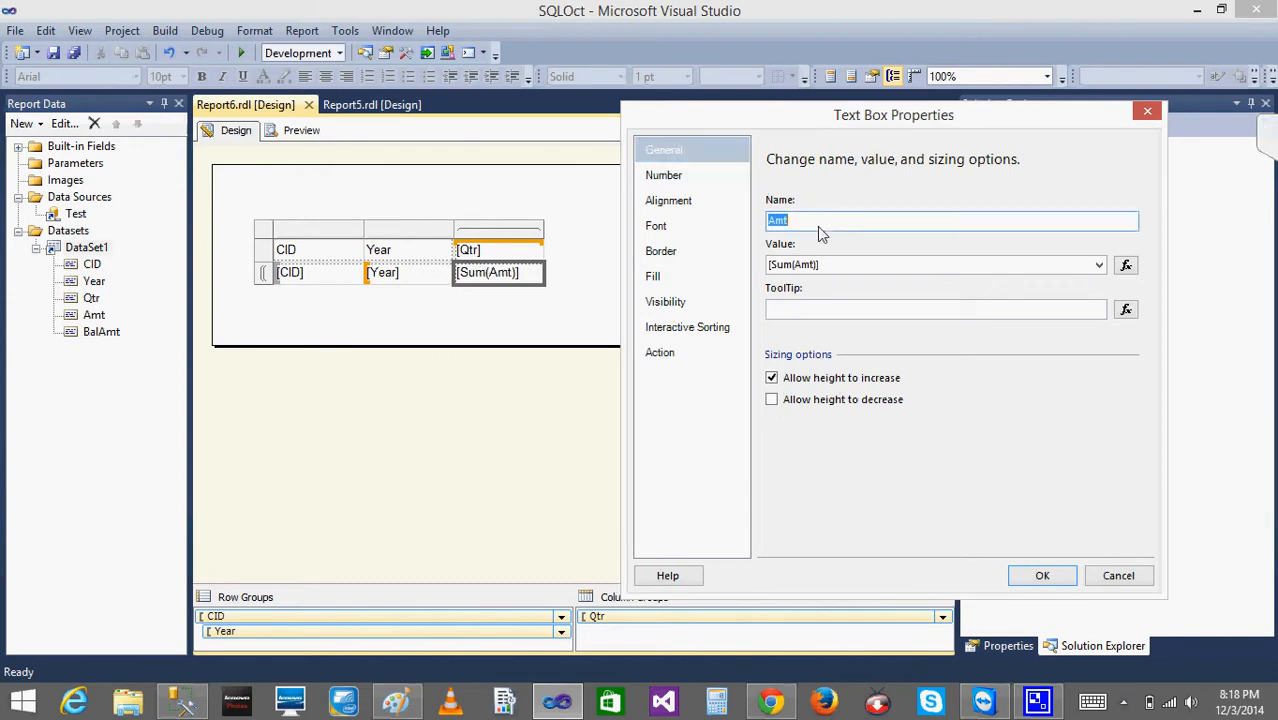
click(834, 266)
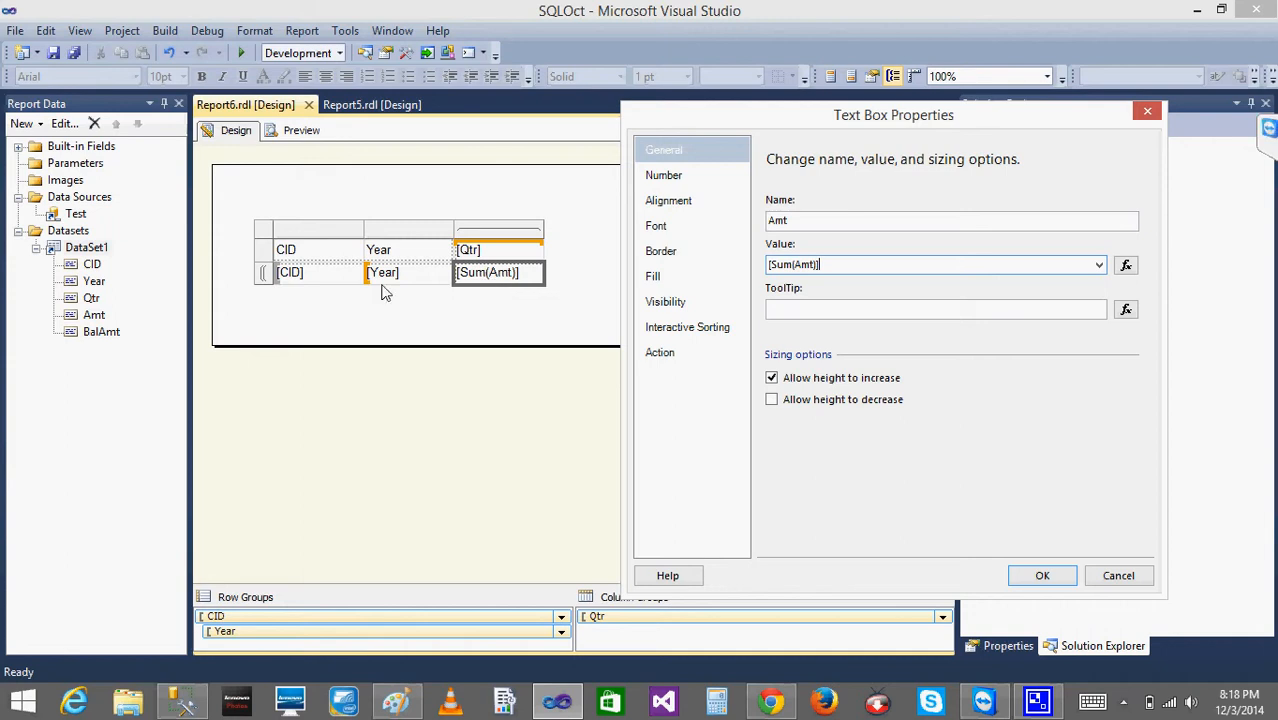
click(1126, 266)
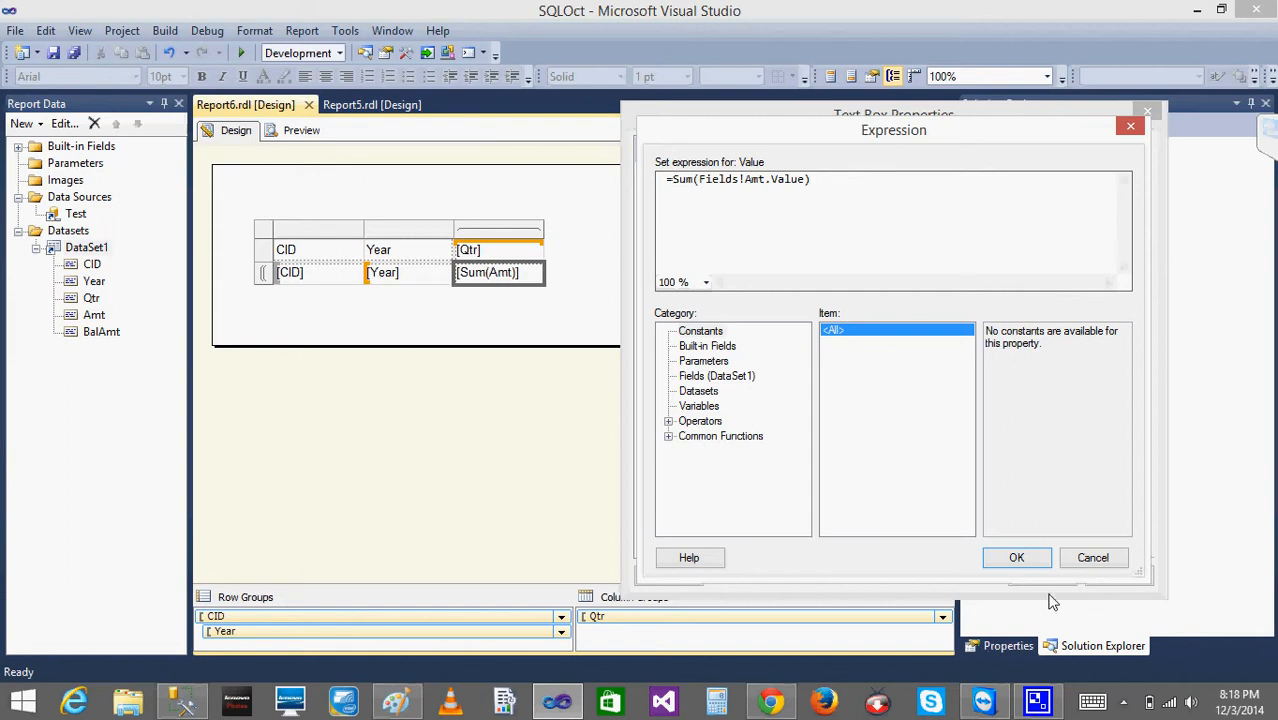
click(1078, 564)
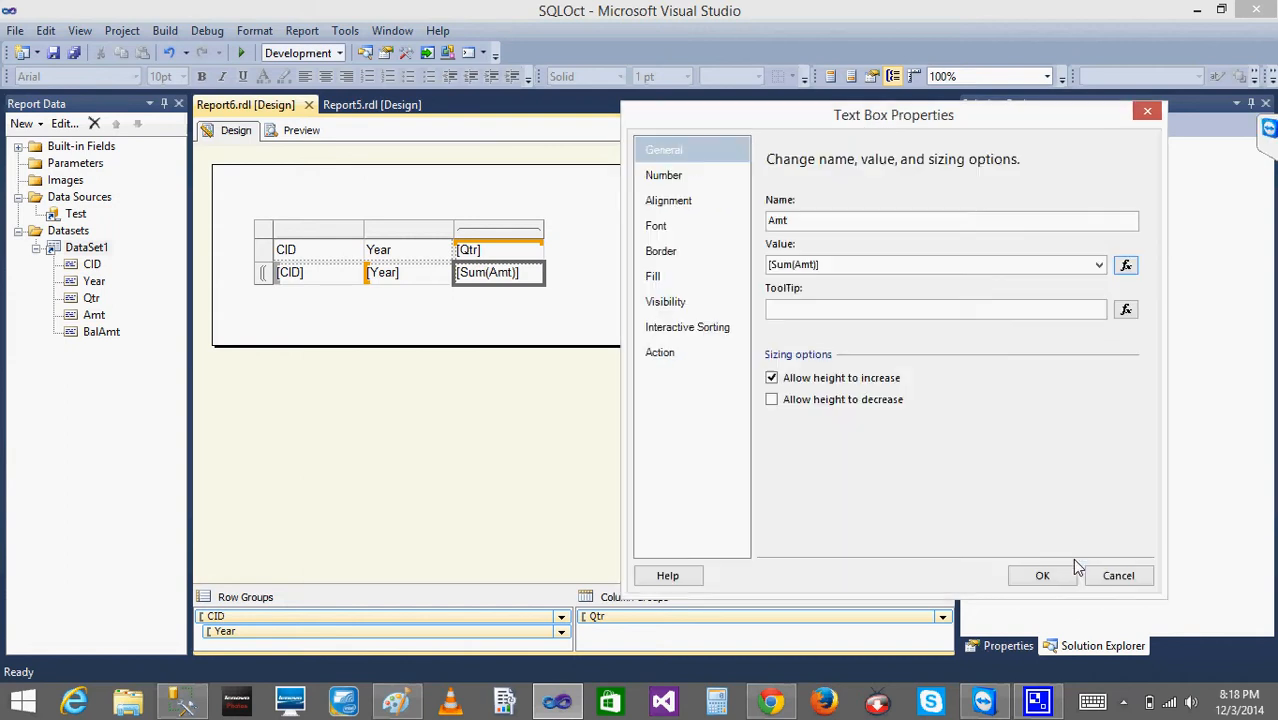
- Format the [Sum(Amt)] text box as Number with 2 decimal places and no 1000 separator, and preview Report6
click(675, 175)
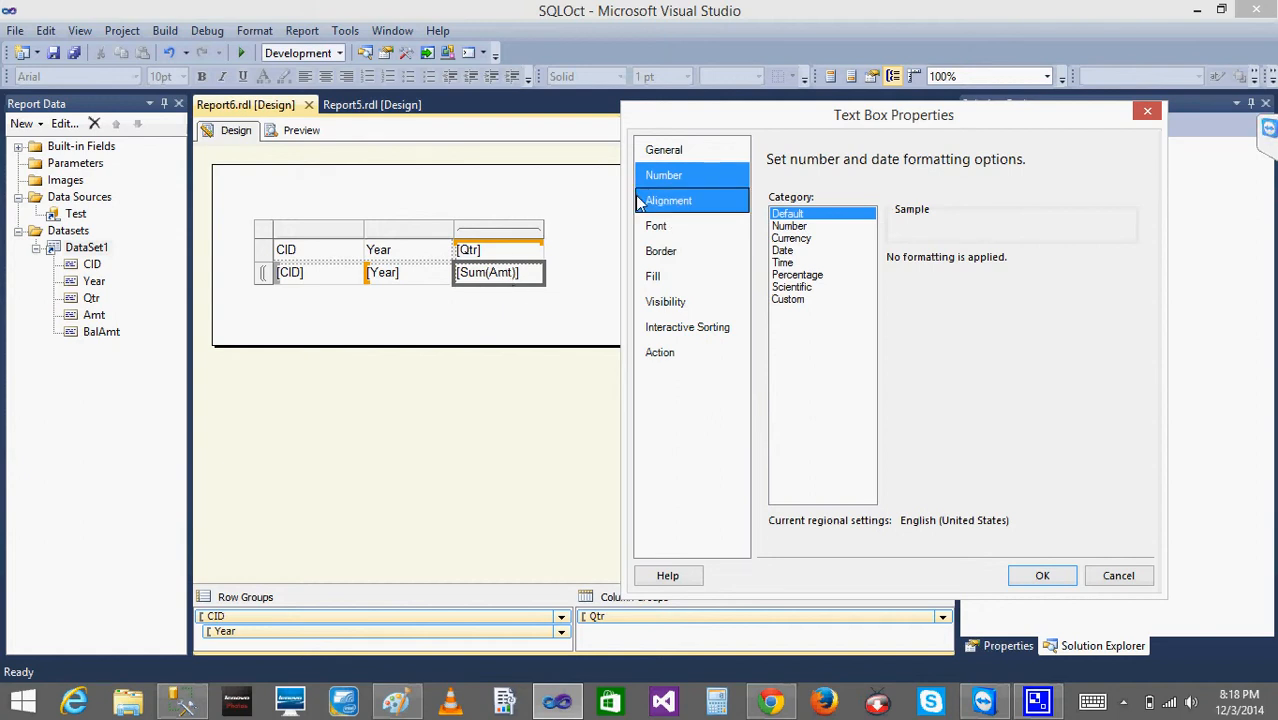
click(797, 277)
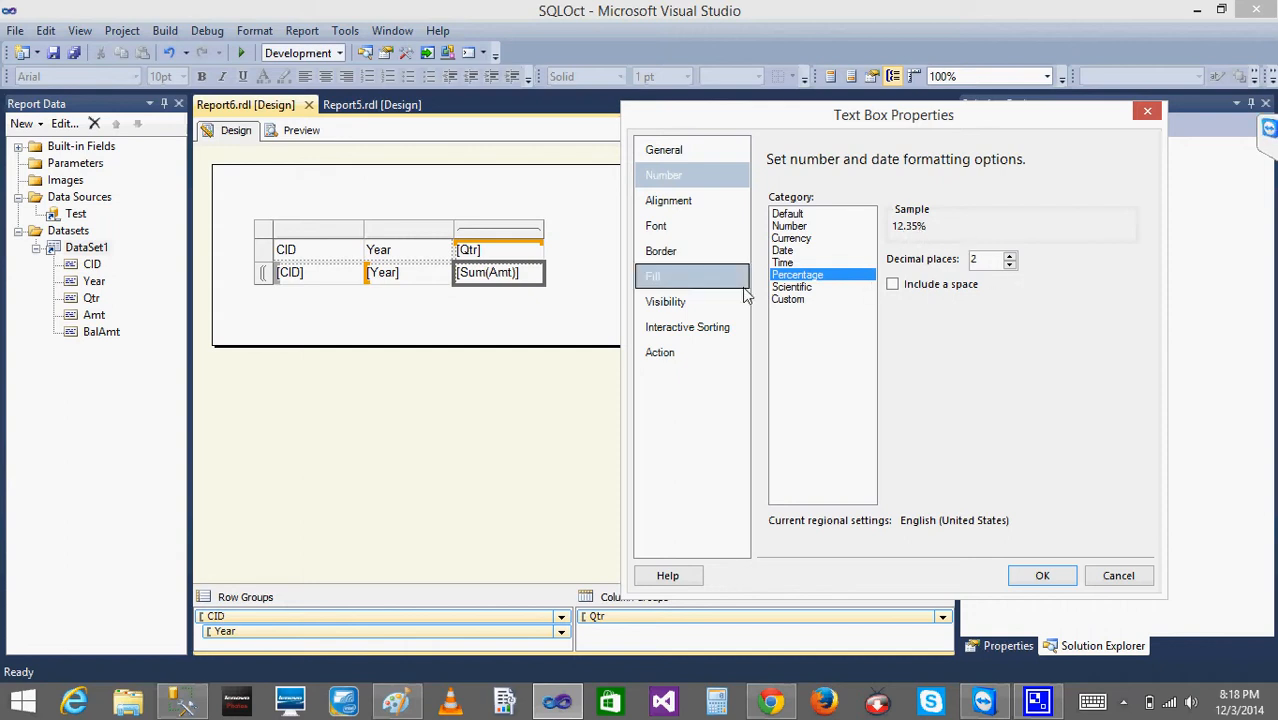
click(798, 228)
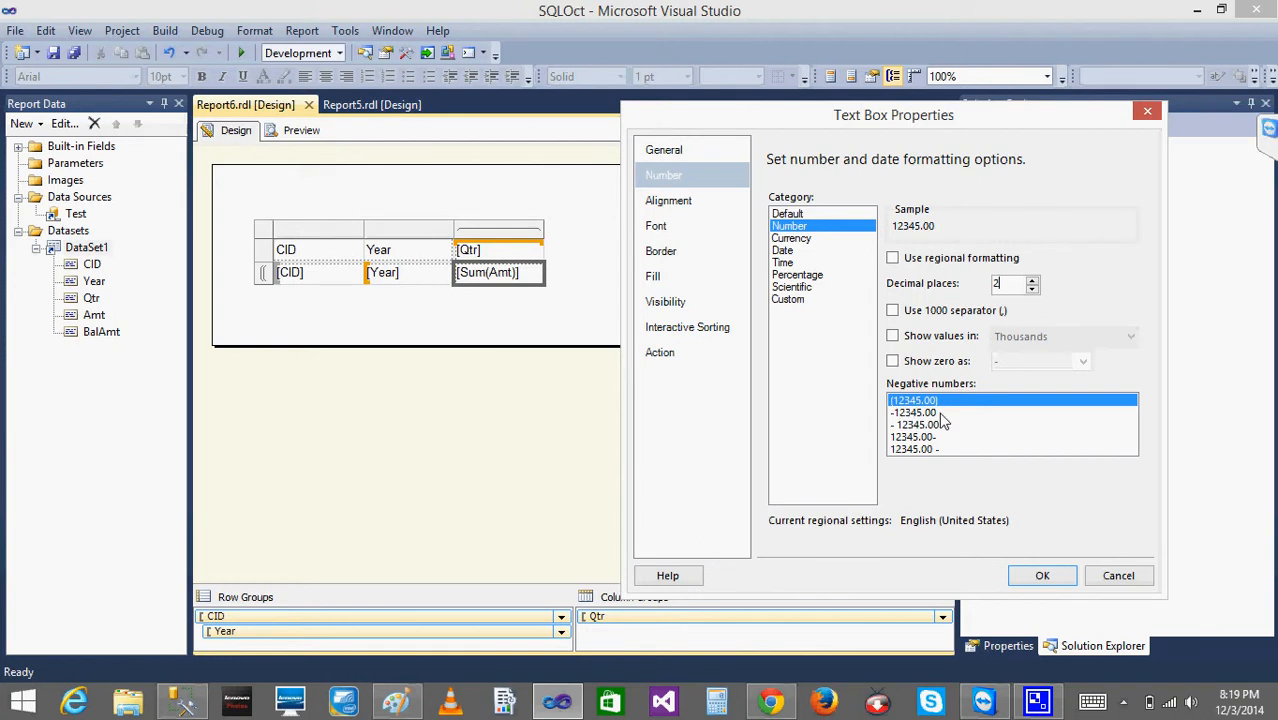
click(893, 311)
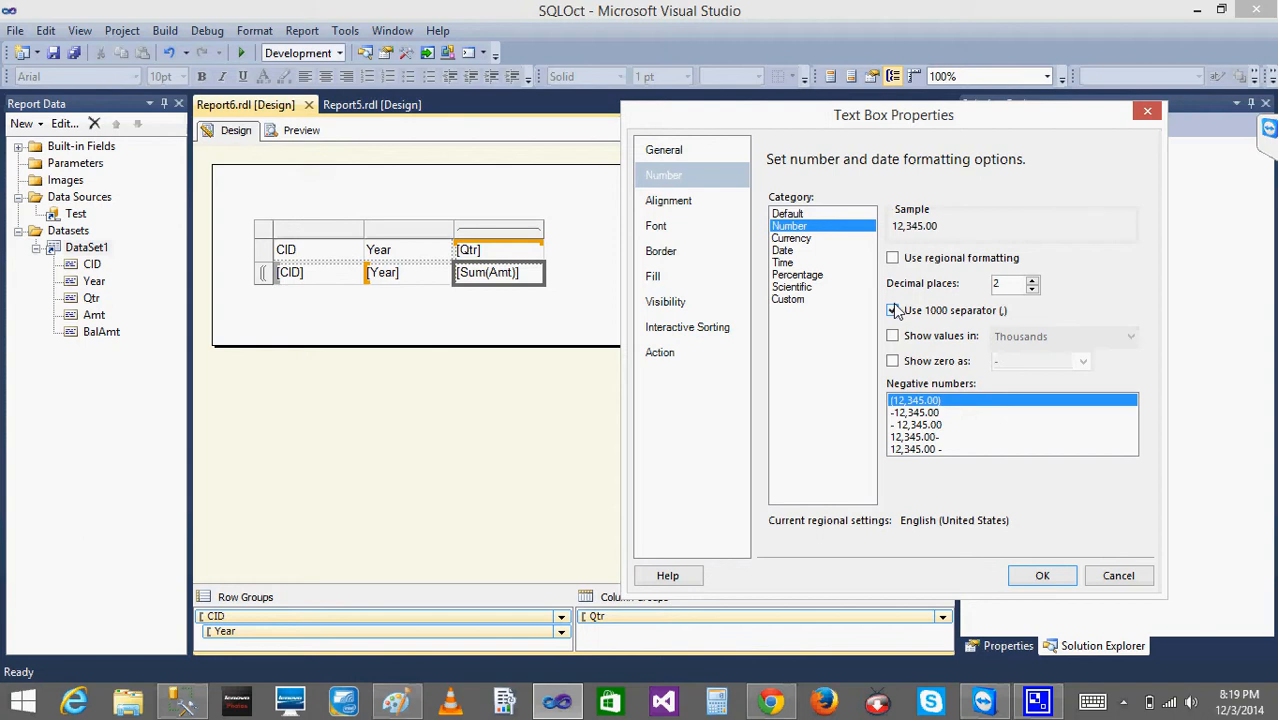
click(893, 311)
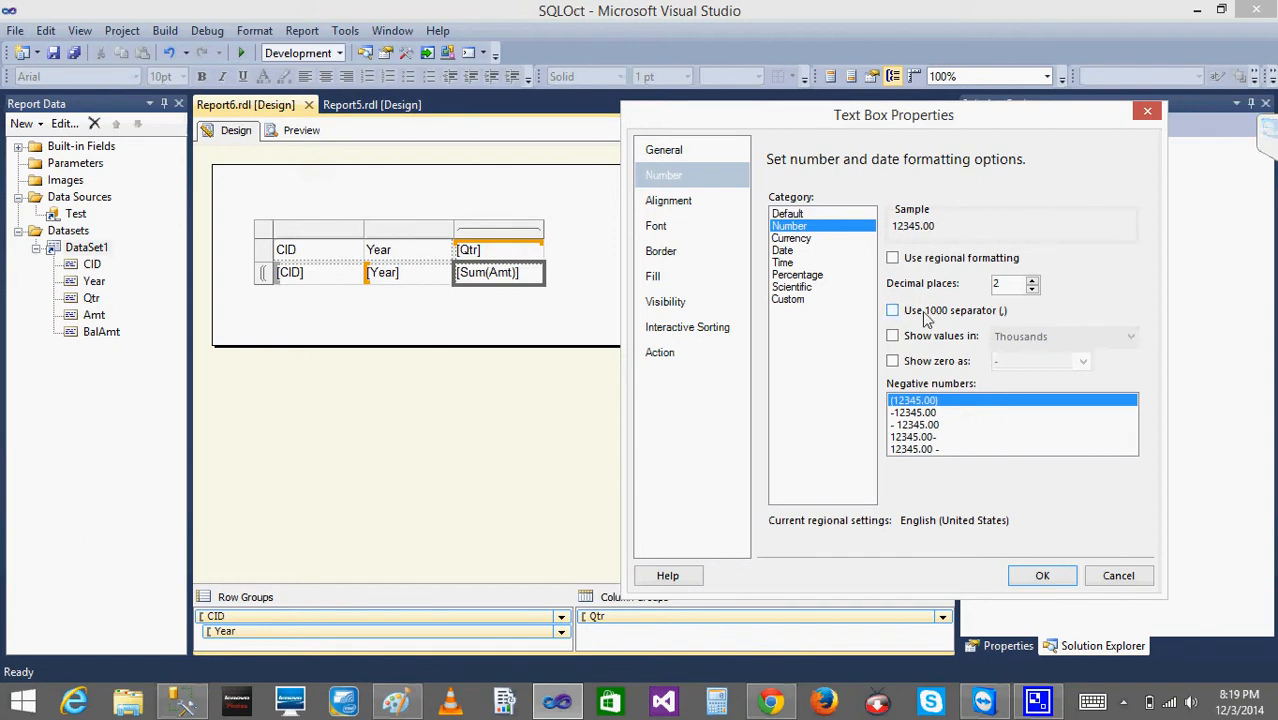
click(1040, 575)
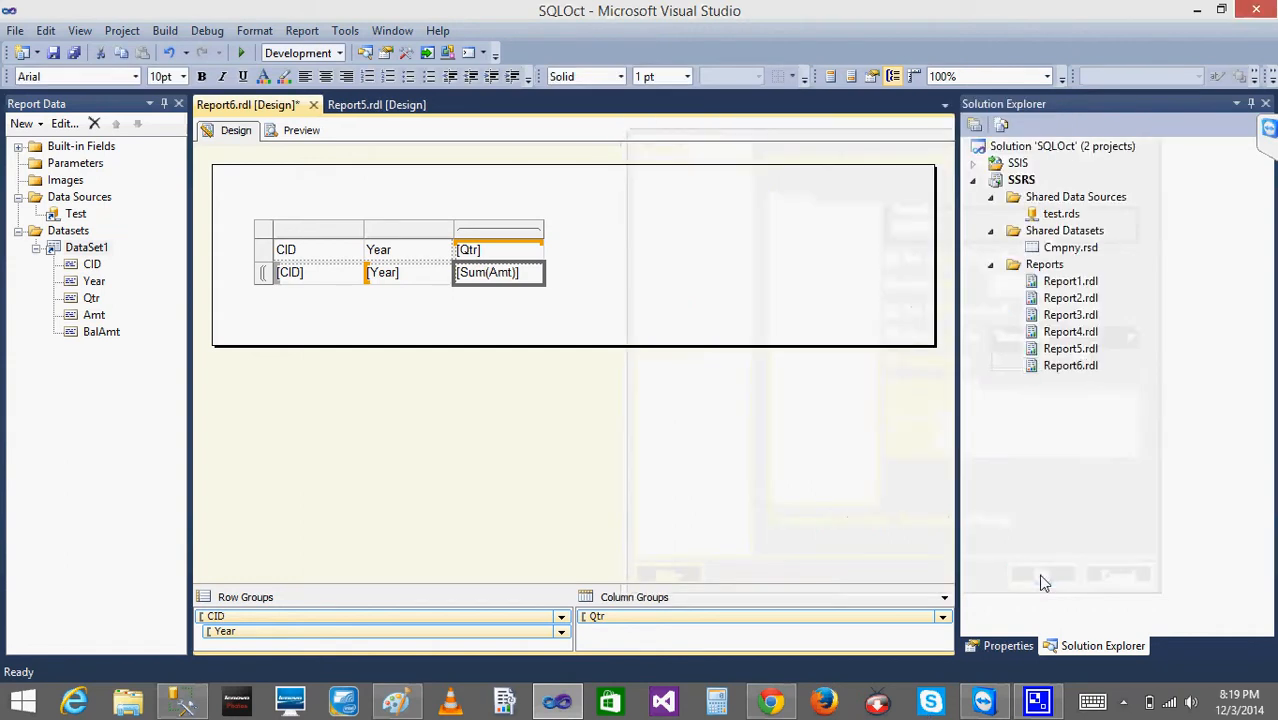
click(288, 131)
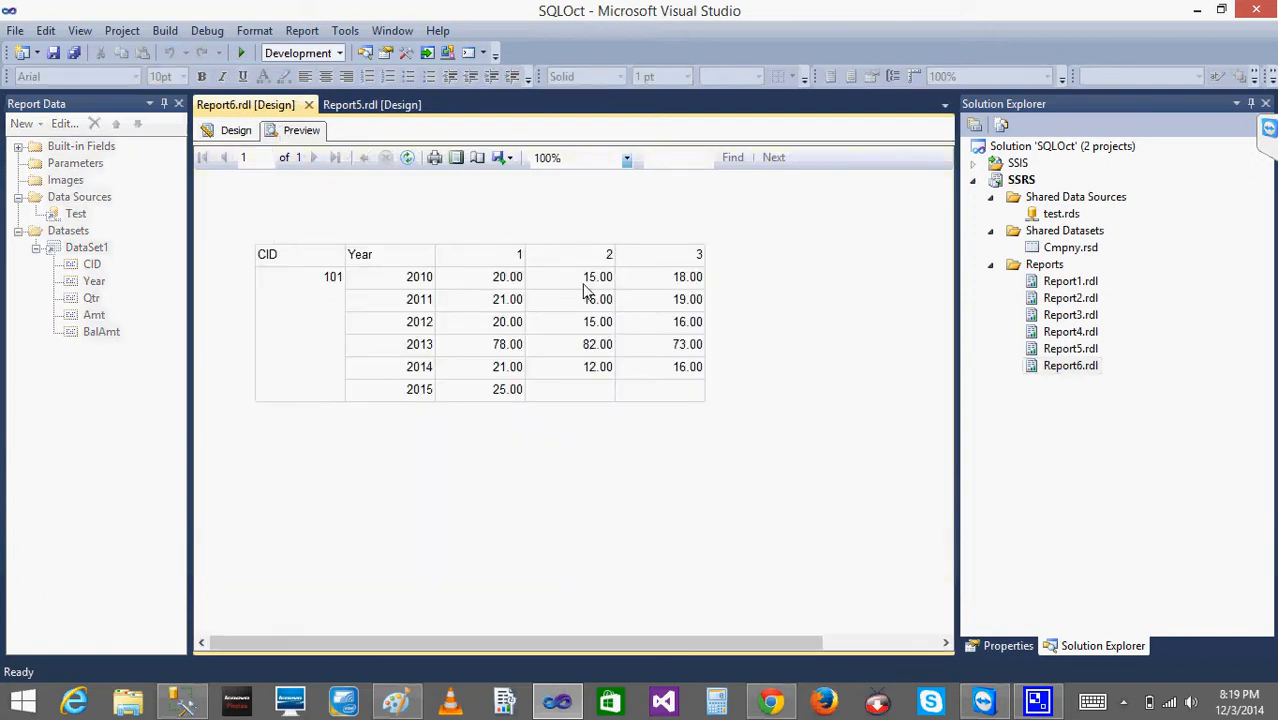
- In SQL Server Management Studio, change Amt's type in the ALTER TABLE statement to DECIMAL(16,4) and execute only that statement
click(195, 705)
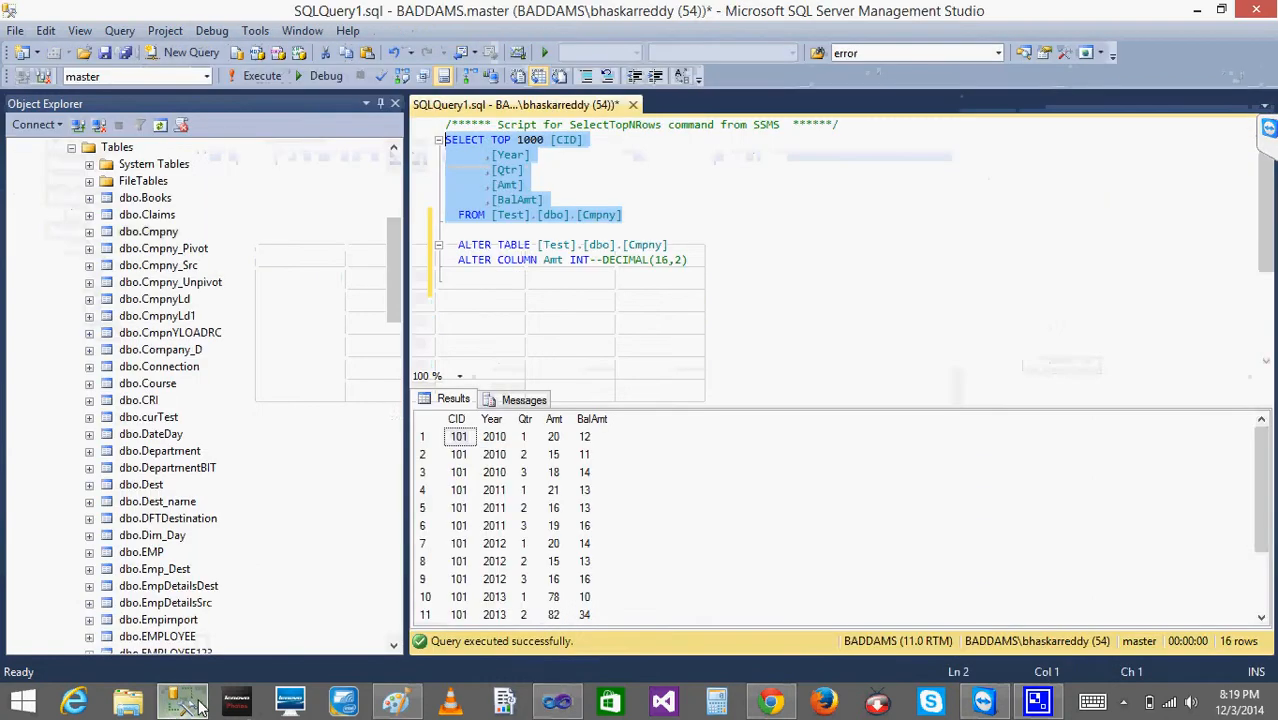
click(604, 262)
key(BackSpace)
key(BackSpace)
key(BackSpace)
key(BackSpace)
key(BackSpace)
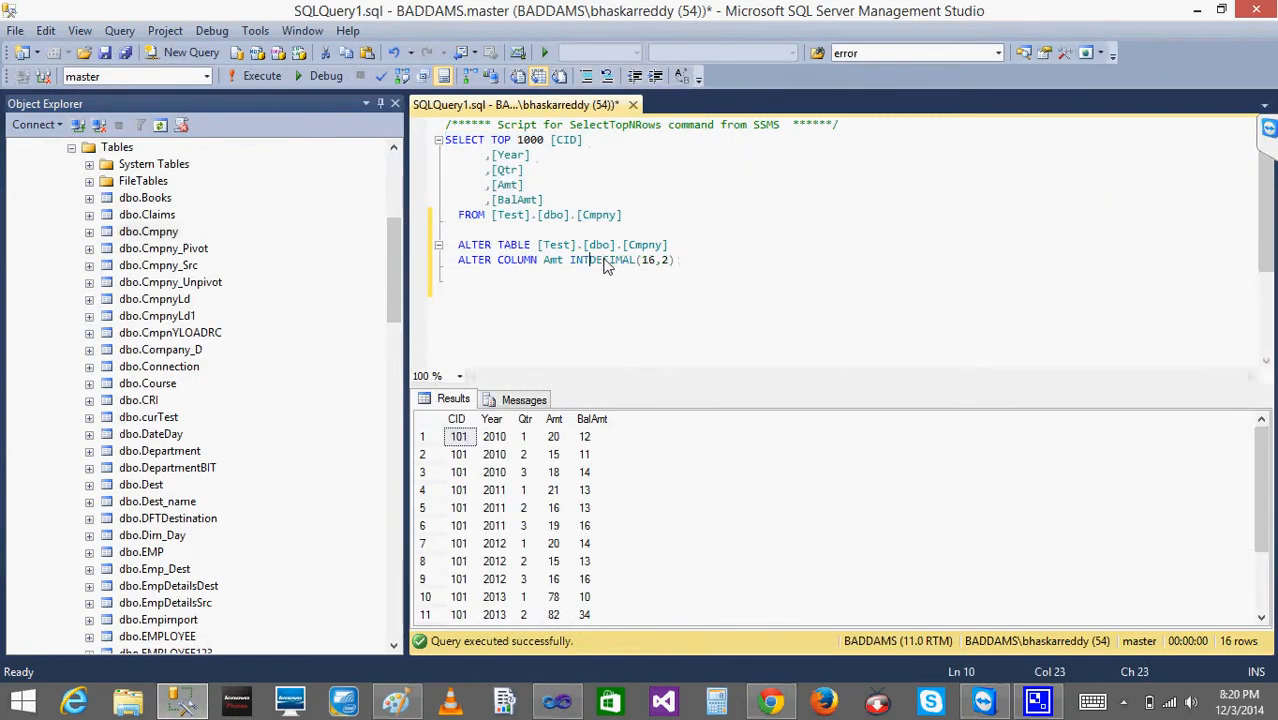
click(604, 262)
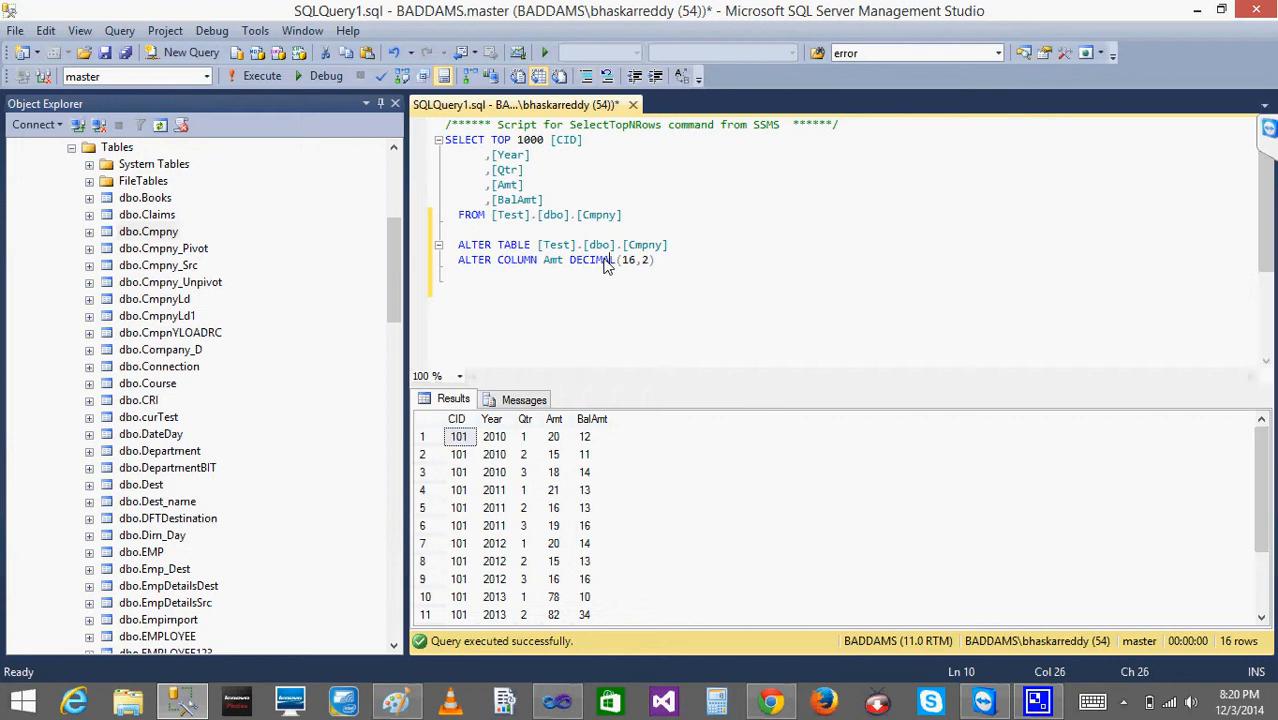
key(Right)
key(Right)
key(Right)
key(BackSpace)
text(4)
drag(658, 265, 472, 230)
click(258, 77)
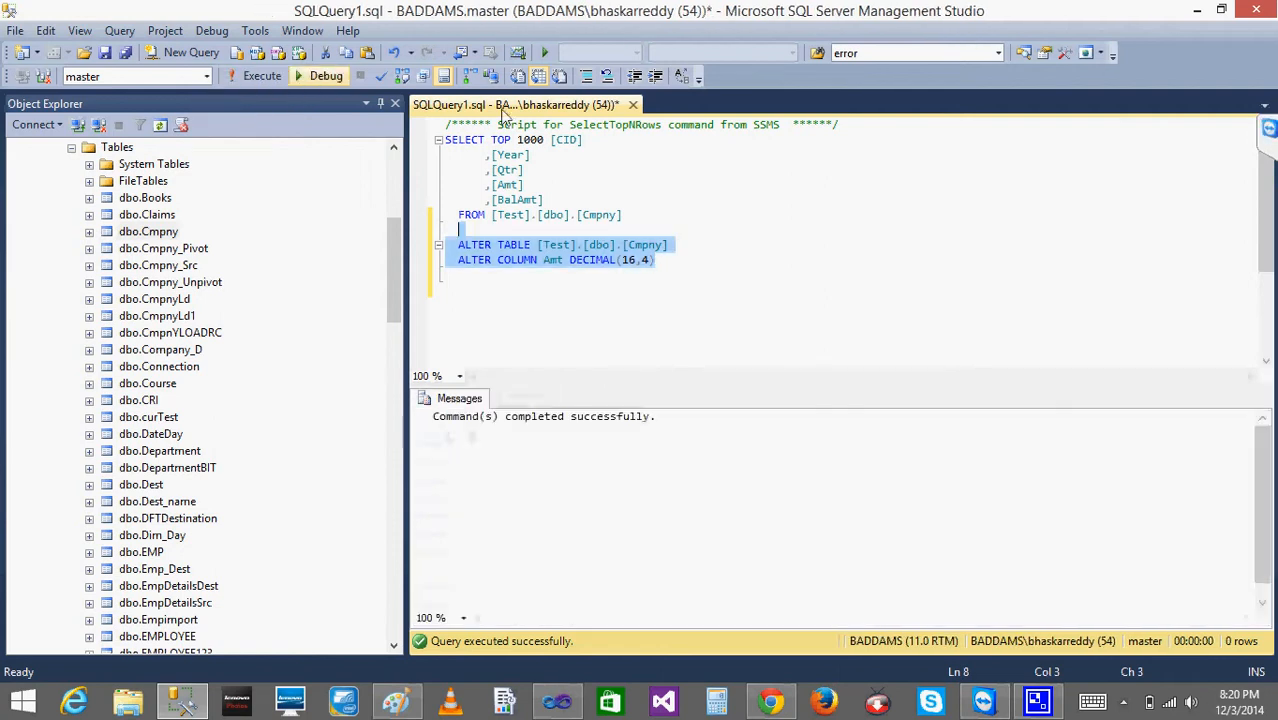
- Execute only the SELECT query on Cmpny, and refresh Report6's preview in Visual Studio to compare the Amt values
drag(637, 222, 445, 124)
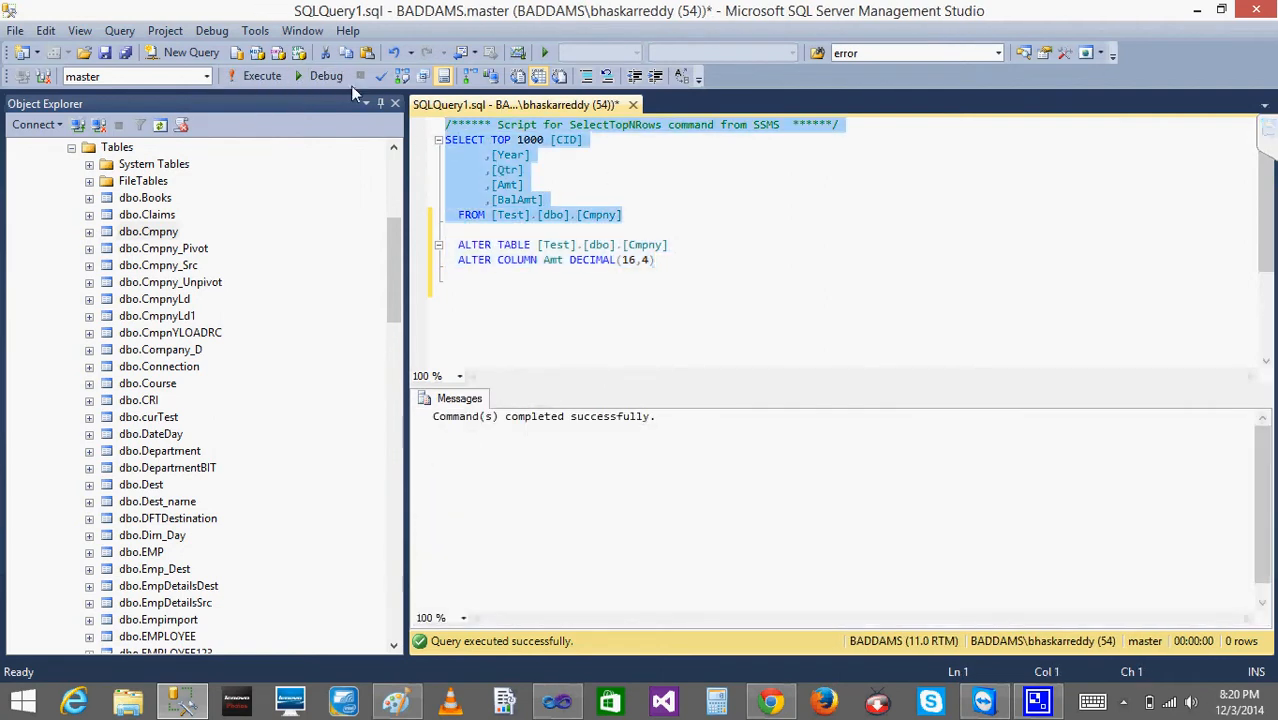
click(262, 77)
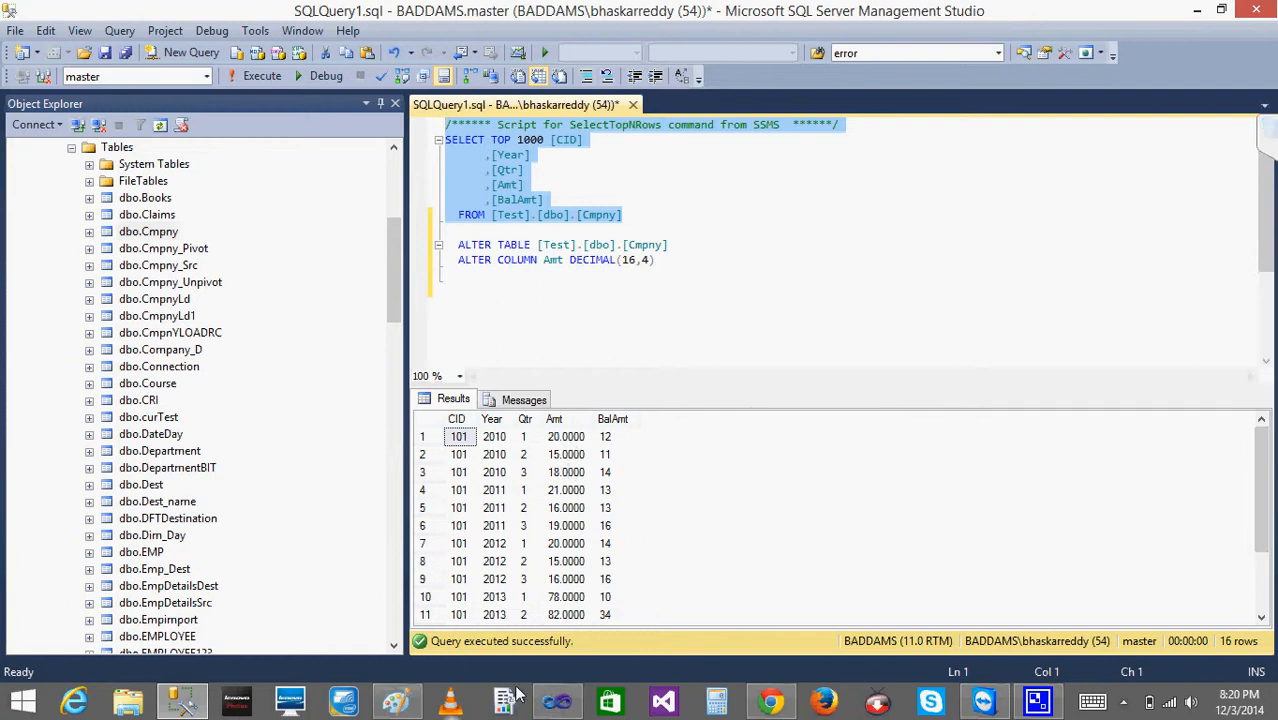
click(557, 702)
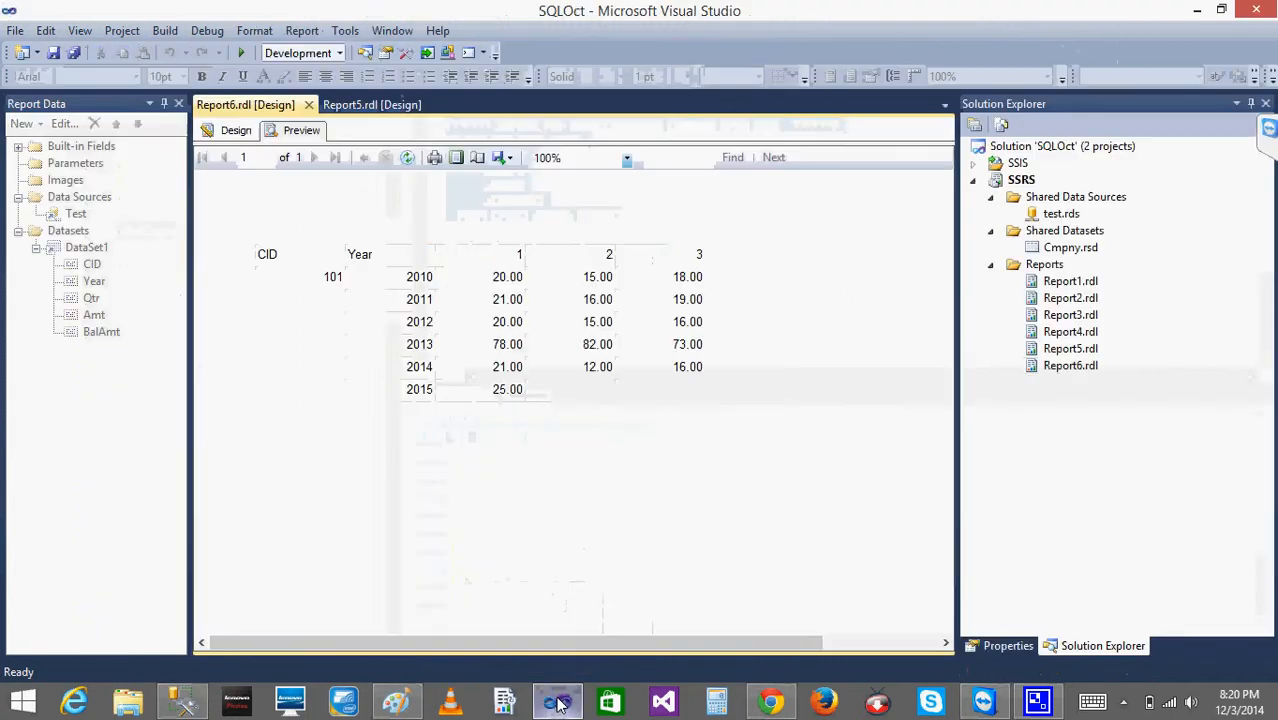
click(407, 158)
click(407, 158)
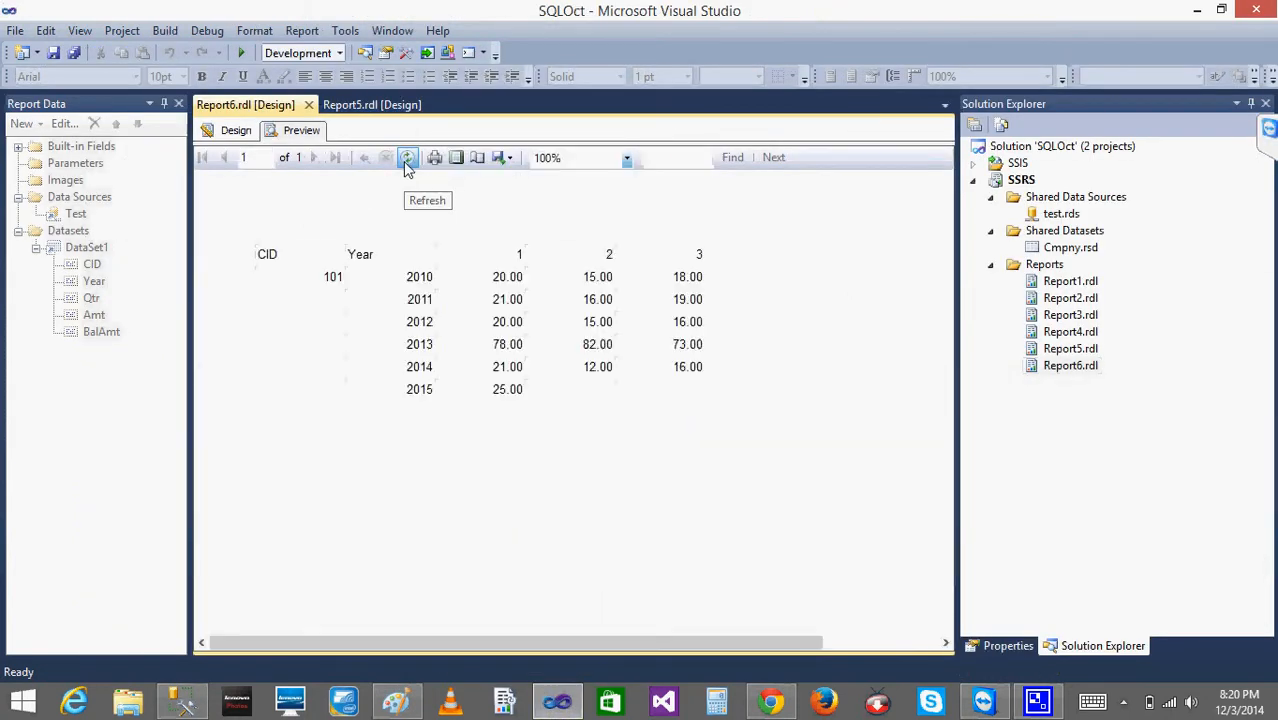
- In SQL Server Management Studio, open the top 200 rows of dbo.Cmpny for editing and set the first row's Amt to 20.1467
click(407, 158)
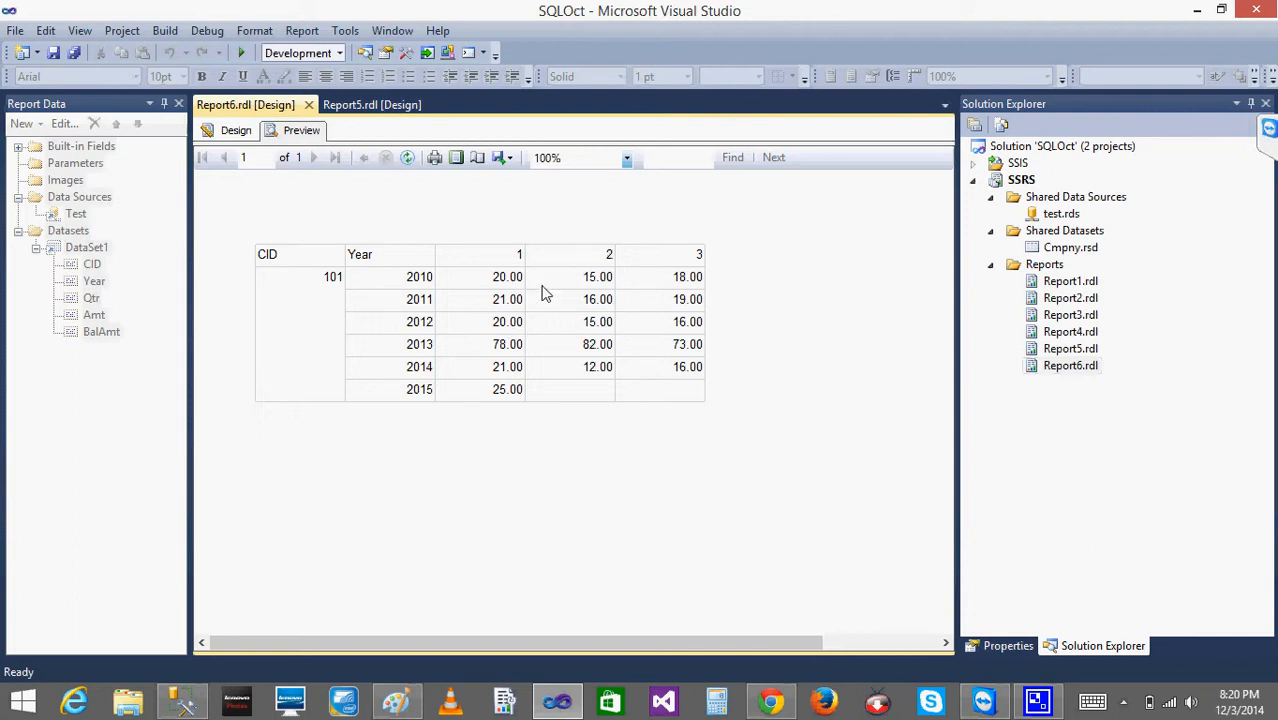
click(190, 705)
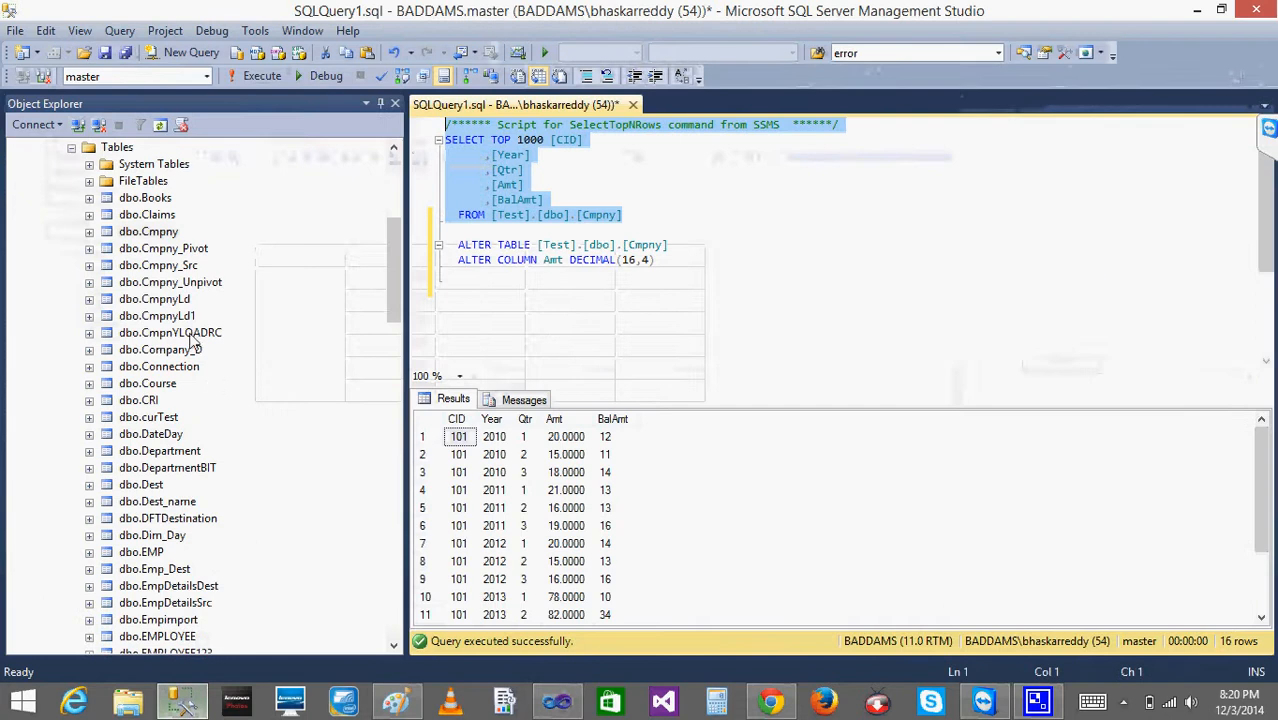
right_click(126, 235)
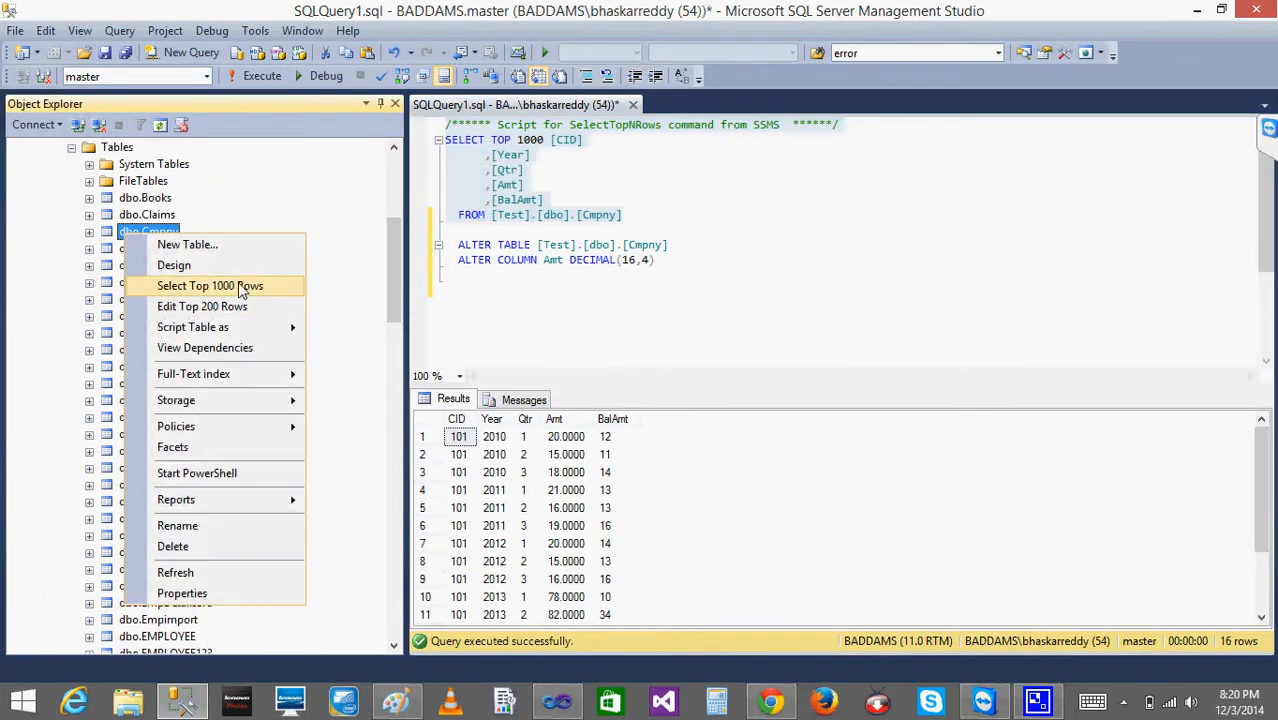
mouse_move(224, 333)
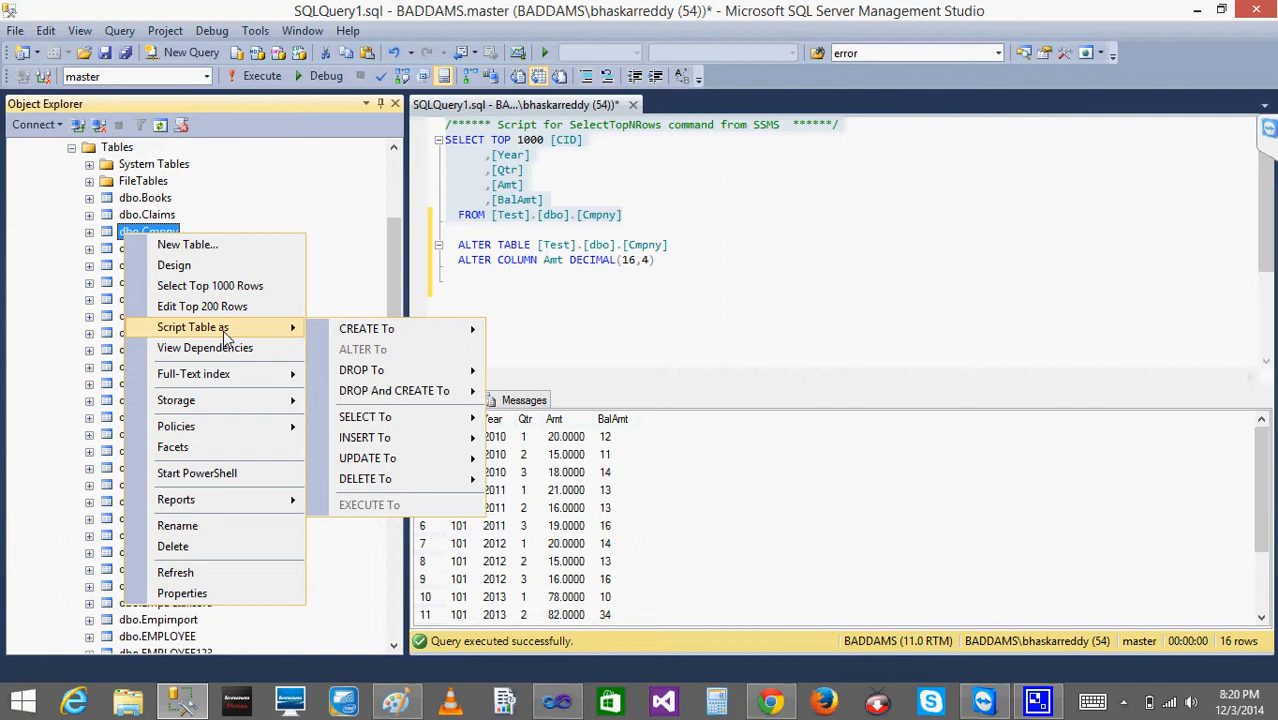
click(203, 308)
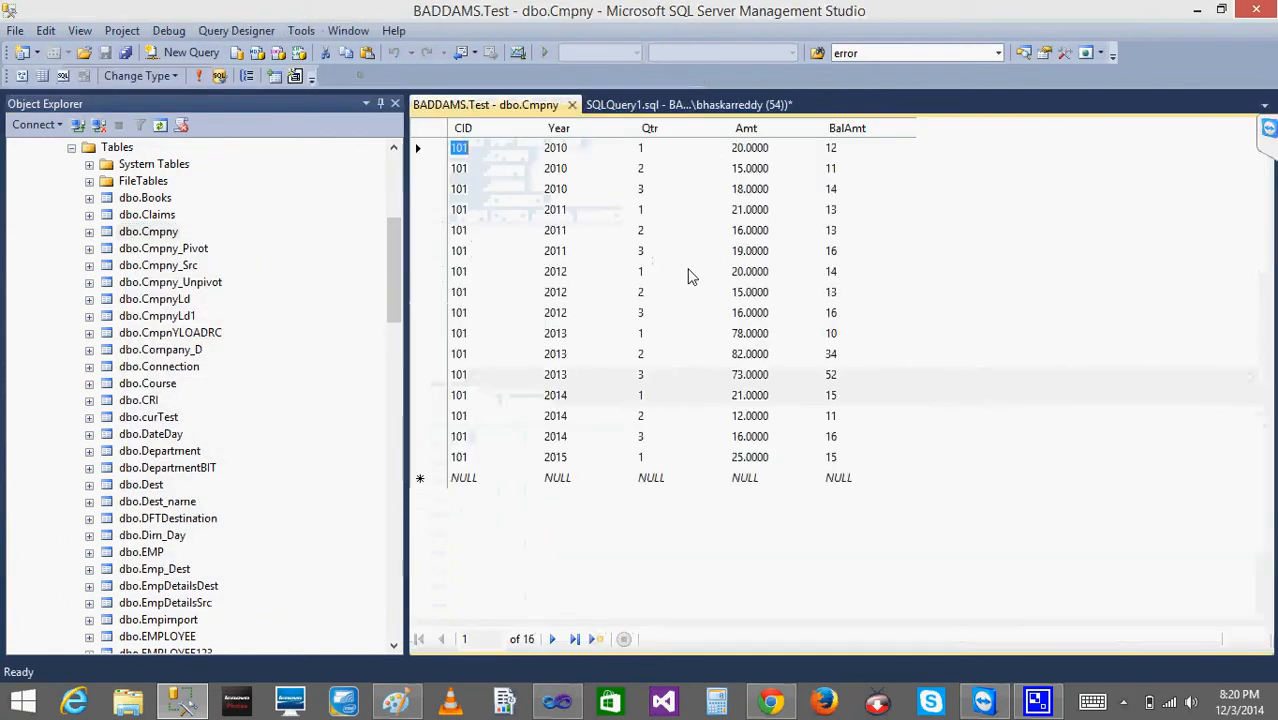
click(779, 150)
click(779, 150)
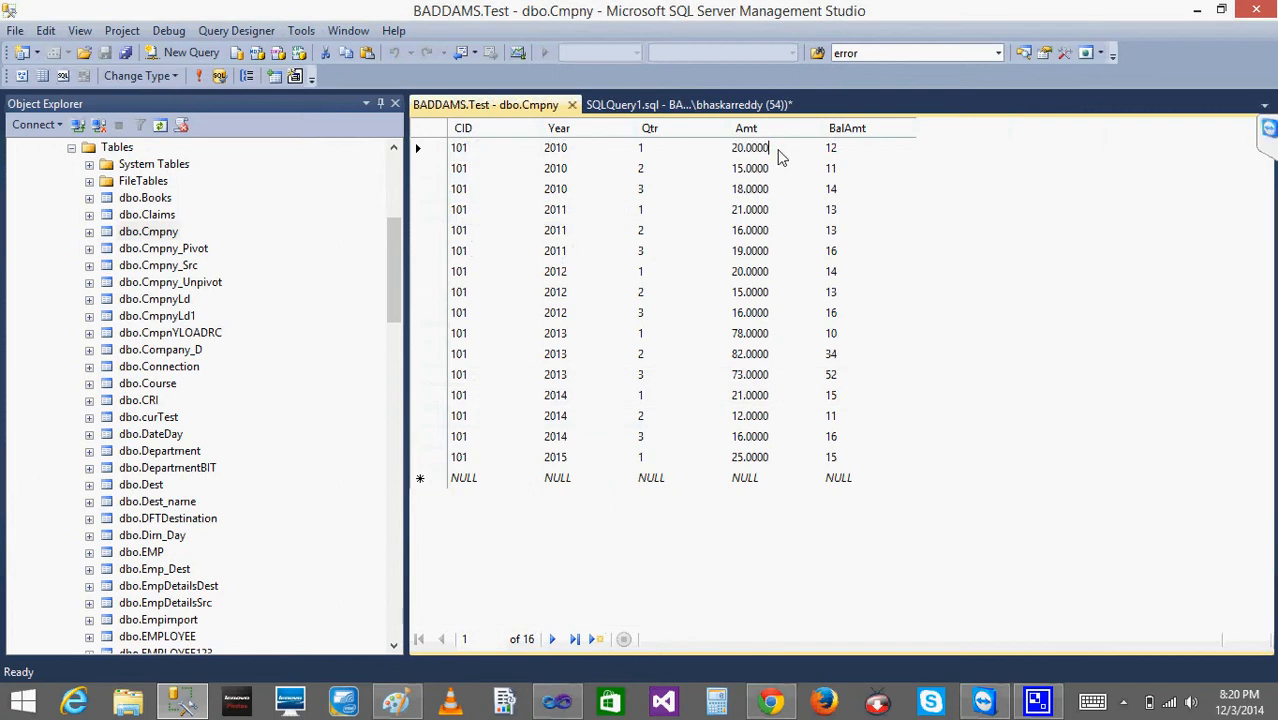
key(BackSpace)
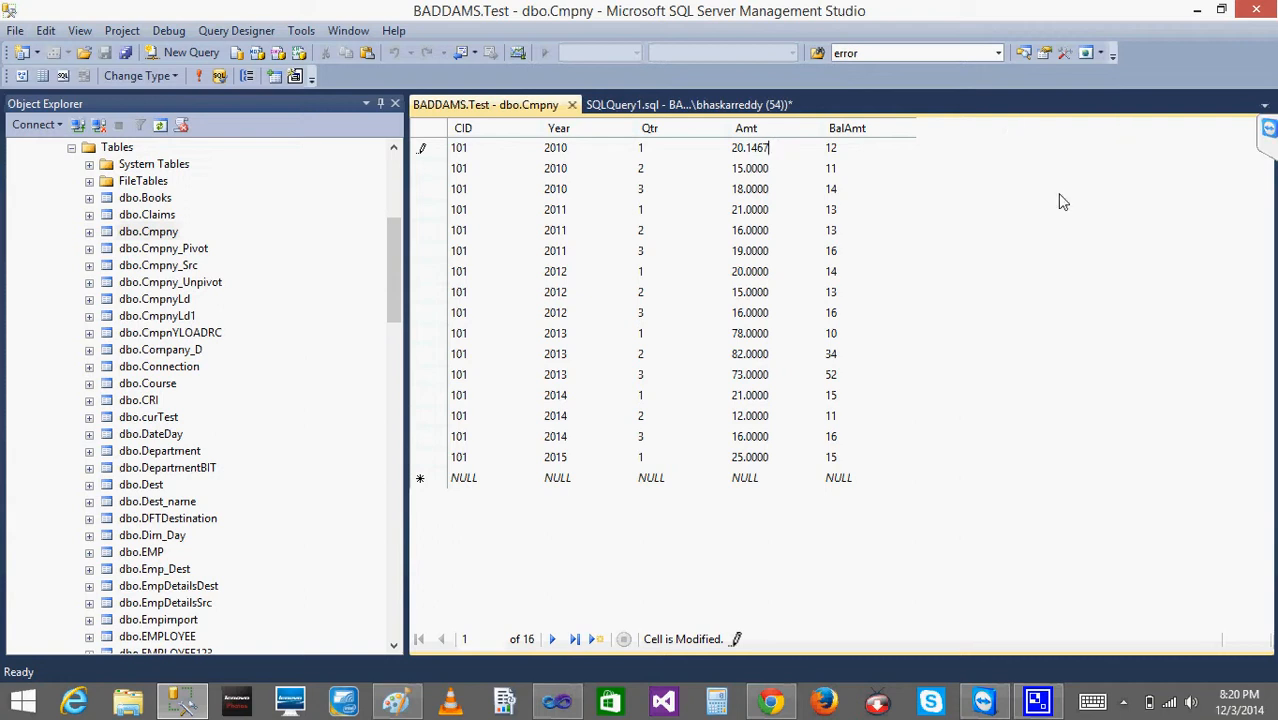
- Rerun the SELECT query on Cmpny, and reopen Report6's preview in Visual Studio to compare the 2010 quarter 1 Amt
click(571, 104)
click(240, 76)
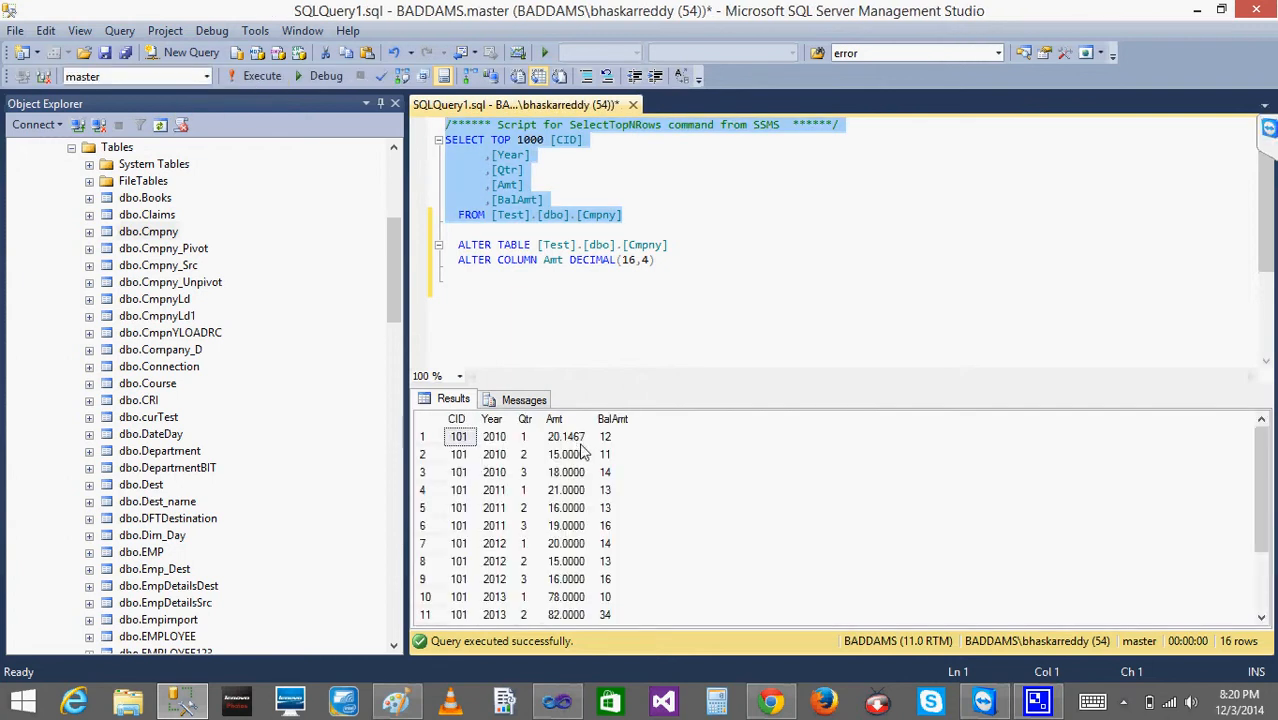
click(566, 704)
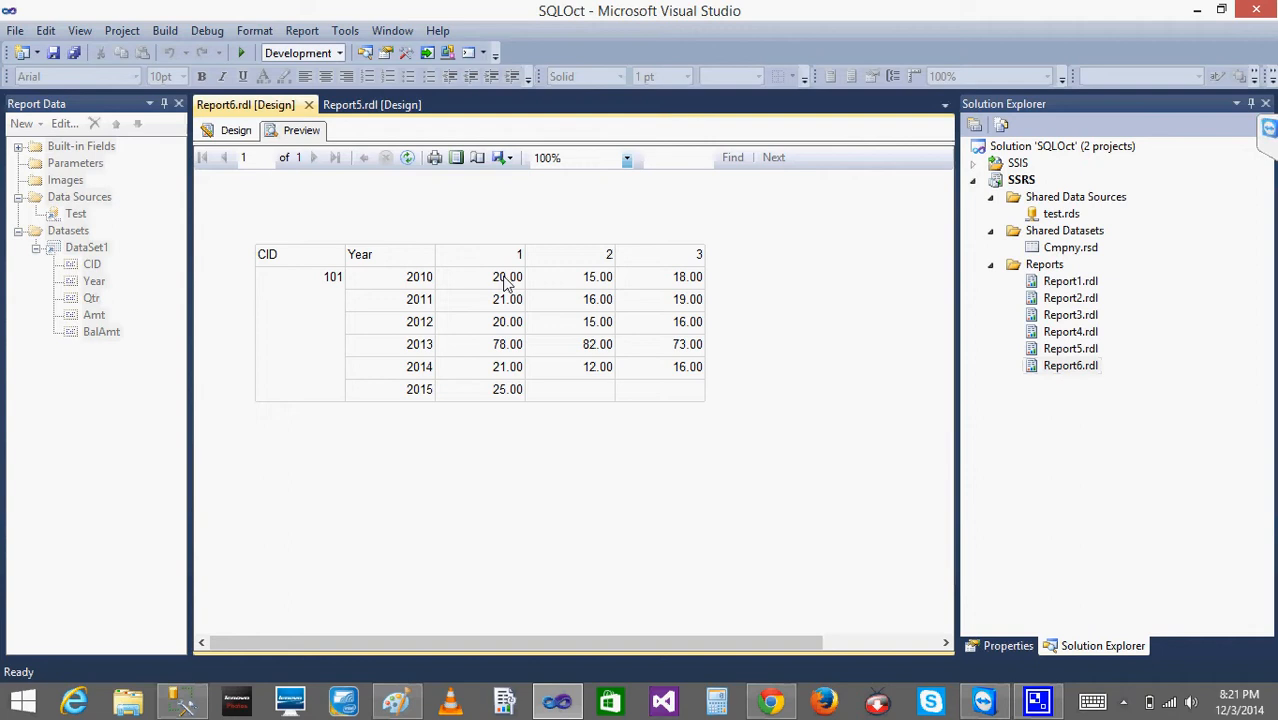
click(396, 702)
click(396, 702)
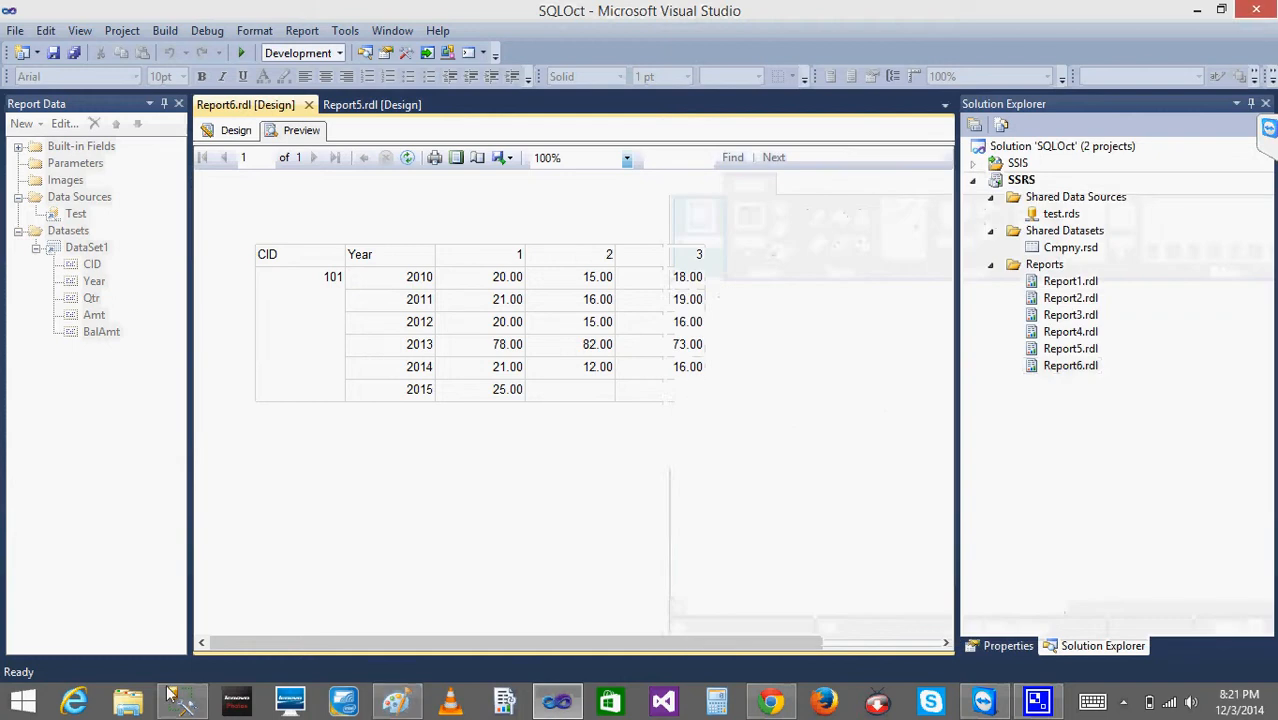
click(181, 703)
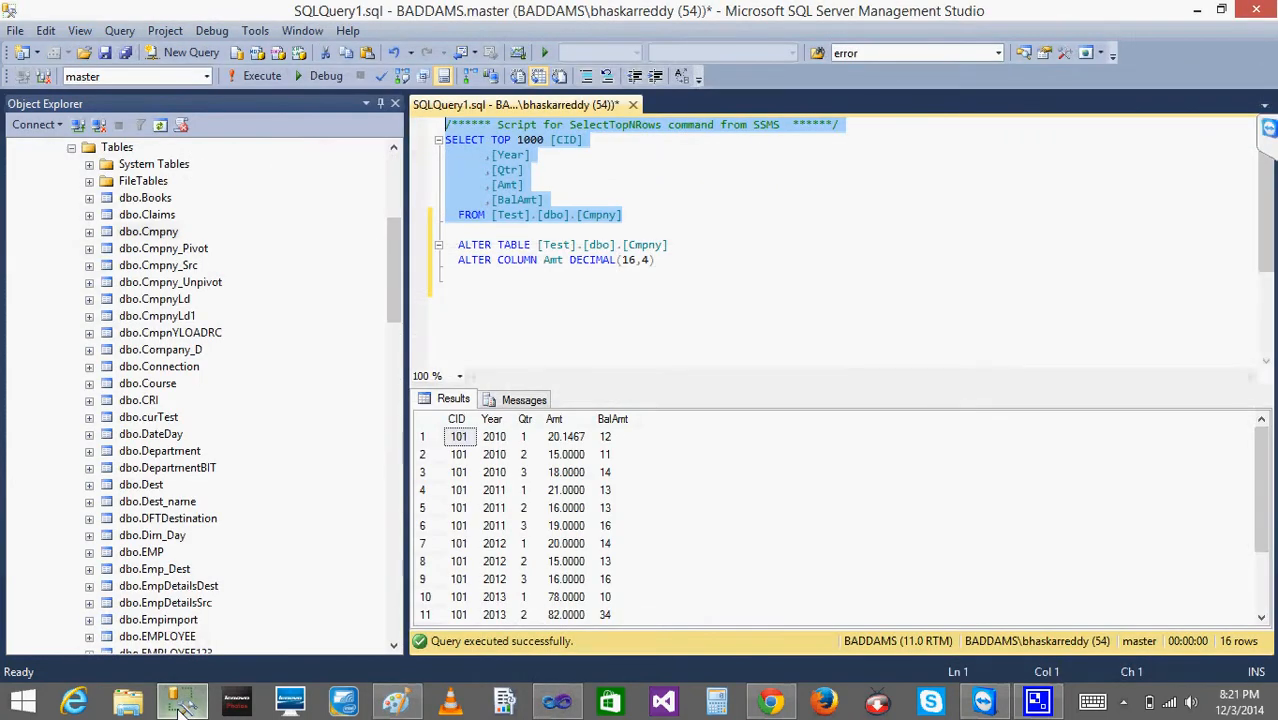
click(181, 703)
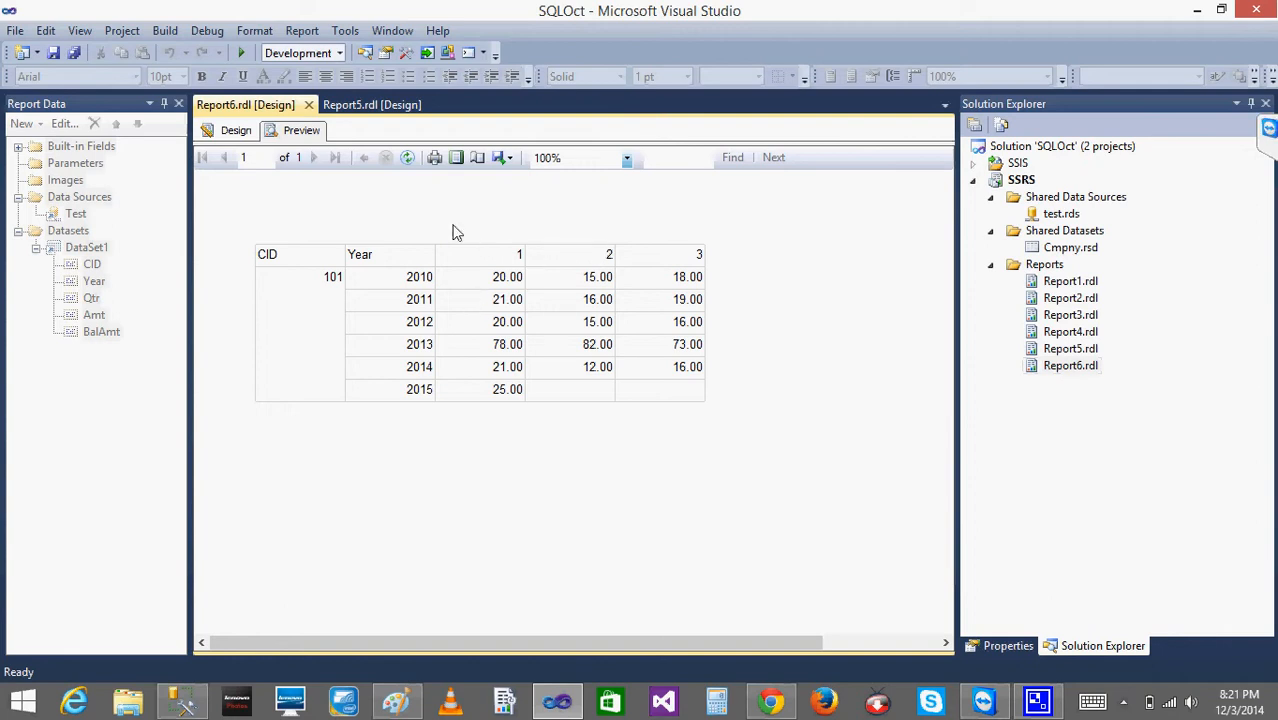
click(236, 131)
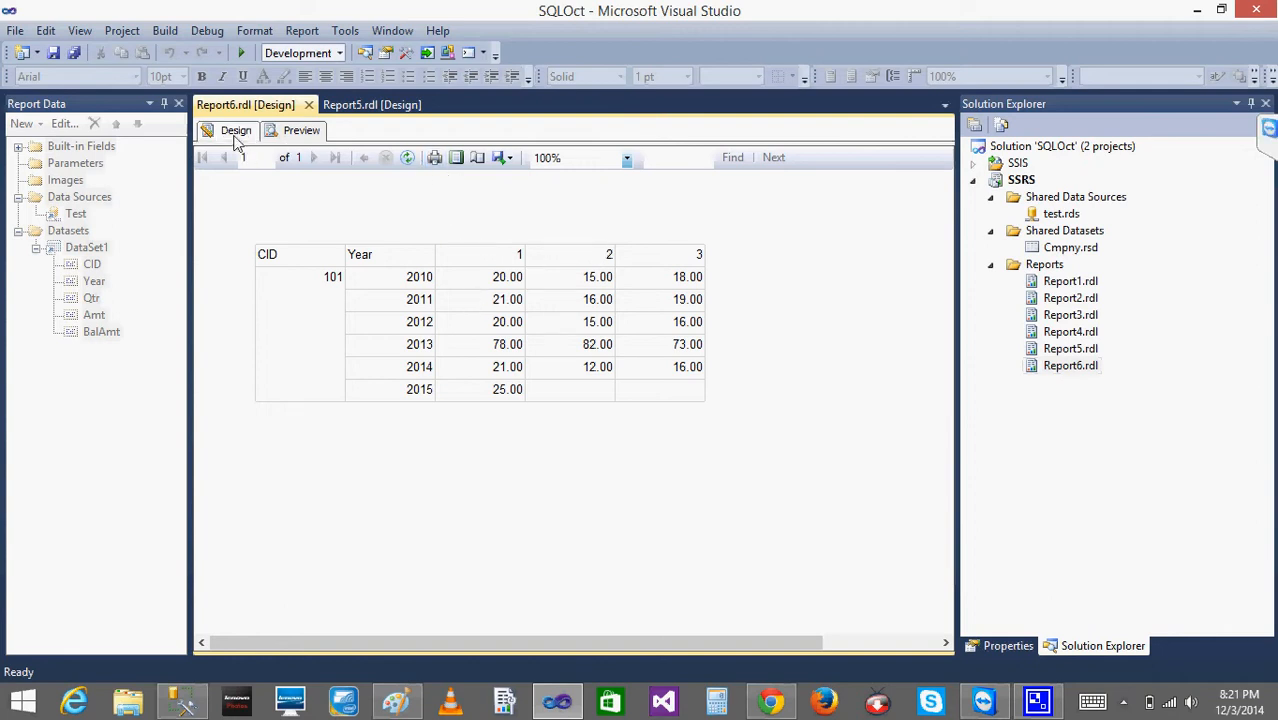
click(305, 132)
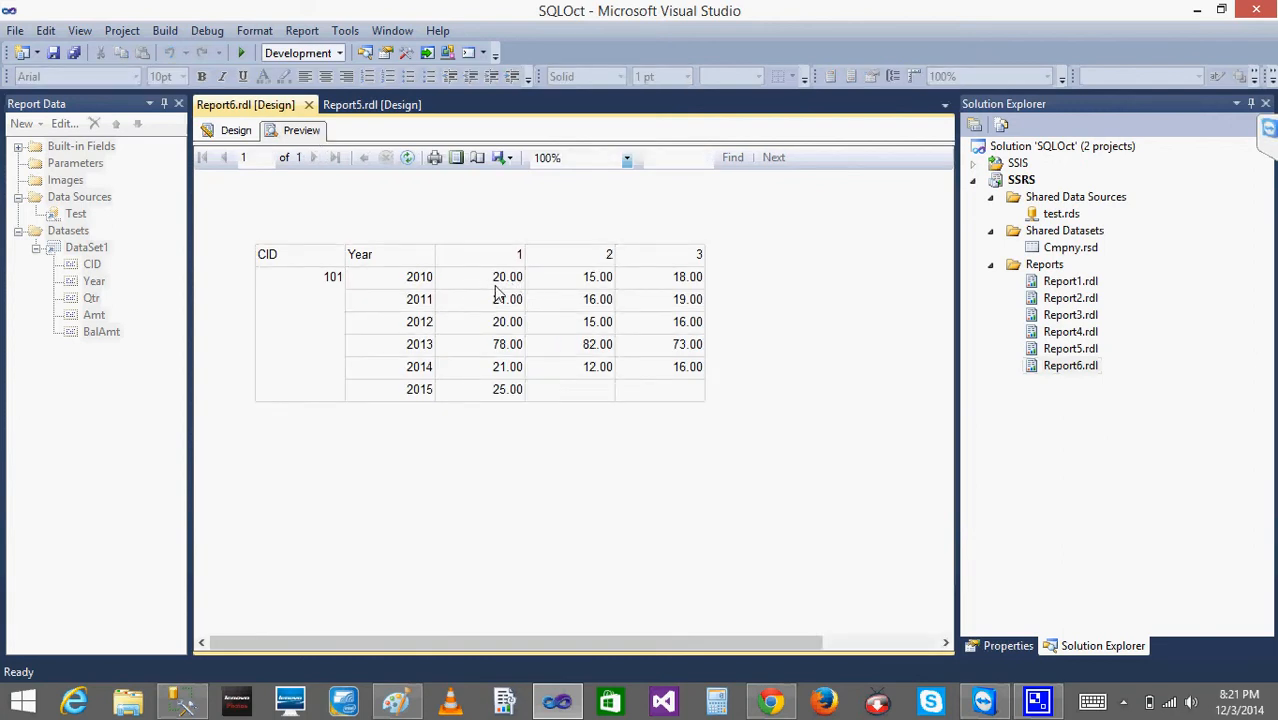
- In File Explorer, open the project folder Documents > Visual Studio 2010 > Projects > SQLOct > SSRS
mouse_move(186, 708)
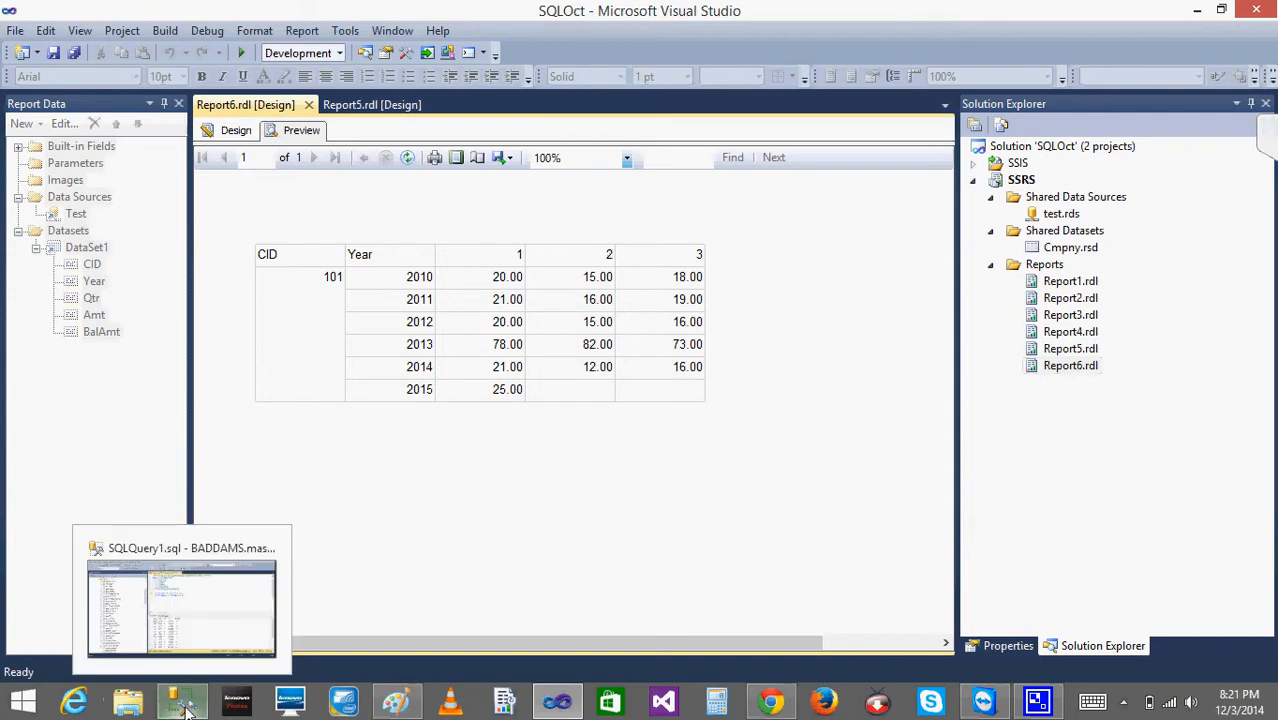
click(128, 703)
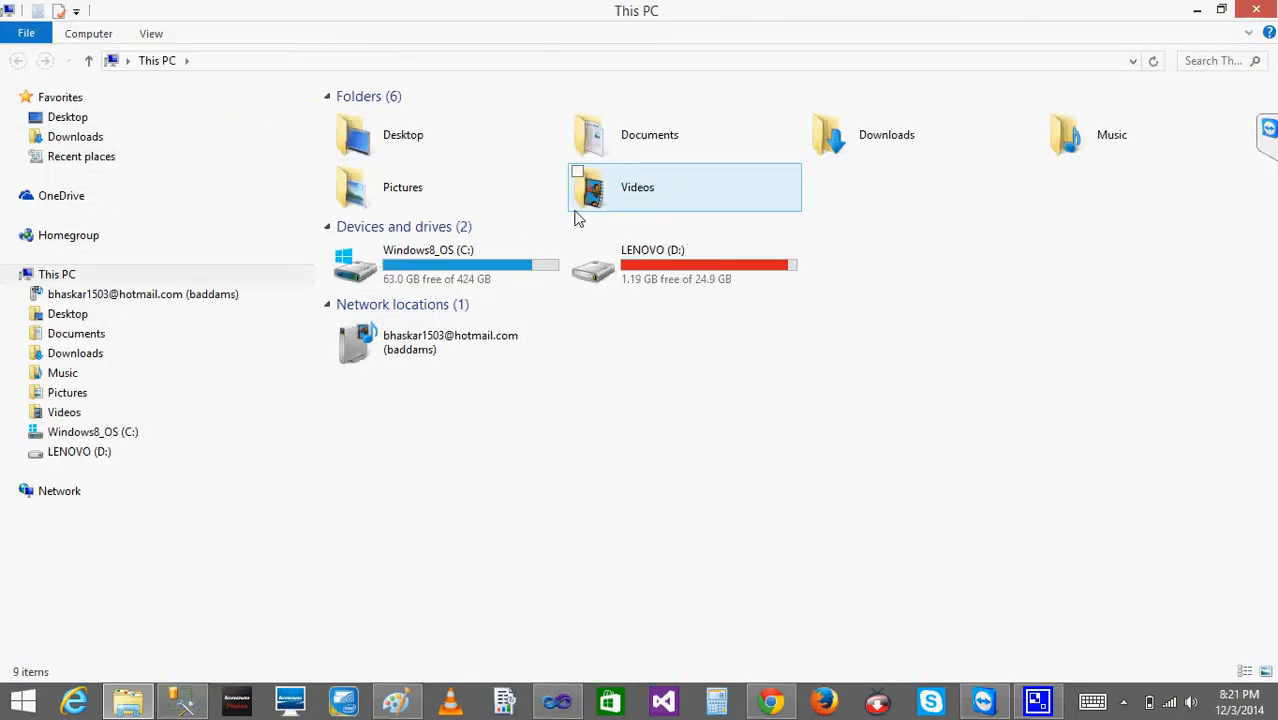
click(73, 338)
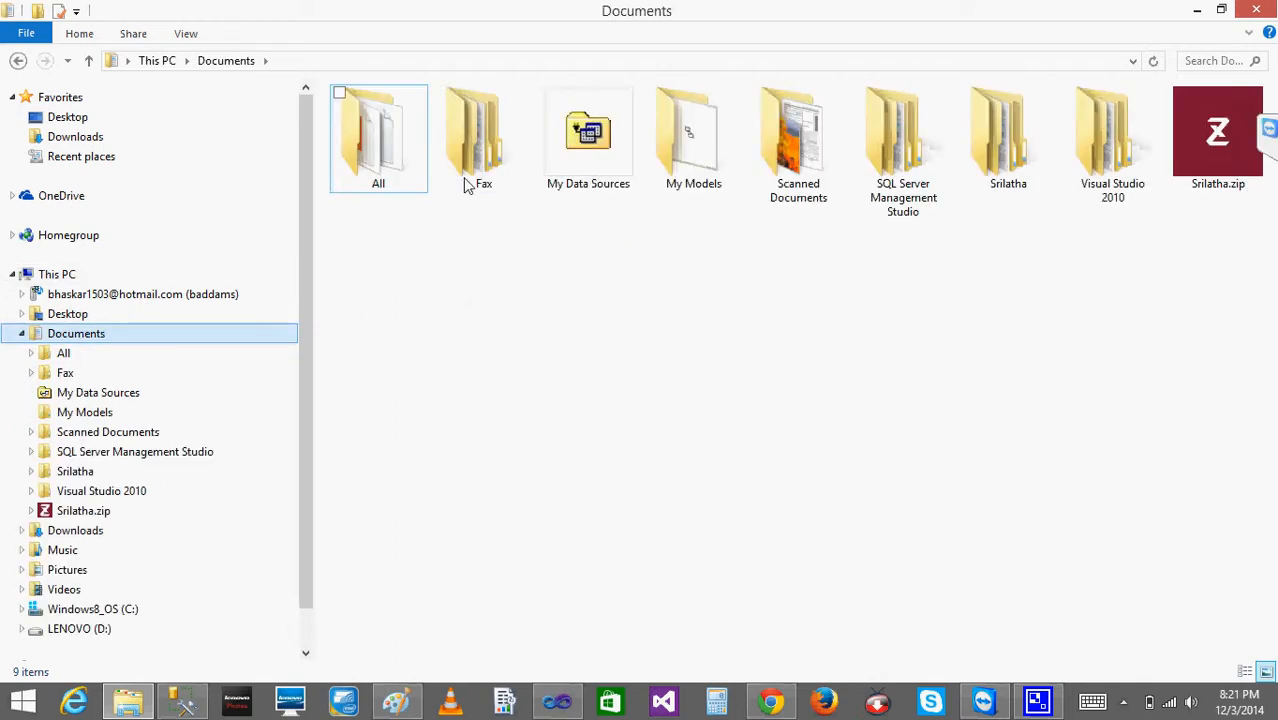
double_click(1087, 175)
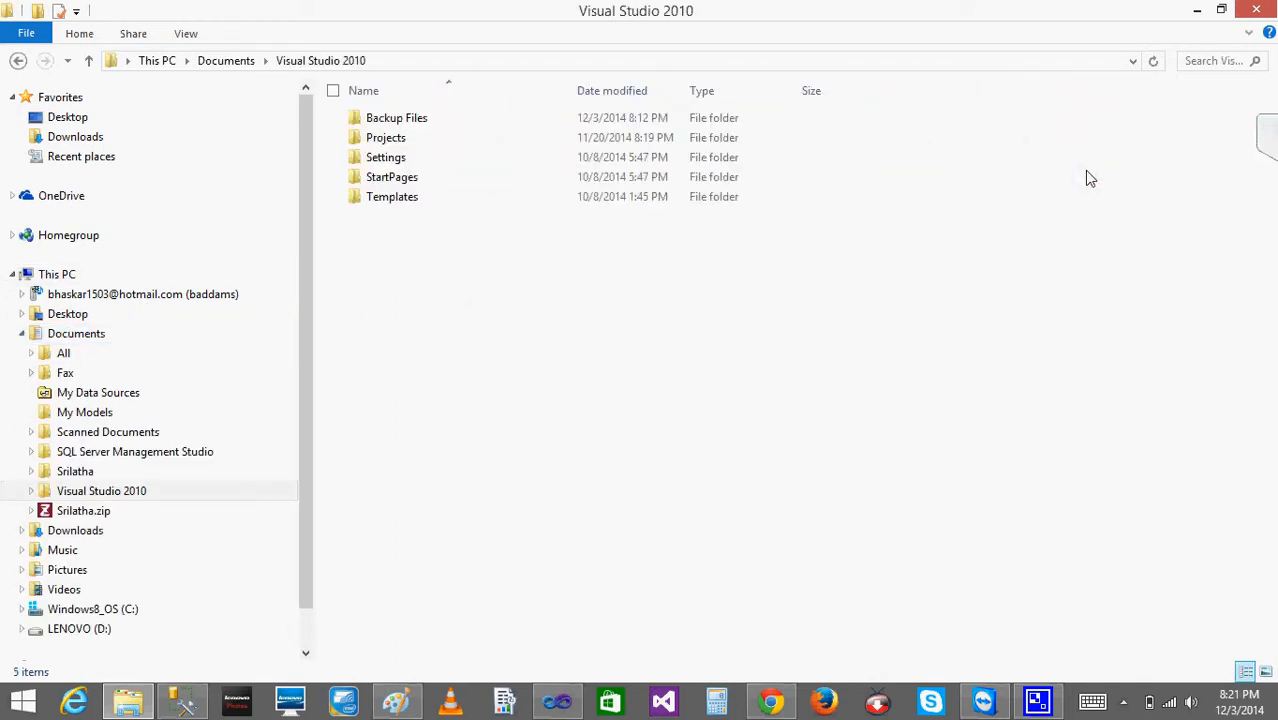
double_click(390, 138)
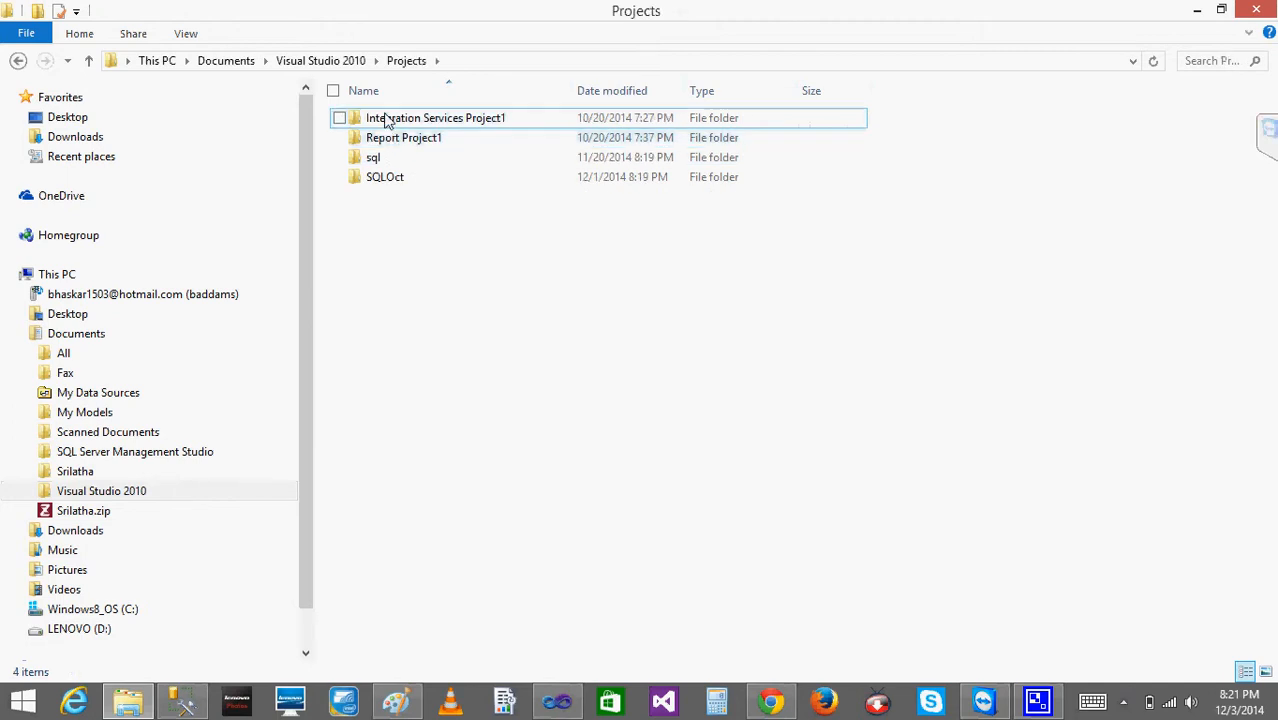
double_click(381, 178)
double_click(384, 140)
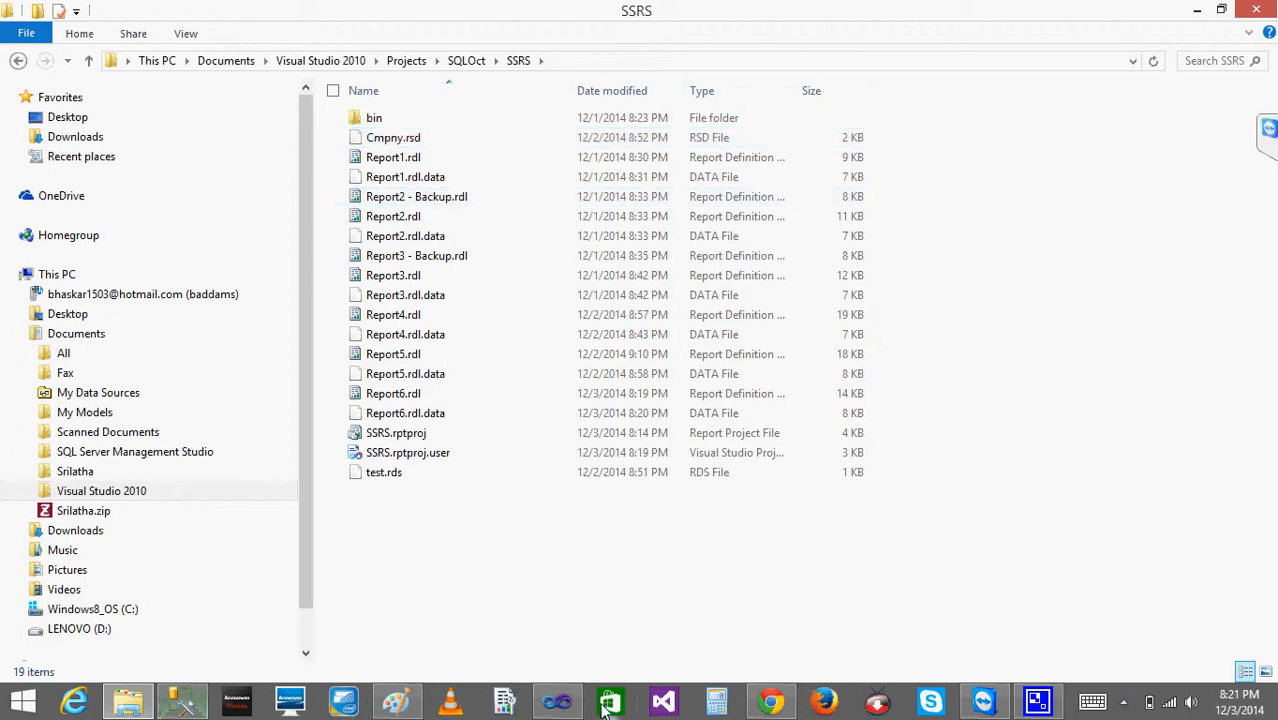
- Examine the Report6.rdl and Report6.rdl.data files in the SSRS folder alongside Report6's preview in Visual Studio
click(557, 702)
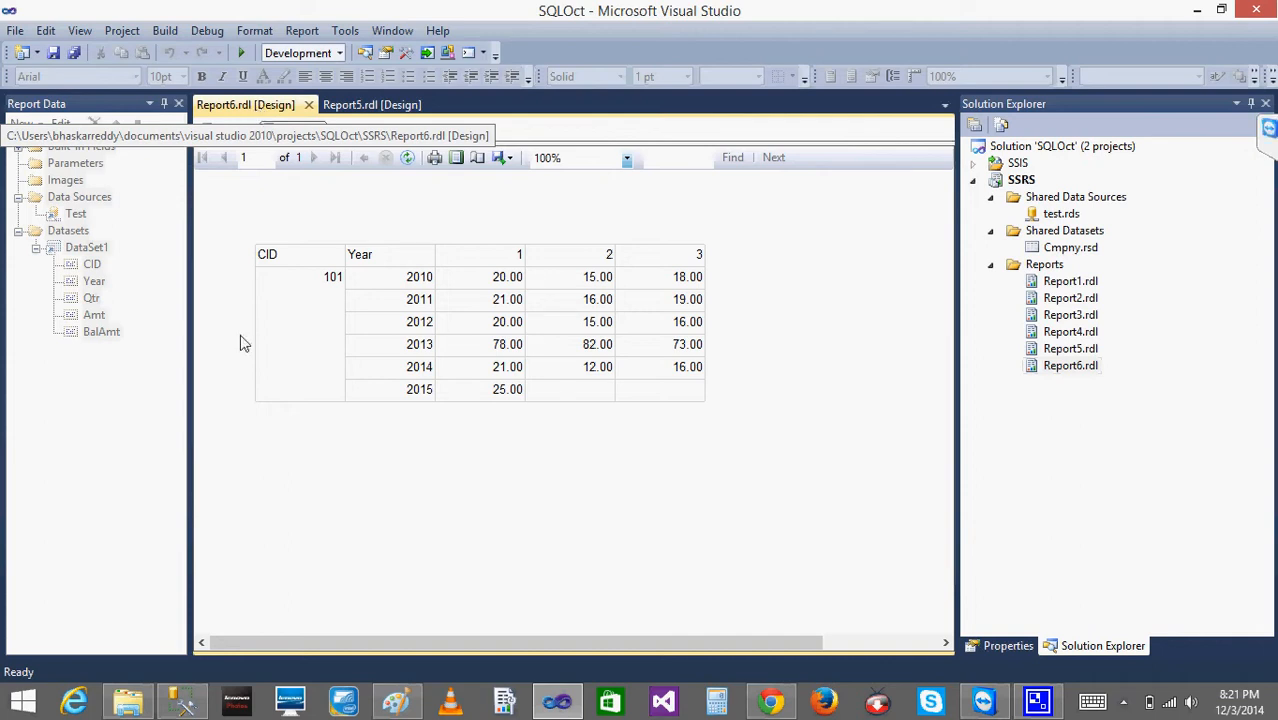
click(127, 705)
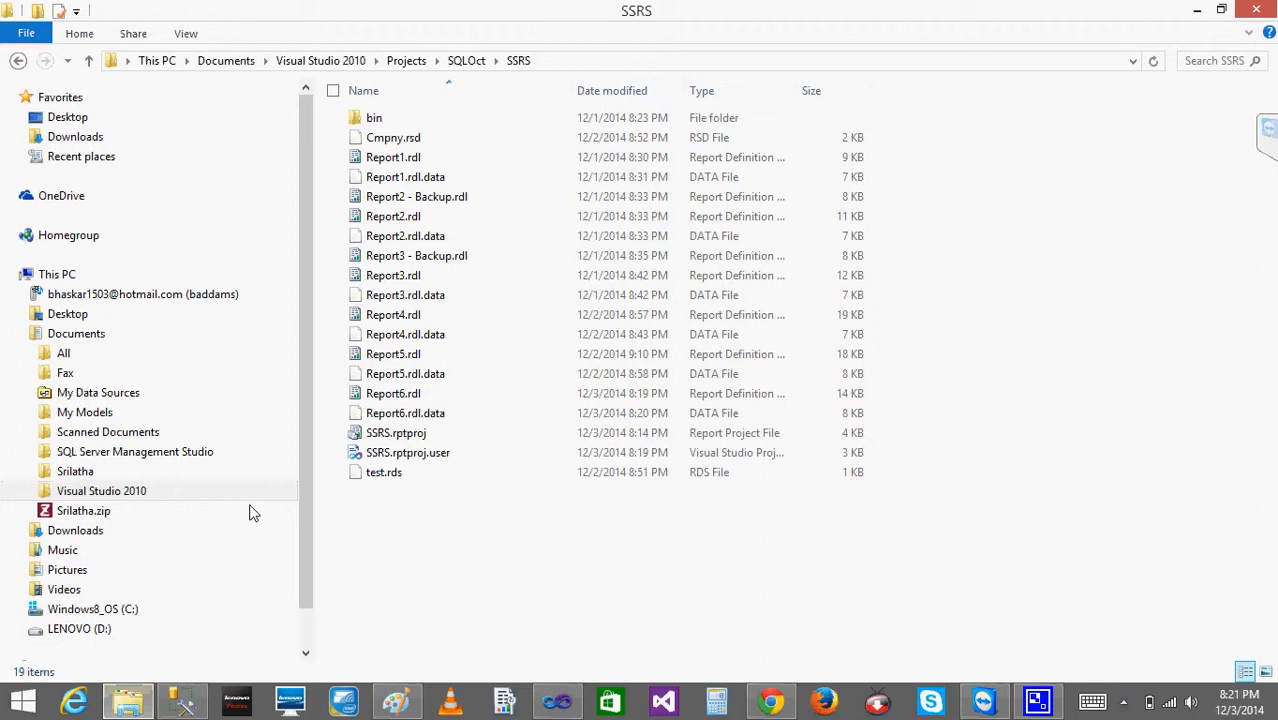
click(395, 394)
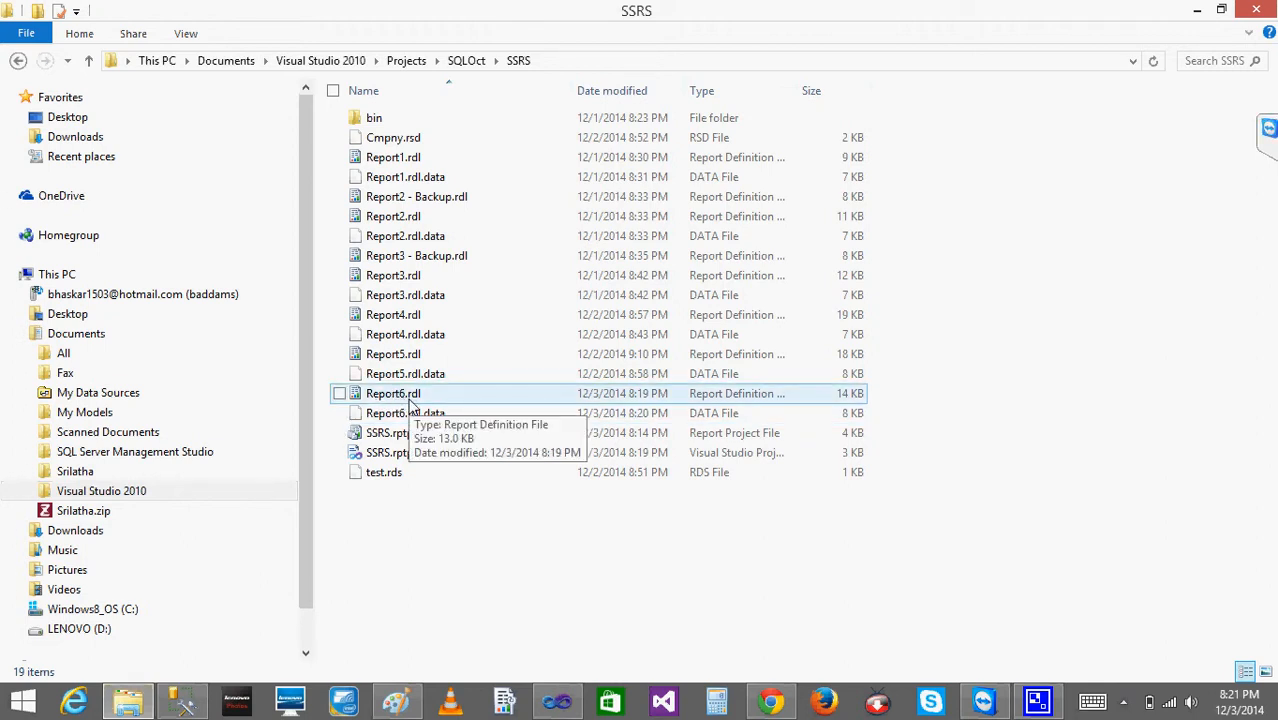
click(392, 414)
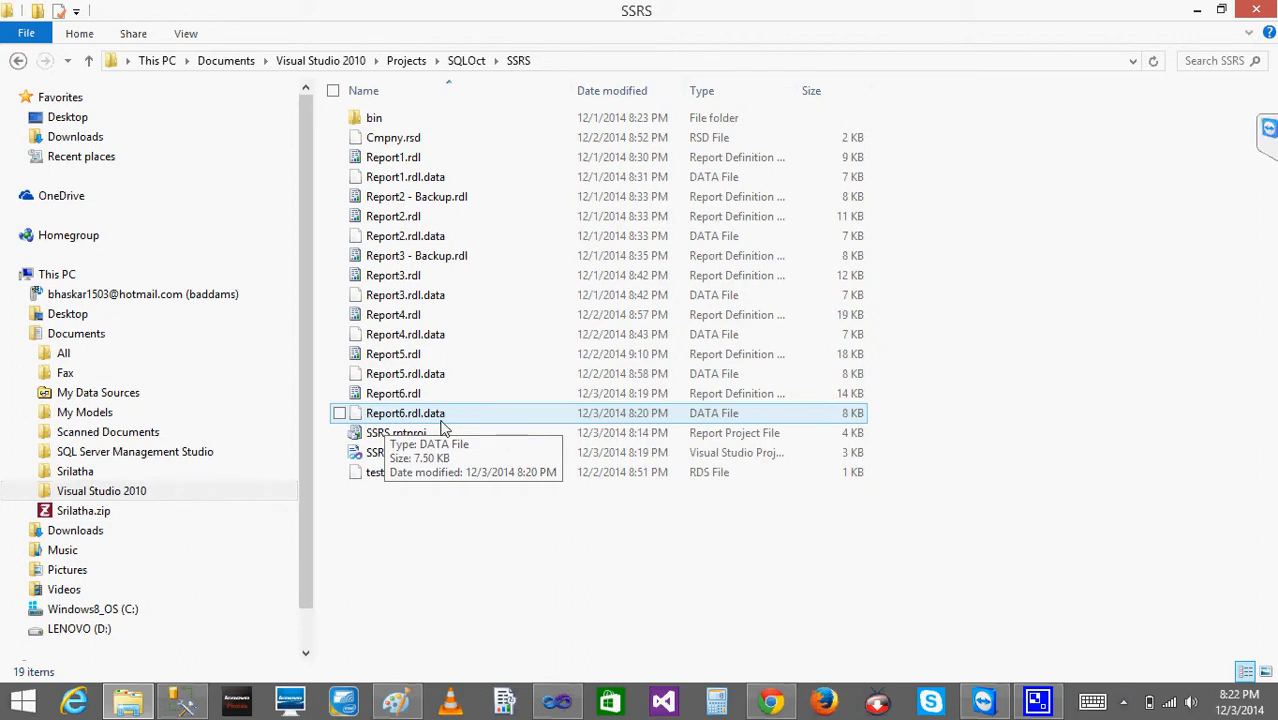
click(556, 700)
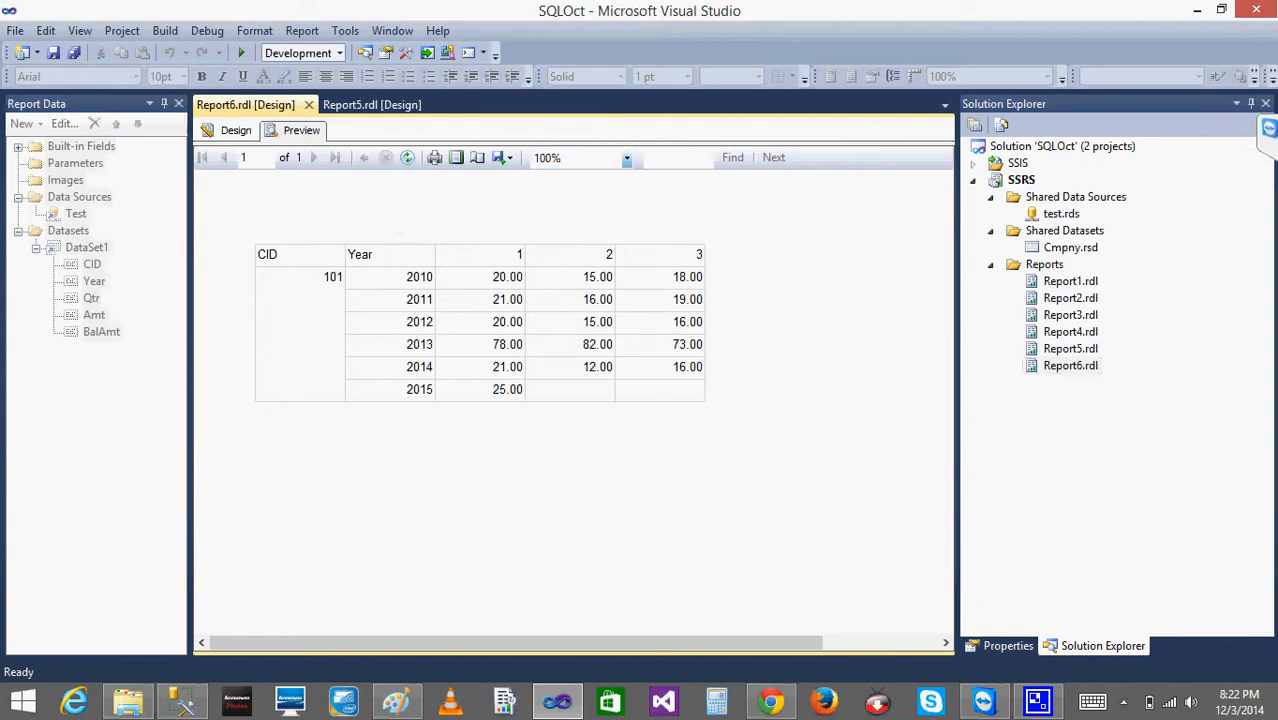
click(127, 705)
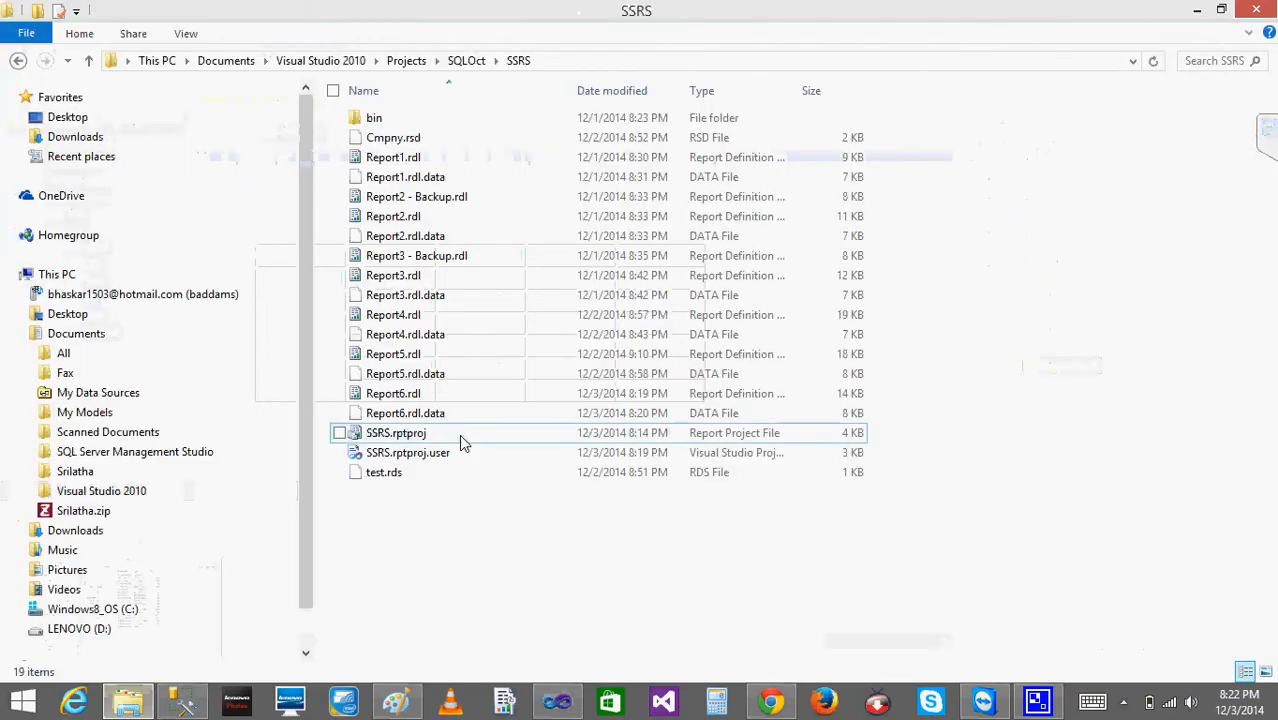
click(425, 434)
click(417, 416)
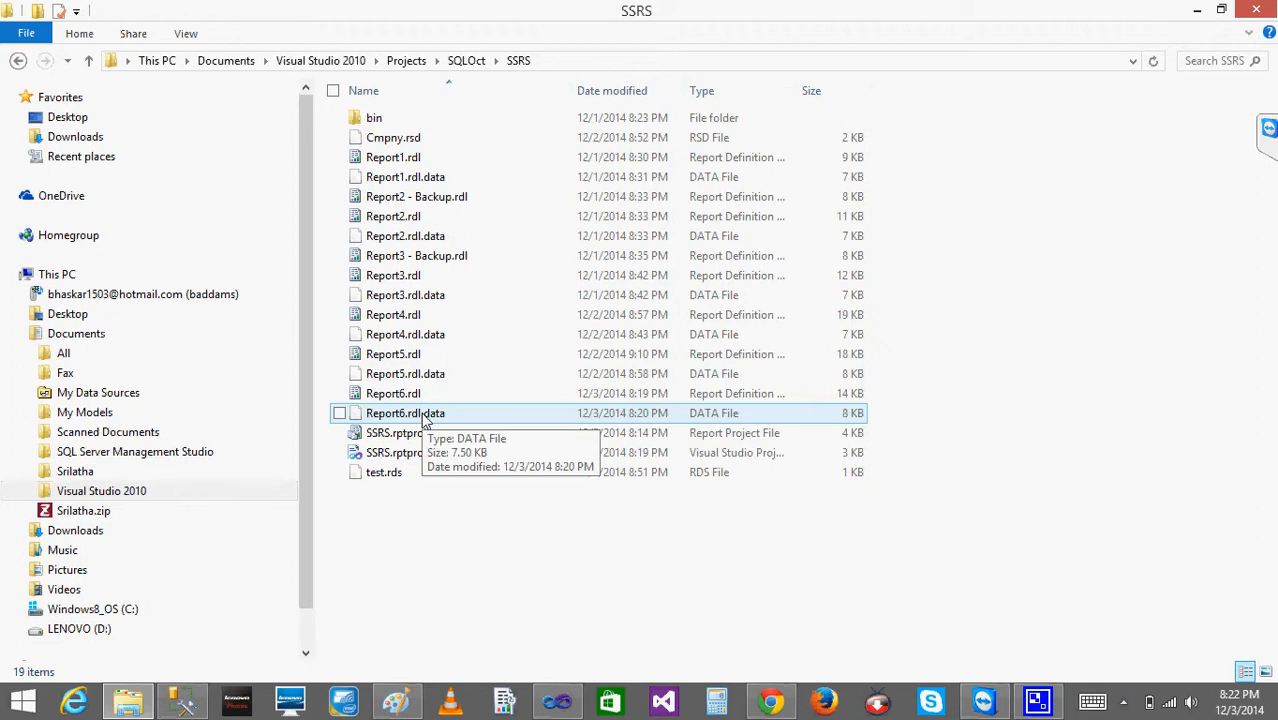
- Switch Report6 to design view and back to preview in Visual Studio, and check Report6.rdl.data's modified date in File Explorer
click(571, 708)
click(230, 130)
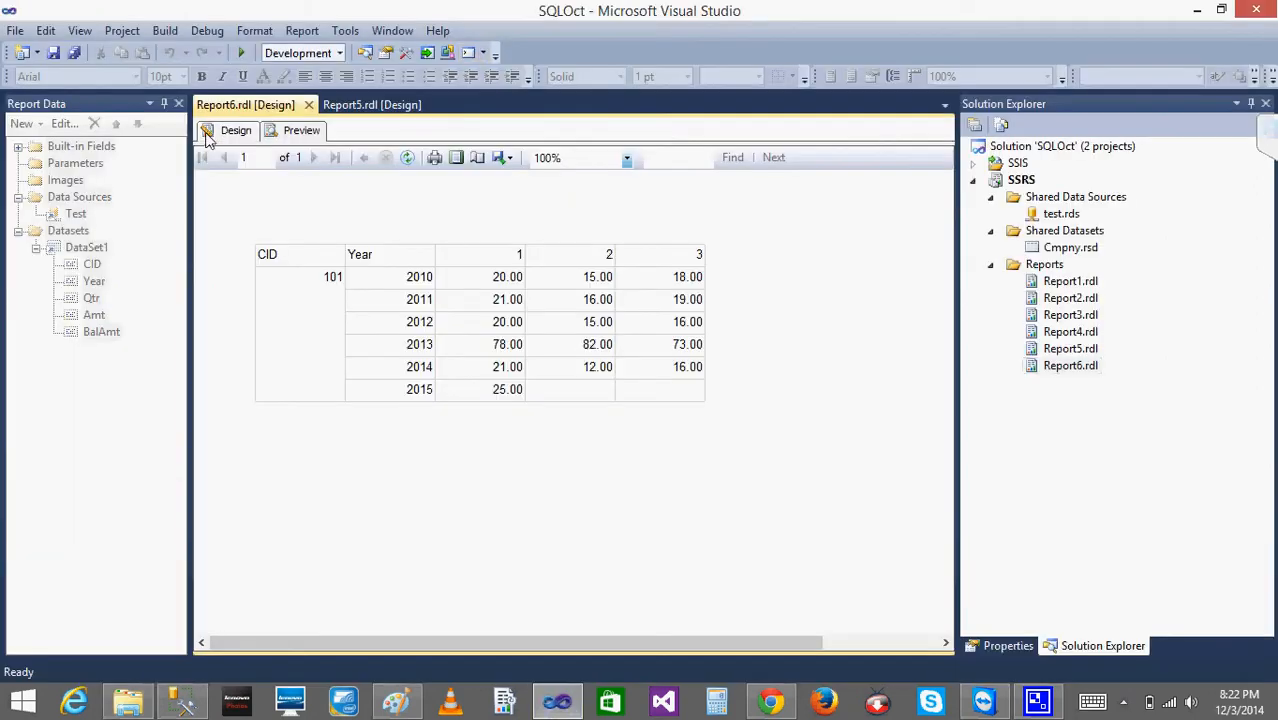
click(302, 131)
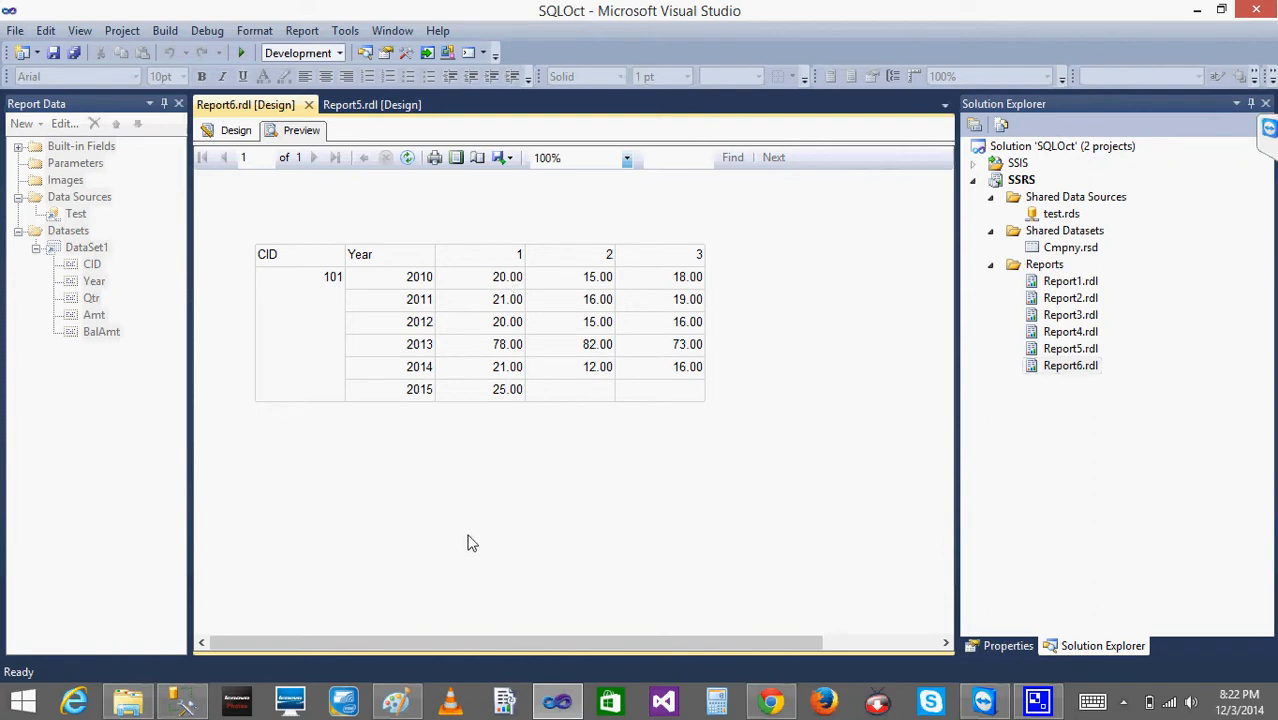
click(190, 708)
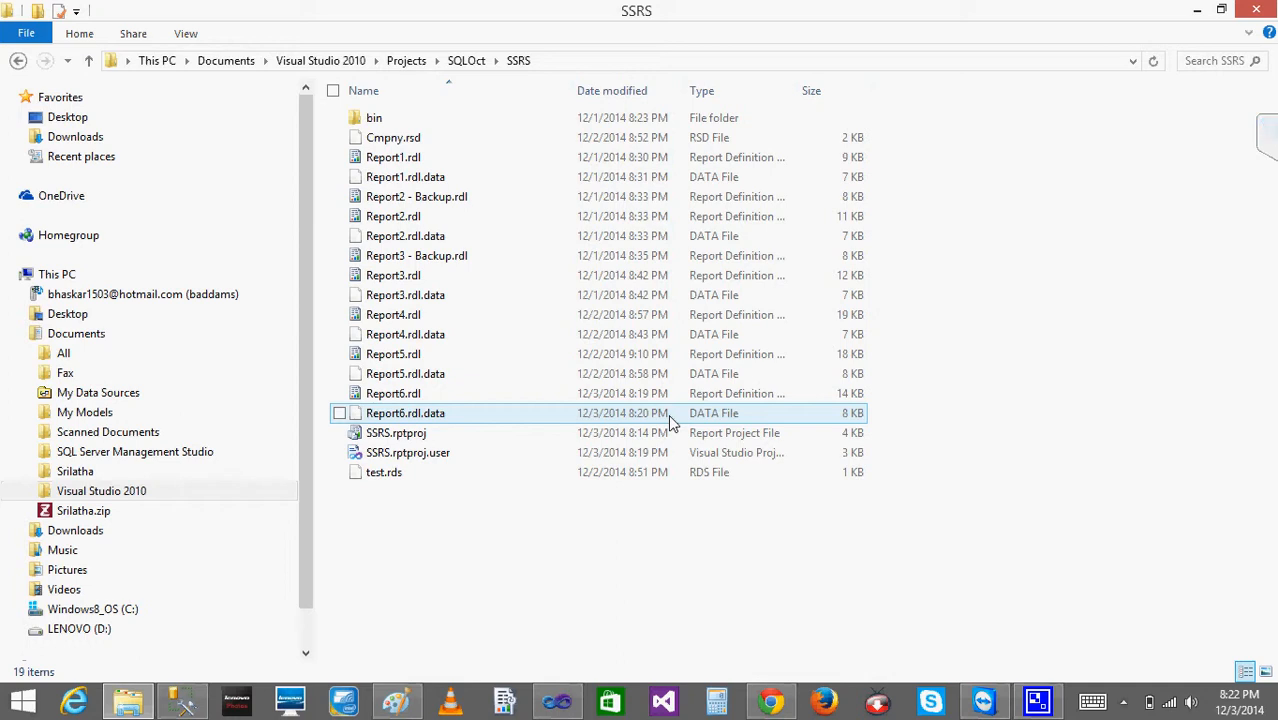
- Refresh Report6's preview in Visual Studio to reload the source data, and recheck Report6.rdl.data's modified date in File Explorer
click(553, 706)
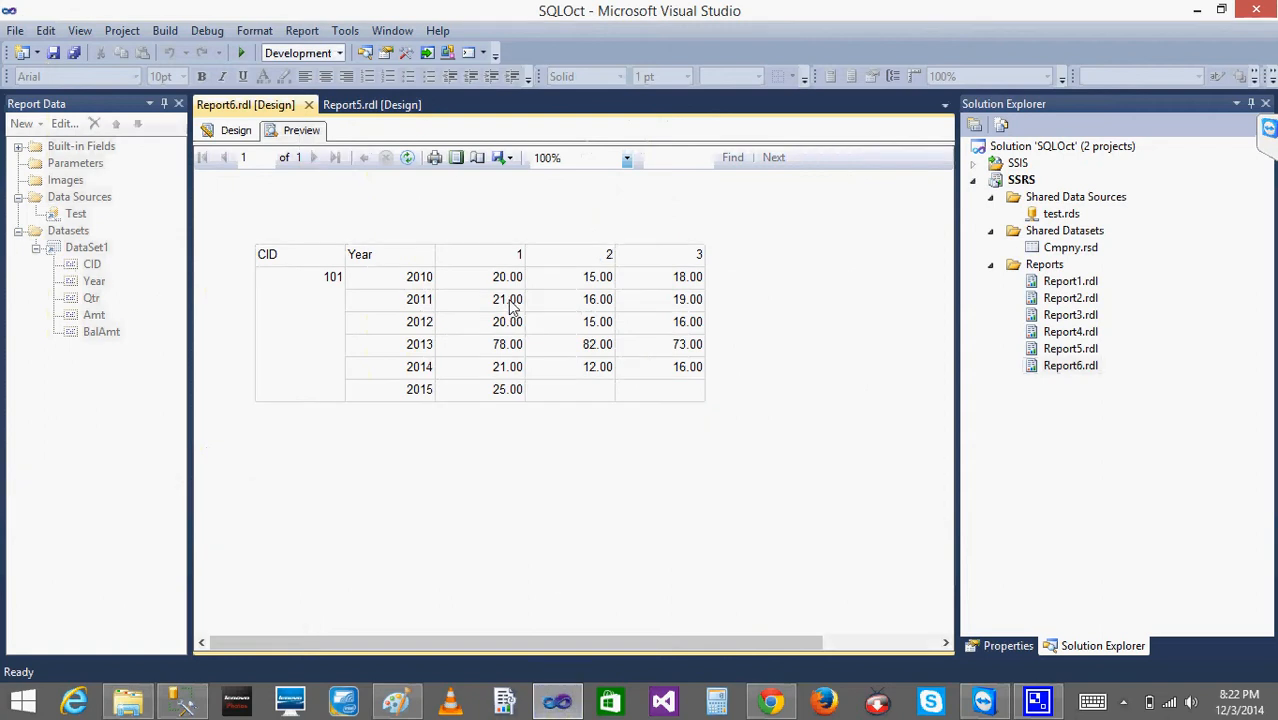
click(407, 160)
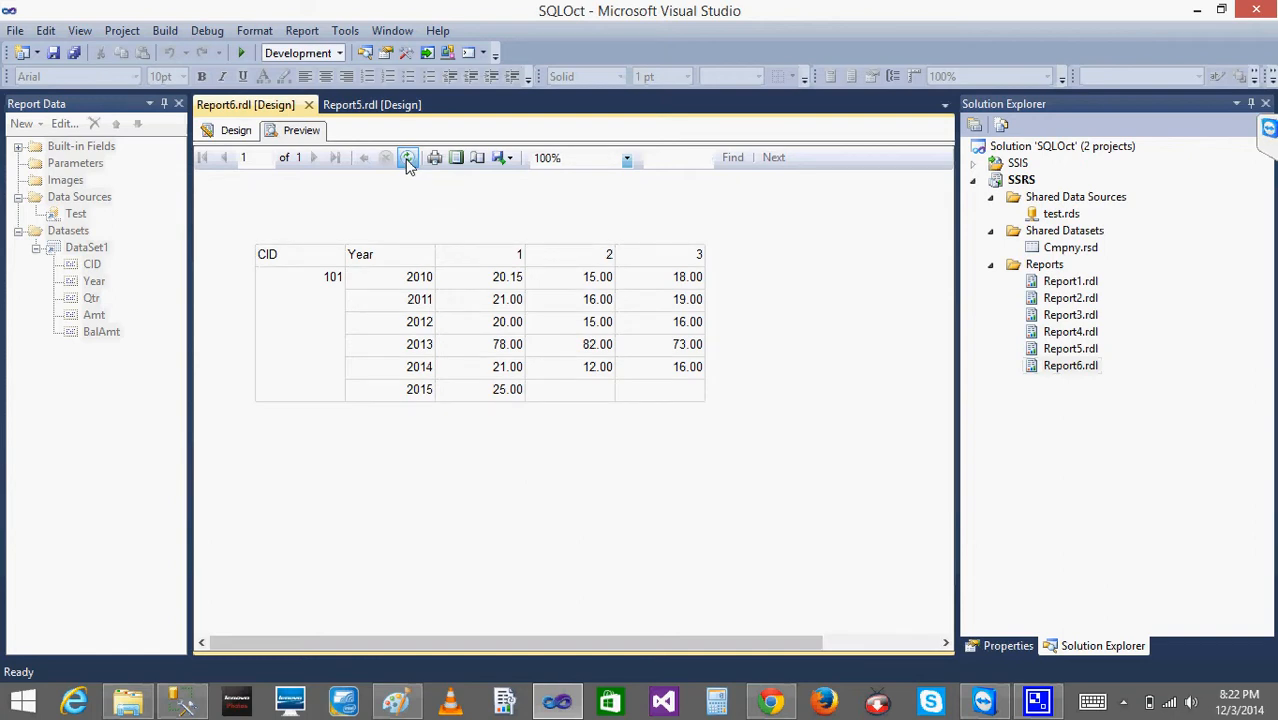
click(407, 160)
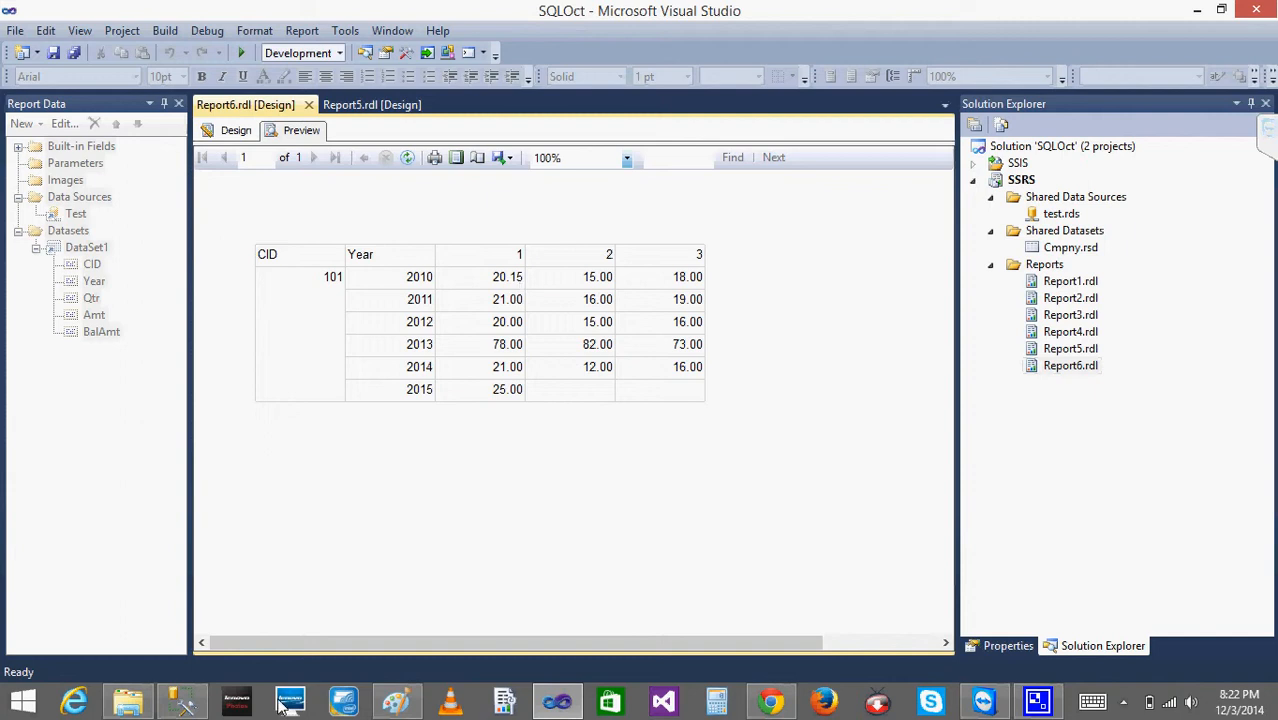
click(127, 702)
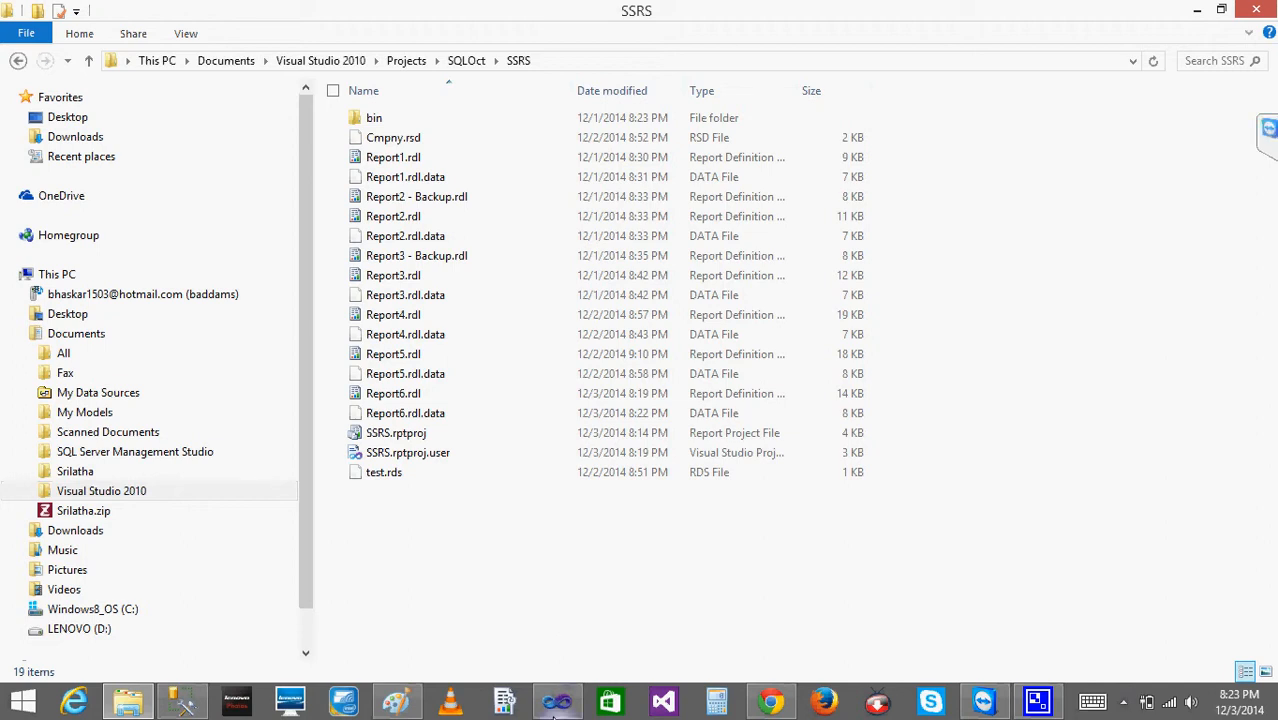
click(557, 703)
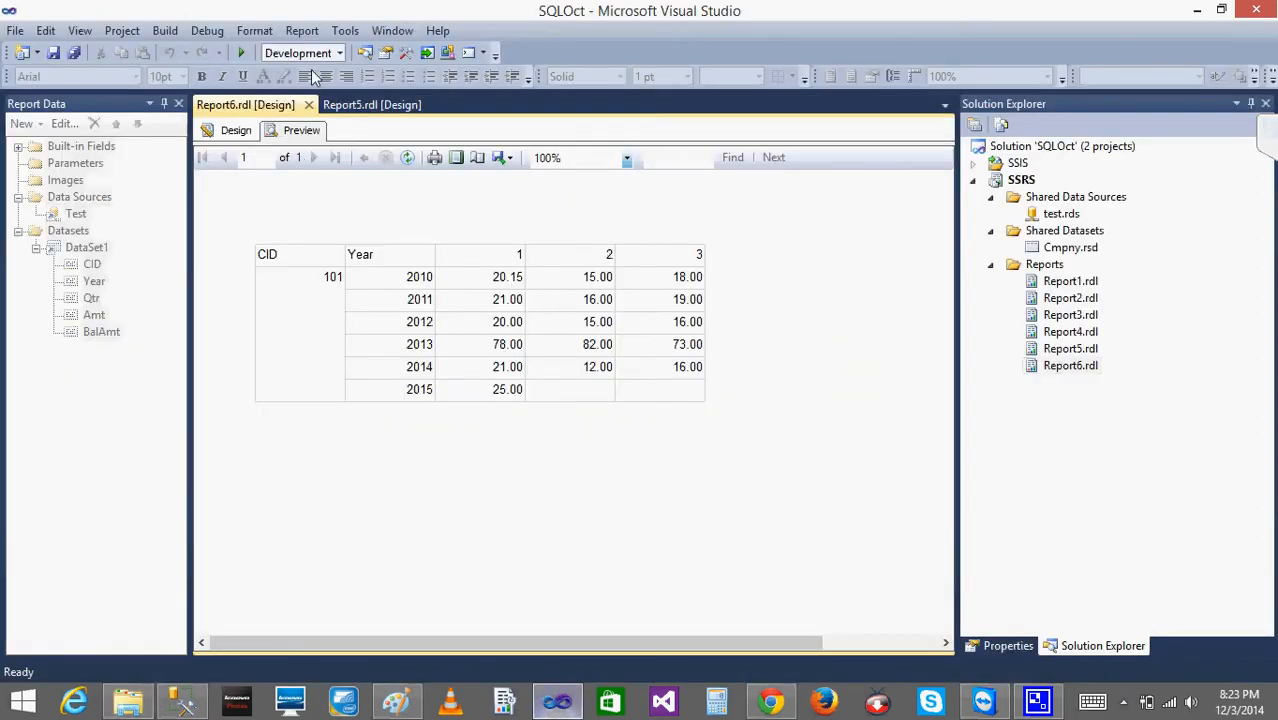
- Review the Number formatting options, including the negative number styles, of the [Sum(Amt)] text box in Report6's design
click(403, 162)
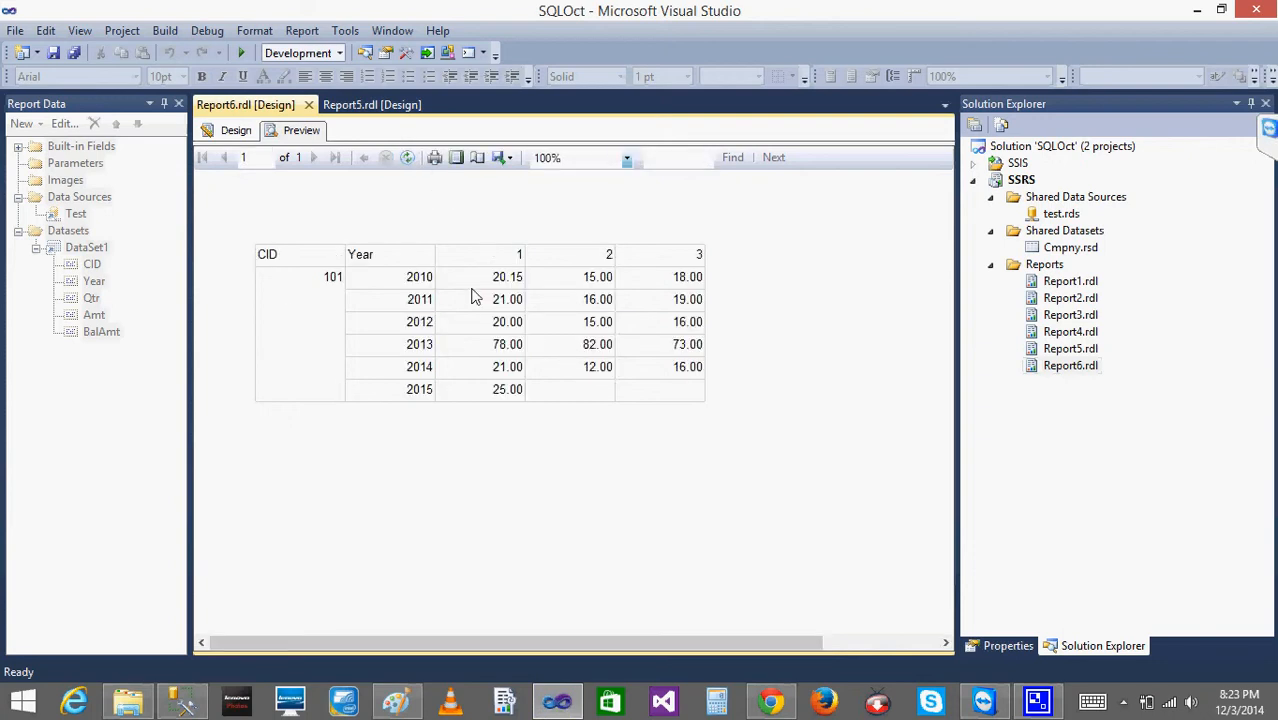
click(235, 130)
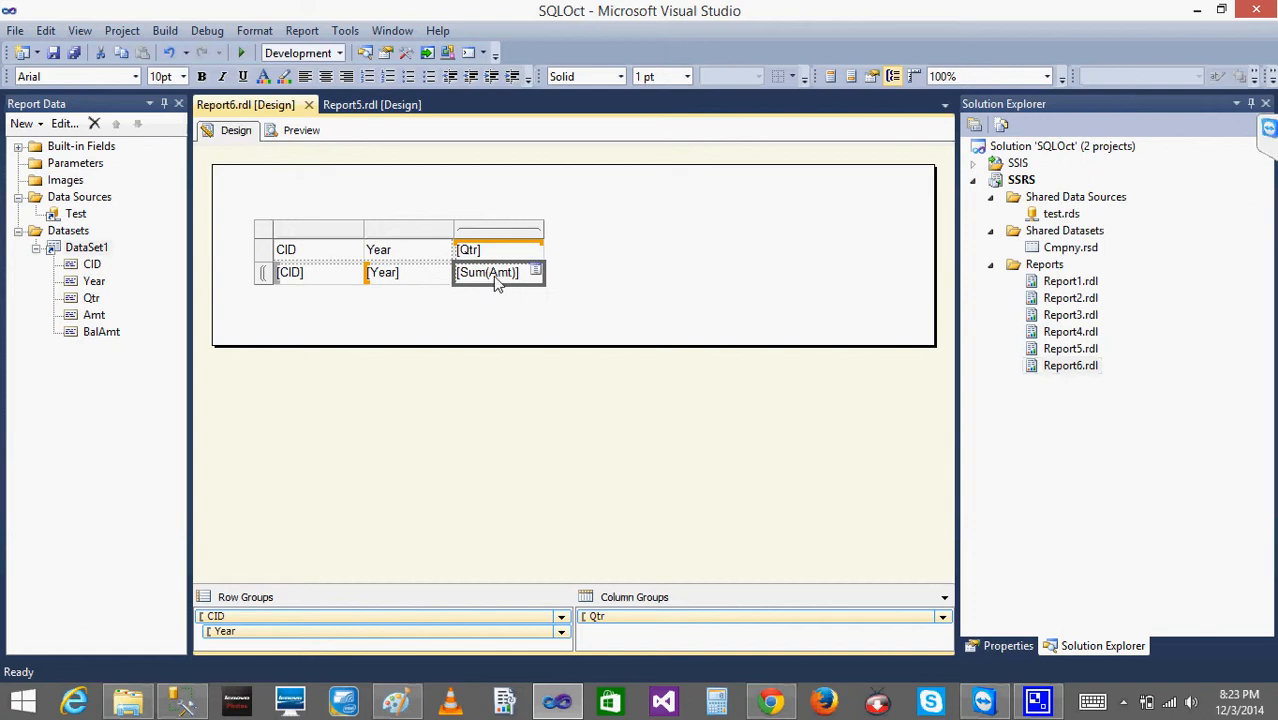
right_click(497, 285)
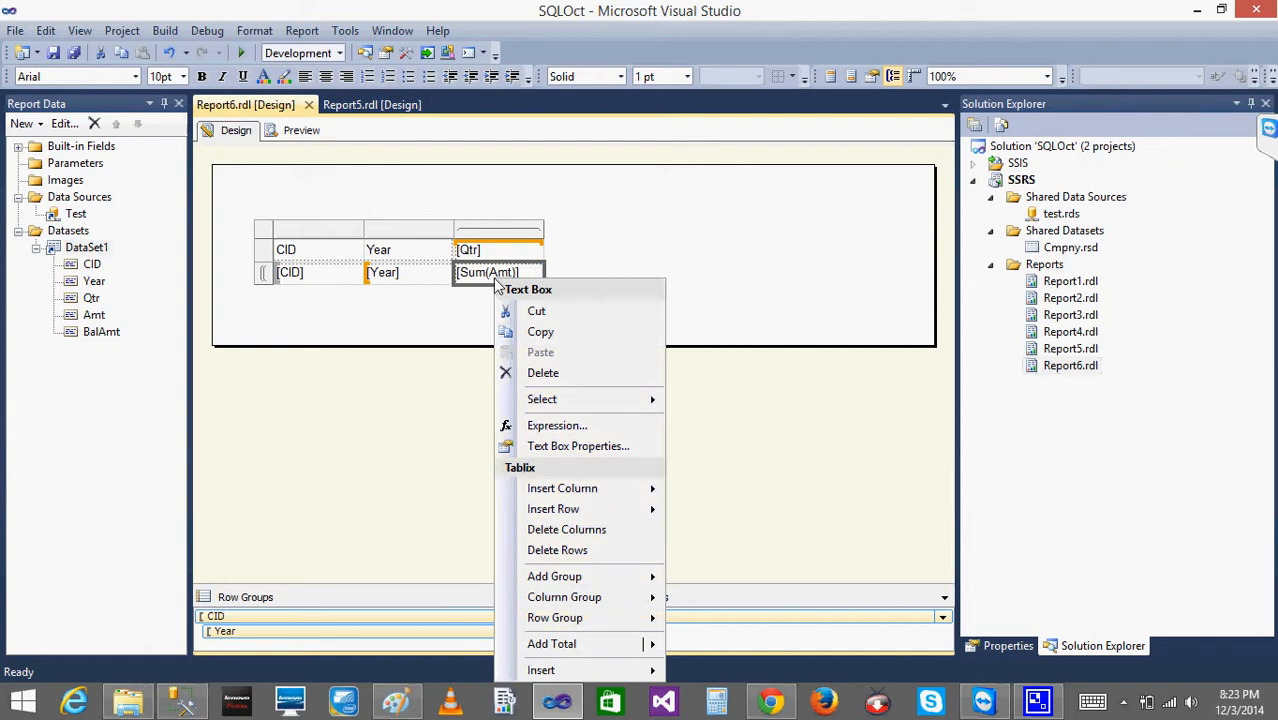
click(615, 450)
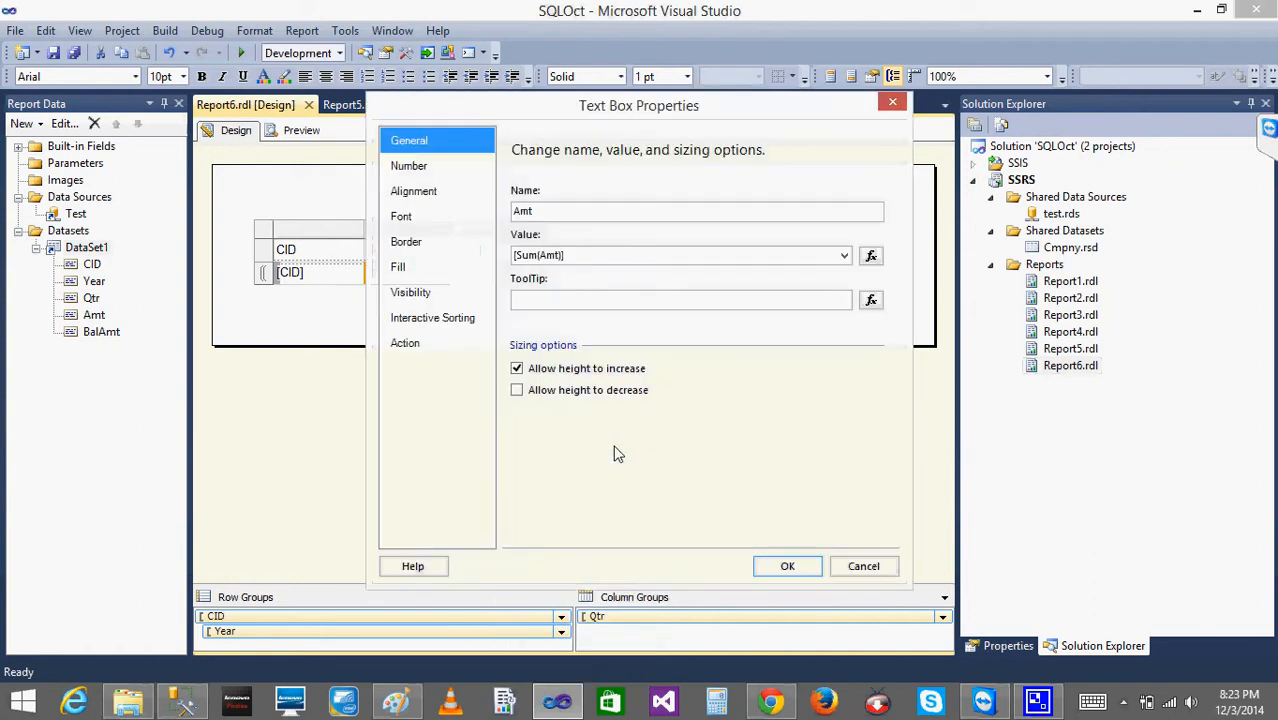
click(434, 168)
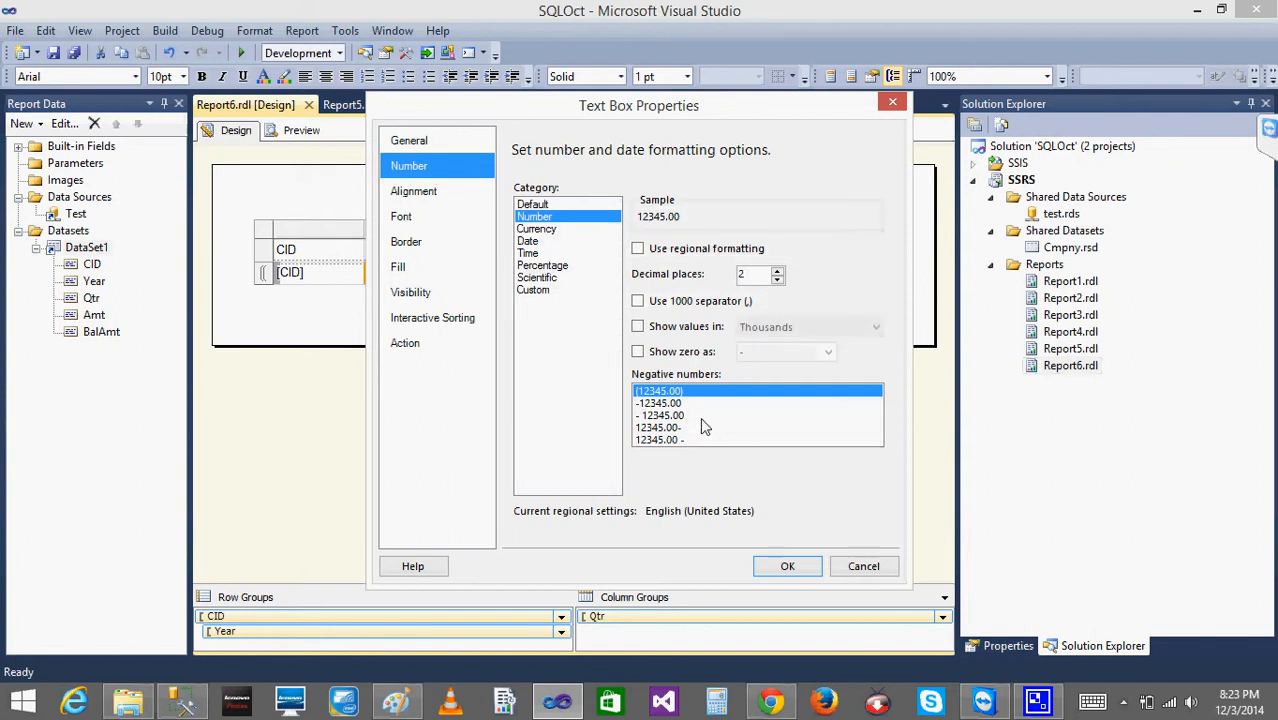
click(855, 570)
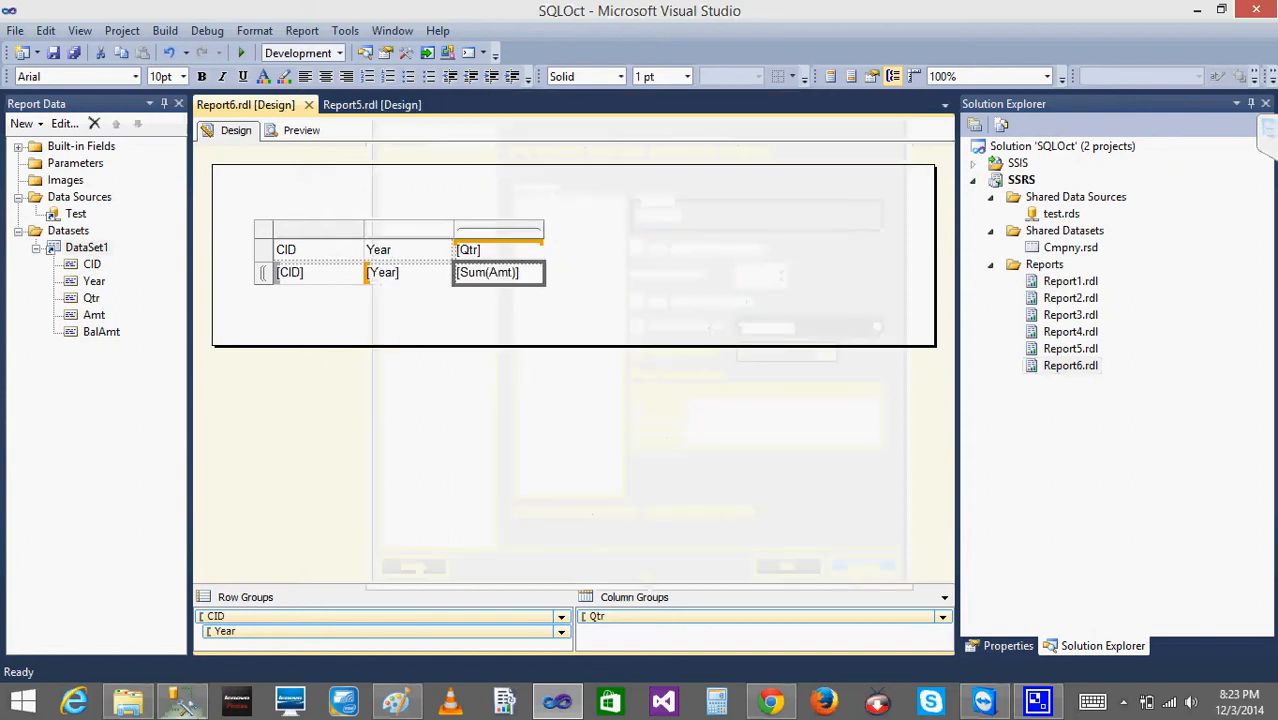
- In SQL Server Management Studio, set Amt to -15.0000 for 2010 Qtr 2 in dbo.Cmpny and rerun the SELECT query
click(184, 704)
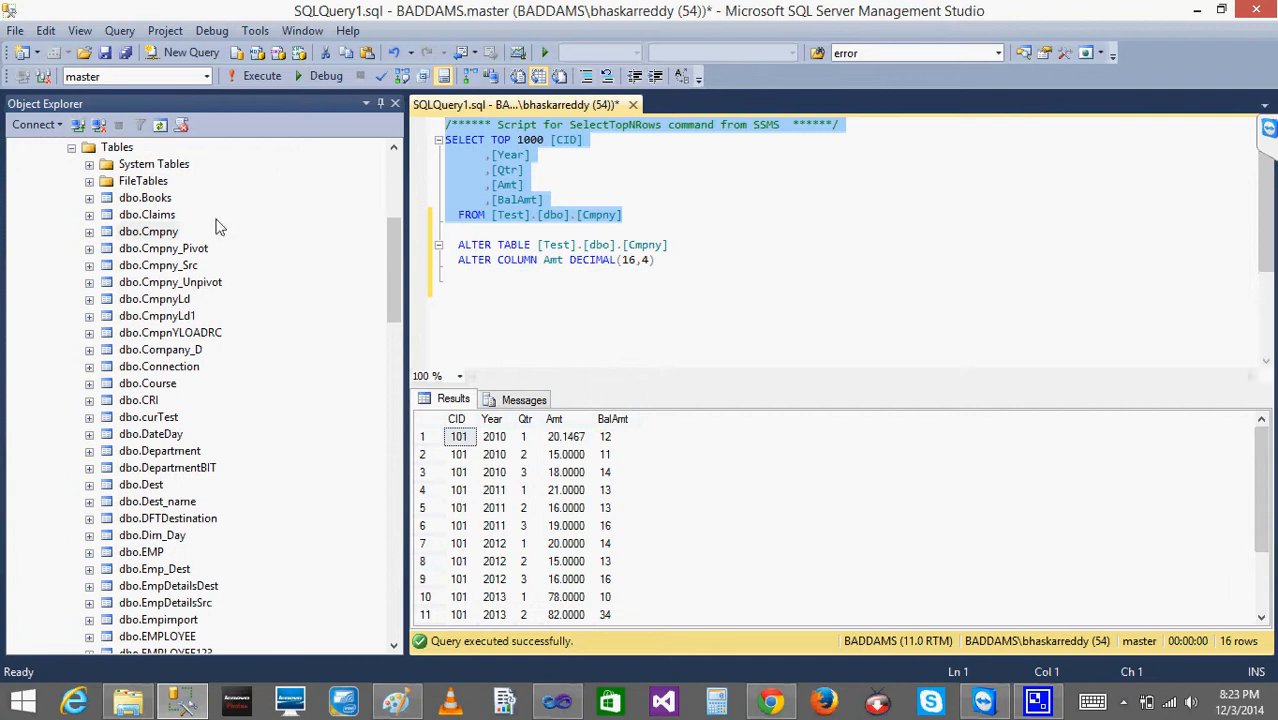
click(152, 234)
right_click(155, 235)
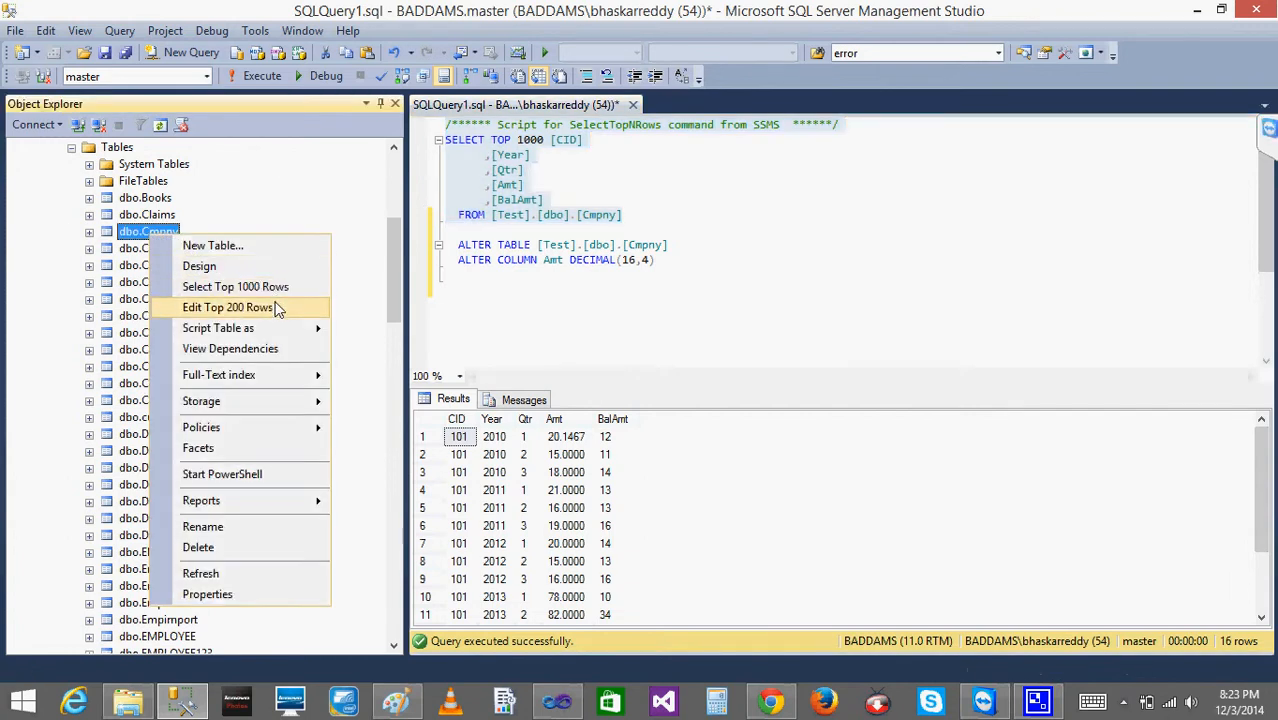
click(277, 309)
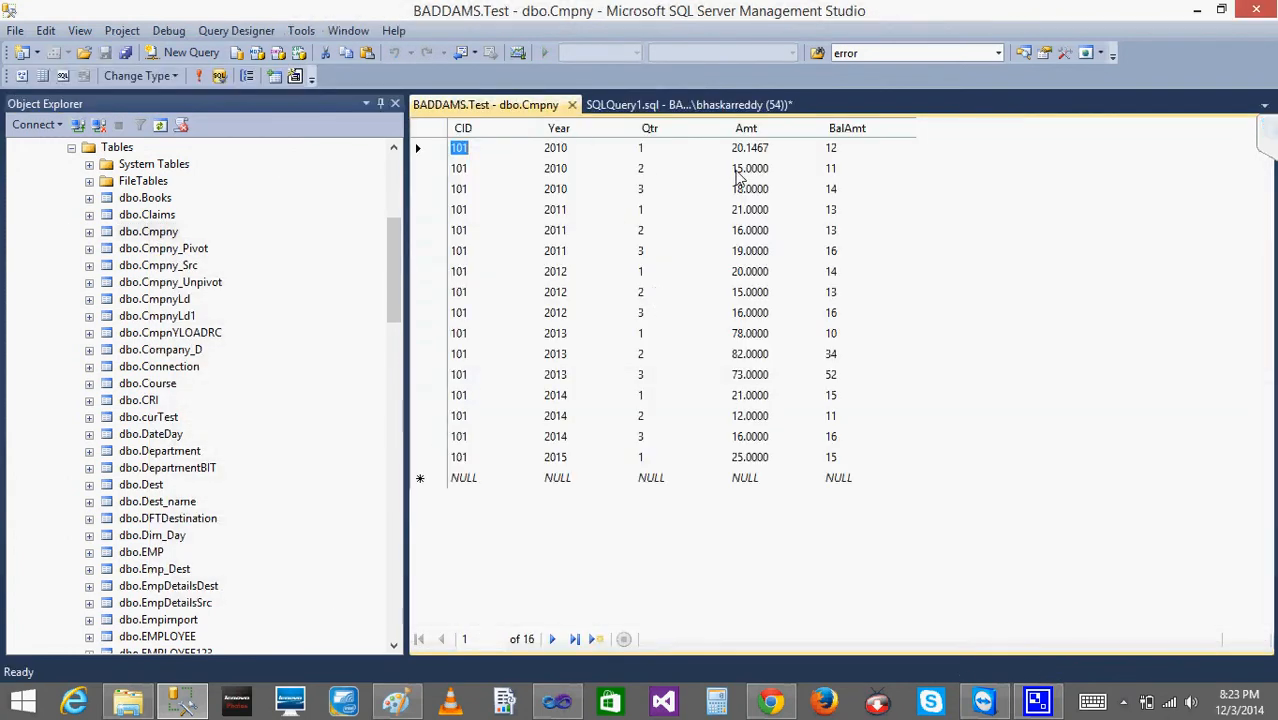
click(737, 176)
click(737, 176)
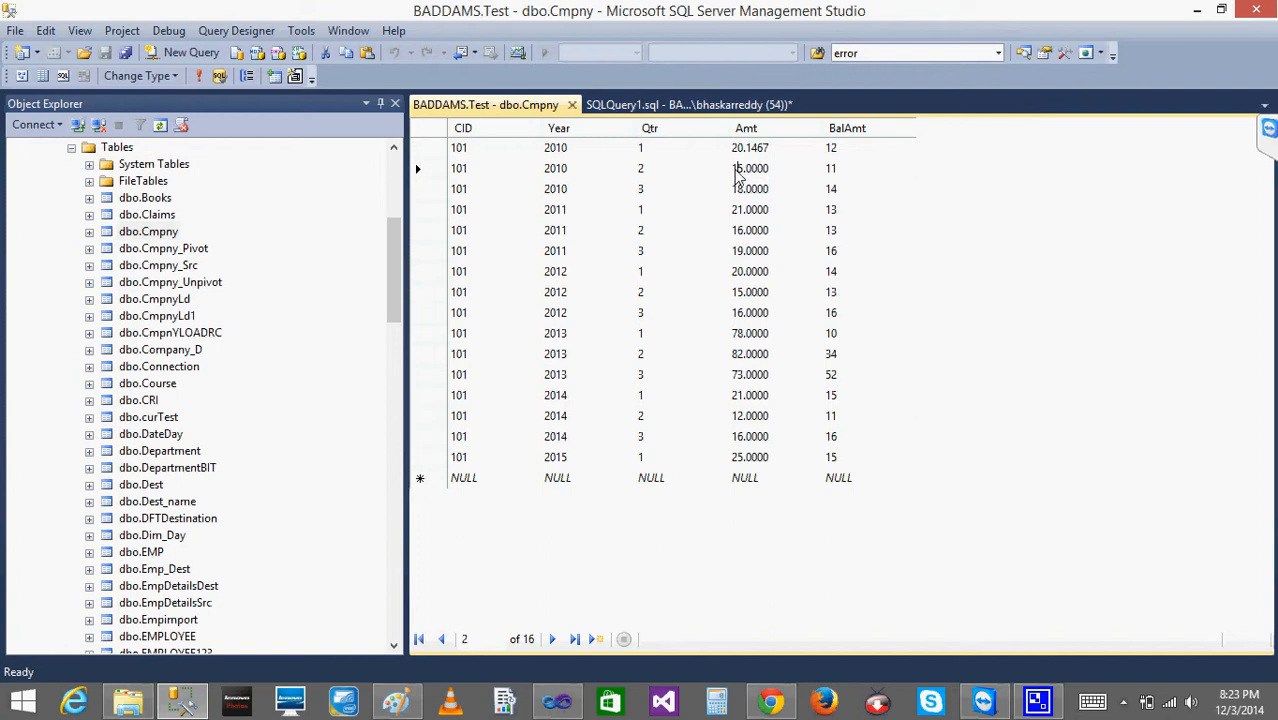
text(-)
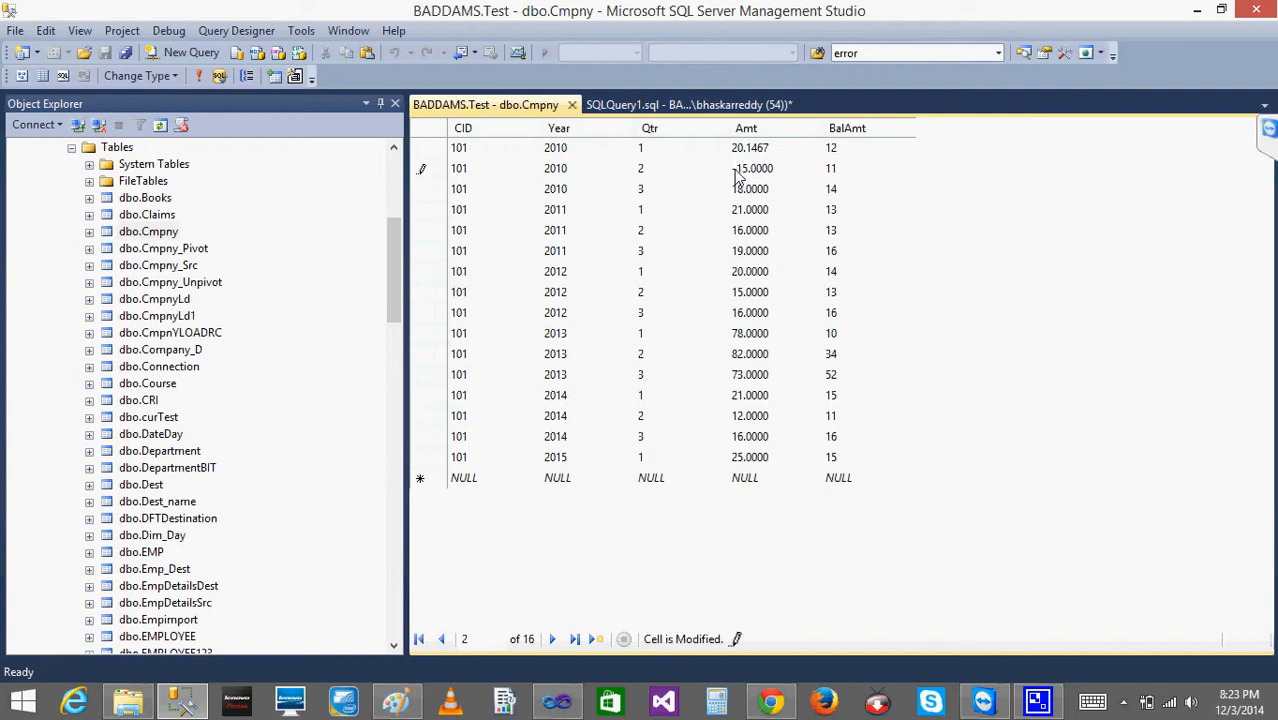
click(573, 106)
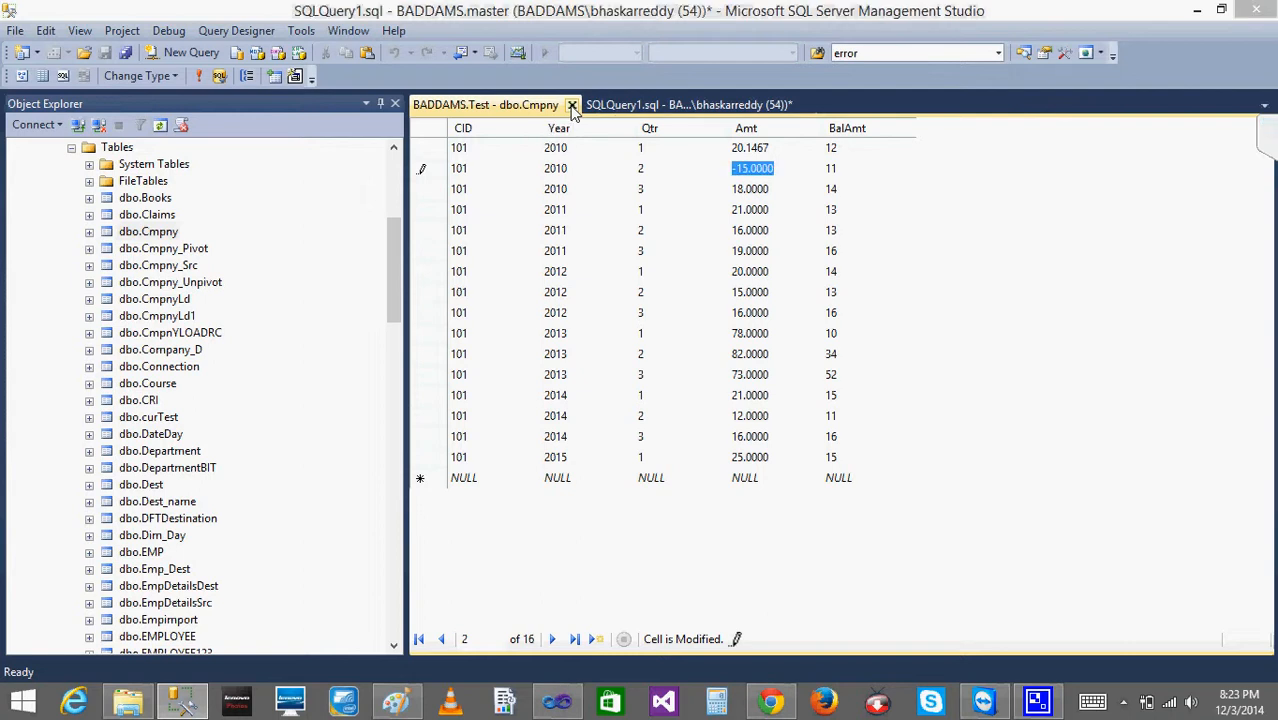
click(258, 76)
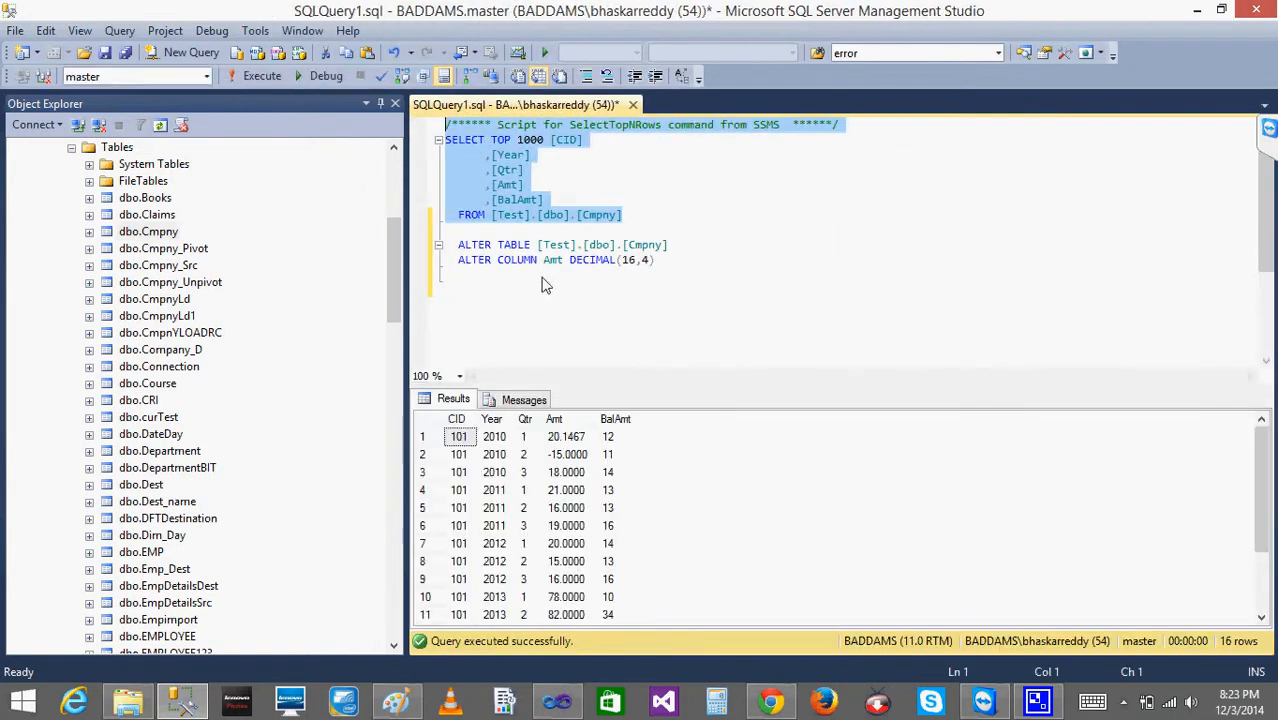
- In Visual Studio, preview Report6 and refresh it to reload the source data
click(557, 703)
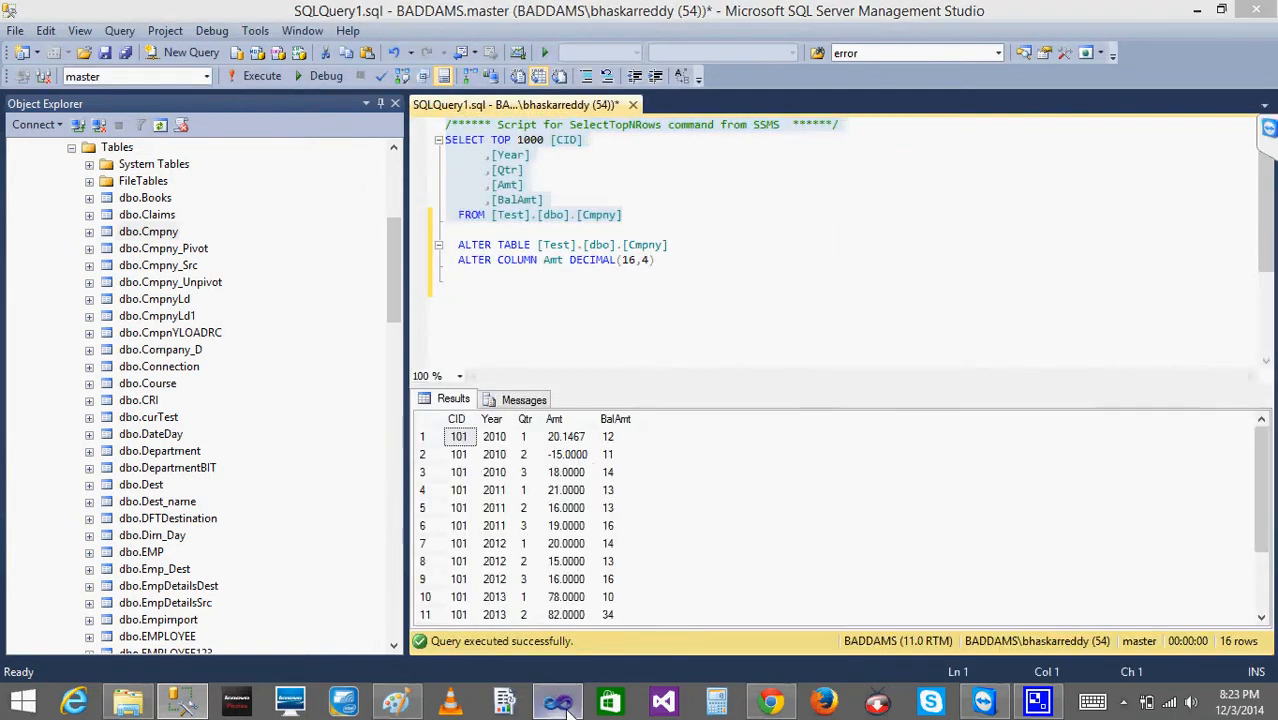
click(301, 130)
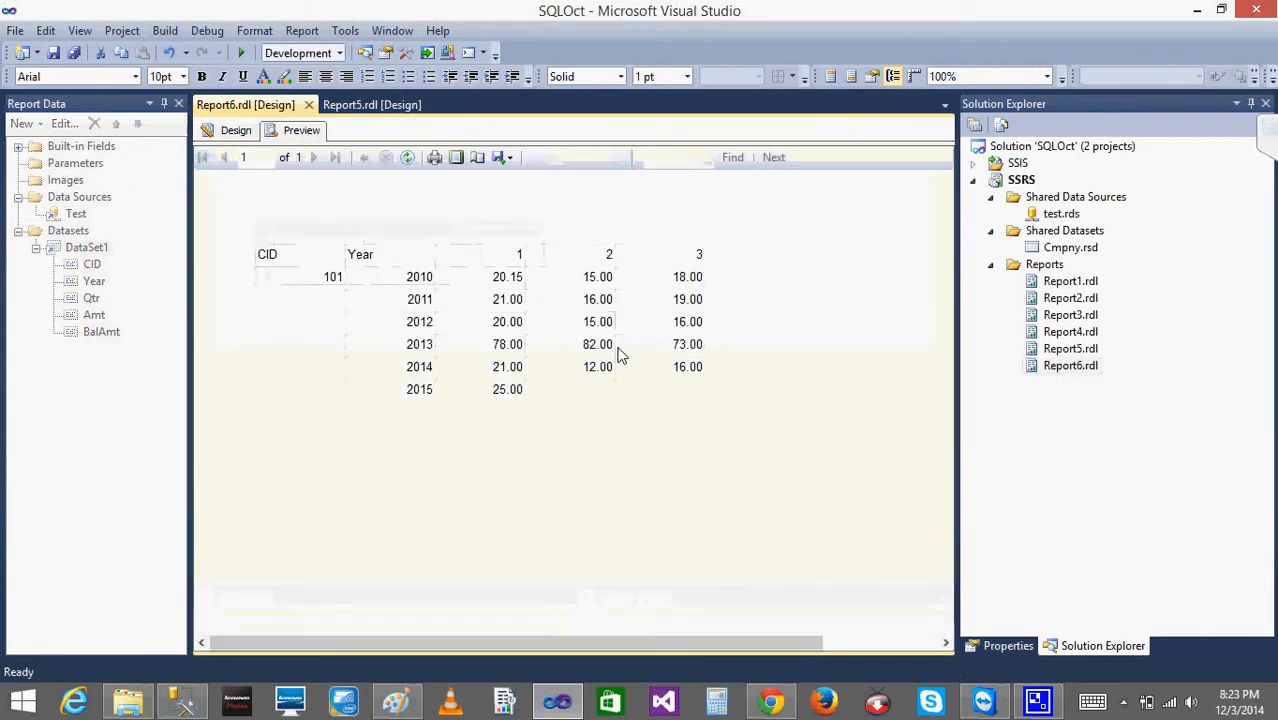
click(410, 157)
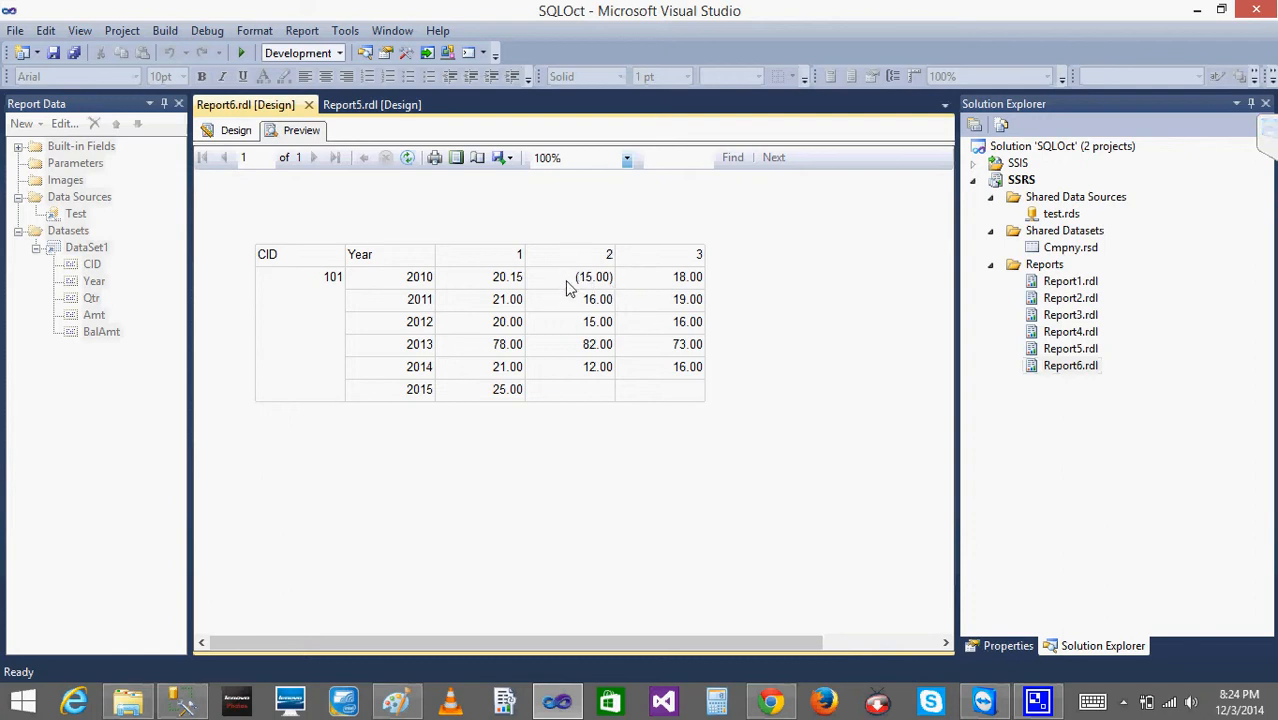
- Try the Currency format with the £ English (United Kingdom) symbol on the [Sum(Amt)] text box, view its alignment options, and discard the changes
click(224, 138)
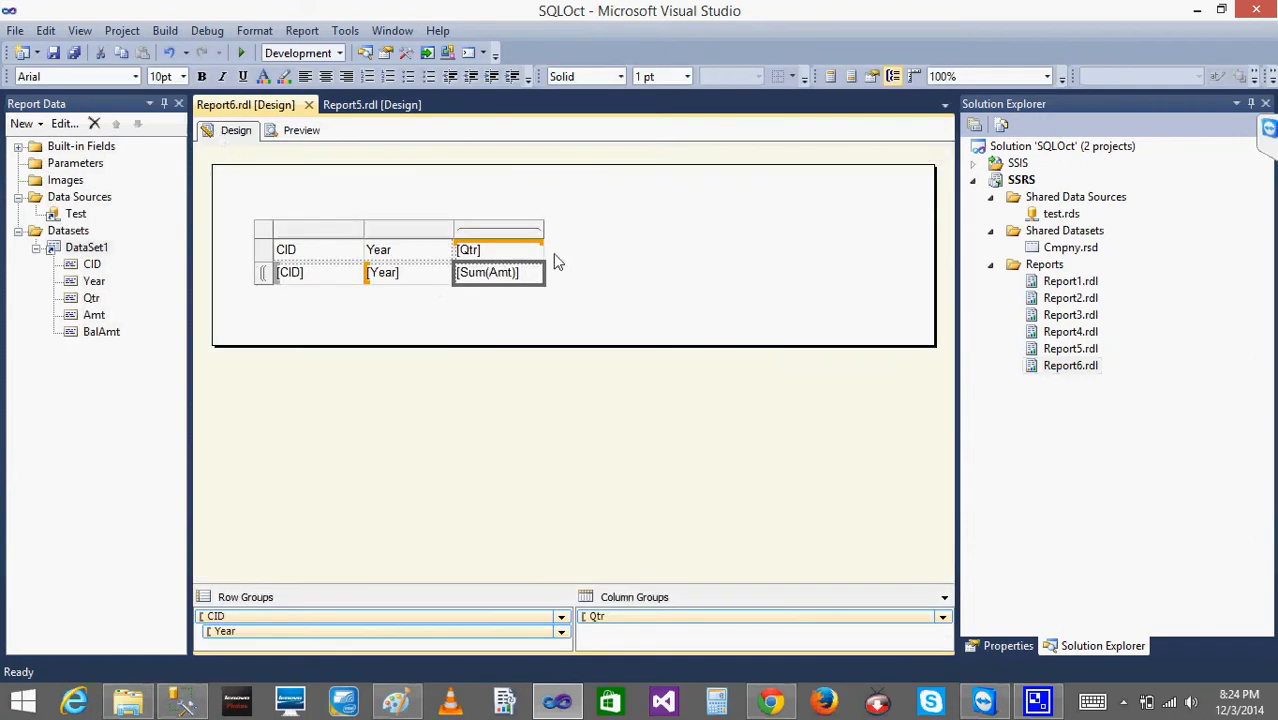
right_click(503, 284)
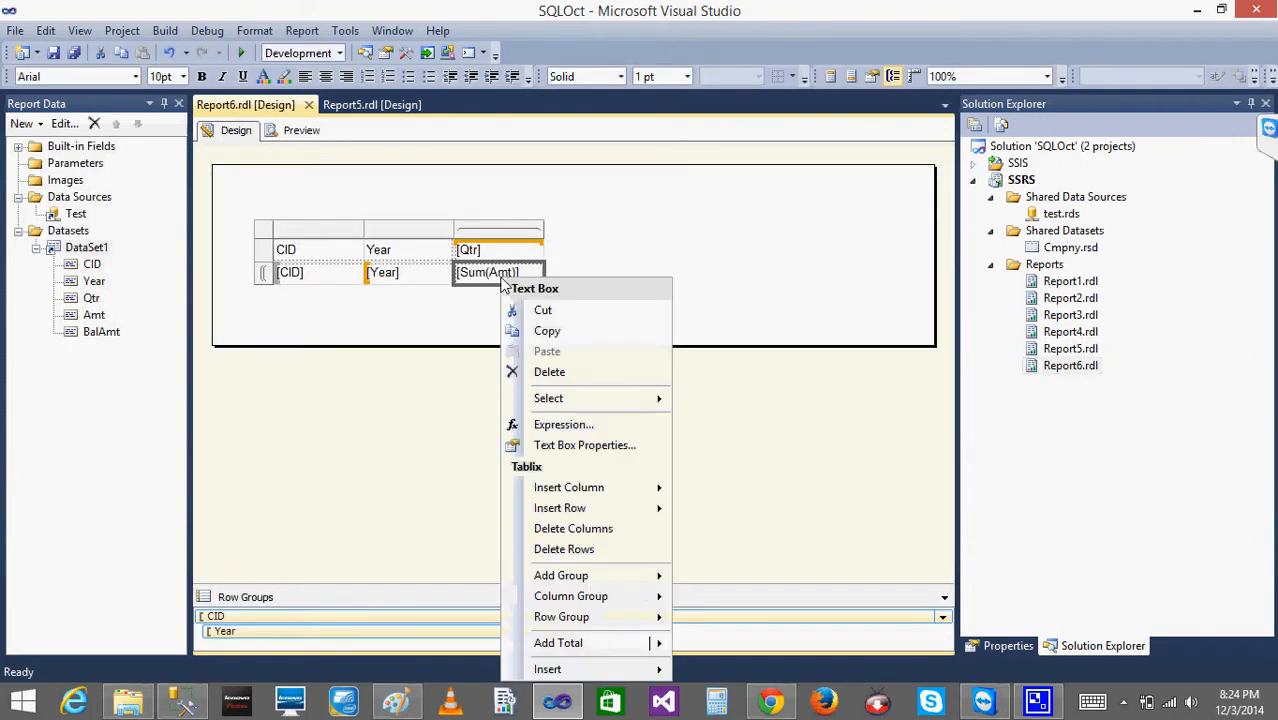
click(613, 450)
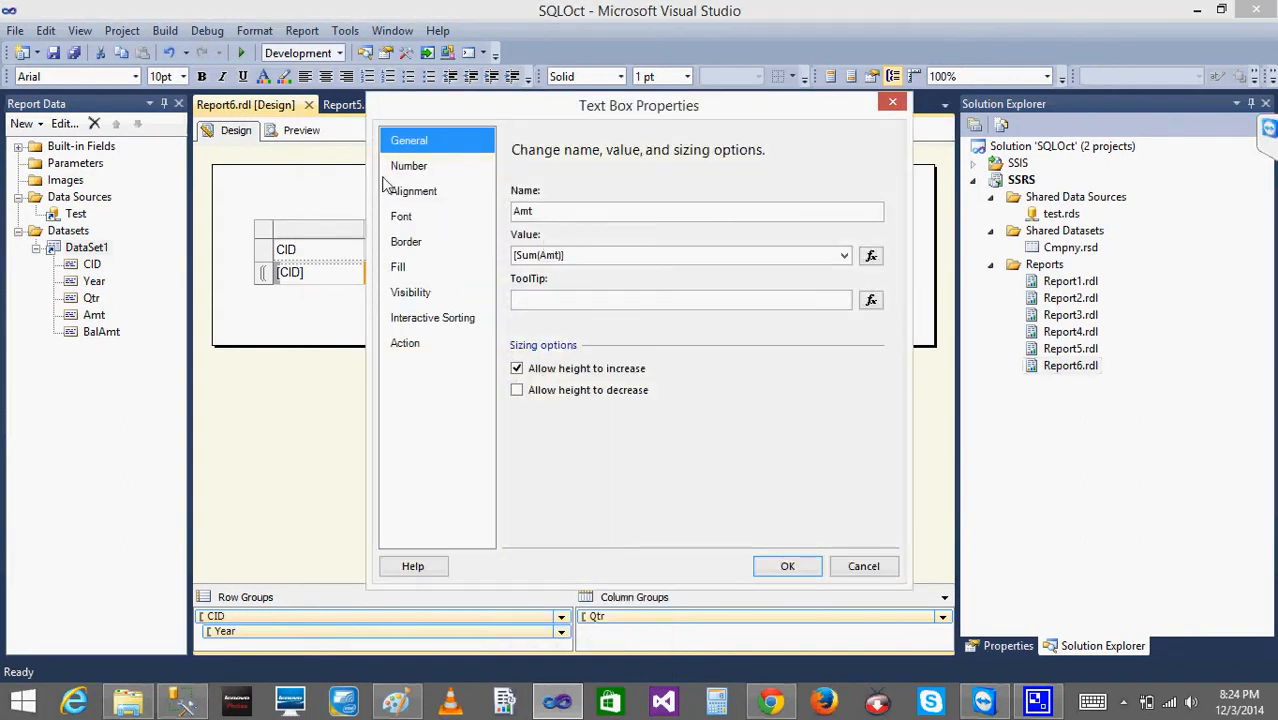
click(410, 168)
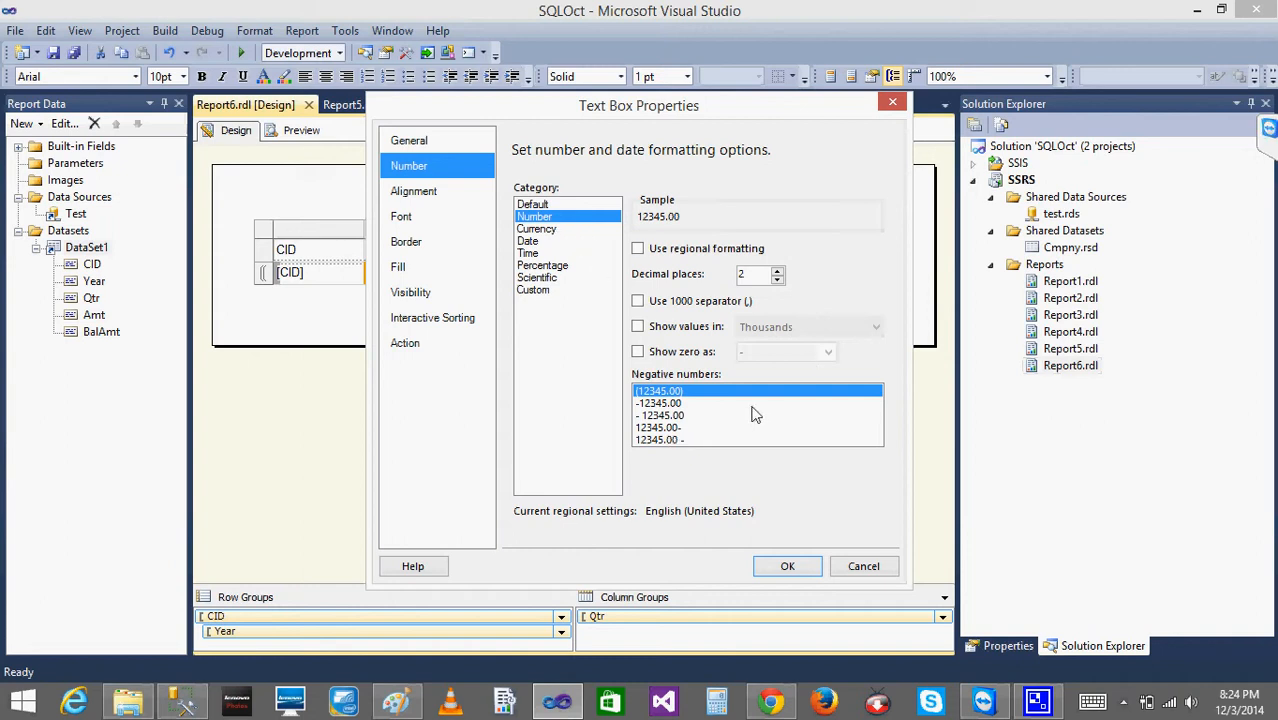
click(557, 230)
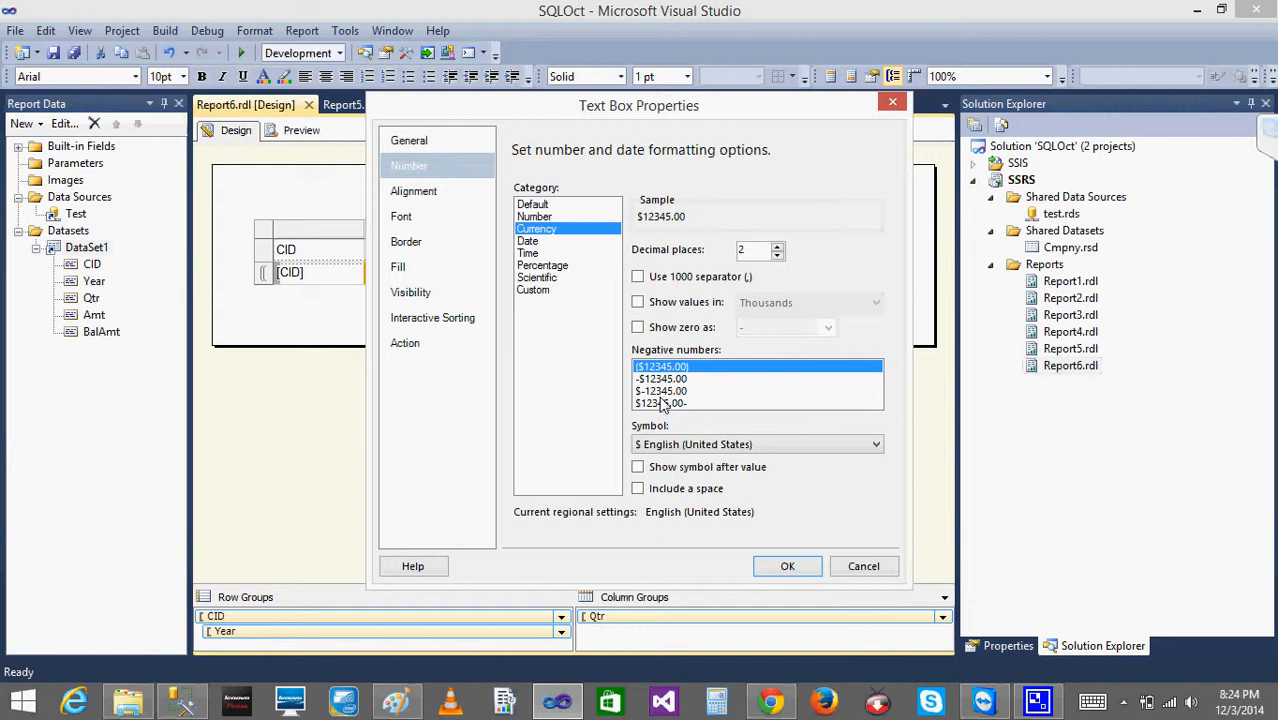
click(672, 450)
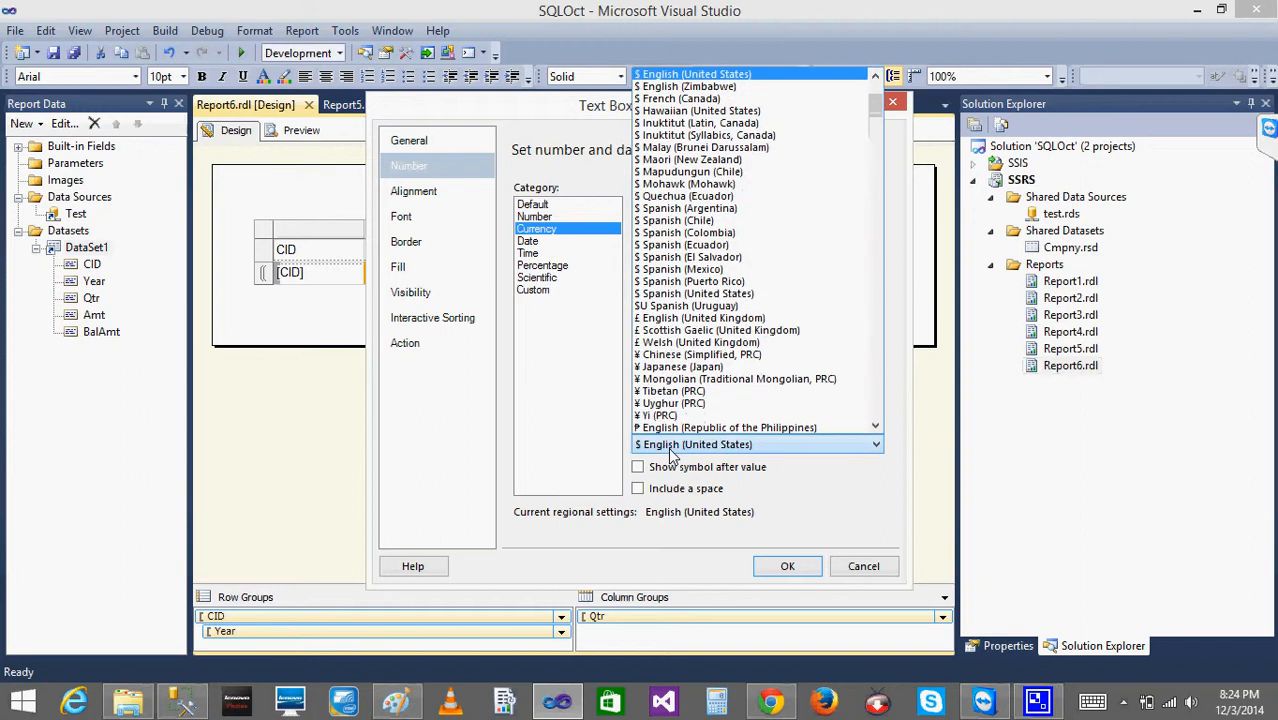
click(648, 320)
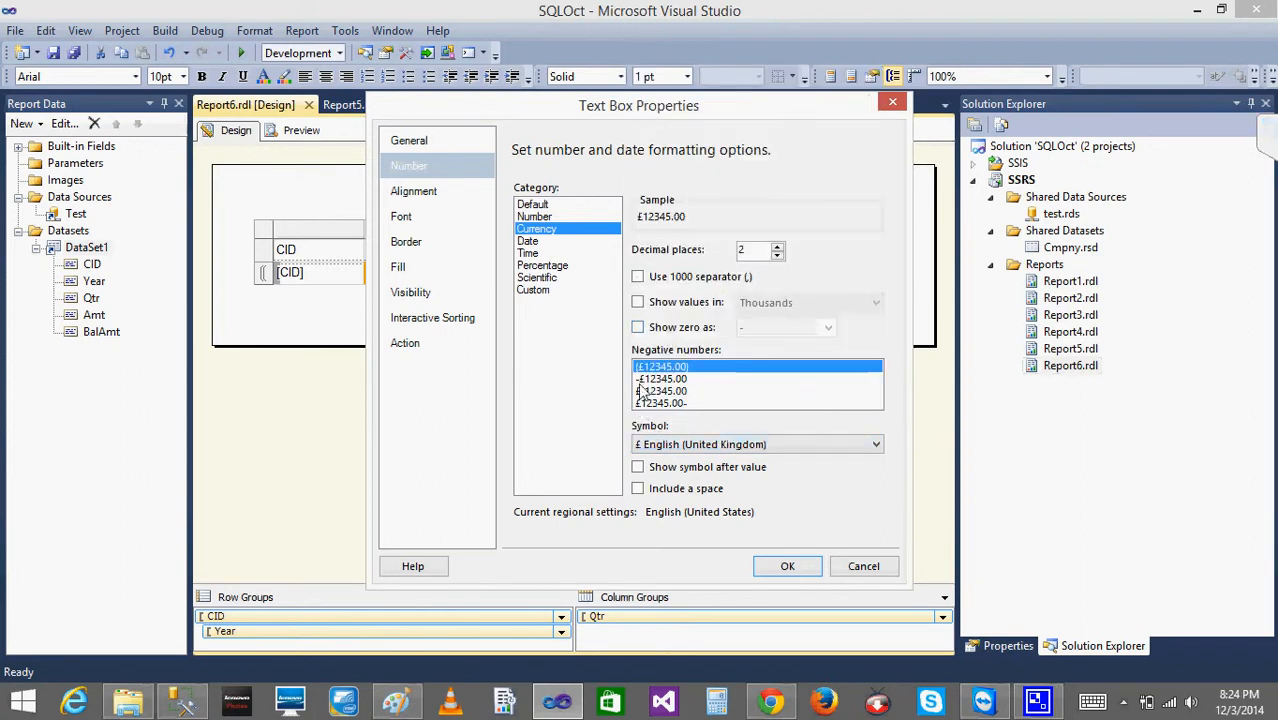
click(531, 242)
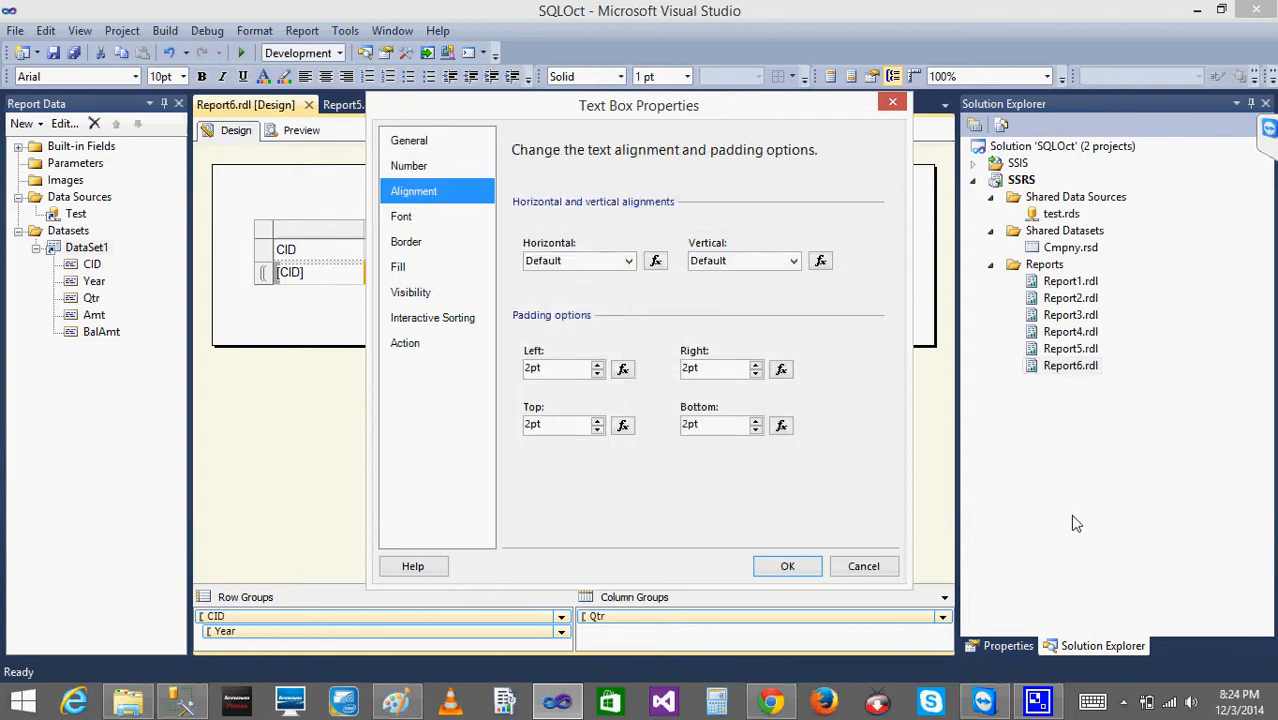
click(863, 566)
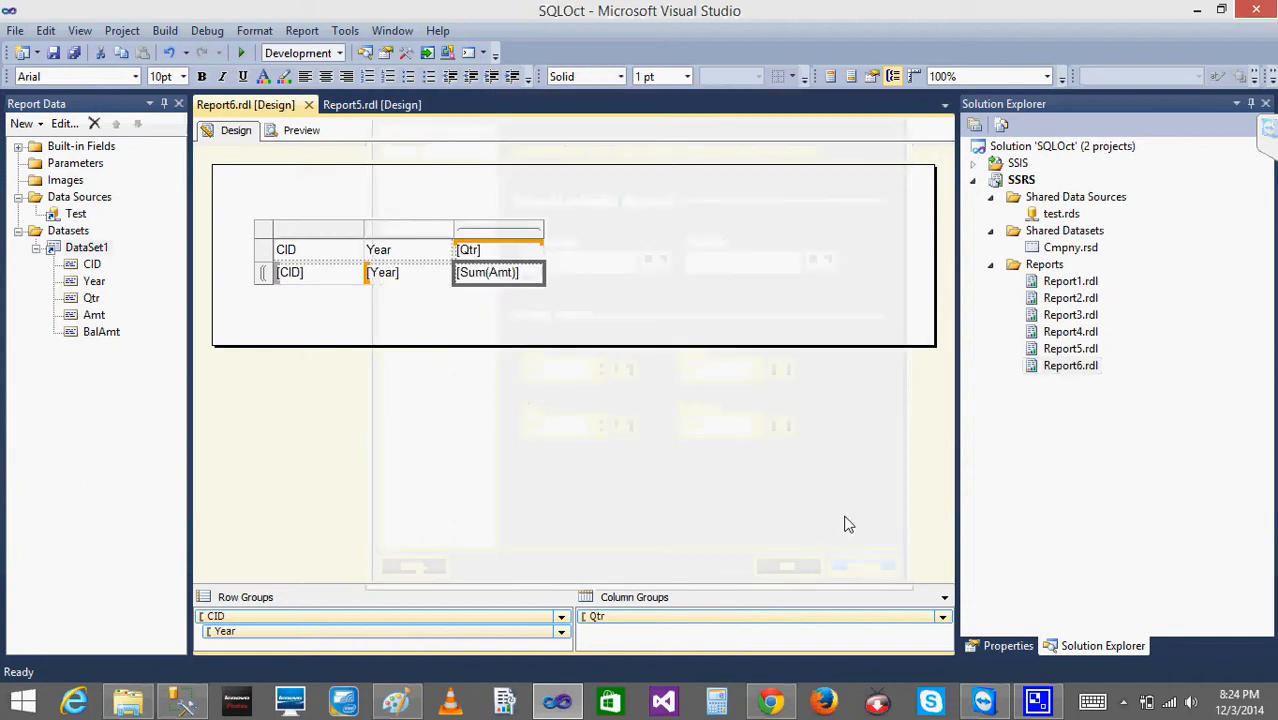
- Set the Year header text box's horizontal alignment to Right, keeping vertical alignment at Default, and preview Report6
click(300, 130)
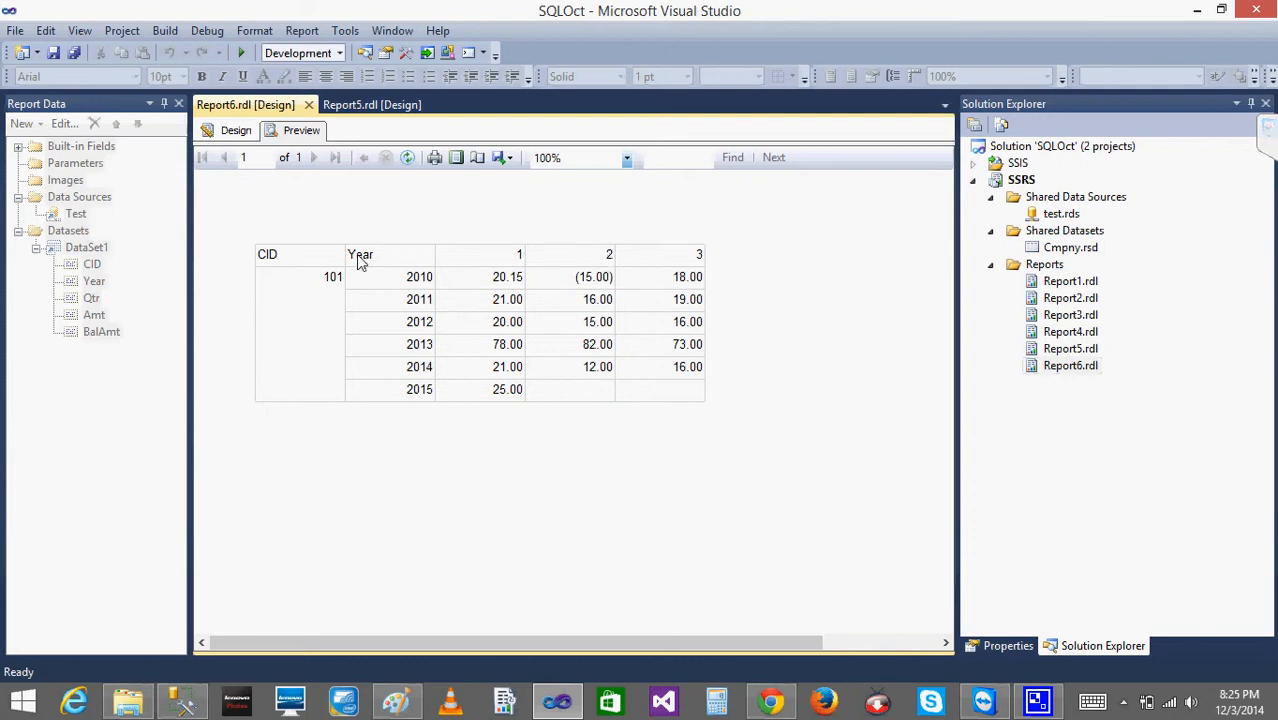
click(236, 131)
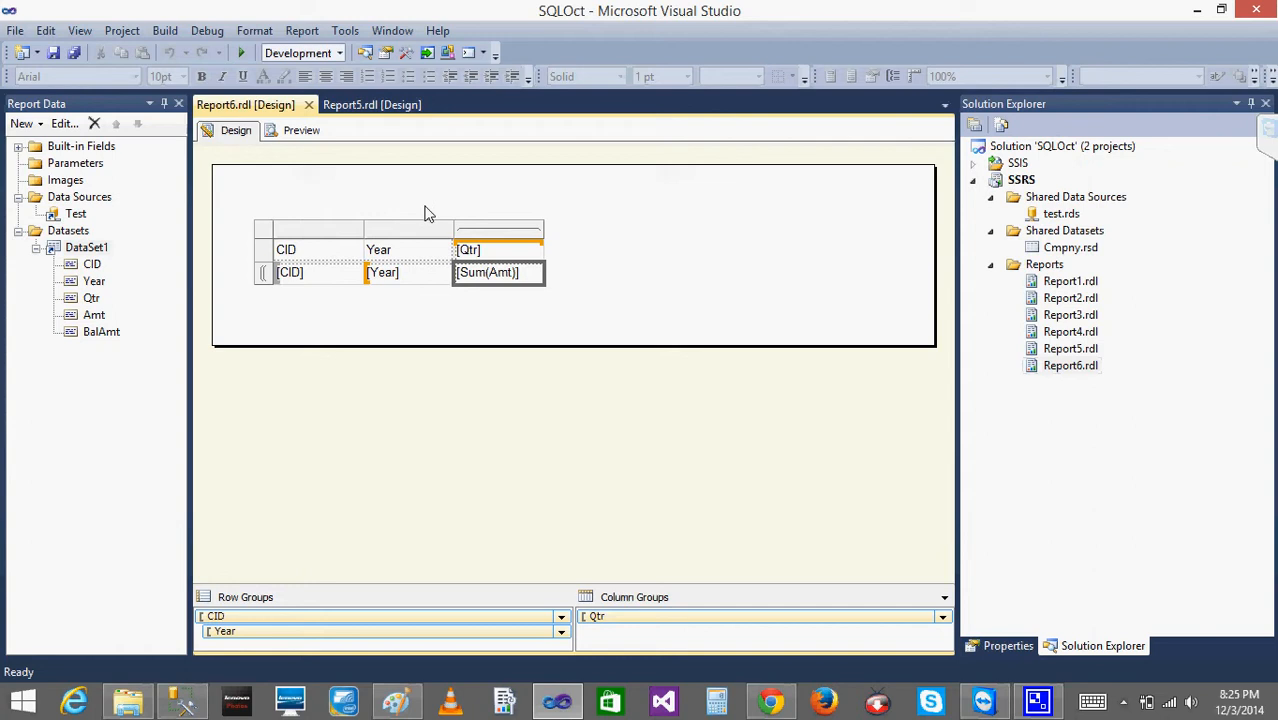
right_click(404, 256)
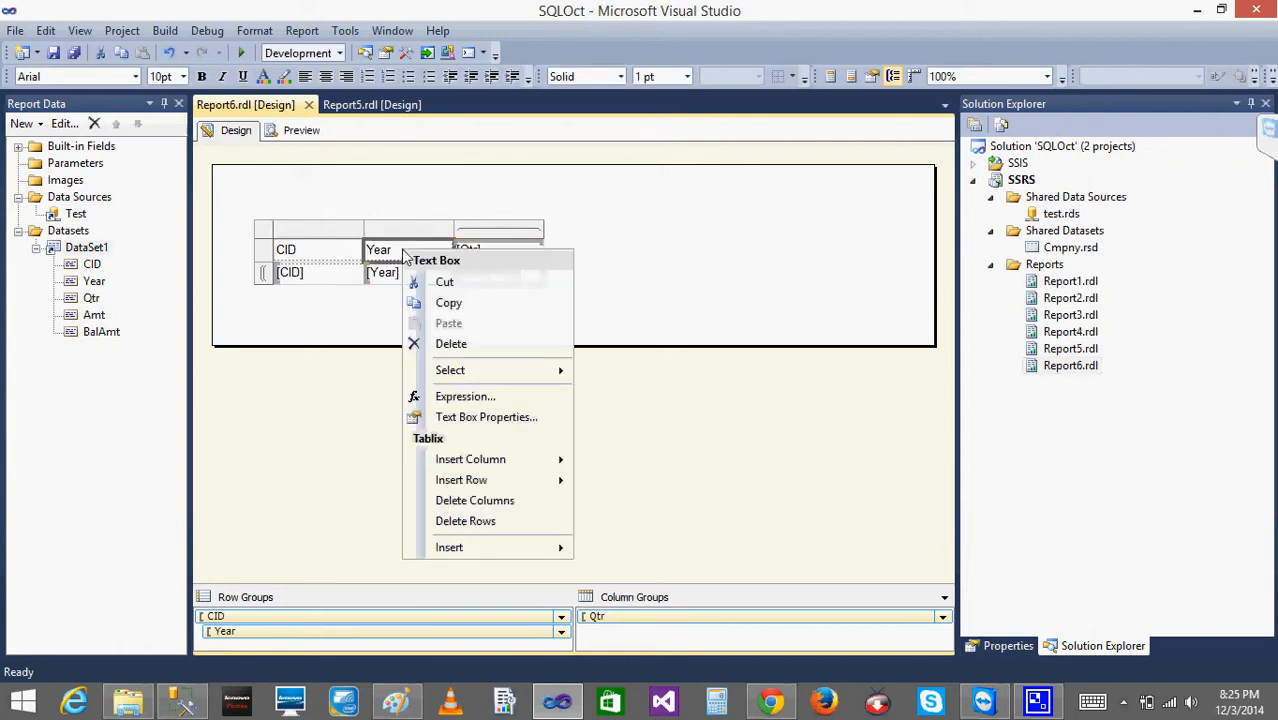
click(502, 415)
click(407, 196)
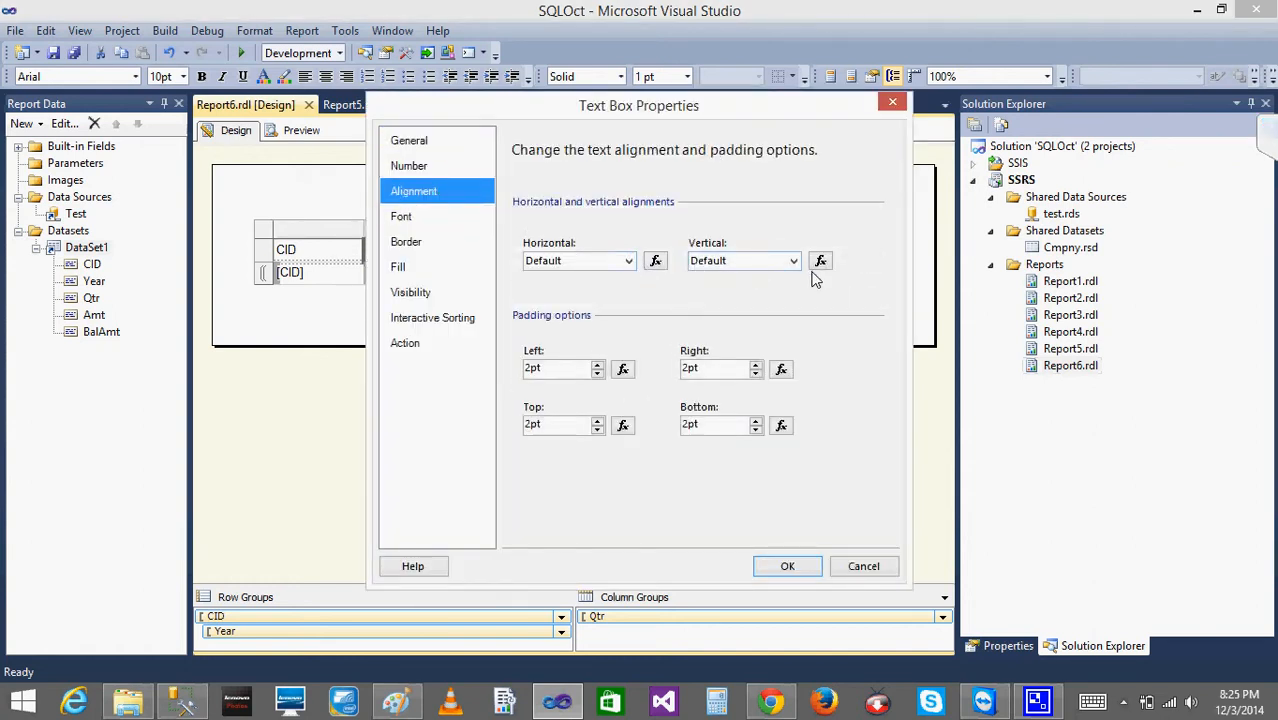
click(628, 261)
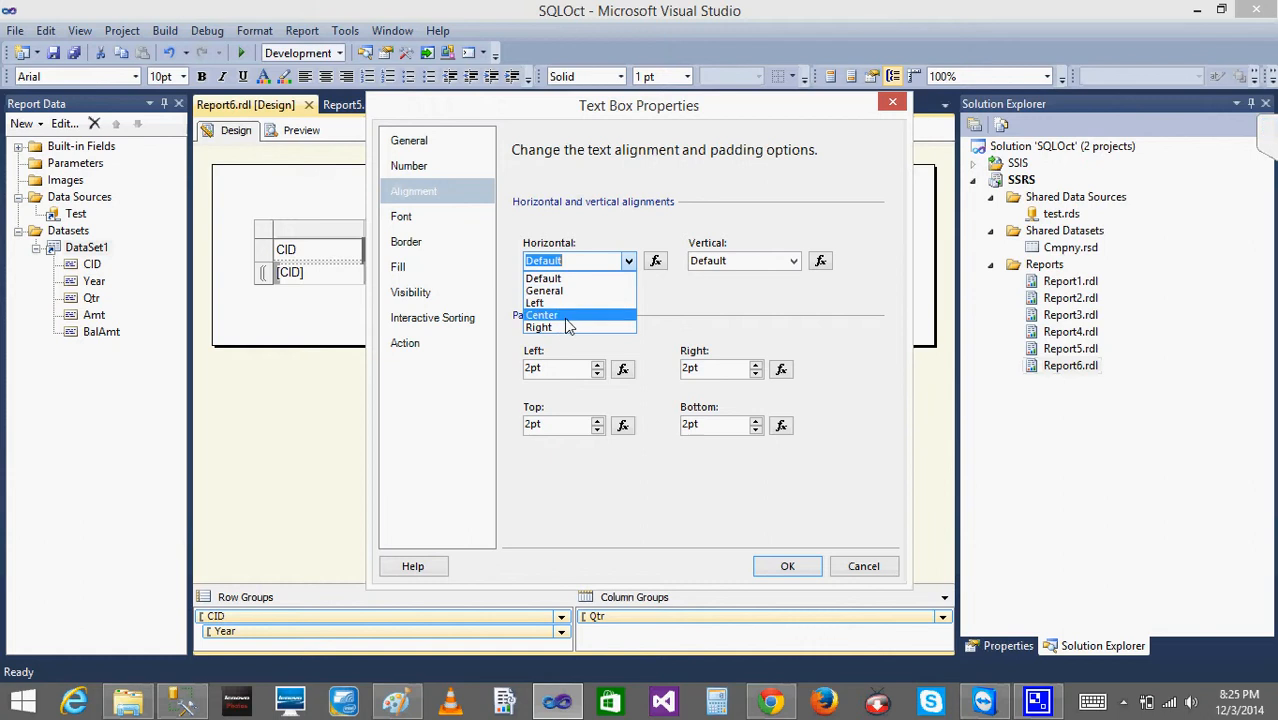
click(562, 326)
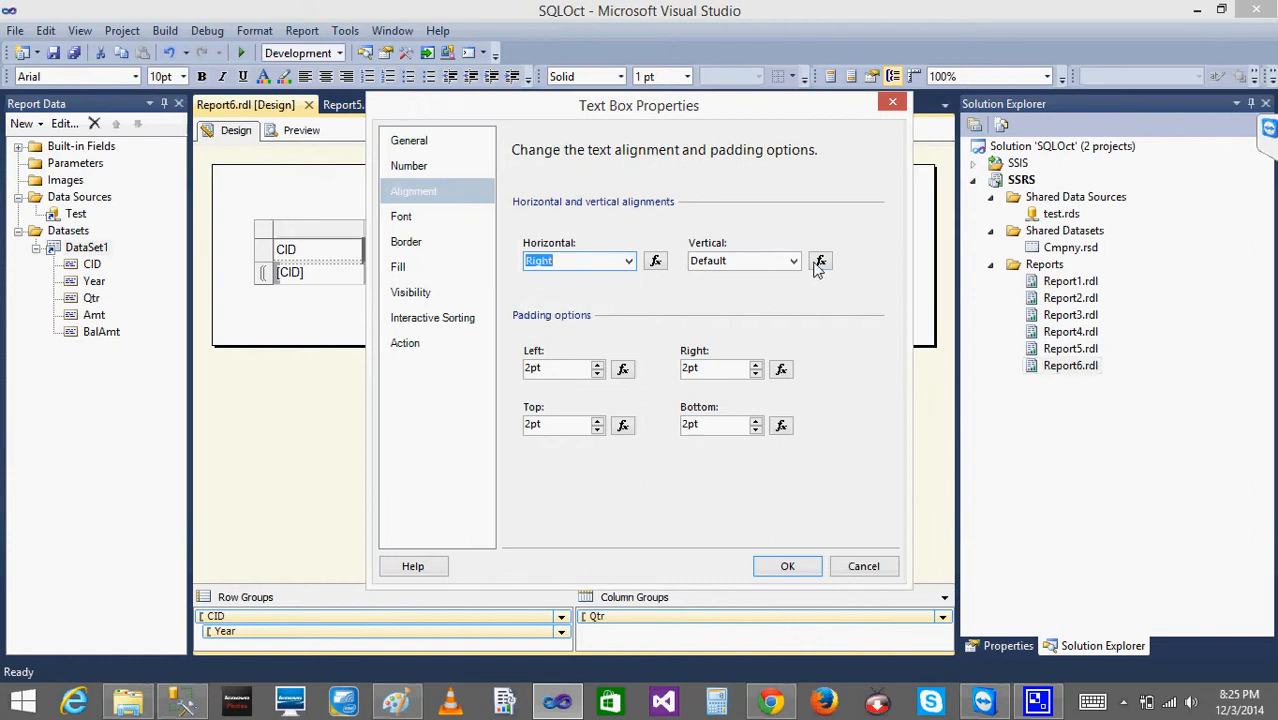
click(794, 263)
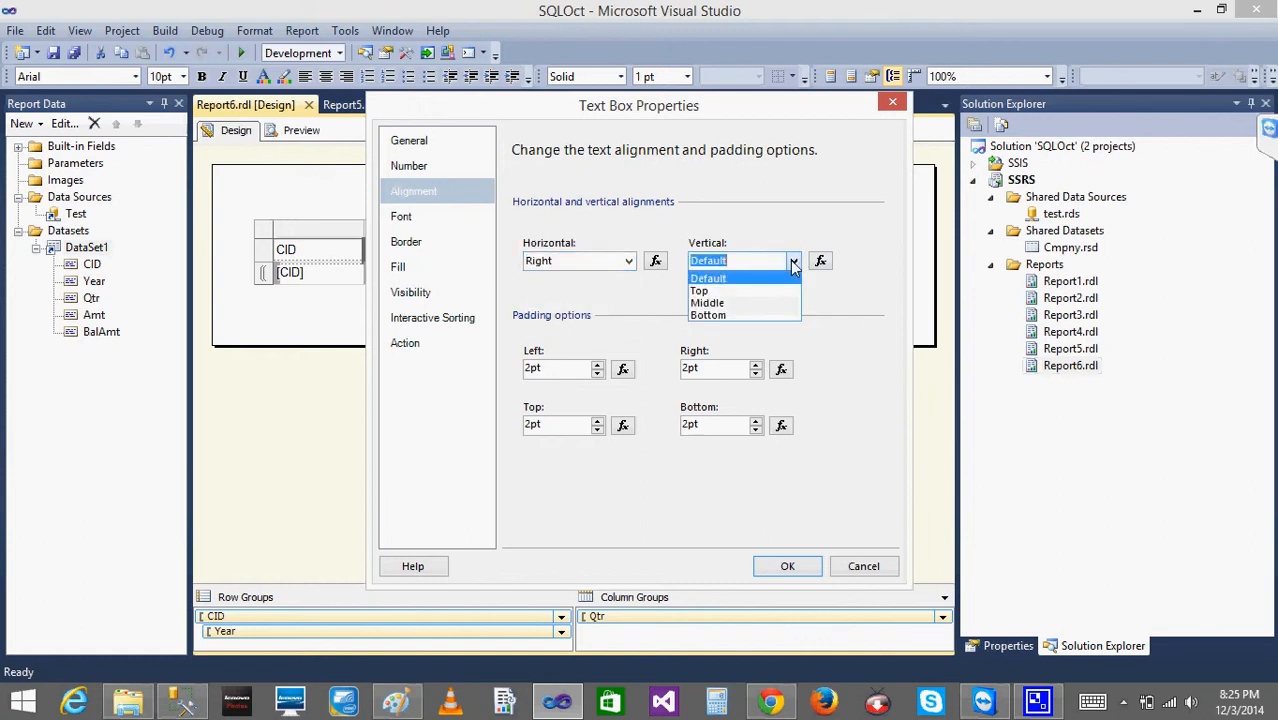
click(794, 263)
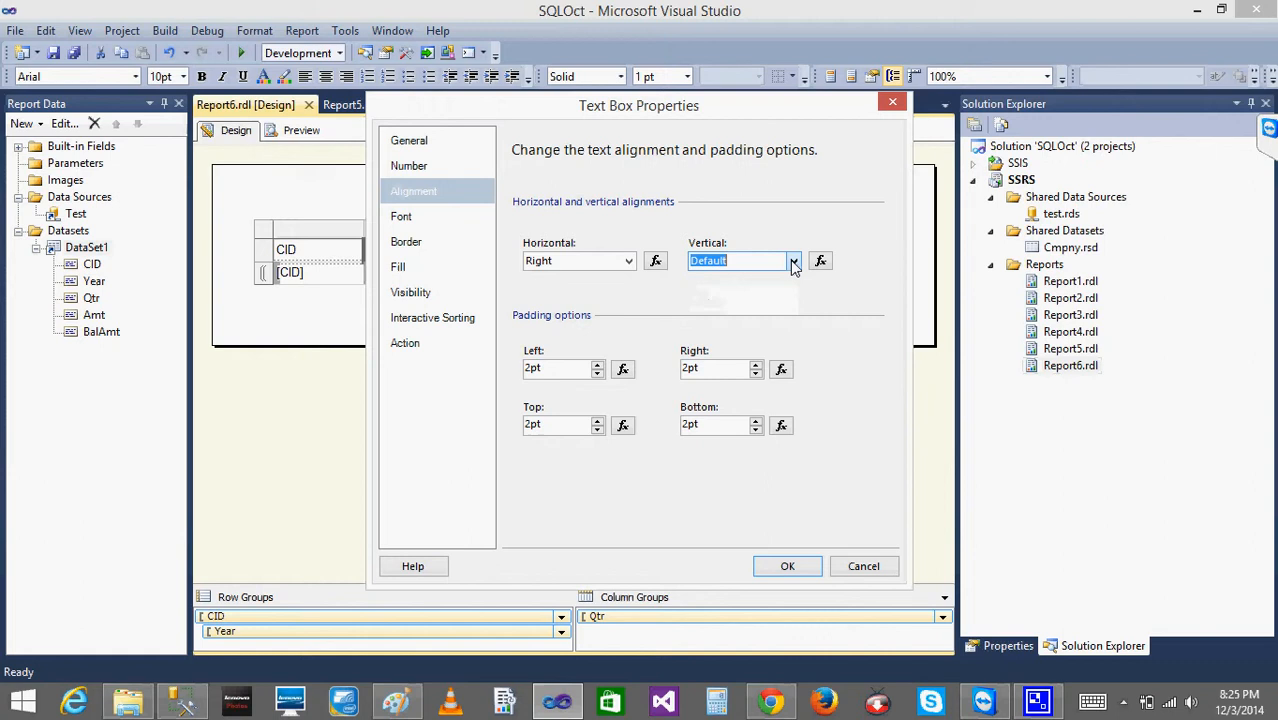
click(788, 566)
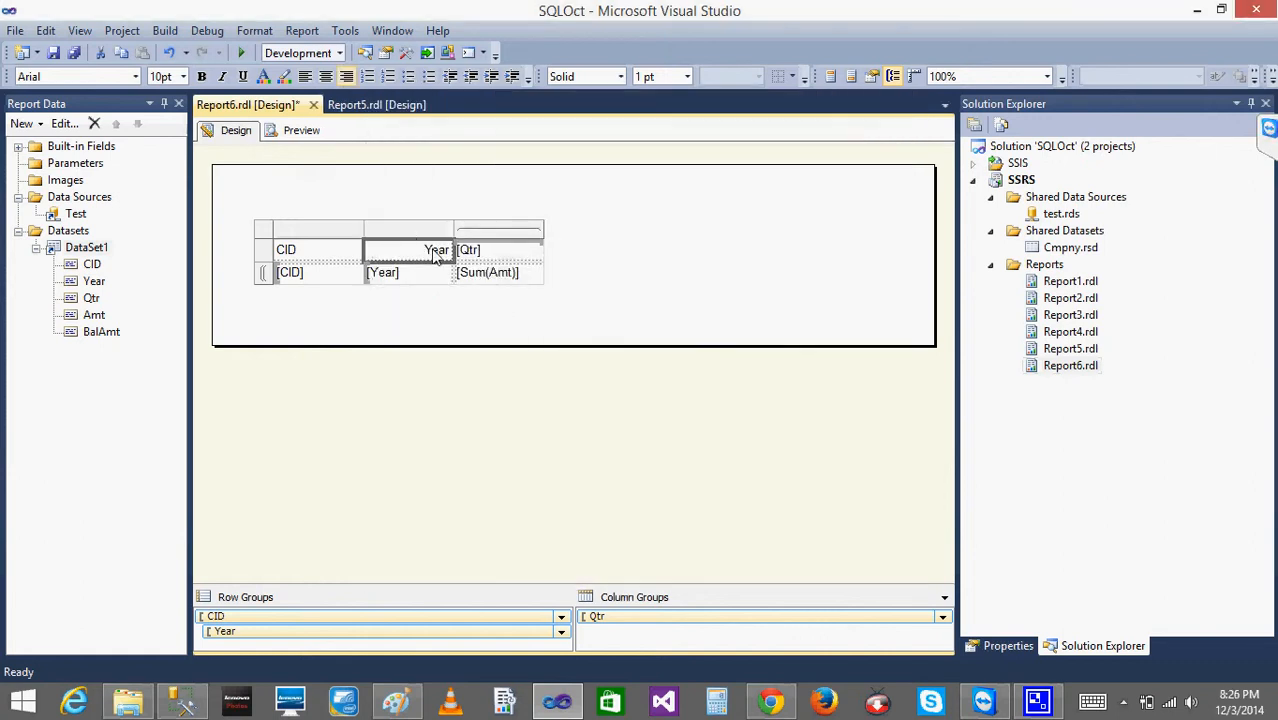
click(300, 132)
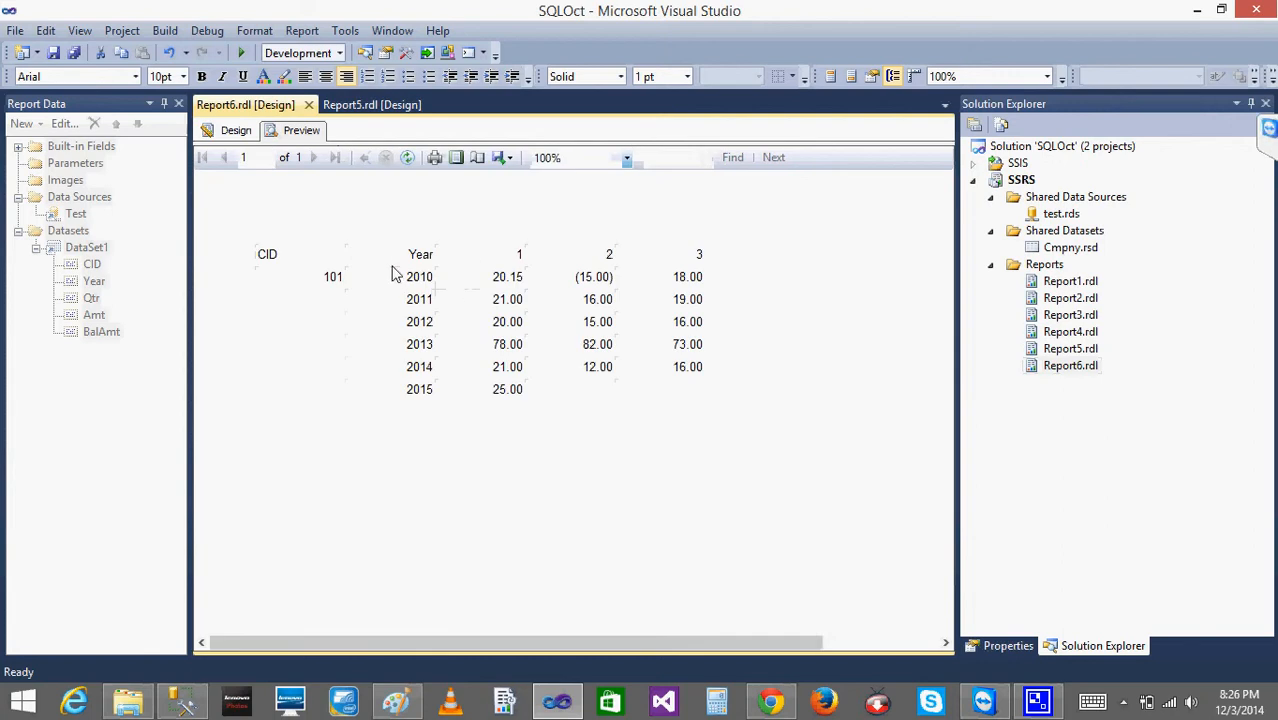
- Set the CID header text box's horizontal alignment to Right in the report design and preview Report6
click(232, 132)
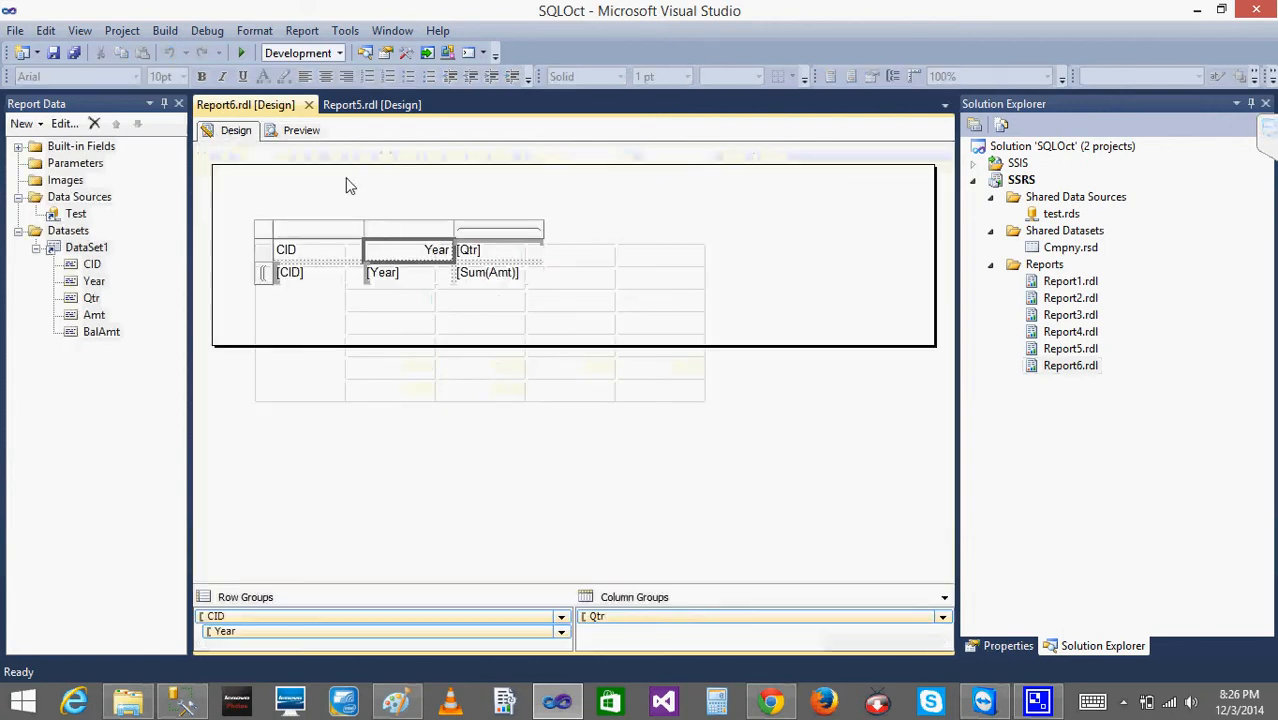
right_click(320, 257)
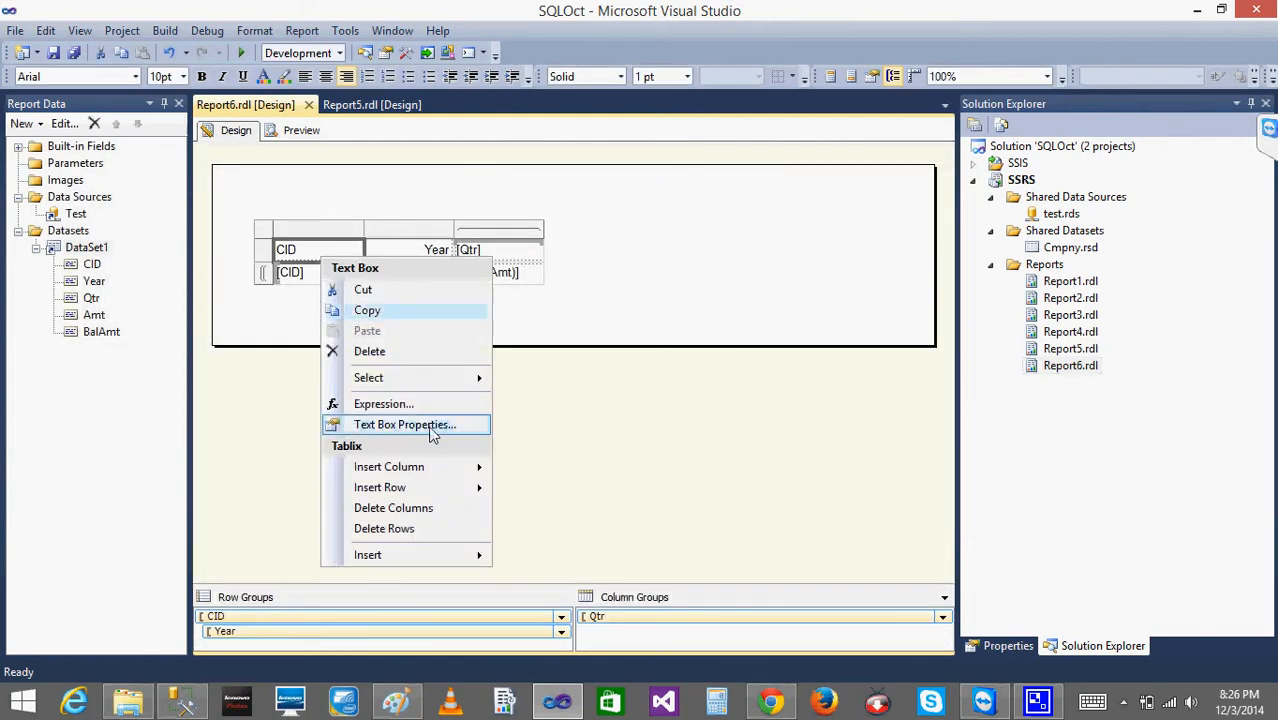
click(432, 425)
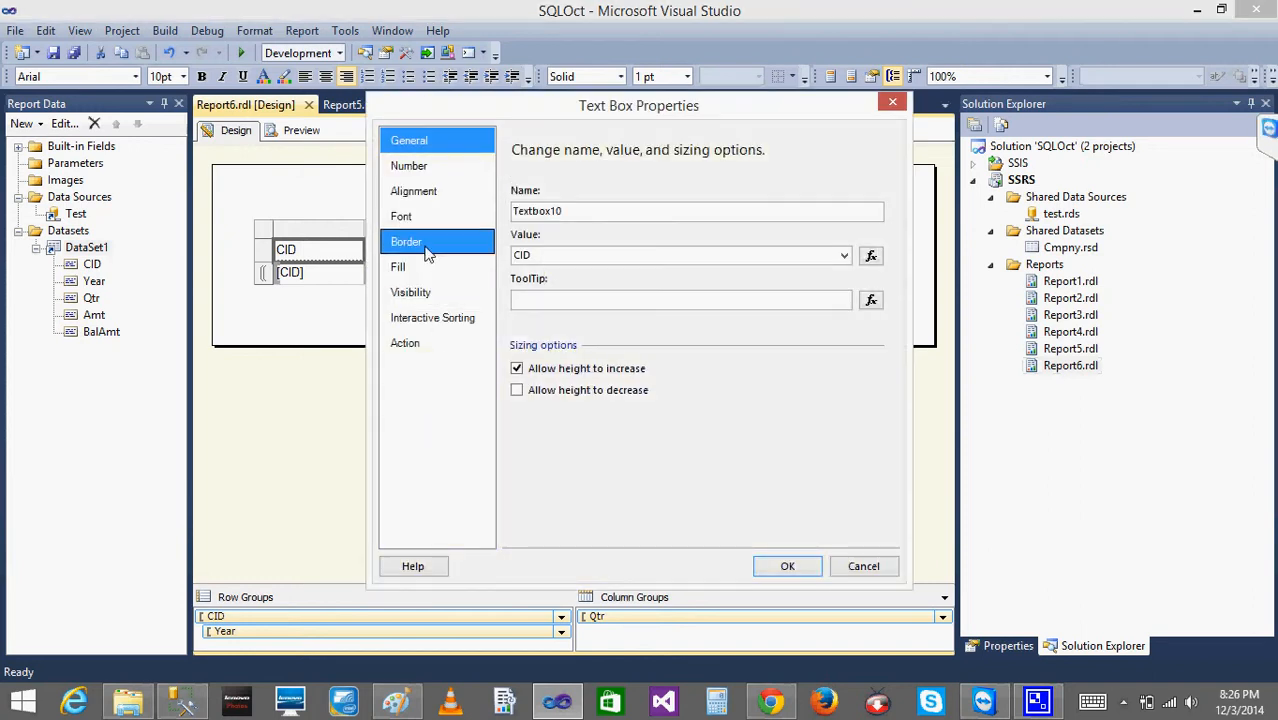
click(419, 193)
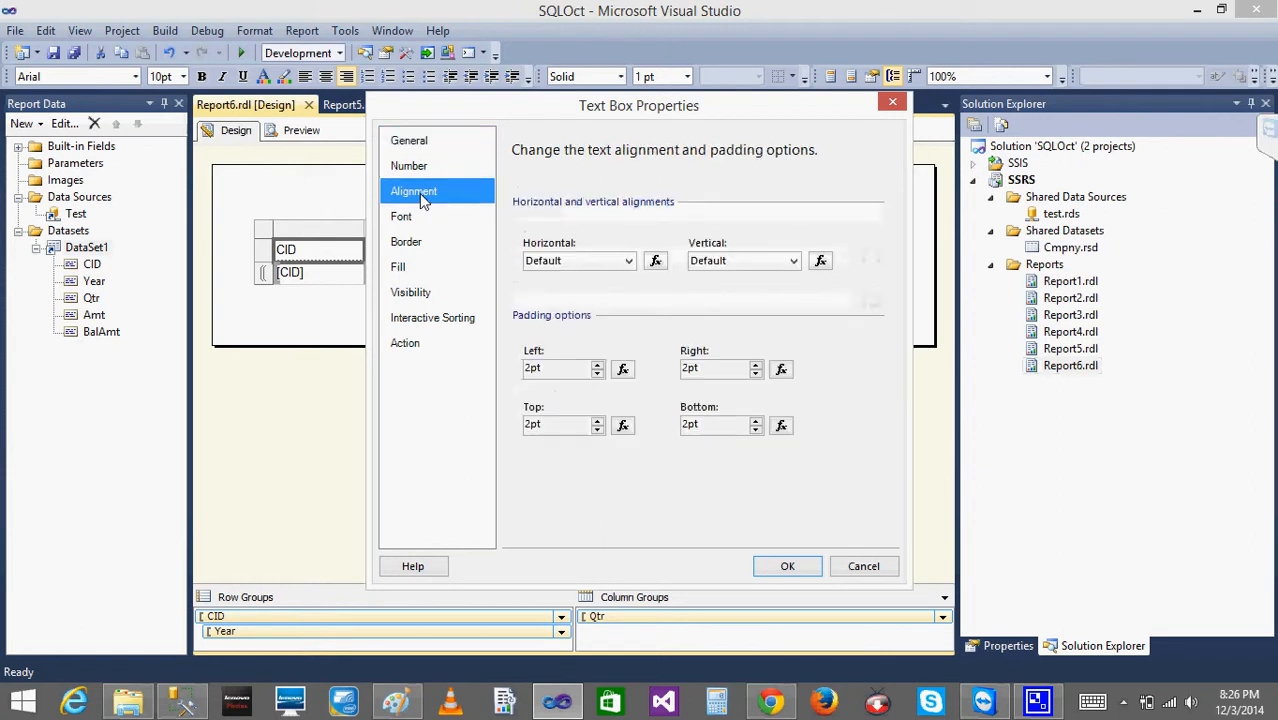
click(628, 261)
click(595, 326)
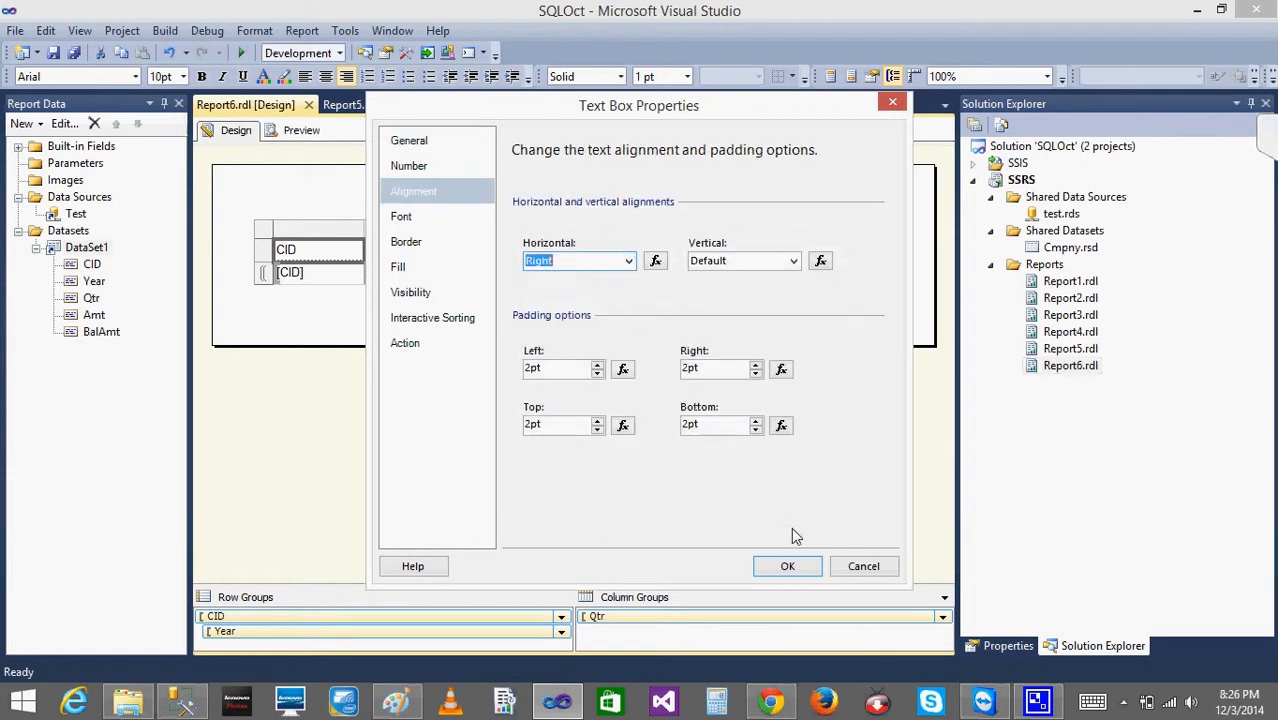
click(786, 566)
click(300, 130)
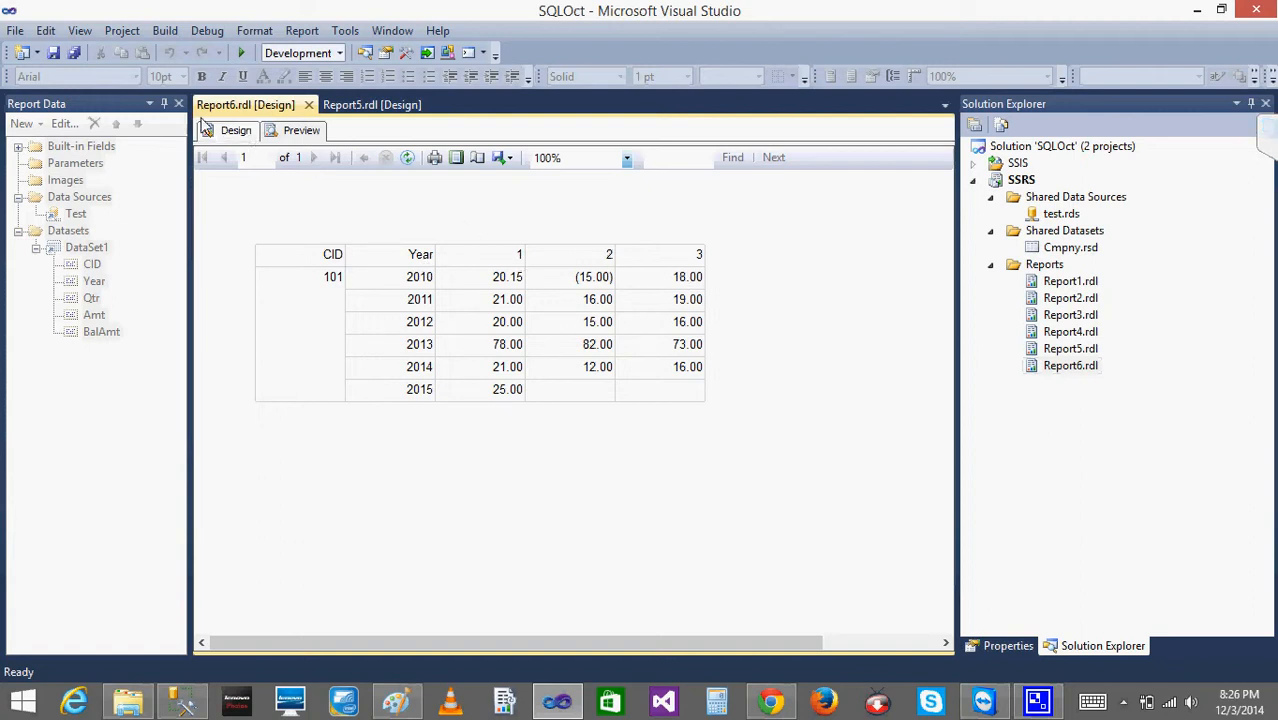
- Return to the report design, view the CID header's text box properties, and close them without changes
click(232, 131)
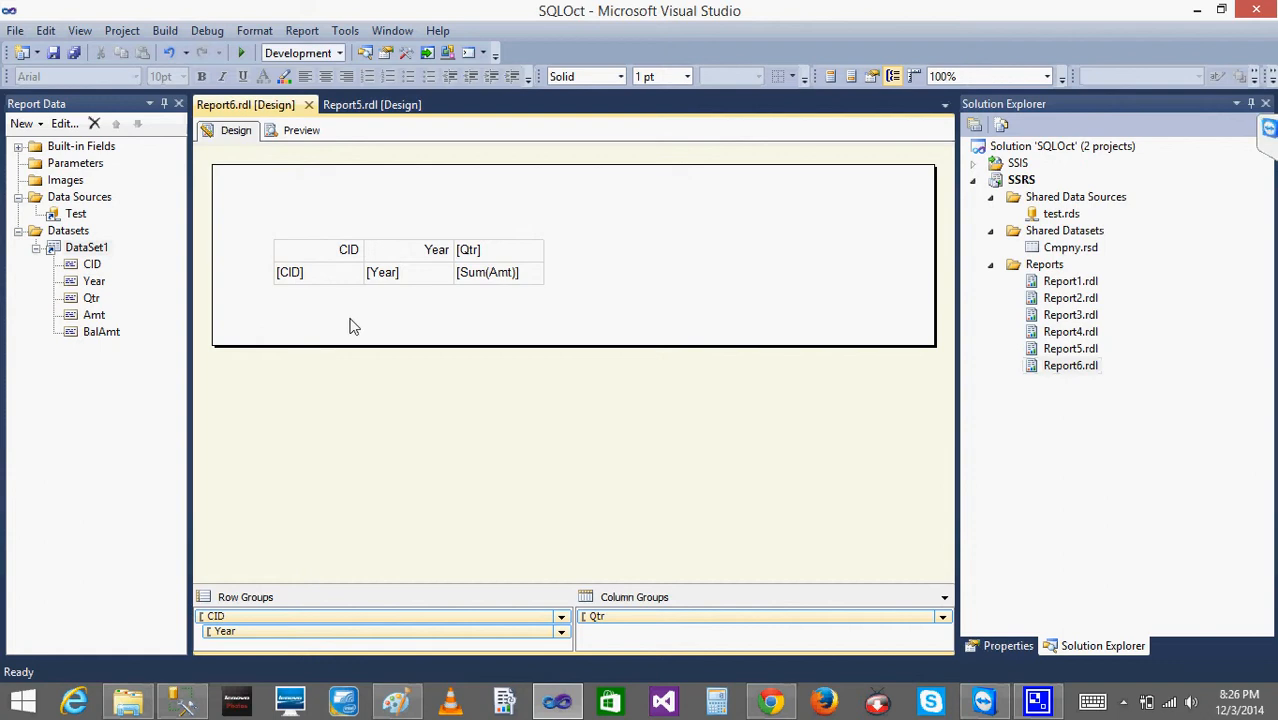
click(341, 263)
right_click(341, 263)
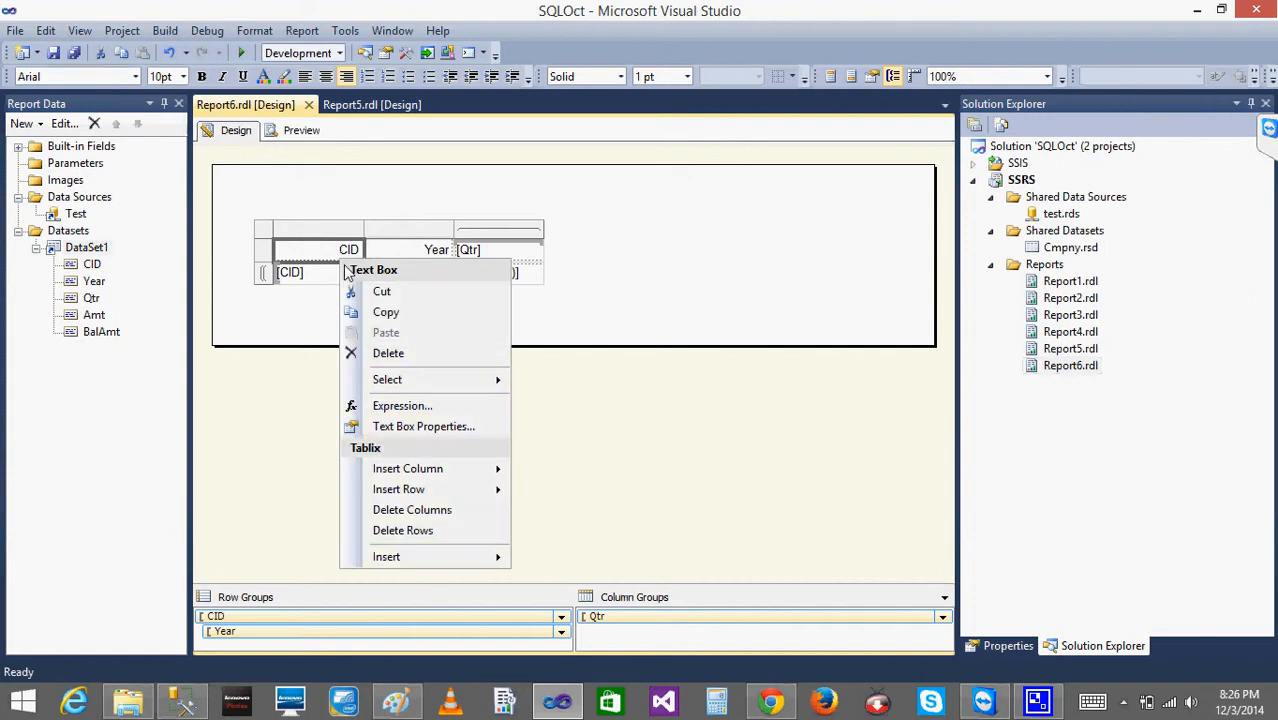
click(427, 431)
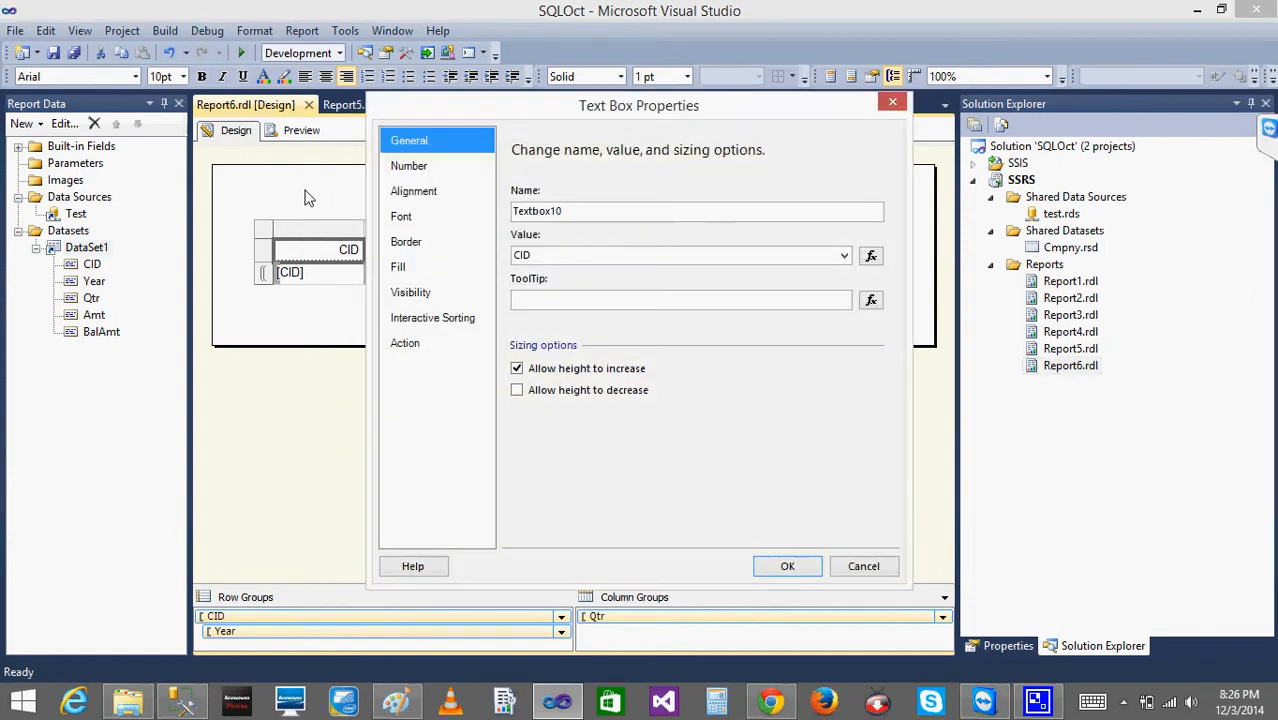
click(863, 567)
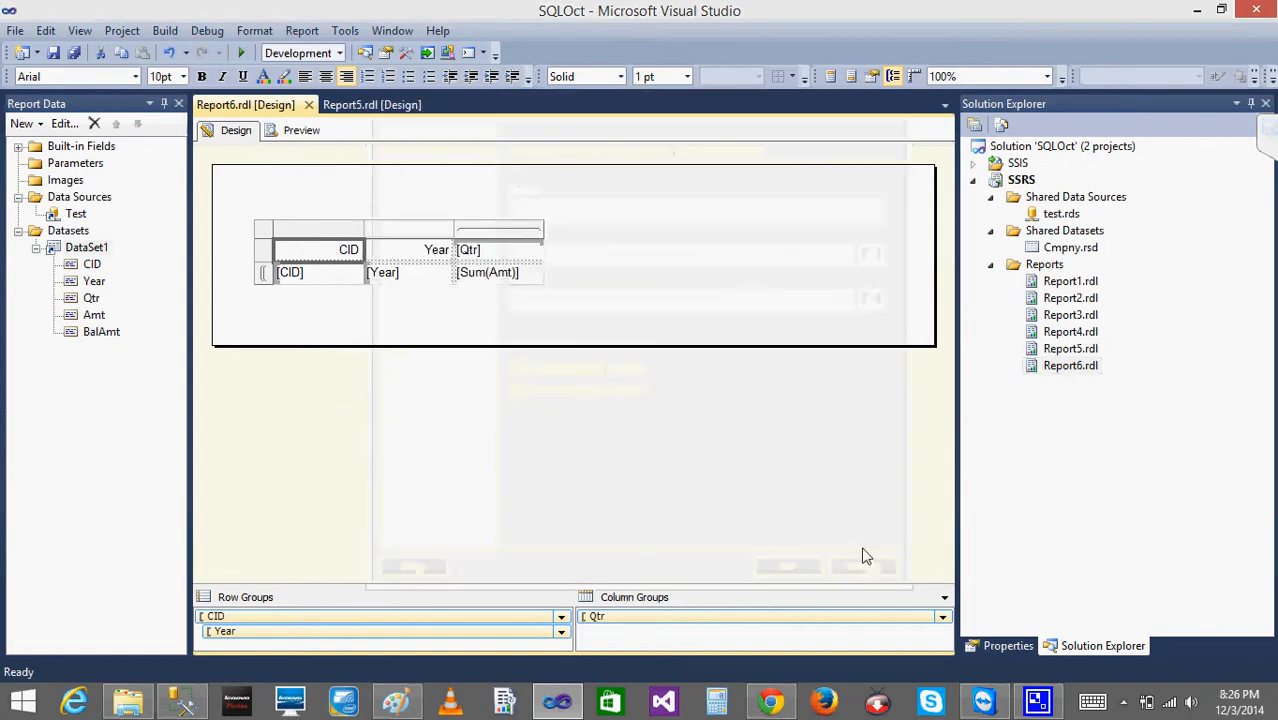
click(462, 414)
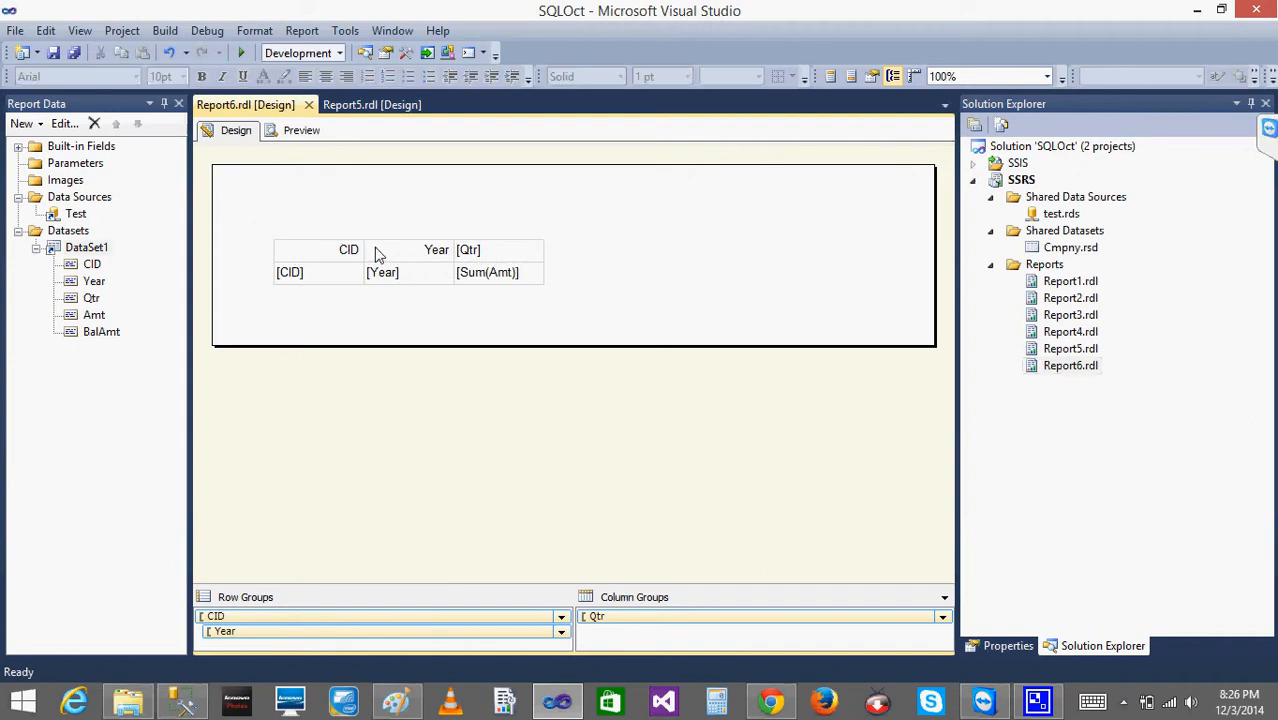
- Select the matrix's whole header row, view the Tablix properties, and close them without changes
click(378, 251)
click(264, 254)
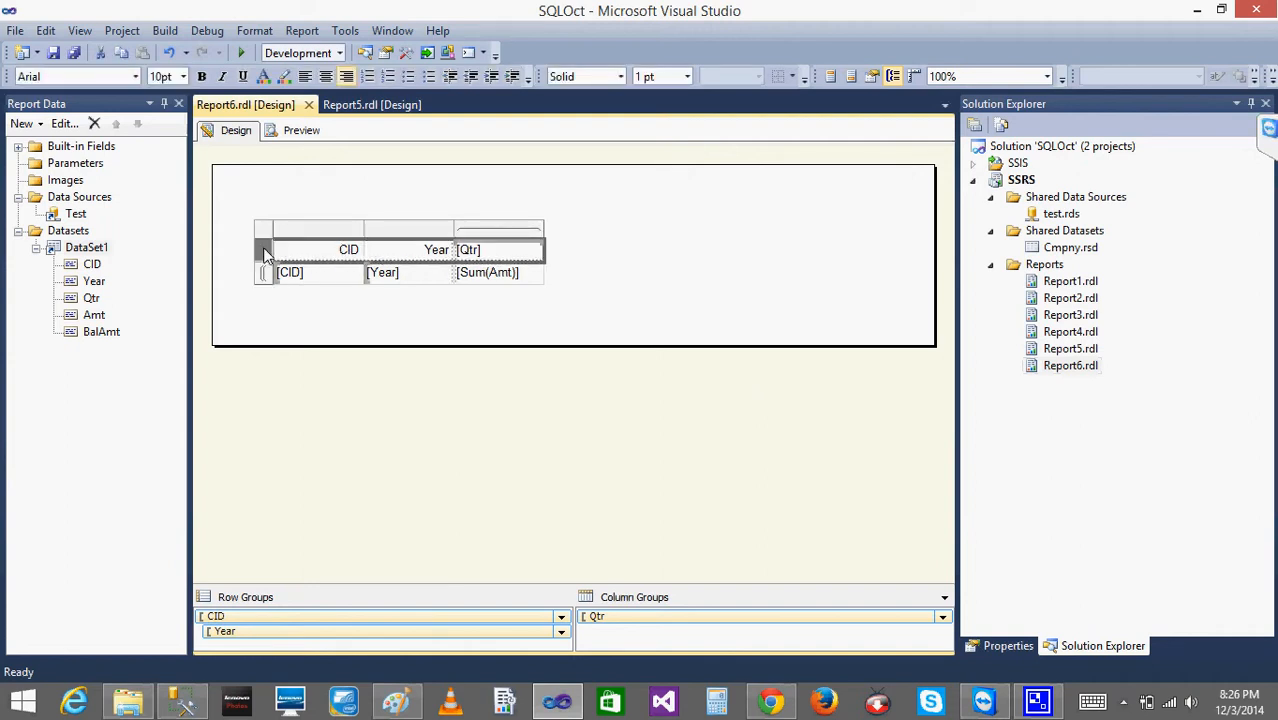
right_click(264, 254)
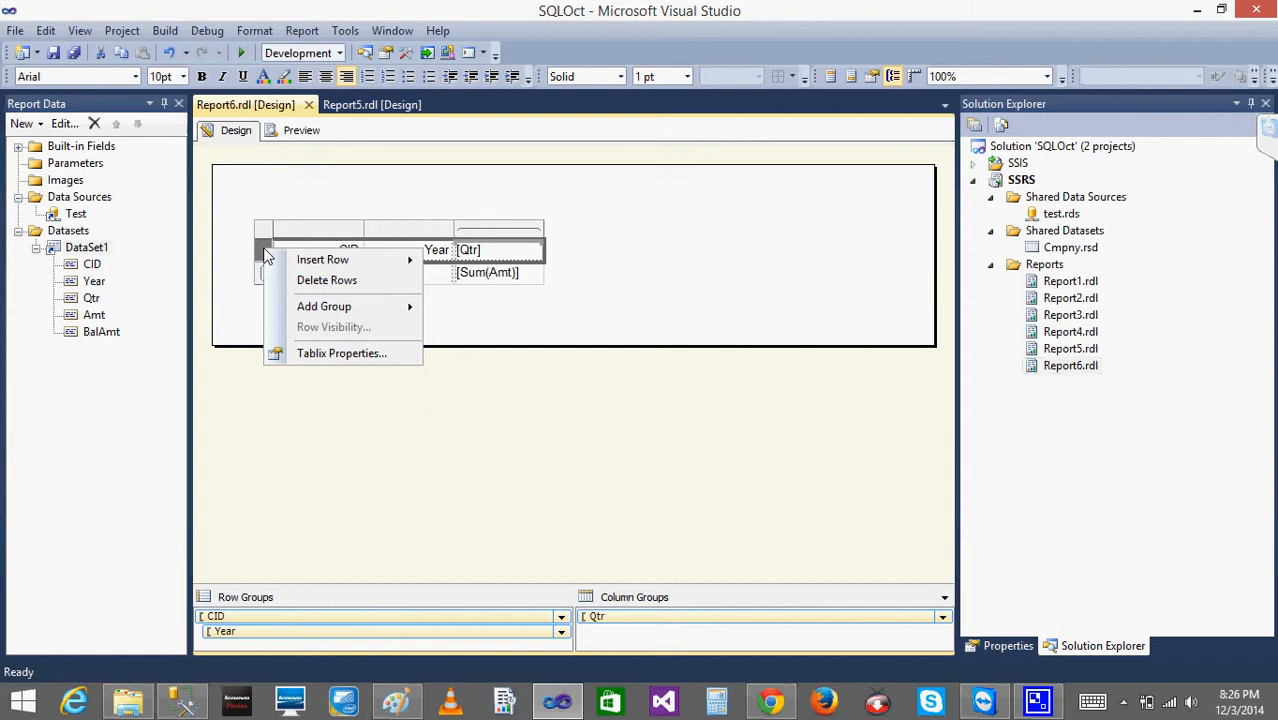
click(381, 358)
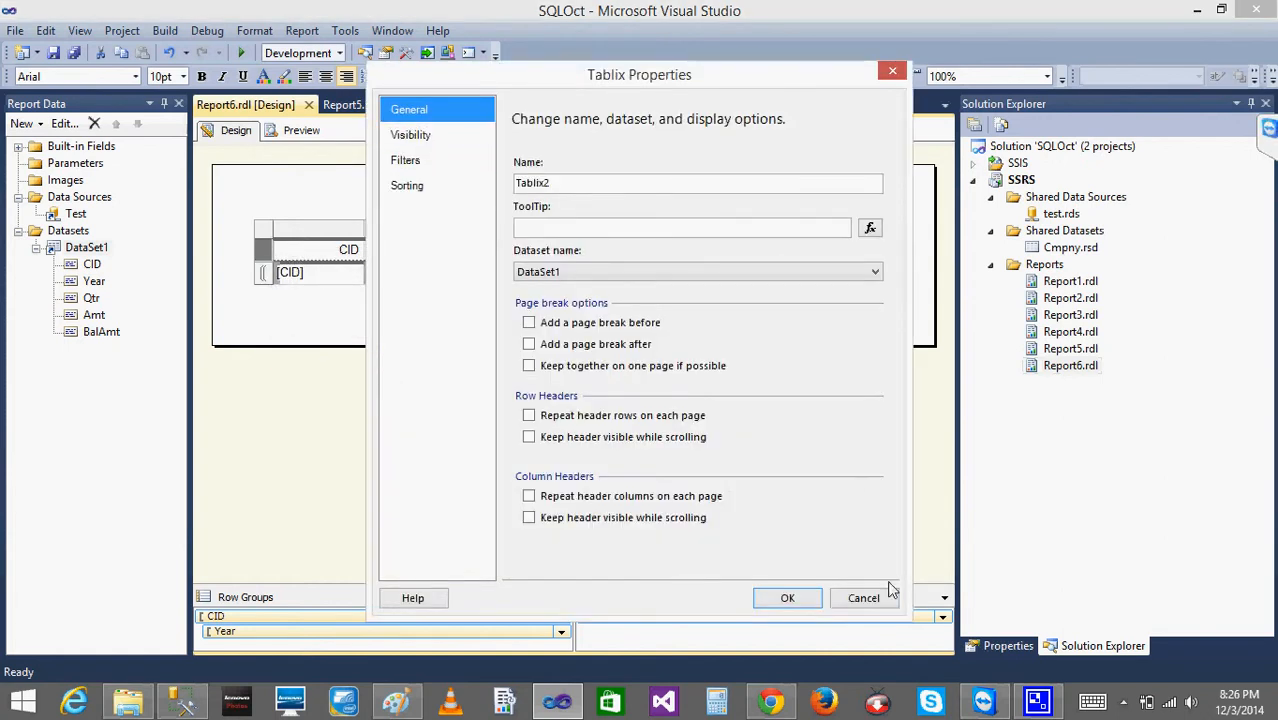
click(860, 598)
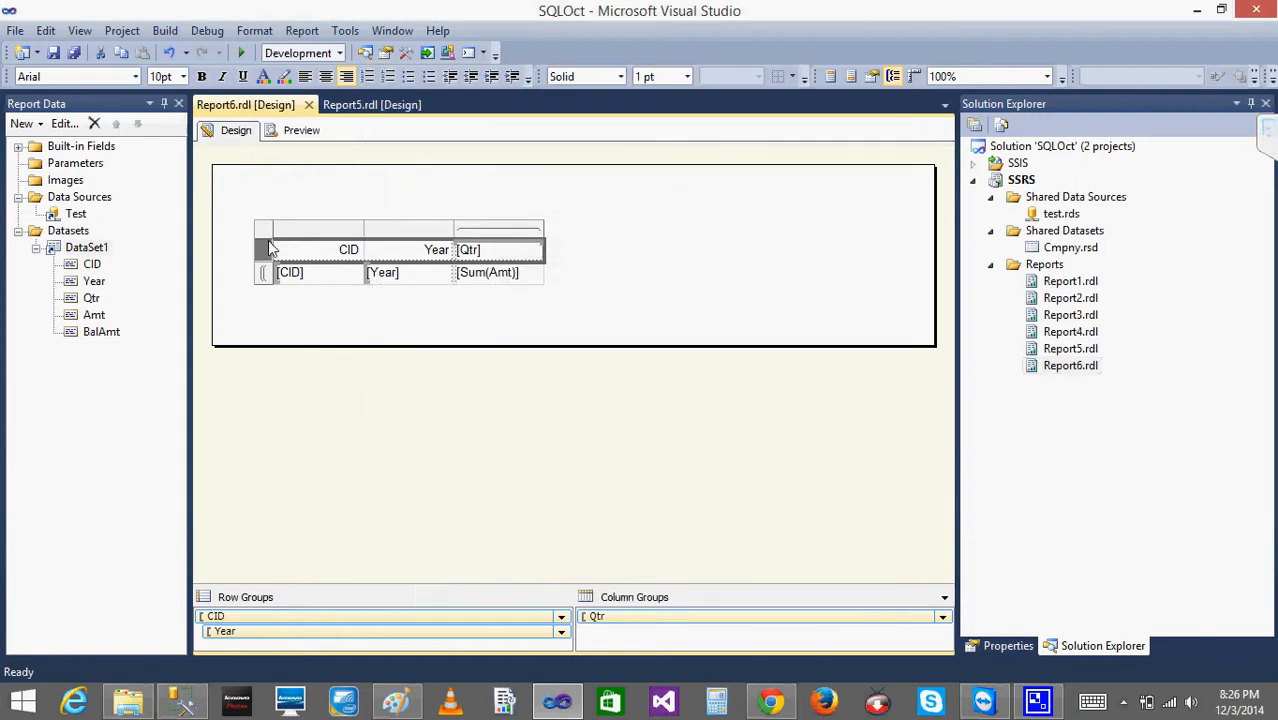
- Show the Properties window and view the properties shared by the matrix's header row cells
click(79, 33)
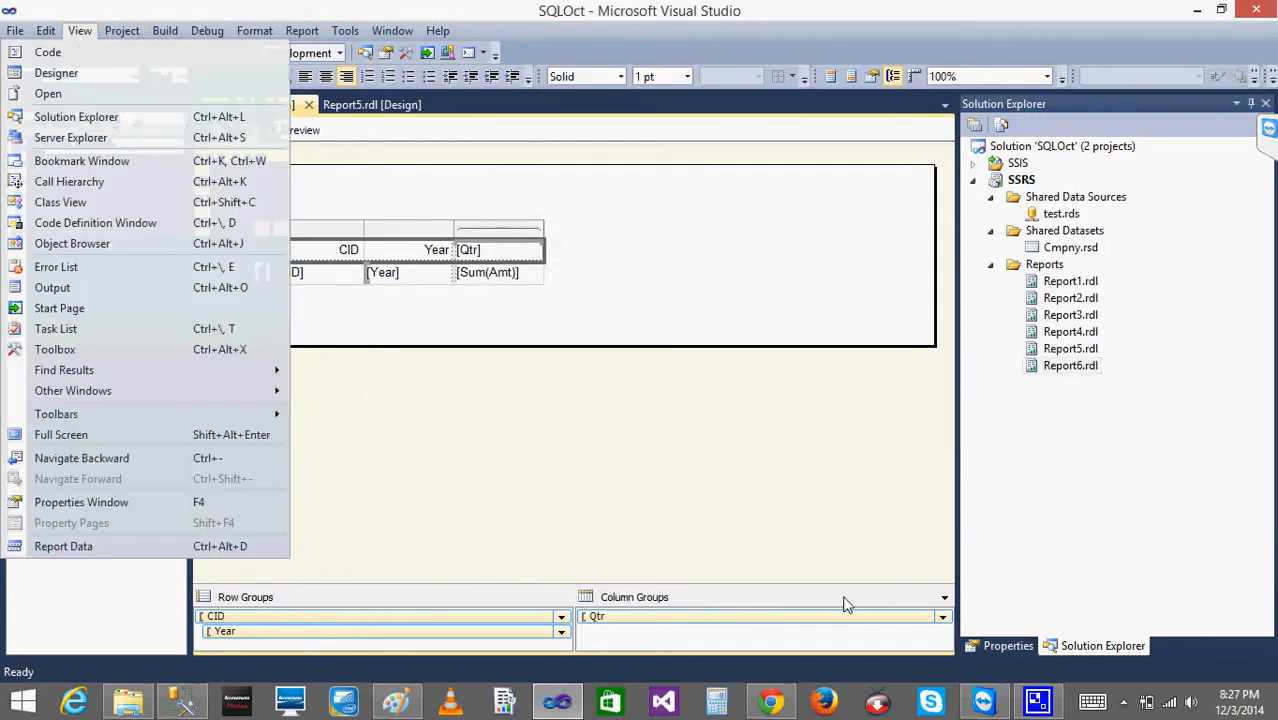
click(1008, 648)
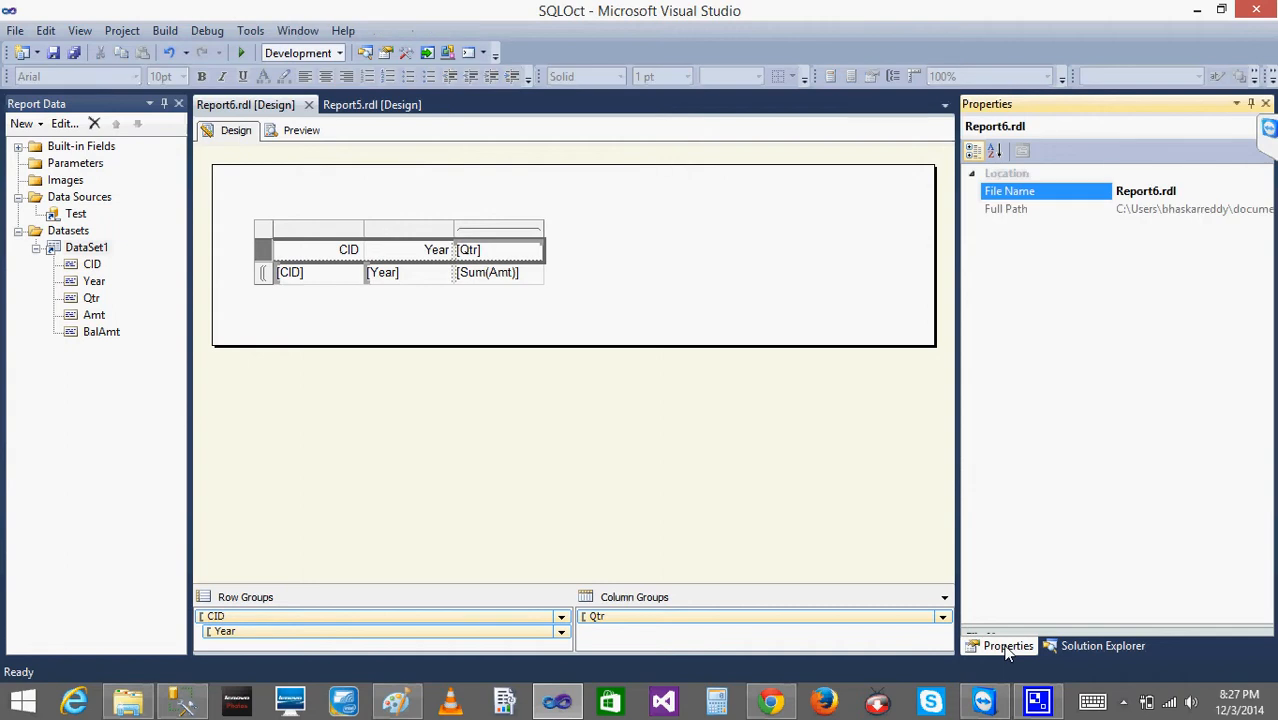
click(265, 252)
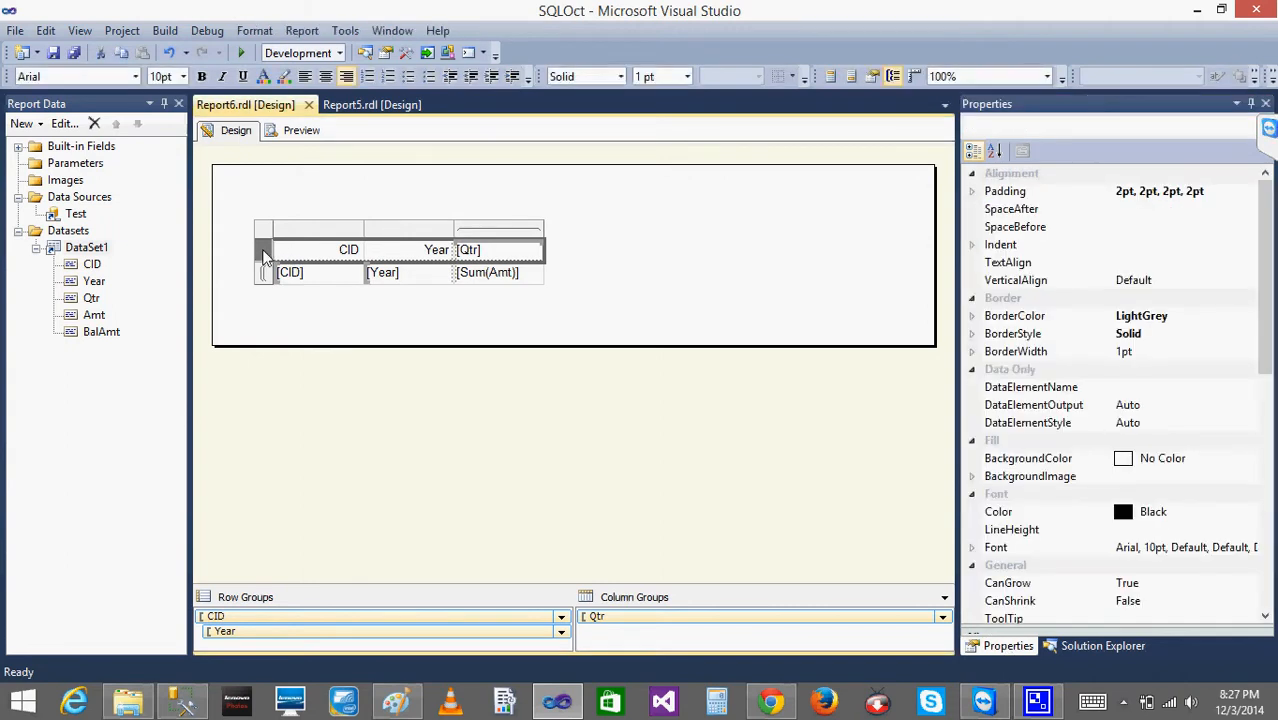
right_click(264, 255)
click(634, 222)
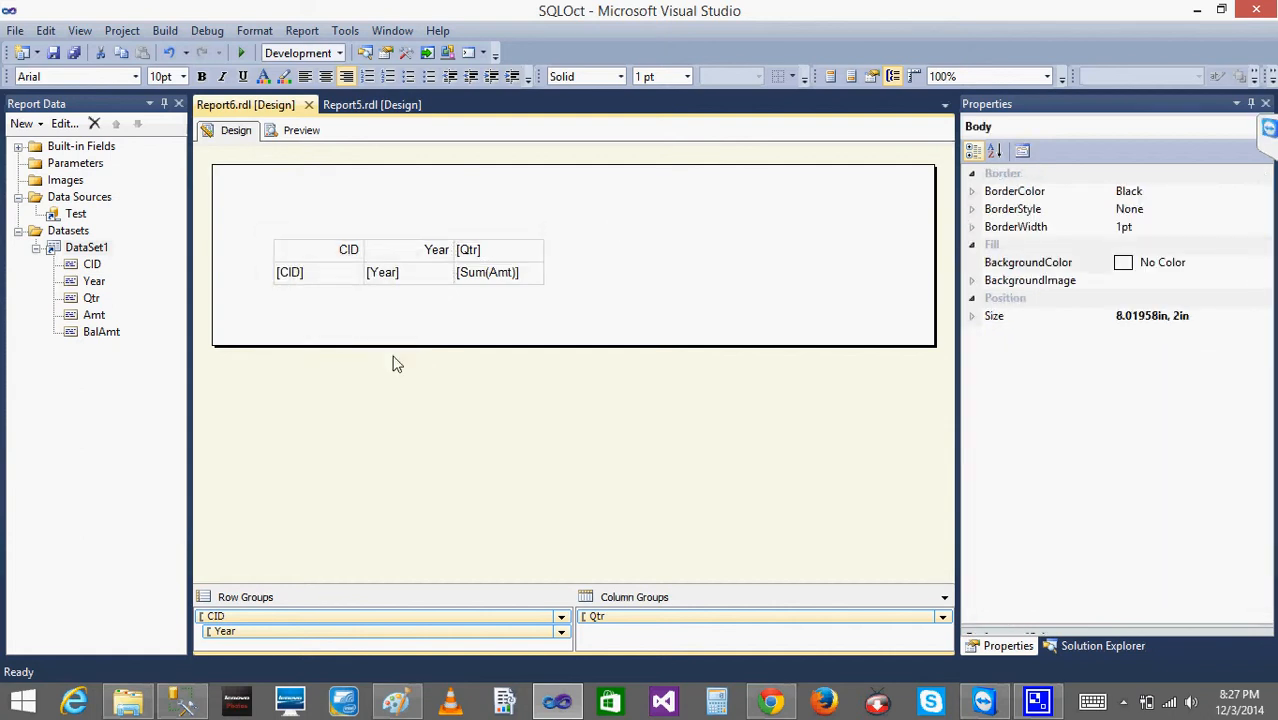
- Check the Year header text box's name in its text box properties and in the Properties window, leaving everything unchanged
right_click(398, 256)
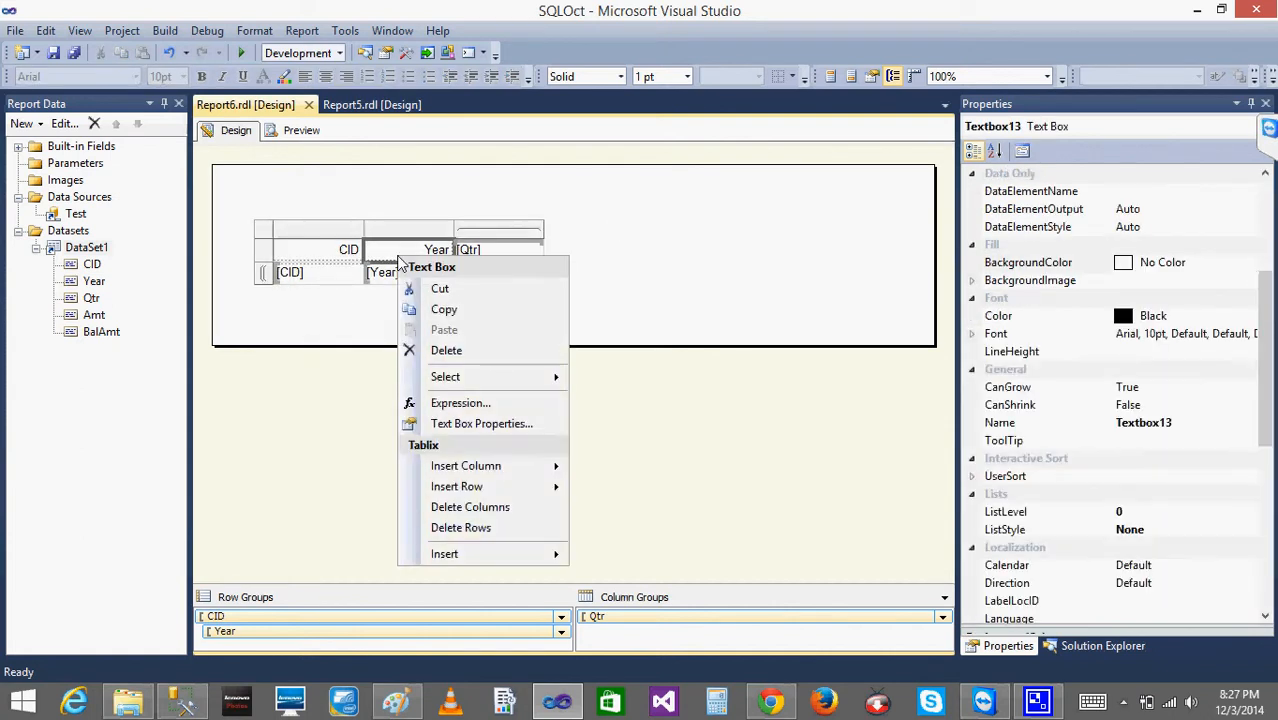
click(505, 424)
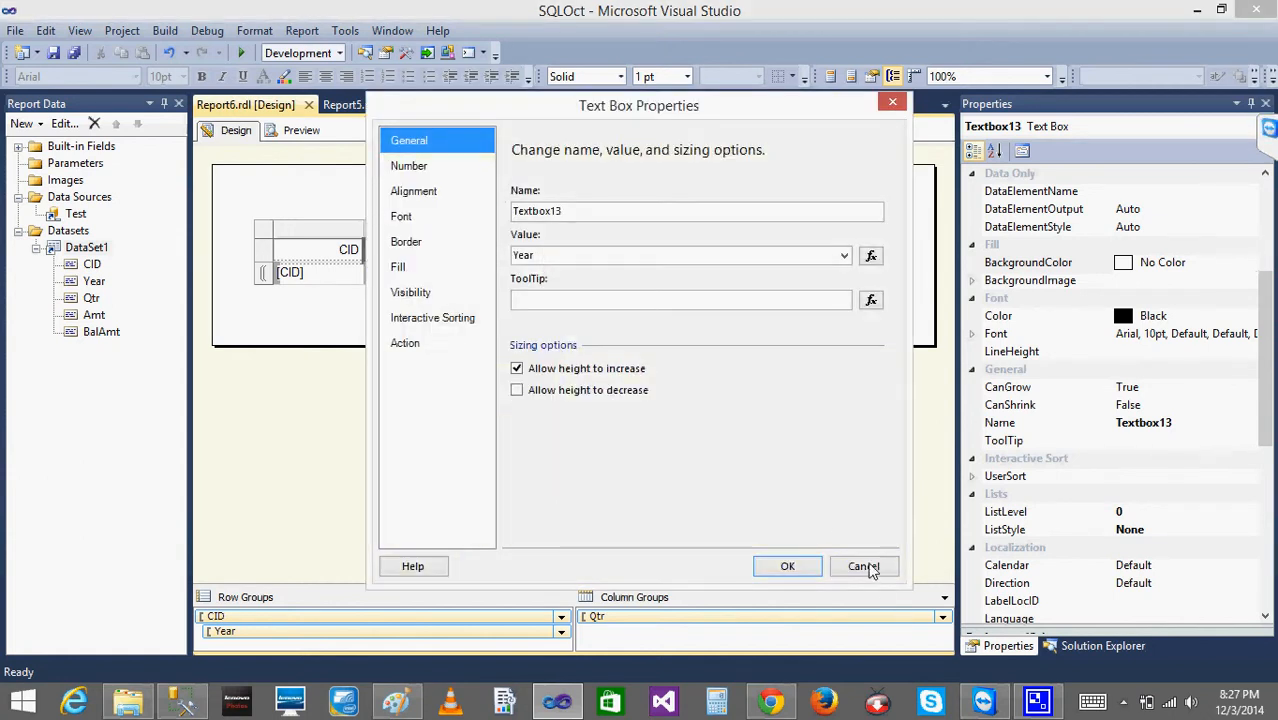
click(864, 567)
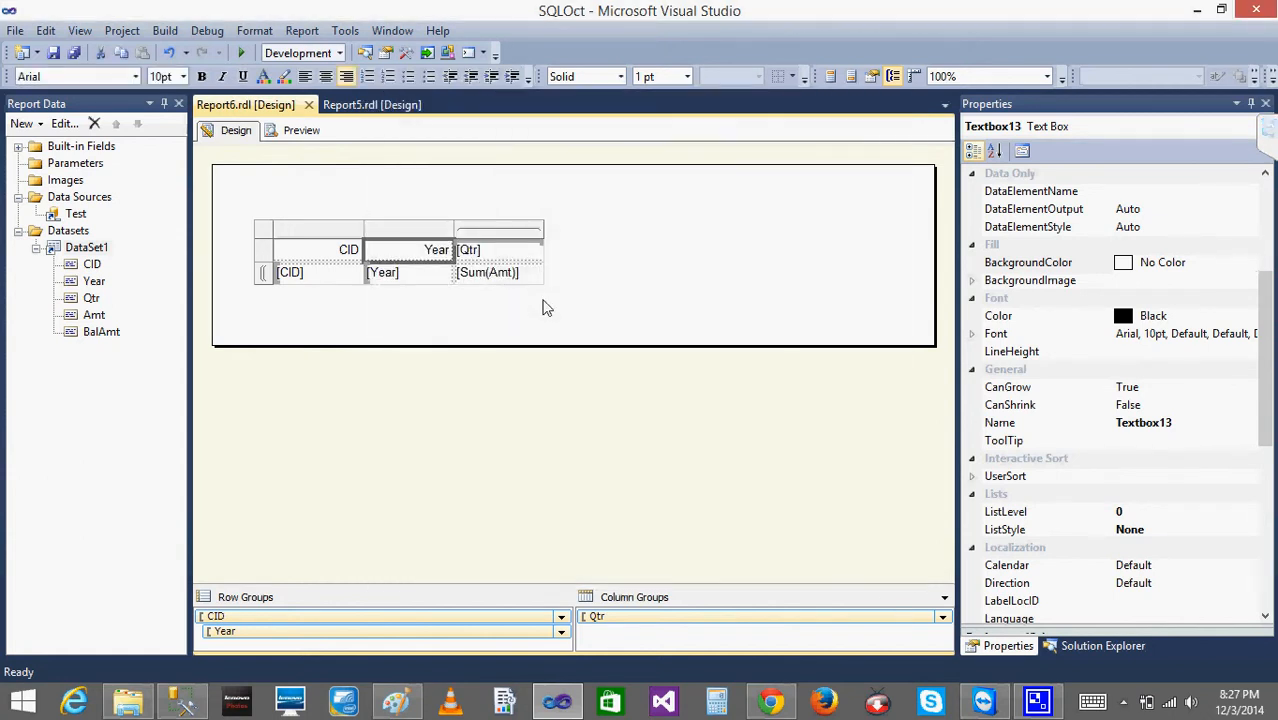
right_click(397, 255)
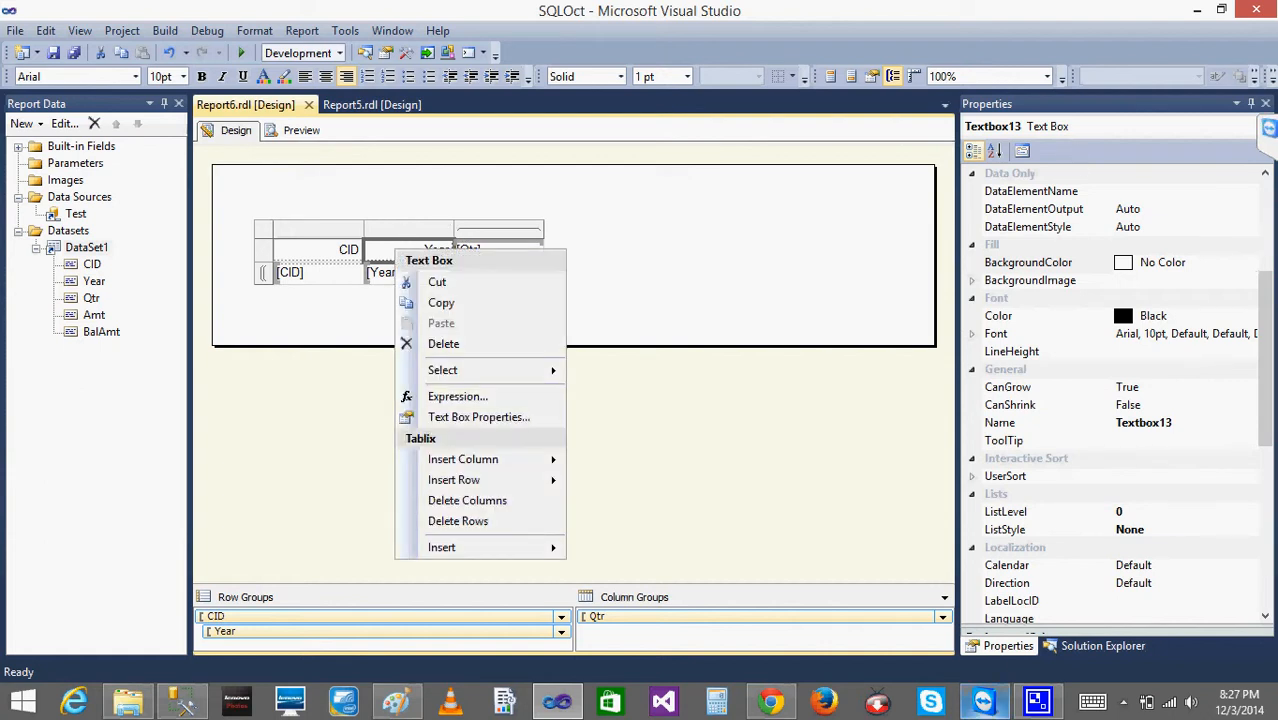
click(1118, 258)
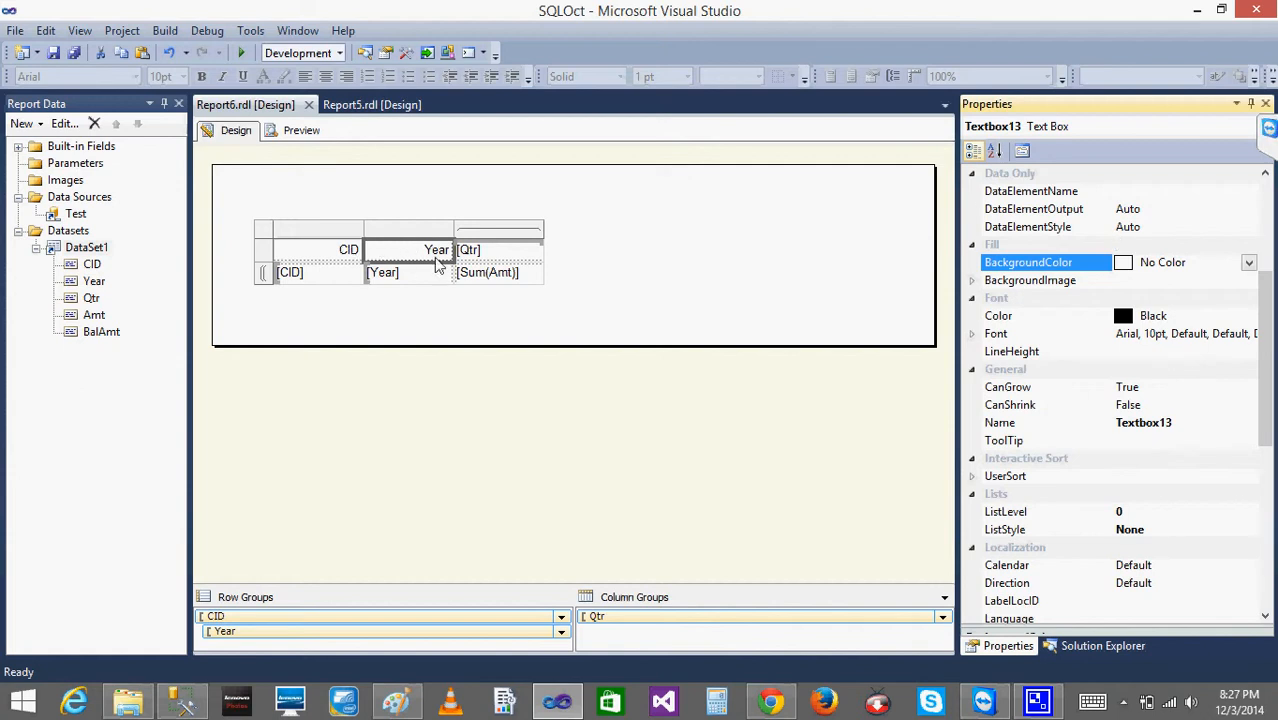
click(1094, 132)
click(1093, 133)
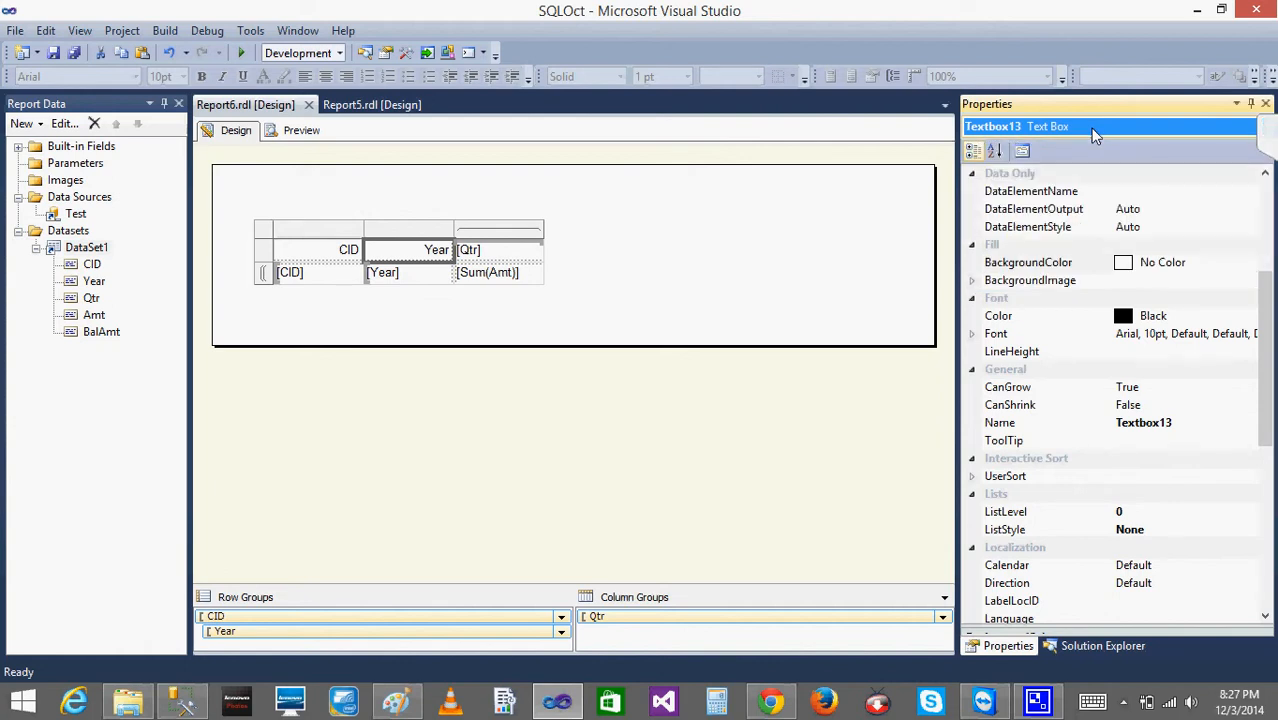
- Try to rename the Year header text box as Year
click(1193, 430)
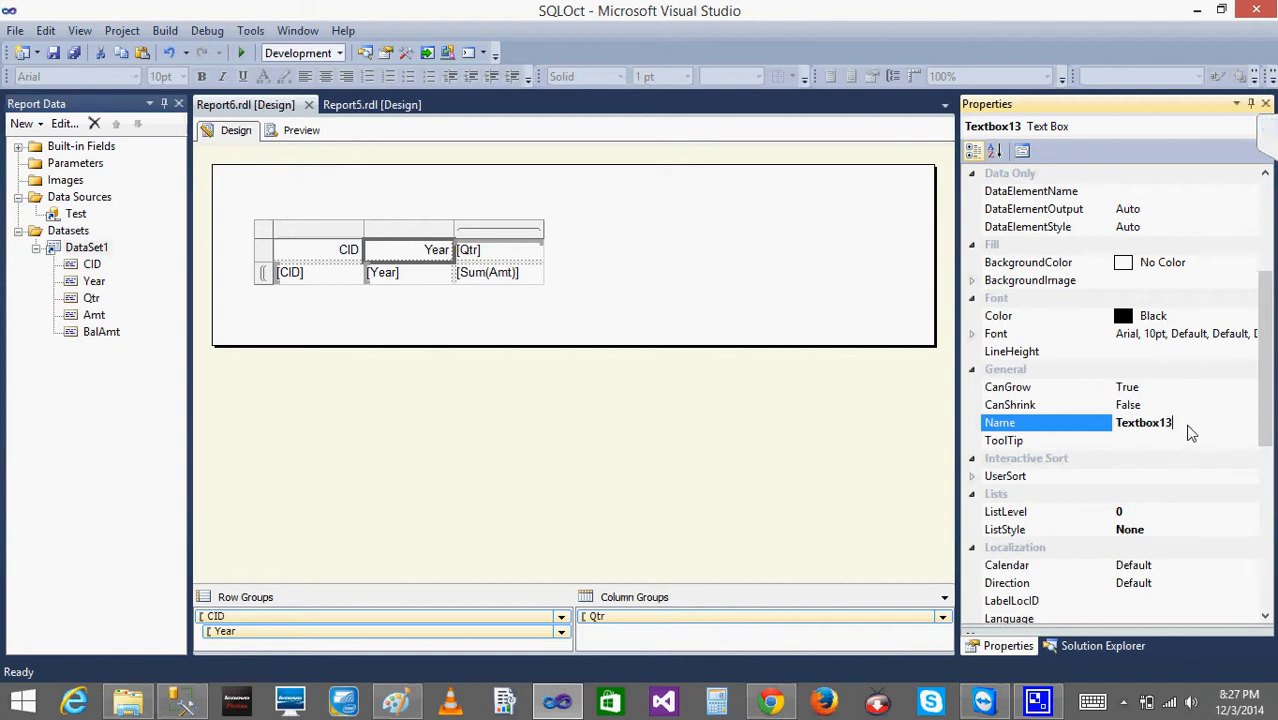
key(BackSpace)
key(BackSpace)
key(BackSpace)
key(BackSpace)
key(BackSpace)
key(BackSpace)
key(BackSpace)
key(BackSpace)
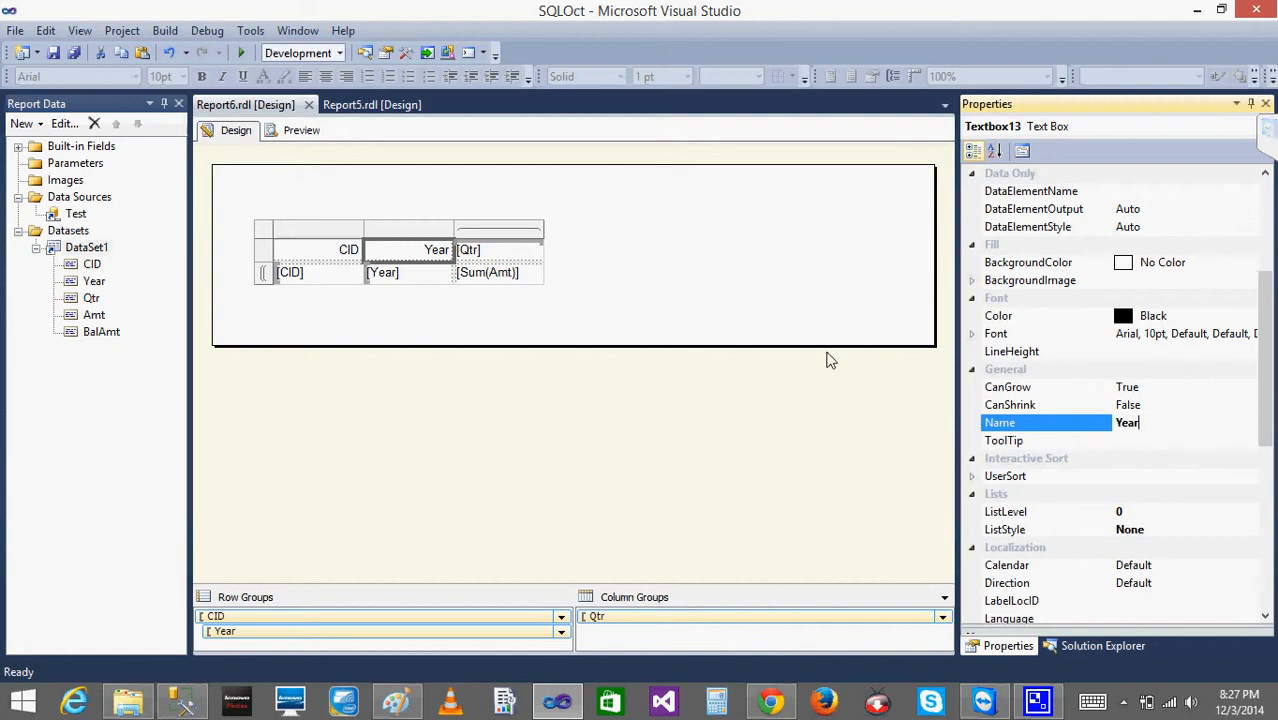
click(805, 304)
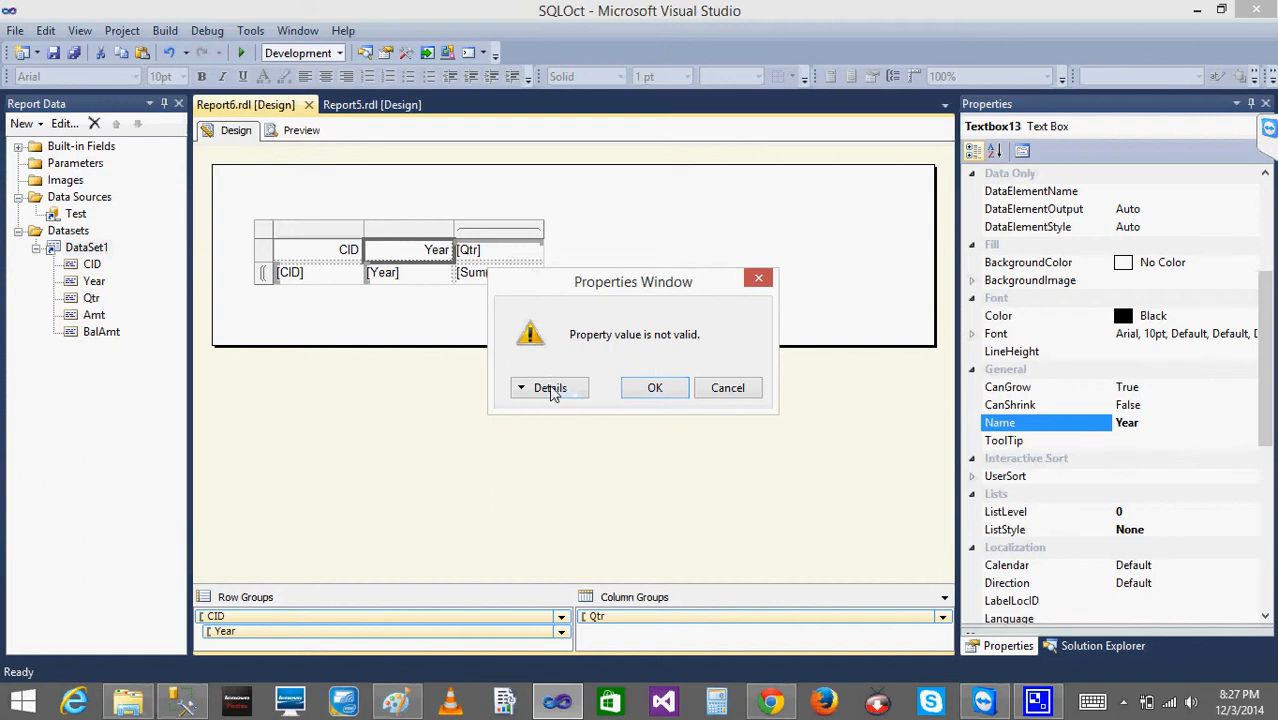
click(651, 388)
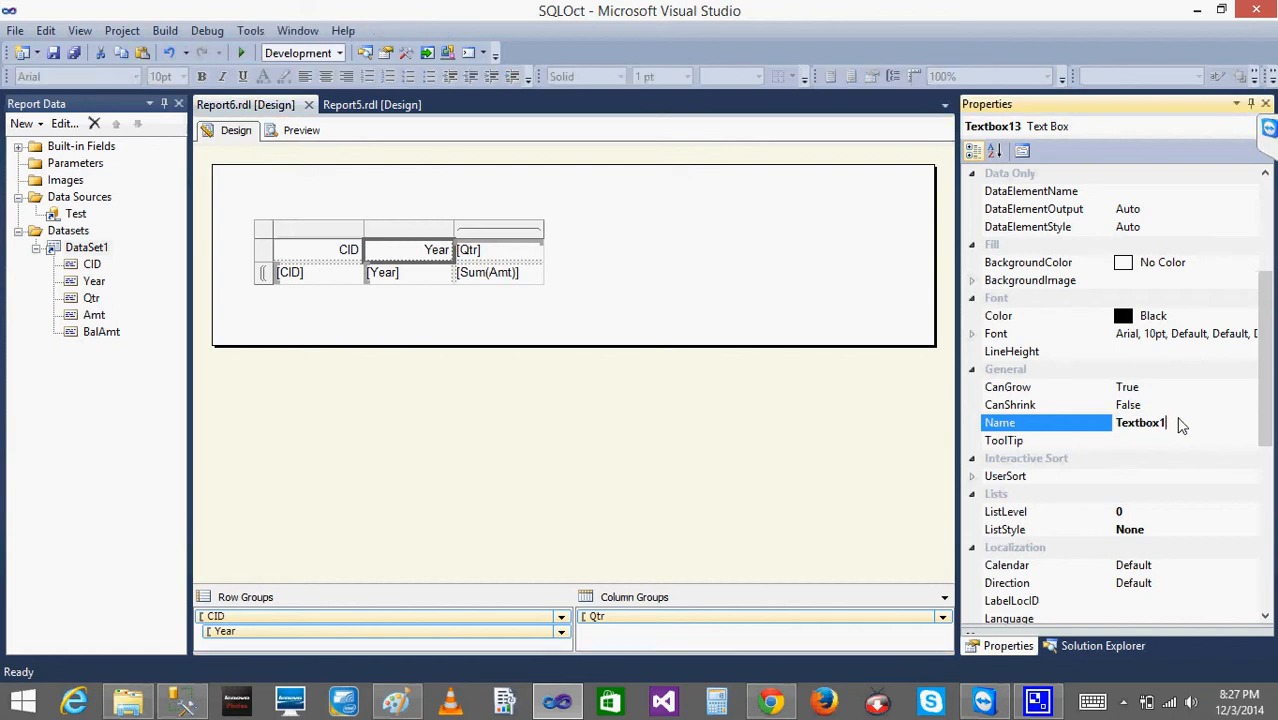
- Rename the Year header text box as year in lowercase, and reselect the text box
key(BackSpace)
key(BackSpace)
key(BackSpace)
key(BackSpace)
key(BackSpace)
key(BackSpace)
key(BackSpace)
key(BackSpace)
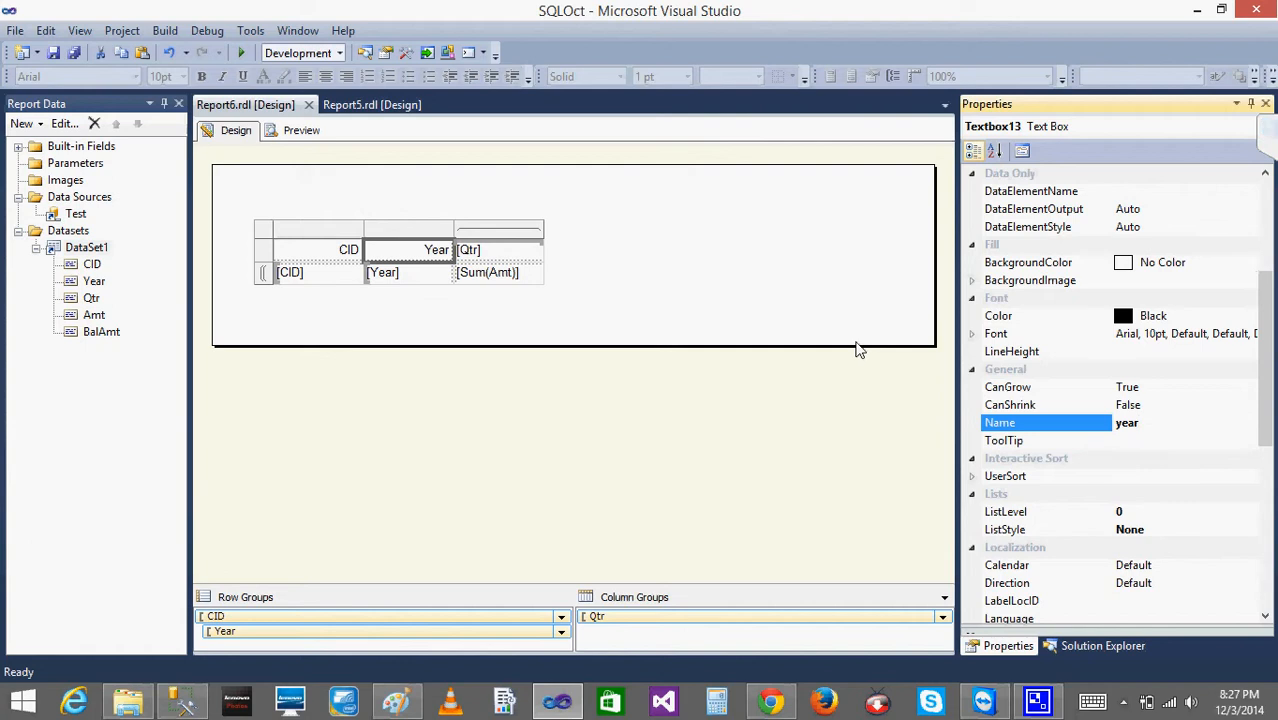
click(857, 349)
click(395, 261)
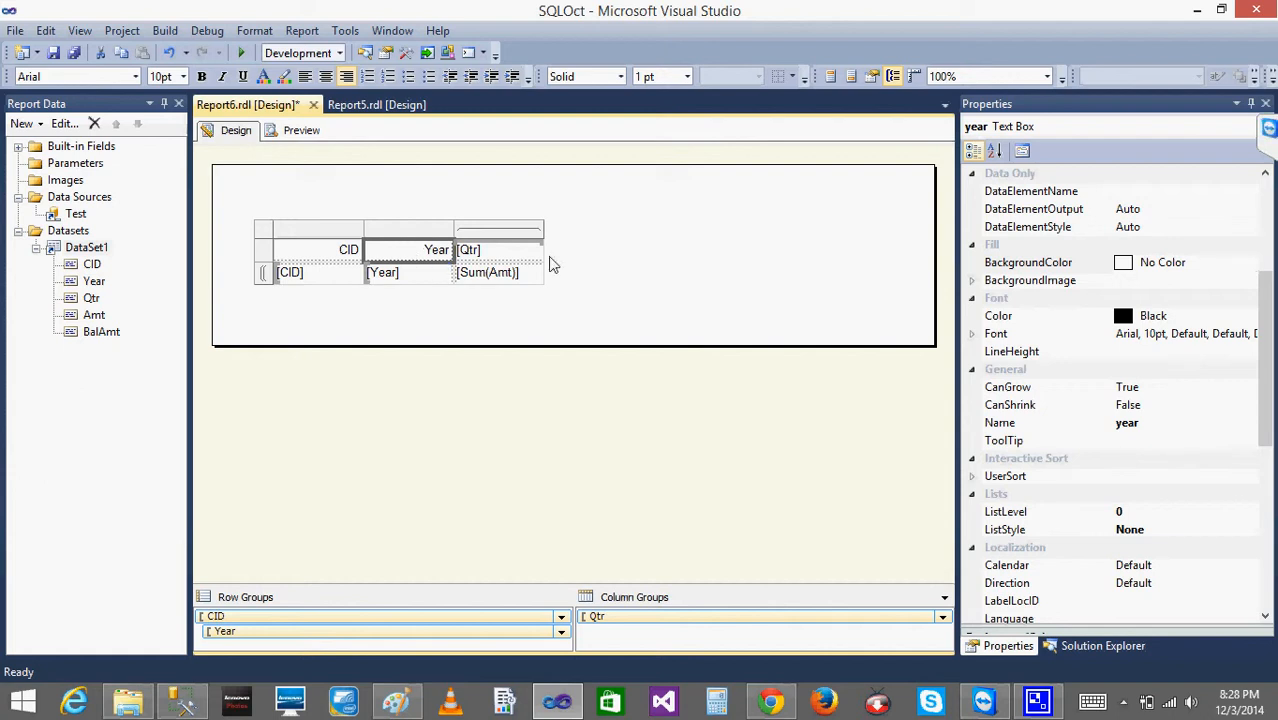
- Try to capitalize the year text box's name as Year, cancel the change, and view its alignment properties
click(1124, 428)
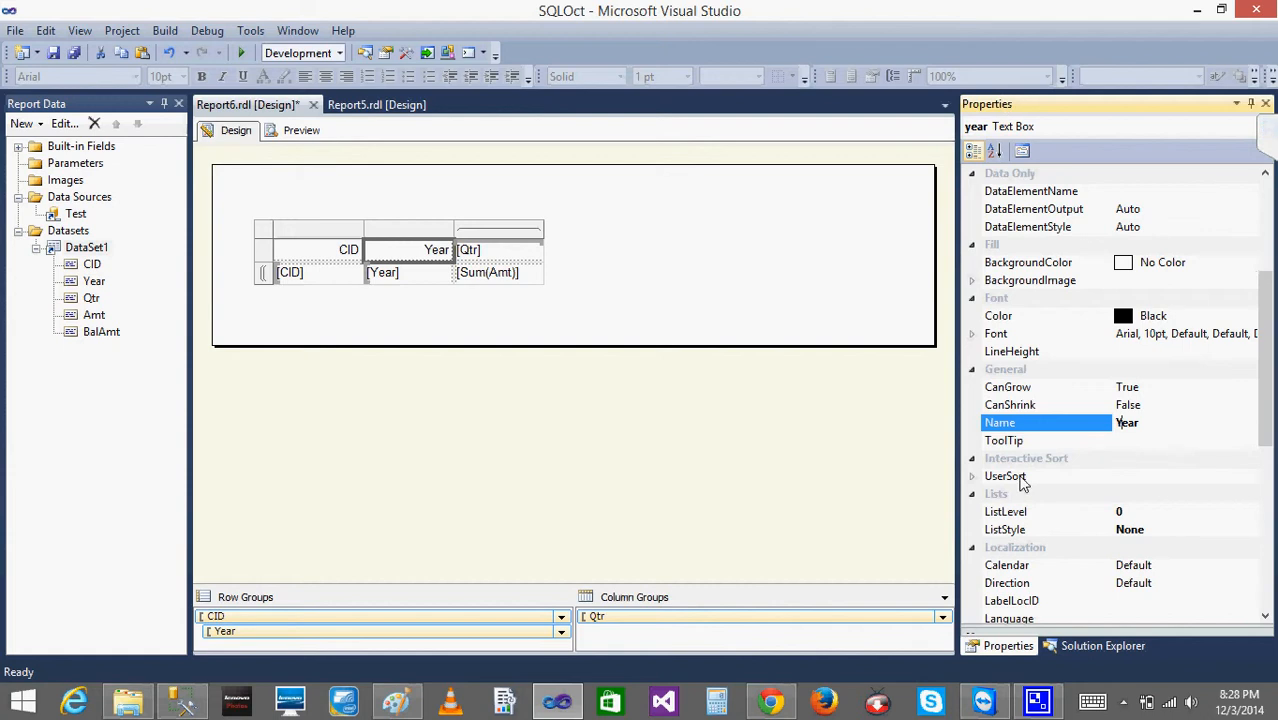
key(Return)
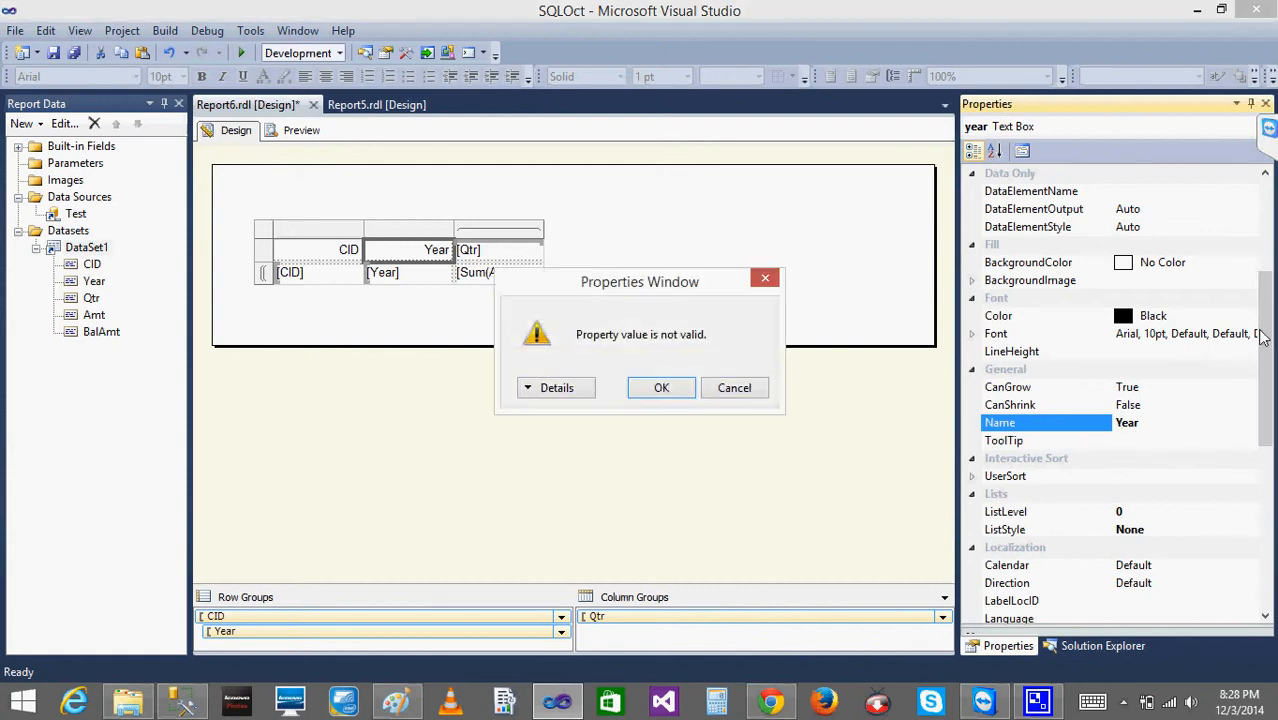
click(734, 388)
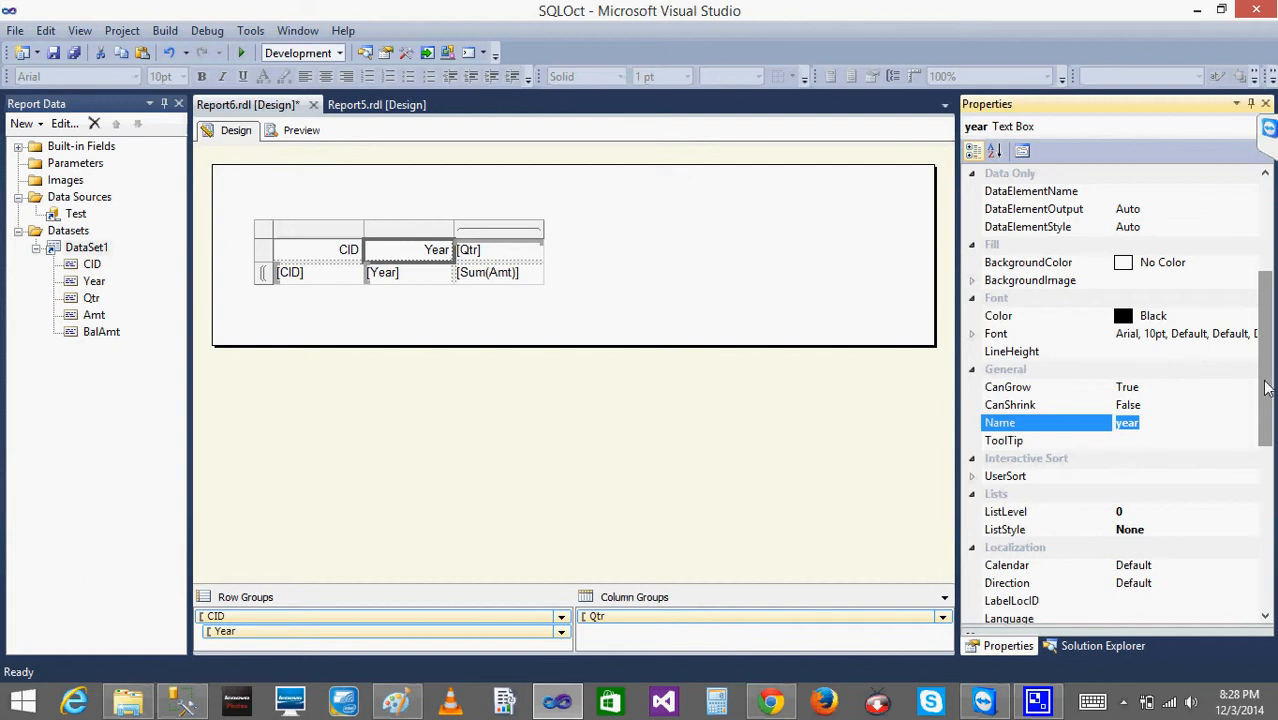
drag(1272, 390, 1273, 280)
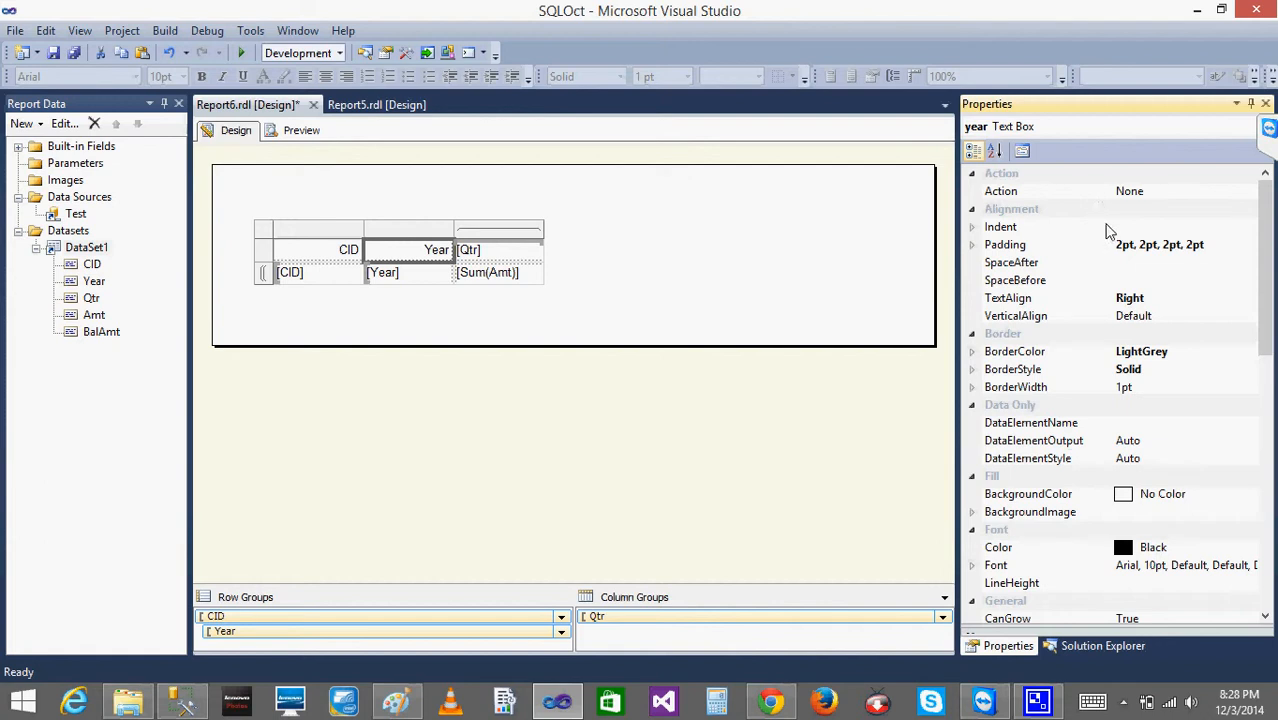
- Inspect the four padding values of the Year header text box, and preview the report to check its year column
click(973, 246)
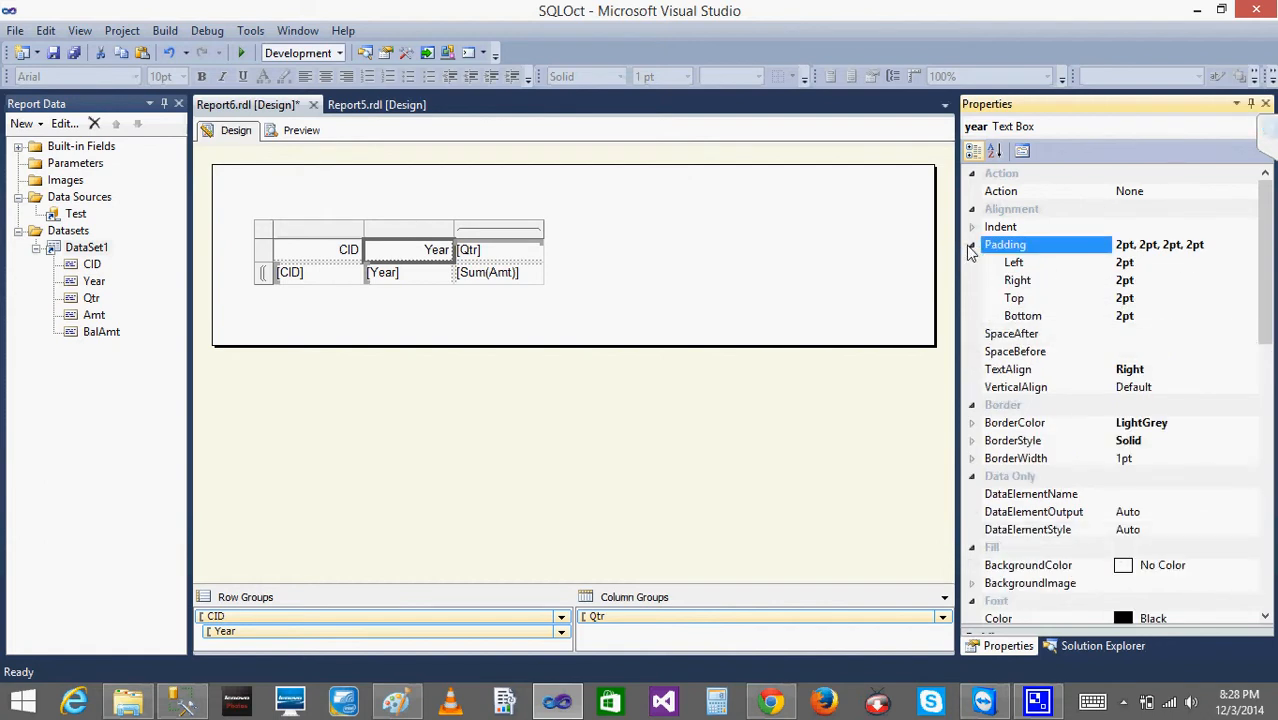
click(971, 246)
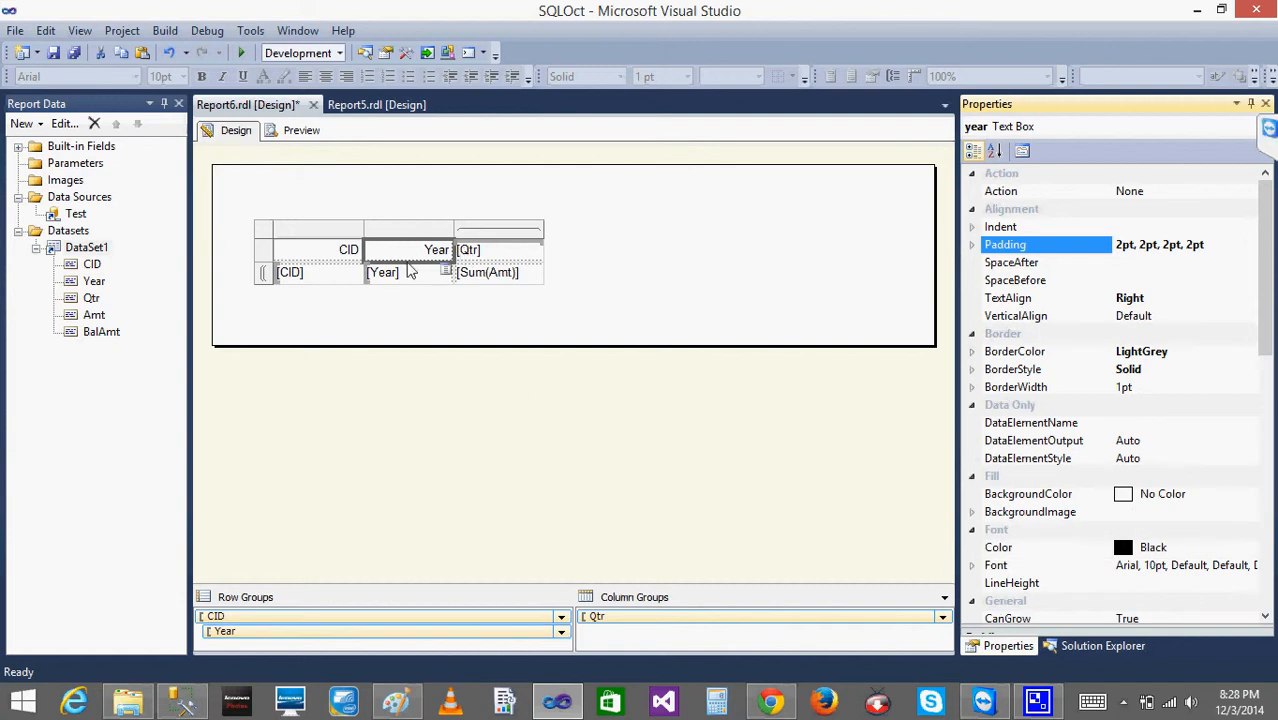
click(292, 132)
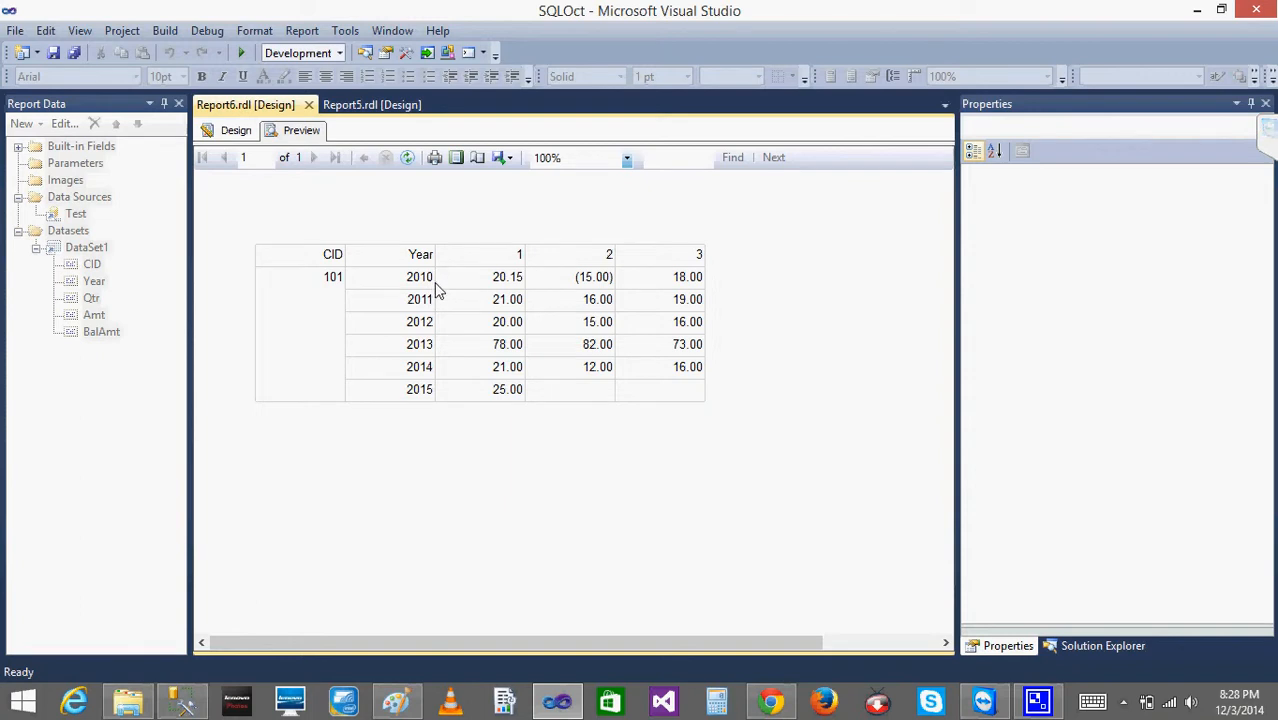
click(230, 130)
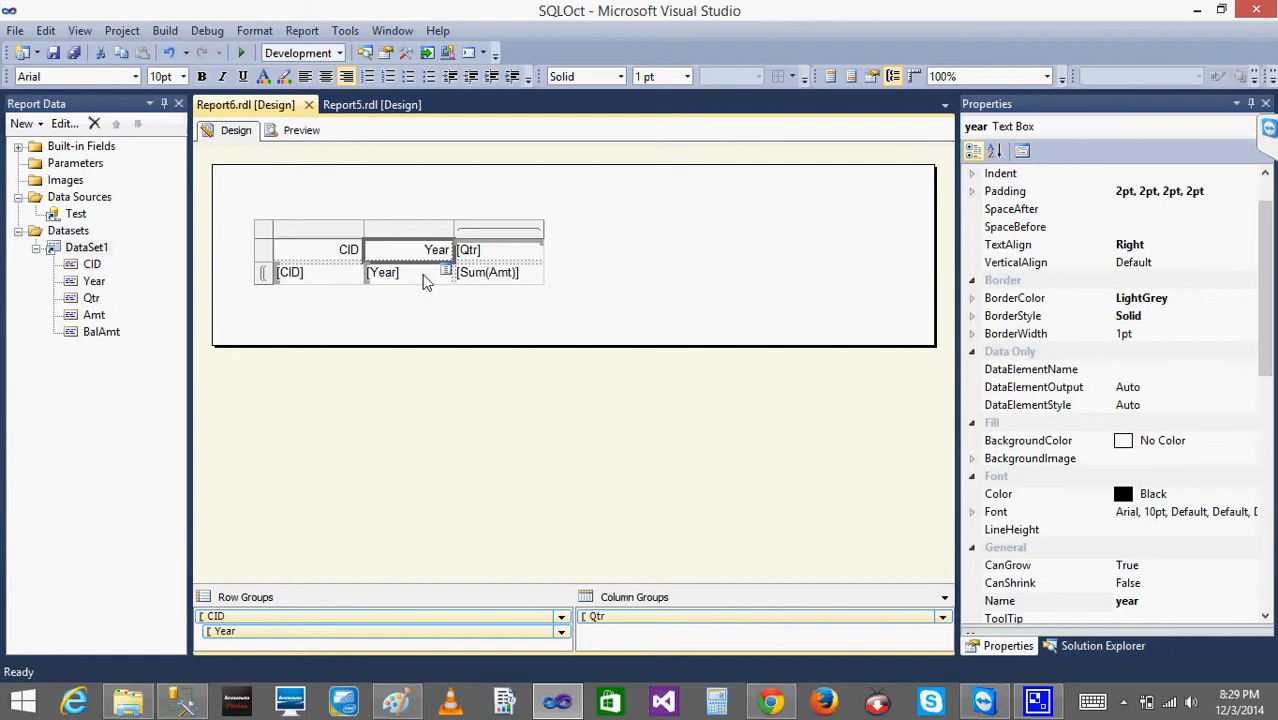
- Set the right padding of the [Year] data text box to 10pt, and preview the report
click(424, 280)
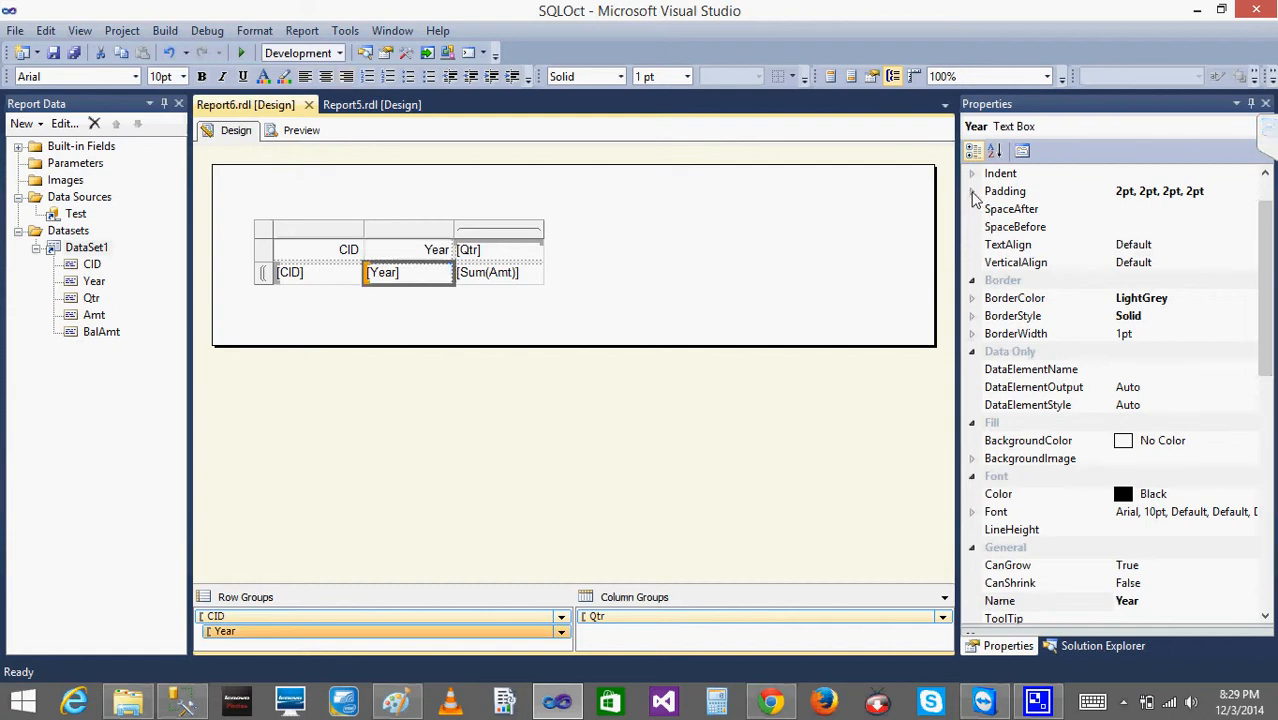
click(973, 193)
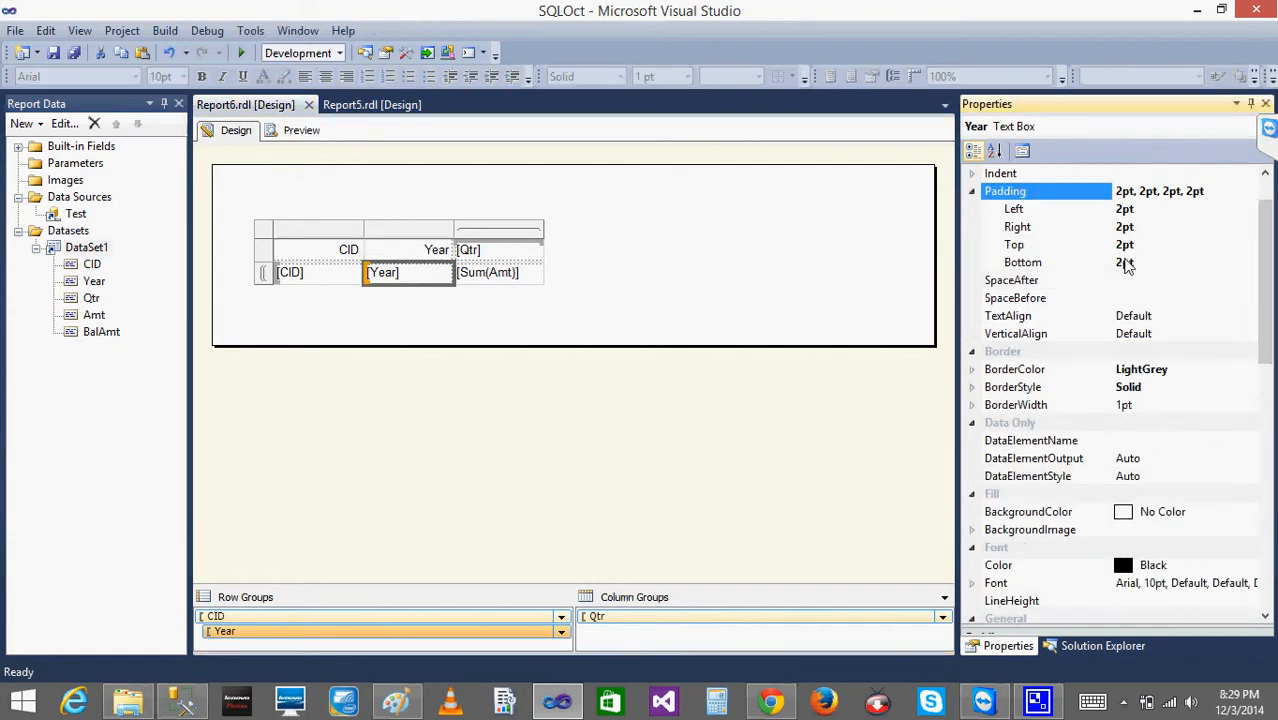
click(1125, 229)
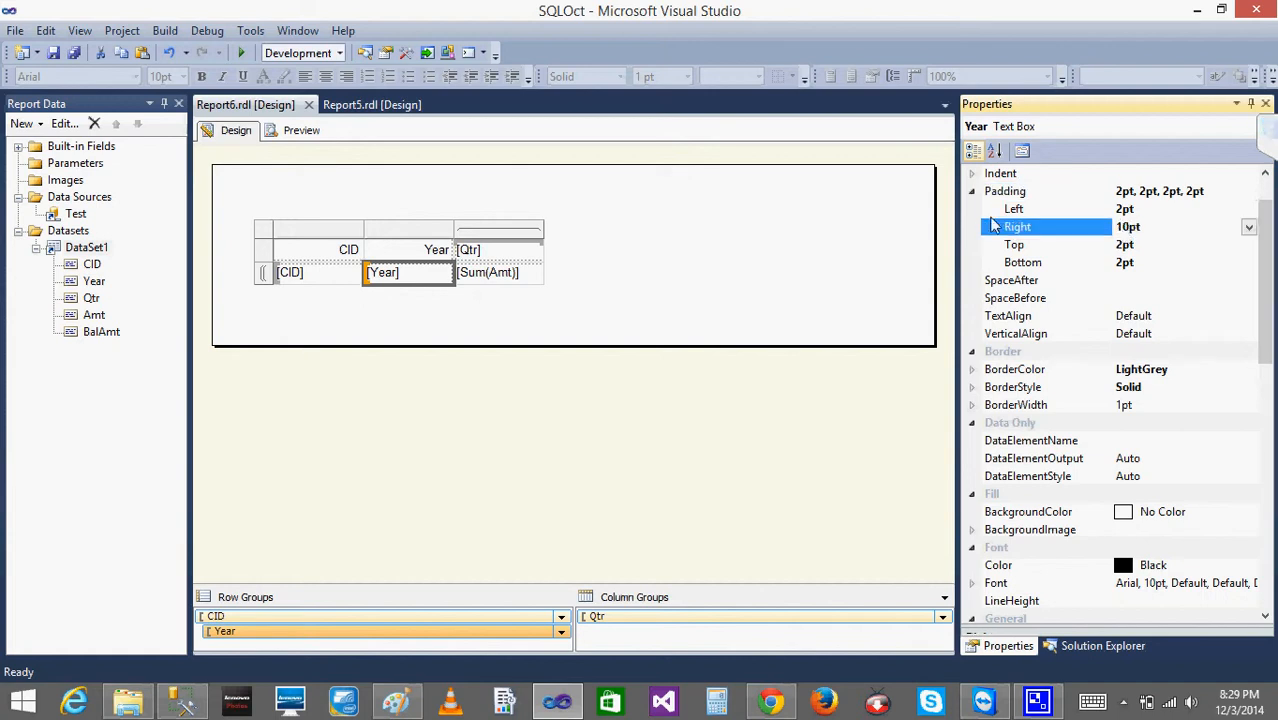
click(773, 251)
click(303, 132)
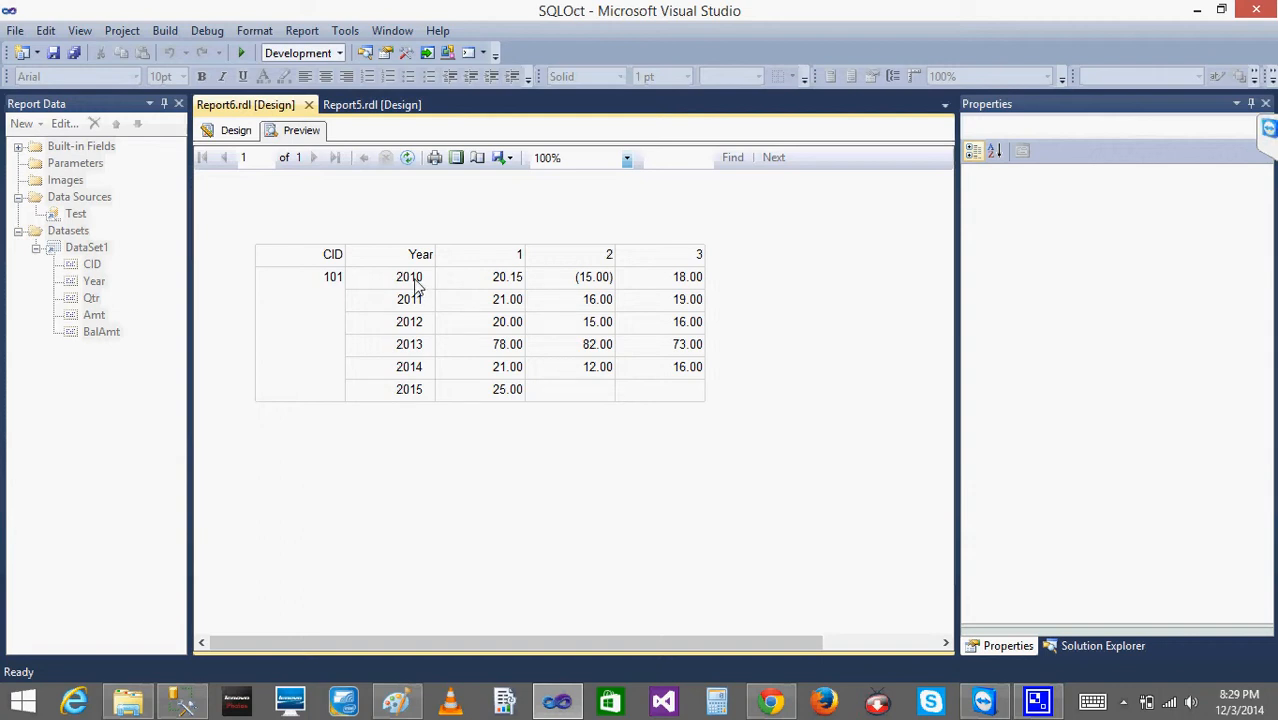
click(240, 131)
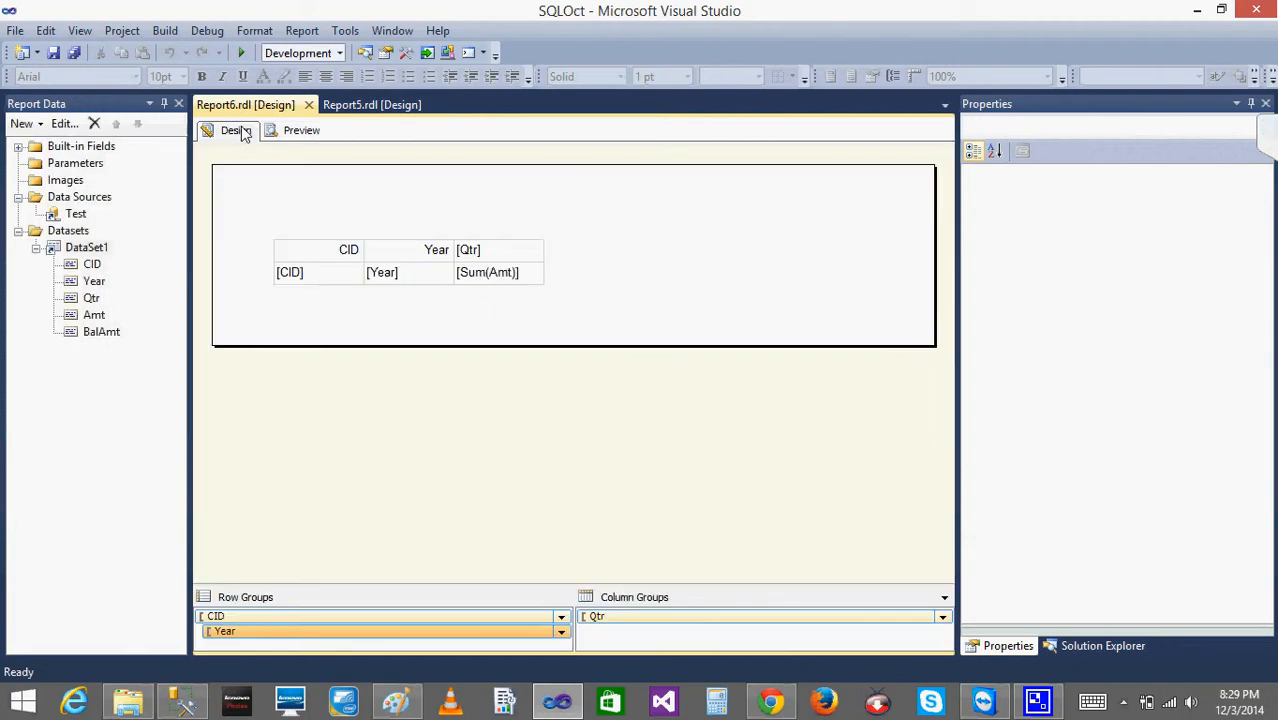
- Examine the TextAlign and VerticalAlign options of the [Year] data text box without choosing any
right_click(428, 277)
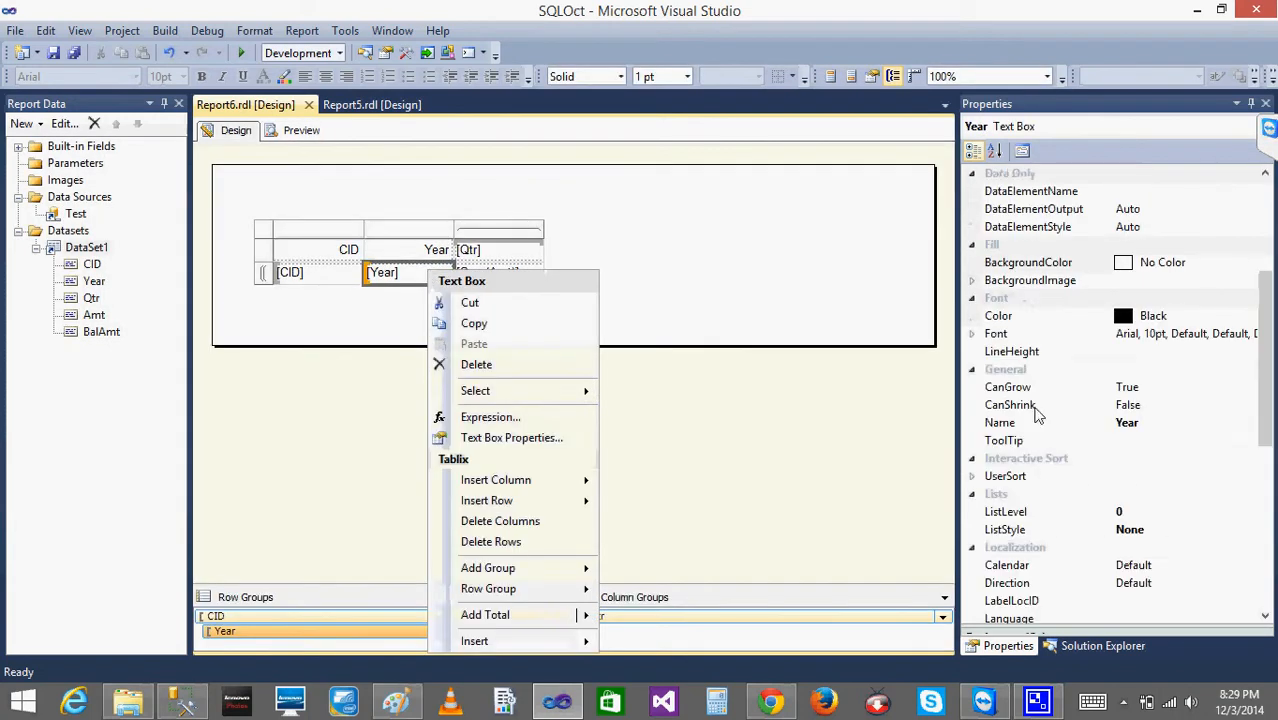
click(1143, 158)
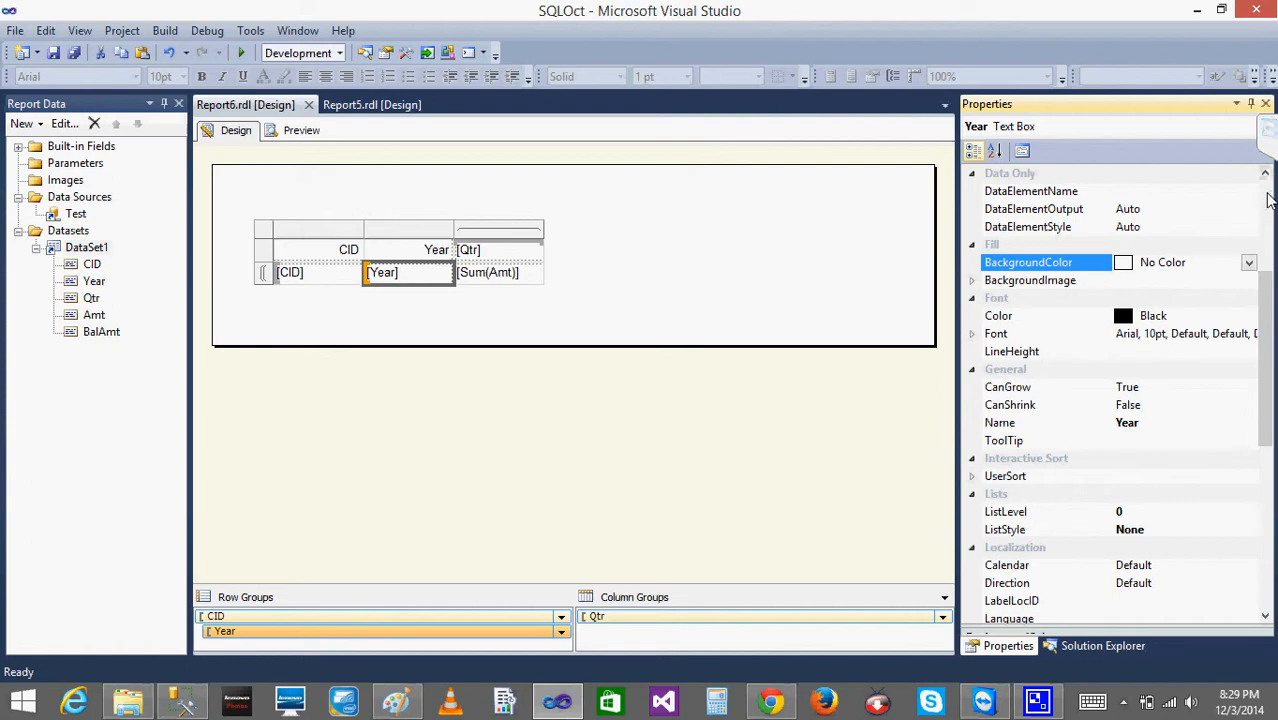
click(1266, 200)
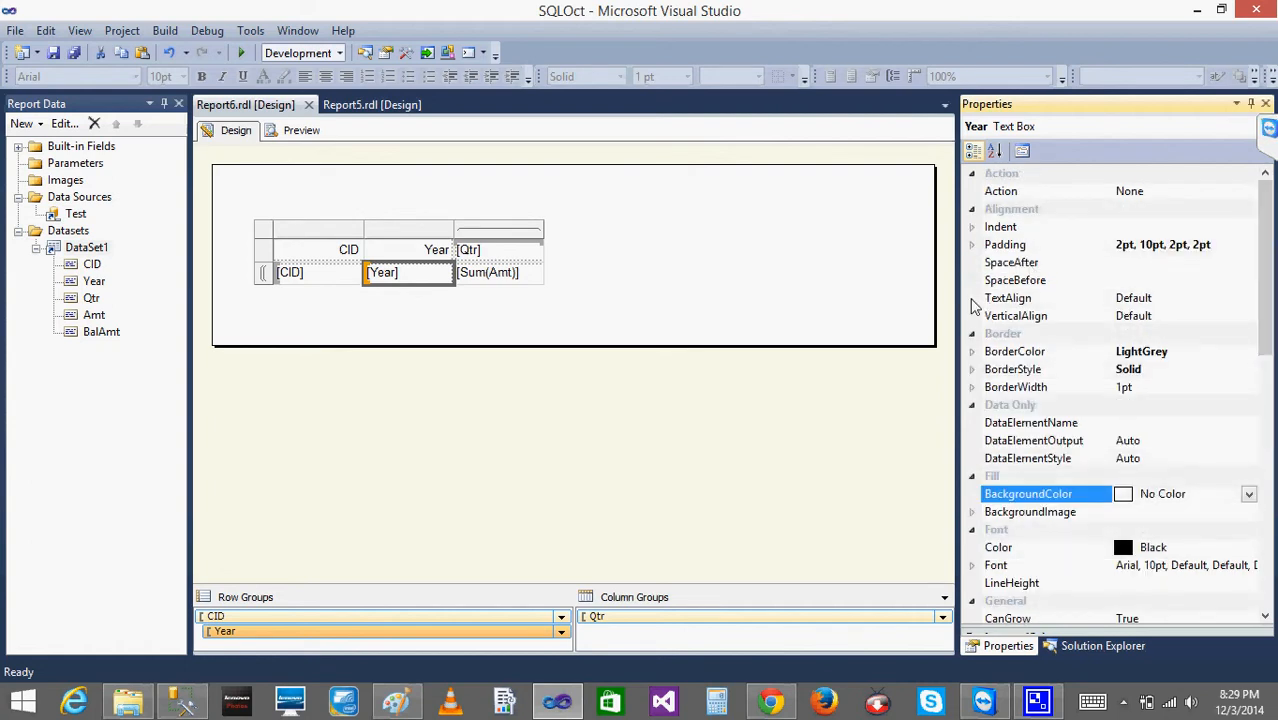
click(1168, 300)
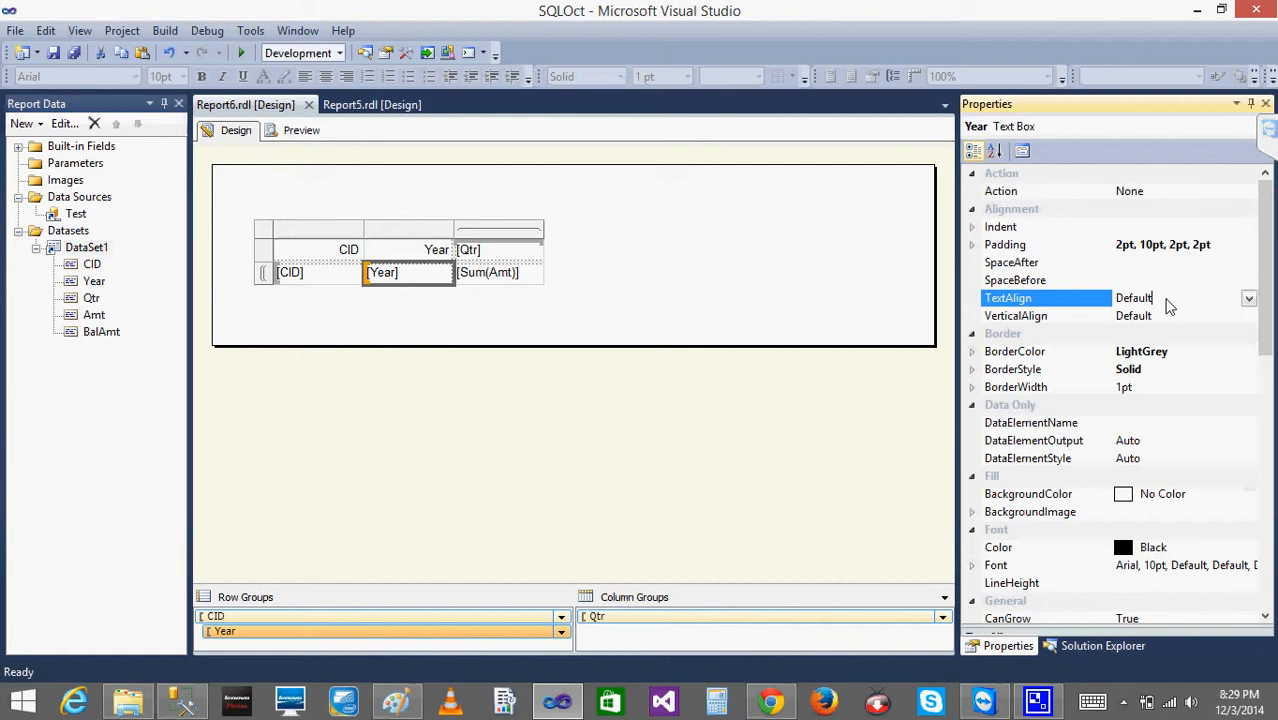
click(1249, 299)
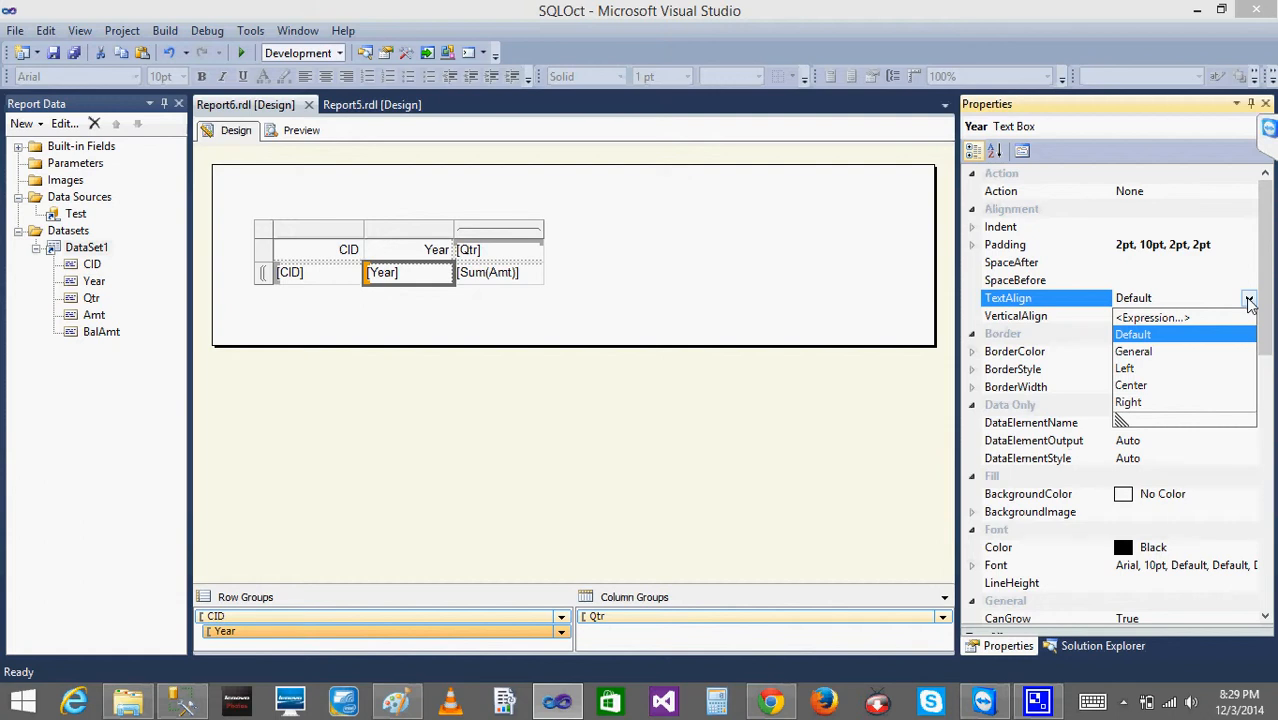
click(1088, 333)
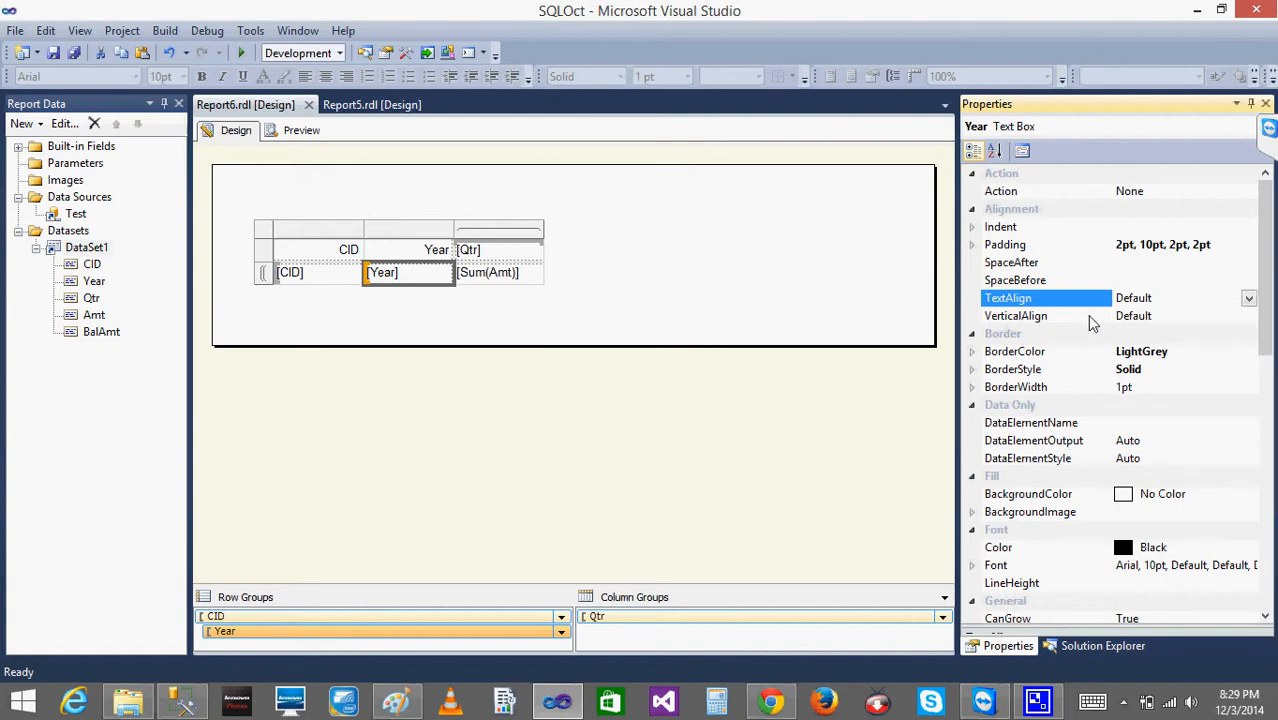
click(1092, 318)
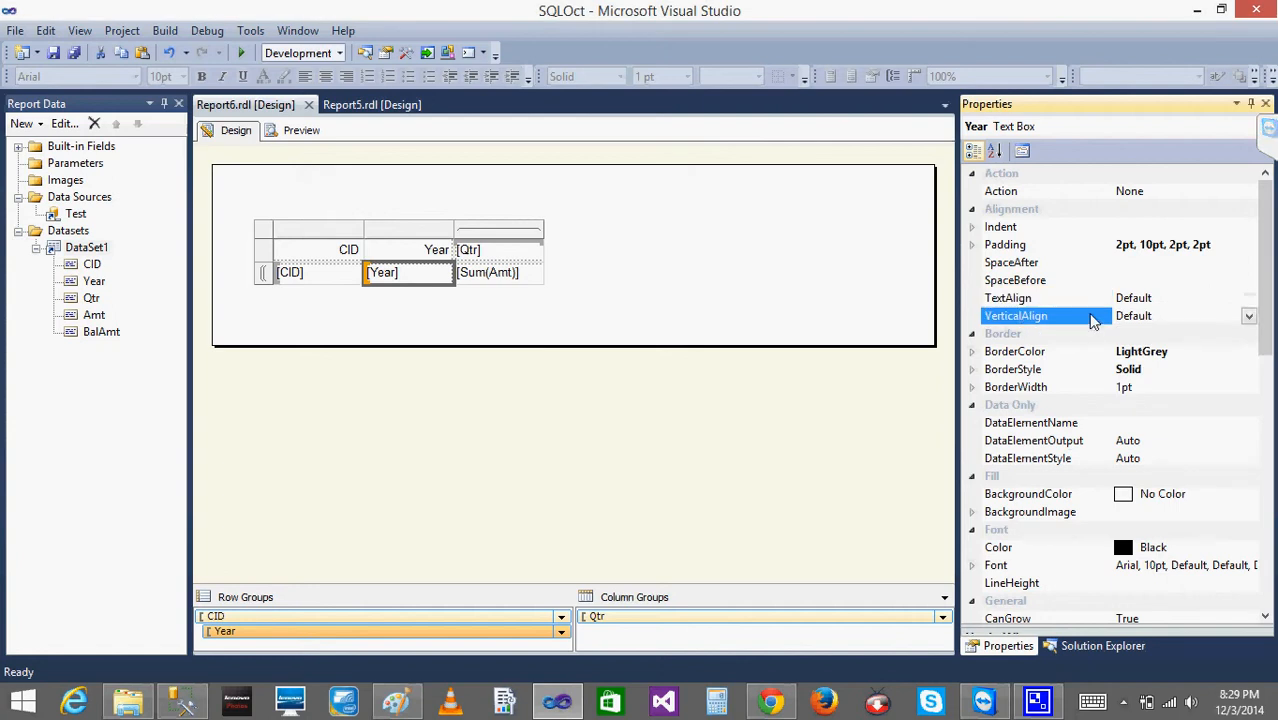
click(1248, 318)
click(1248, 318)
- Inspect the per-side BorderStyle settings of the [Year] data text box and its fill, font and general properties
click(974, 371)
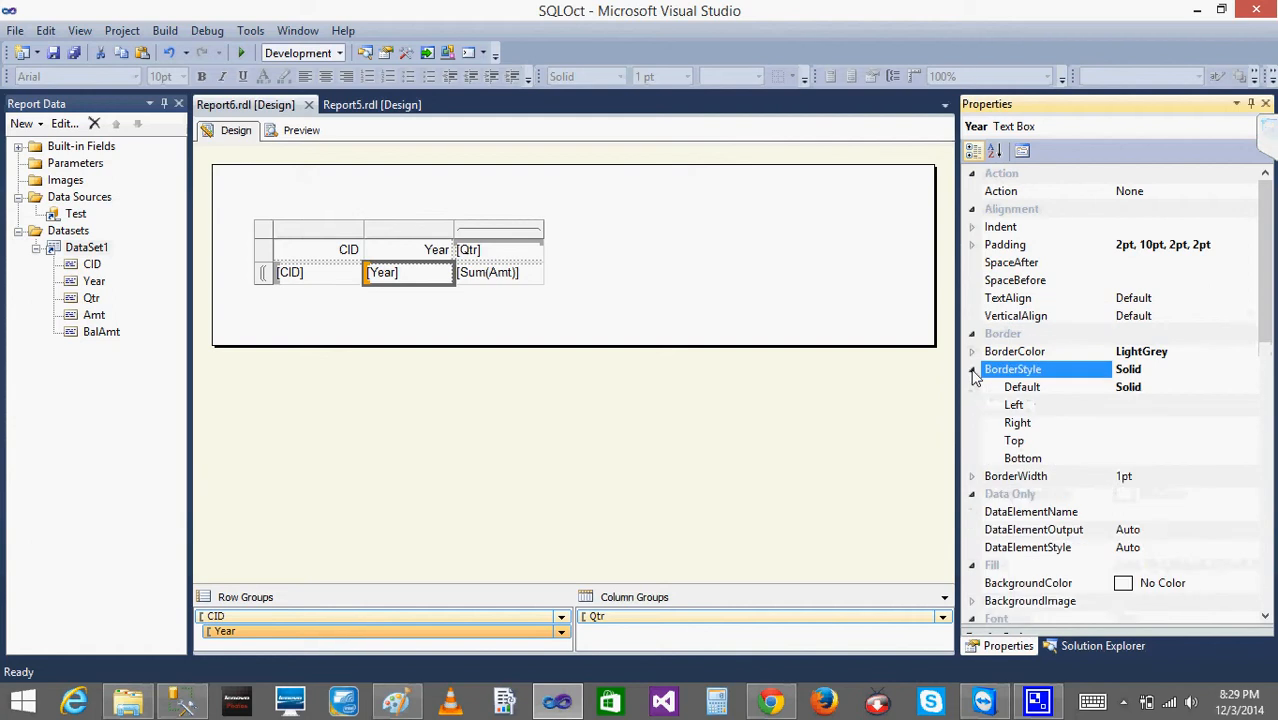
click(974, 371)
click(974, 371)
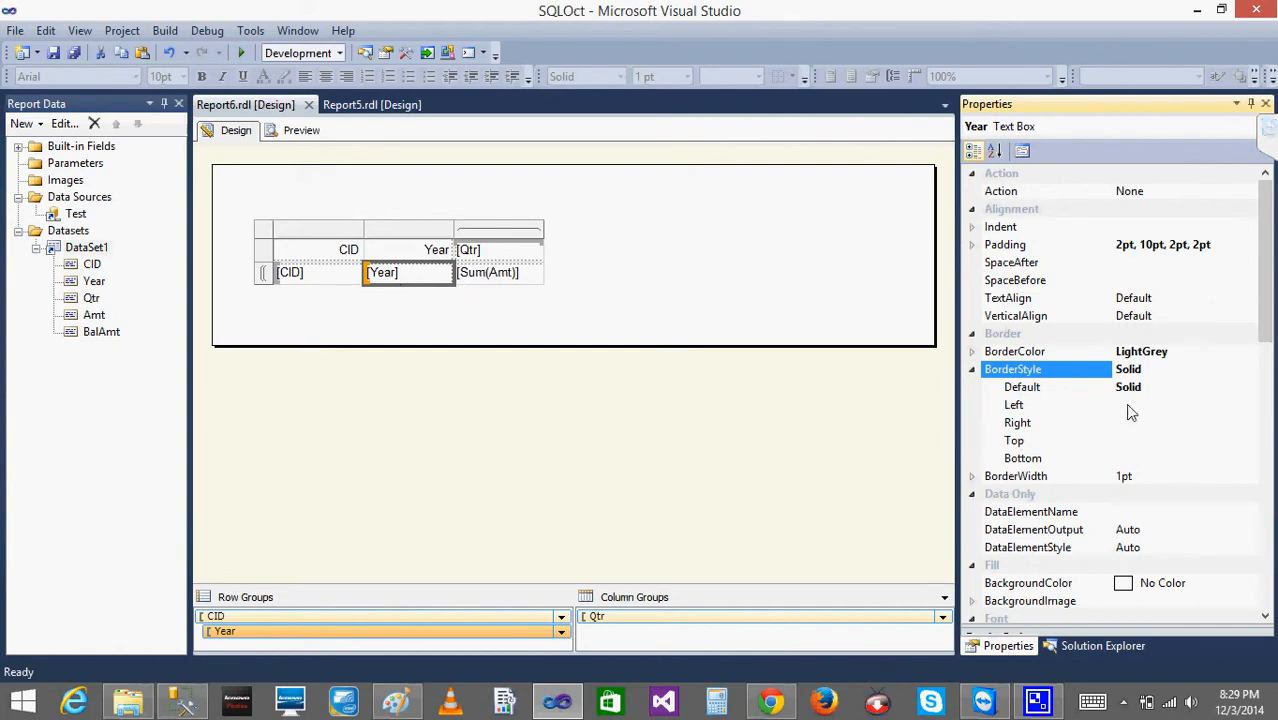
click(972, 369)
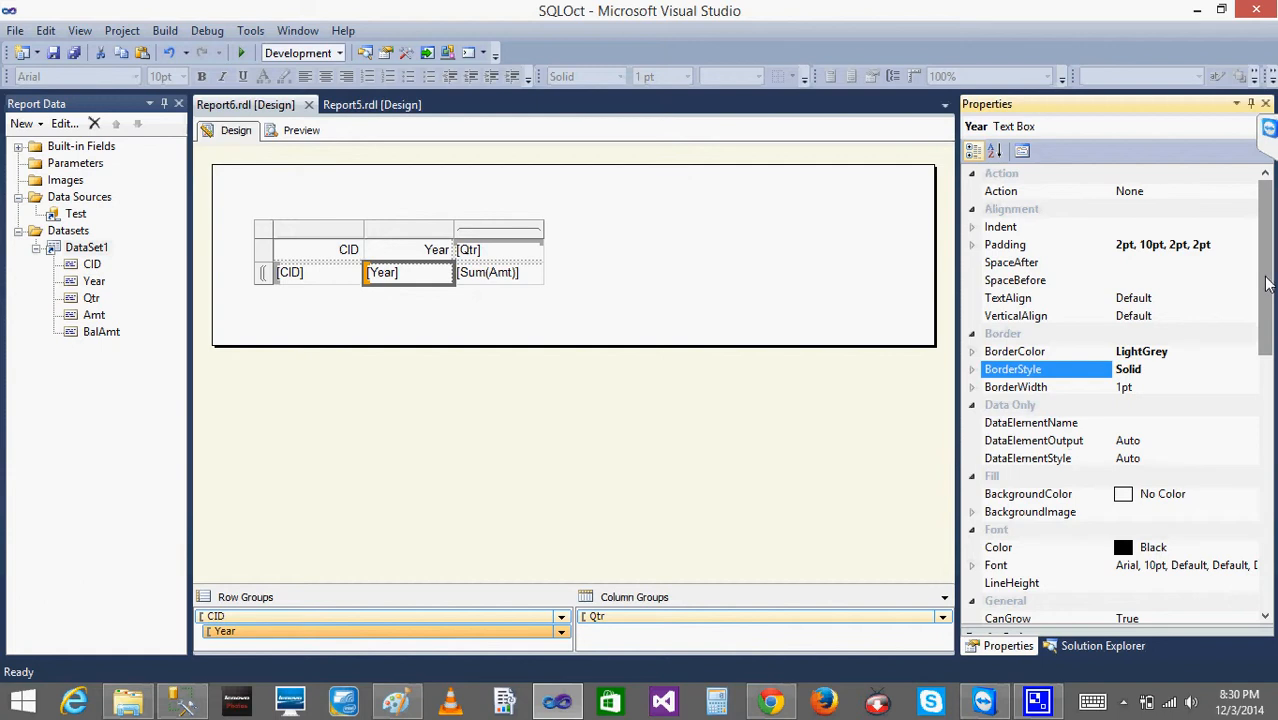
drag(1268, 283, 1262, 353)
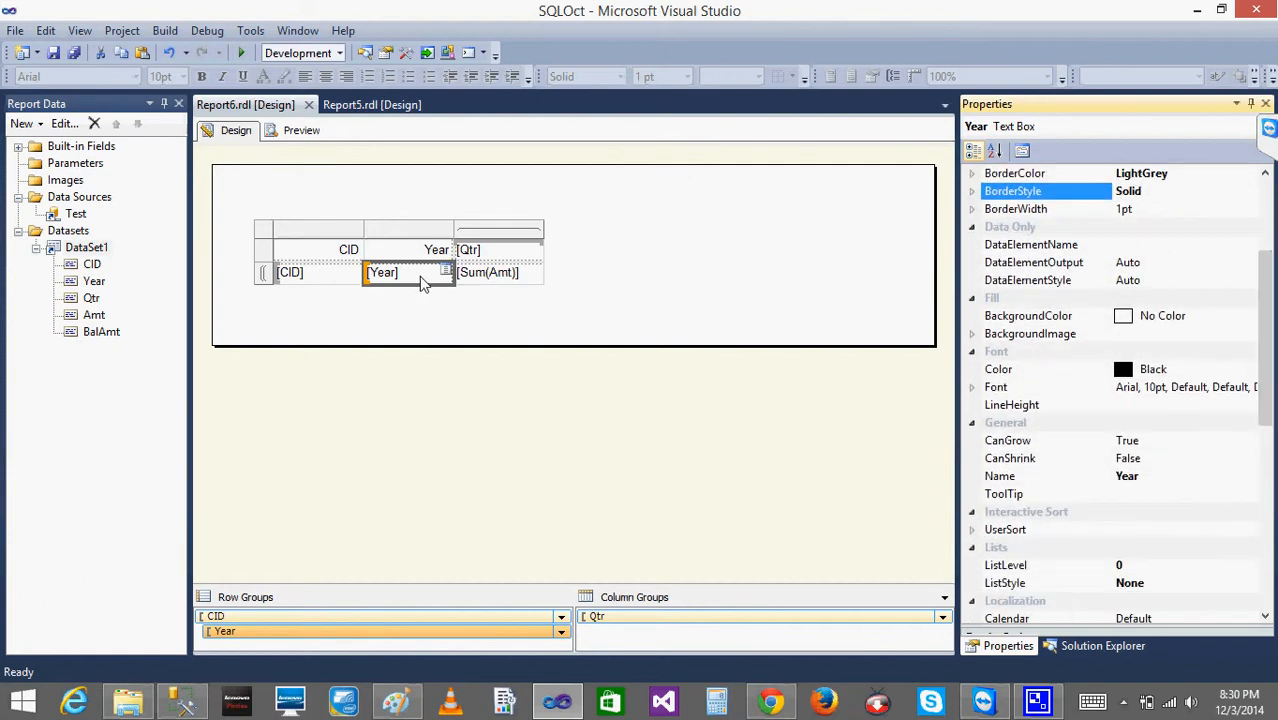
- Set the font weight of the matrix's entire header row to Bold, and preview the report
click(264, 252)
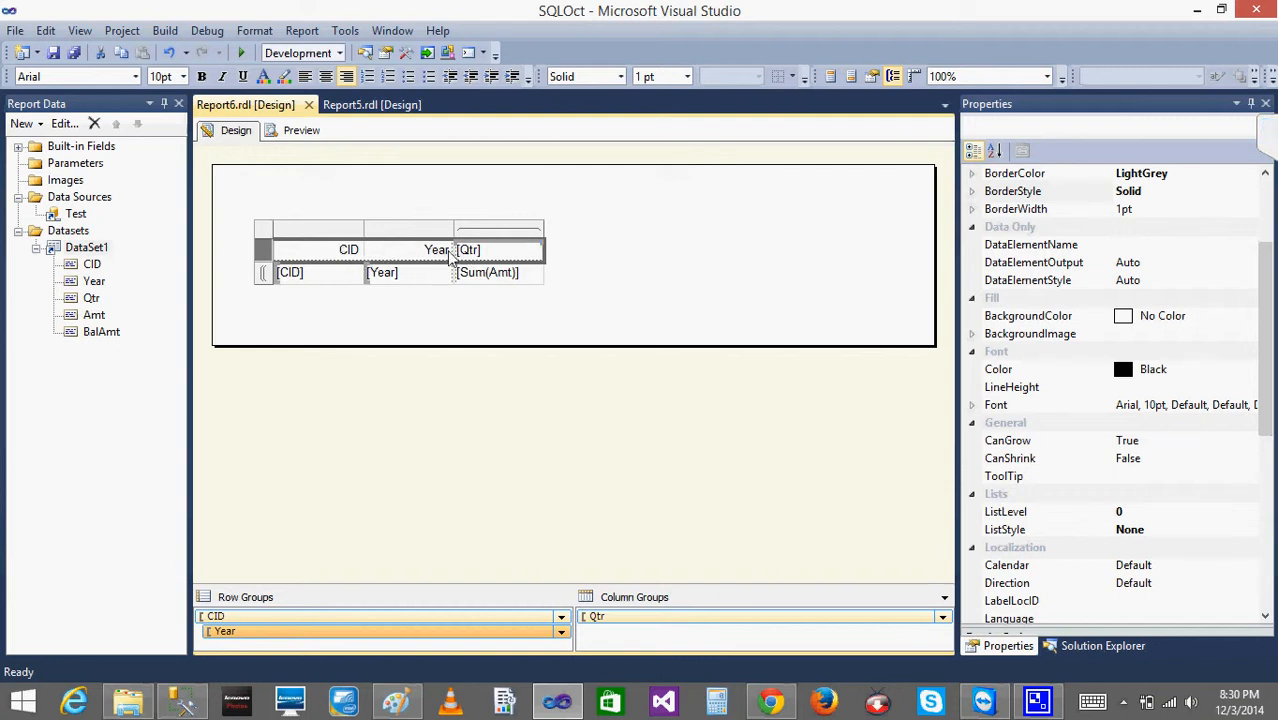
click(330, 256)
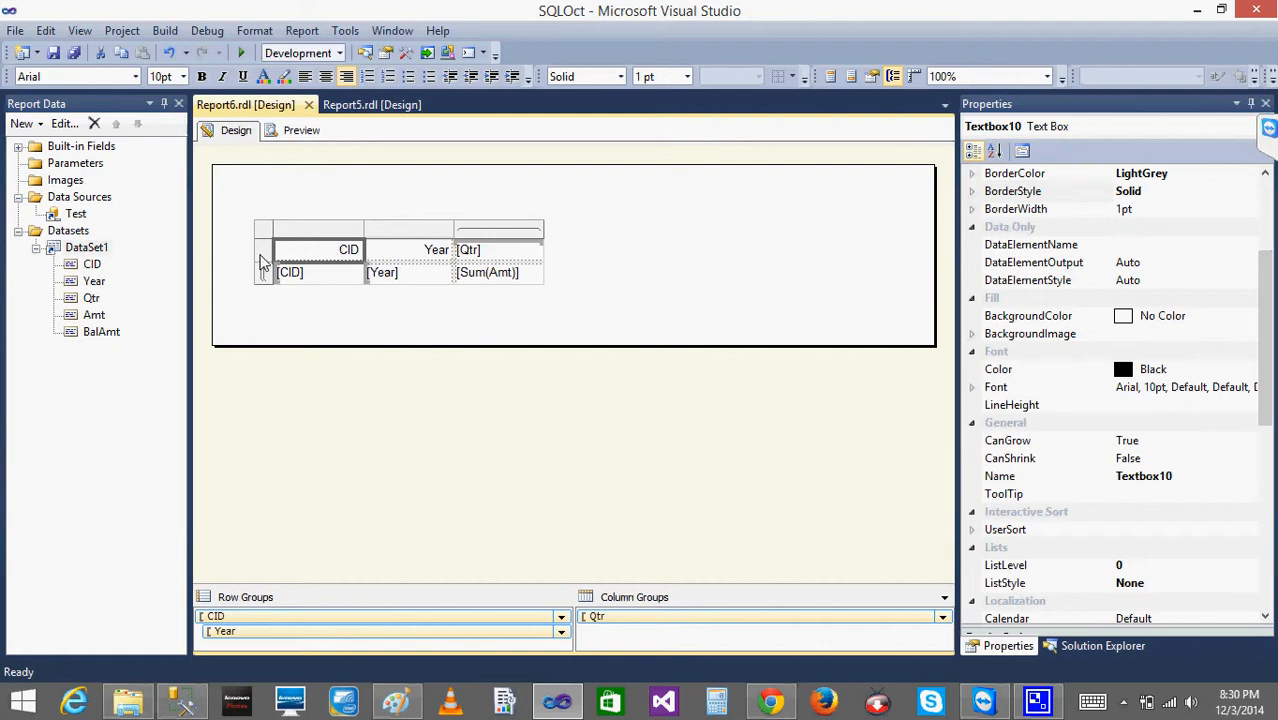
click(262, 250)
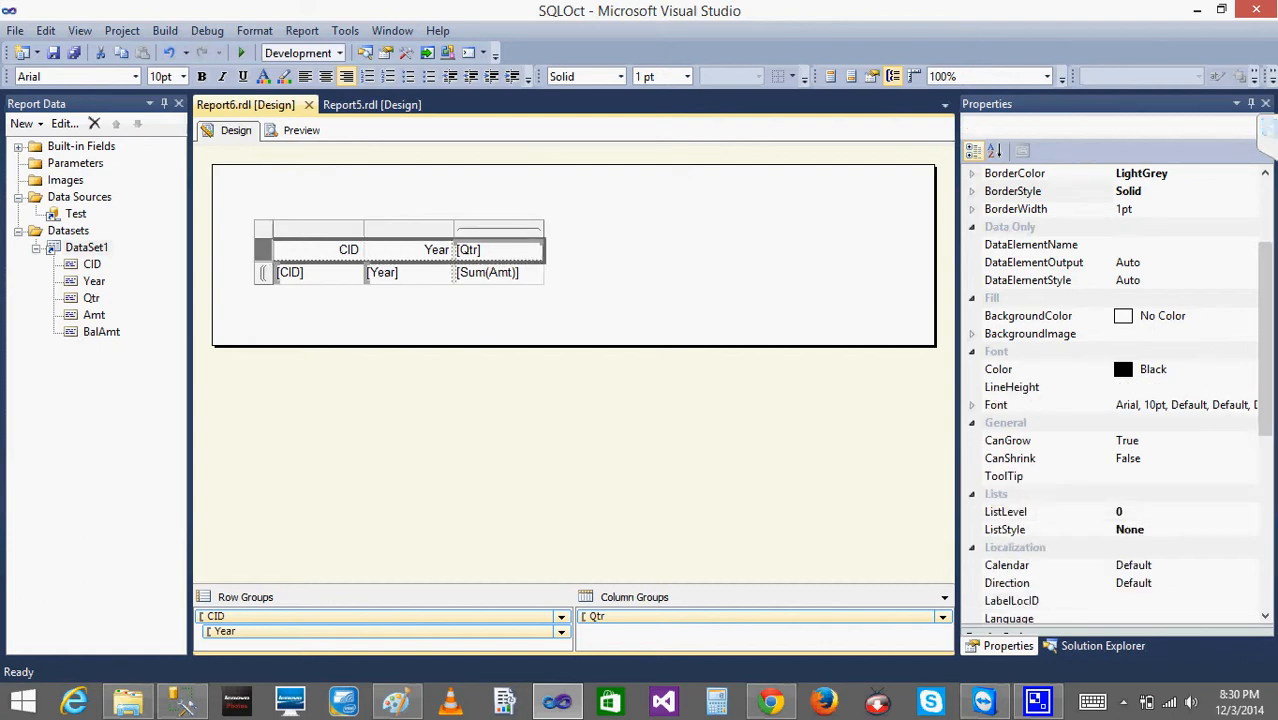
click(970, 406)
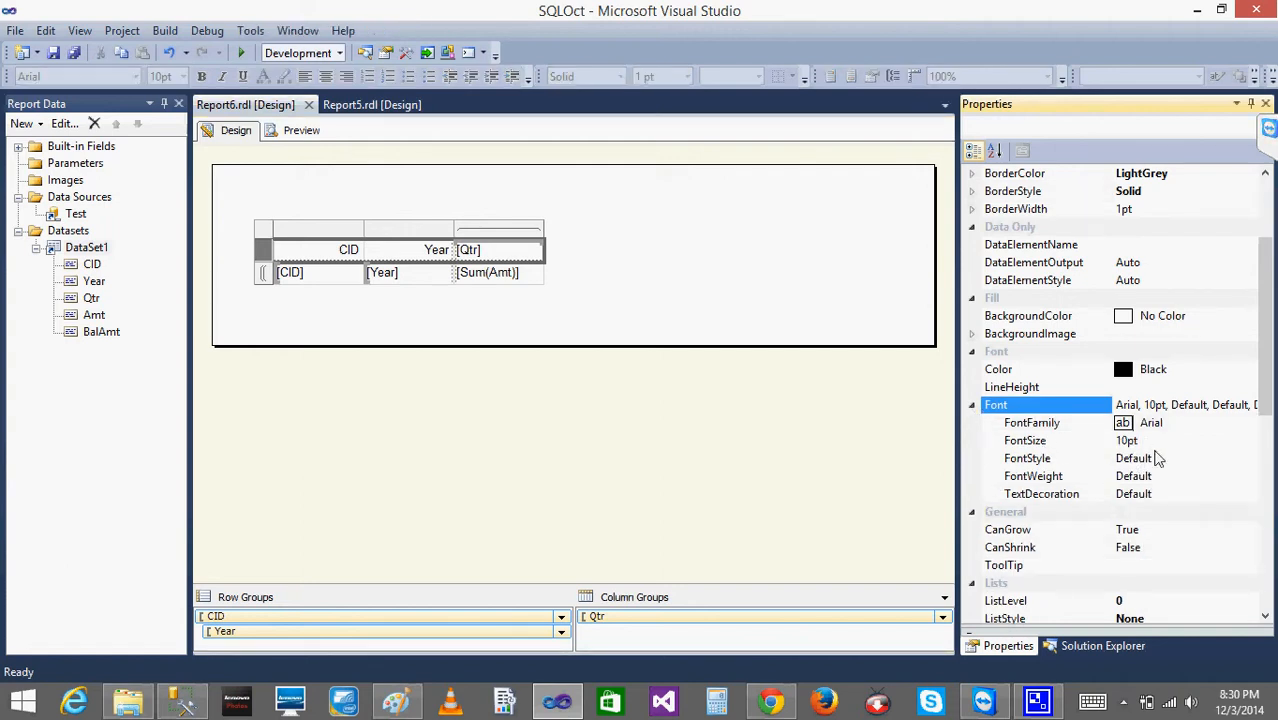
click(1160, 460)
click(1248, 458)
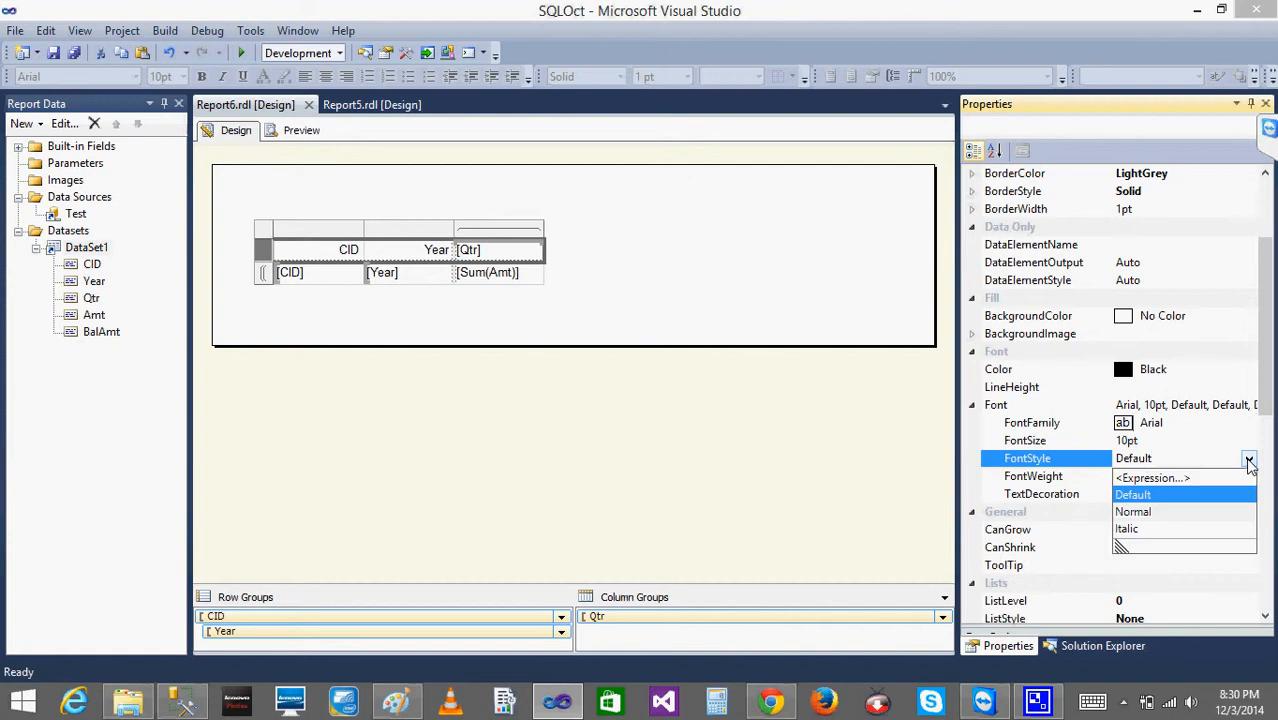
click(1055, 481)
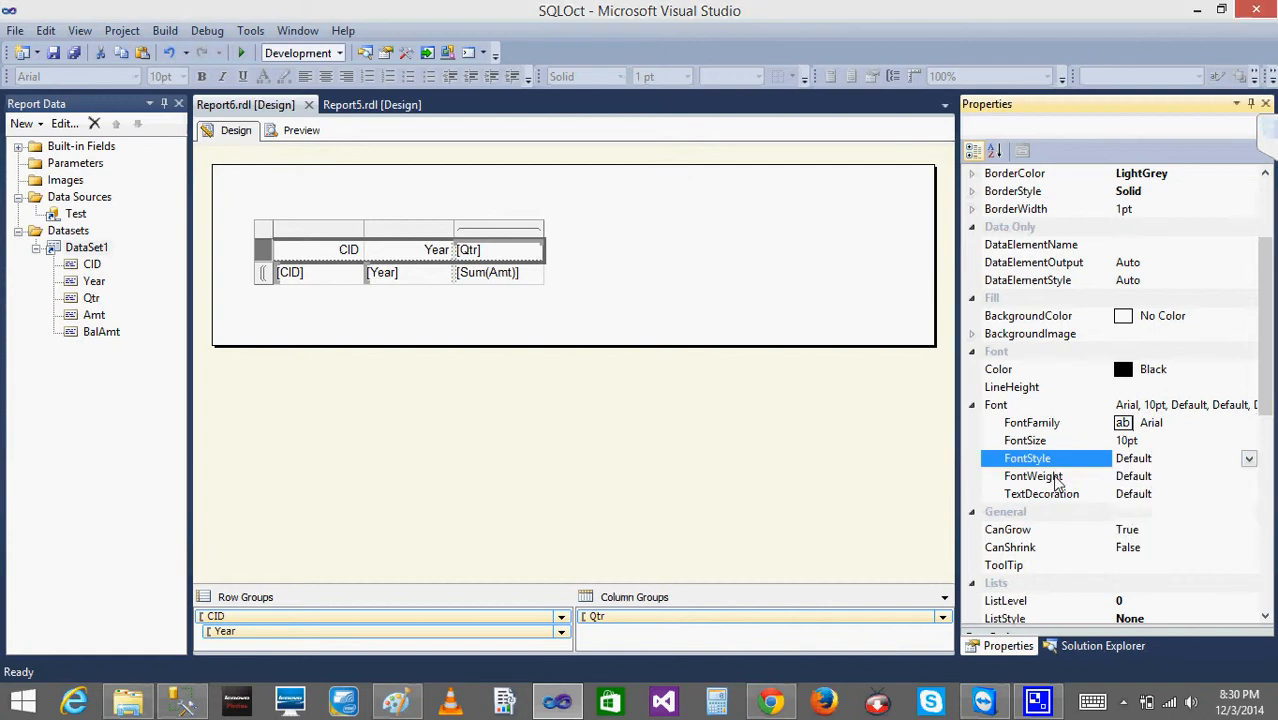
click(1057, 480)
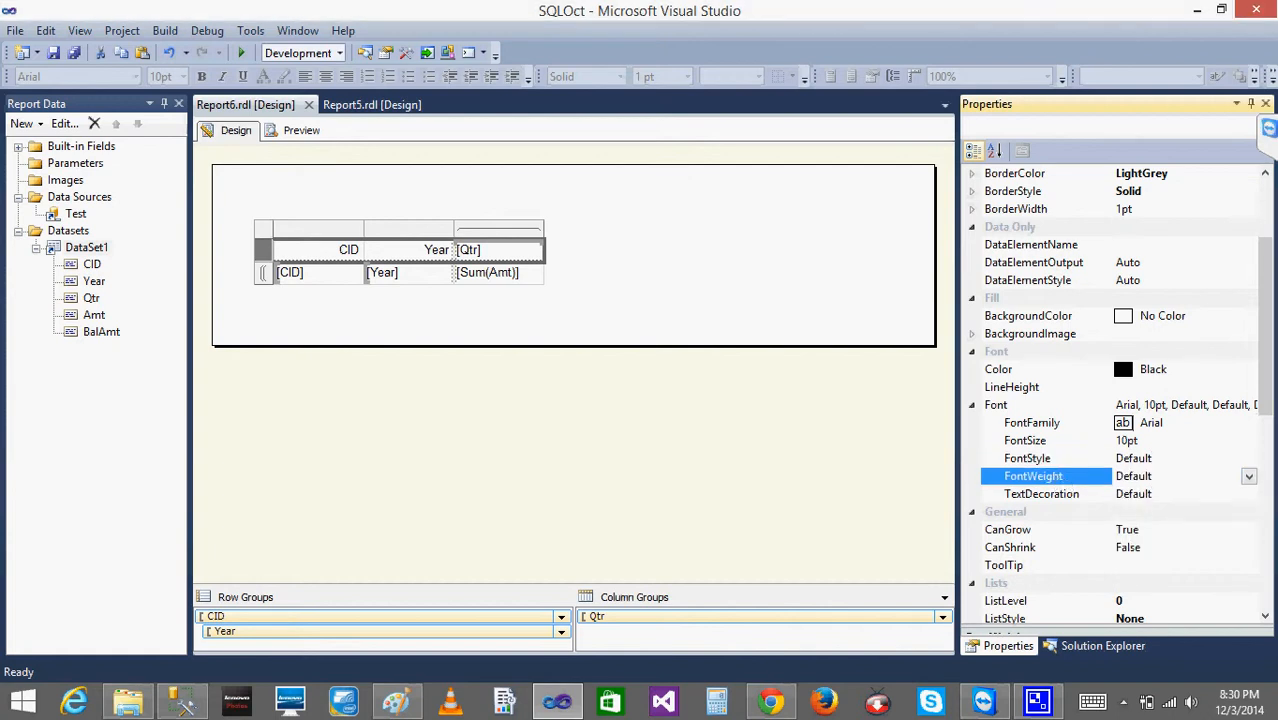
click(1248, 477)
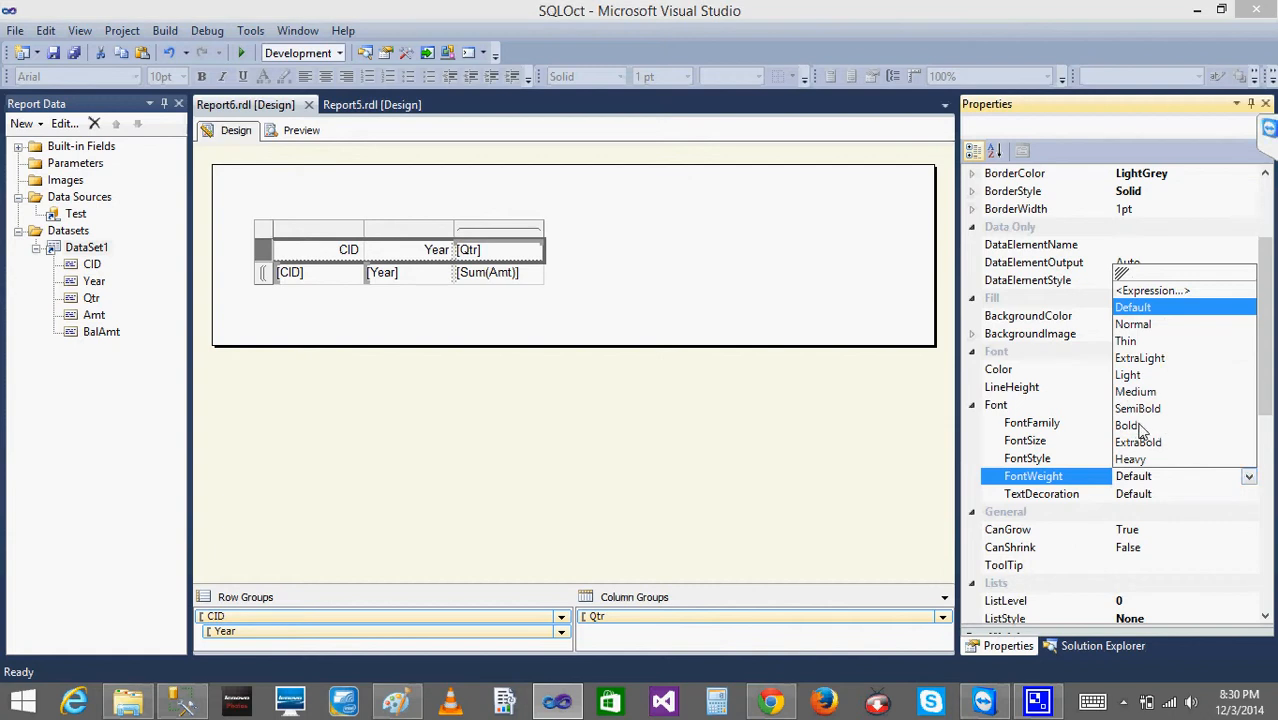
click(1130, 425)
click(790, 287)
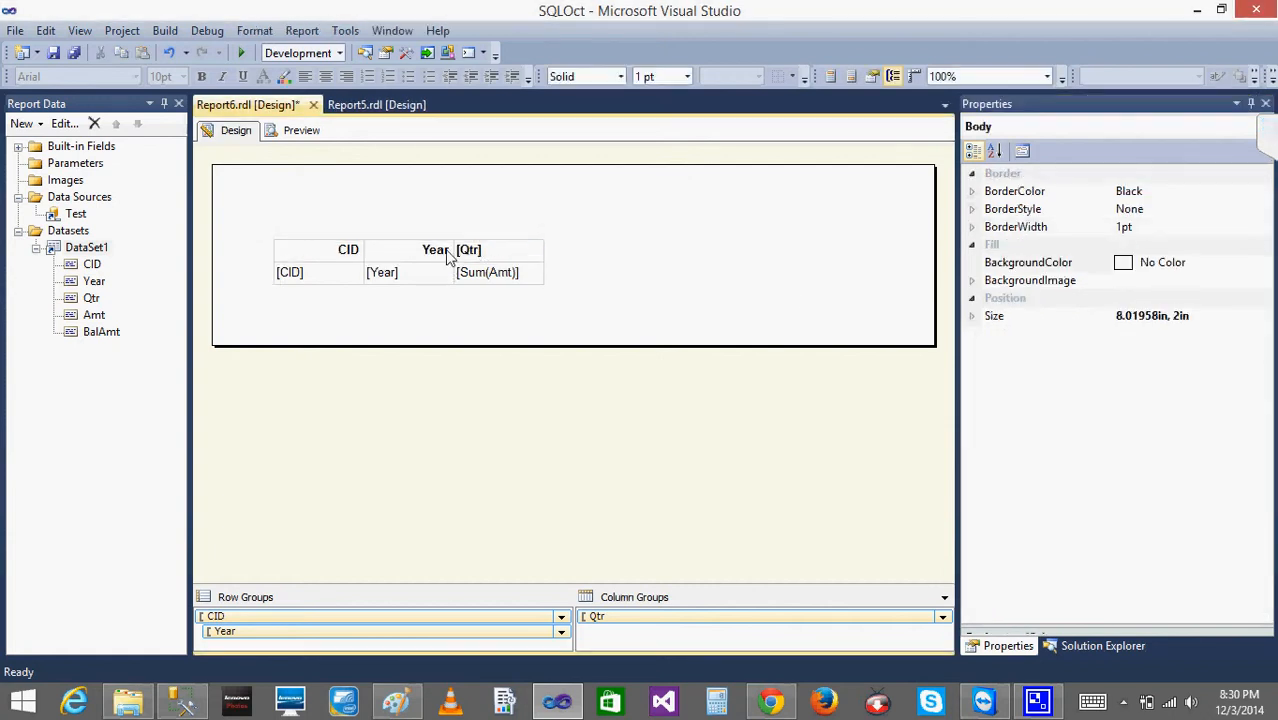
click(295, 130)
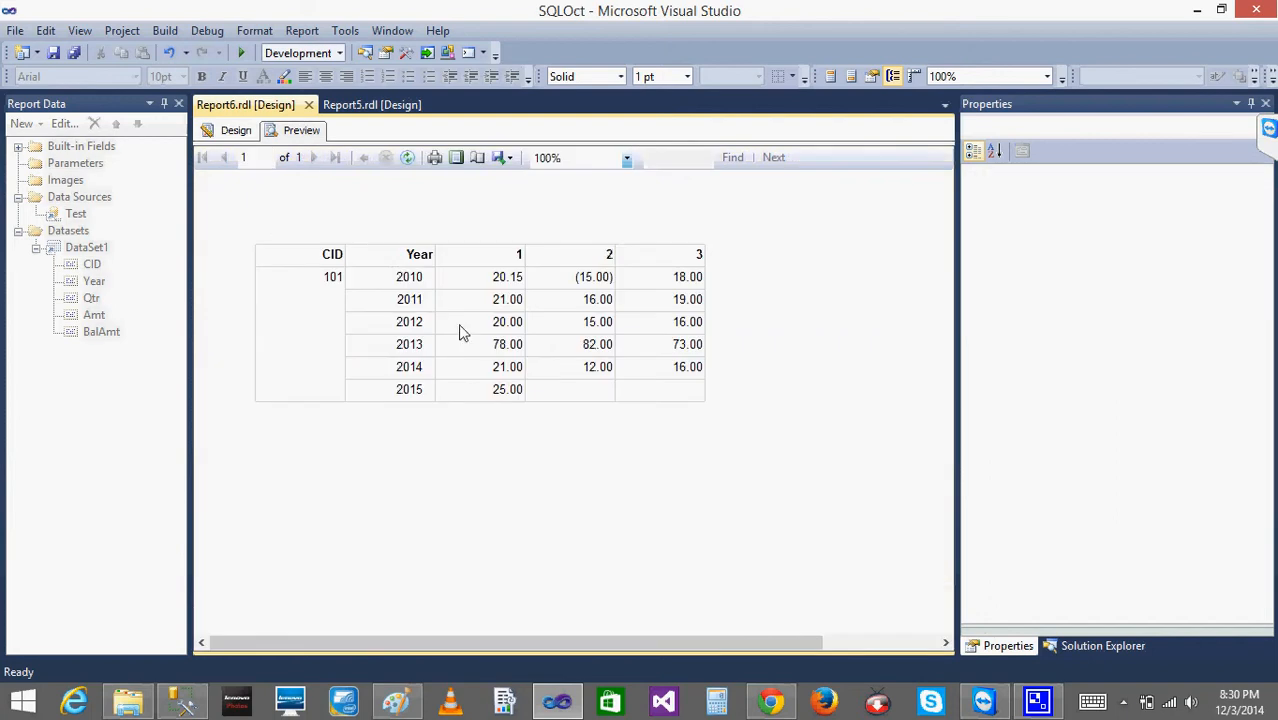
click(238, 131)
- Check which font size choices are offered for the matrix's header row, and preview the report again
click(284, 257)
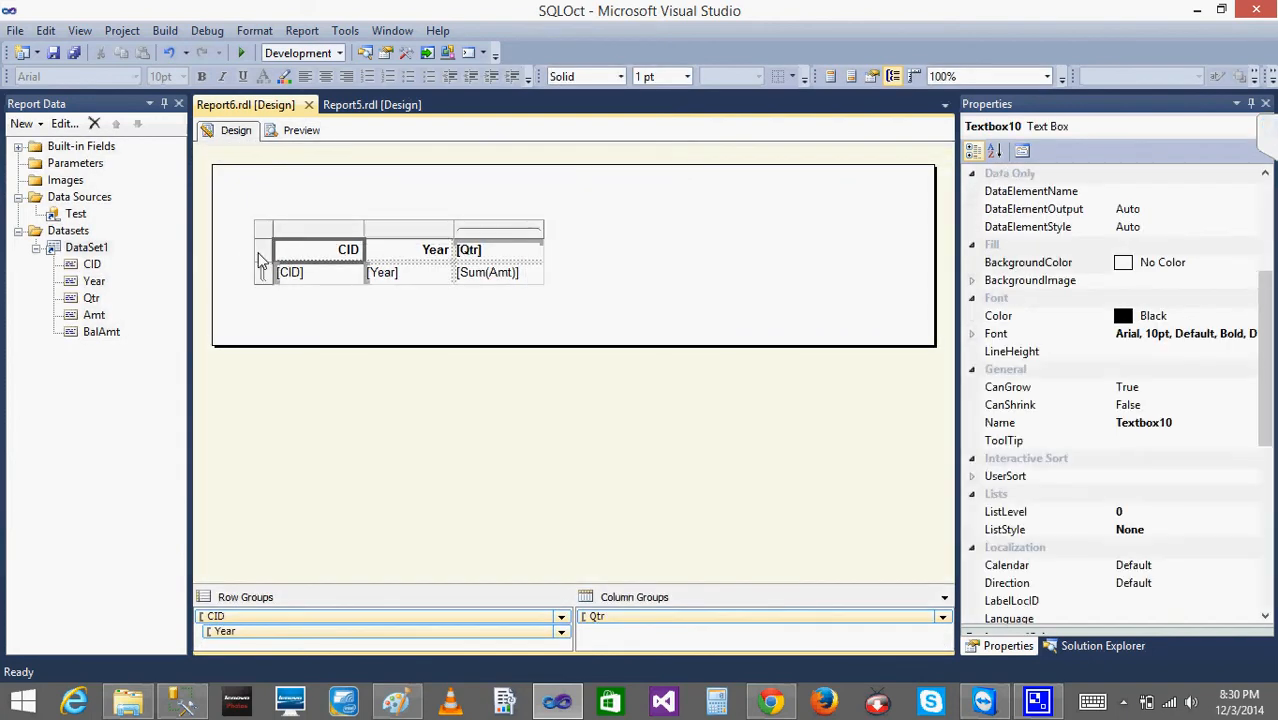
click(262, 258)
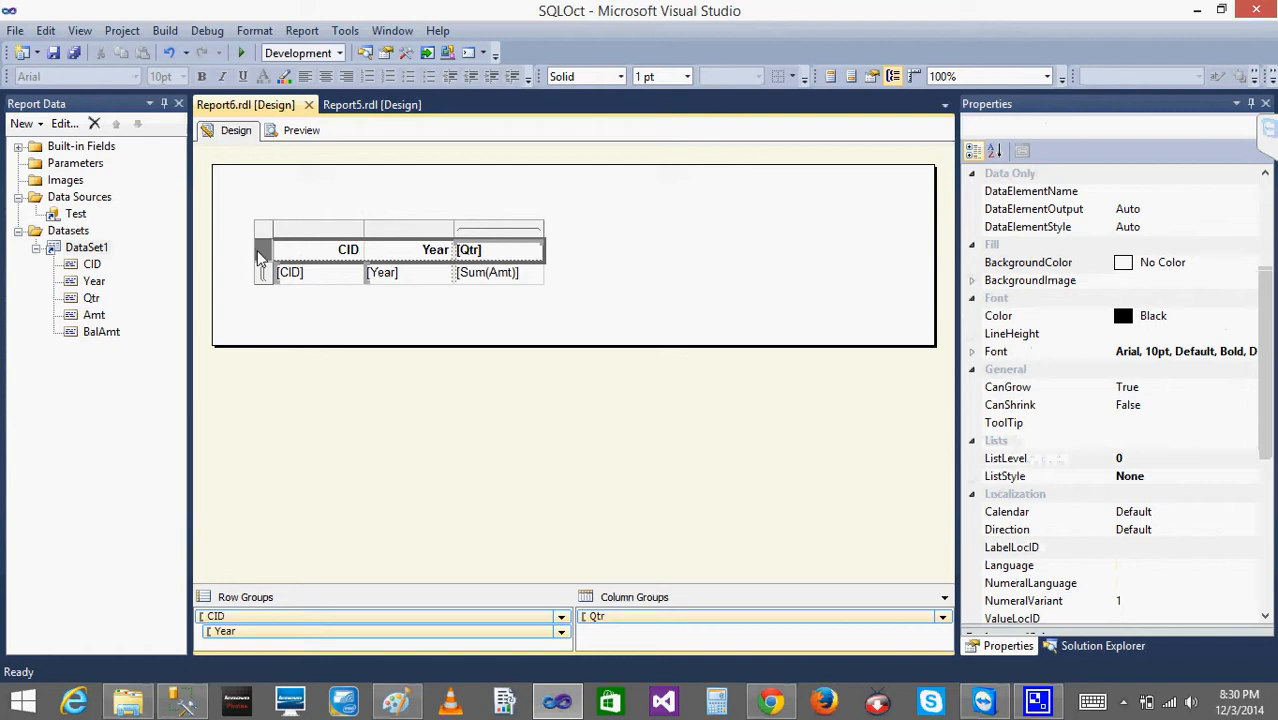
click(971, 352)
click(1228, 390)
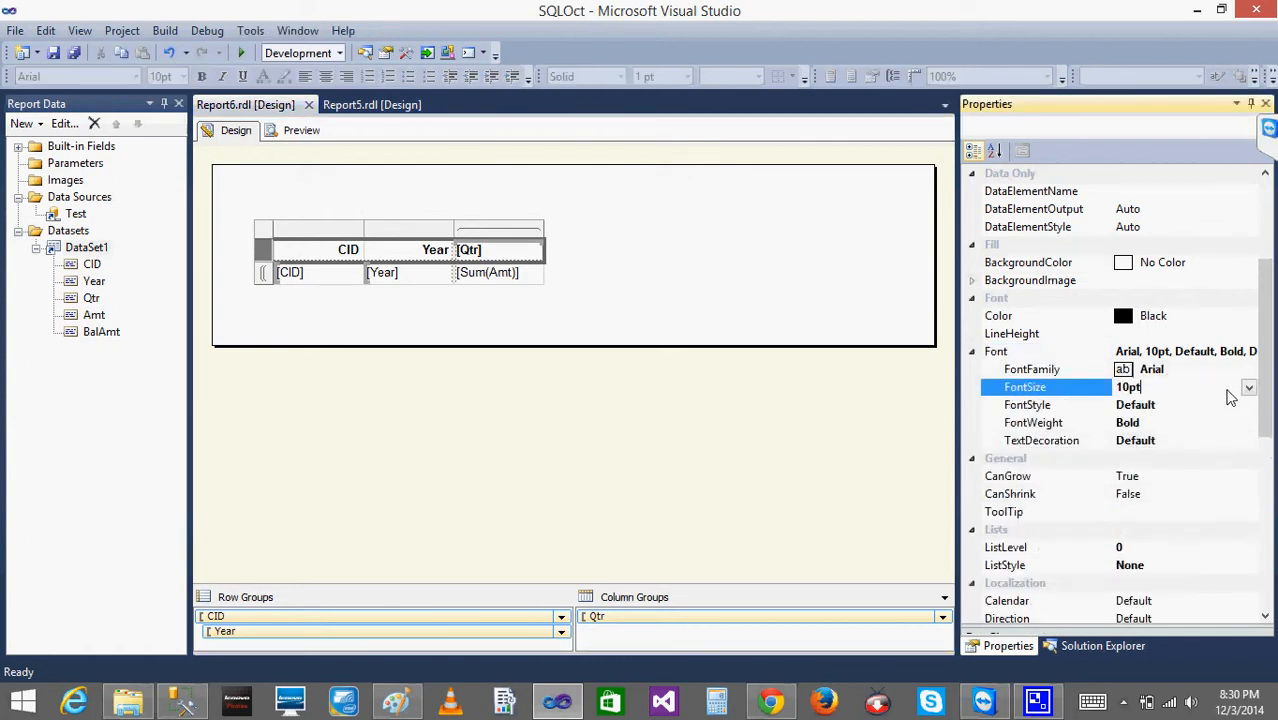
click(1249, 389)
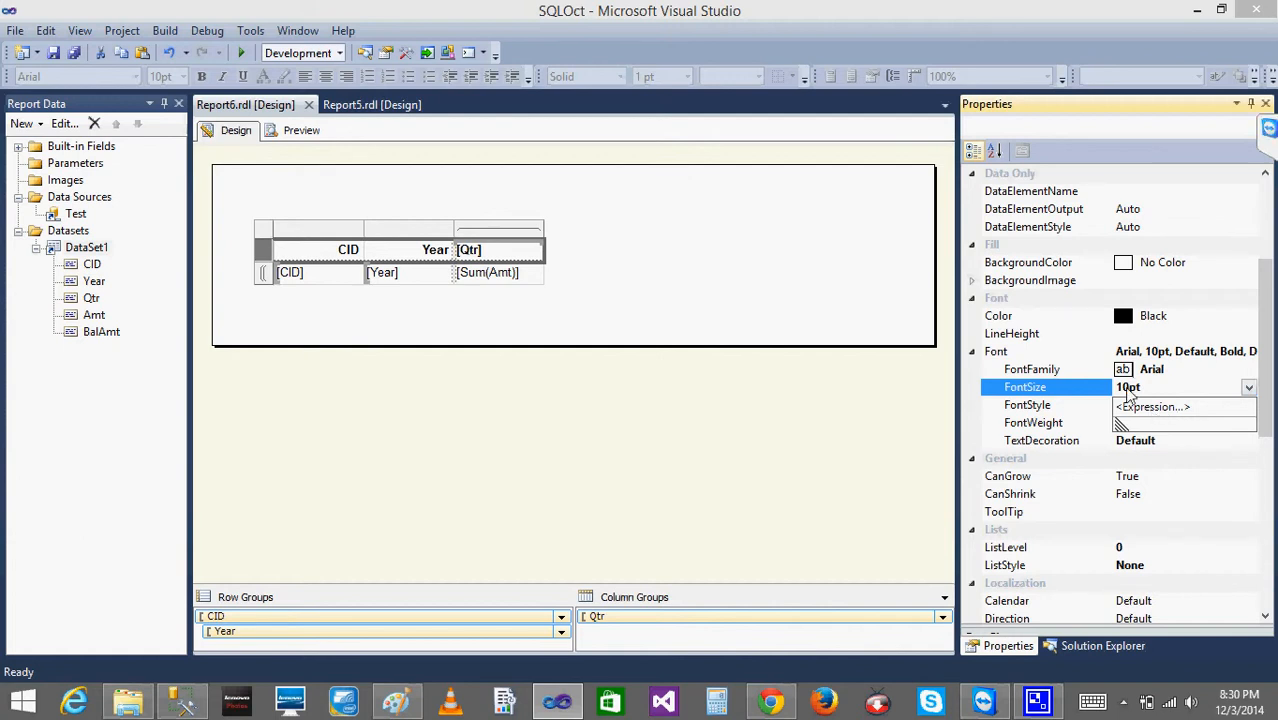
click(676, 294)
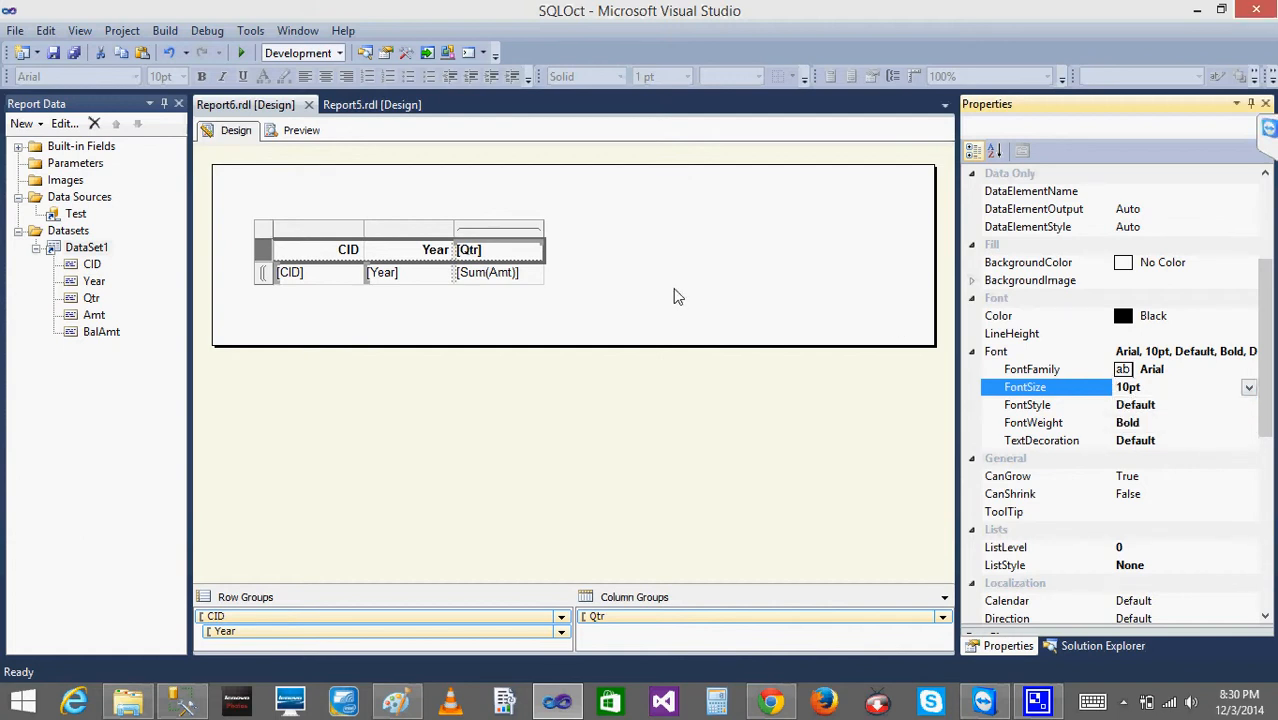
click(308, 138)
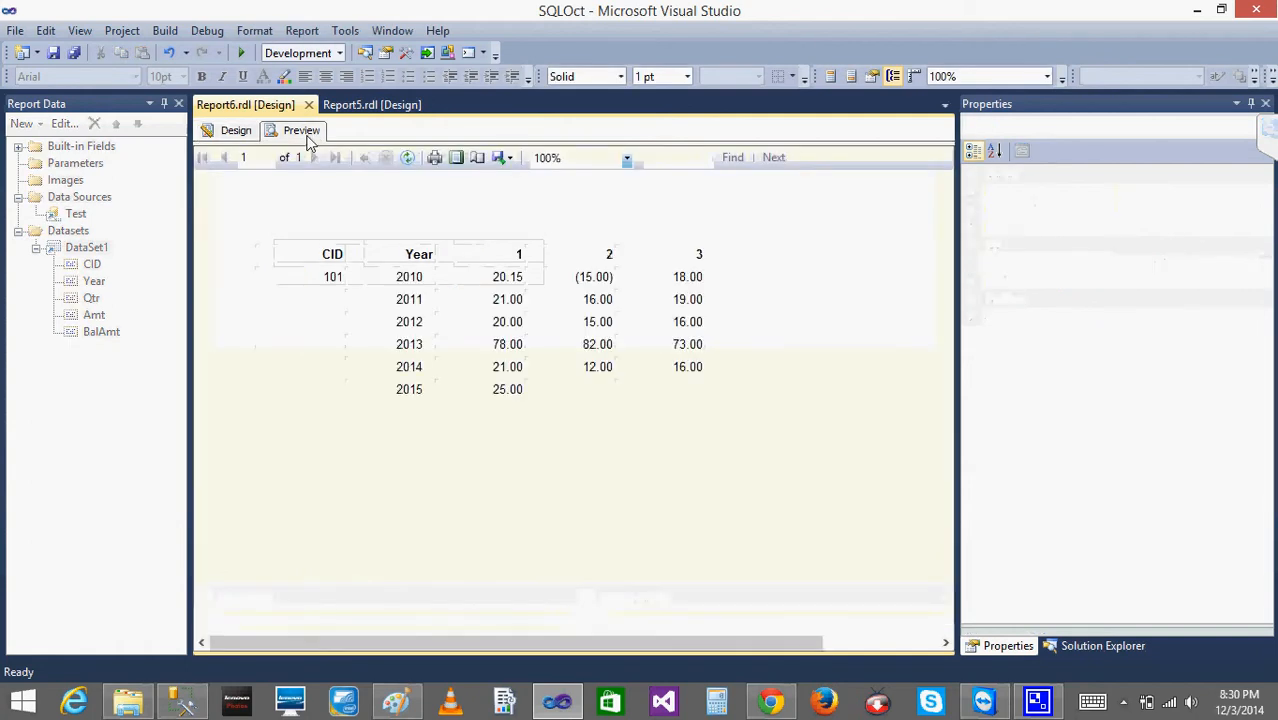
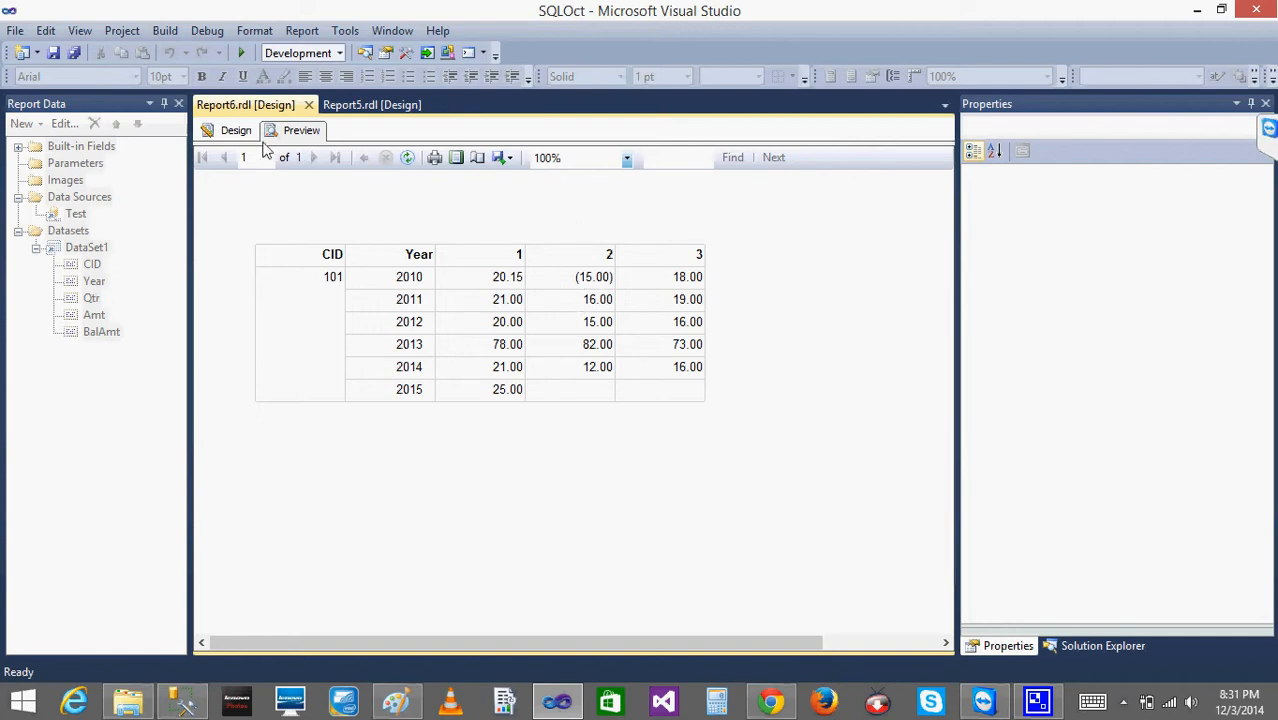
- Compare the report's design with its preview to examine how the [Sum(Amt)] values are displayed
click(233, 131)
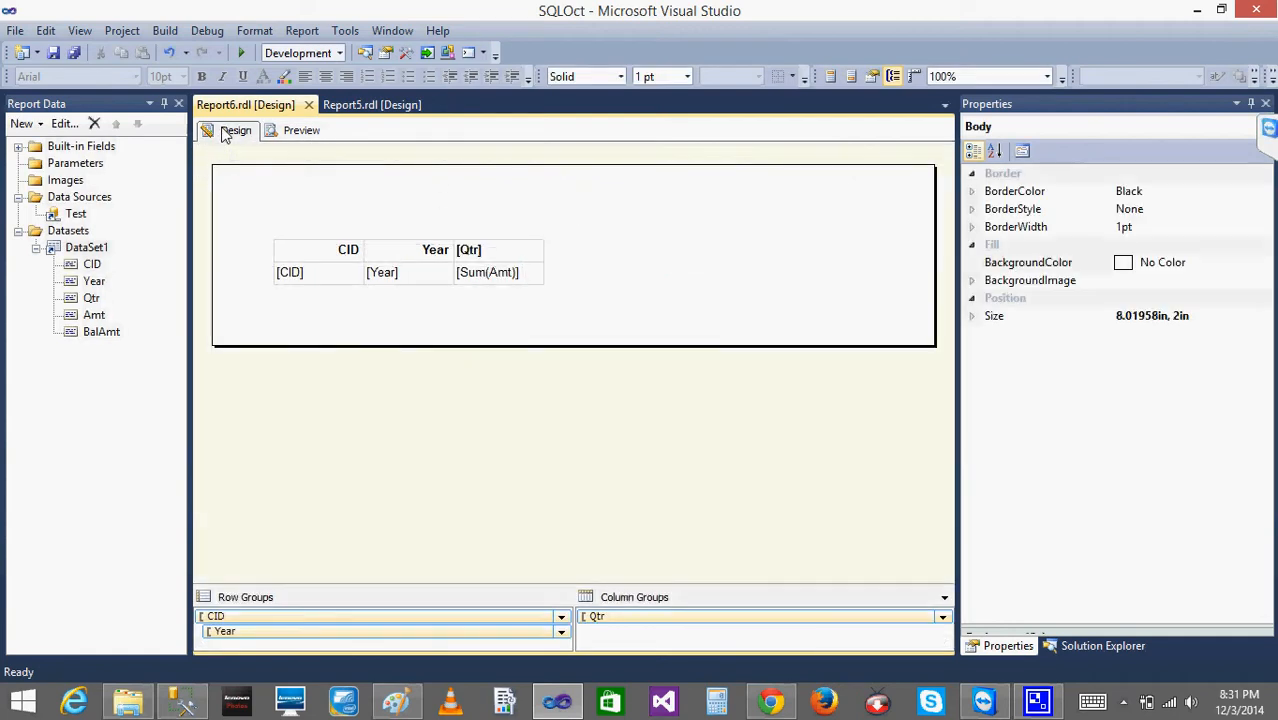
click(293, 137)
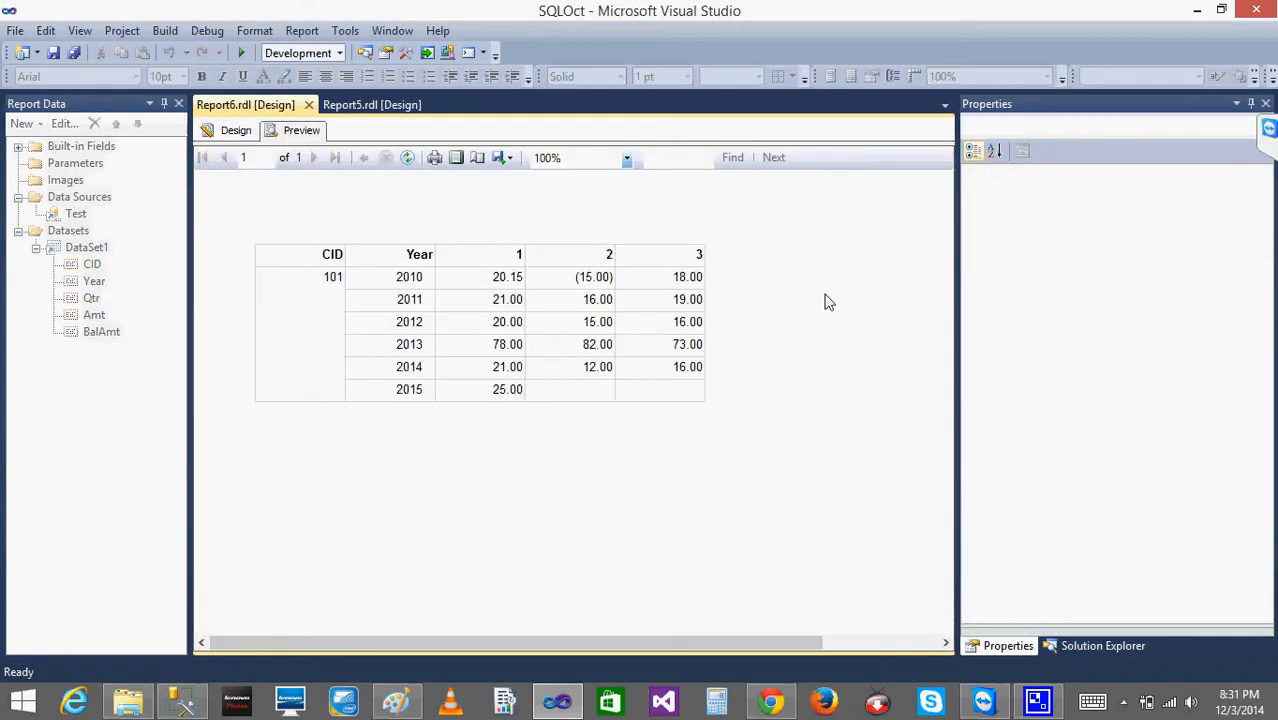
click(233, 131)
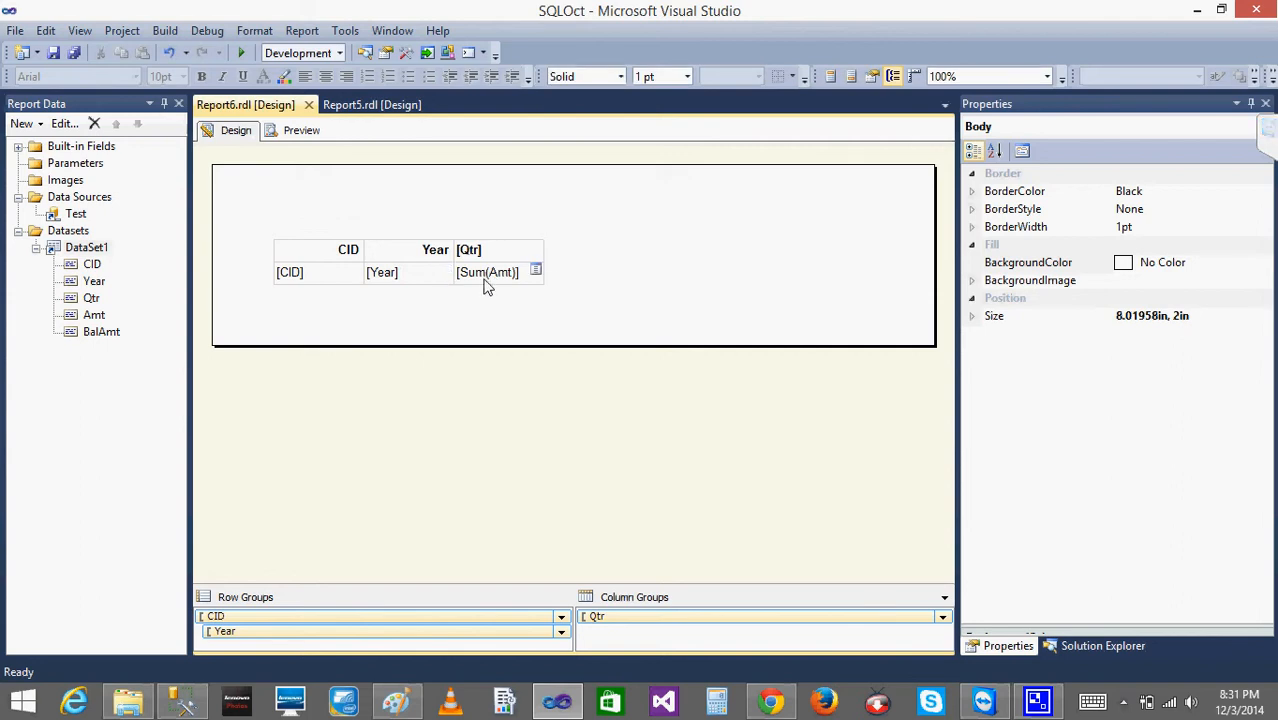
right_click(486, 286)
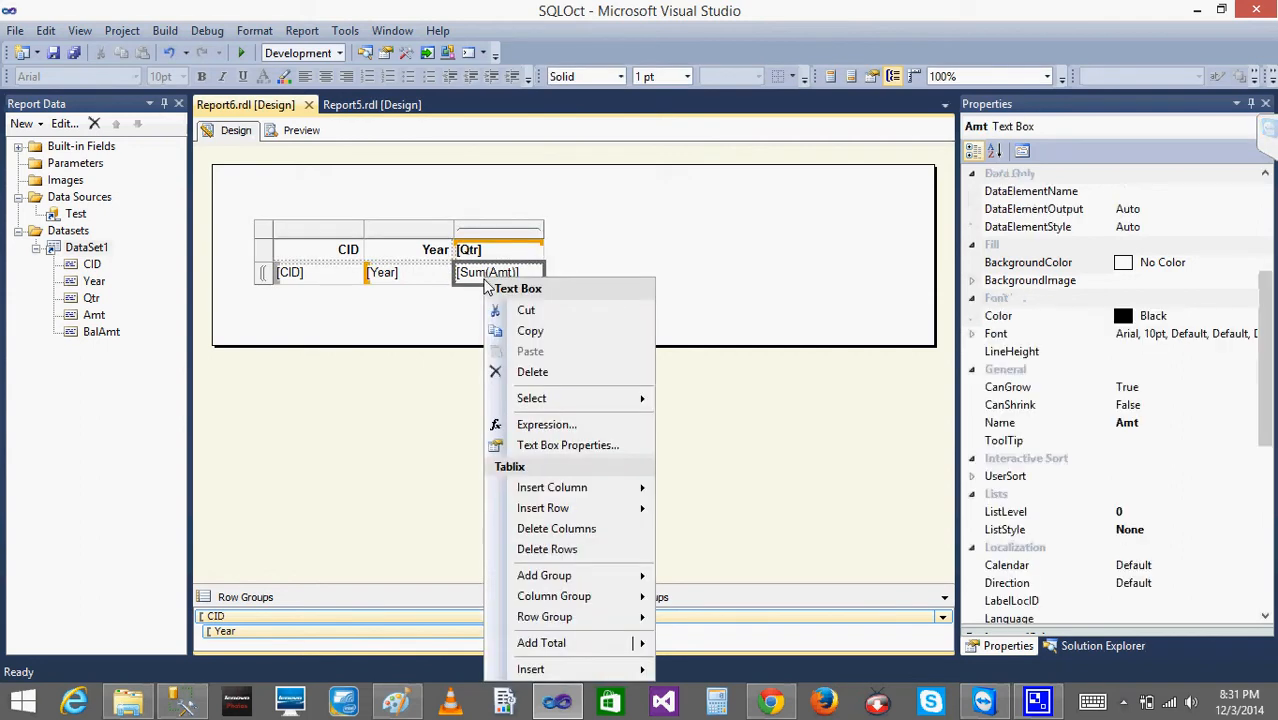
click(686, 224)
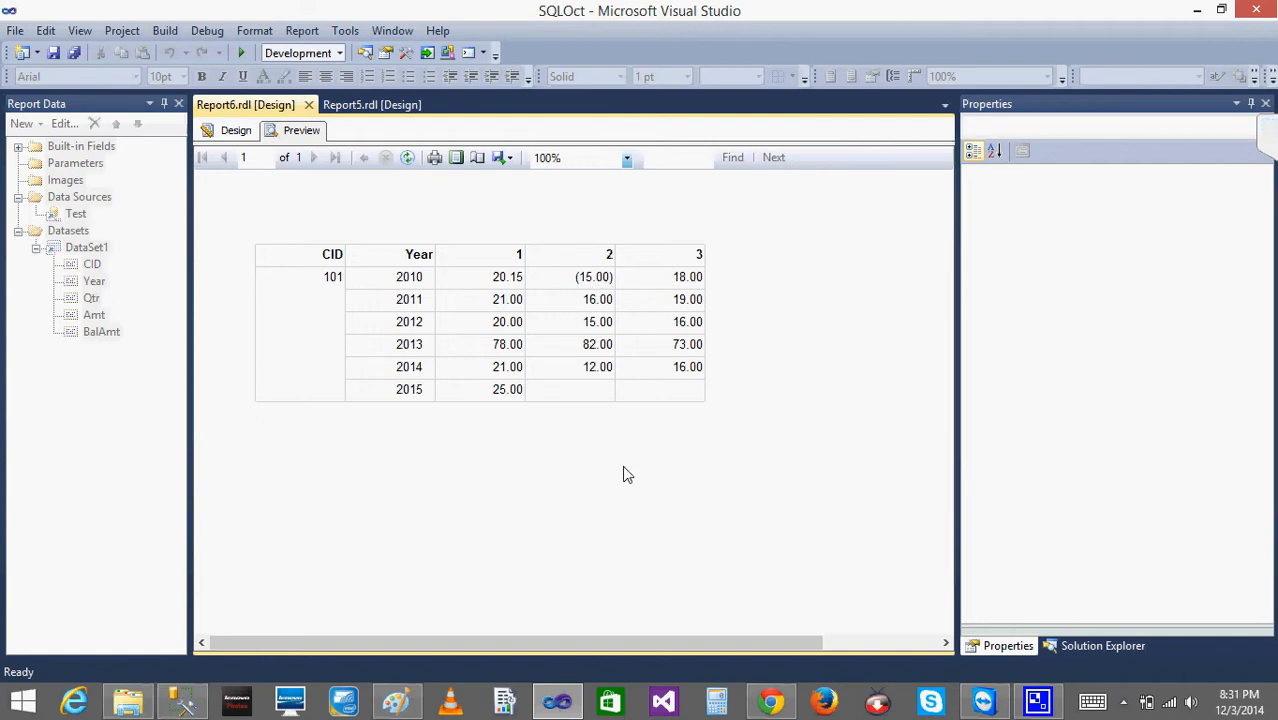
- Open the font Color expression of the [Sum(Amt)] text box in the design and clear its existing content
click(237, 136)
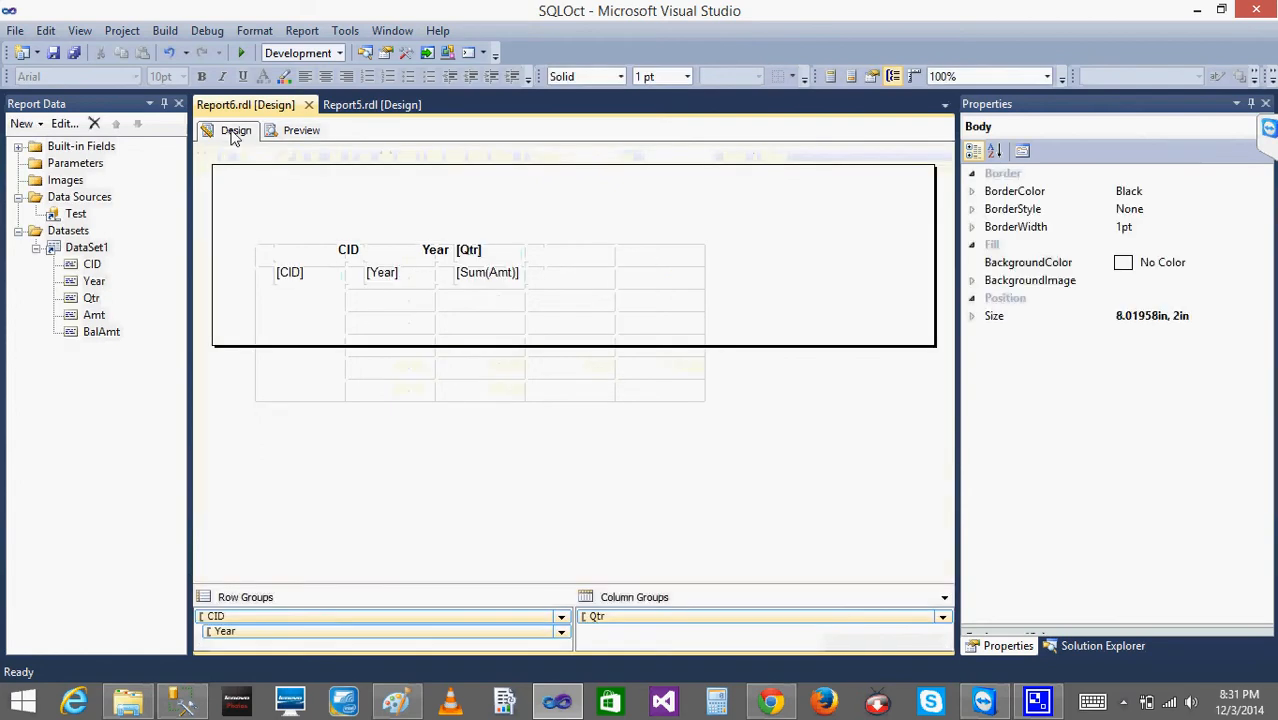
click(497, 284)
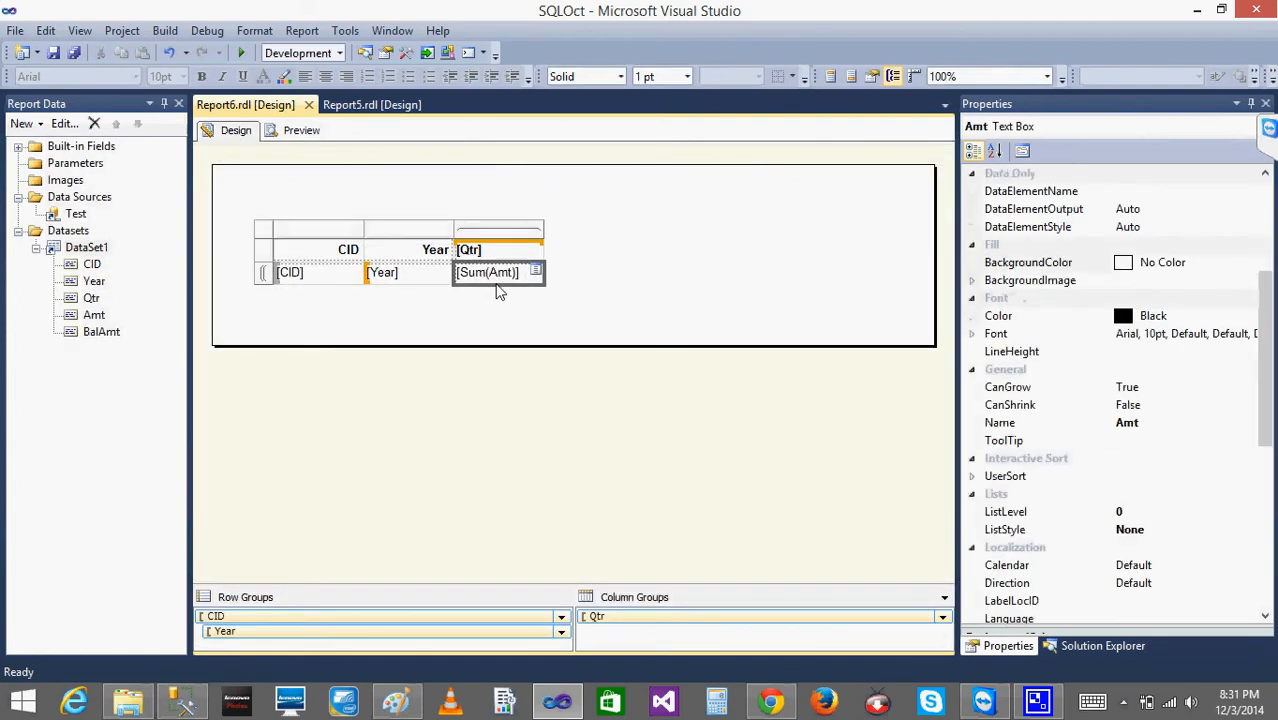
click(971, 334)
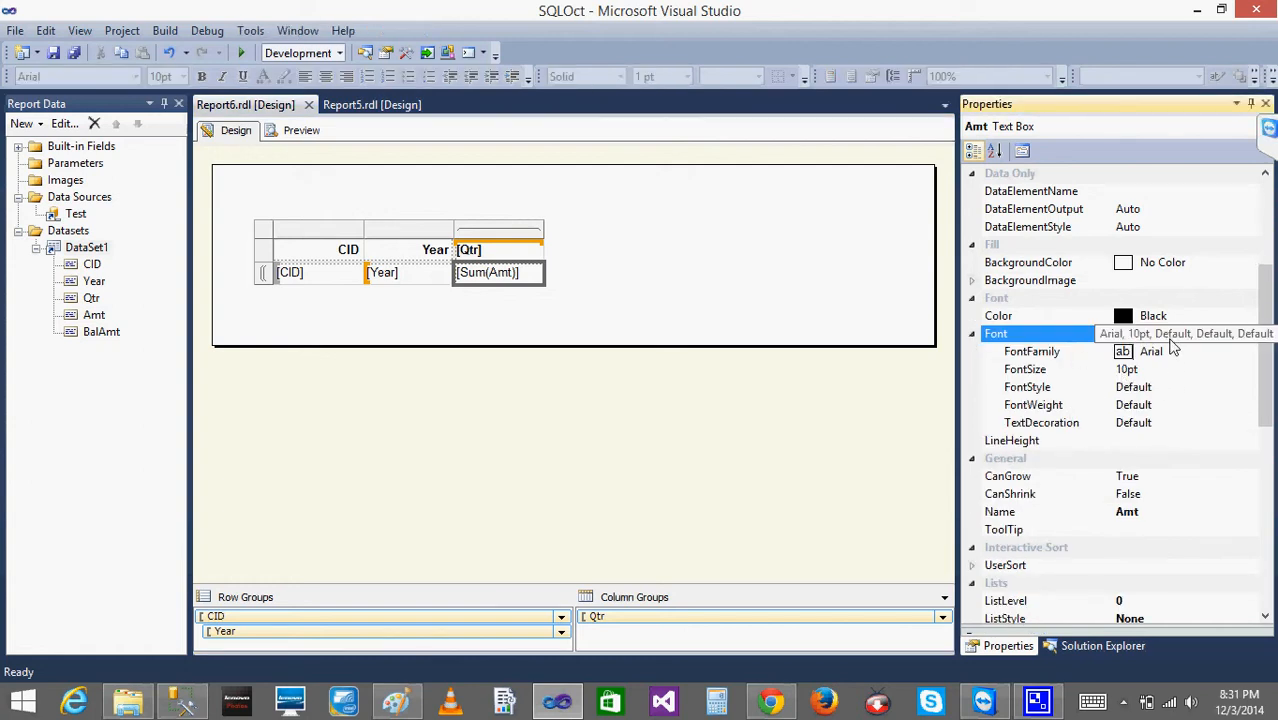
click(973, 336)
click(1212, 319)
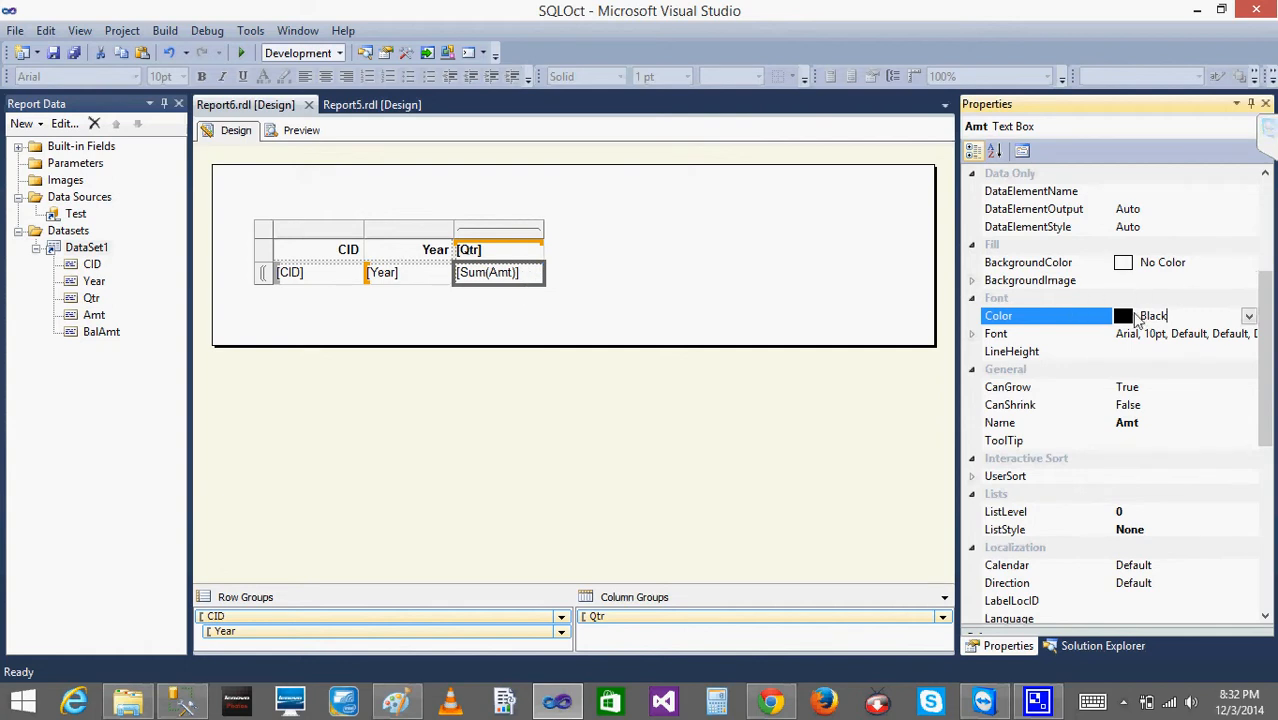
click(1249, 316)
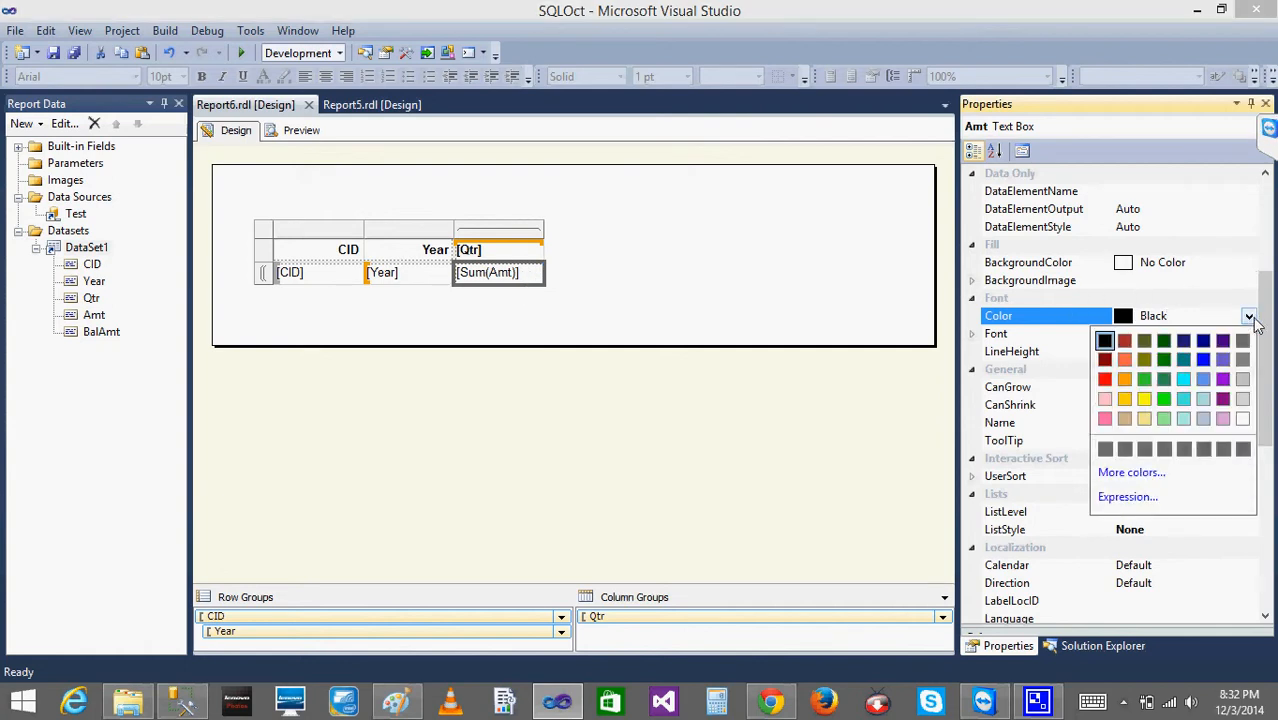
click(1133, 500)
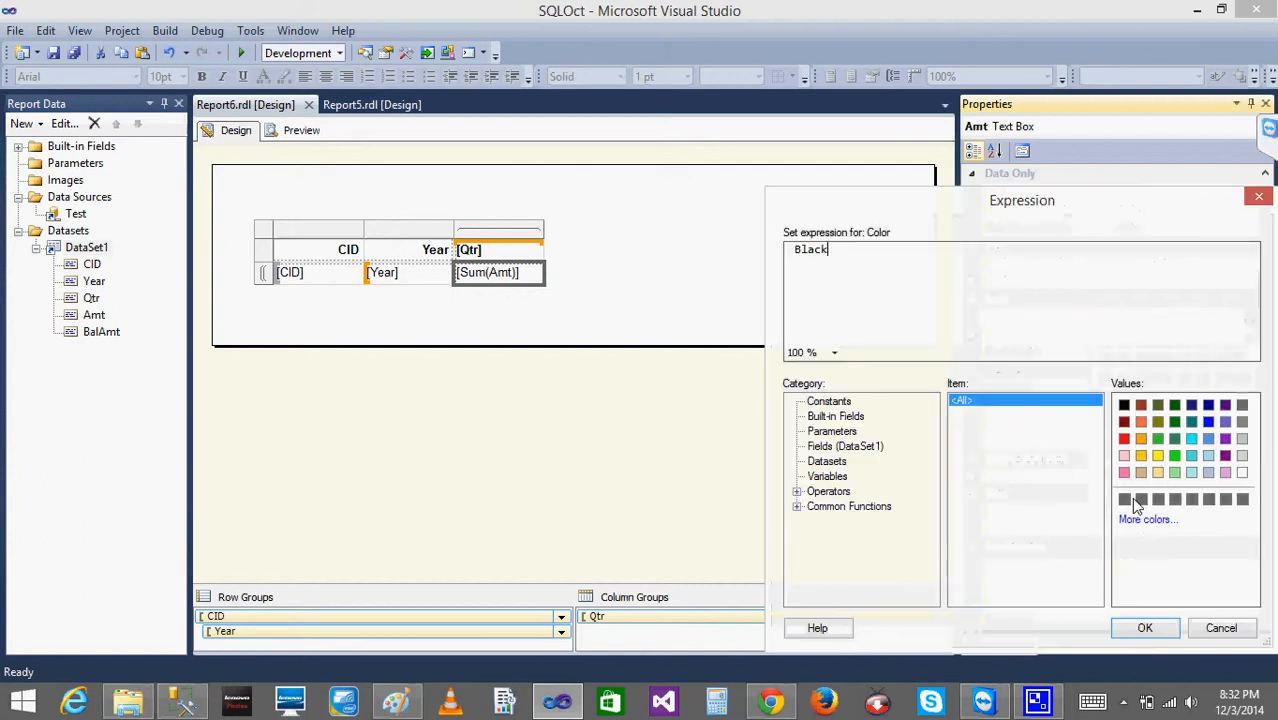
key(BackSpace)
key(BackSpace)
key(BackSpace)
key(BackSpace)
key(BackSpace)
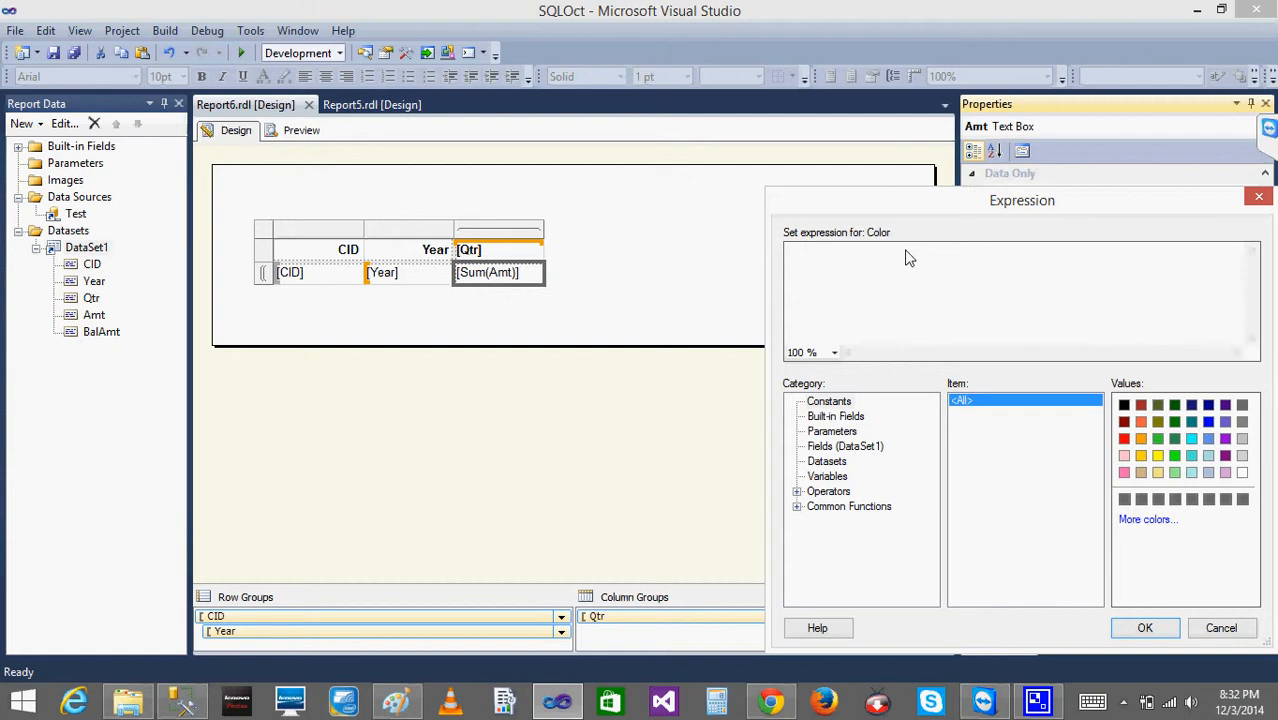
- Examine the items offered for expressions under Constants, Built-in Fields, Parameters, Fields (DataSet1), Datasets and Variables
click(796, 507)
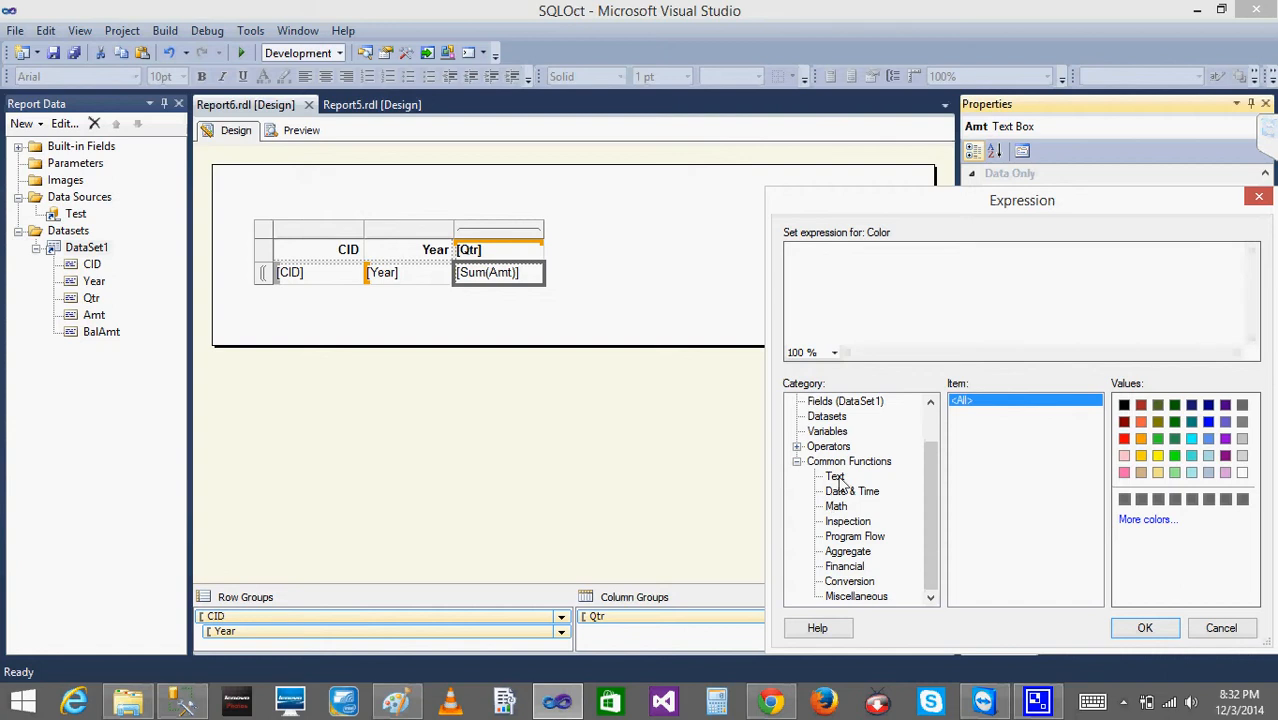
click(933, 418)
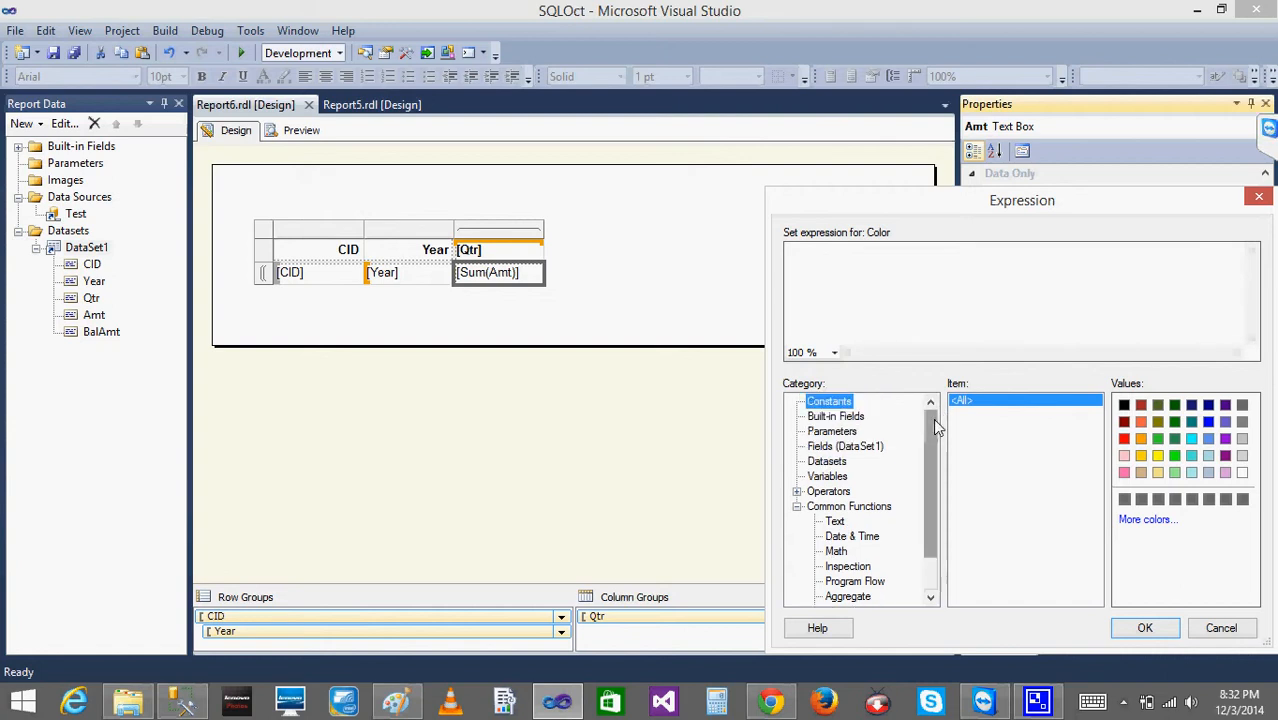
click(831, 403)
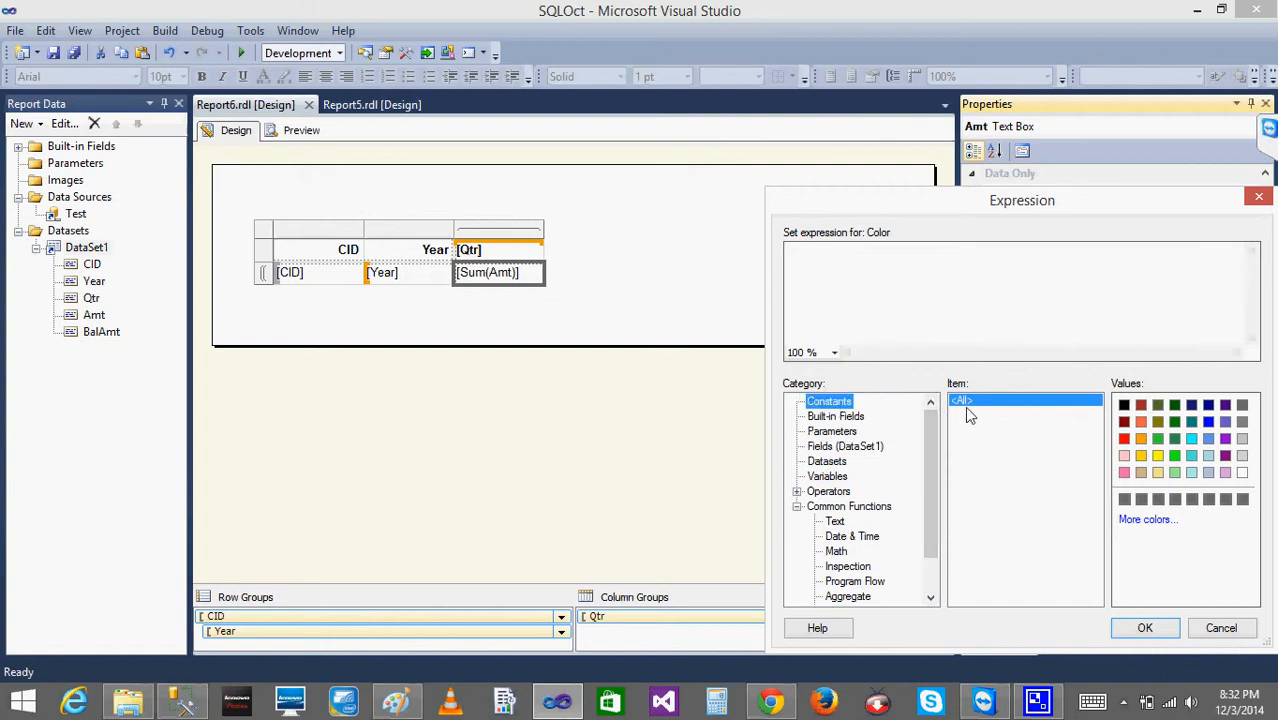
click(852, 417)
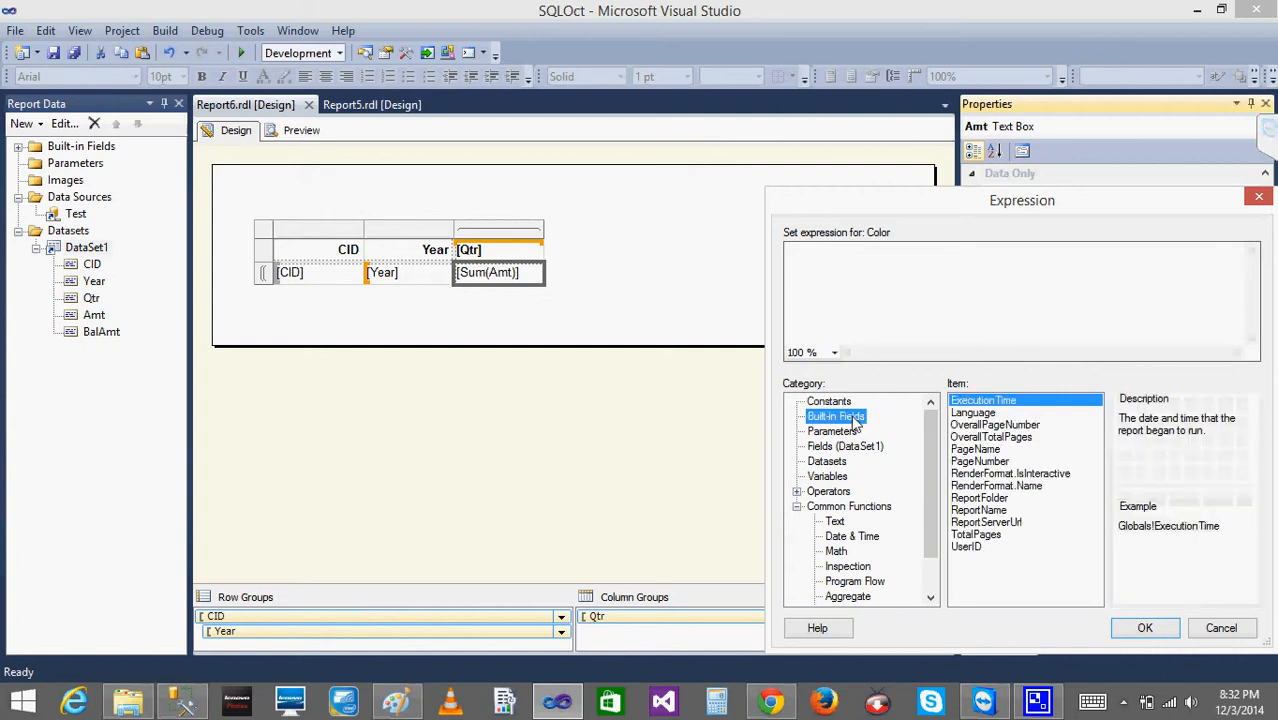
click(830, 432)
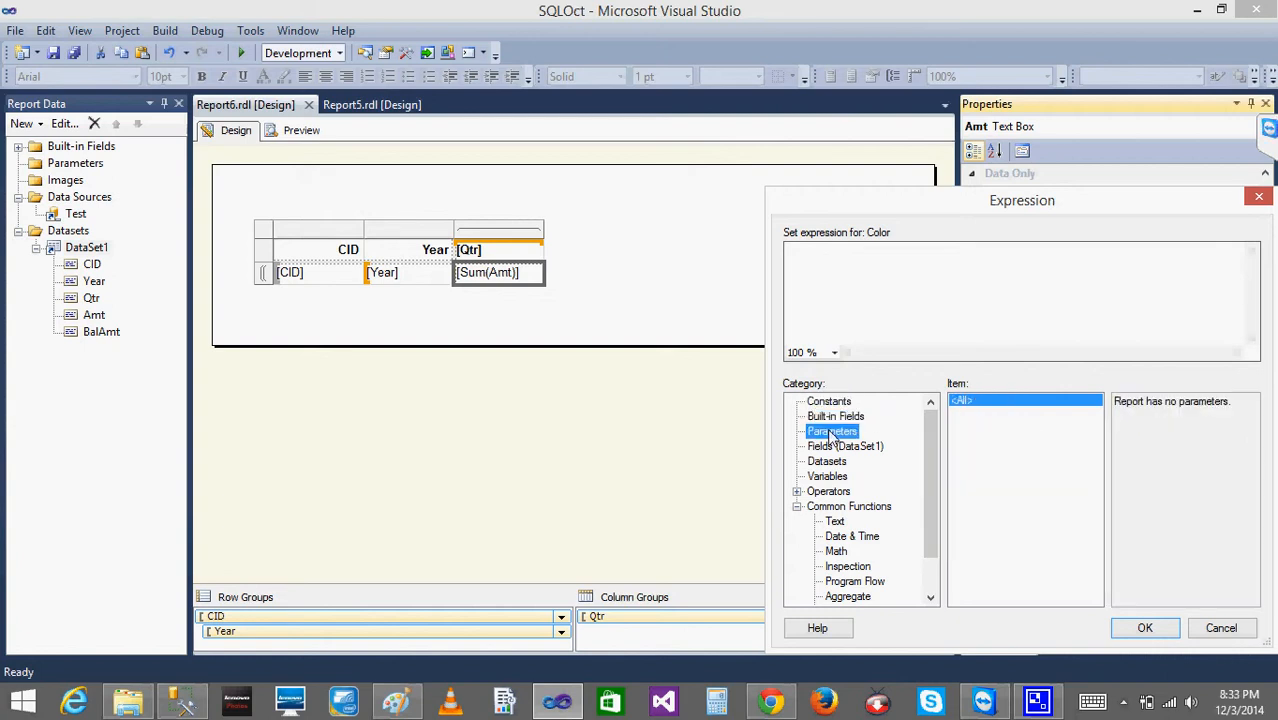
click(834, 446)
click(824, 463)
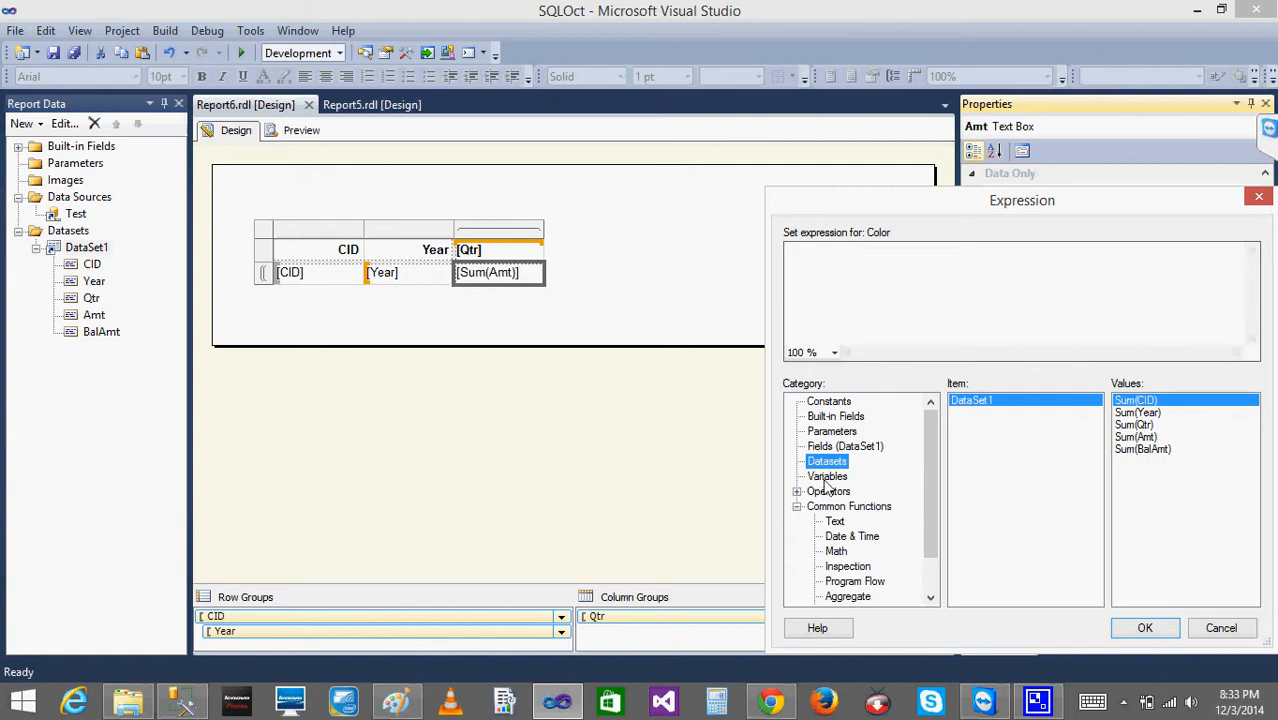
click(826, 477)
click(825, 462)
click(845, 447)
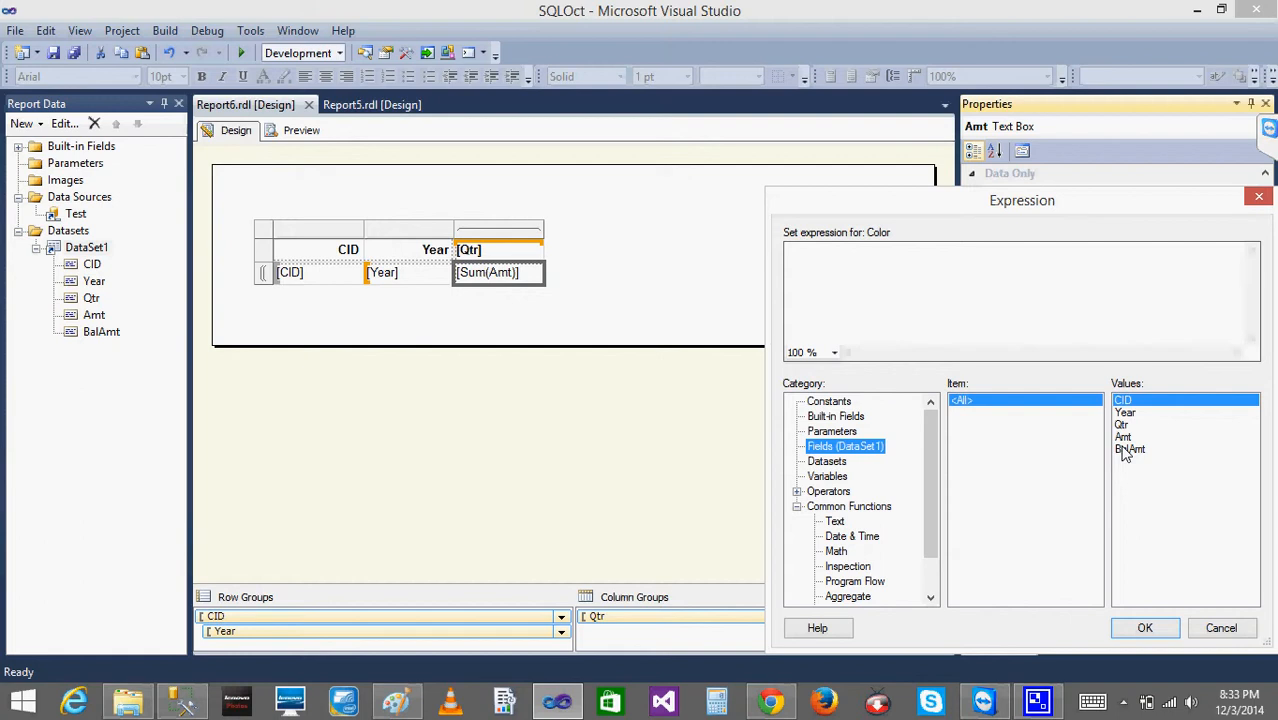
click(826, 477)
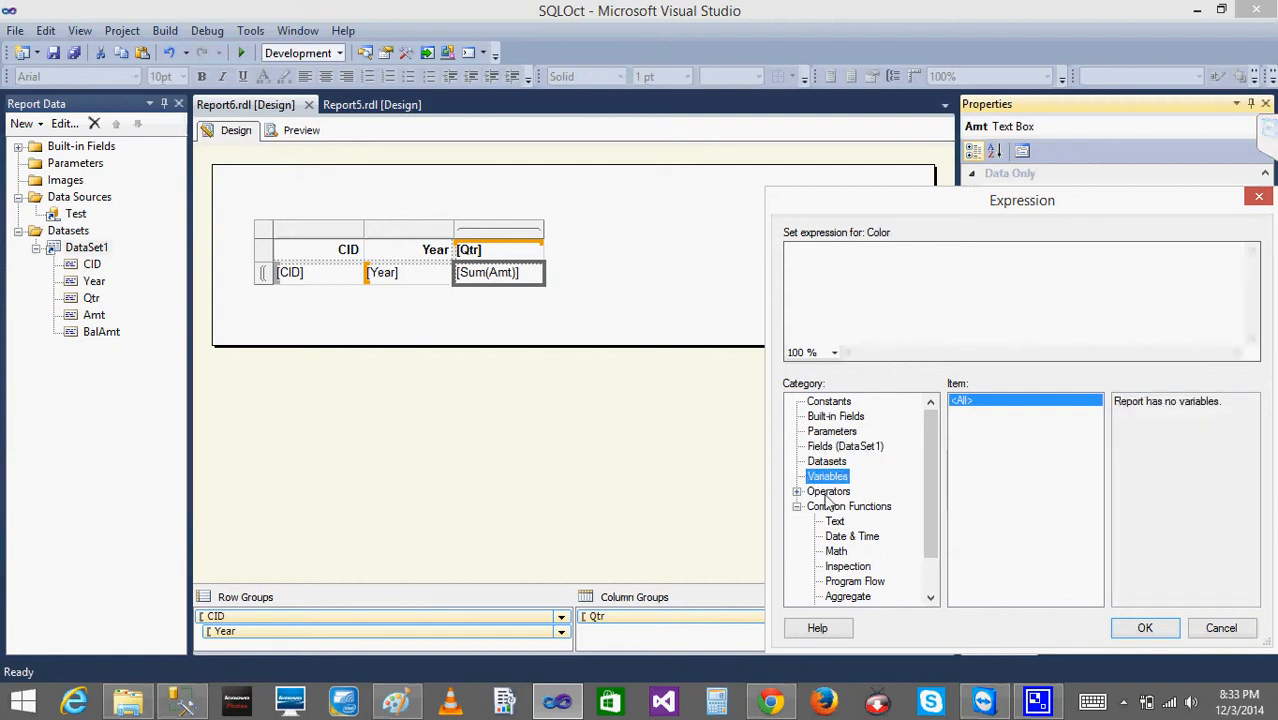
- Examine the Arithmetic, Comparison, Concatenation, Logical/Bitwise and Bit Shift operators available for expressions
click(797, 492)
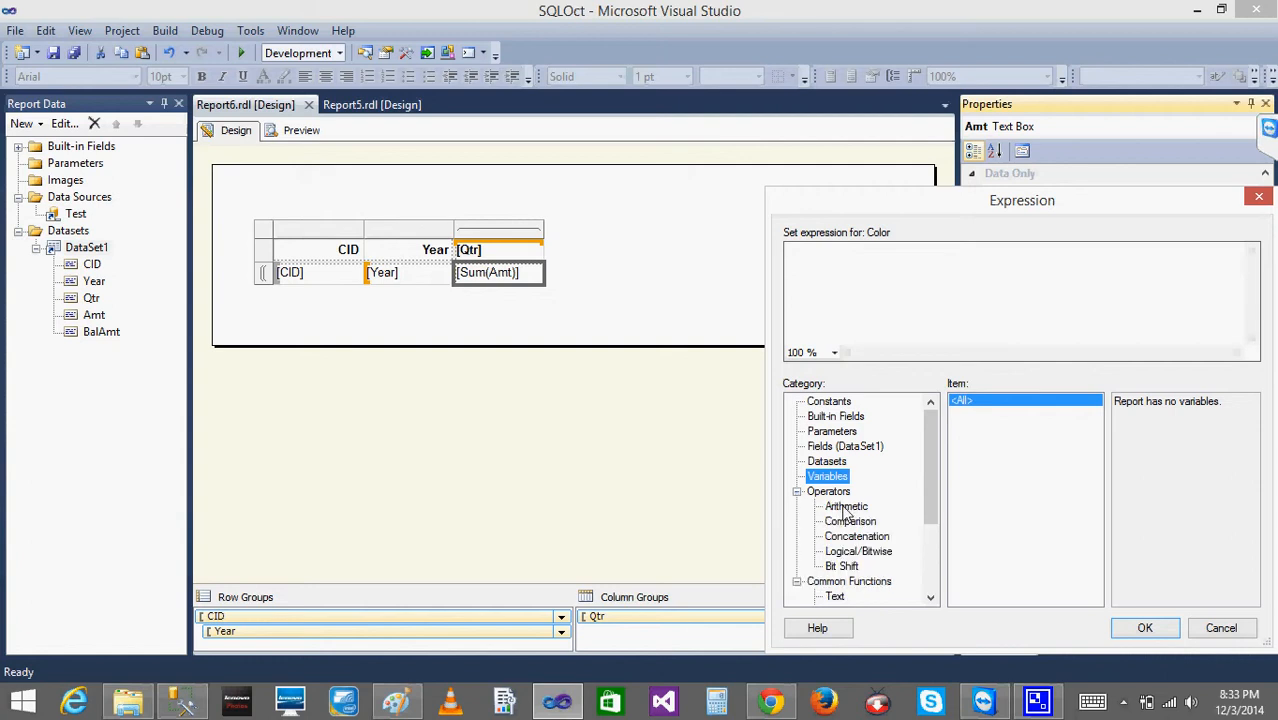
click(846, 506)
click(846, 522)
click(850, 537)
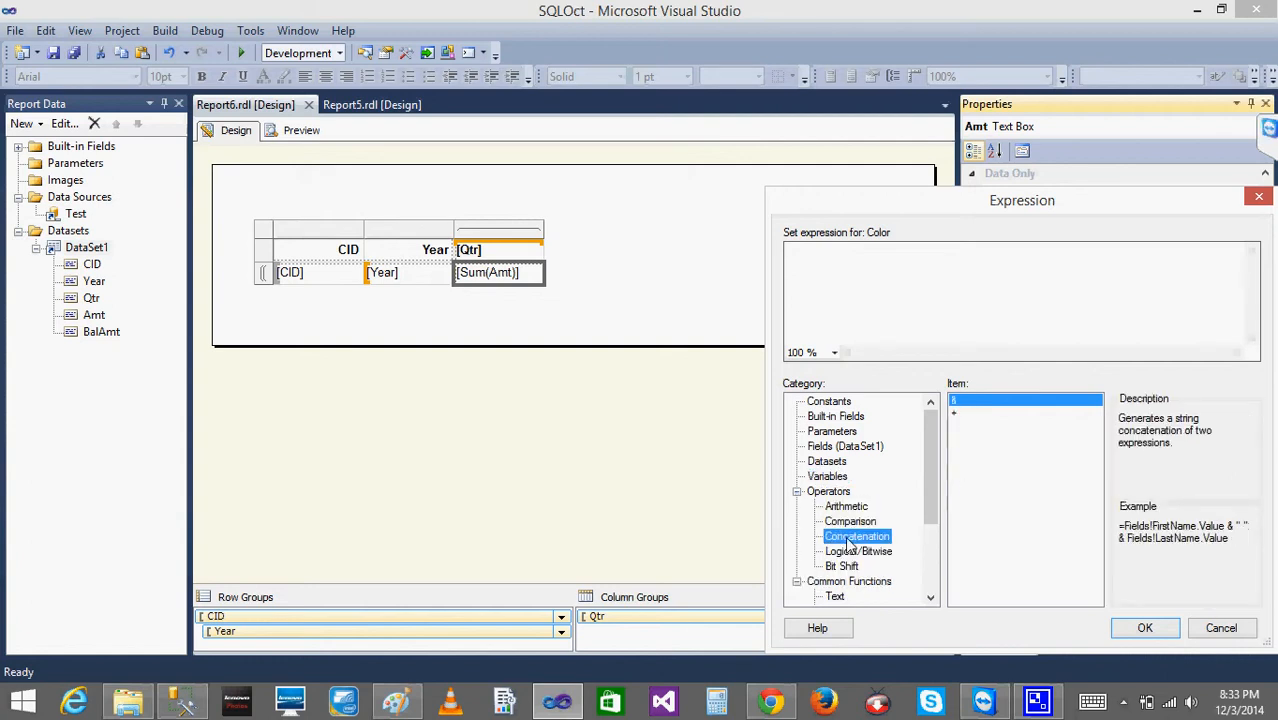
click(850, 551)
click(843, 567)
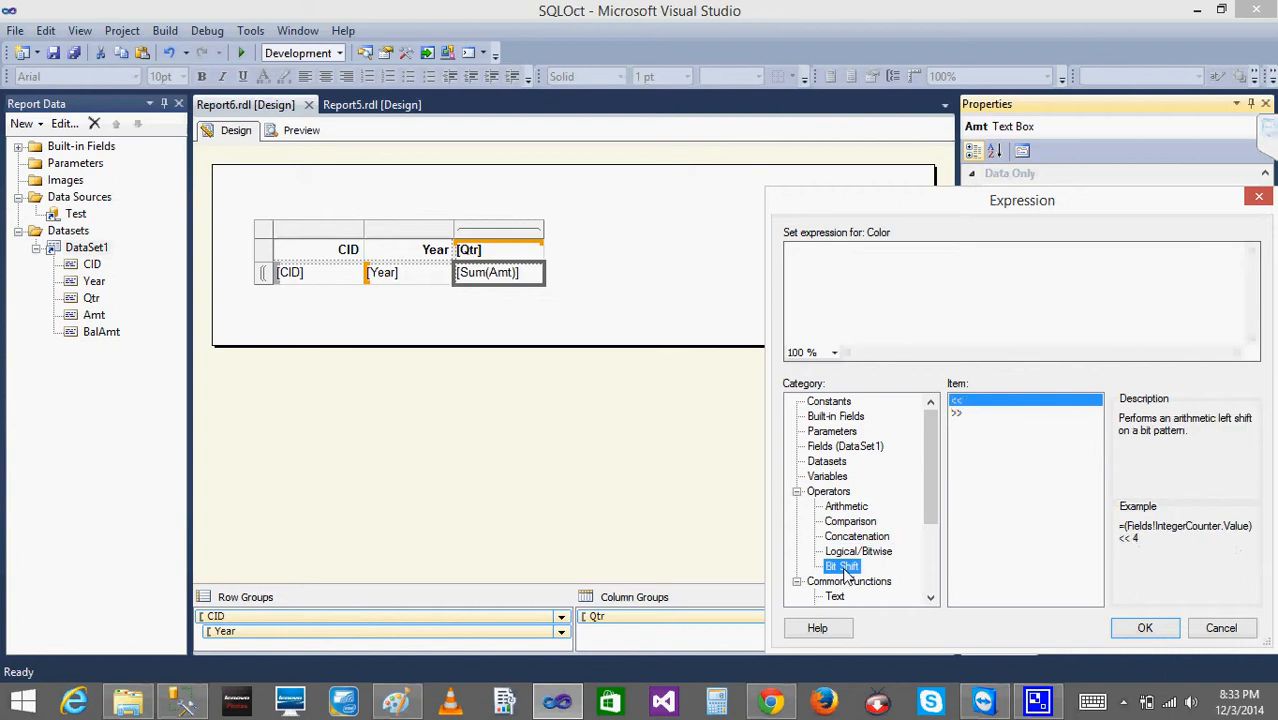
click(797, 491)
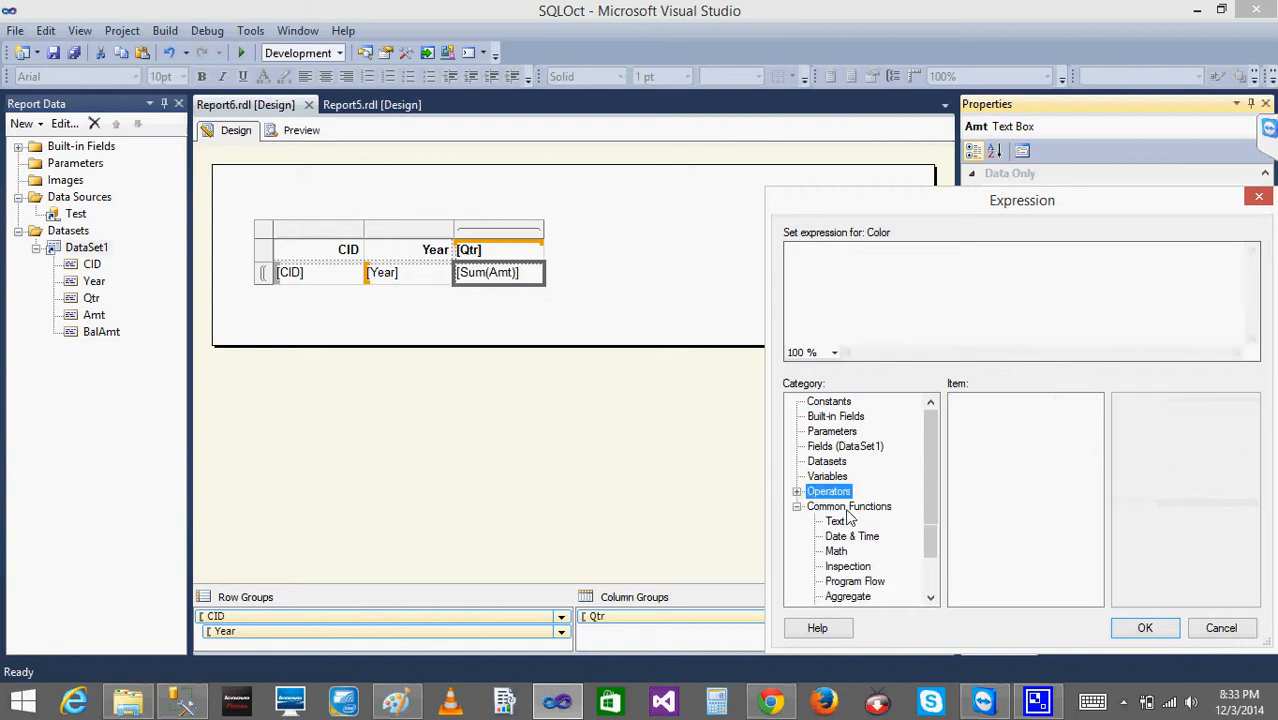
- Examine the Text, Date & Time, Math and Inspection functions available for expressions
click(842, 521)
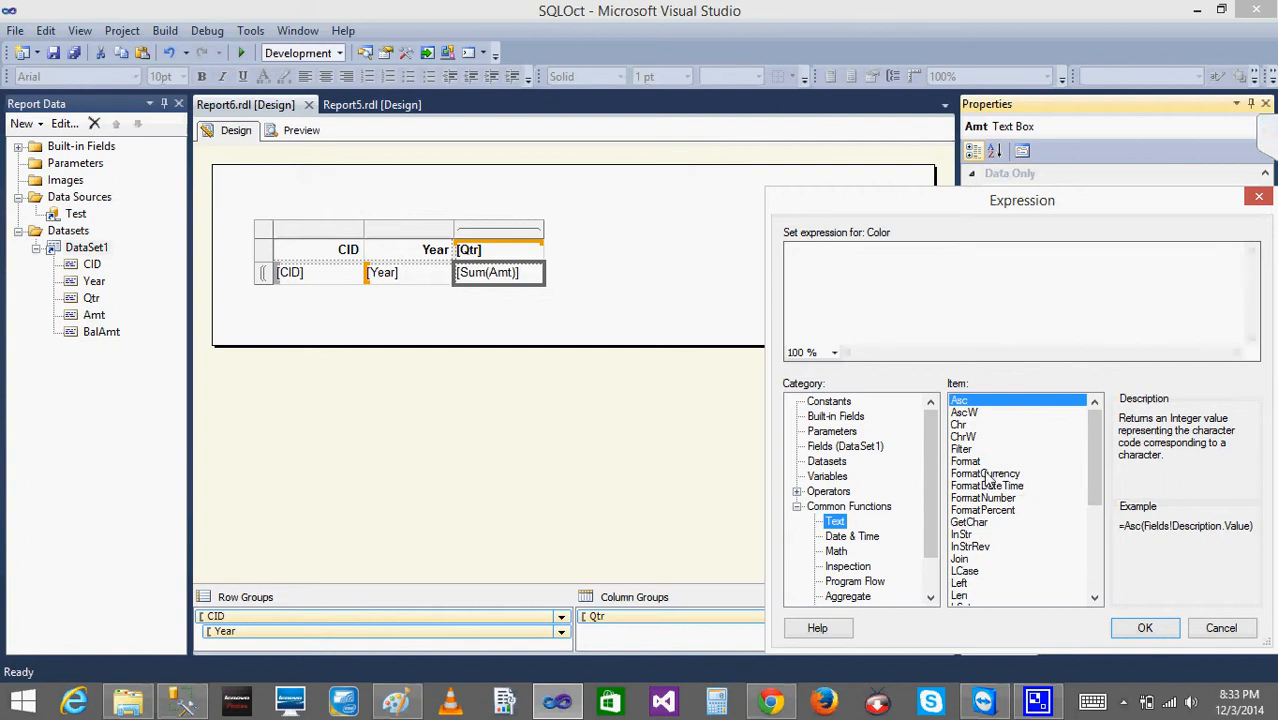
click(1094, 599)
drag(1092, 598, 1092, 598)
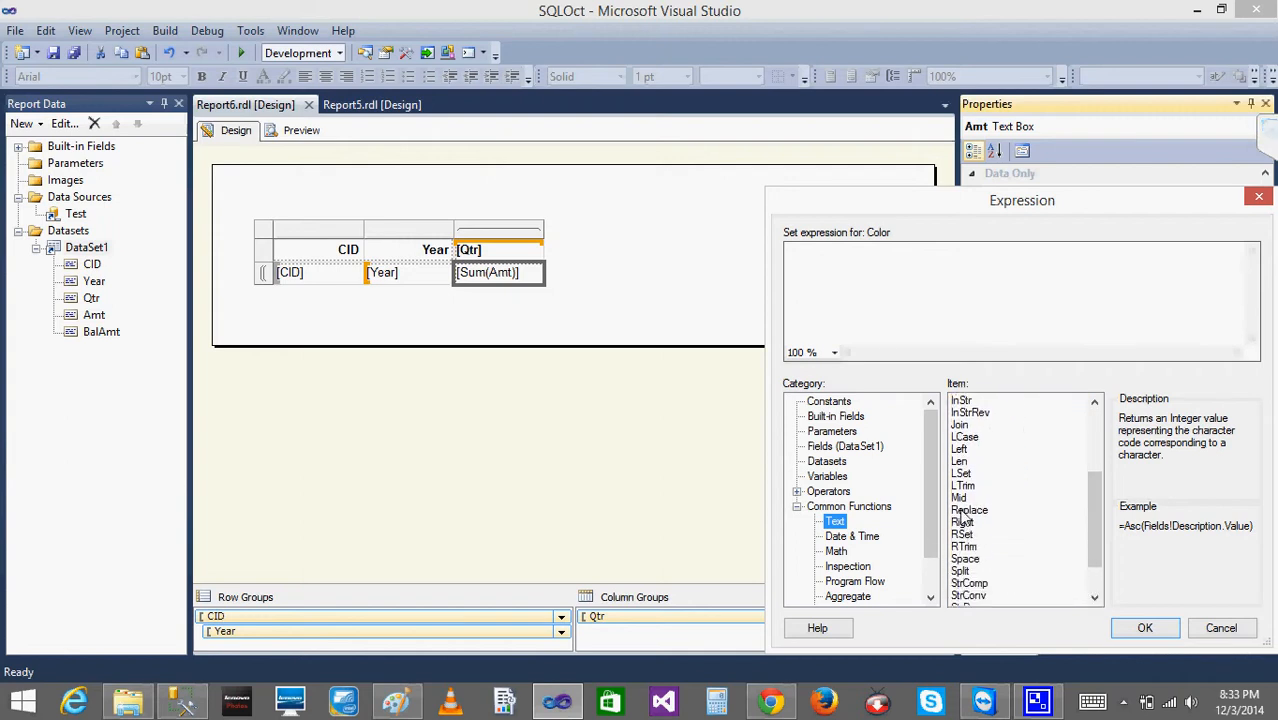
click(834, 537)
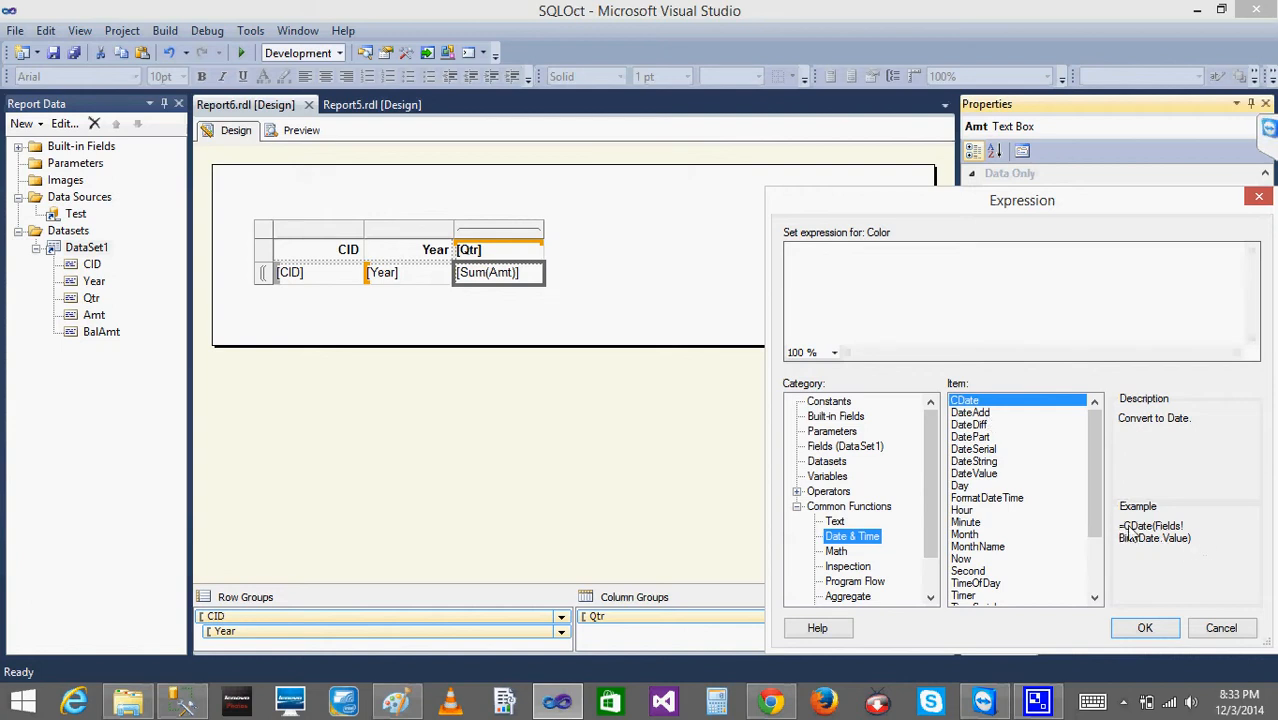
click(835, 552)
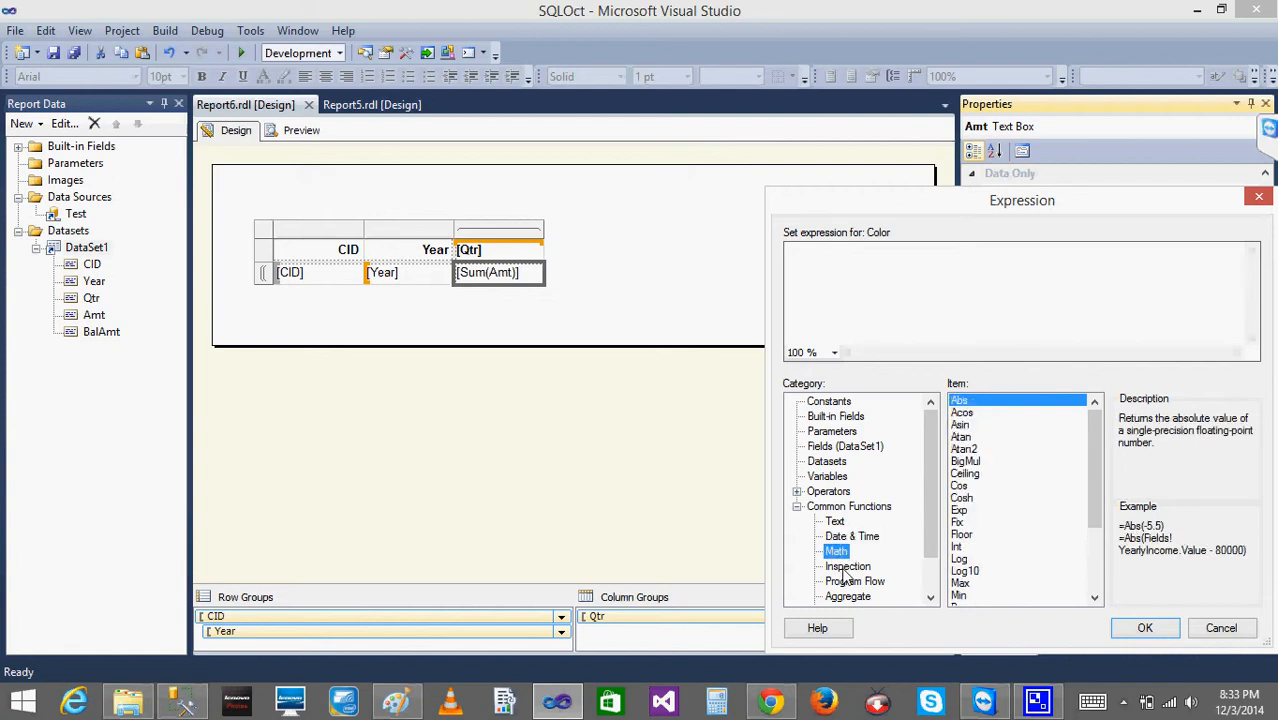
click(846, 567)
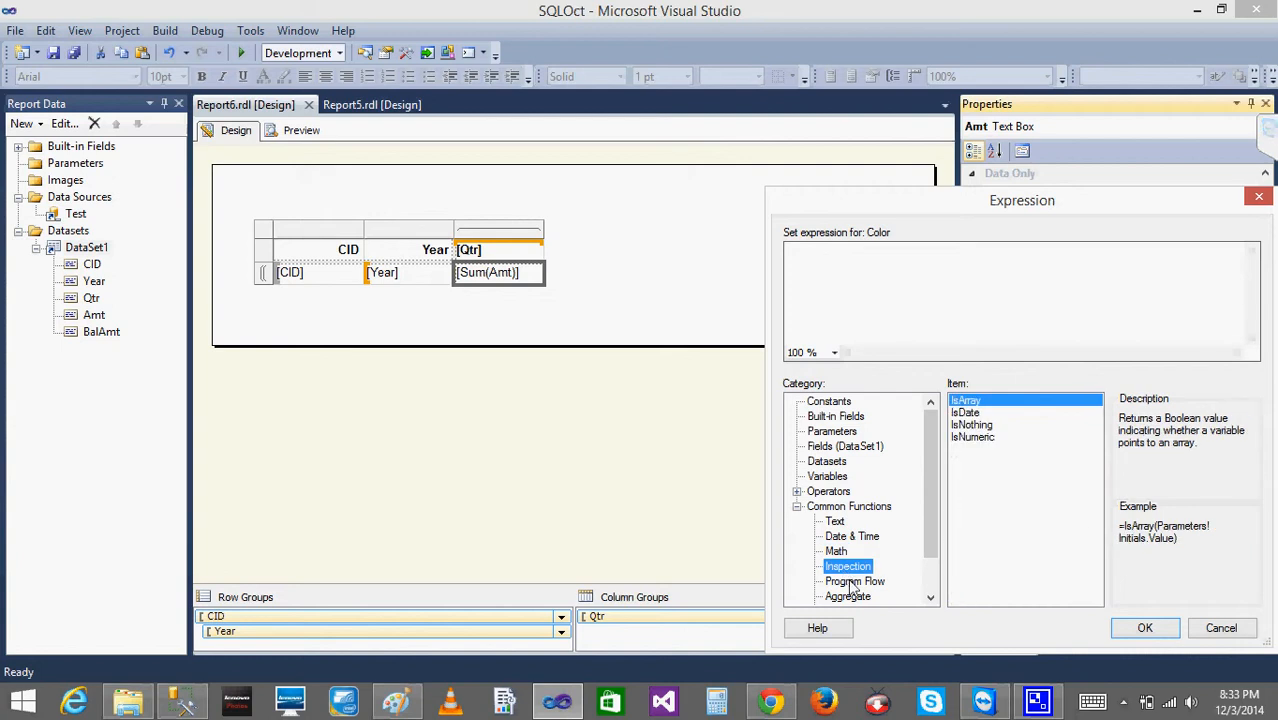
- Insert the IIf function from the Program Flow functions into the Color expression
click(852, 582)
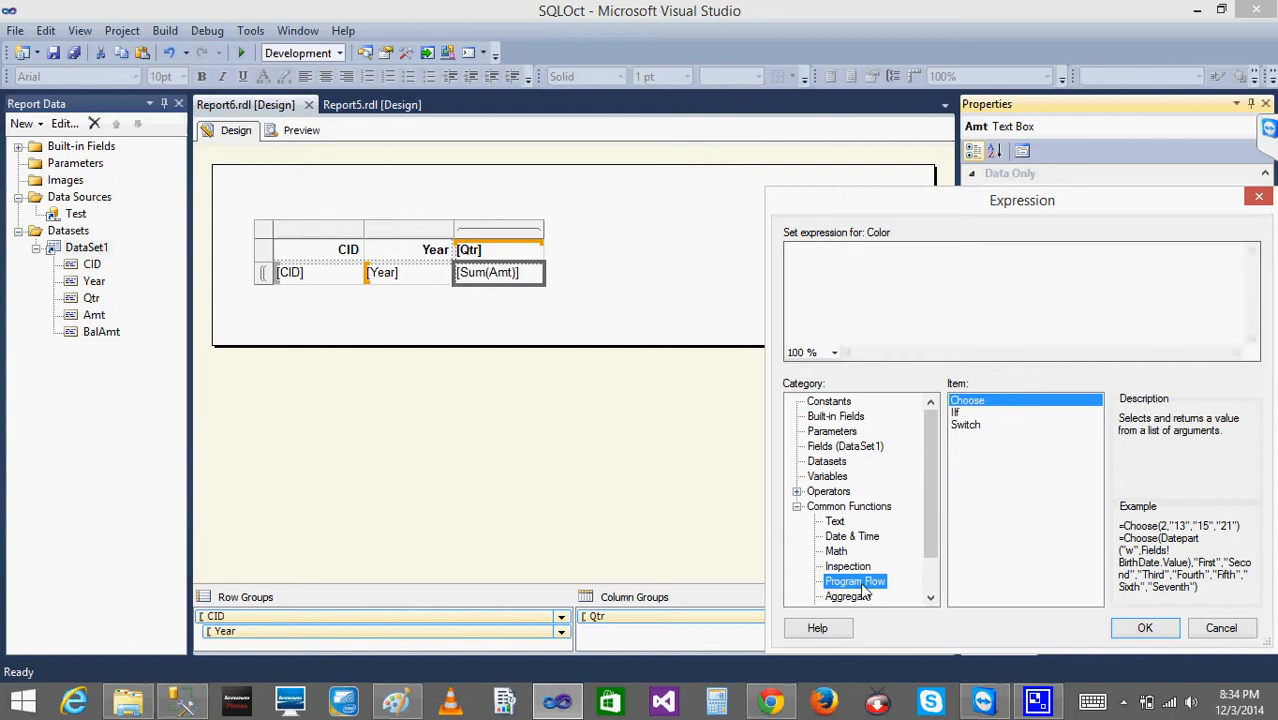
click(955, 413)
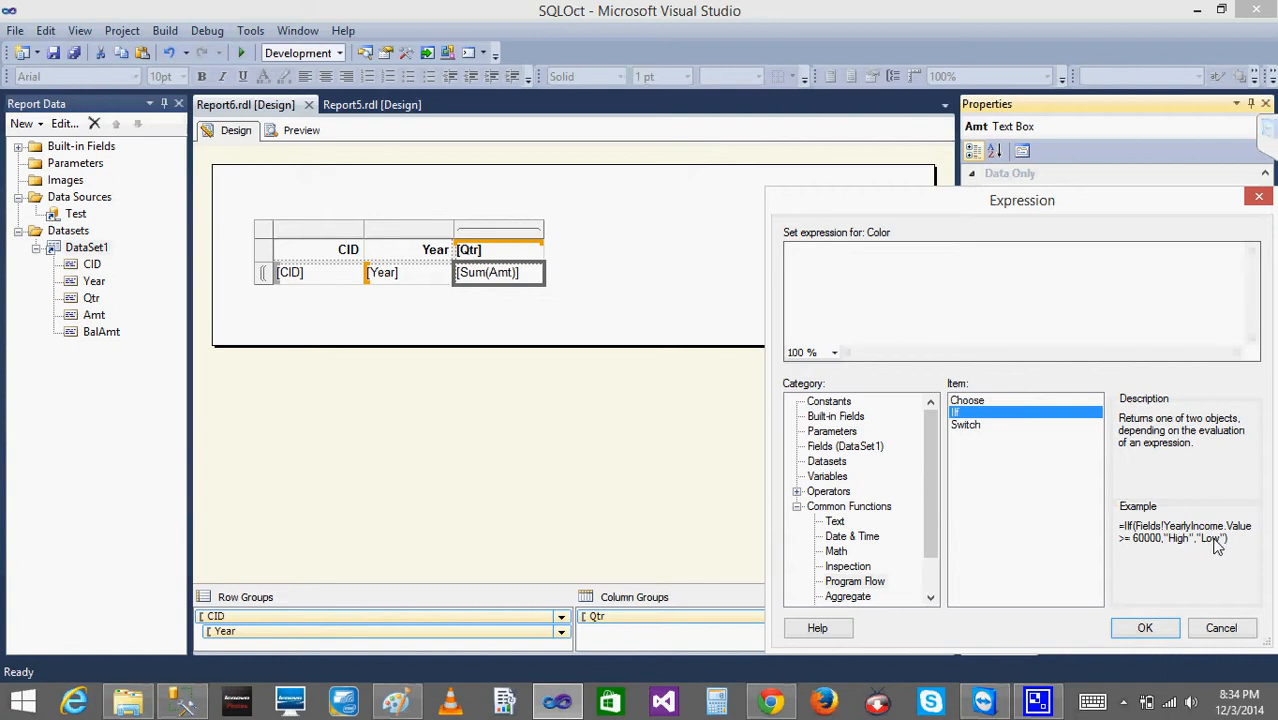
double_click(958, 413)
click(798, 507)
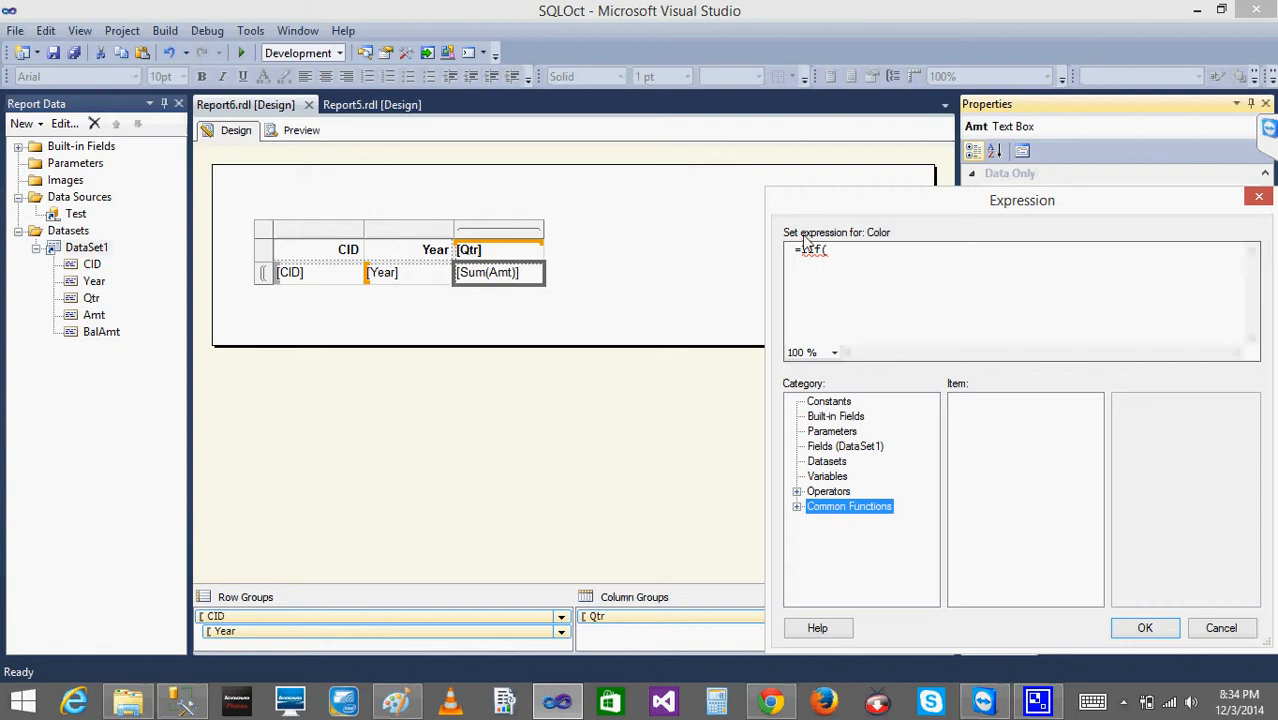
click(840, 257)
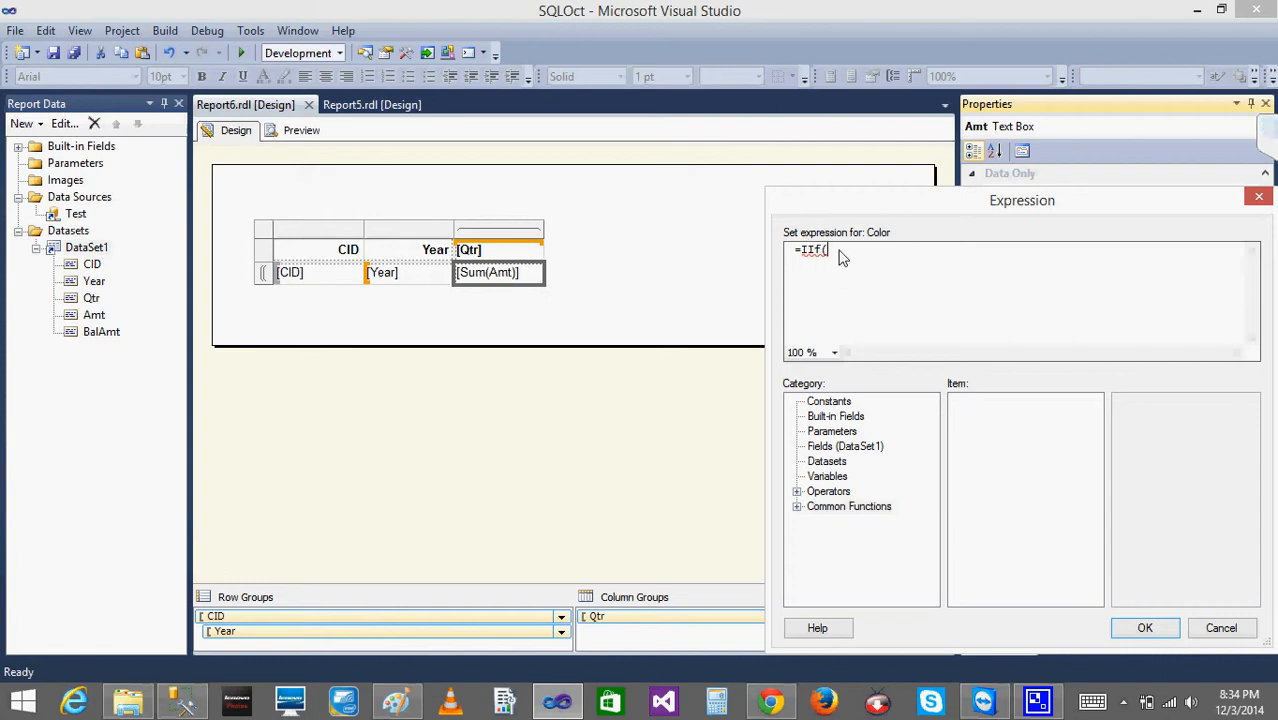
text(Sum()
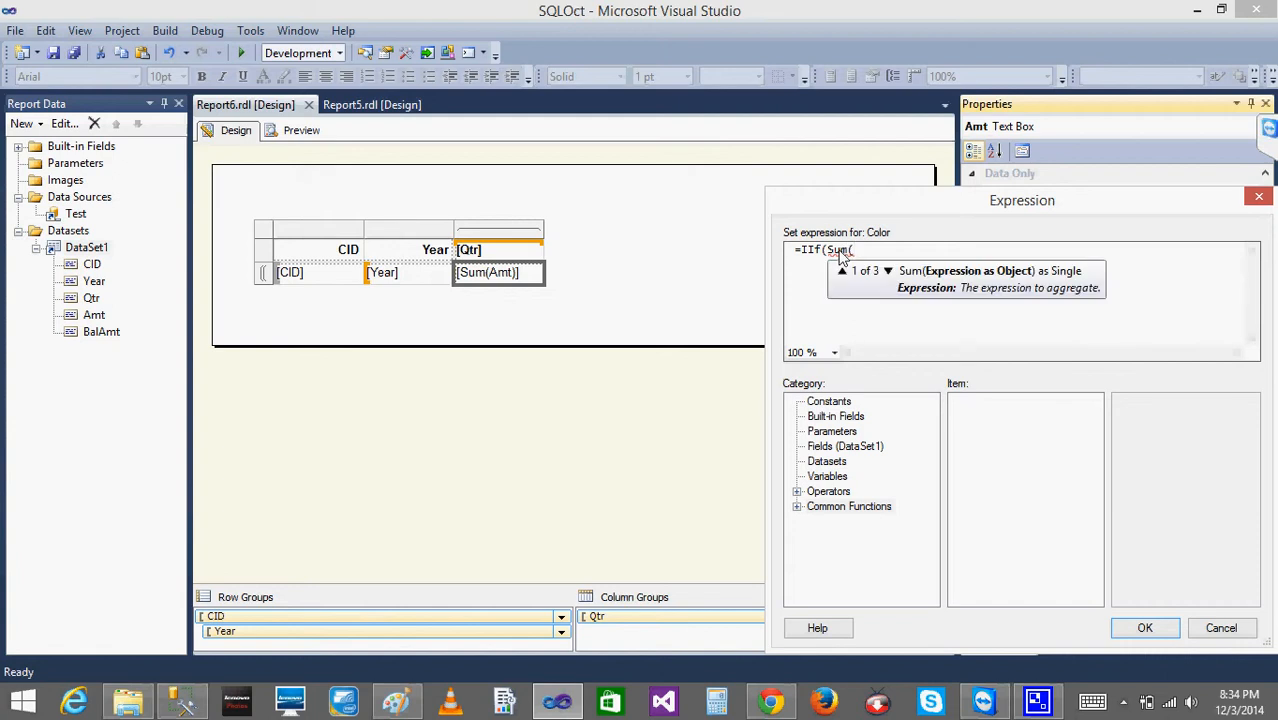
text(Fiel)
key(BackSpace)
key(BackSpace)
key(BackSpace)
key(BackSpace)
text(f)
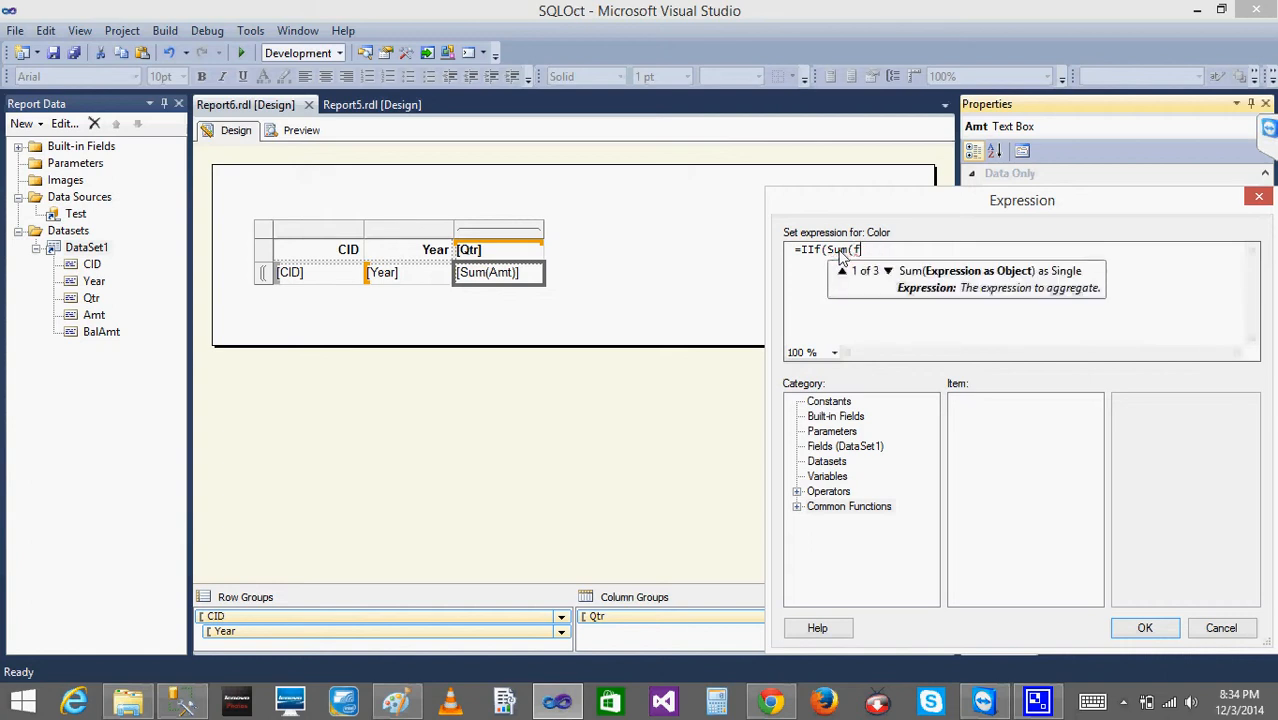
text(ields)
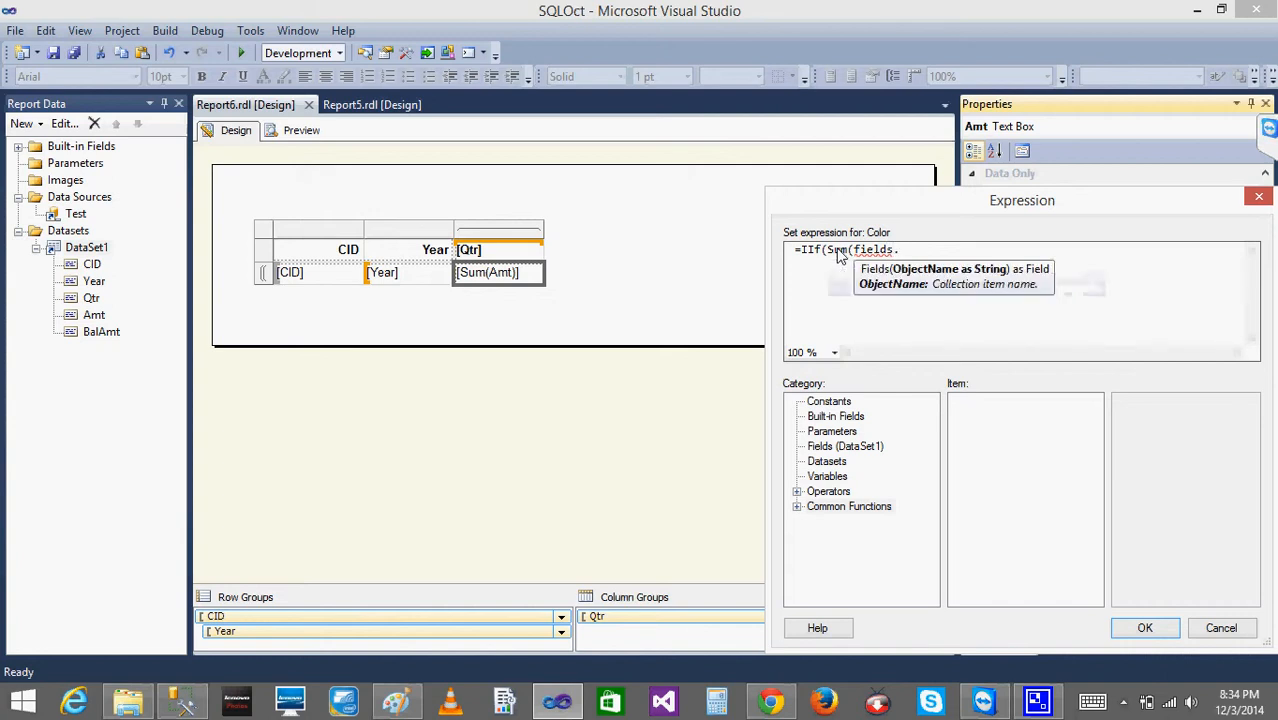
text(.v)
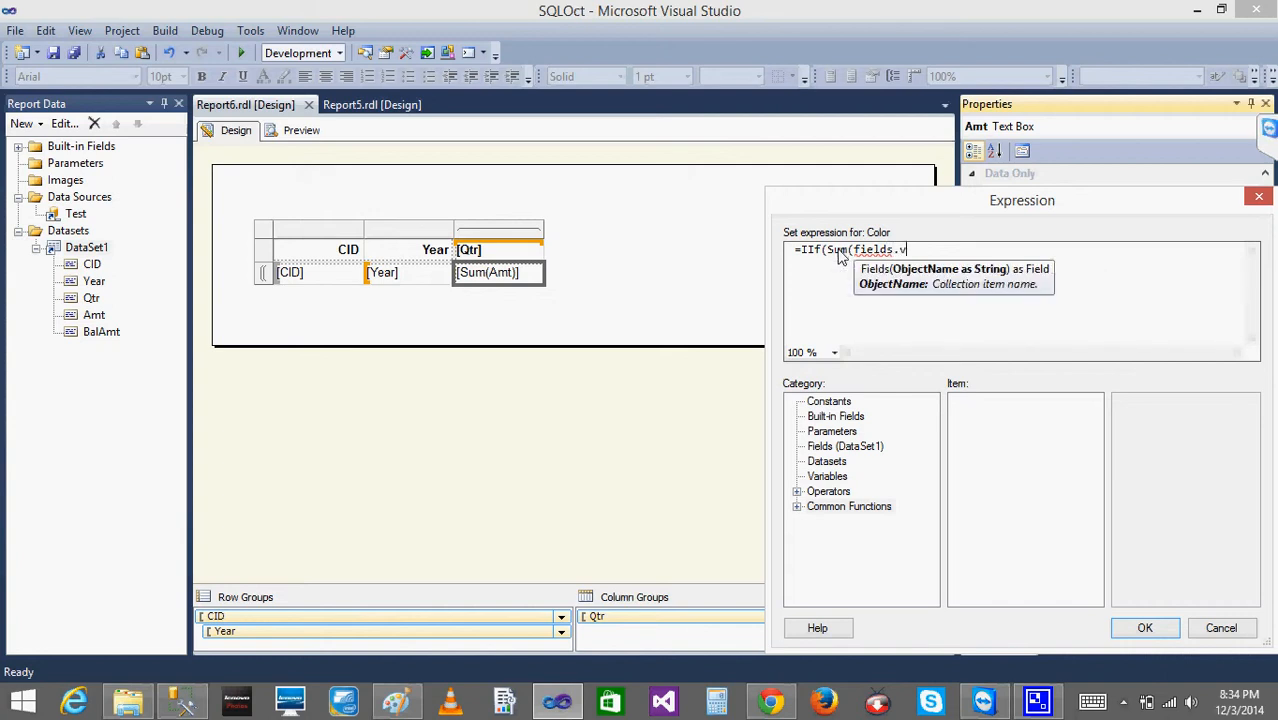
key(BackSpace)
key(BackSpace)
key(BackSpace)
key(BackSpace)
key(BackSpace)
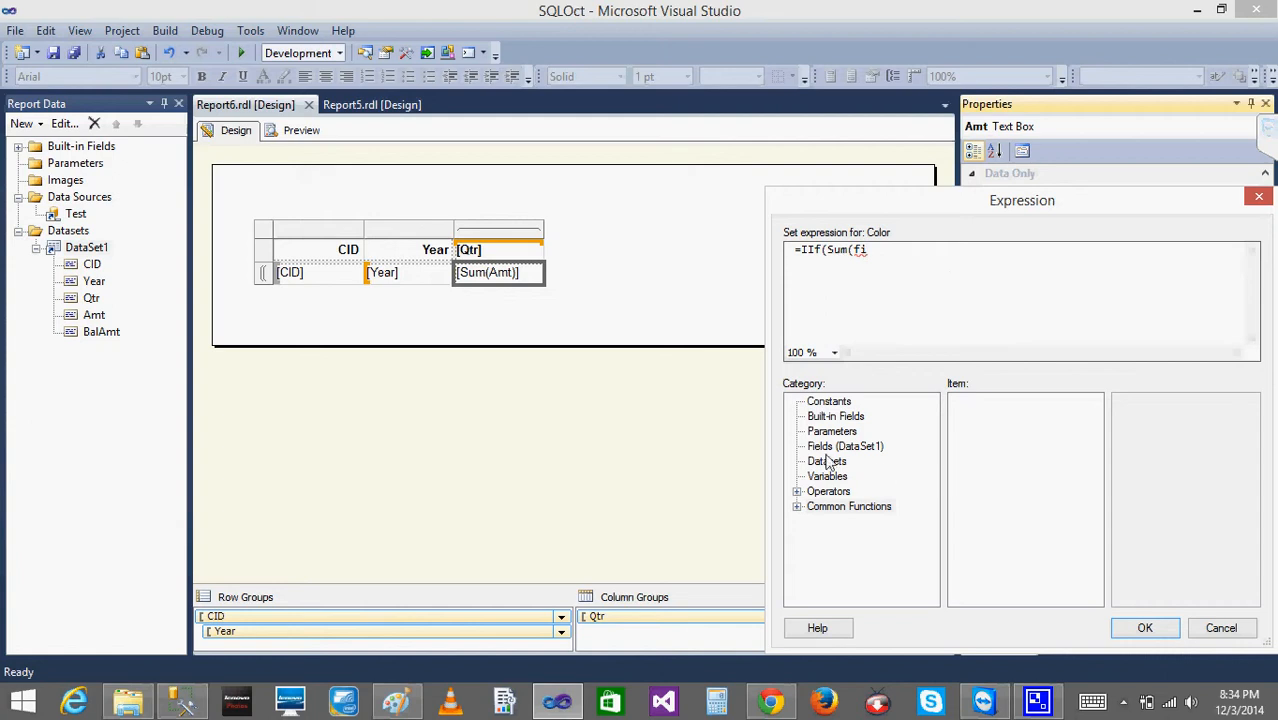
key(BackSpace)
key(BackSpace)
key(BackSpace)
key(BackSpace)
key(BackSpace)
key(BackSpace)
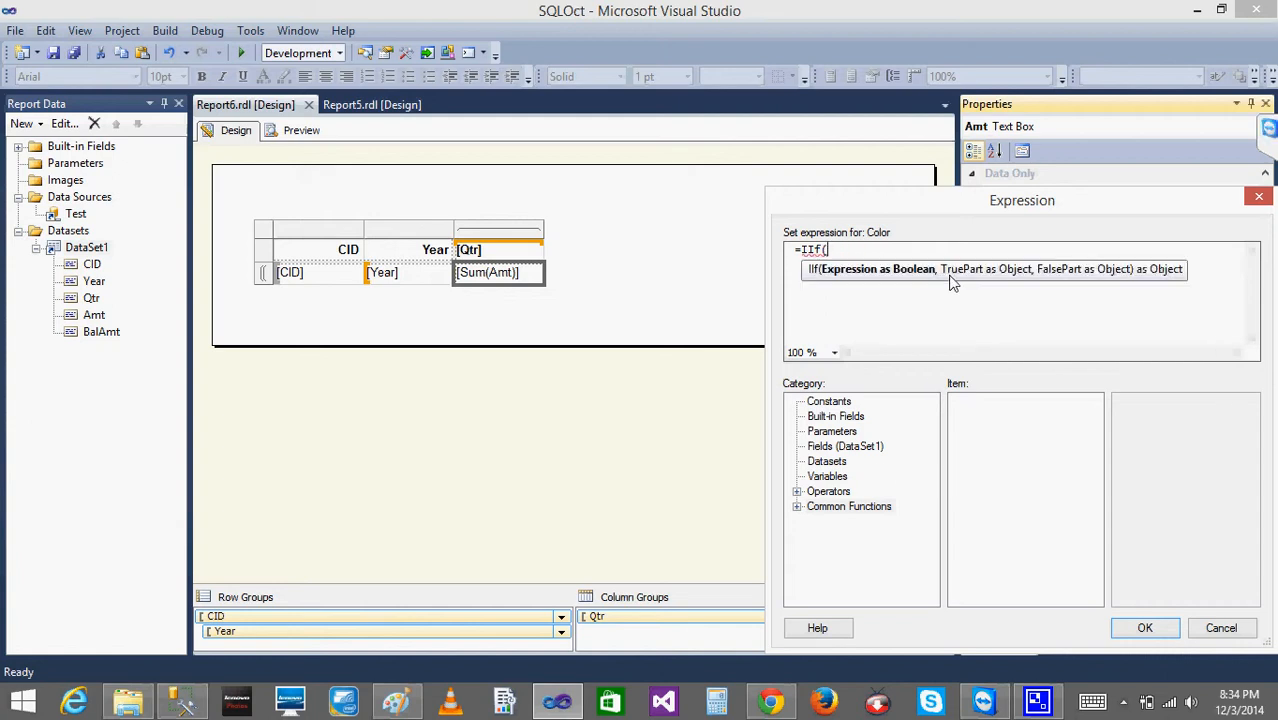
- Enter SUM(Fields!Amt.Value)<0 as the condition of the IIf function in the Color expression
double_click(805, 507)
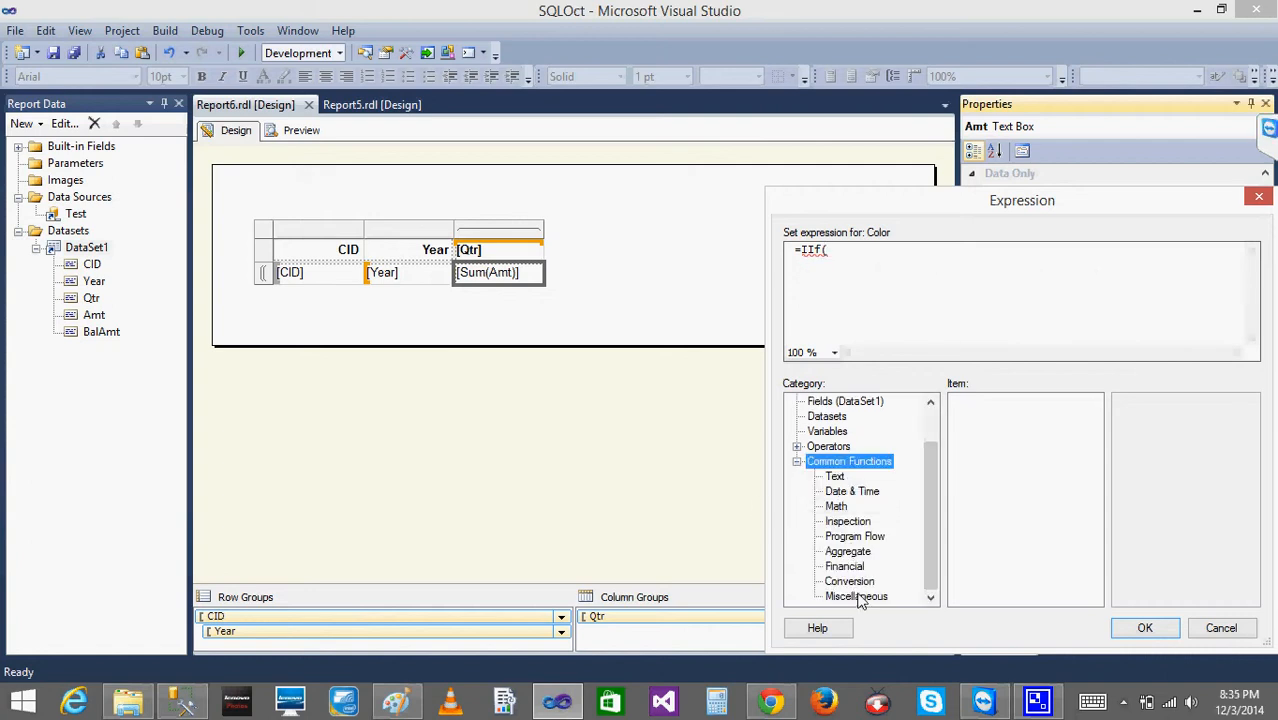
click(852, 537)
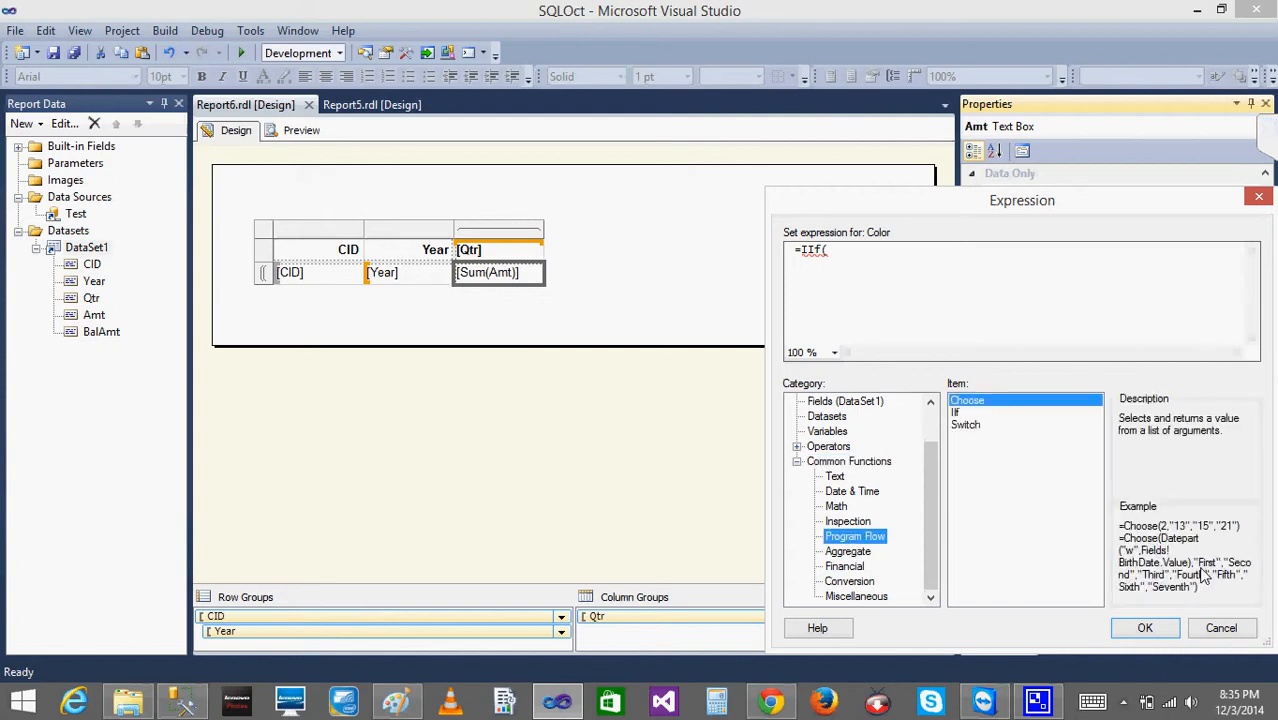
click(873, 258)
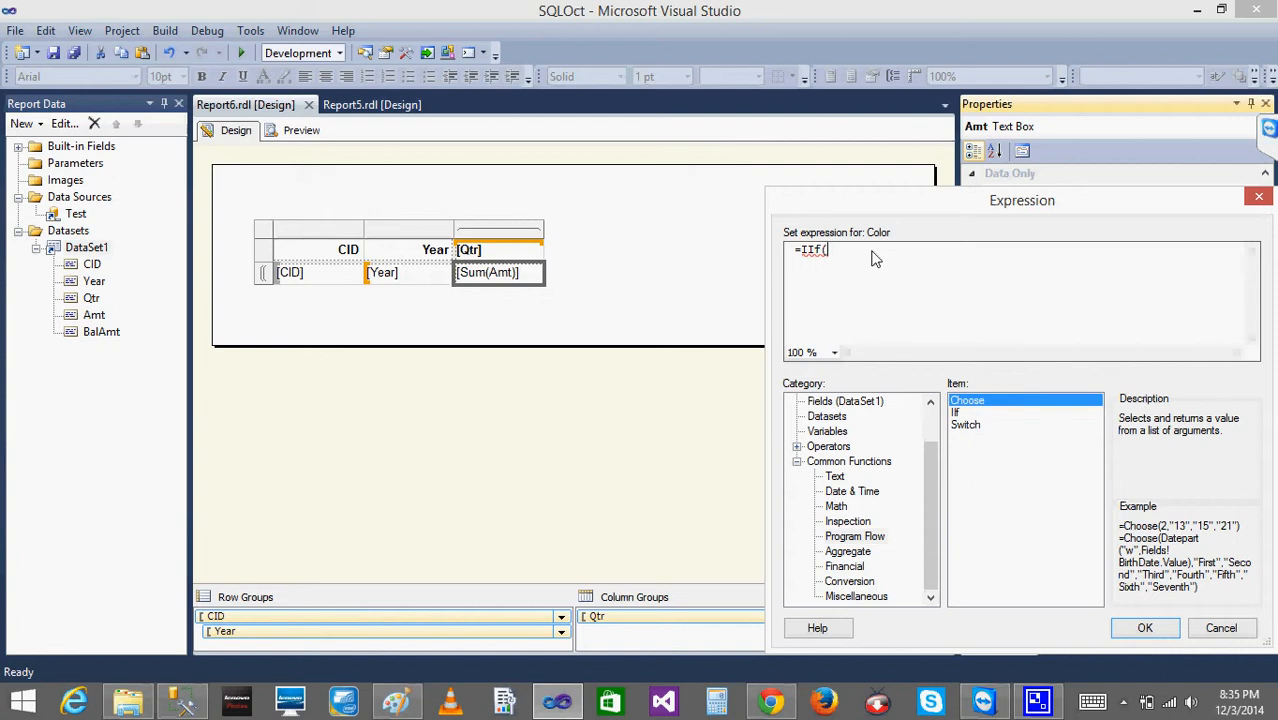
text(SUM()
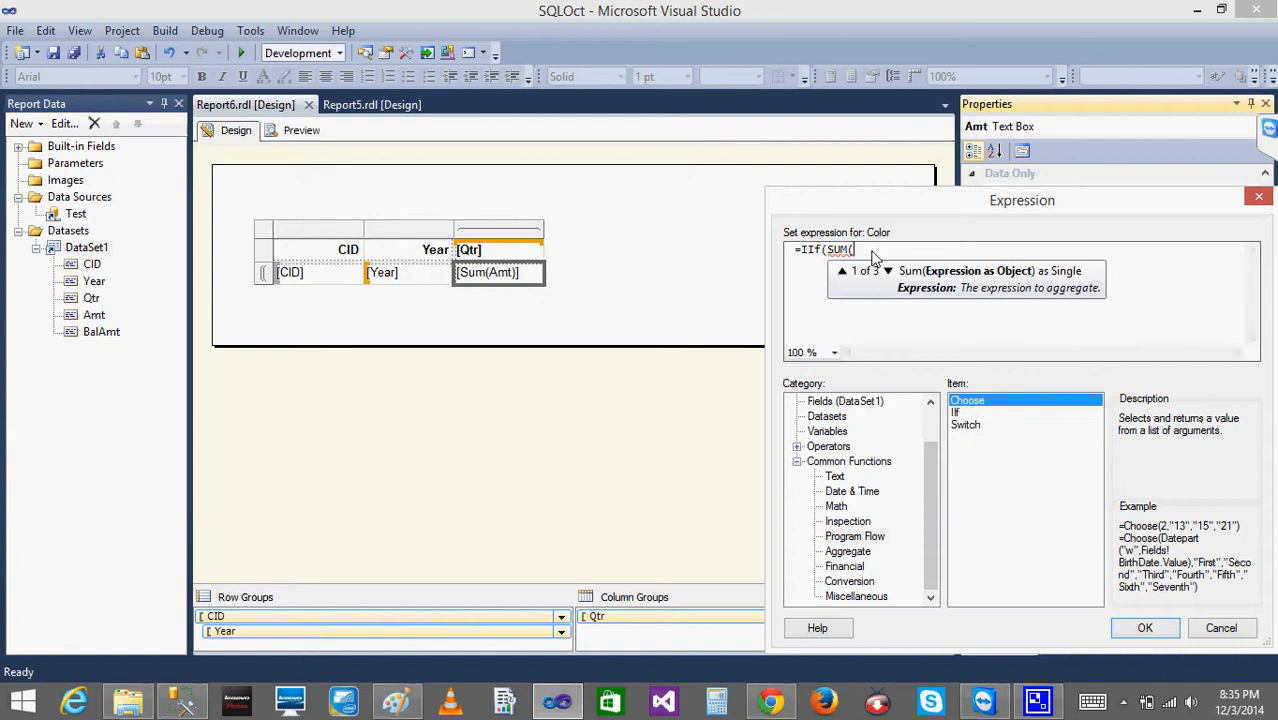
text(Fields!)
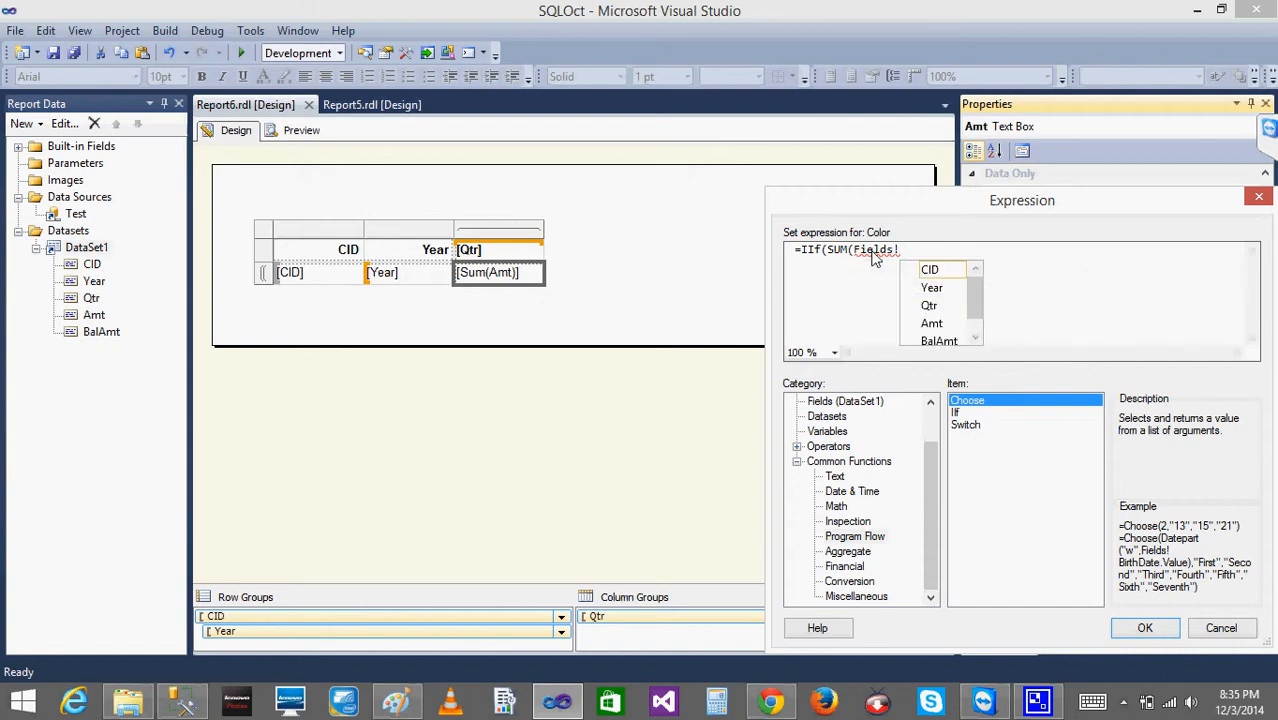
text(Amt)
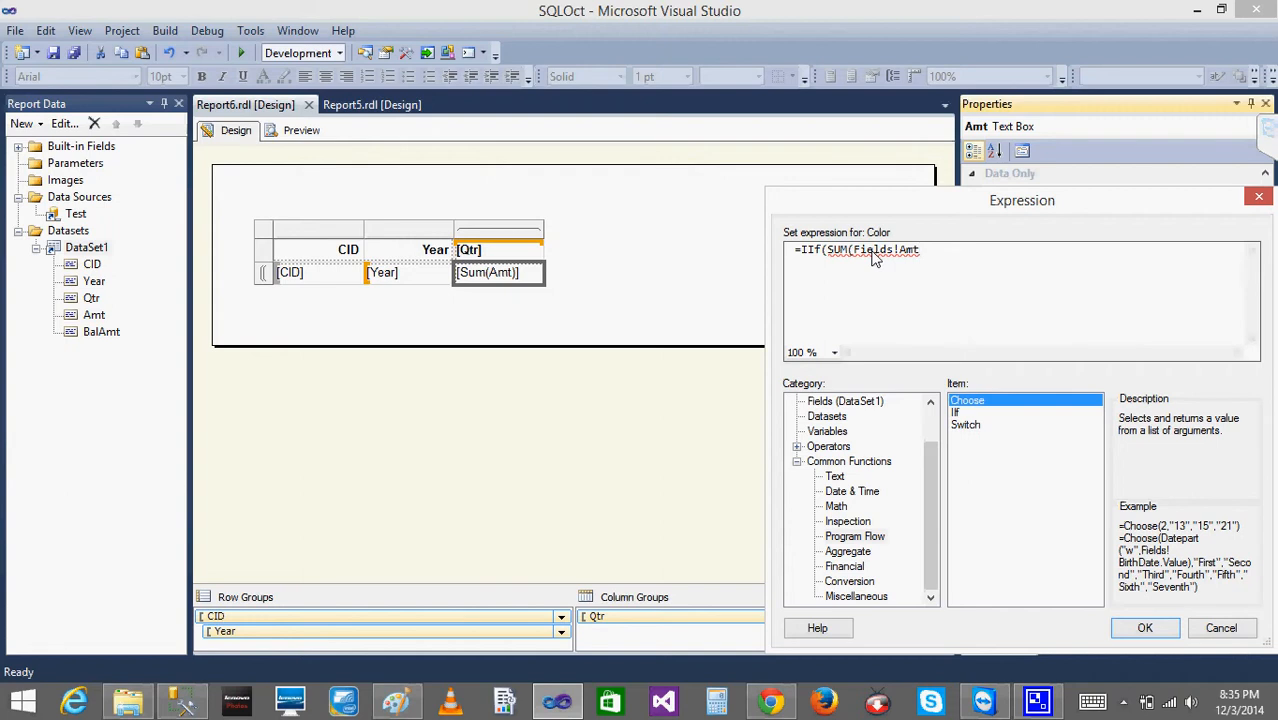
text(.Value)
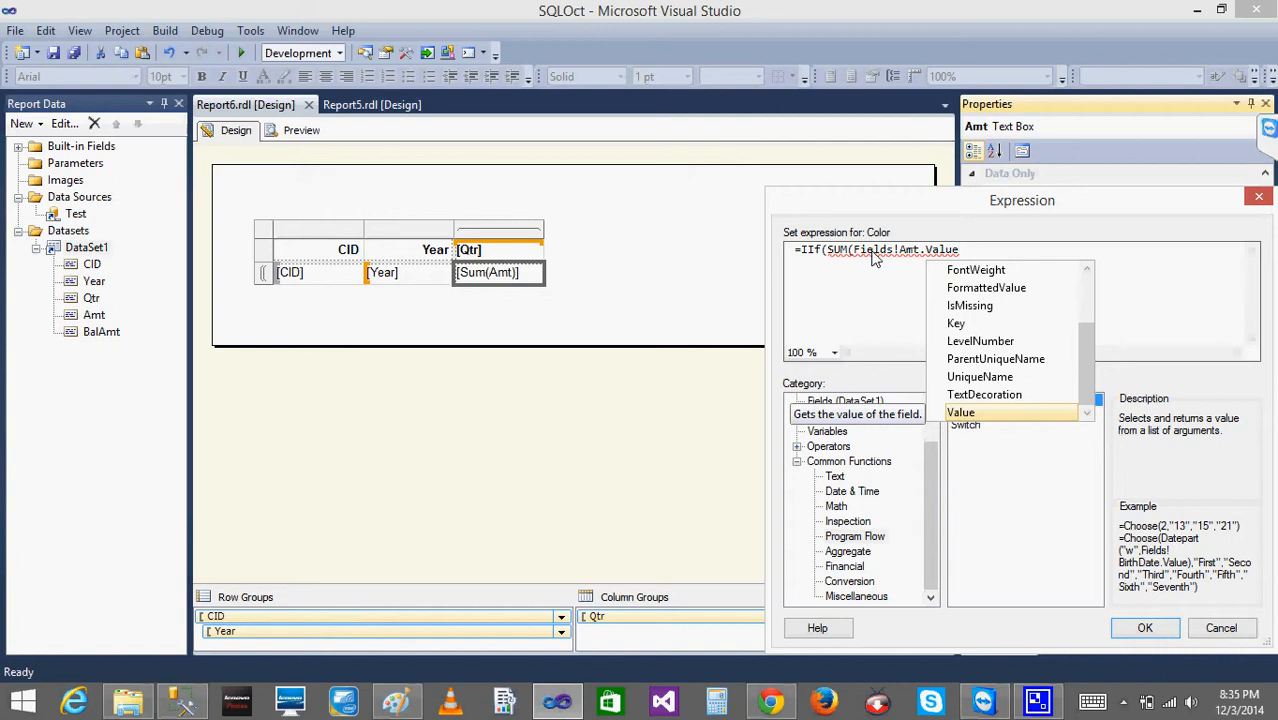
text())
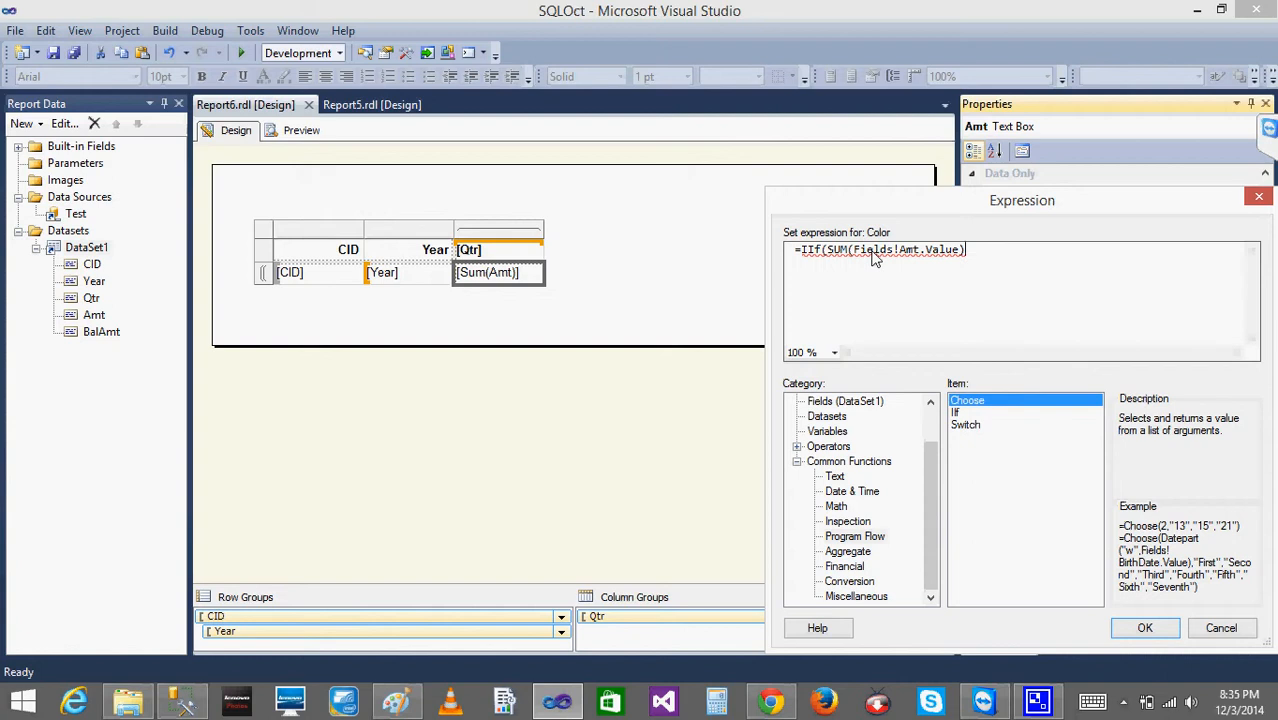
text(<0,)
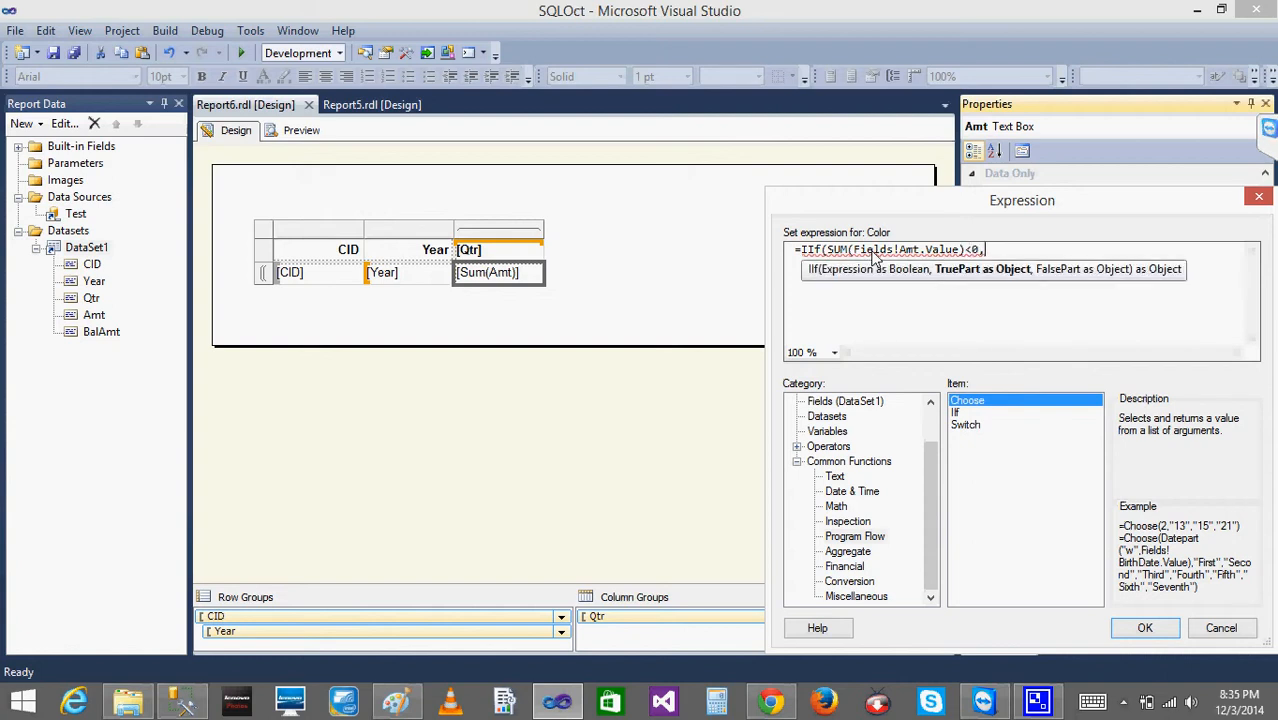
text("Red)
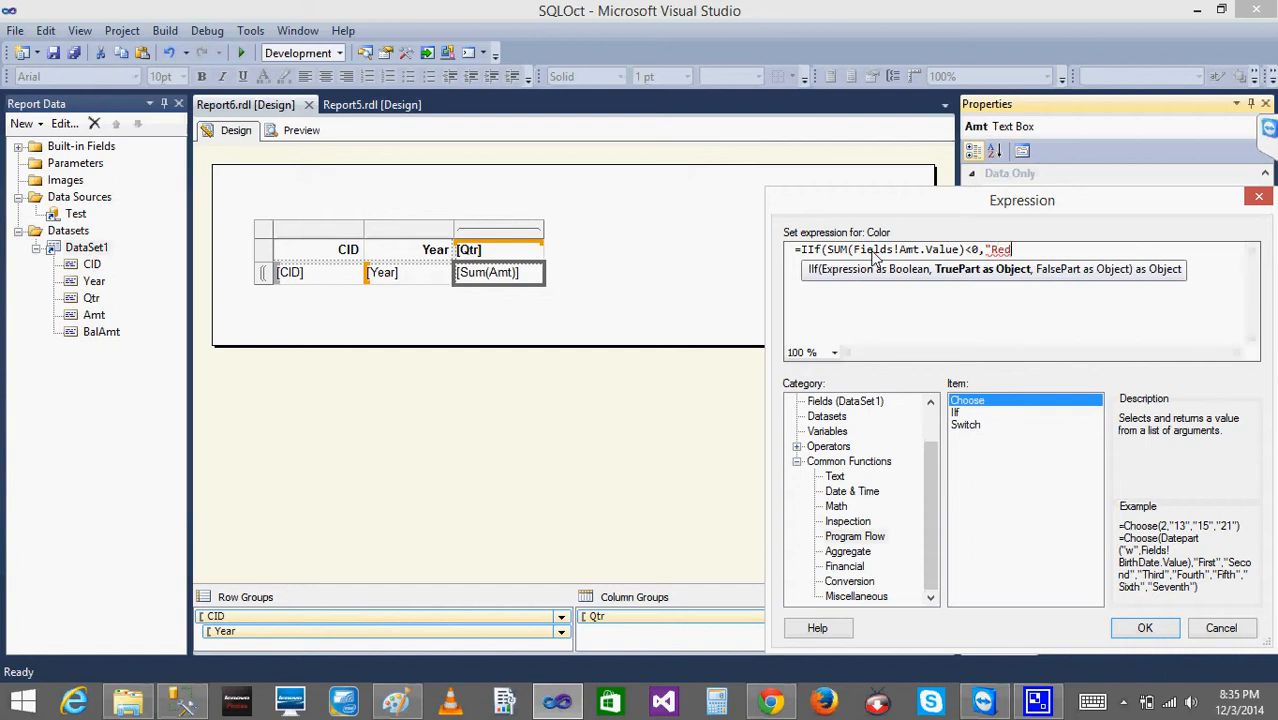
text(")
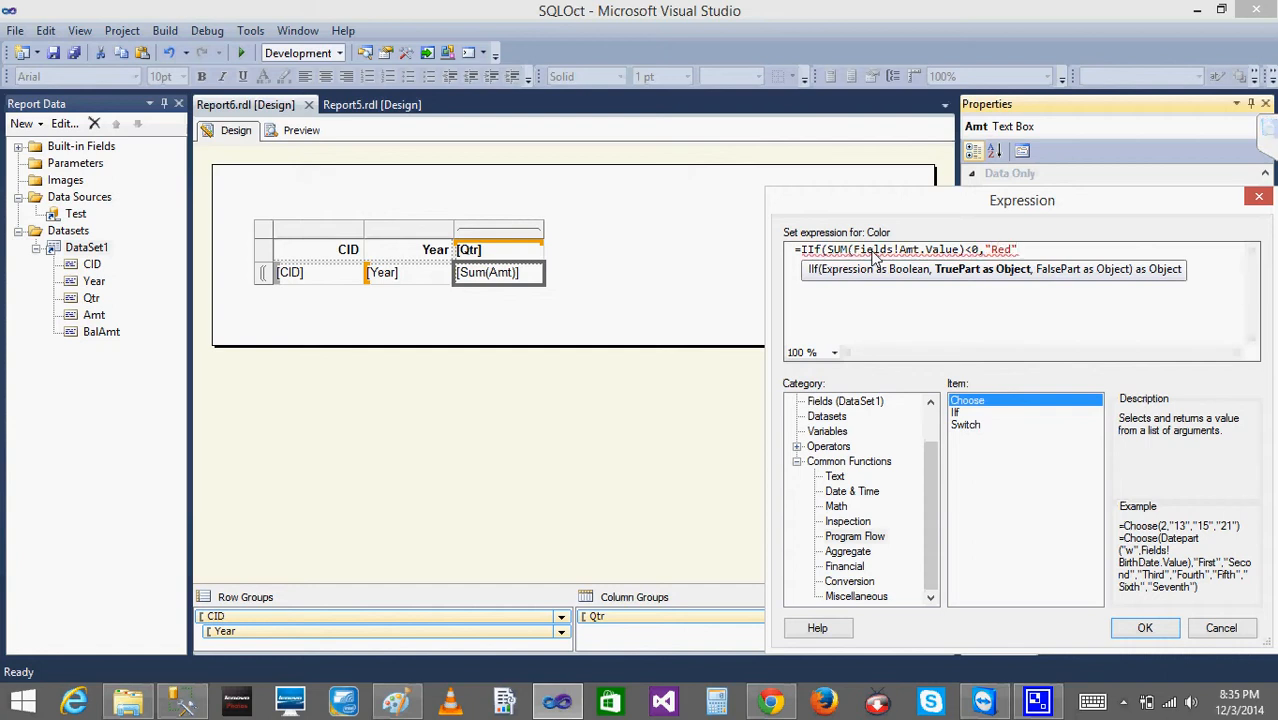
text(,")
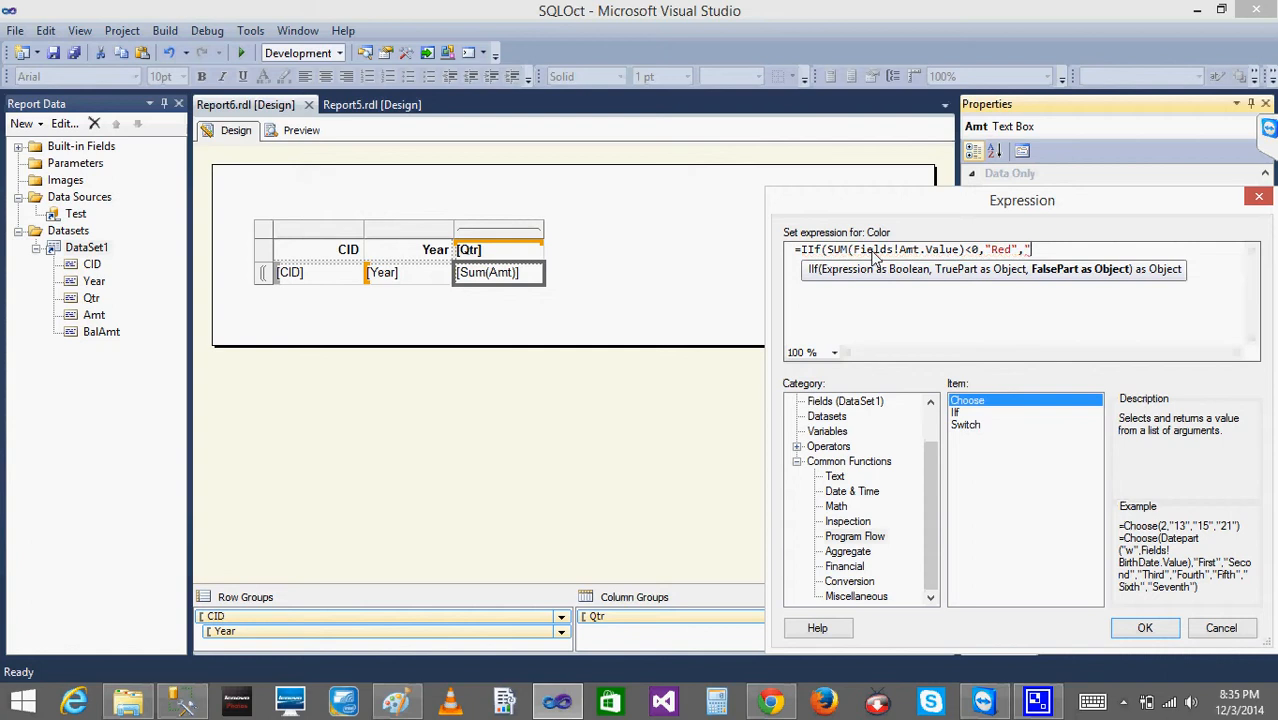
text(Black")
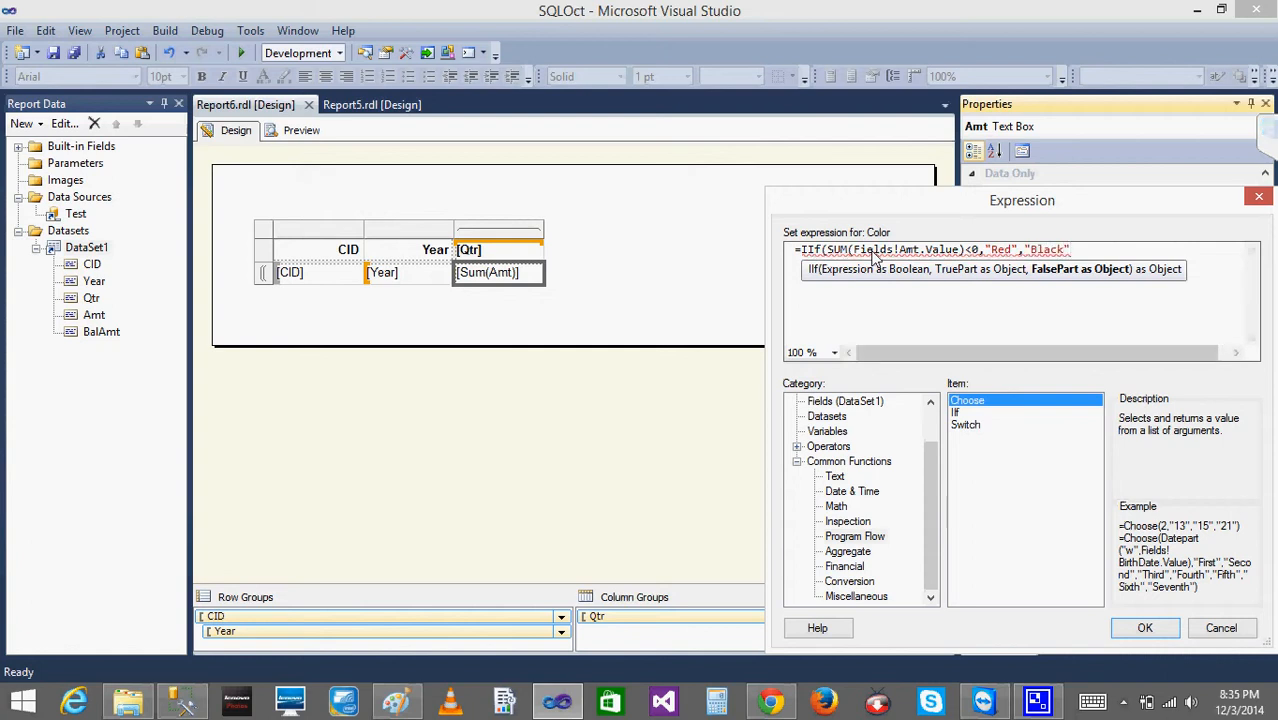
text())
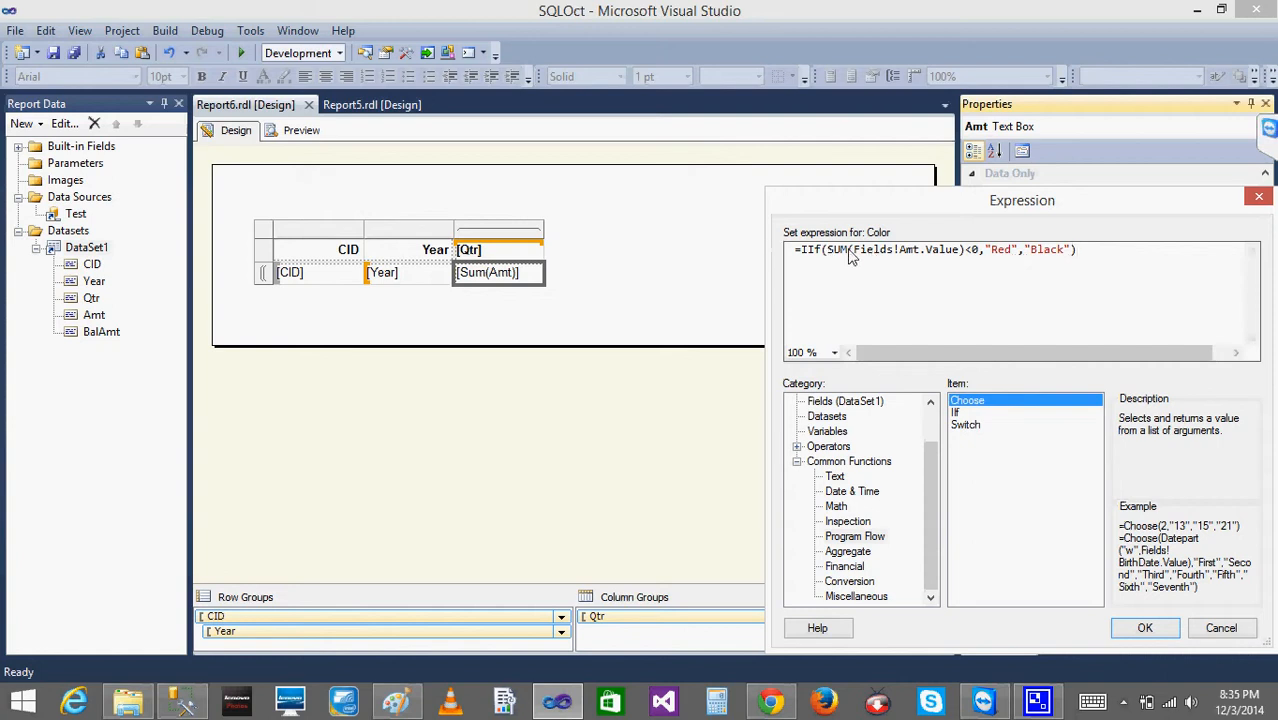
- Complete the IIf Color expression with "Red" as the true part and "Black" as the false part, and apply it
key(BackSpace)
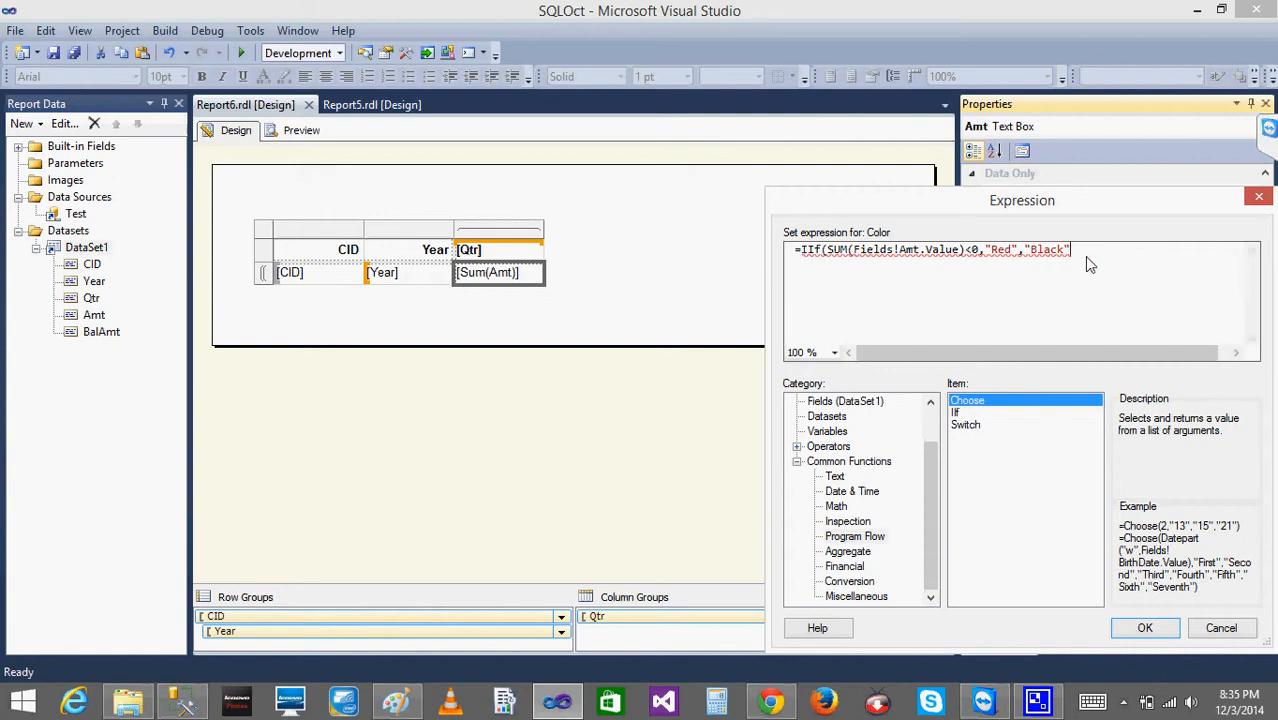
text())
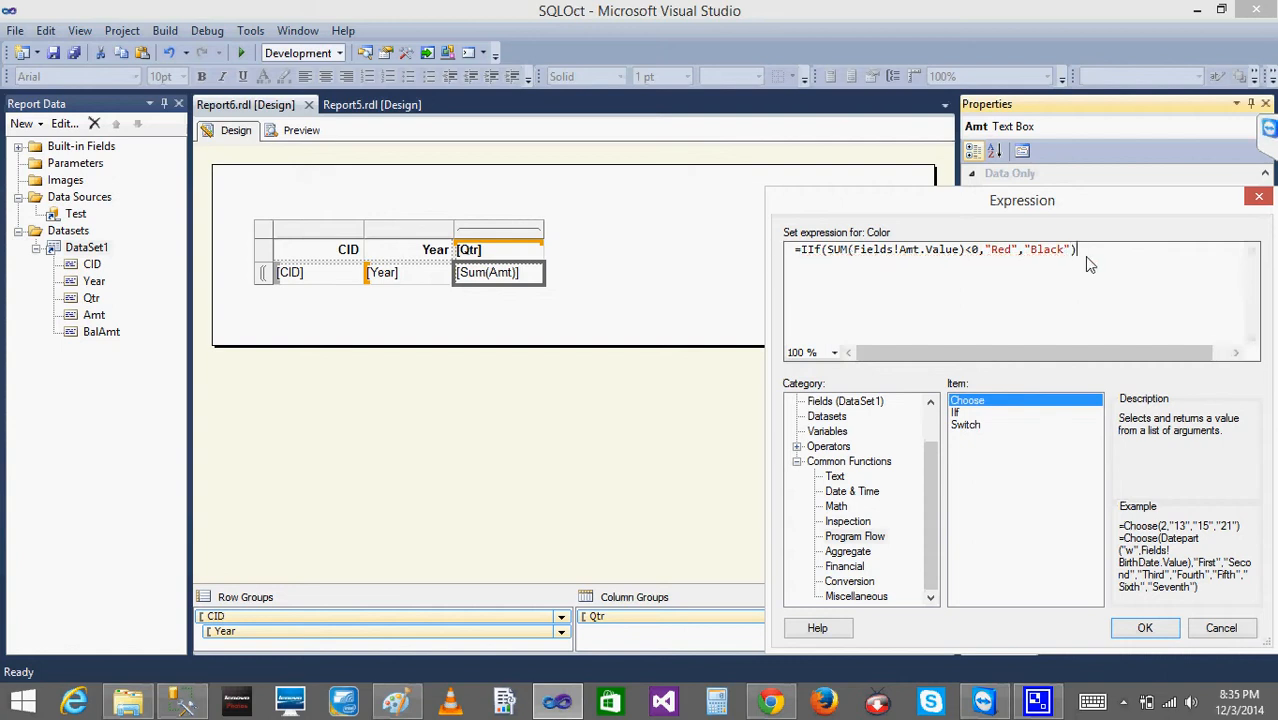
click(1145, 630)
- Preview Report6 to check the font colors of the amounts, and return to the report design
click(288, 133)
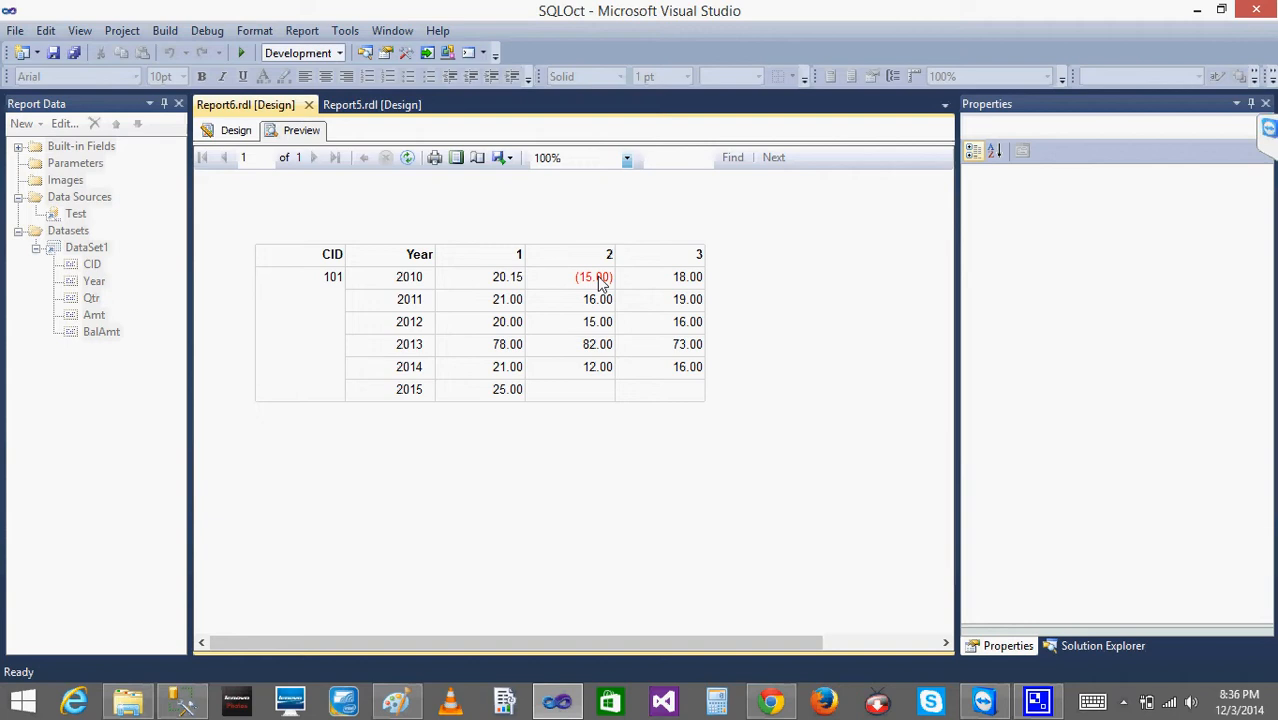
click(1271, 132)
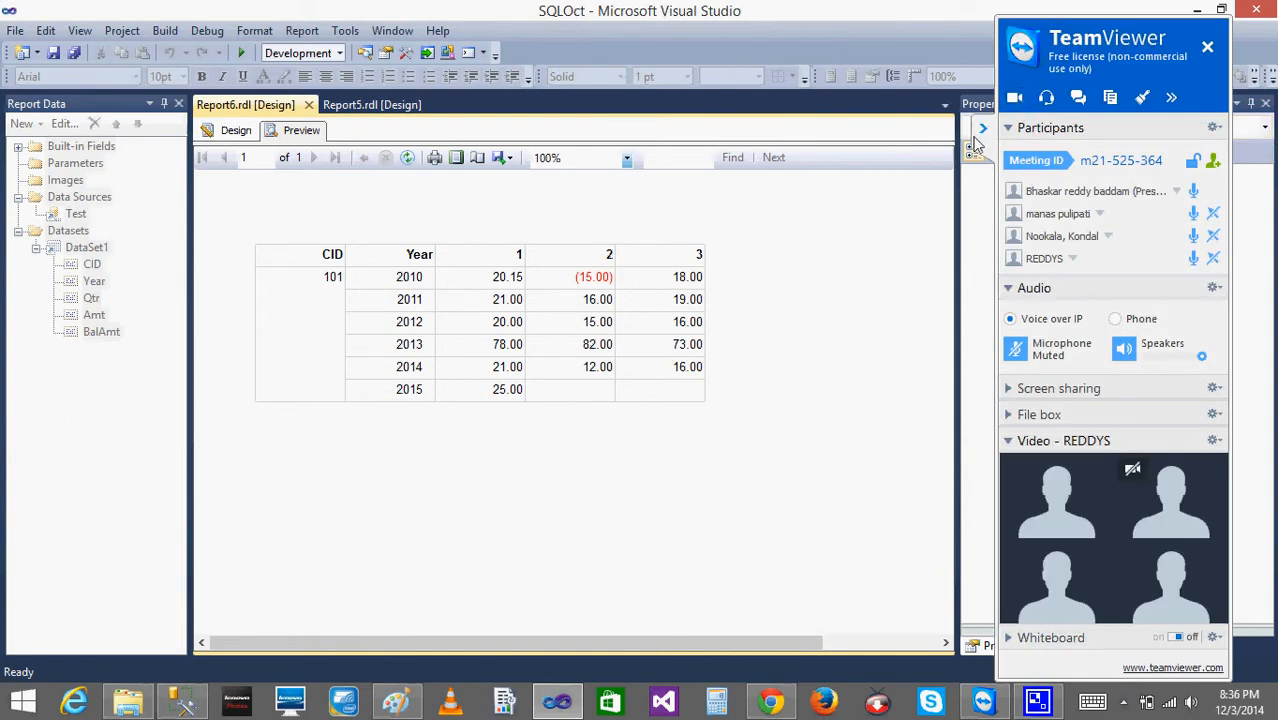
click(236, 131)
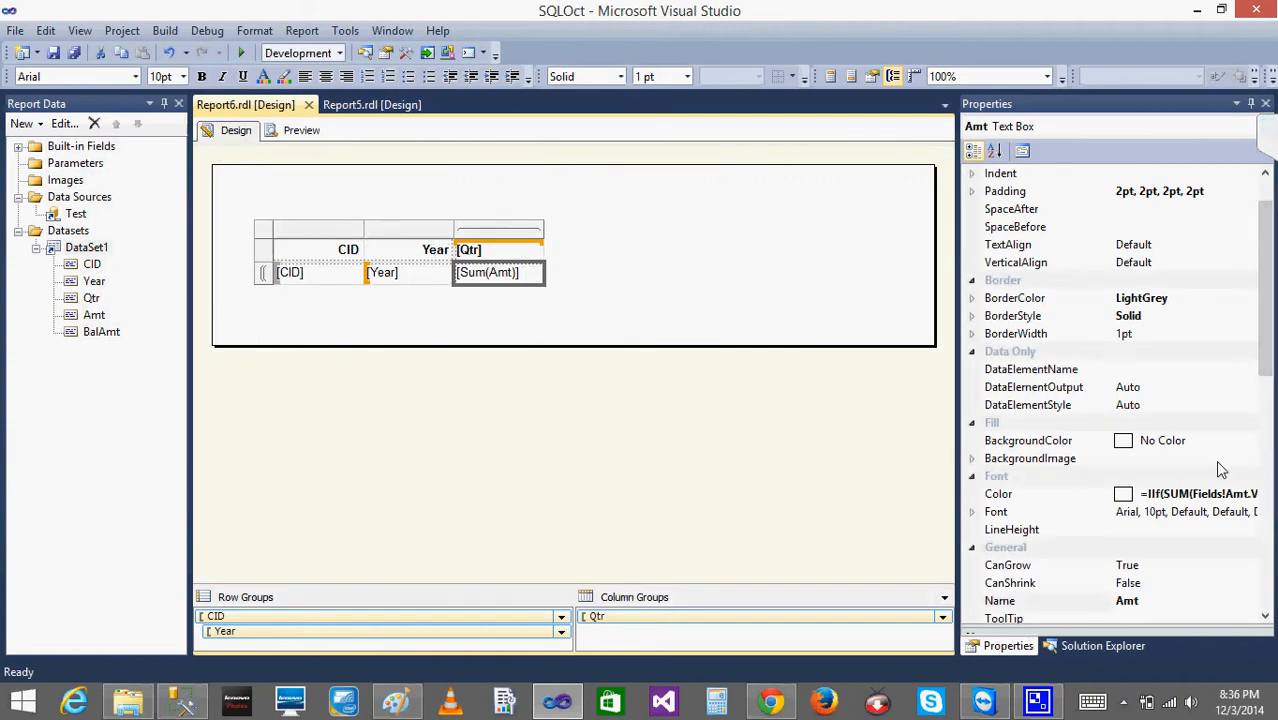
- Open the FontSize expression of the Sum(Amt) text box and replace its content with the start of an IIF function
click(971, 513)
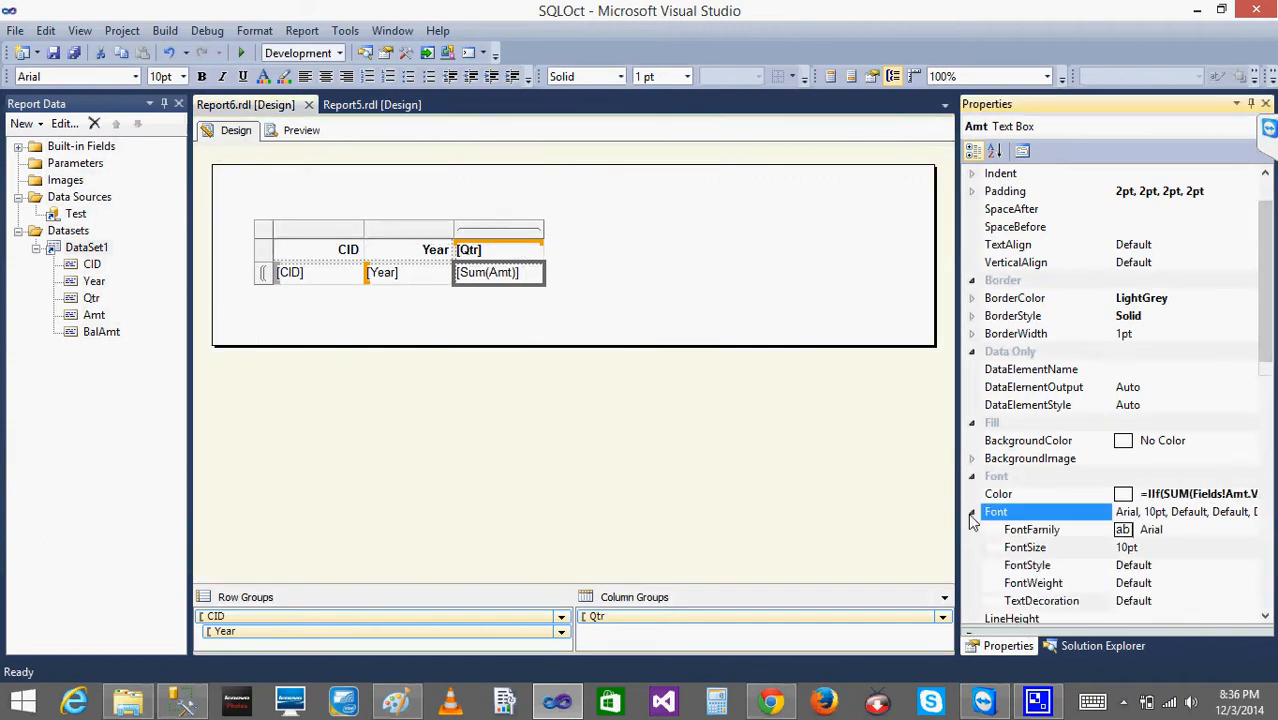
click(1158, 532)
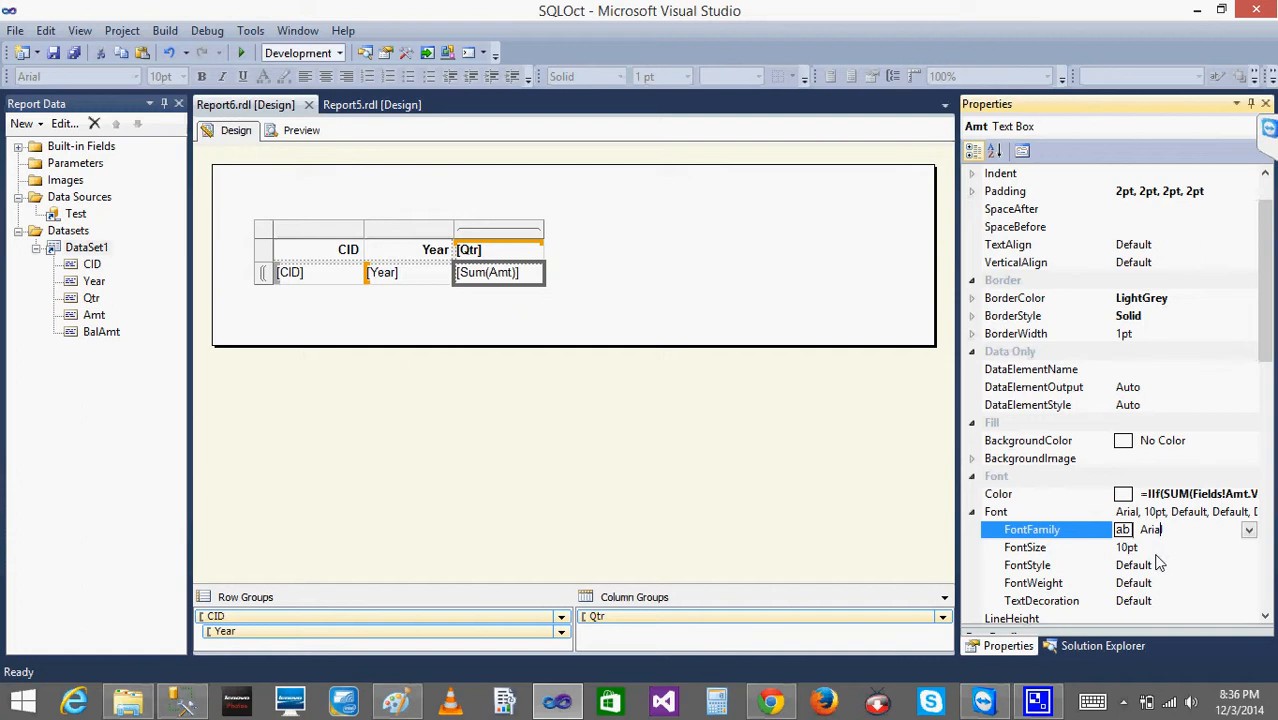
click(1156, 553)
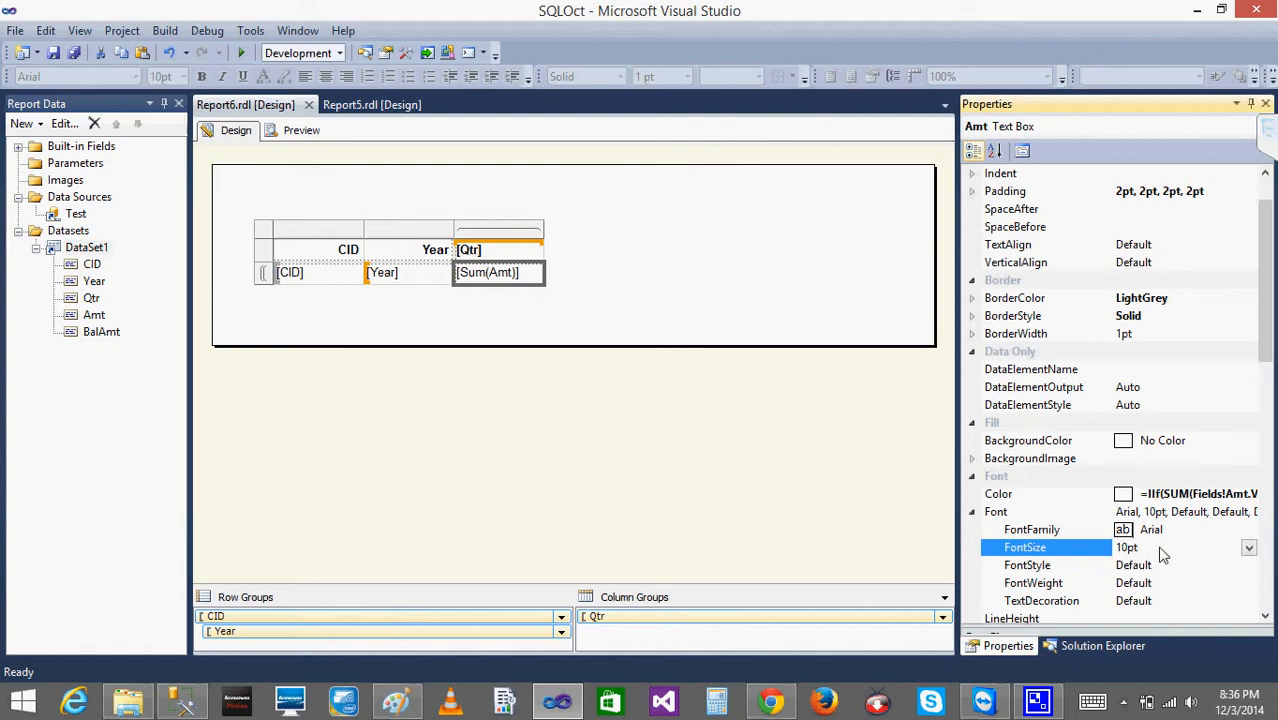
click(1249, 548)
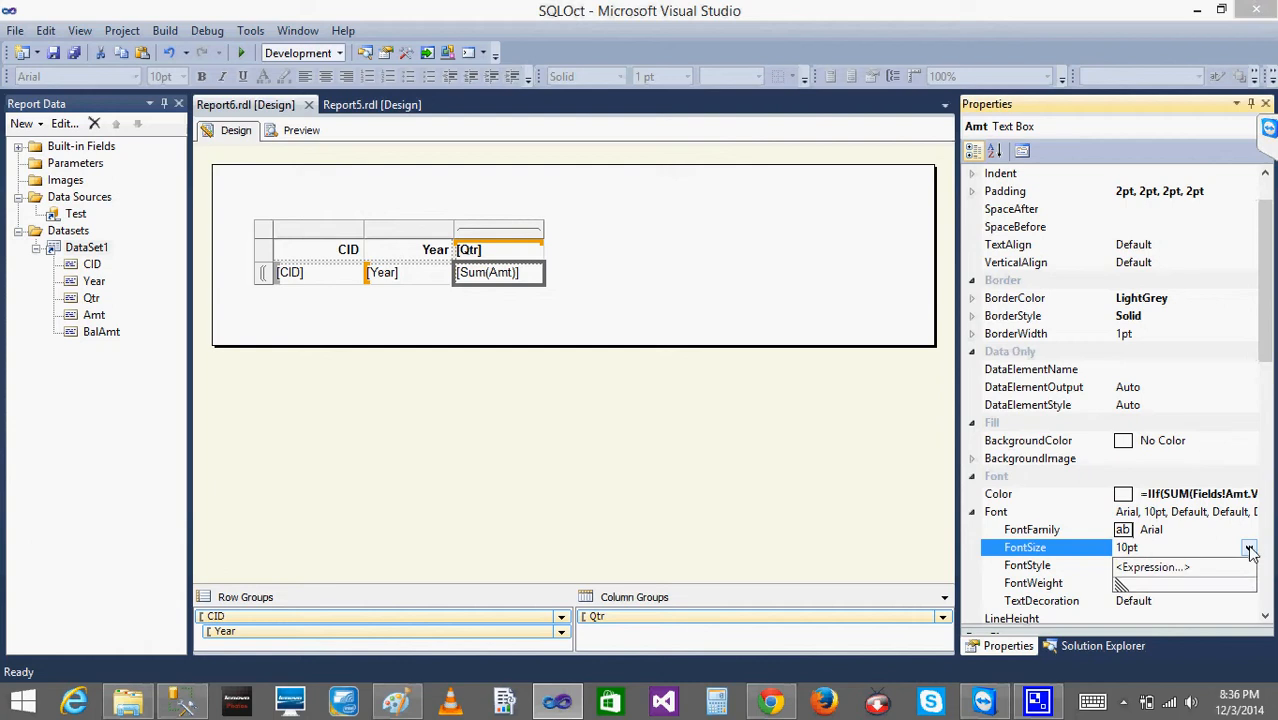
click(1165, 570)
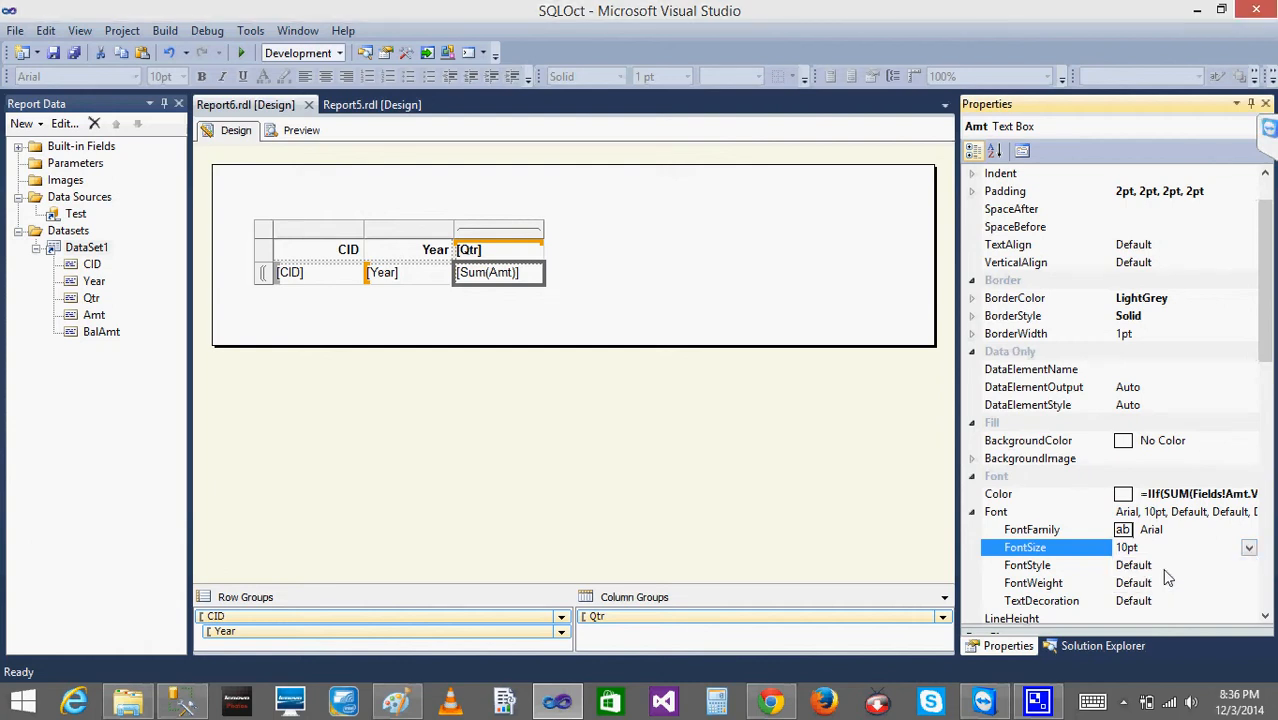
key(BackSpace)
key(BackSpace)
key(BackSpace)
key(BackSpace)
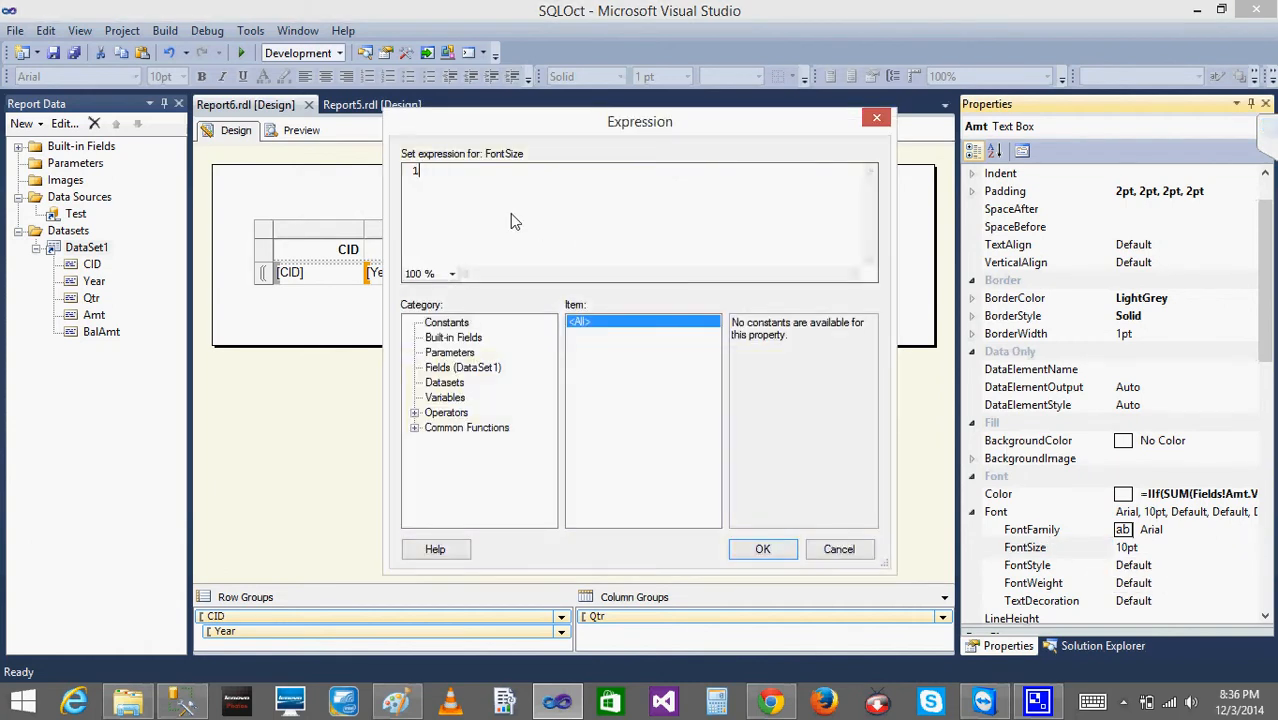
text(=IIF()
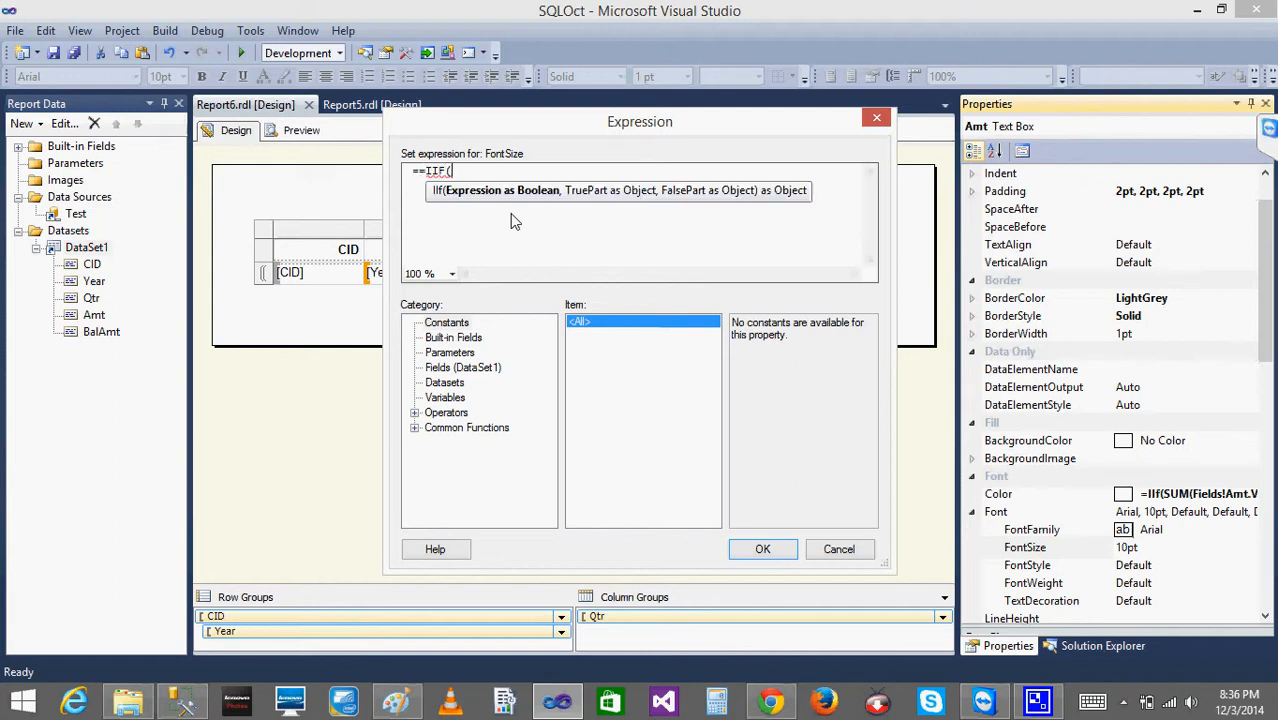
text(SUM(F)
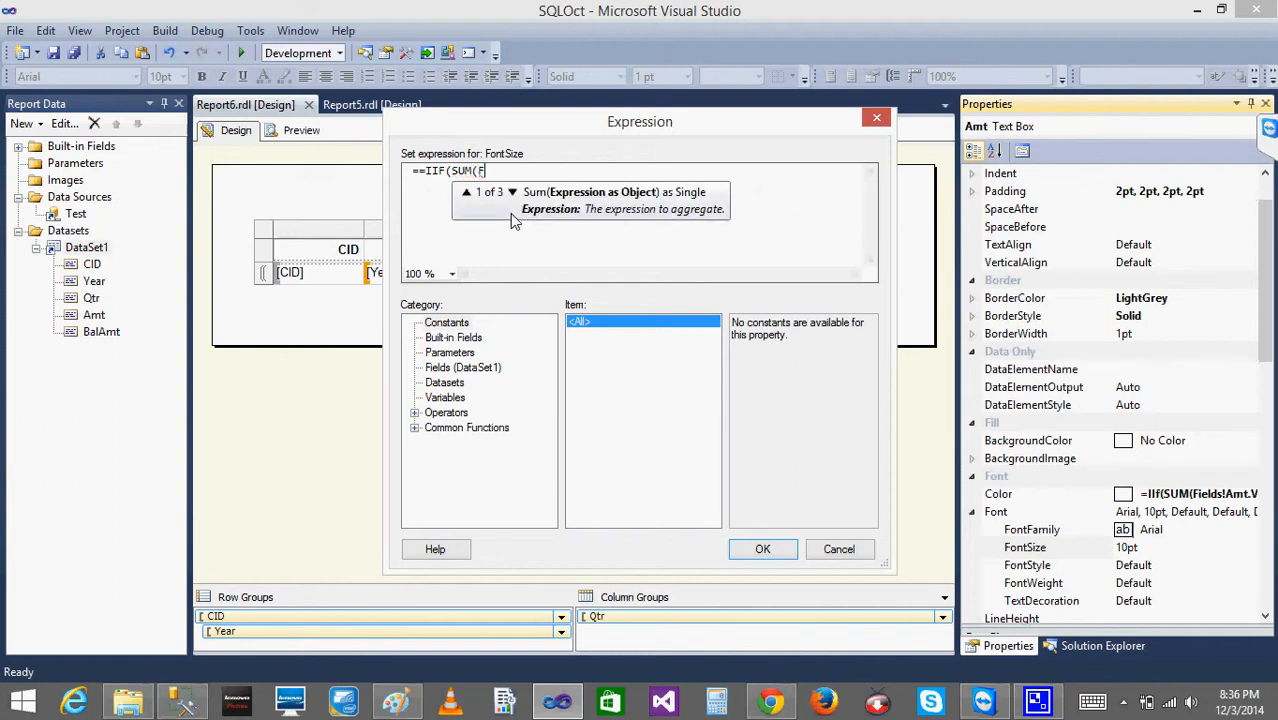
text(ields!)
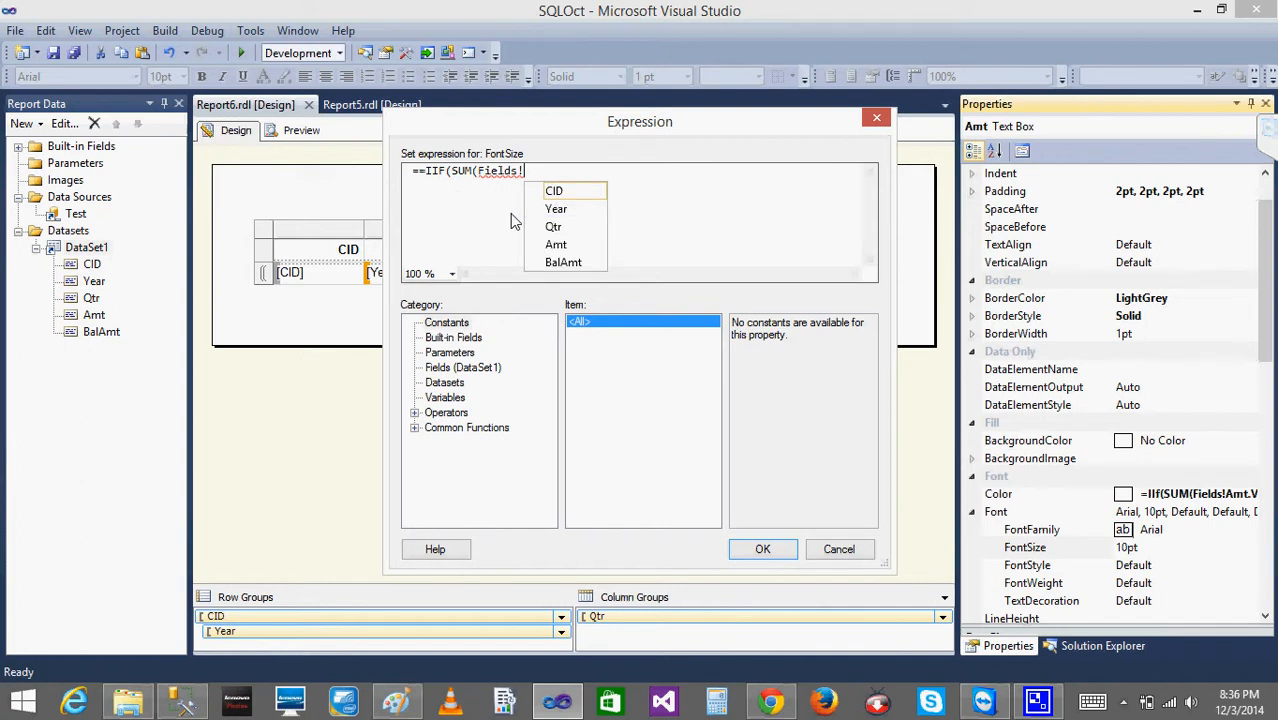
key(Down)
key(Down)
key(Down)
key(Down)
key(Up)
key(Return)
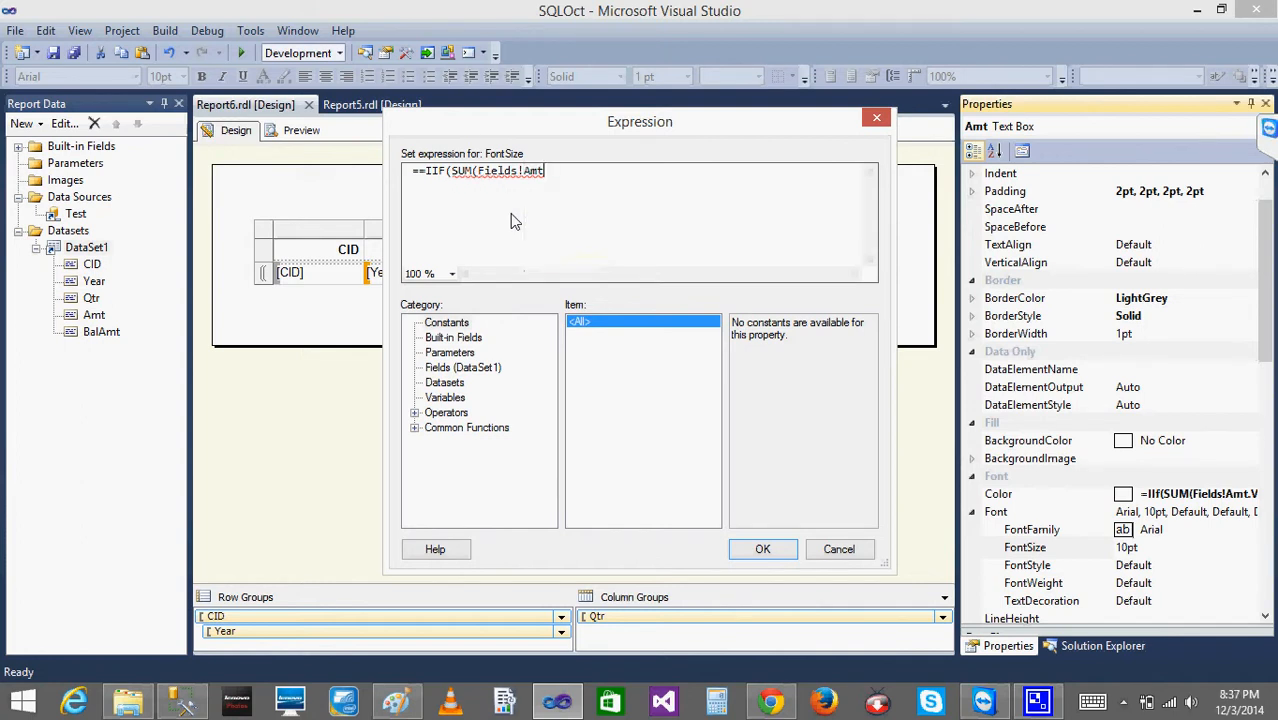
text(.Value)
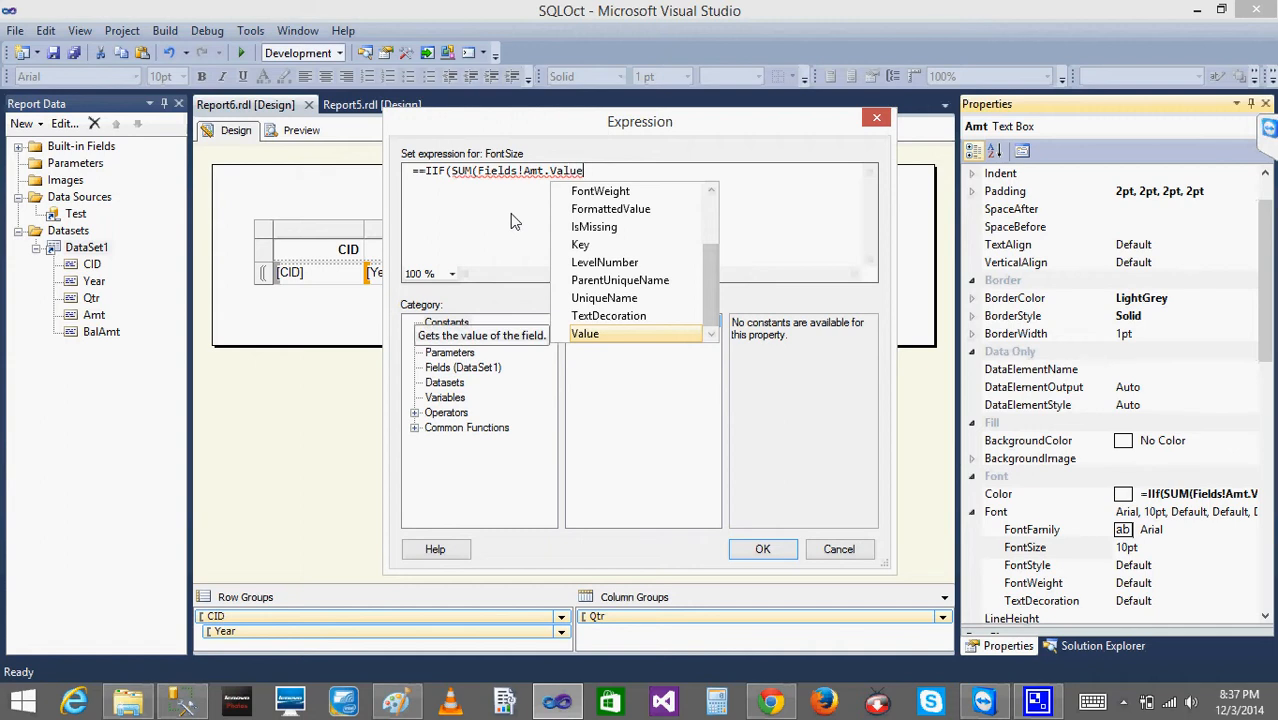
key(BackSpace)
key(BackSpace)
key(BackSpace)
key(BackSpace)
key(BackSpace)
key(BackSpace)
key(BackSpace)
key(BackSpace)
key(BackSpace)
key(BackSpace)
key(BackSpace)
key(BackSpace)
key(BackSpace)
key(BackSpace)
key(BackSpace)
key(BackSpace)
key(BackSpace)
key(BackSpace)
key(BackSpace)
key(BackSpace)
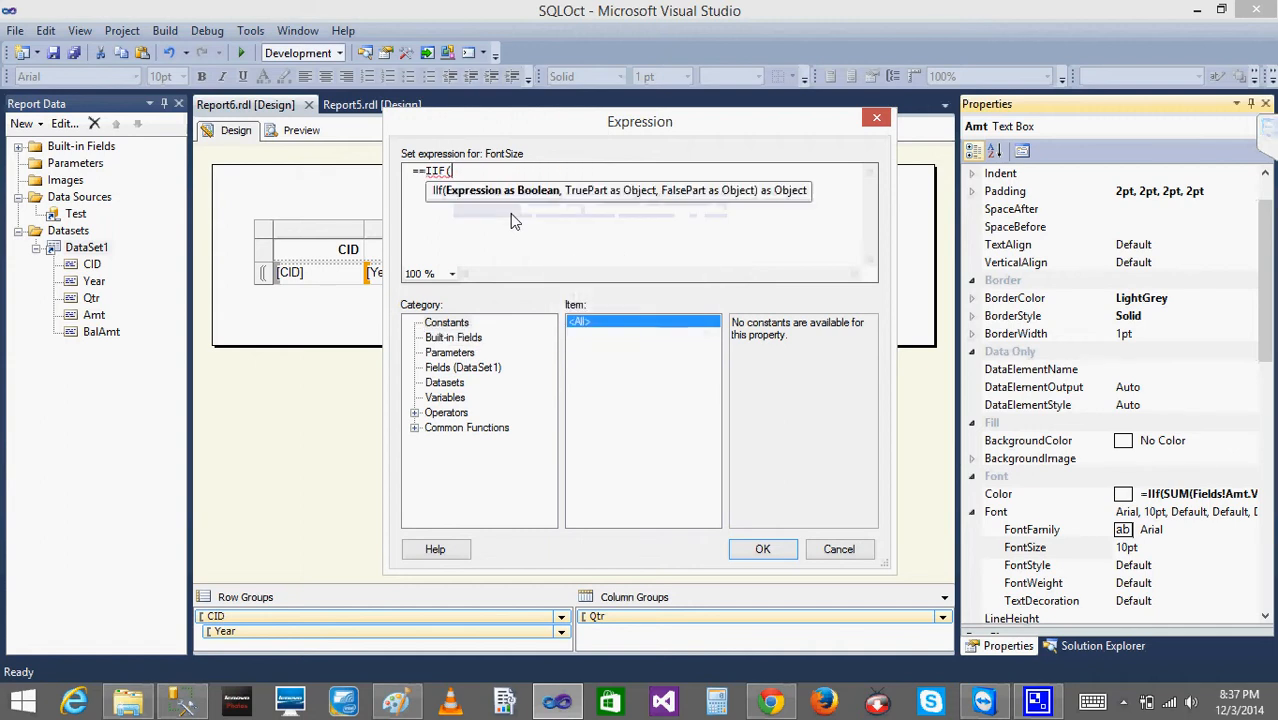
- Insert the Amt field of DataSet1 into the IIF function of the FontSize expression
click(432, 368)
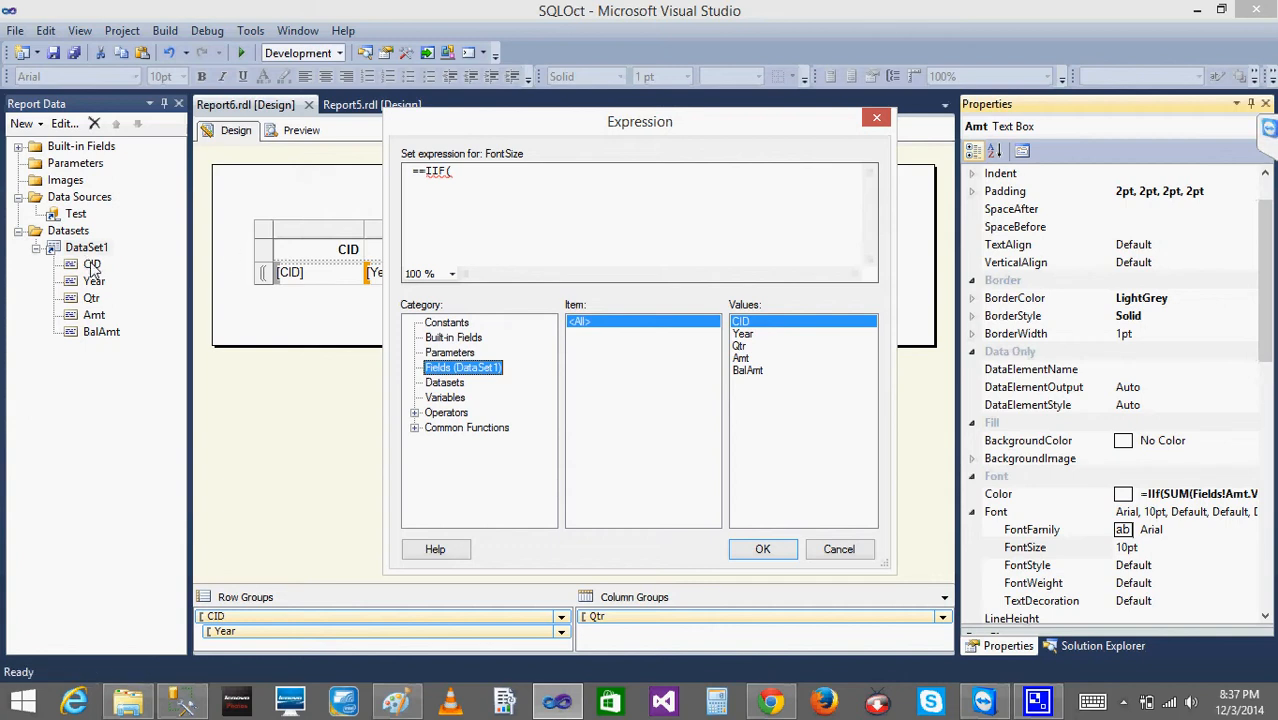
click(495, 169)
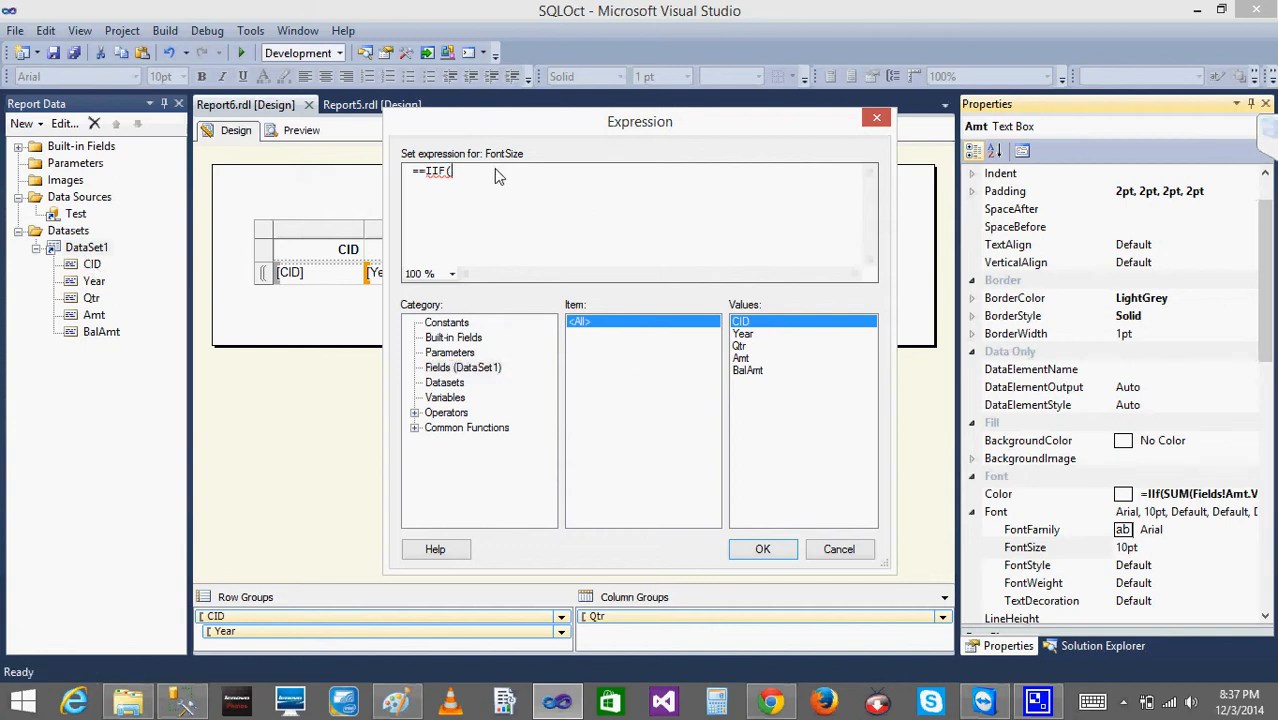
double_click(742, 358)
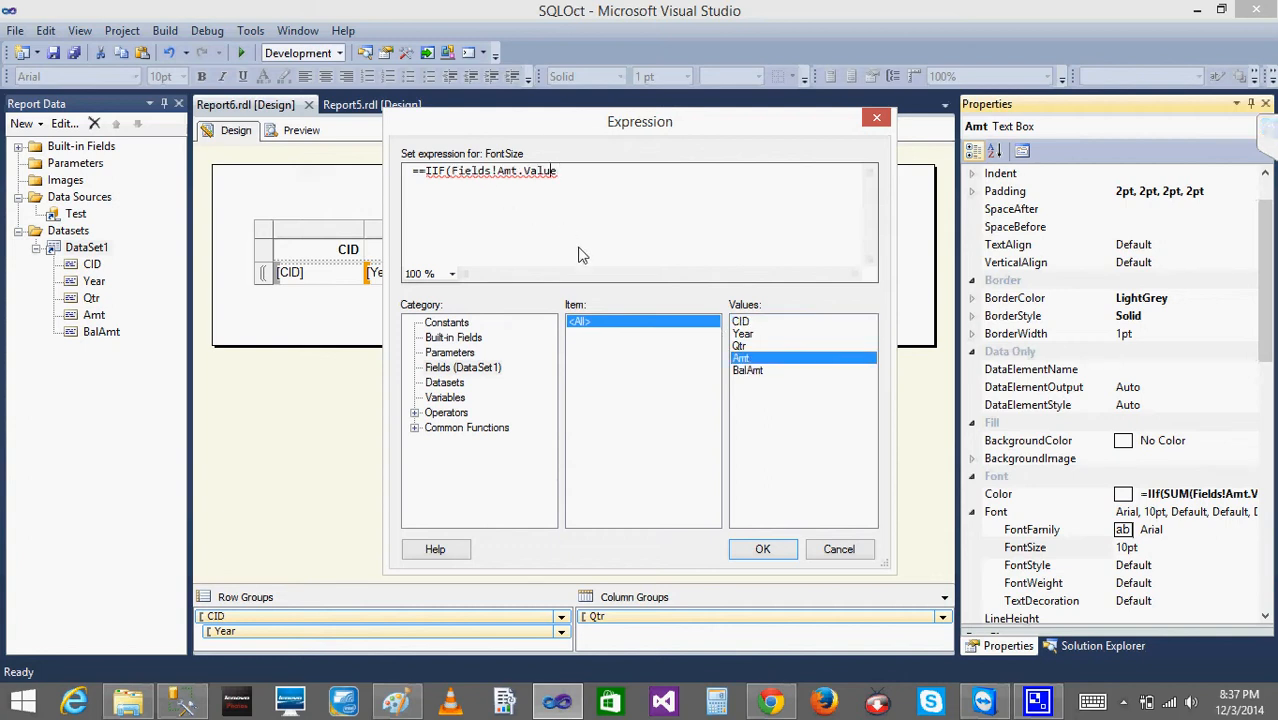
- Wrap Fields!Amt.Value in SUM and complete the IIF condition with <0 in the FontSize expression
key(Left)
key(Left)
key(Left)
key(Left)
key(Left)
key(Left)
key(Left)
key(Left)
key(Left)
key(Right)
key(Right)
text(SUM)
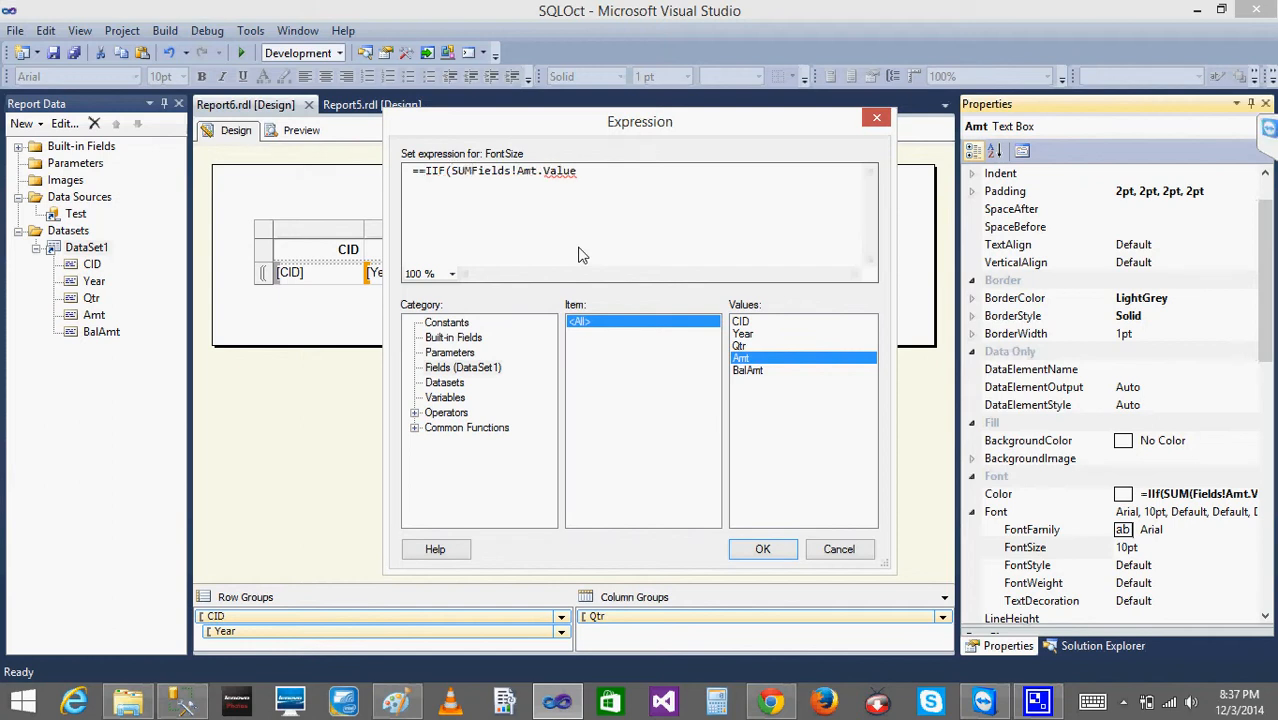
text(()
key(Right)
key(Right)
key(Right)
key(Right)
key(Right)
key(Right)
key(Right)
key(Right)
key(Right)
key(Right)
key(Right)
key(Right)
key(Right)
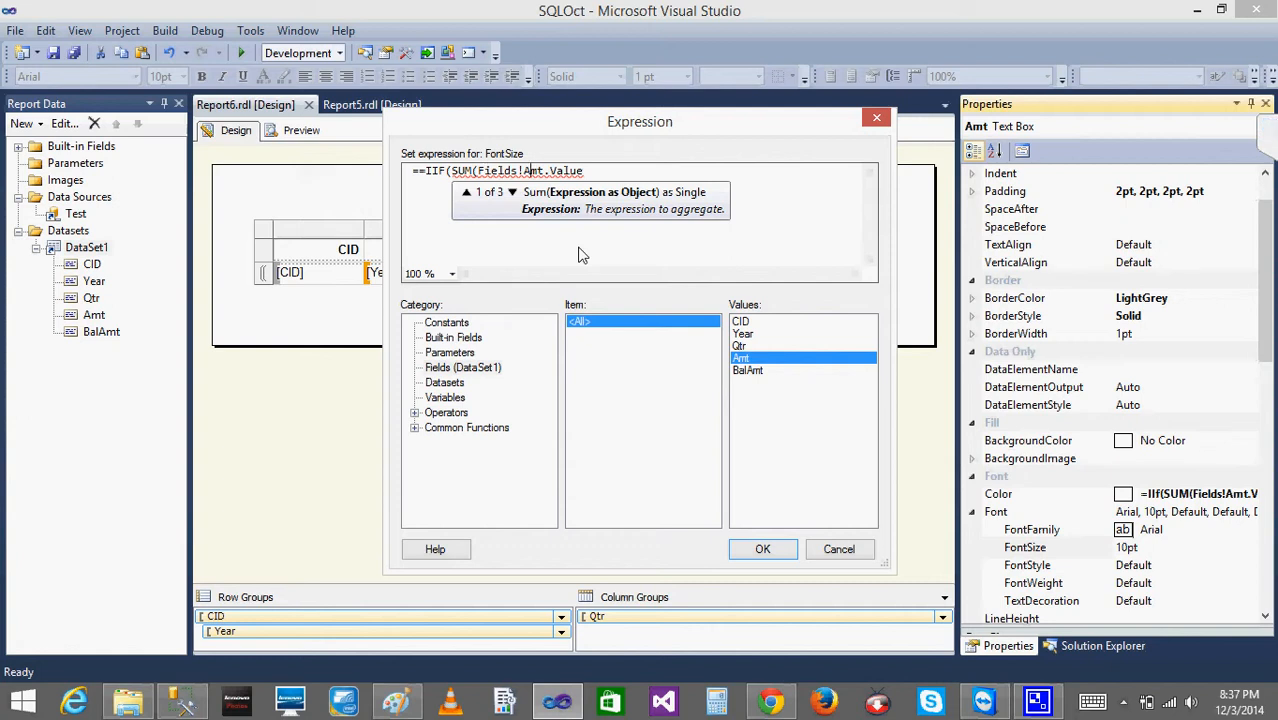
text())
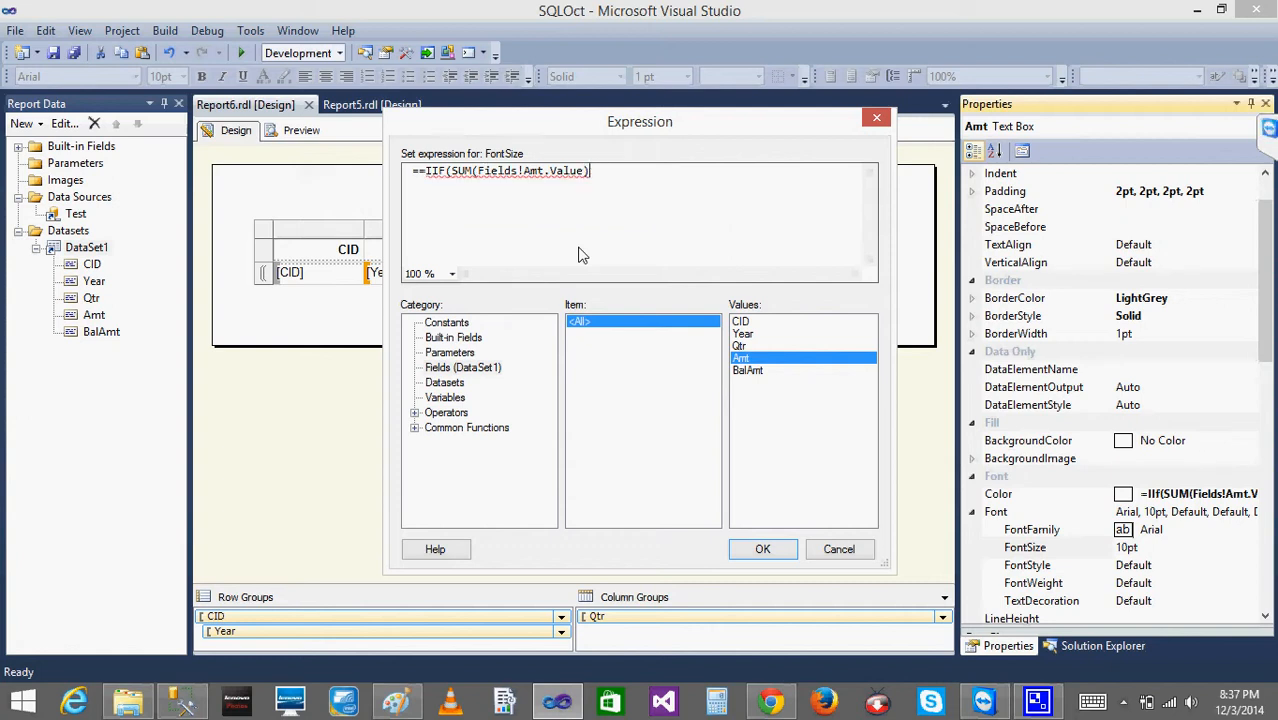
text(<0,")
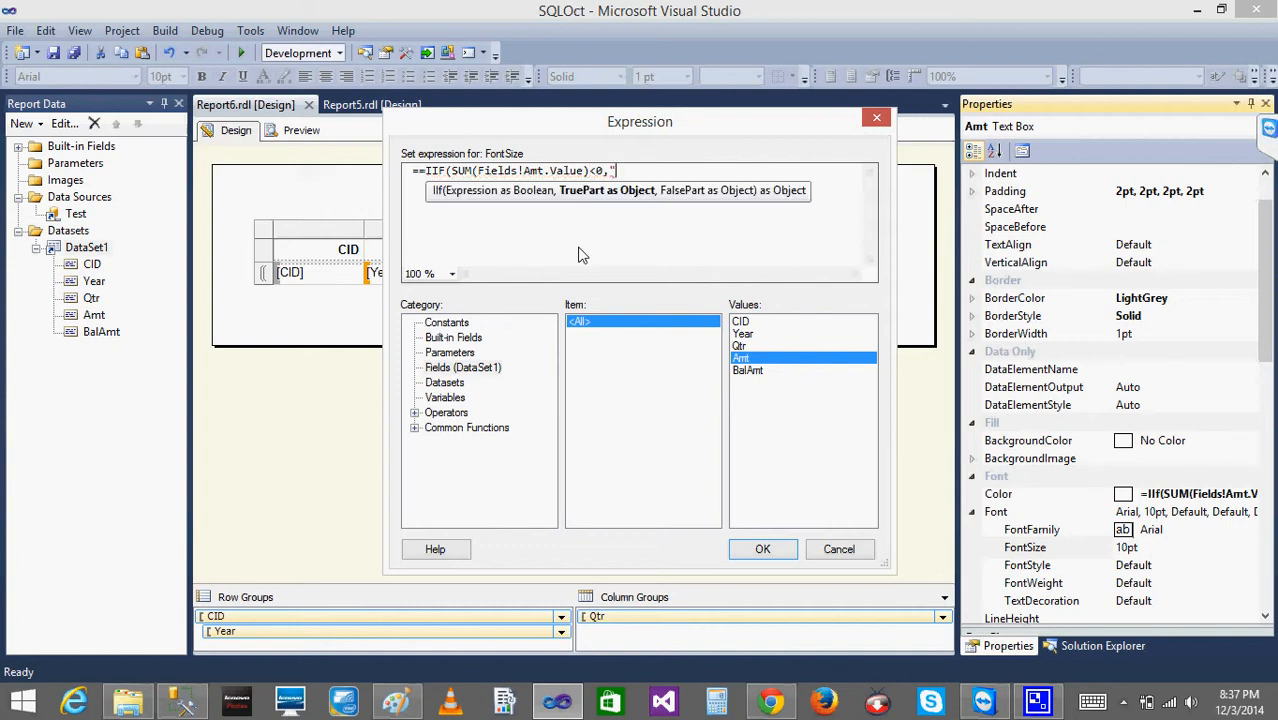
text(20pt",)
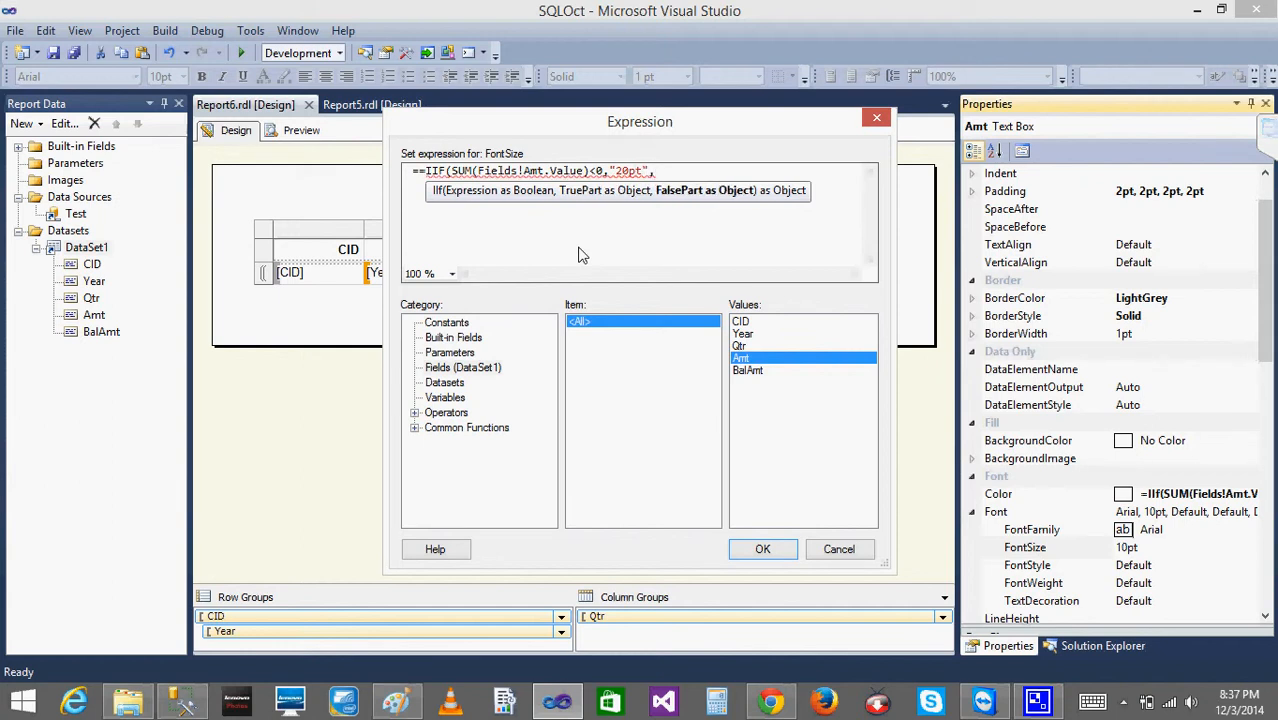
- Enter "20" as the true part of the IIF function in the FontSize expression
key(Left)
key(Left)
key(BackSpace)
key(BackSpace)
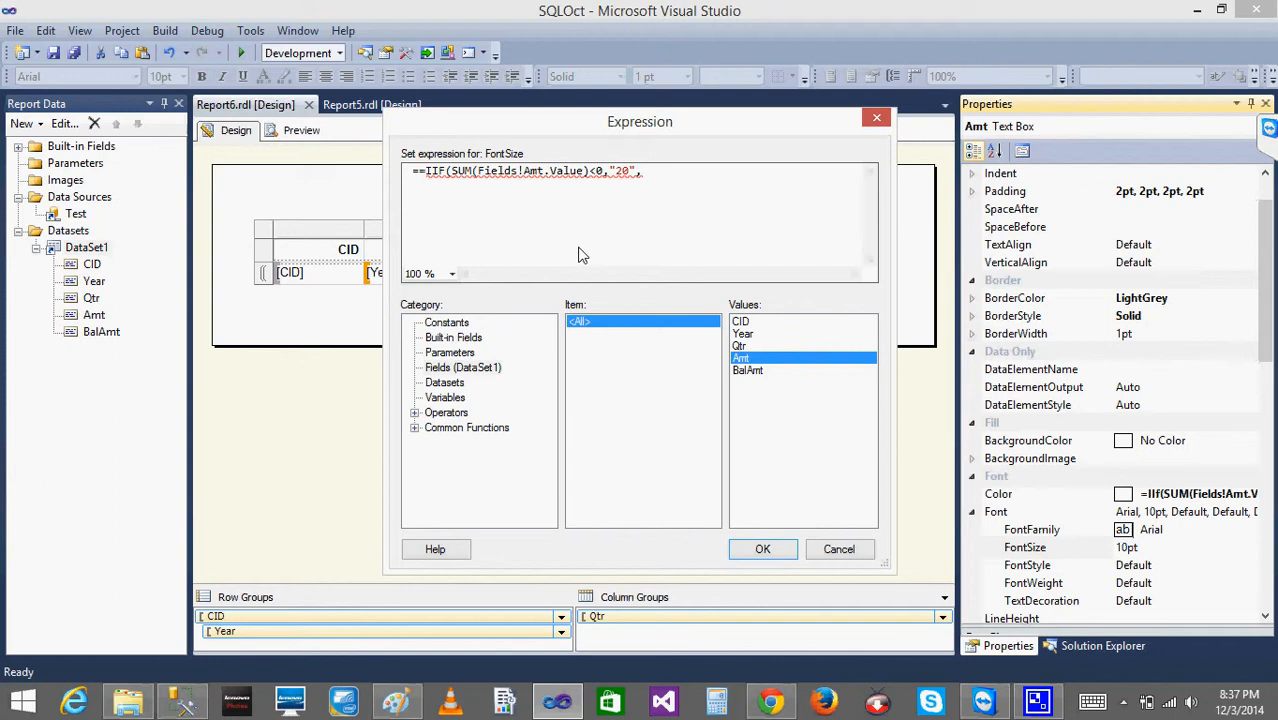
- Complete the IIF function with "10" as the false part, remove the duplicate leading equals sign, and apply the FontSize expression
text(")
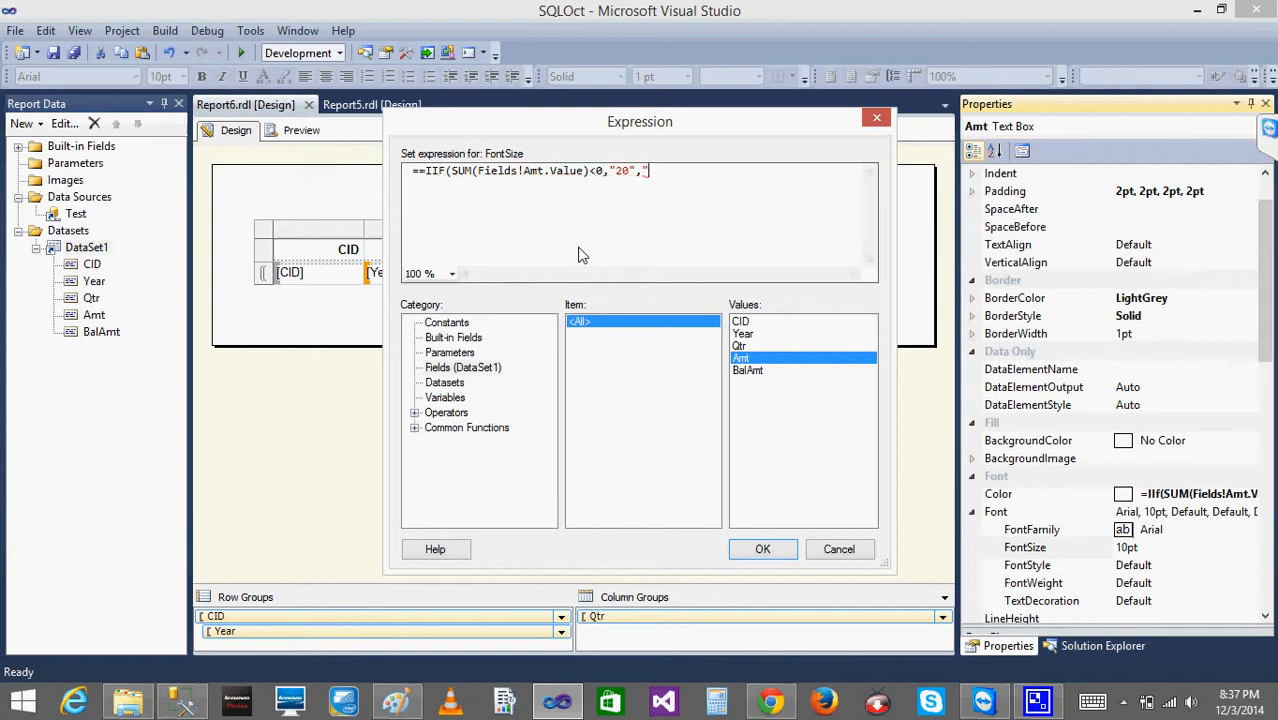
text(10")
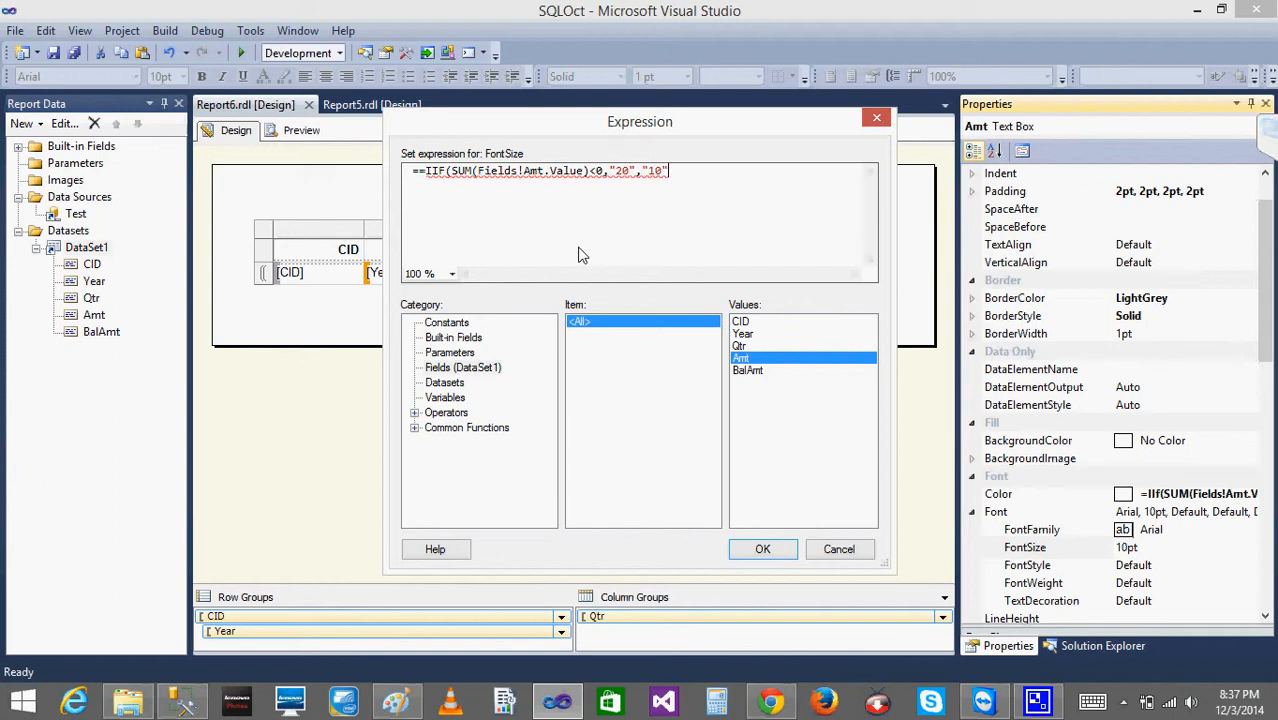
text())
click(415, 168)
key(Delete)
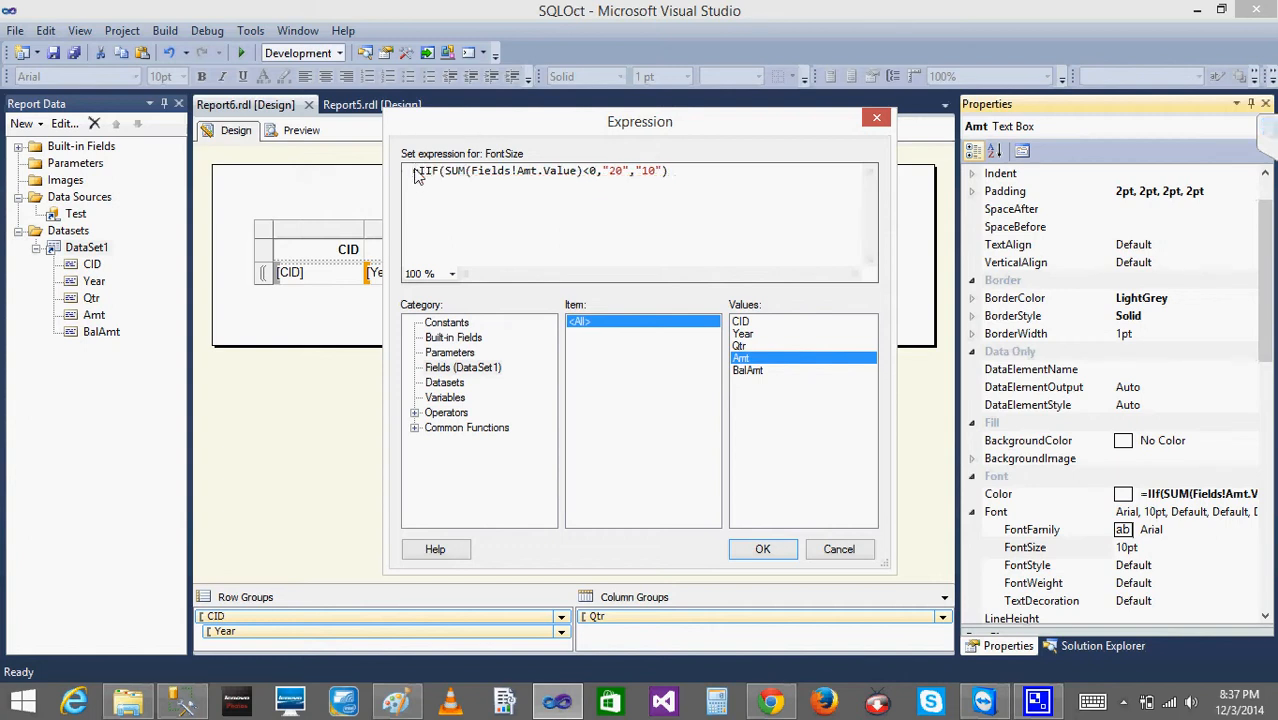
click(763, 549)
- Preview Report6 to check the font sizes of the amounts, and close the Error List
click(305, 131)
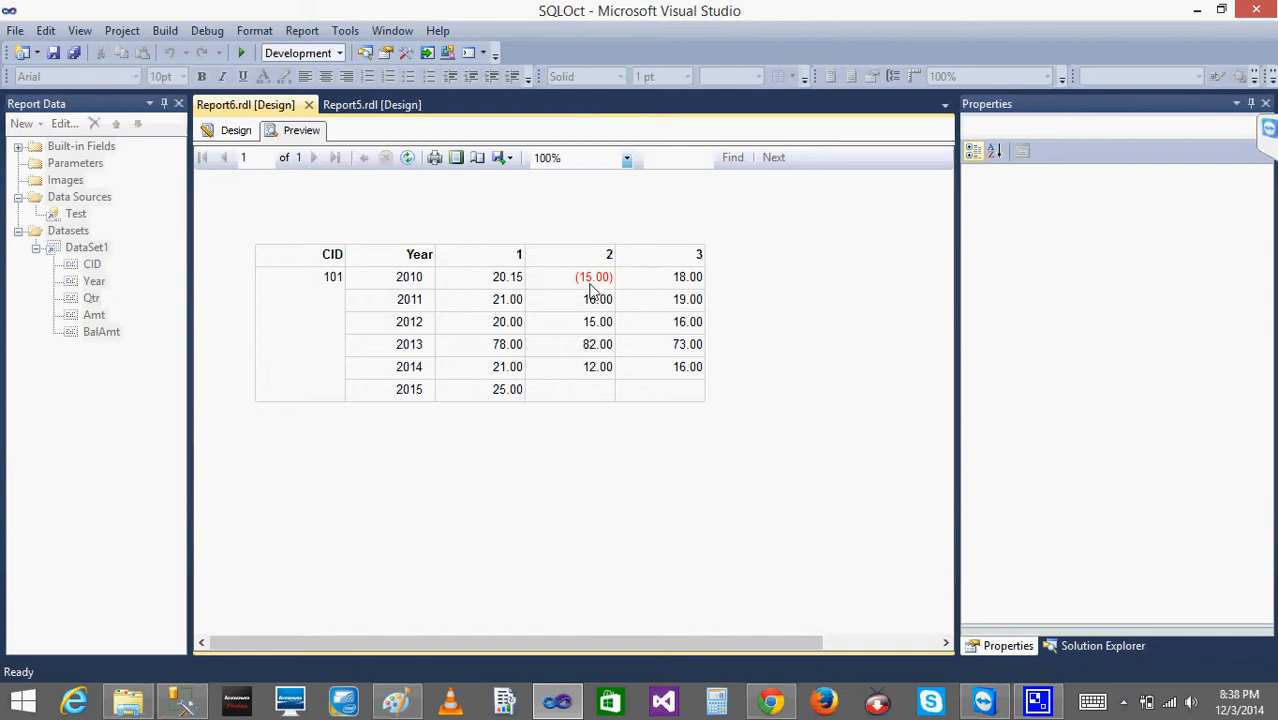
click(240, 131)
click(298, 133)
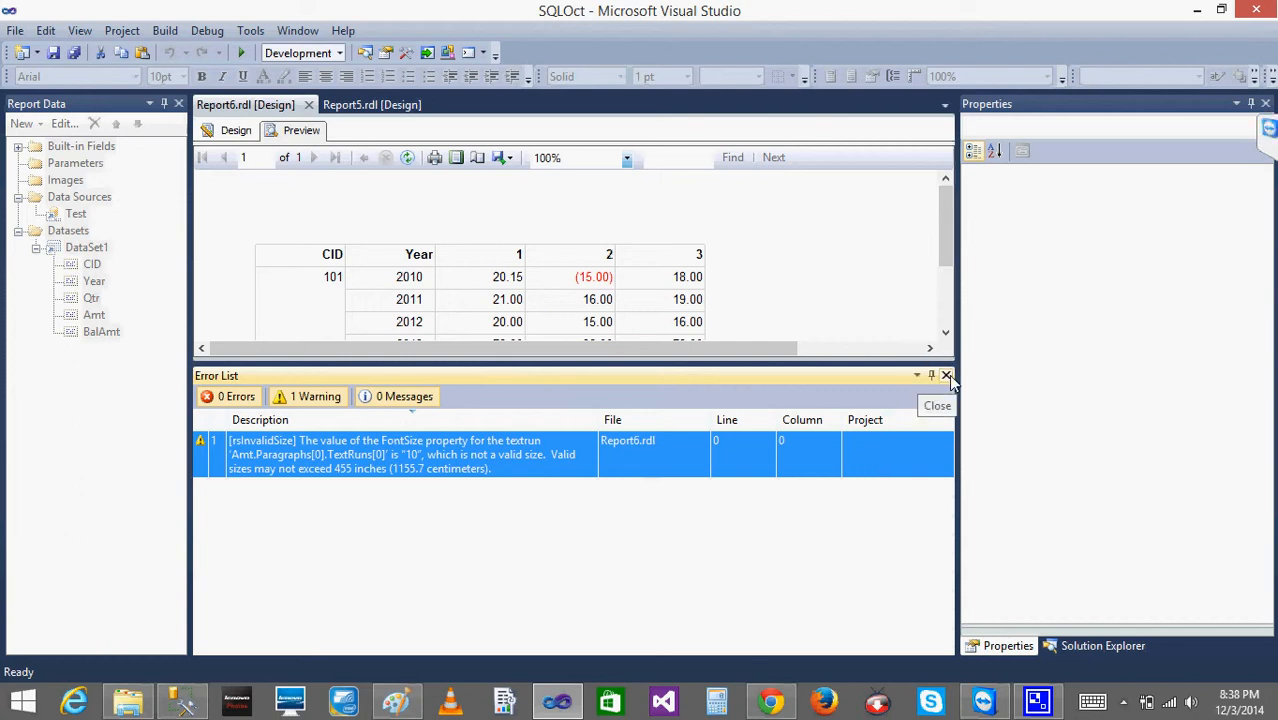
click(946, 375)
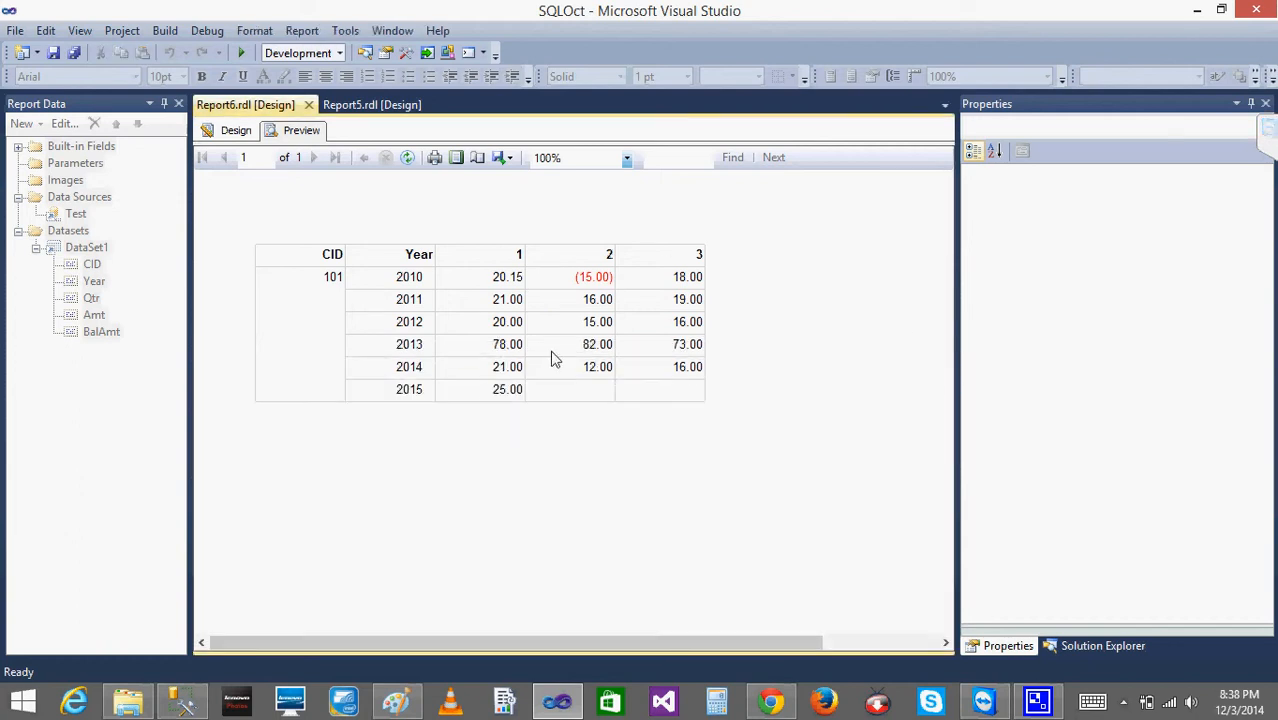
- Change the true and false parts of the Sum(Amt) FontSize expression to "20pt" and "10pt", and preview Report6
click(234, 131)
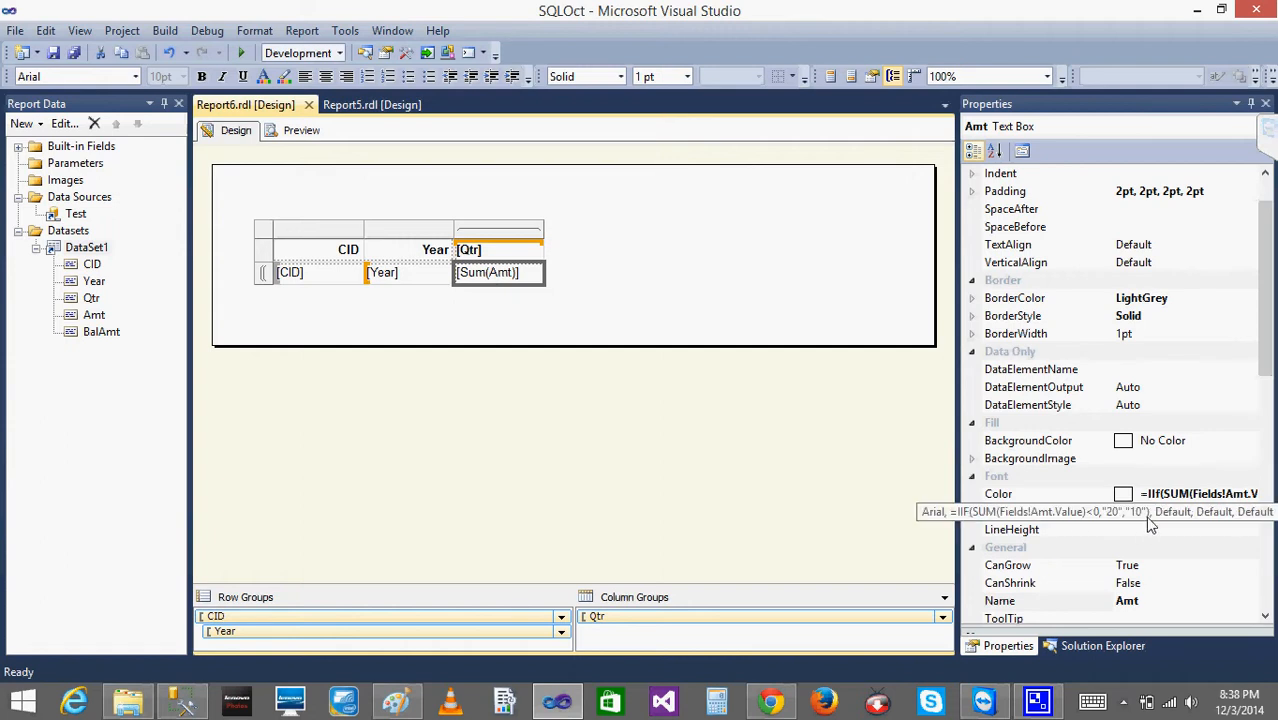
click(972, 512)
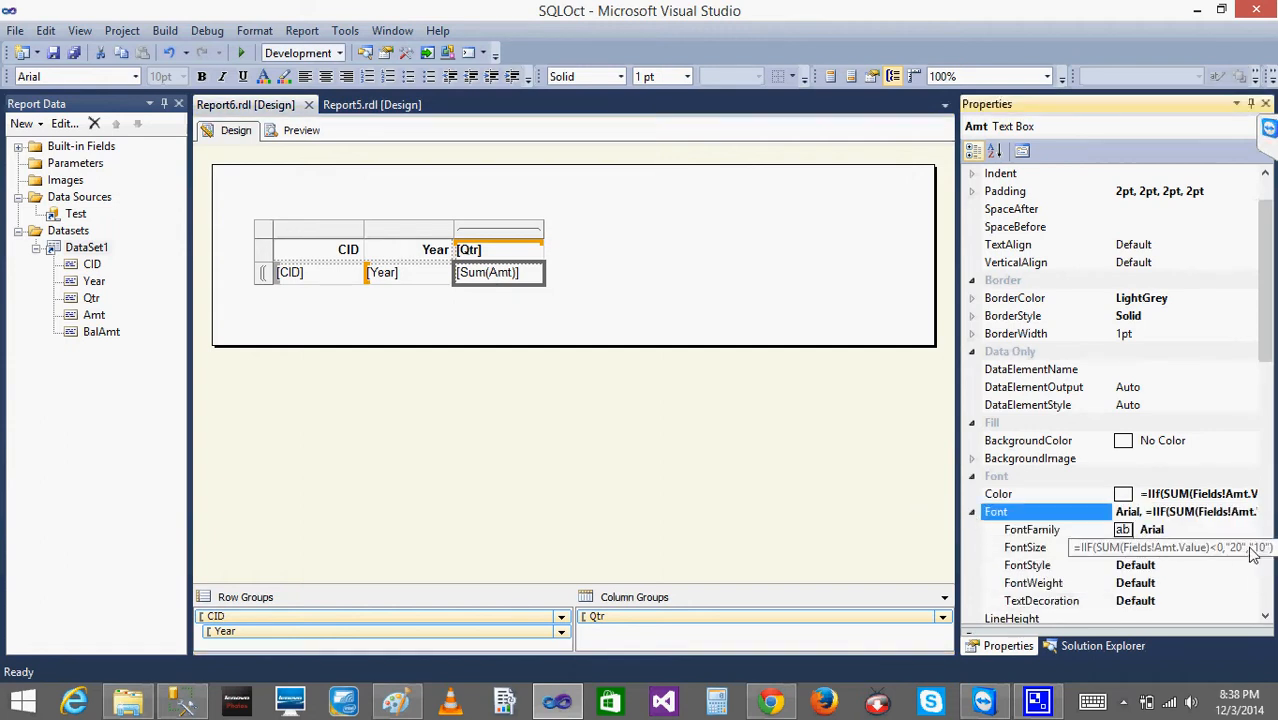
click(1245, 548)
click(1249, 551)
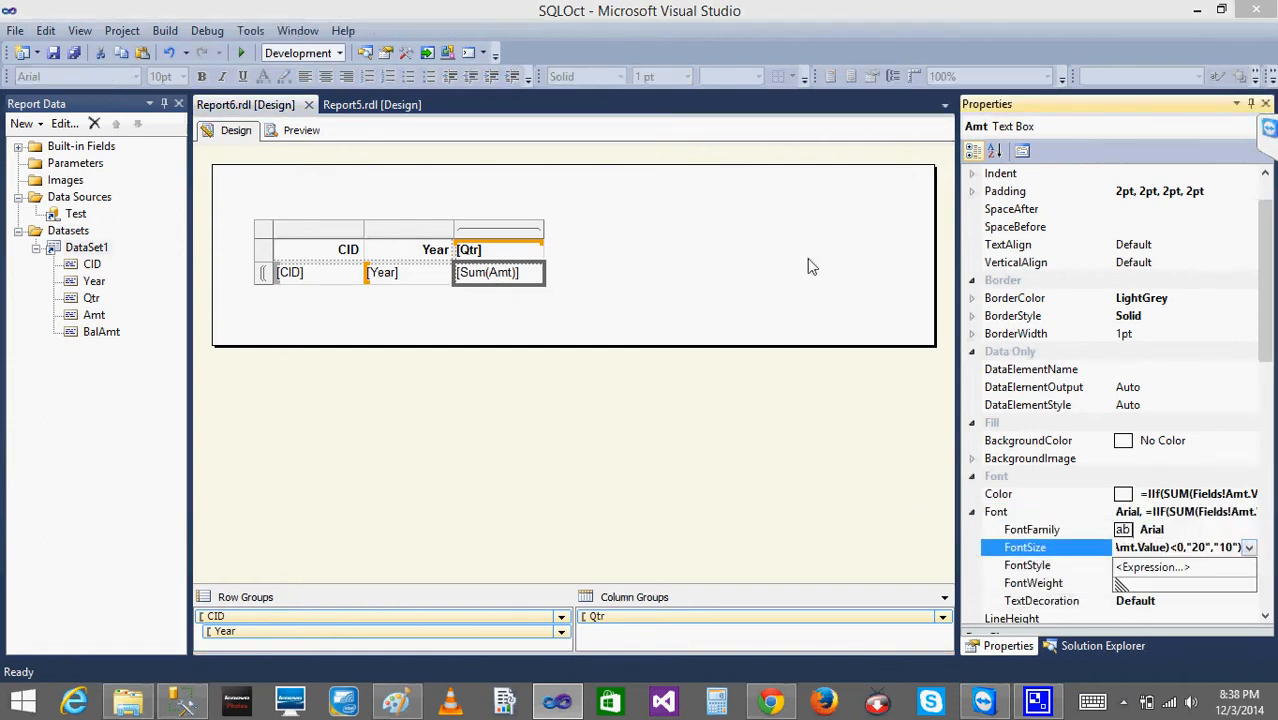
click(1155, 567)
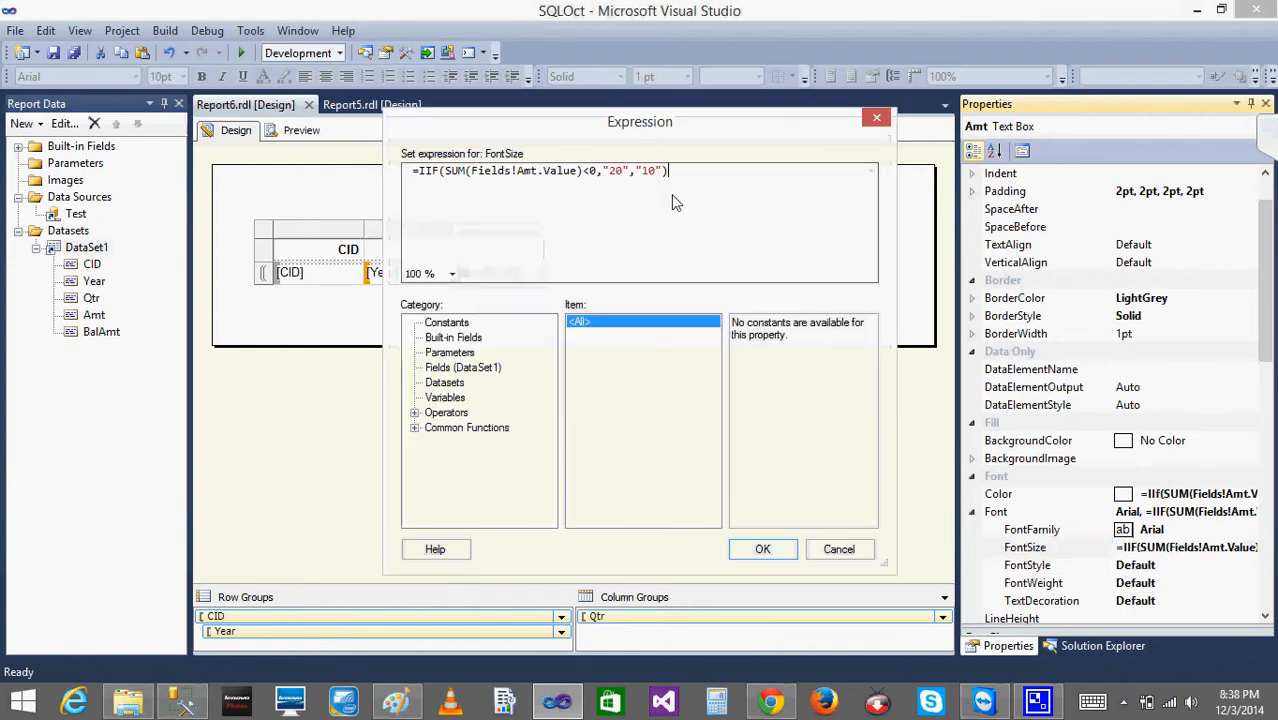
click(621, 172)
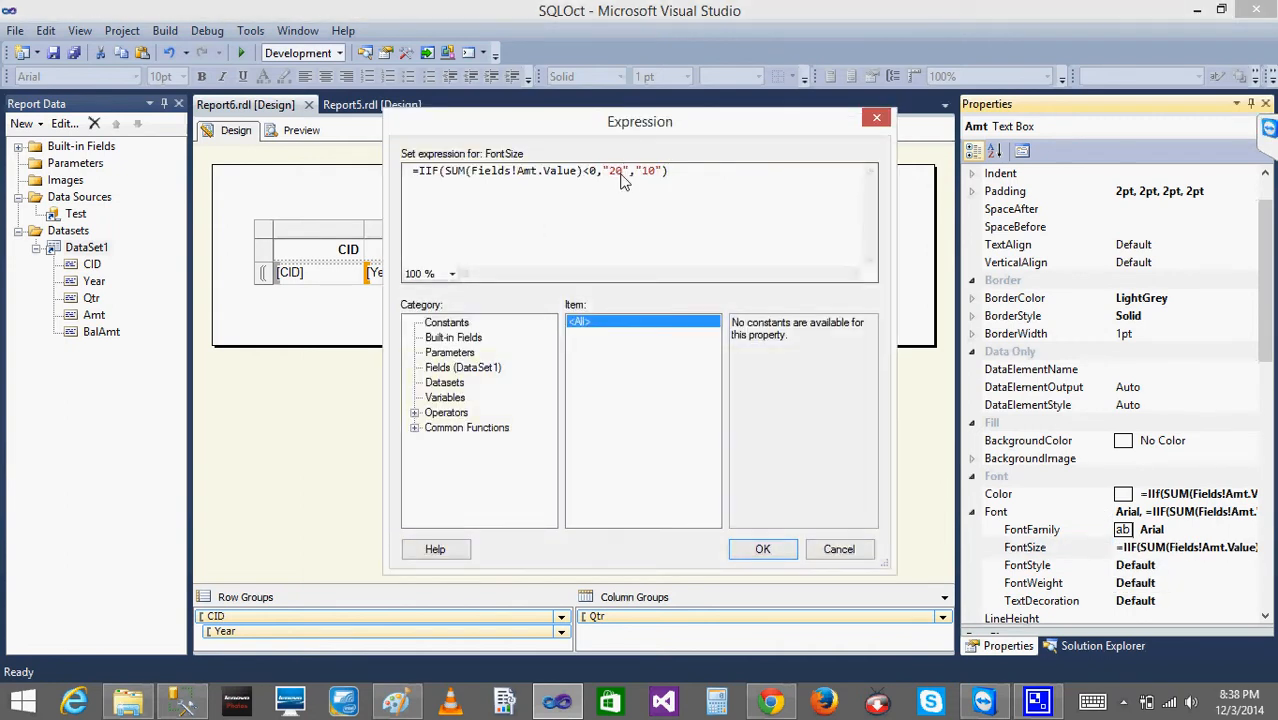
text(pt)
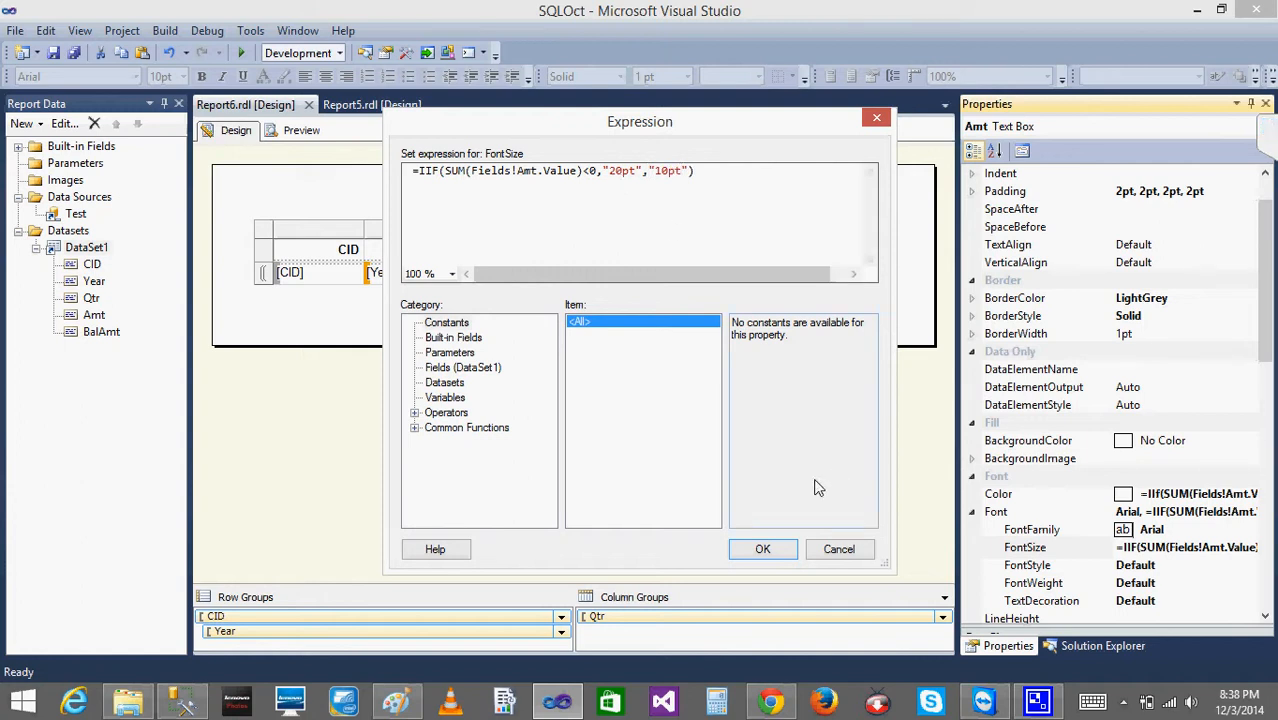
click(756, 550)
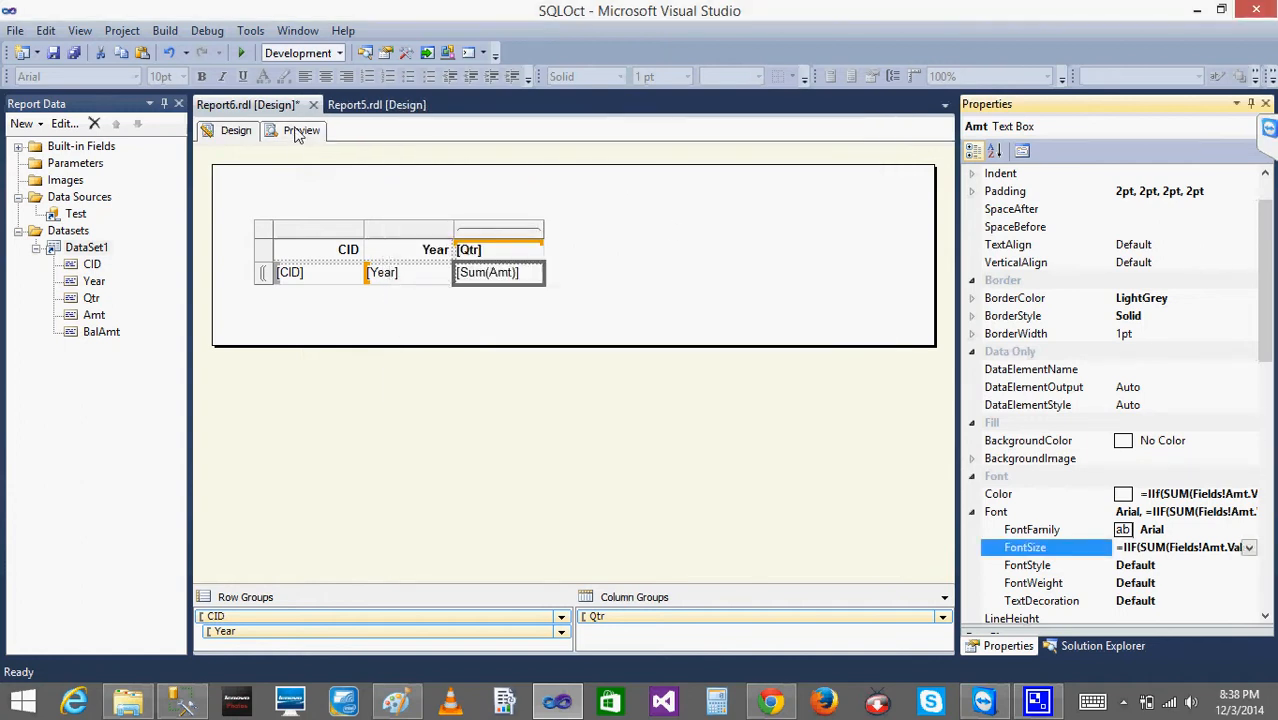
click(298, 131)
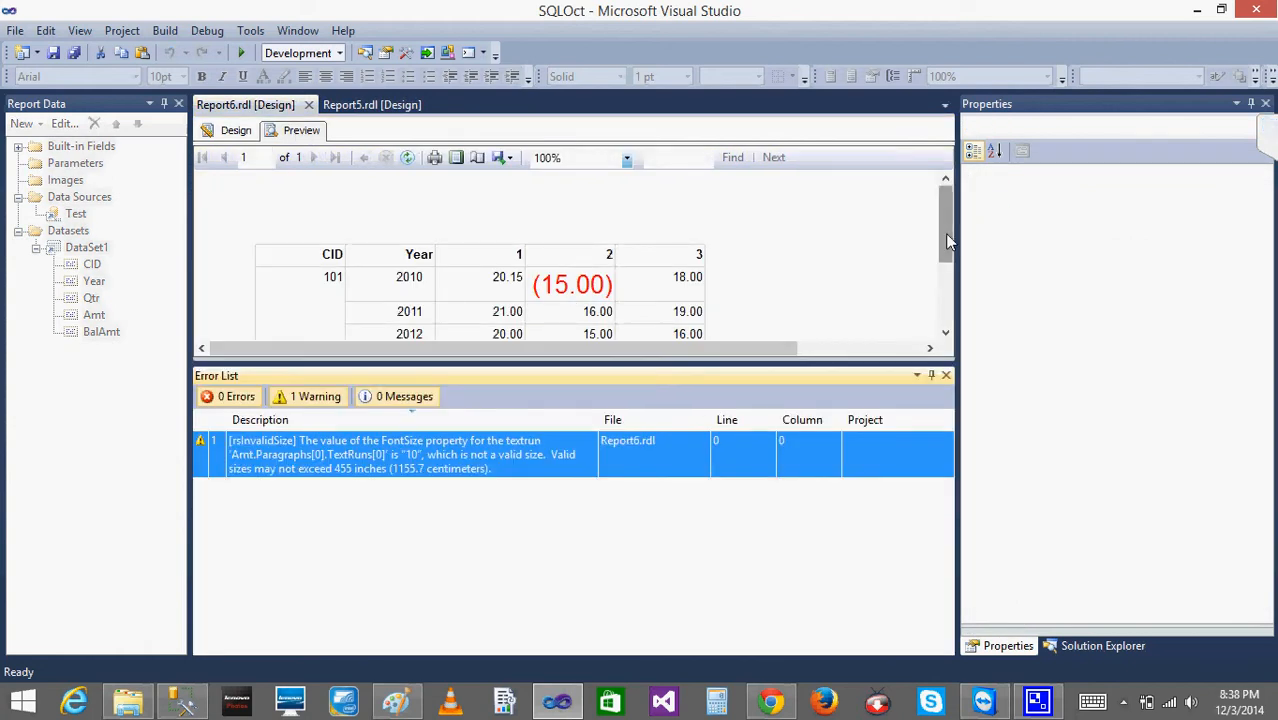
- Close the Error List to check all amounts in the Report6 preview, and return to the report design
drag(945, 233, 948, 370)
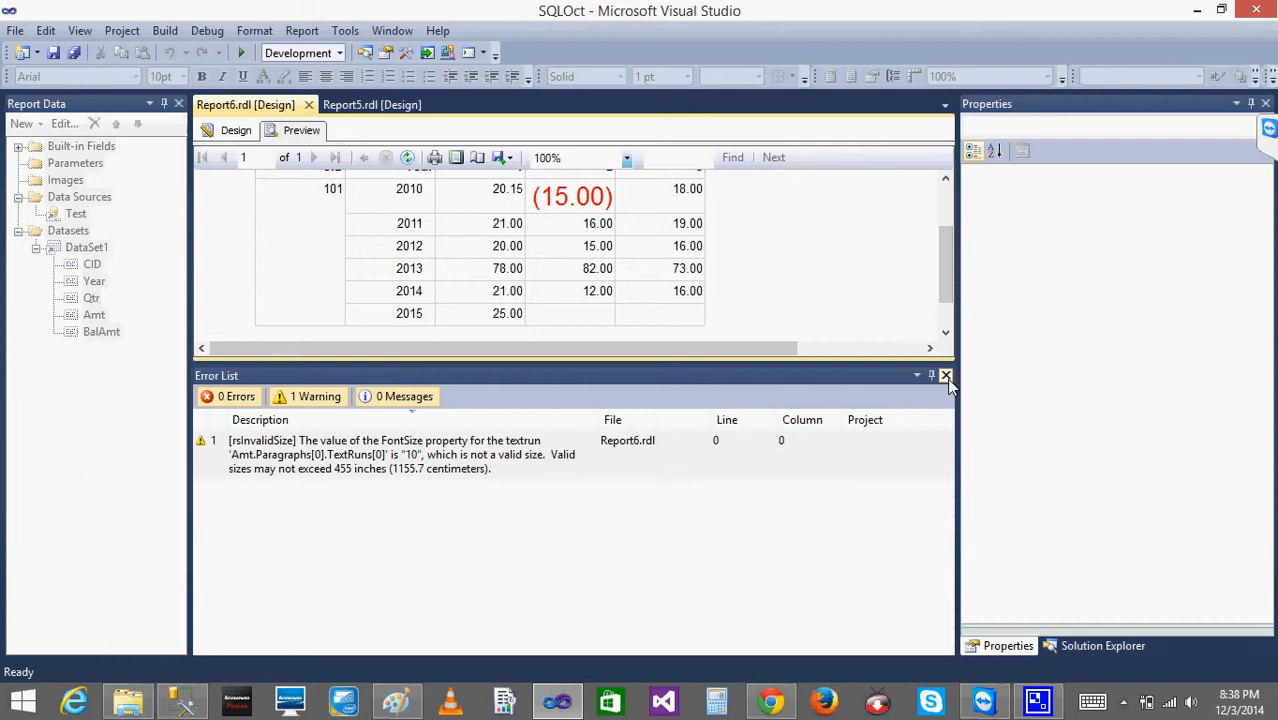
click(947, 376)
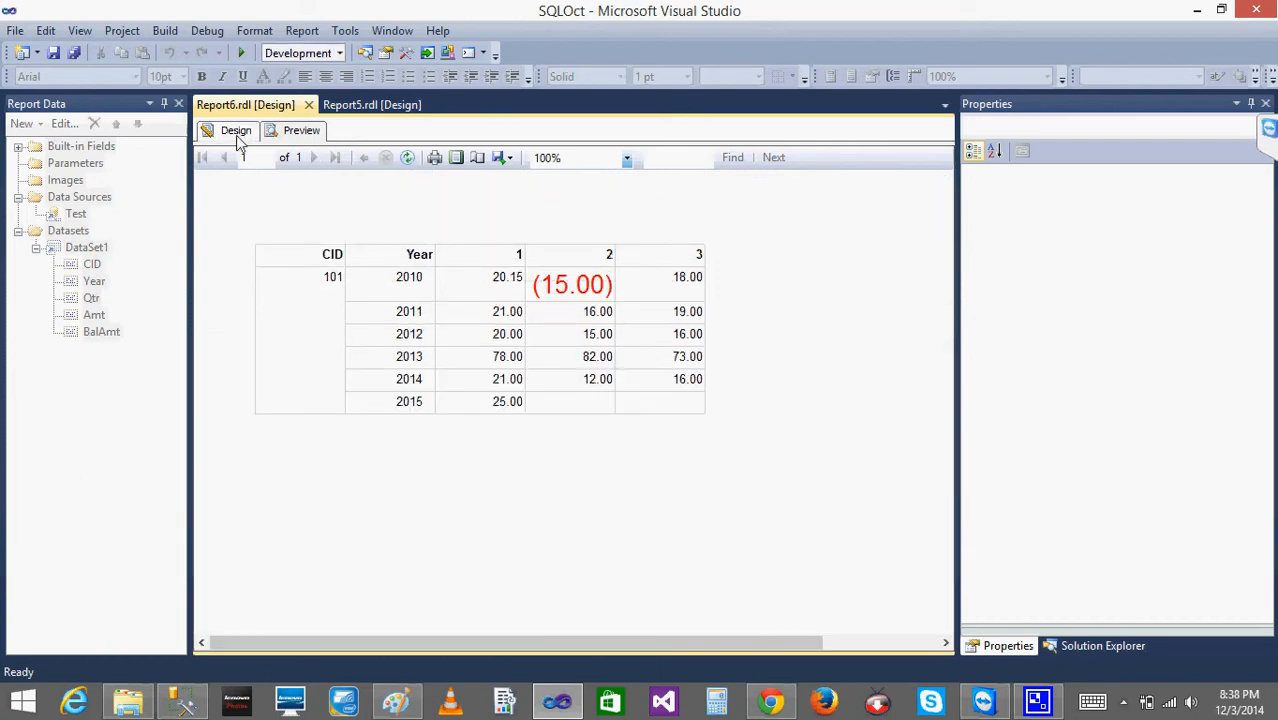
click(238, 130)
- Select the Sum(Amt) text box and look through its General, Localization, Number and other property groups
click(543, 323)
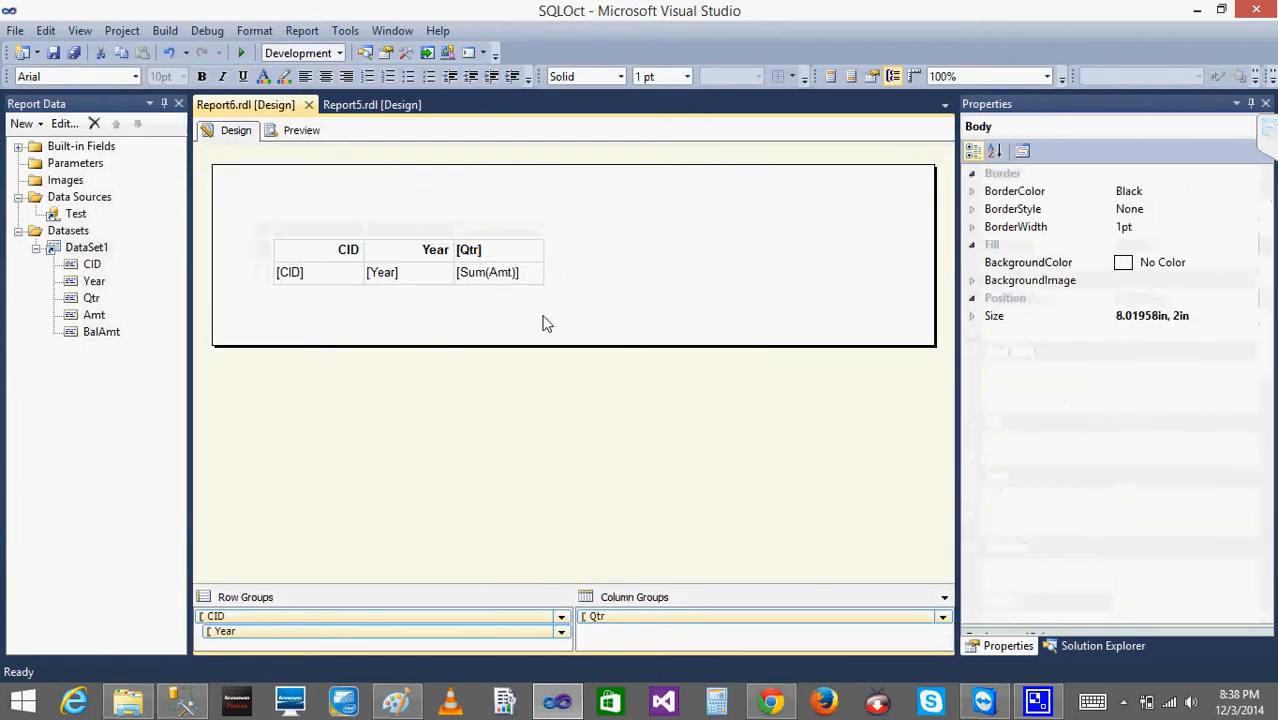
double_click(527, 281)
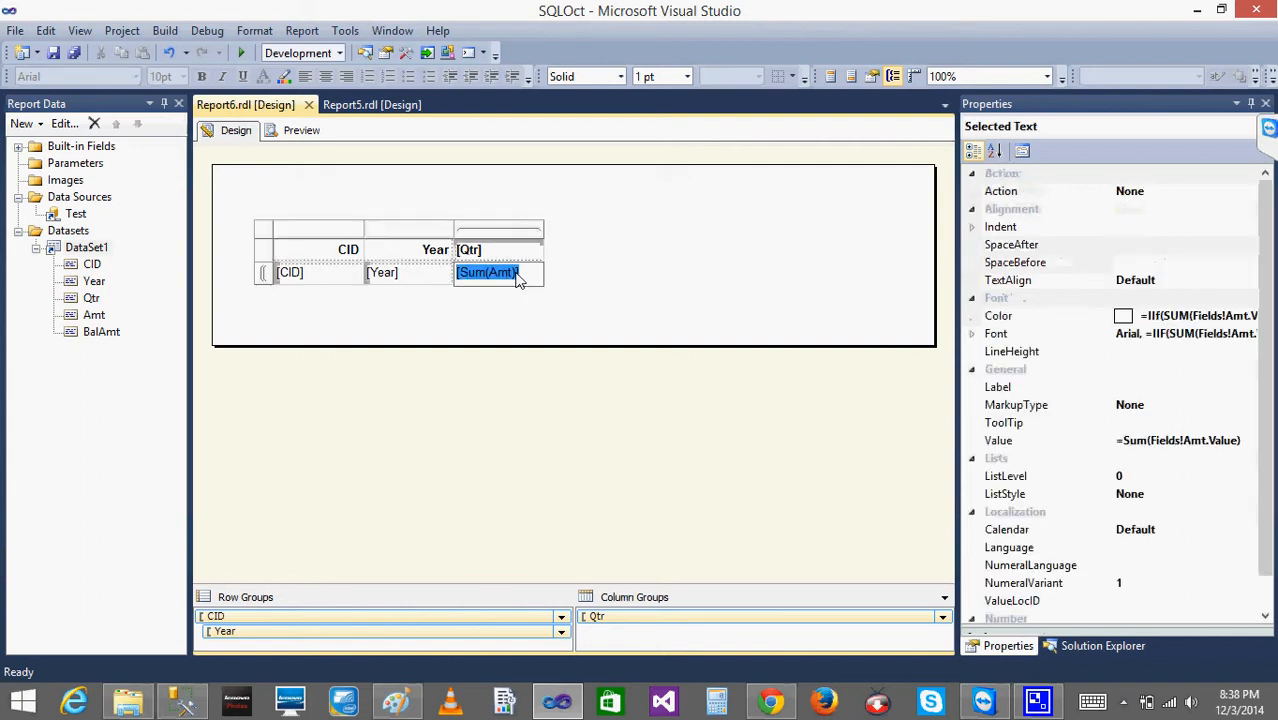
click(535, 288)
click(527, 281)
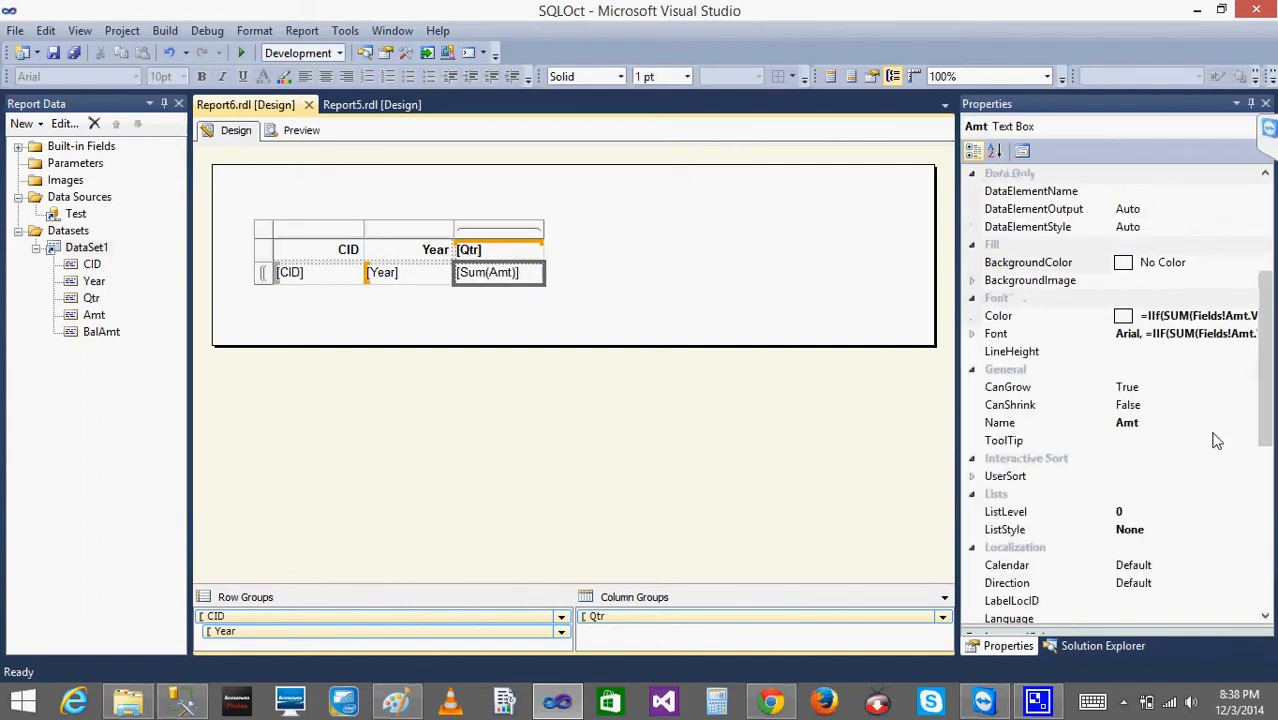
click(1268, 372)
drag(1268, 372, 1268, 487)
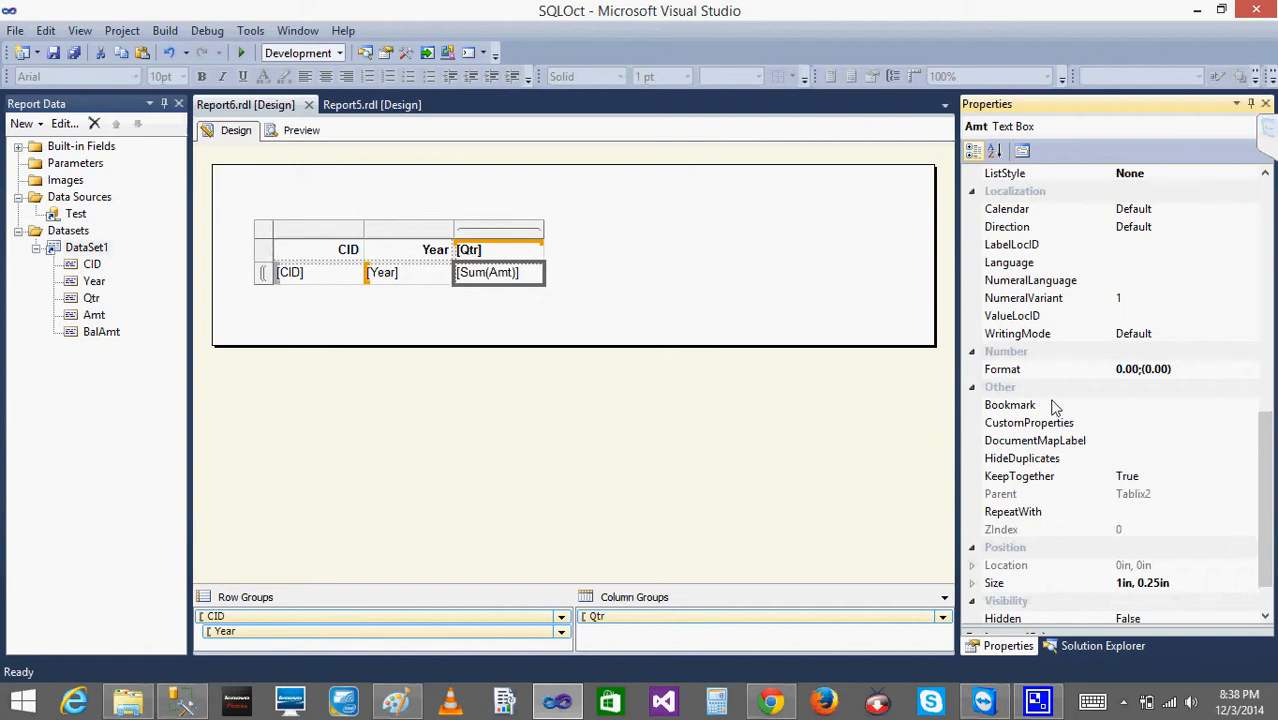
click(1266, 176)
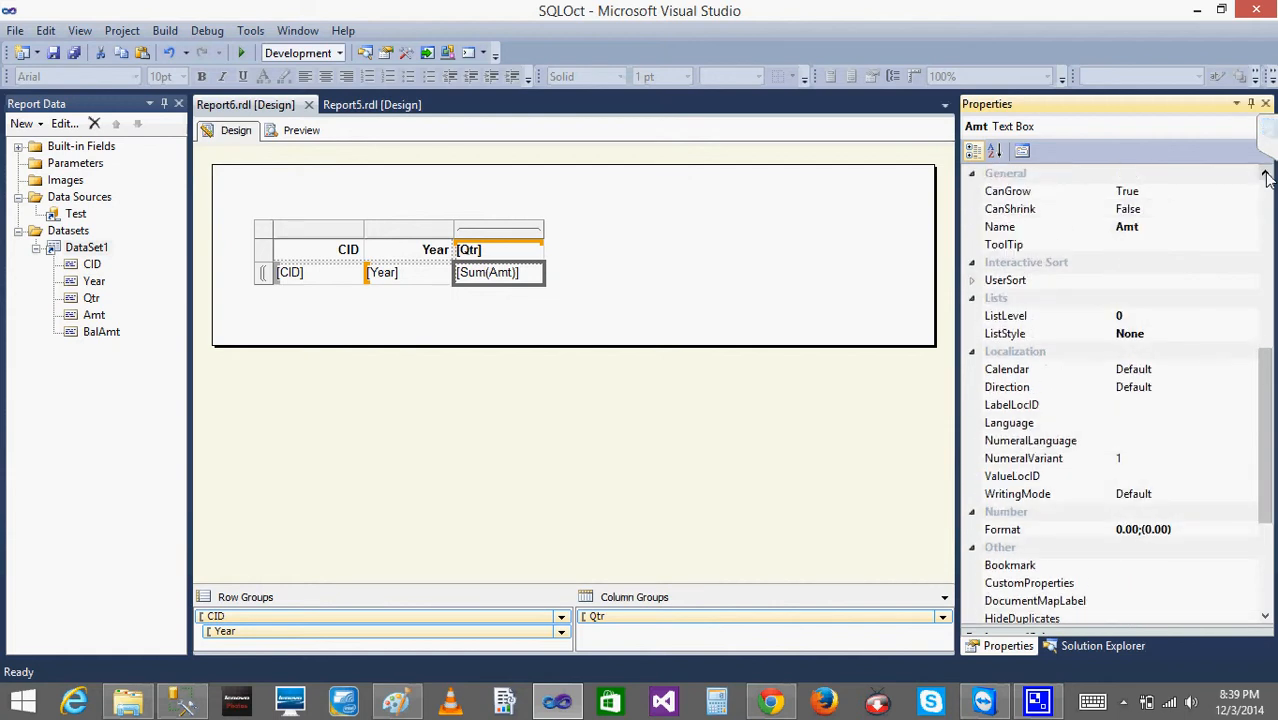
click(1266, 174)
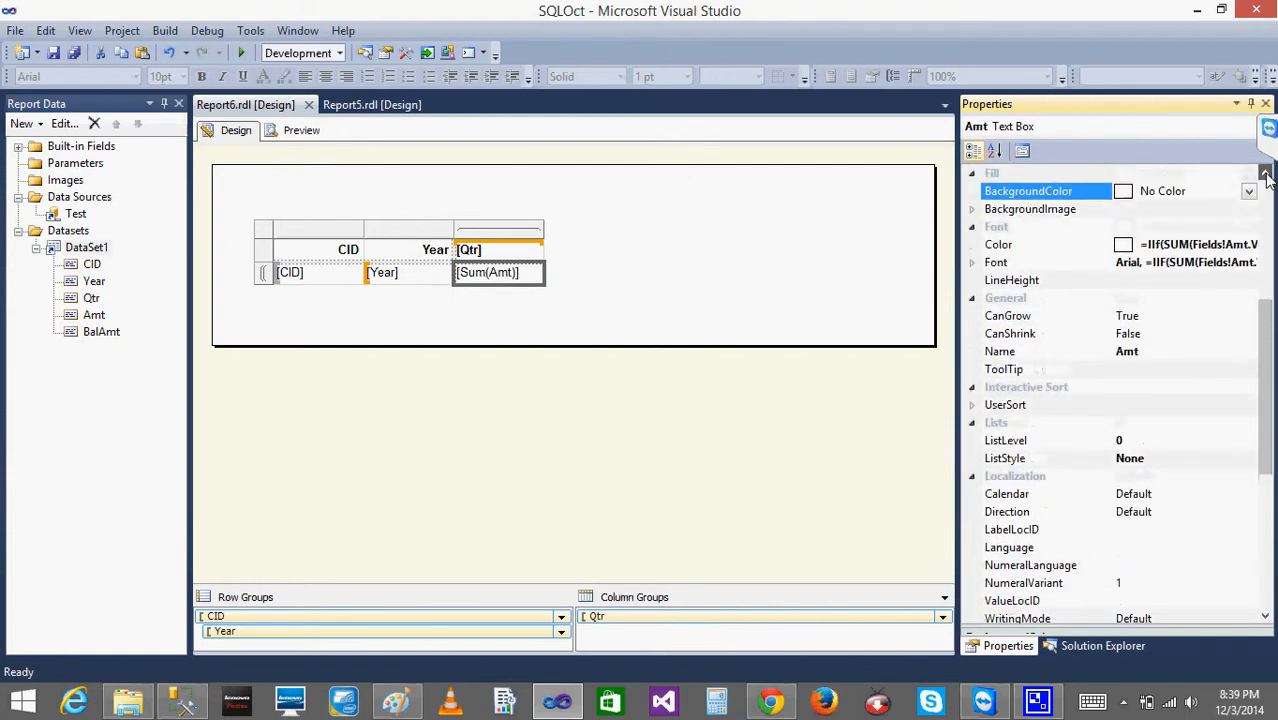
- Expand the Font property of the Sum(Amt) text box and examine the FontFamily, FontStyle and FontWeight settings
click(971, 298)
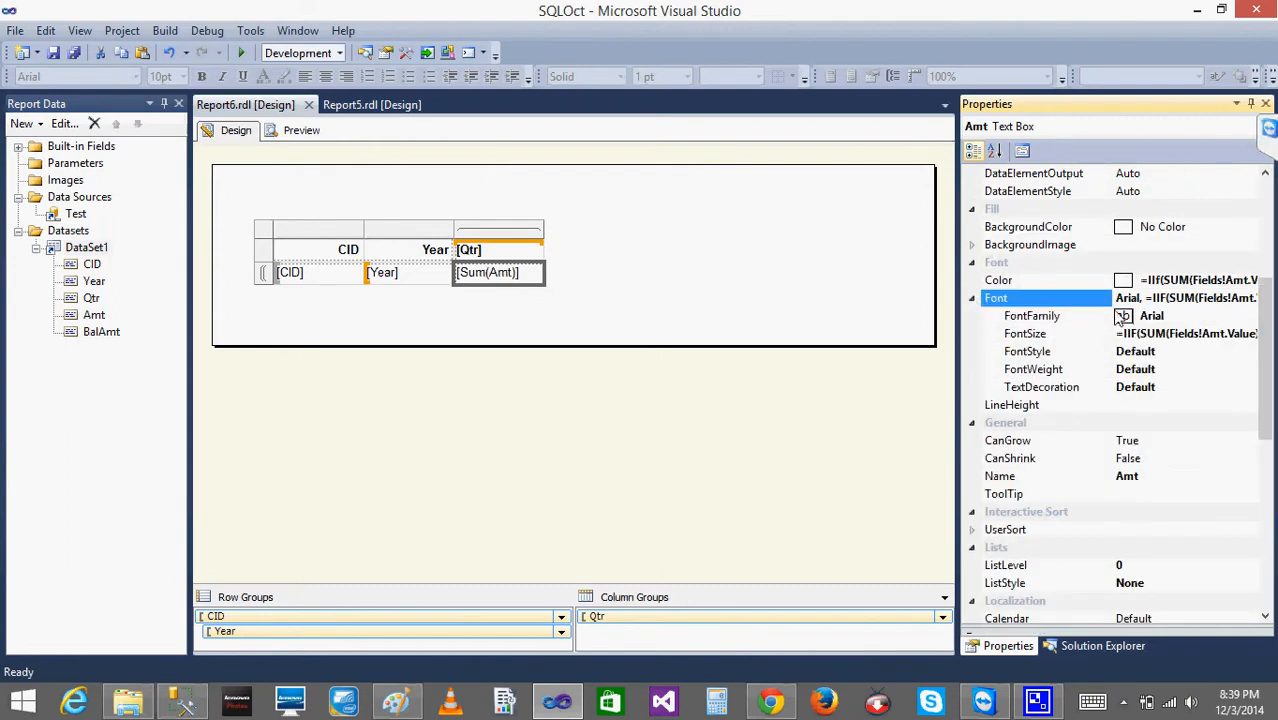
click(1136, 353)
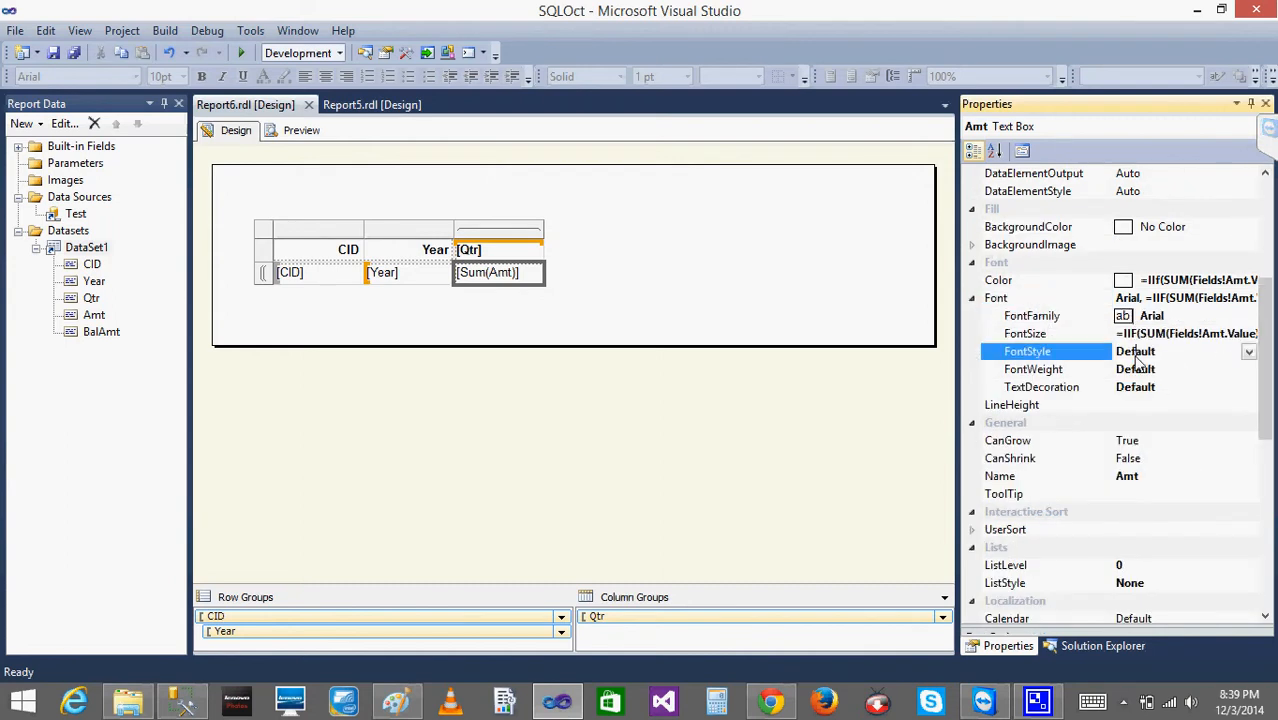
click(1250, 353)
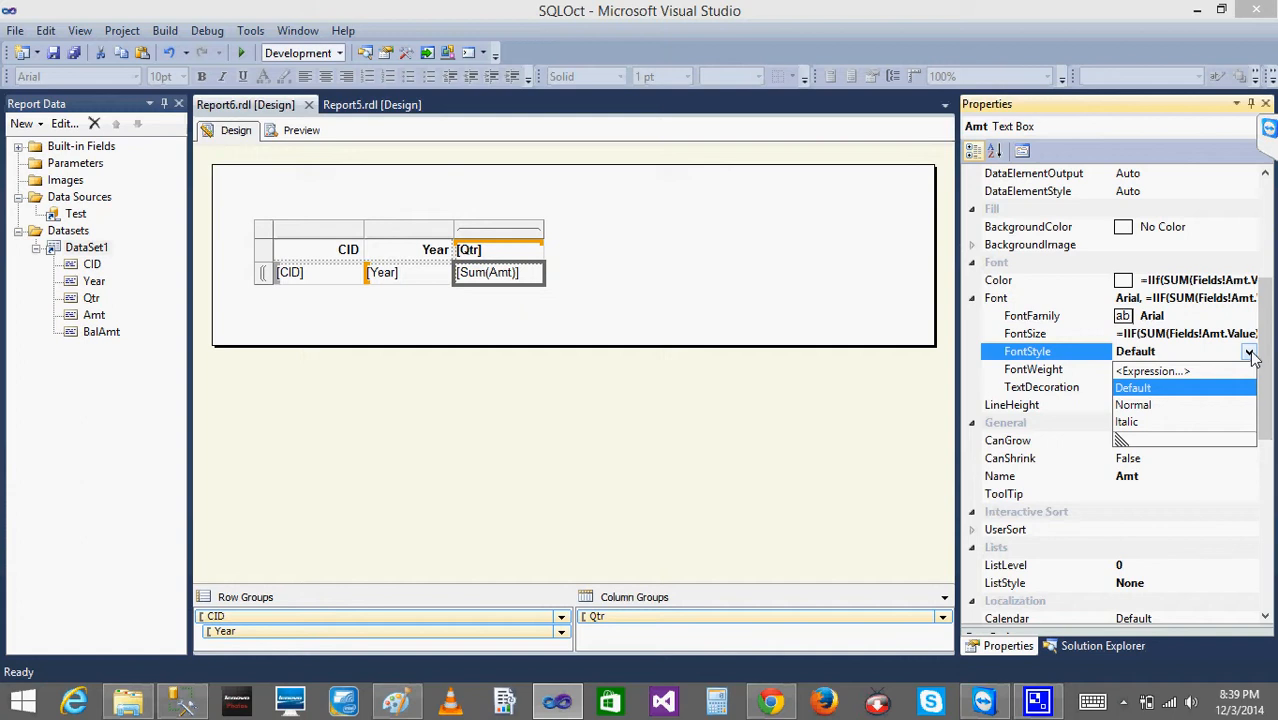
click(1250, 354)
click(1202, 371)
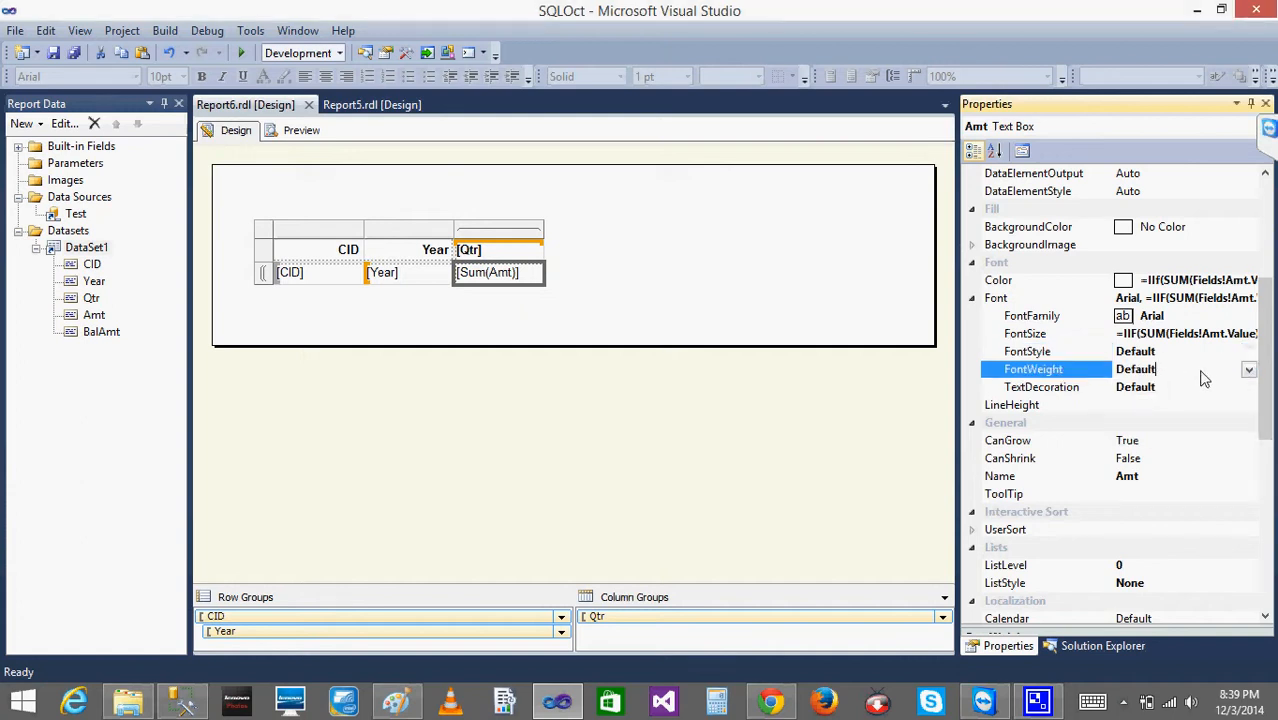
click(1218, 317)
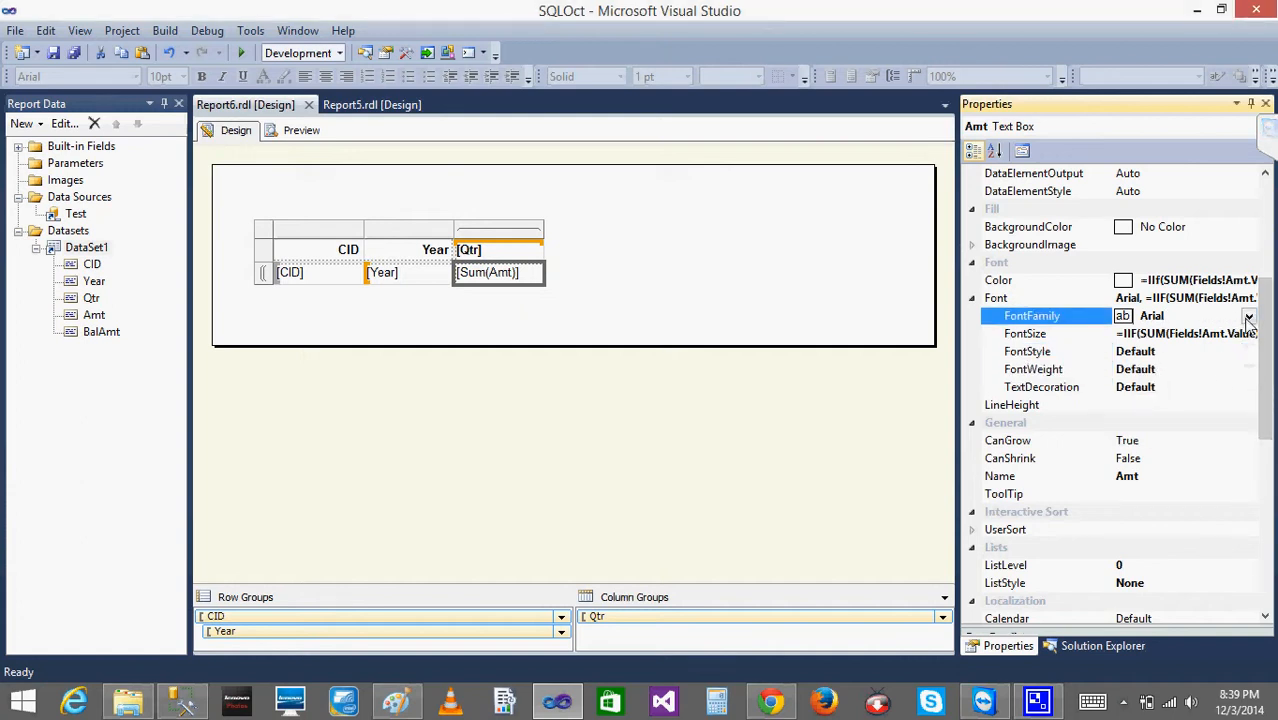
click(1249, 316)
click(1249, 316)
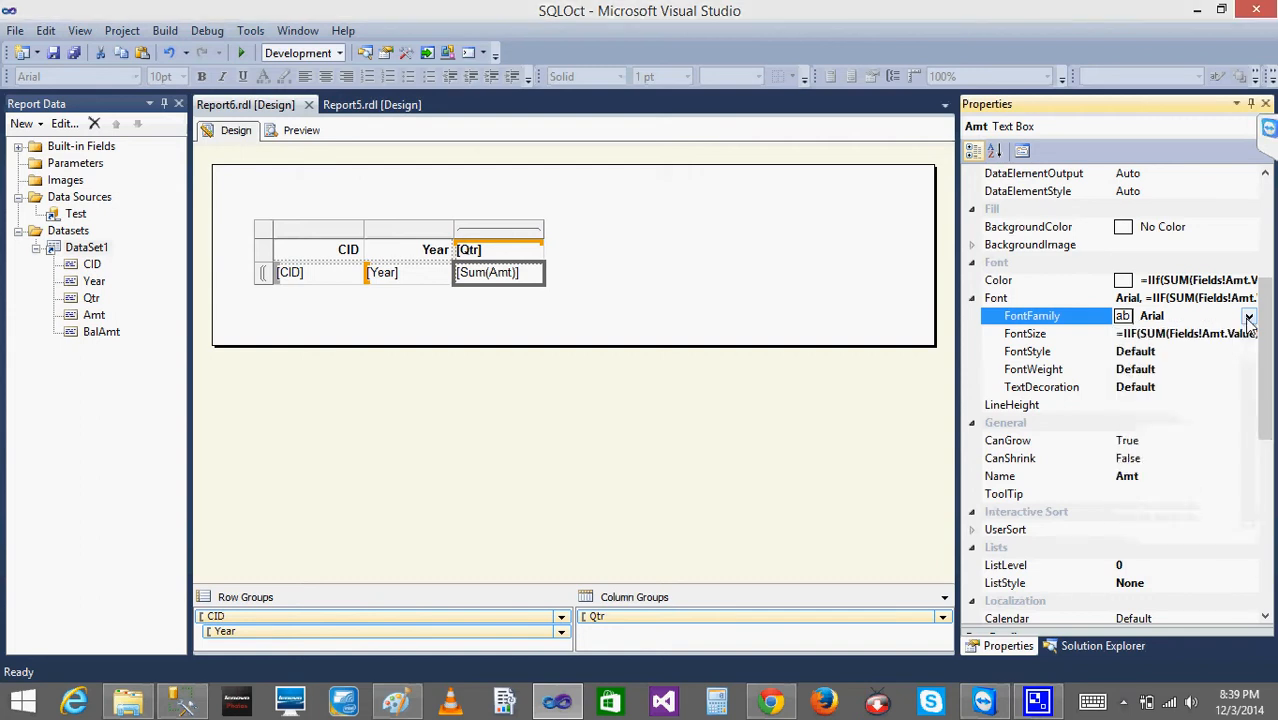
click(1168, 354)
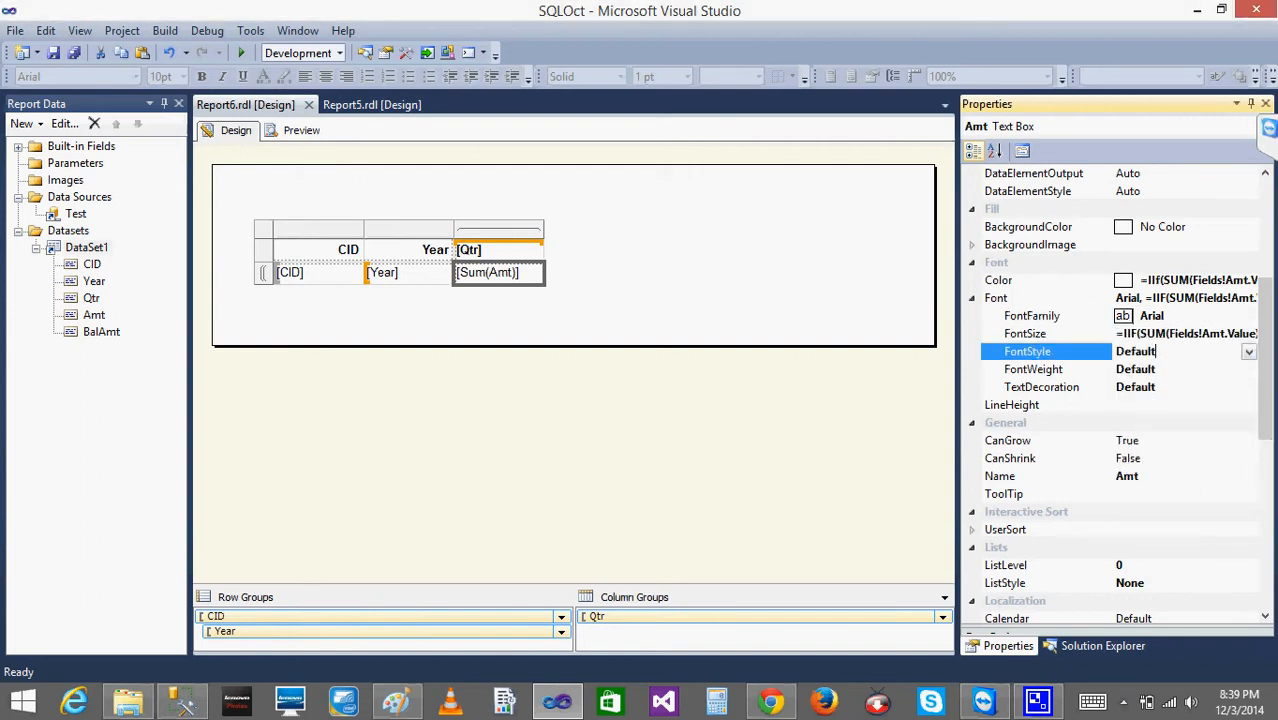
click(1249, 355)
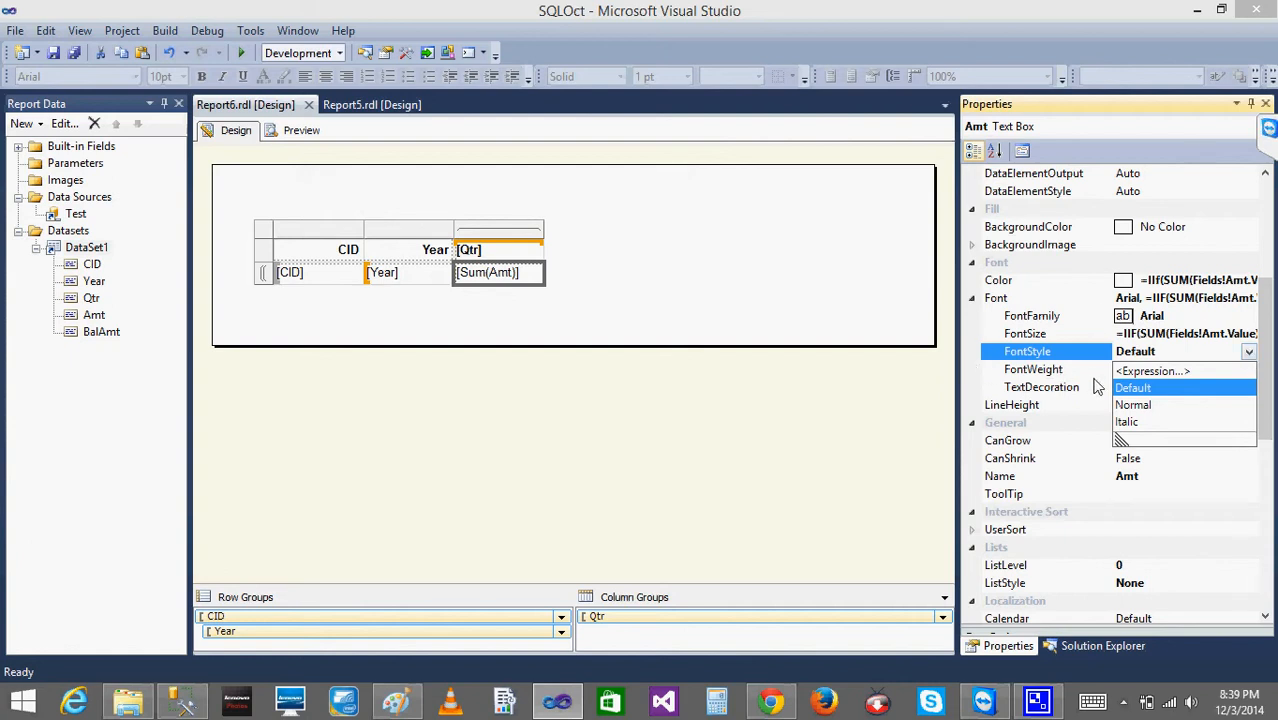
click(1044, 358)
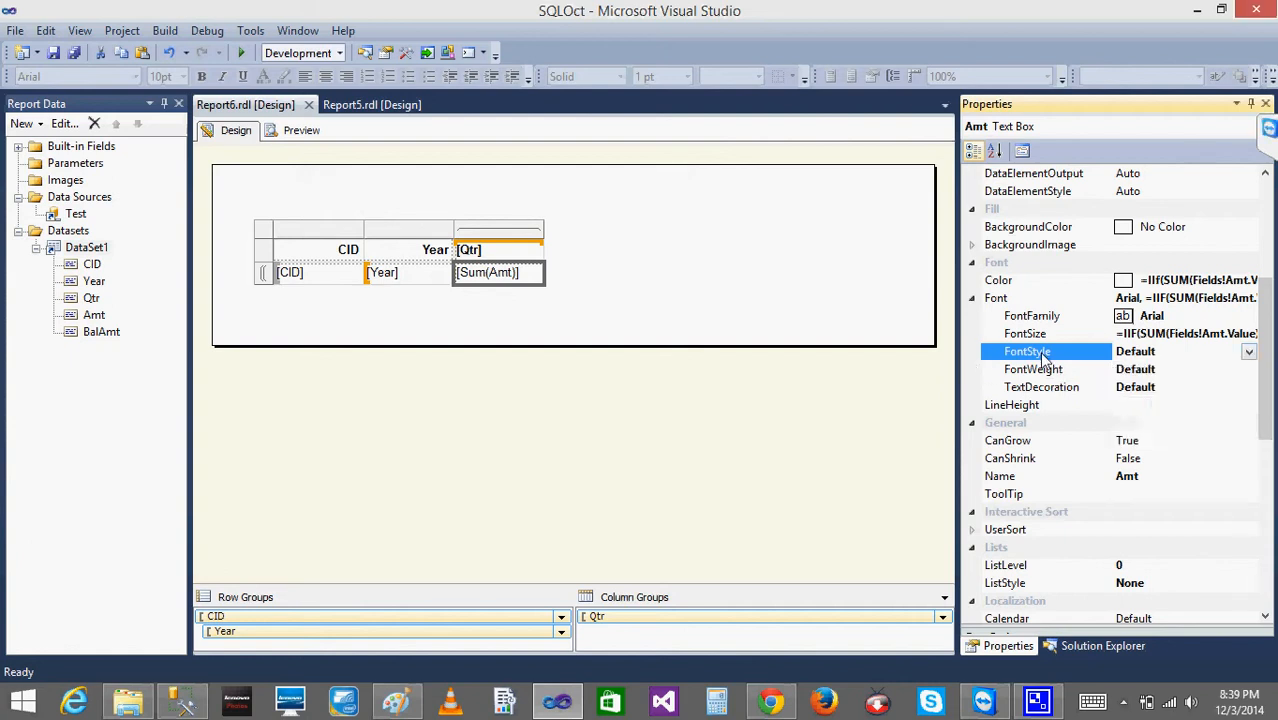
- Set the TextDecoration of the Sum(Amt) text box to Underline
click(1080, 390)
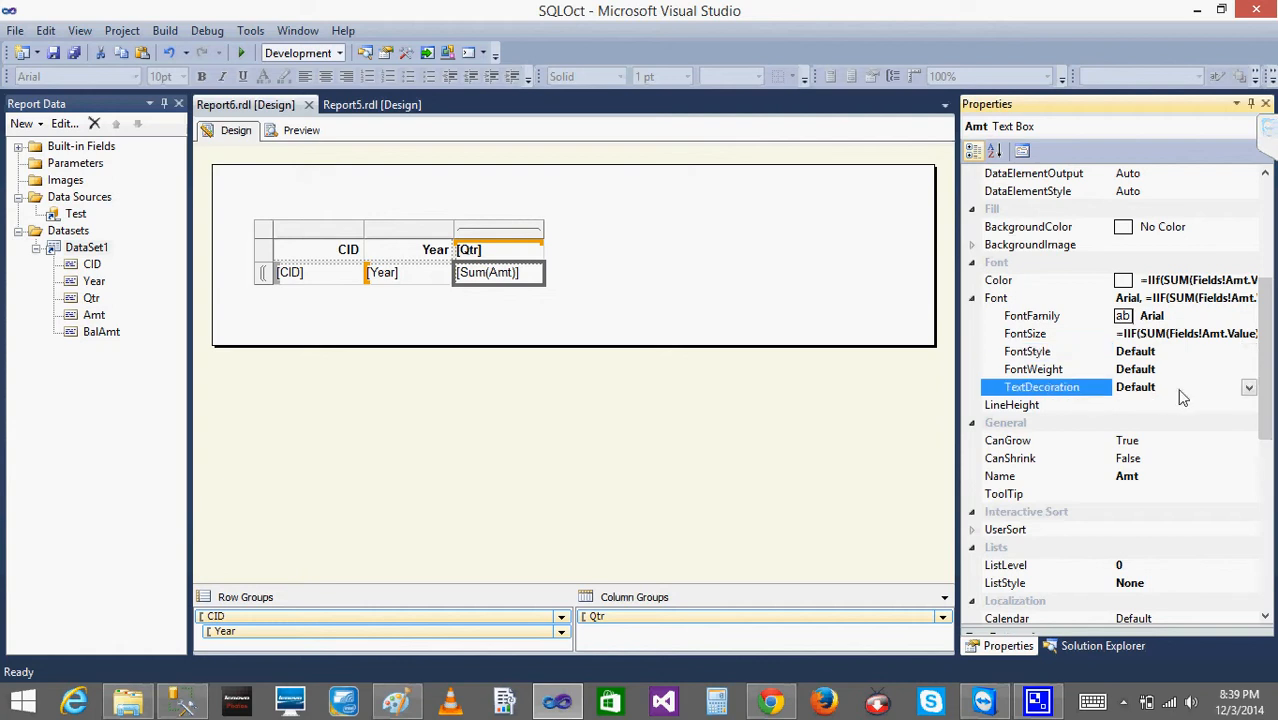
click(1249, 388)
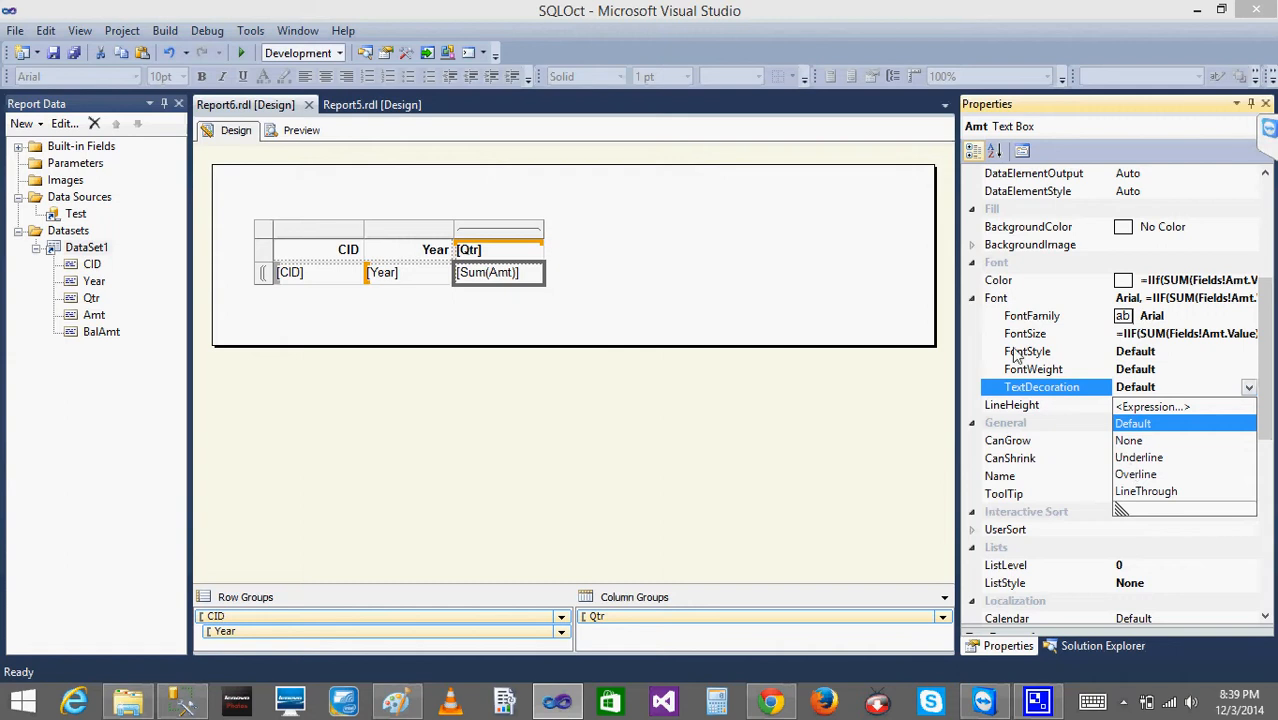
click(1138, 459)
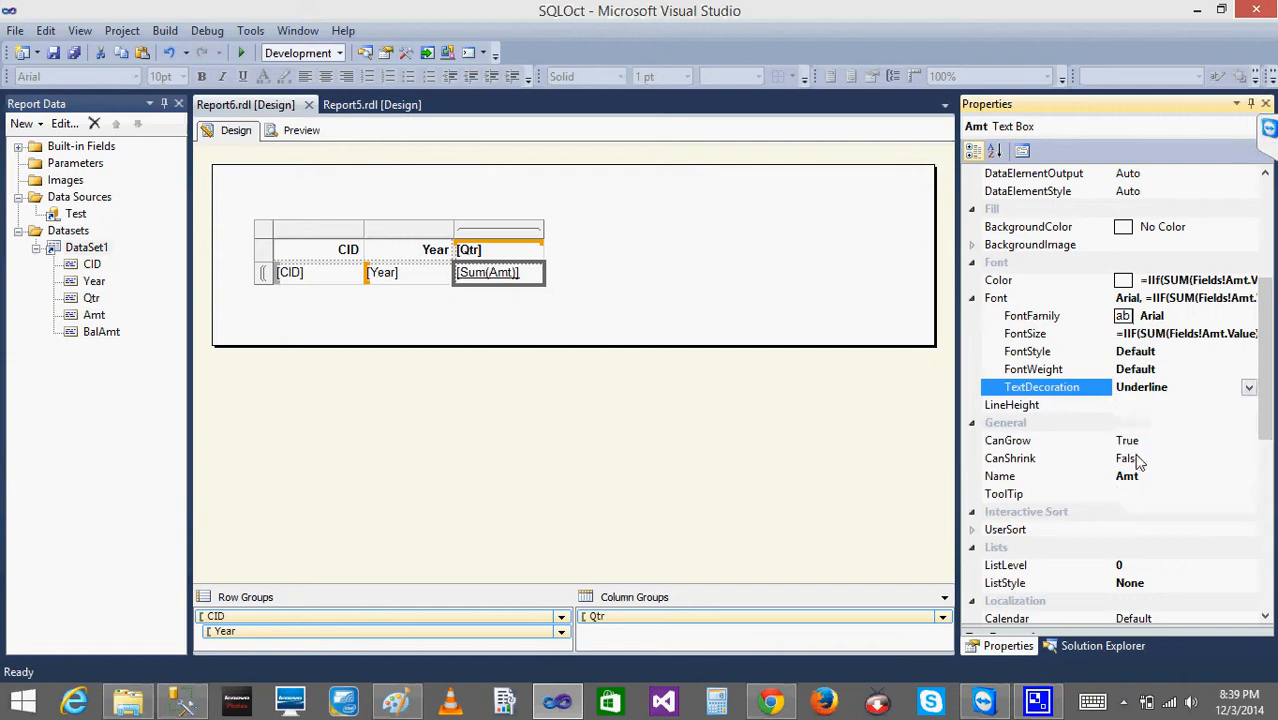
click(730, 251)
- Preview Report6 to check the text decoration of the amounts, and return to the design with the Error List closed
click(300, 131)
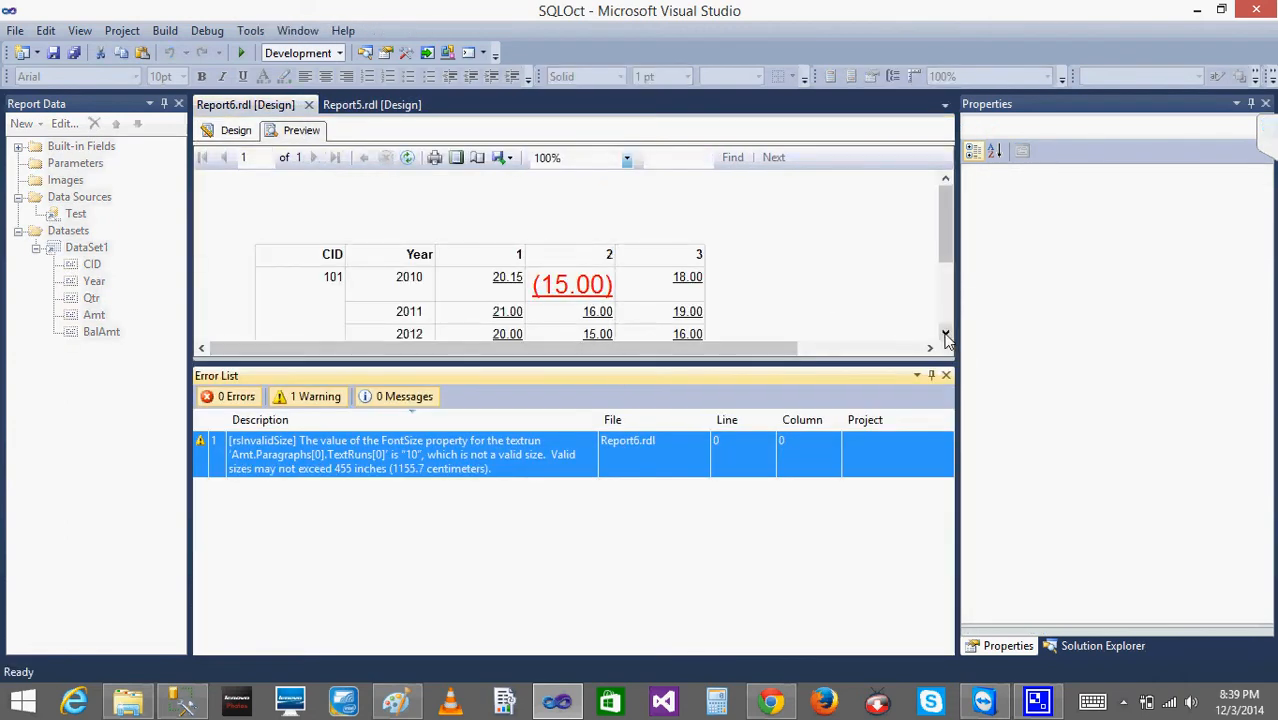
drag(946, 337, 946, 337)
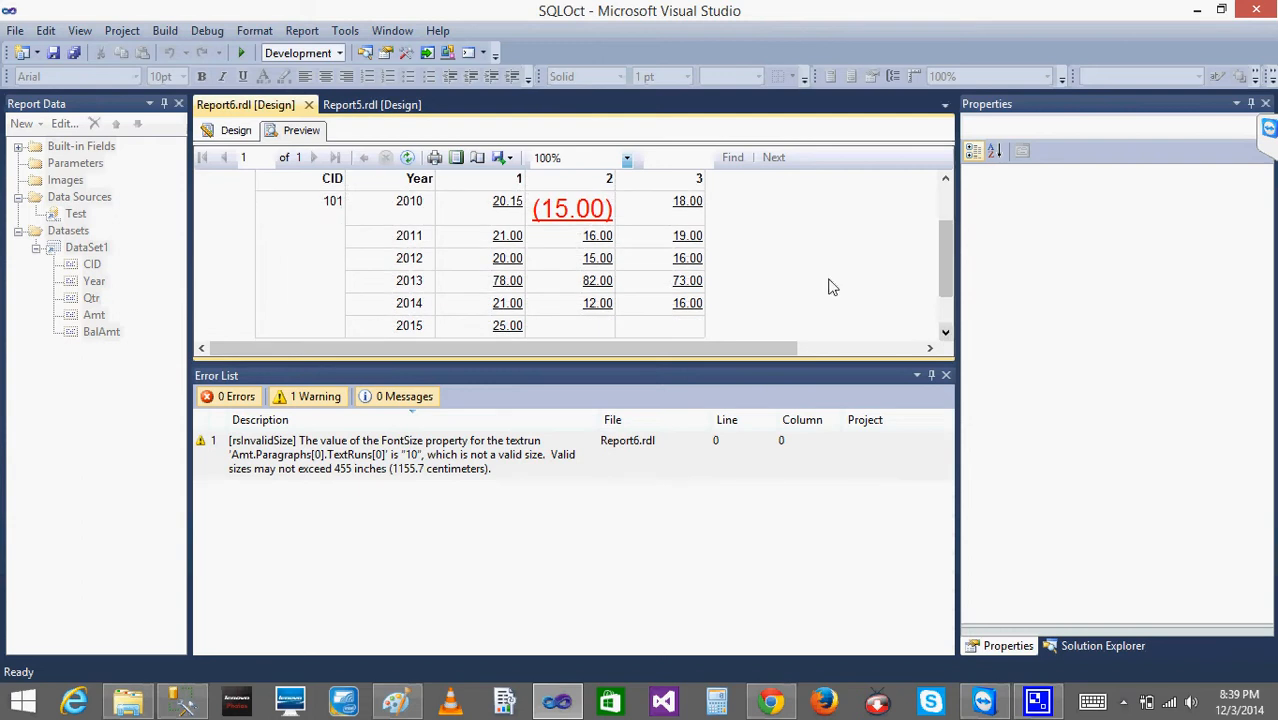
click(209, 133)
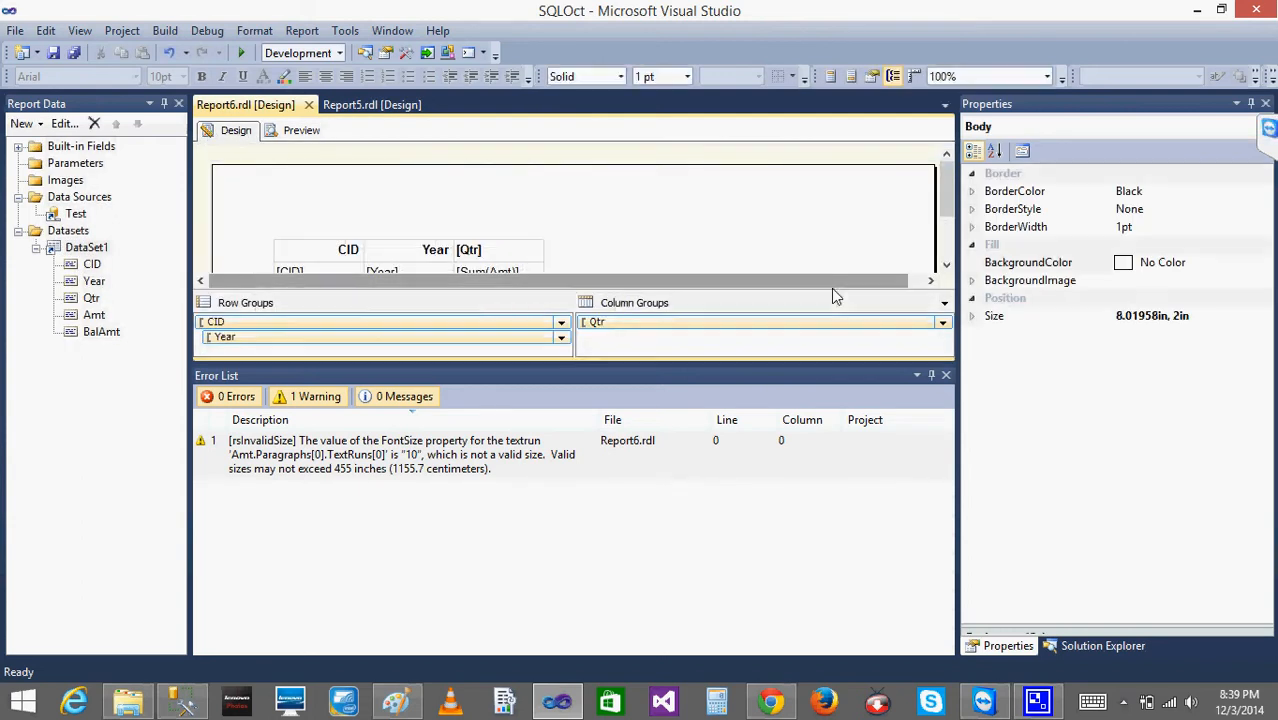
click(945, 375)
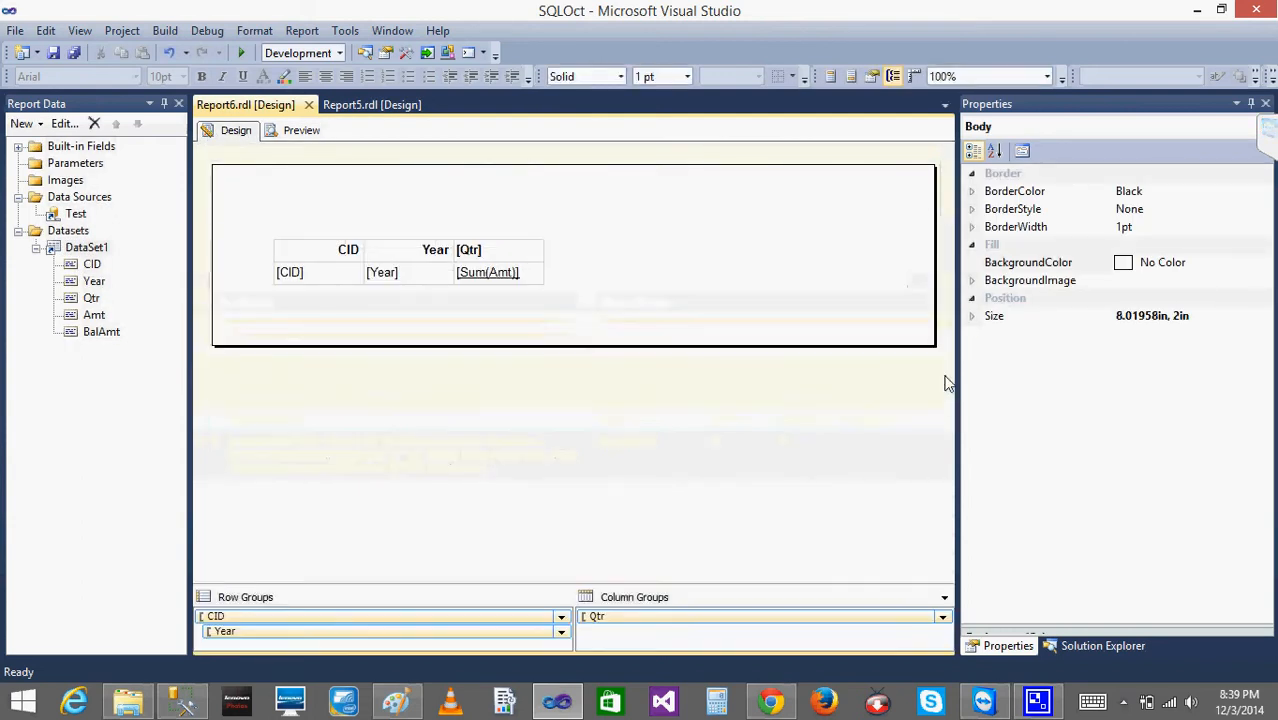
- Open the text box properties of Sum(Amt) and examine the color expression in its font settings without changing it
right_click(505, 287)
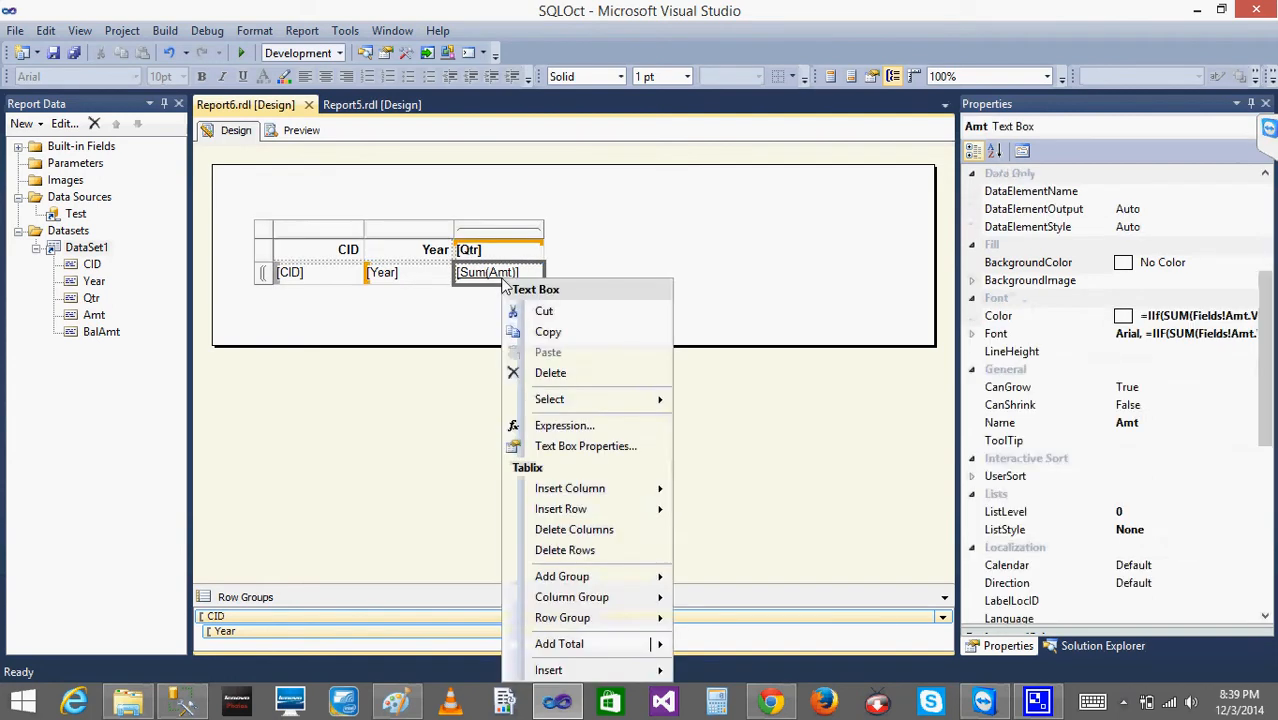
click(582, 452)
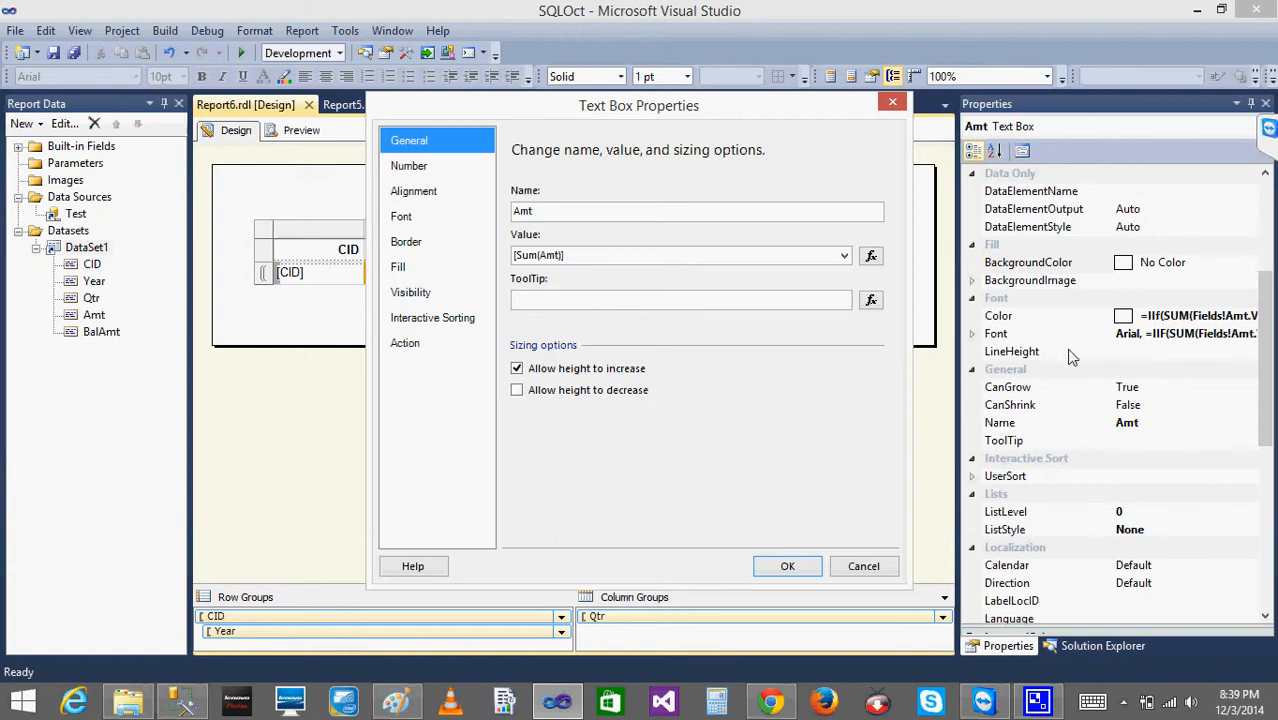
click(416, 217)
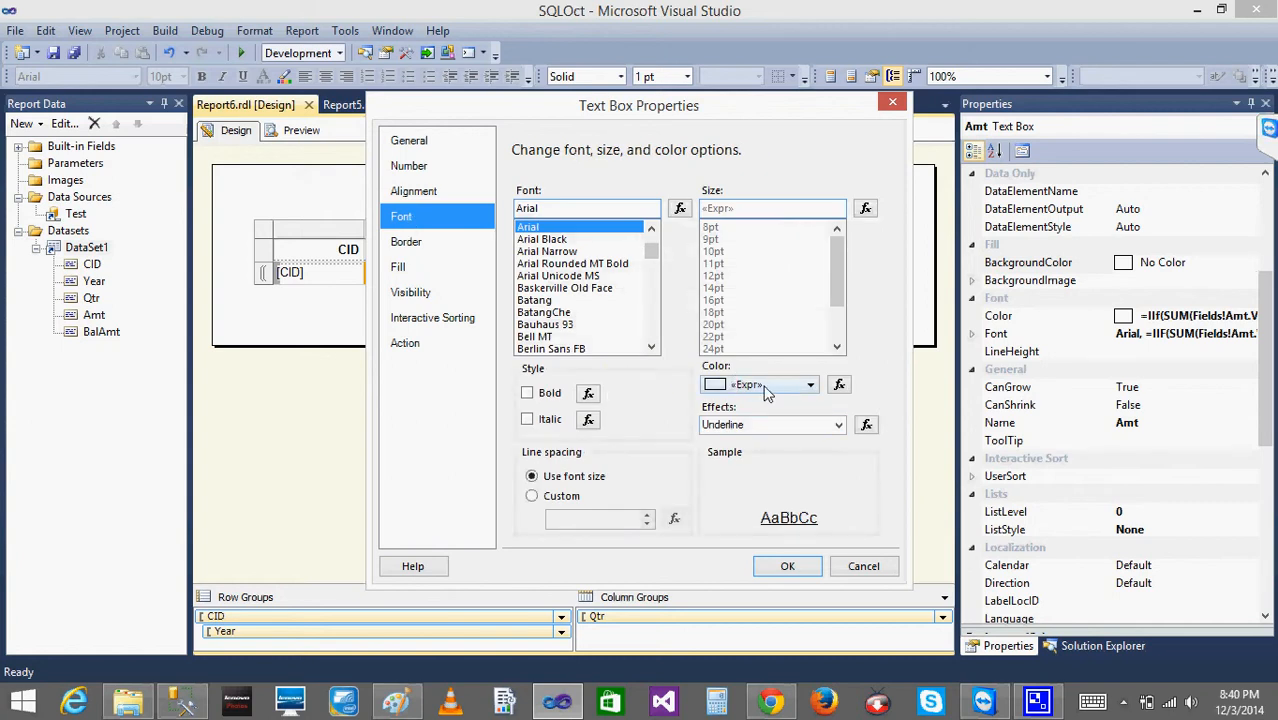
click(840, 386)
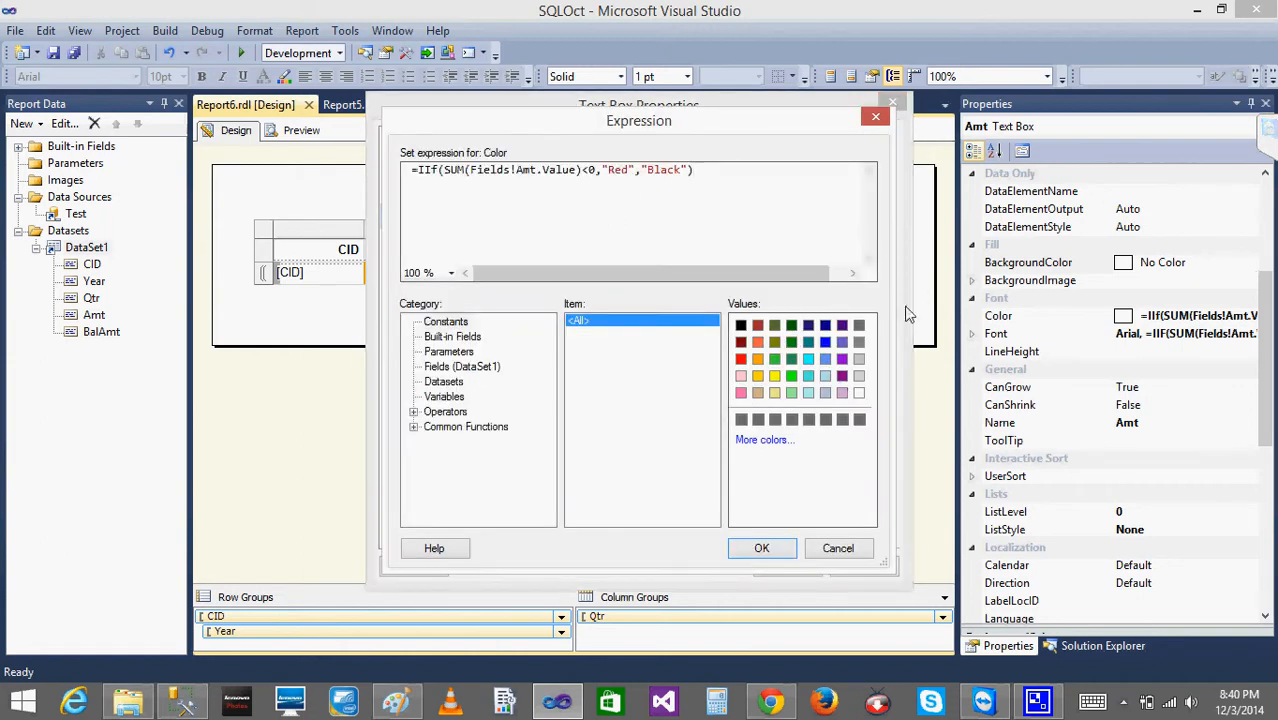
click(838, 550)
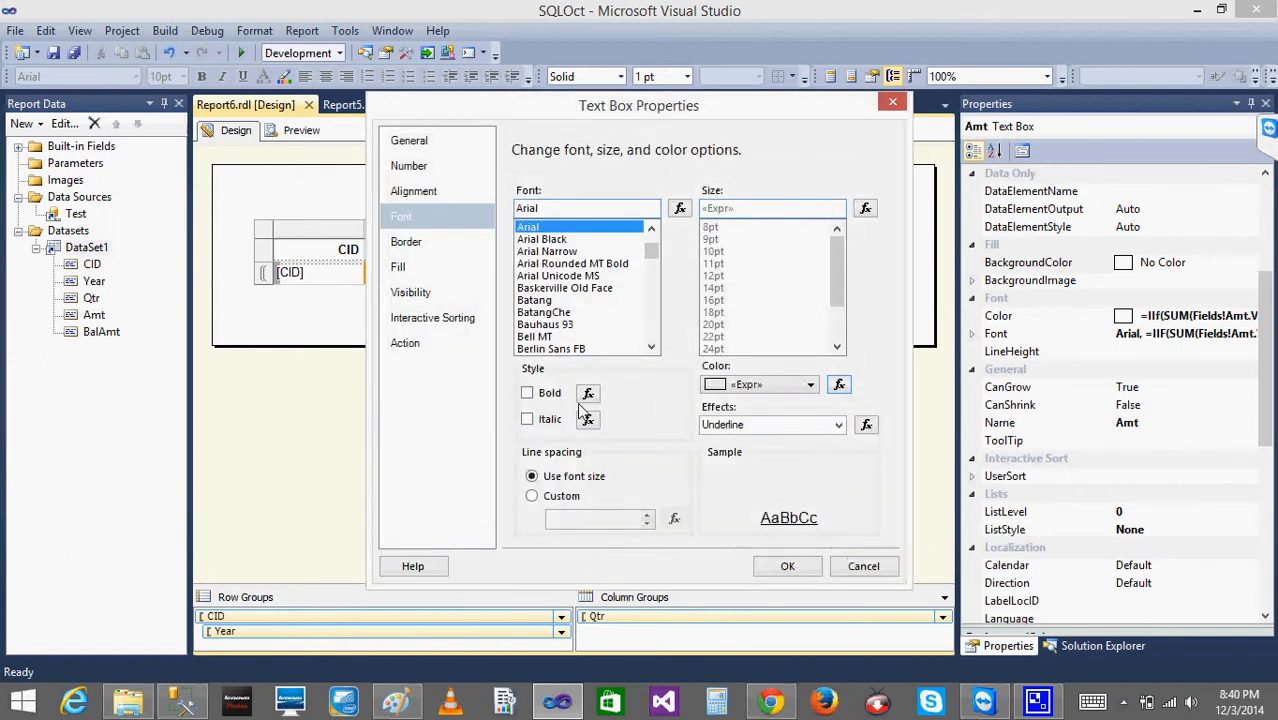
- Set the Sum(Amt) text box to Hide when the report is initially run, and preview Report6
click(390, 250)
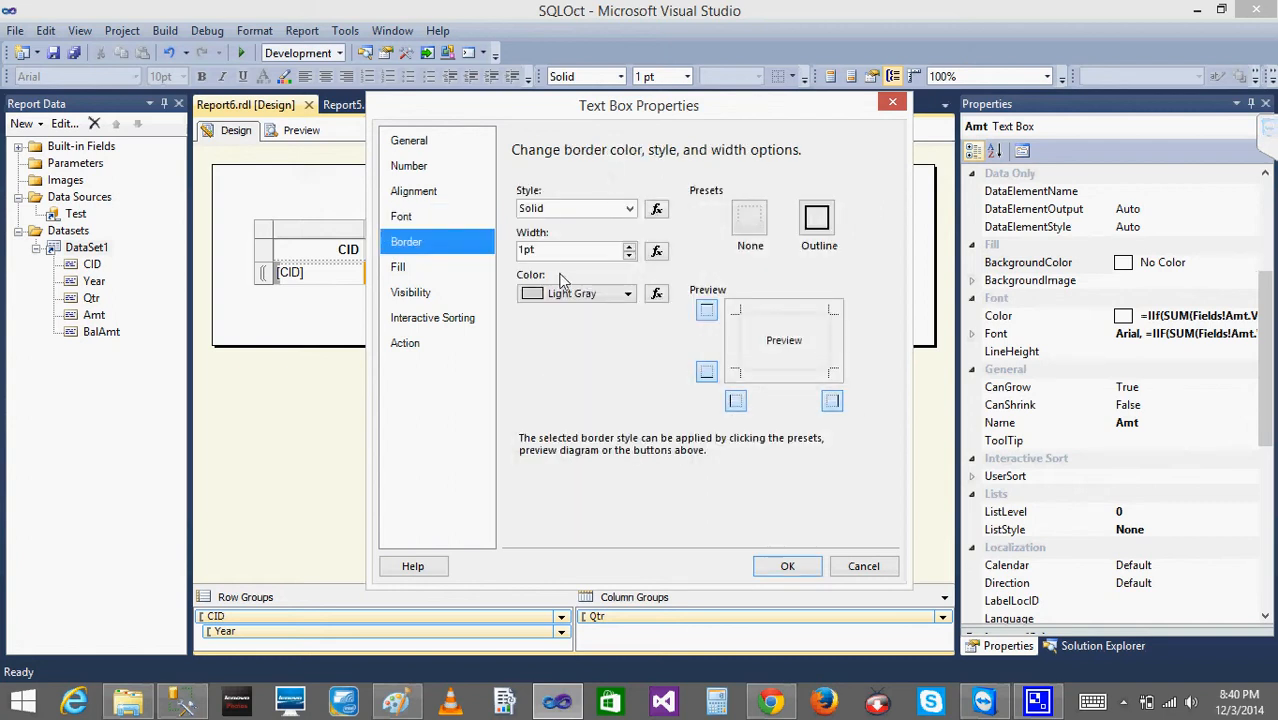
click(400, 270)
click(410, 293)
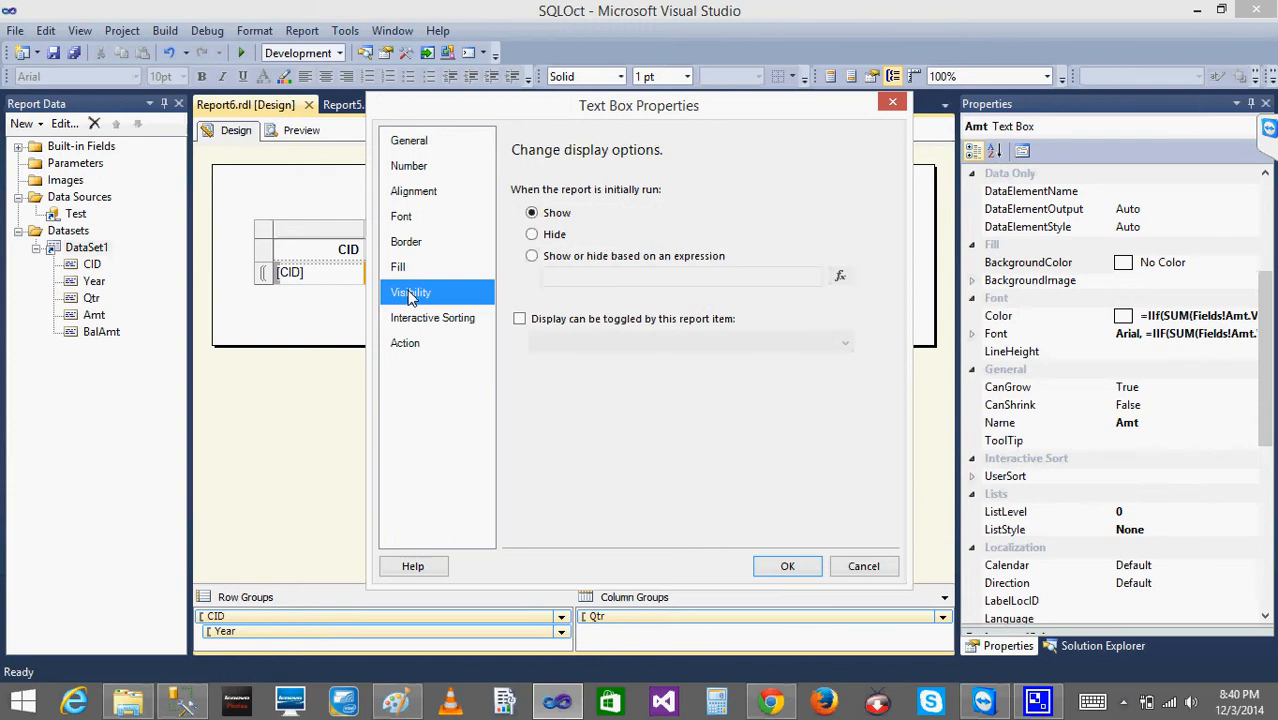
click(534, 235)
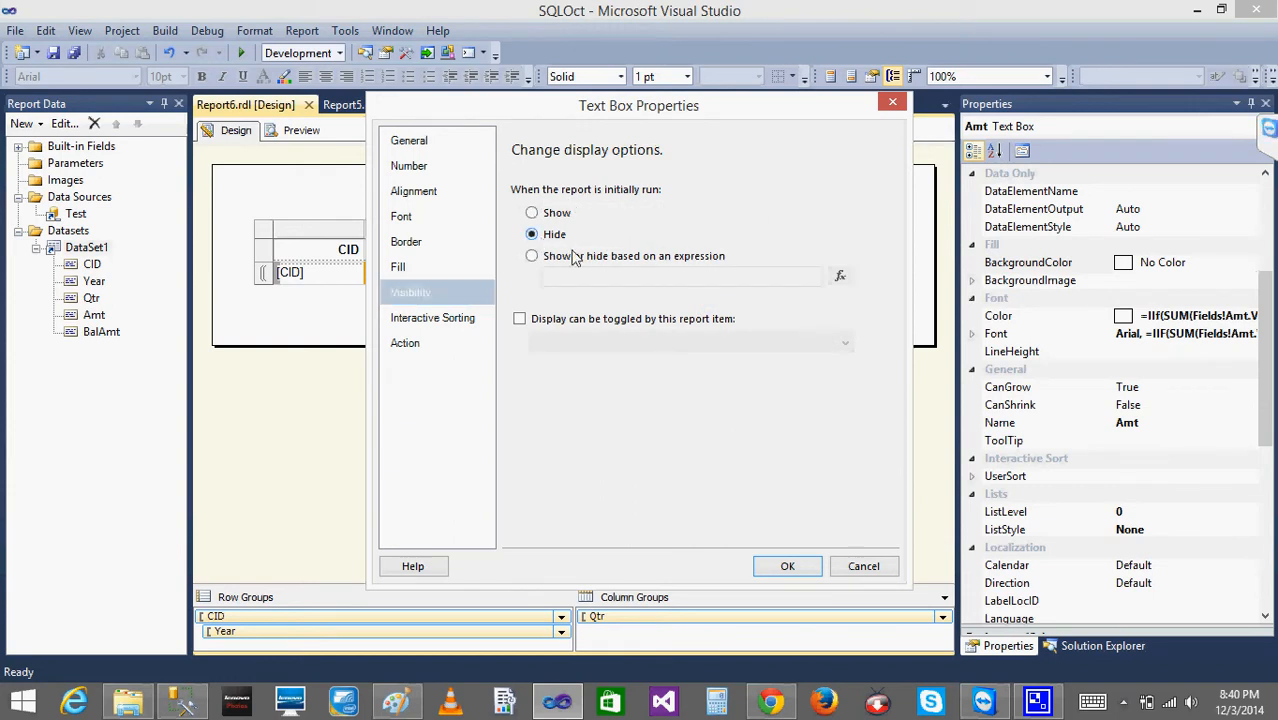
click(788, 567)
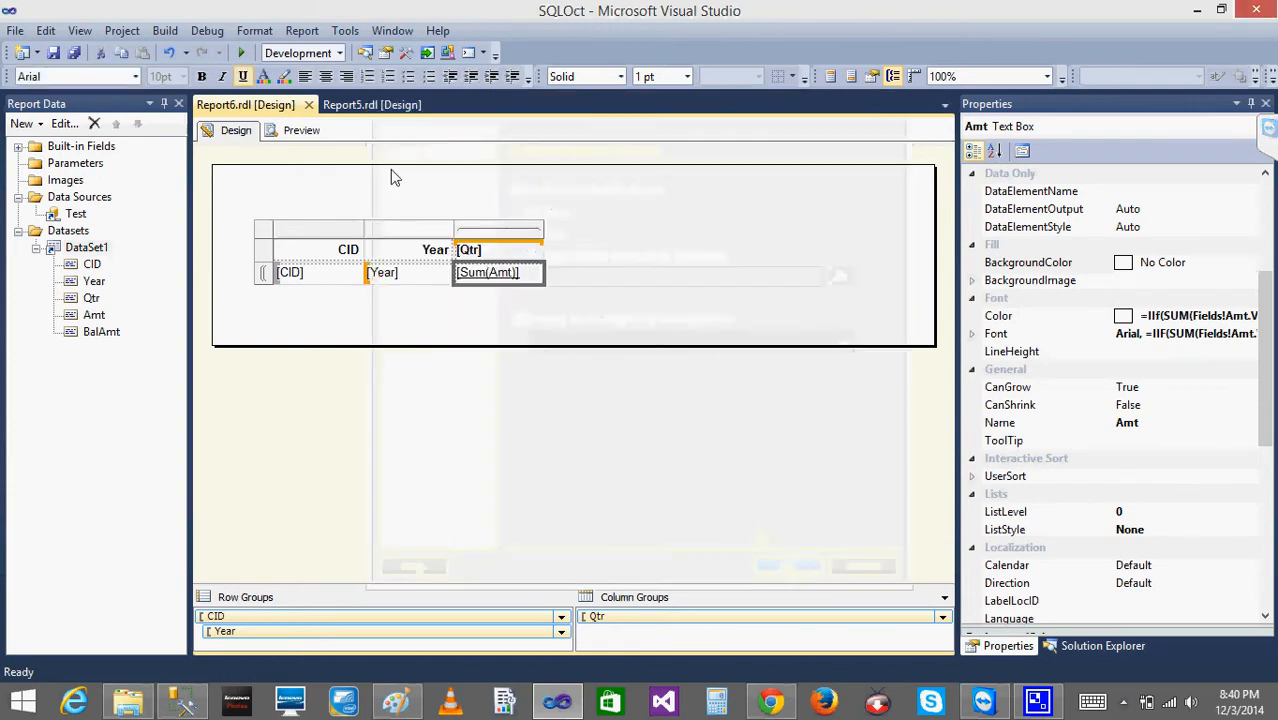
click(292, 131)
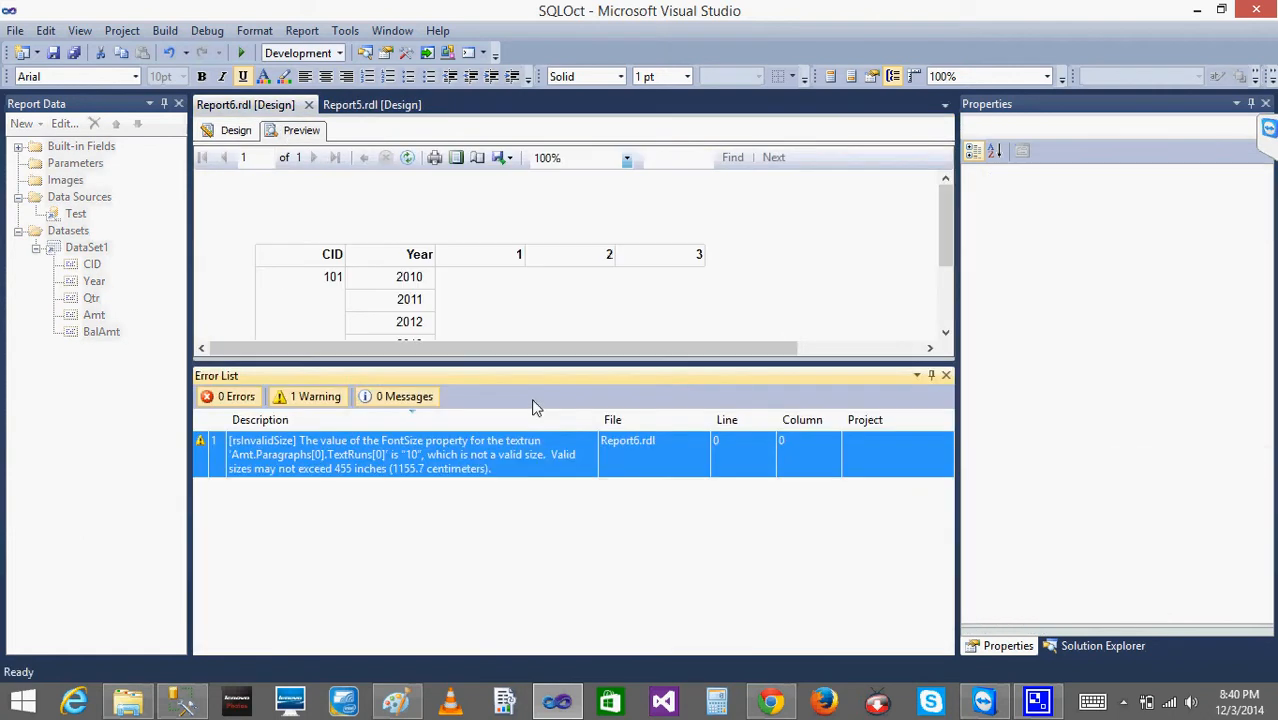
click(945, 333)
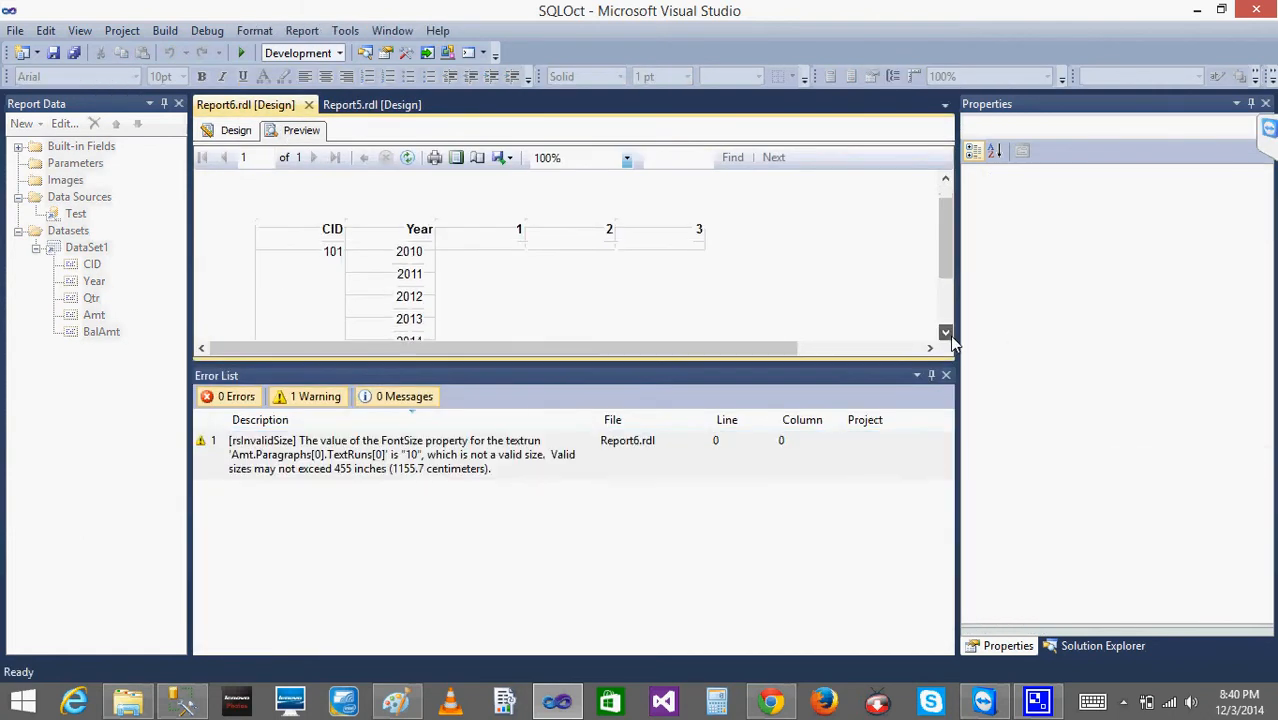
- Close the Error List, return Report6 to the design, and undo hiding the Sum(Amt) text box
click(945, 377)
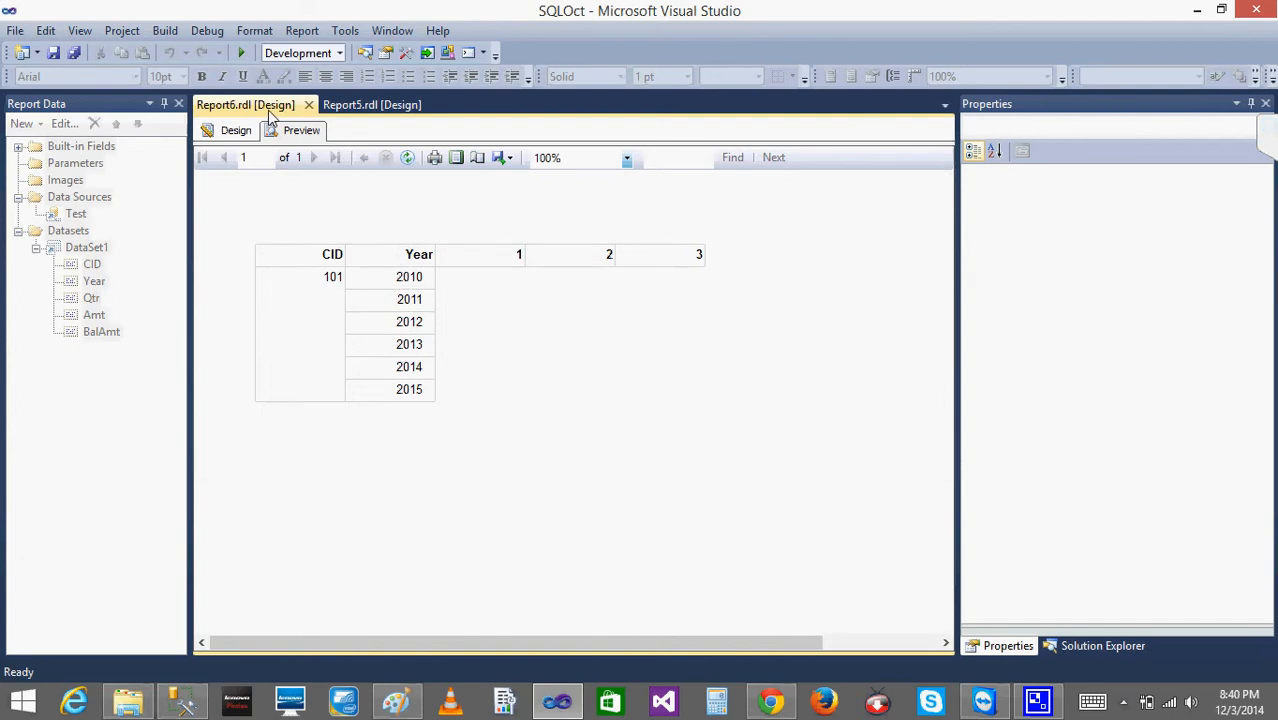
click(233, 133)
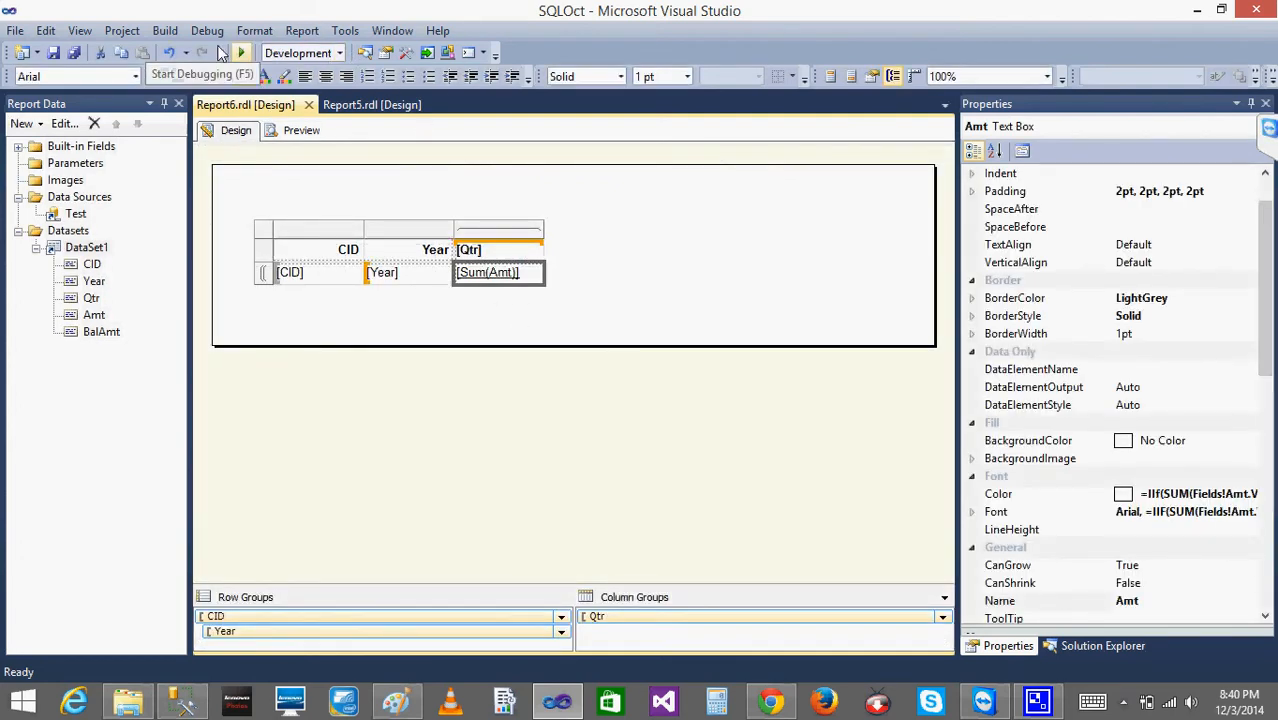
click(536, 270)
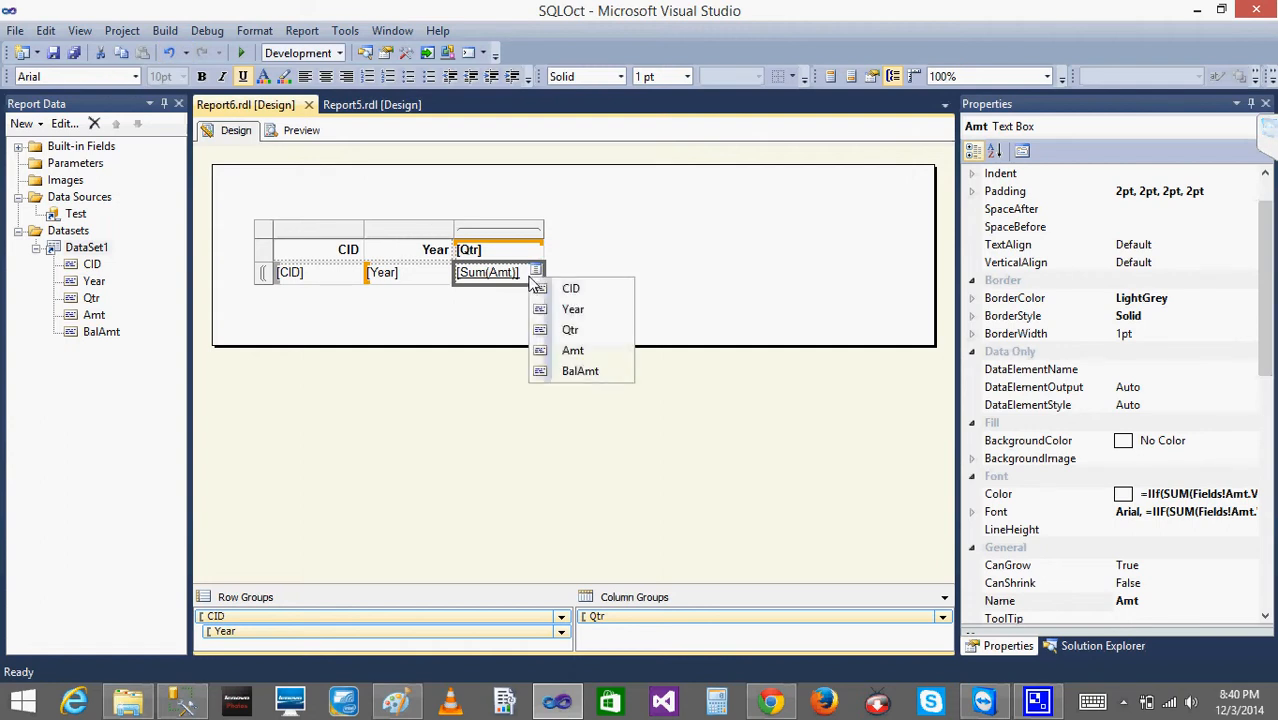
right_click(533, 272)
click(464, 322)
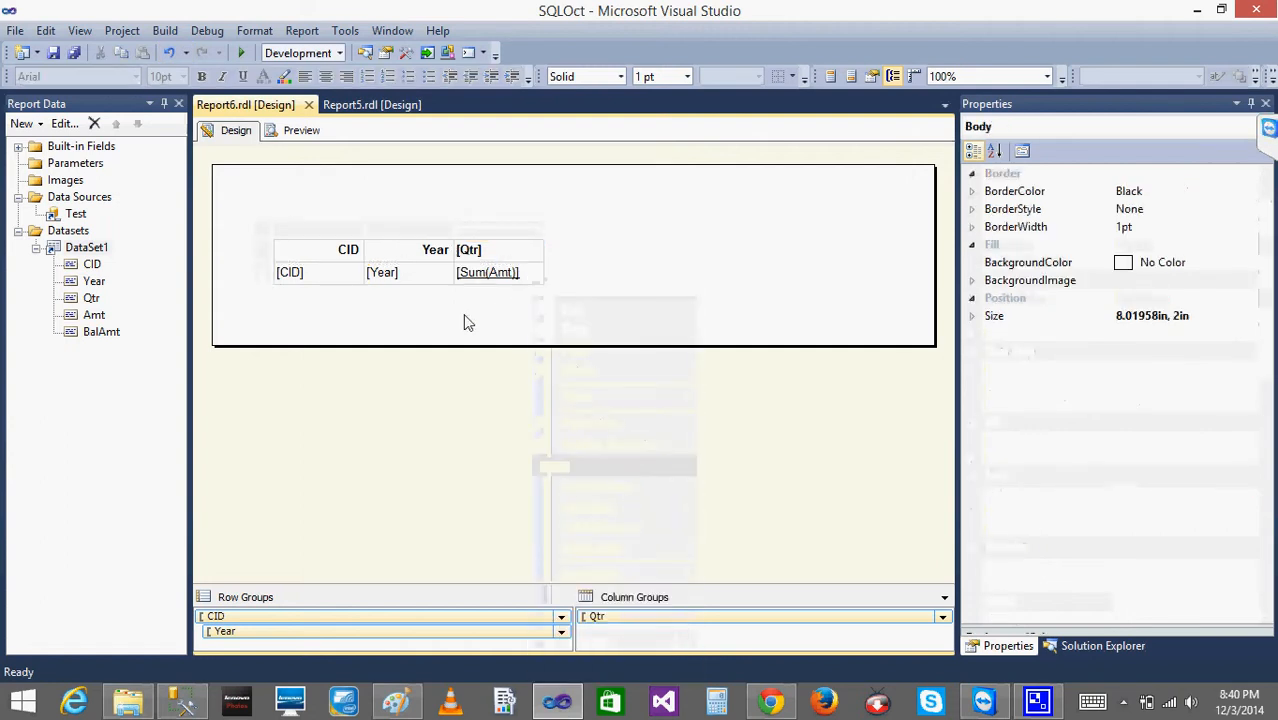
key(ctrl+z)
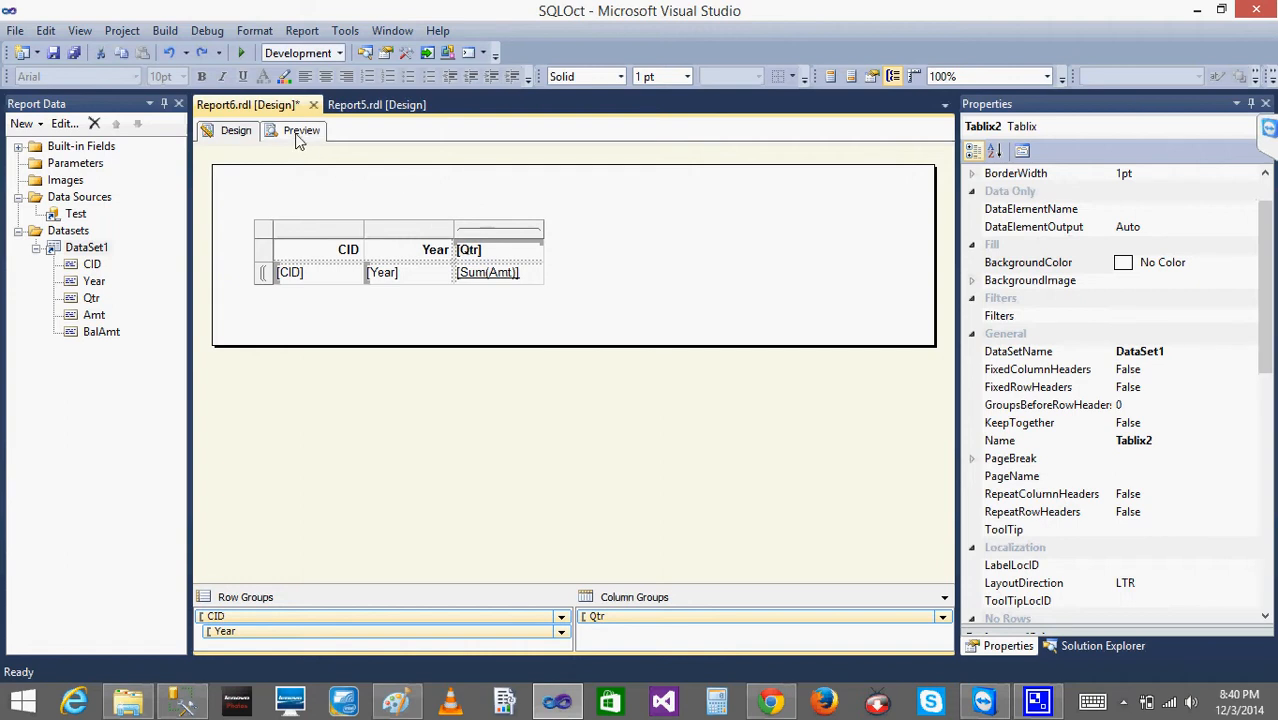
- Preview Report6 with the Error List closed to examine the matrix amounts, and return to the design
click(298, 134)
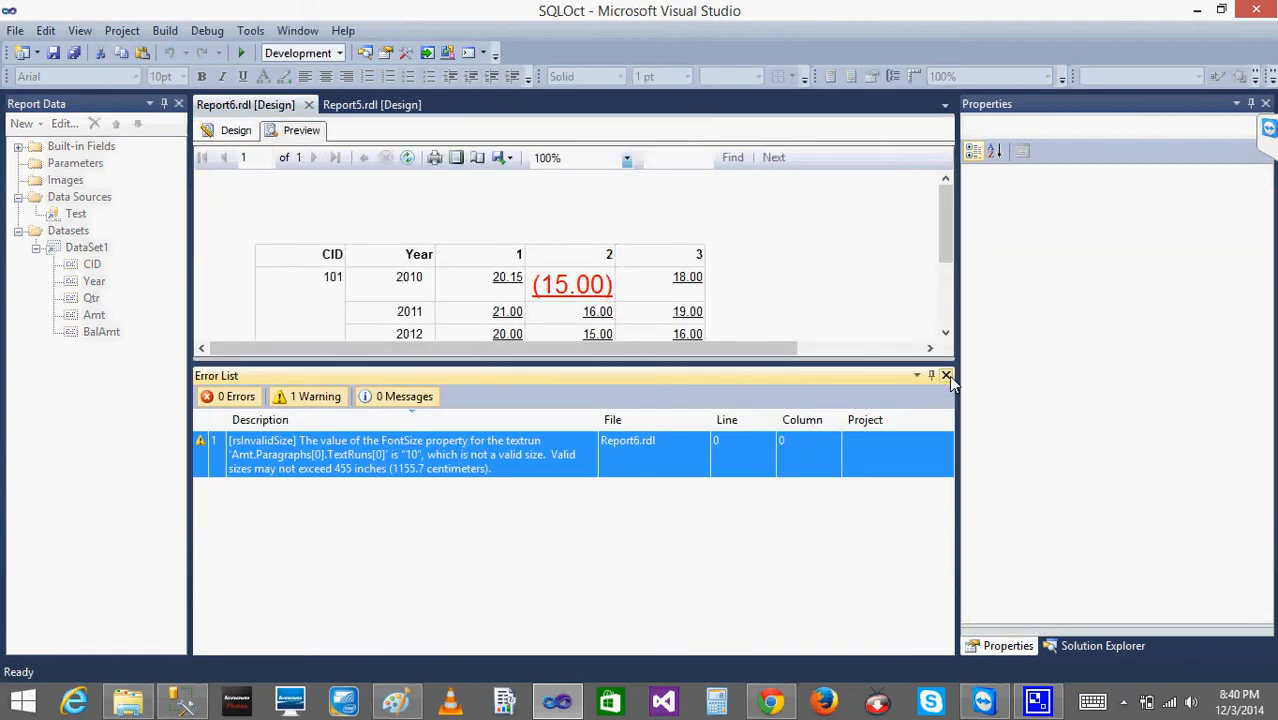
click(946, 375)
click(234, 131)
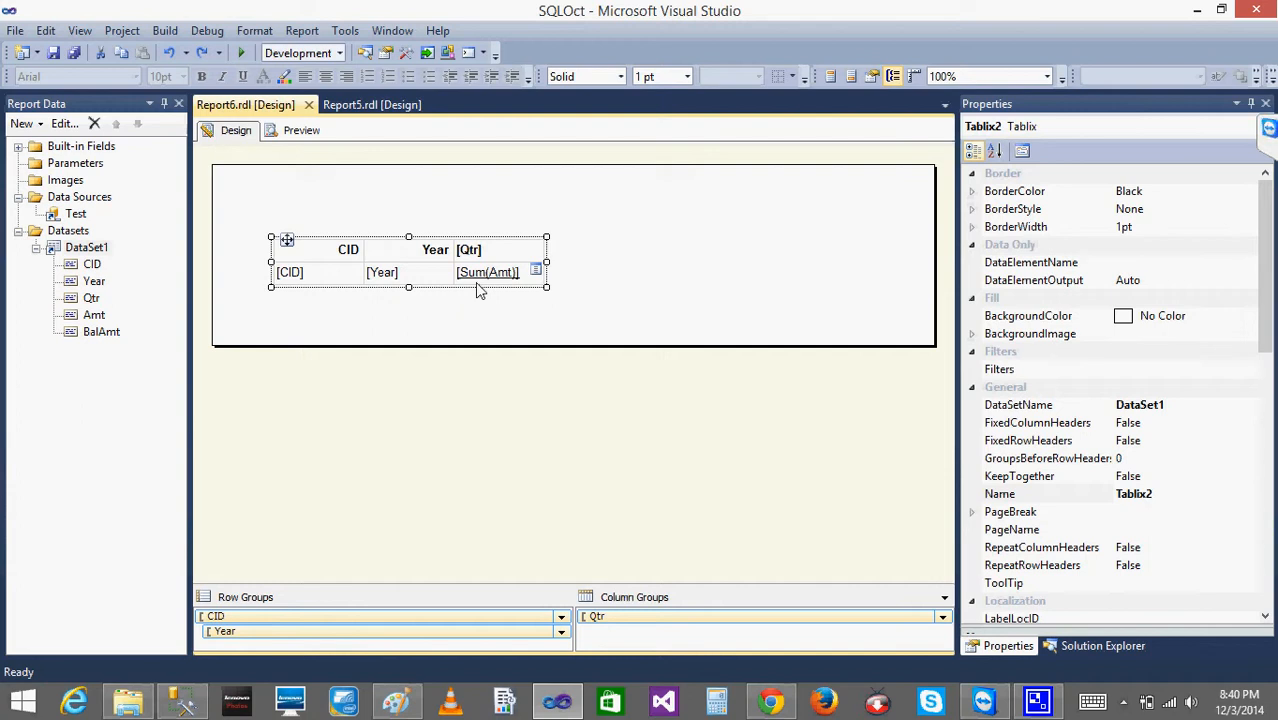
click(416, 208)
click(302, 131)
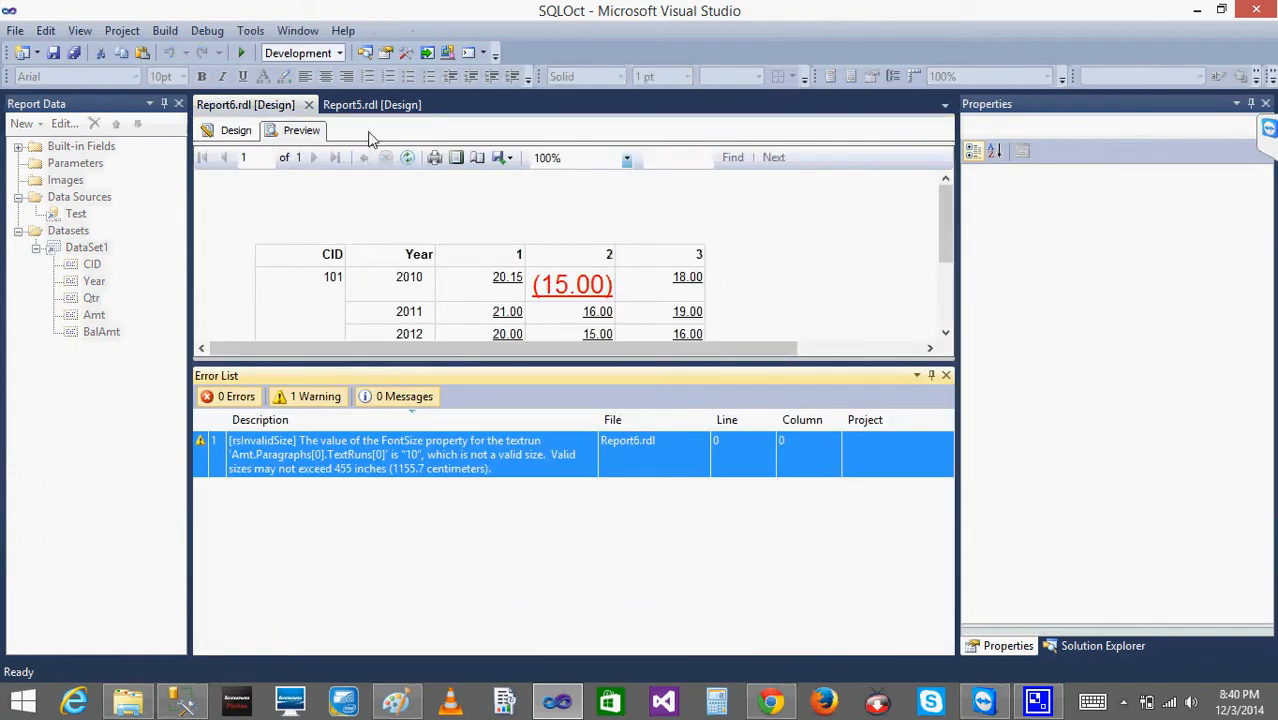
click(945, 376)
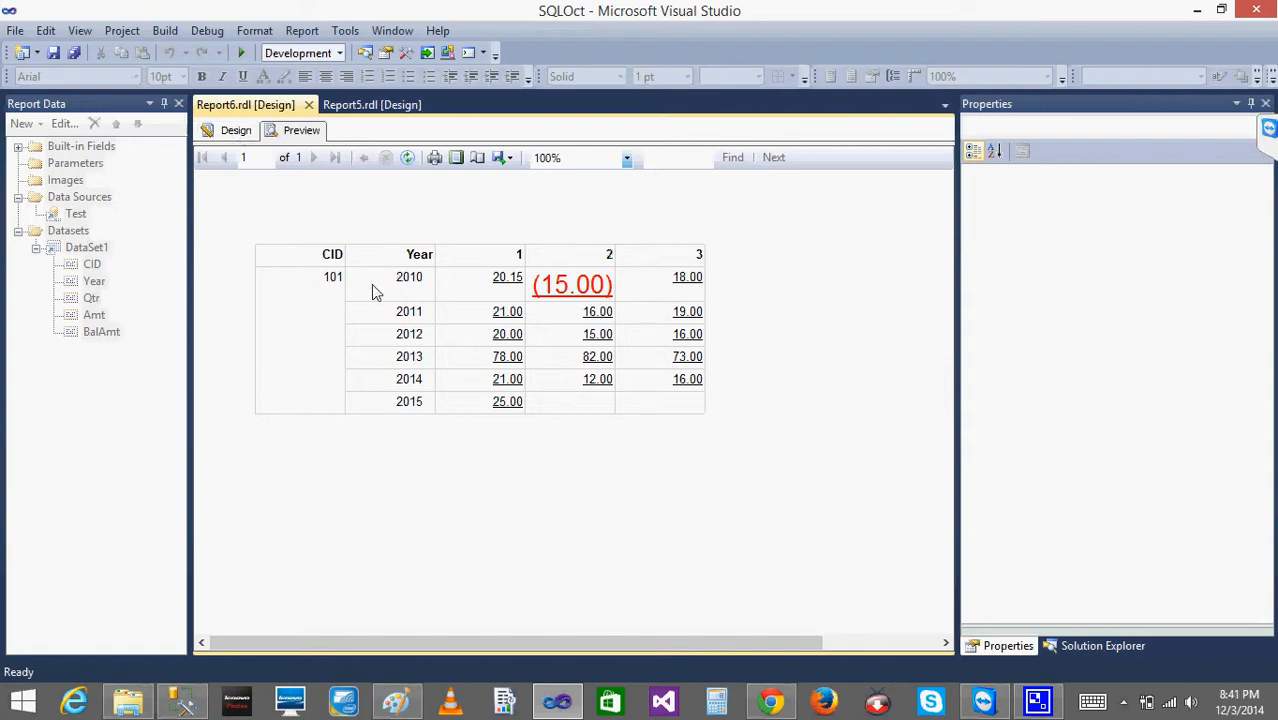
click(235, 131)
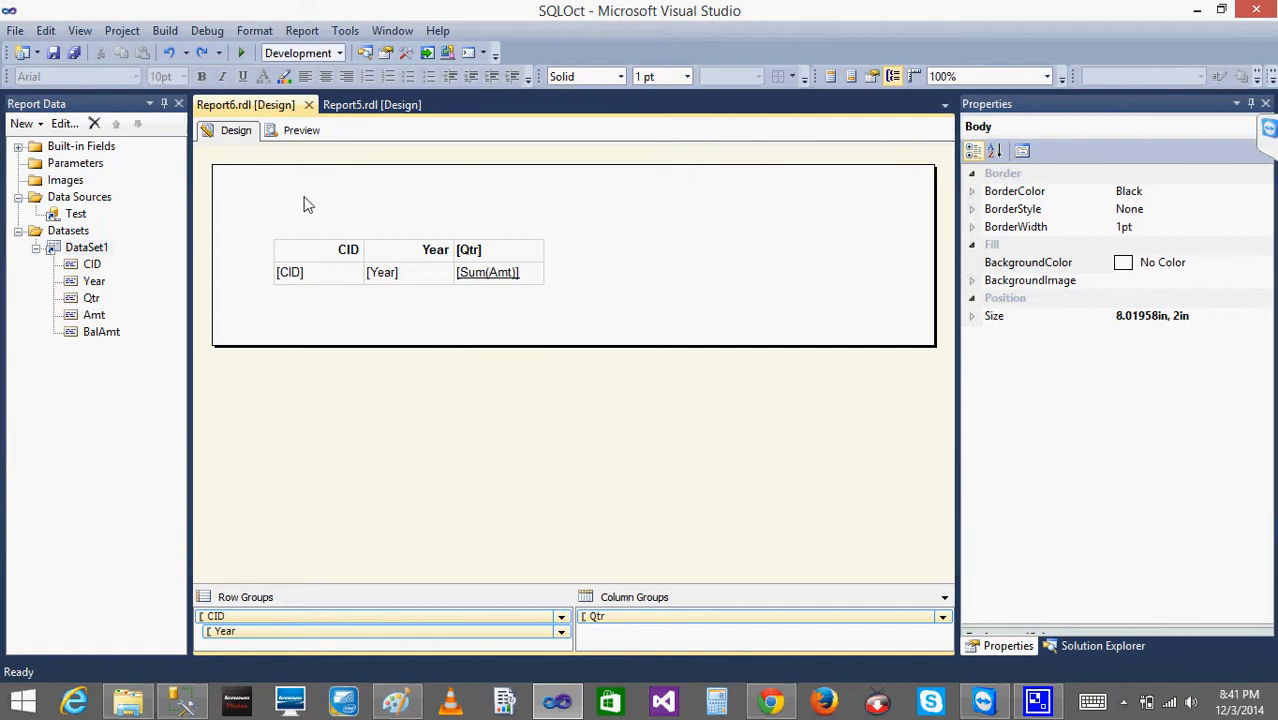
click(299, 131)
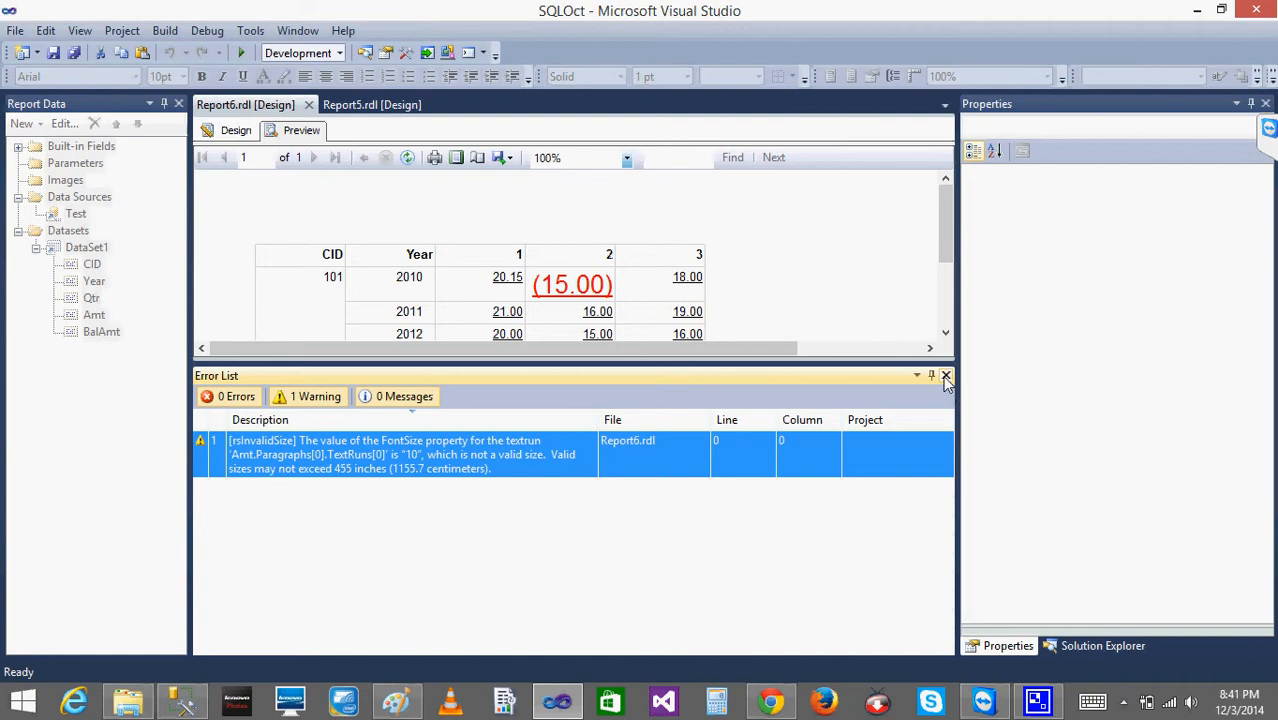
click(946, 376)
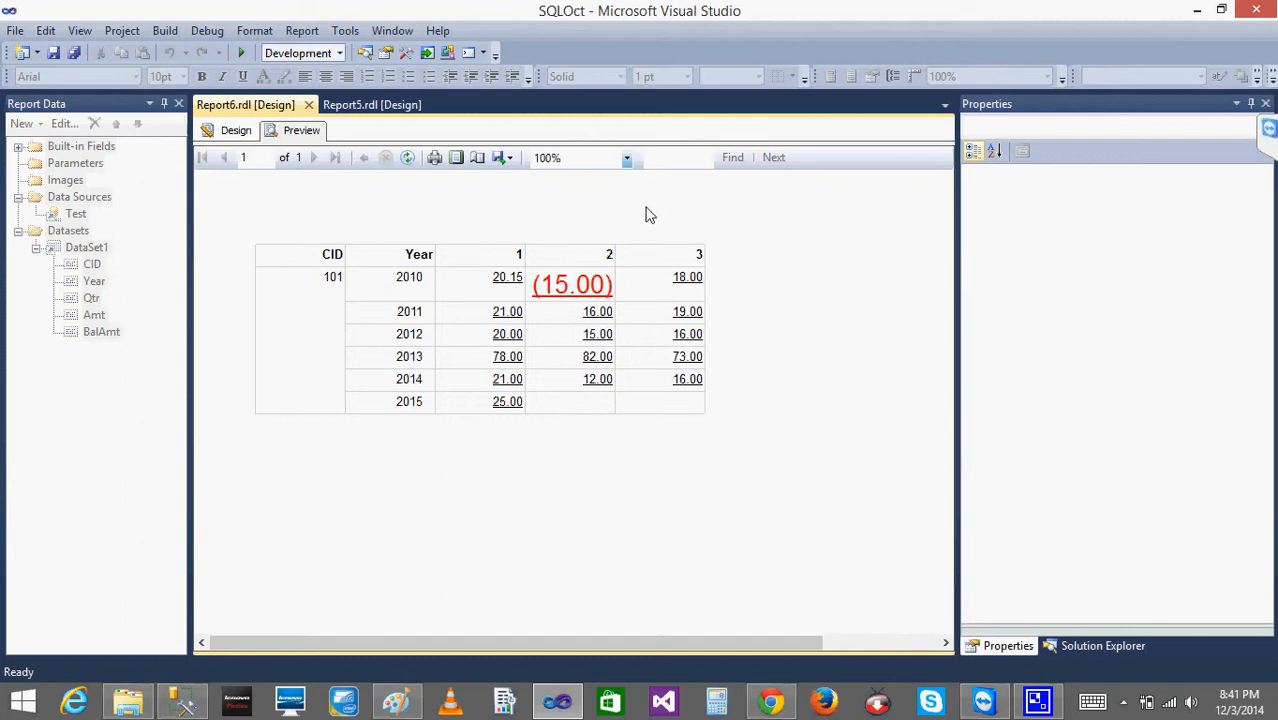
click(236, 141)
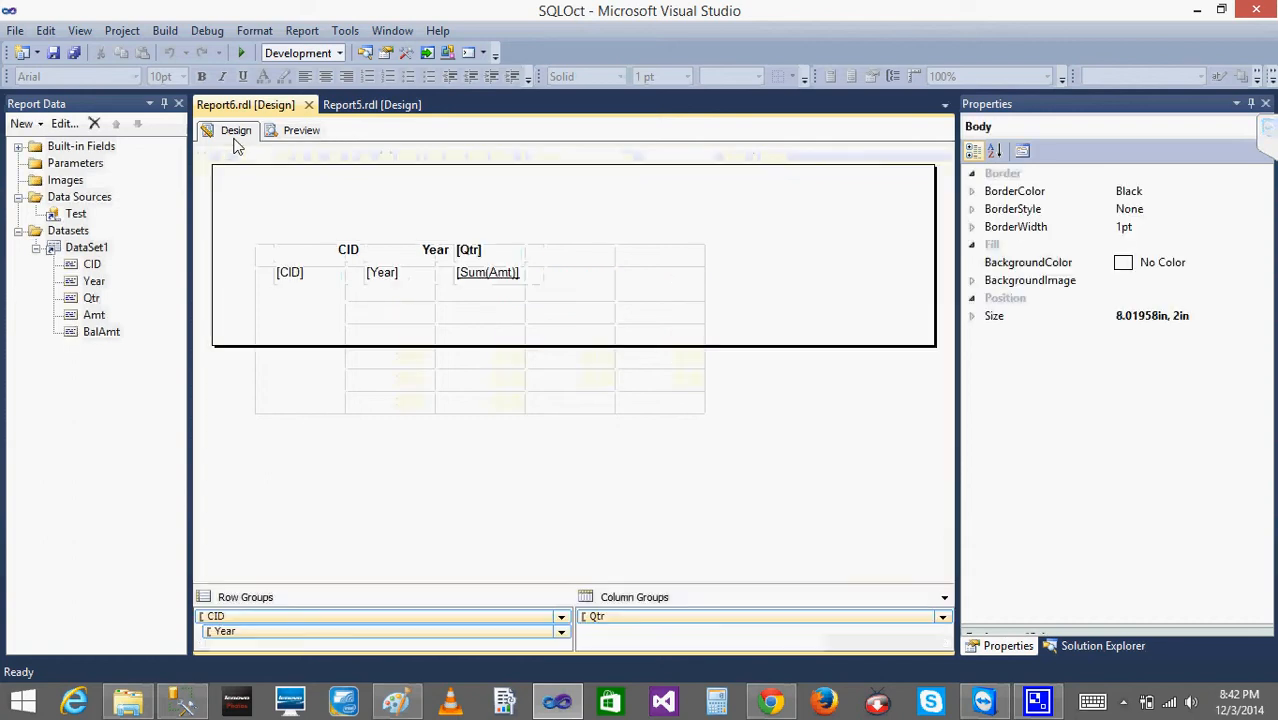
- Add a page header to Report6
right_click(437, 210)
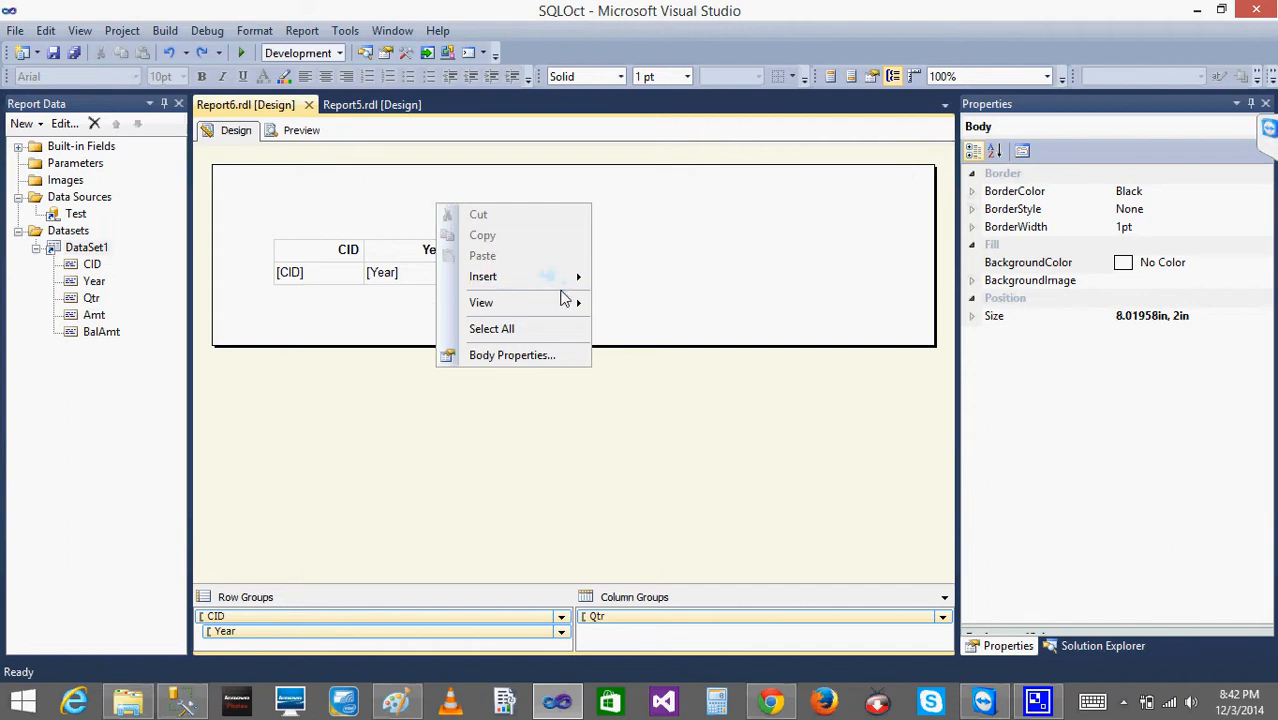
mouse_move(568, 277)
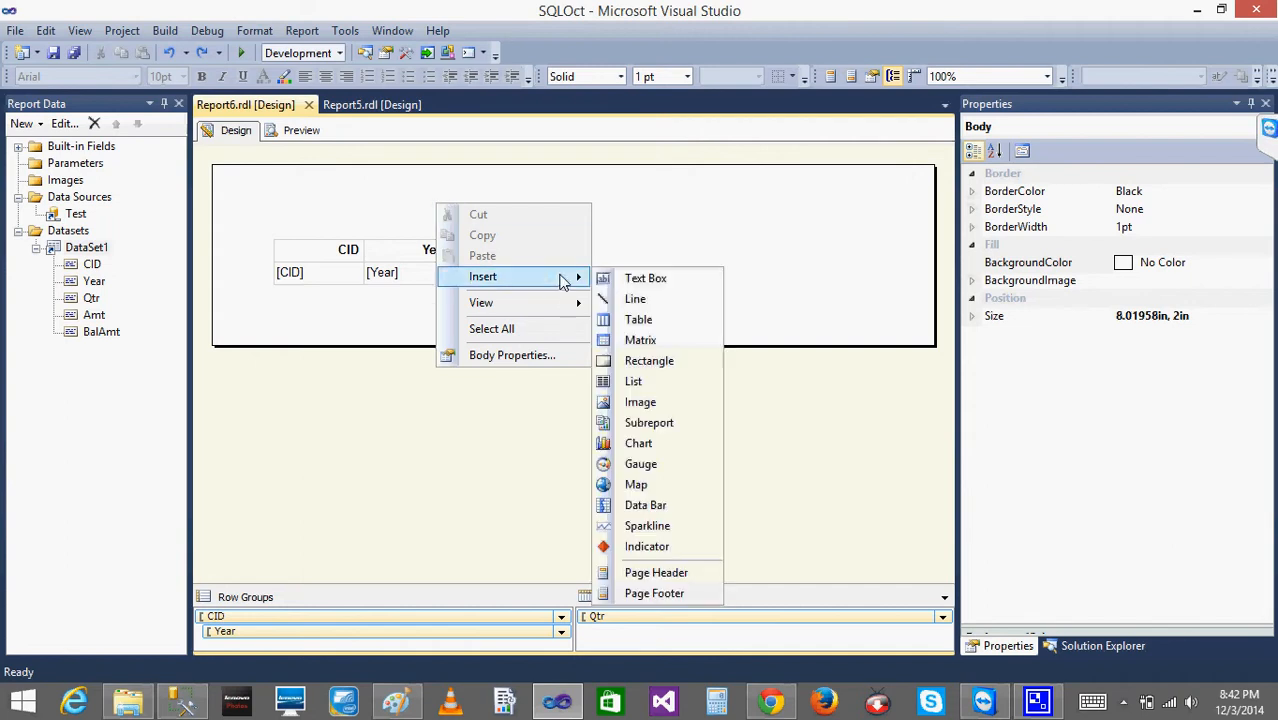
click(679, 581)
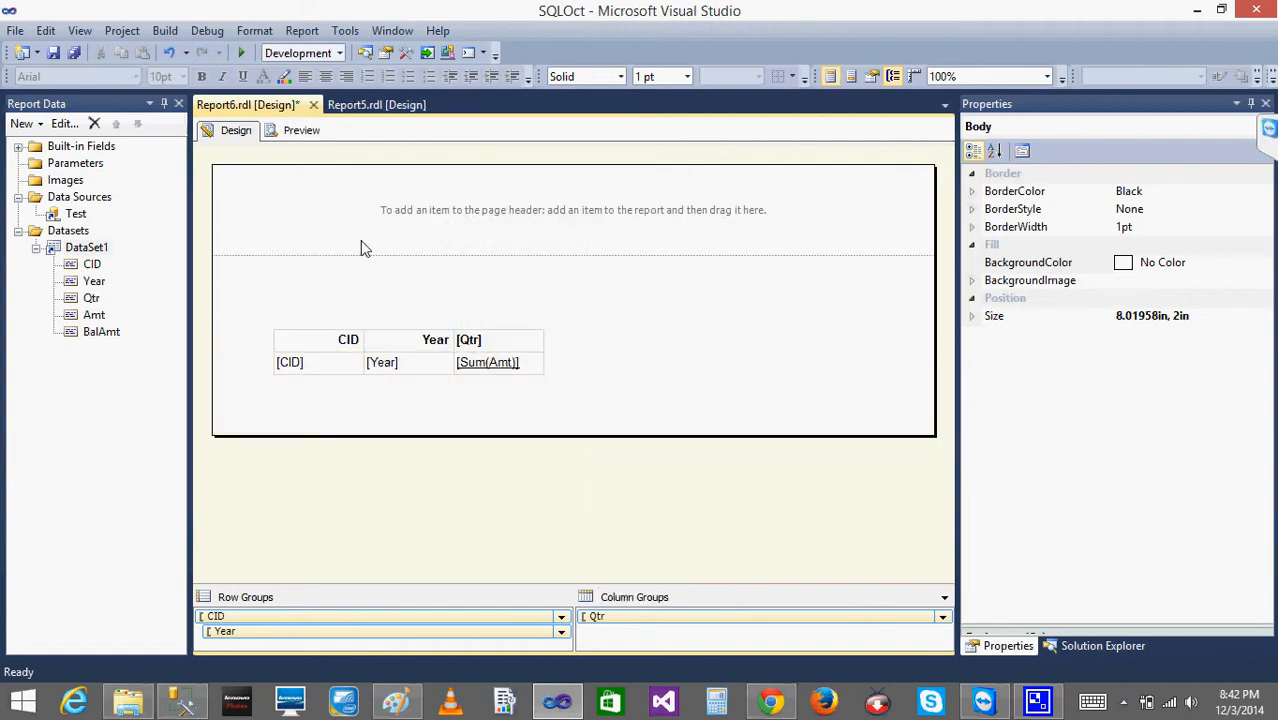
- Examine which report items can be inserted into the page header compared with the report body, without inserting any
click(603, 244)
right_click(603, 244)
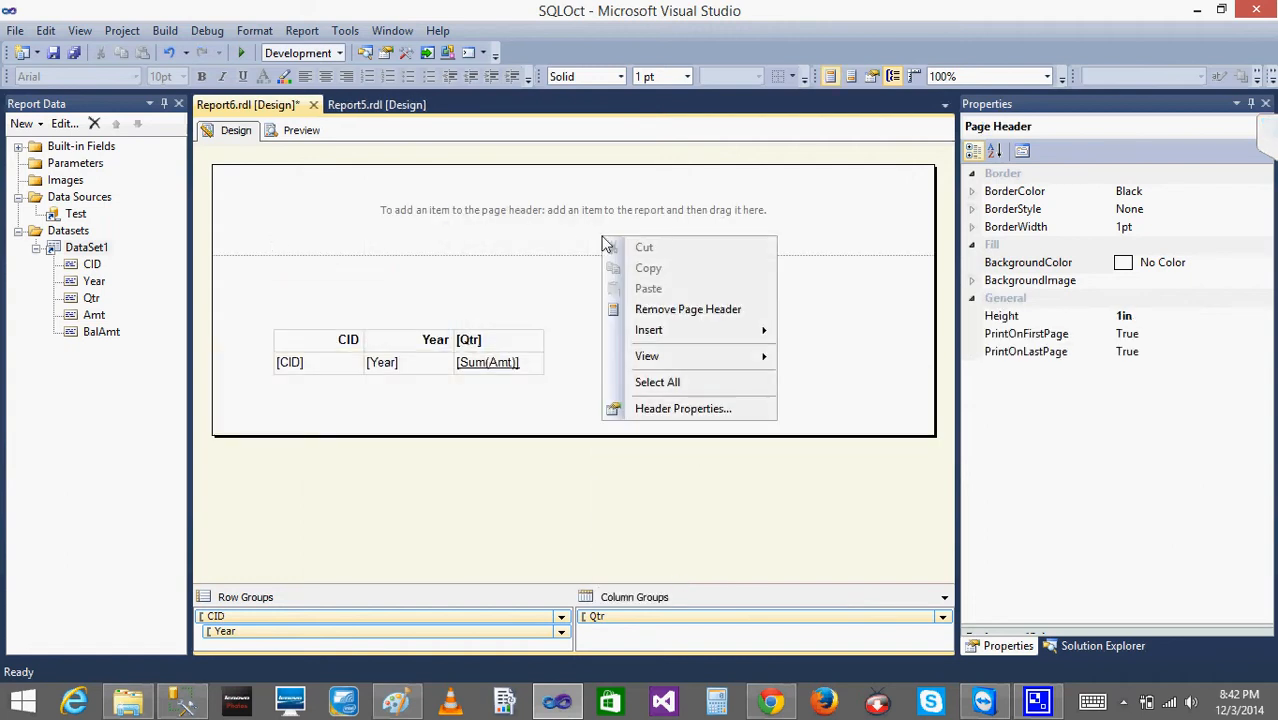
click(586, 309)
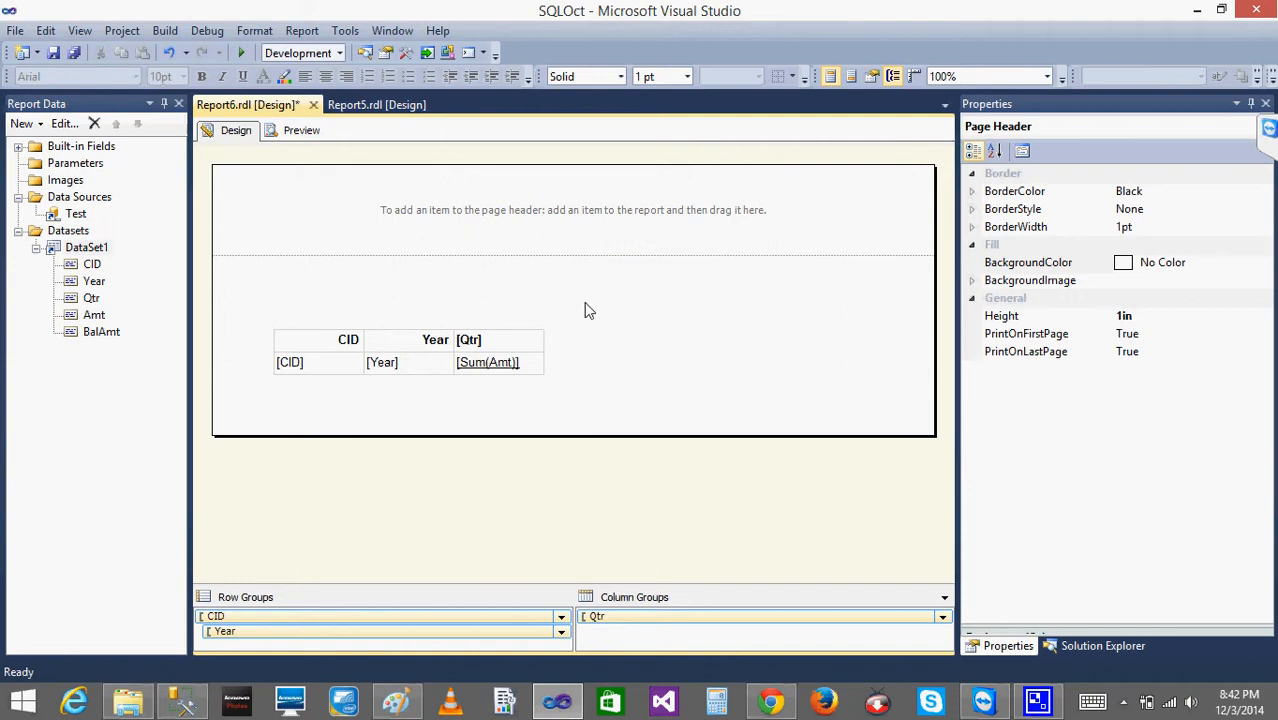
right_click(590, 220)
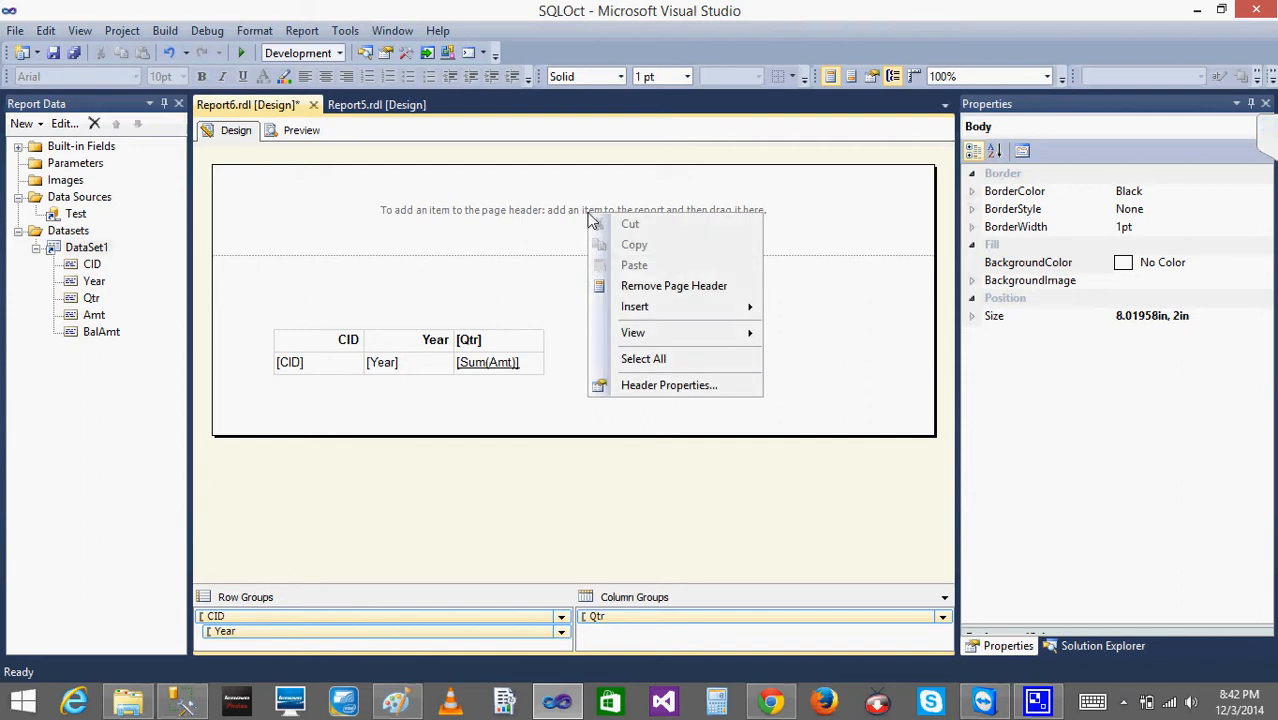
click(476, 214)
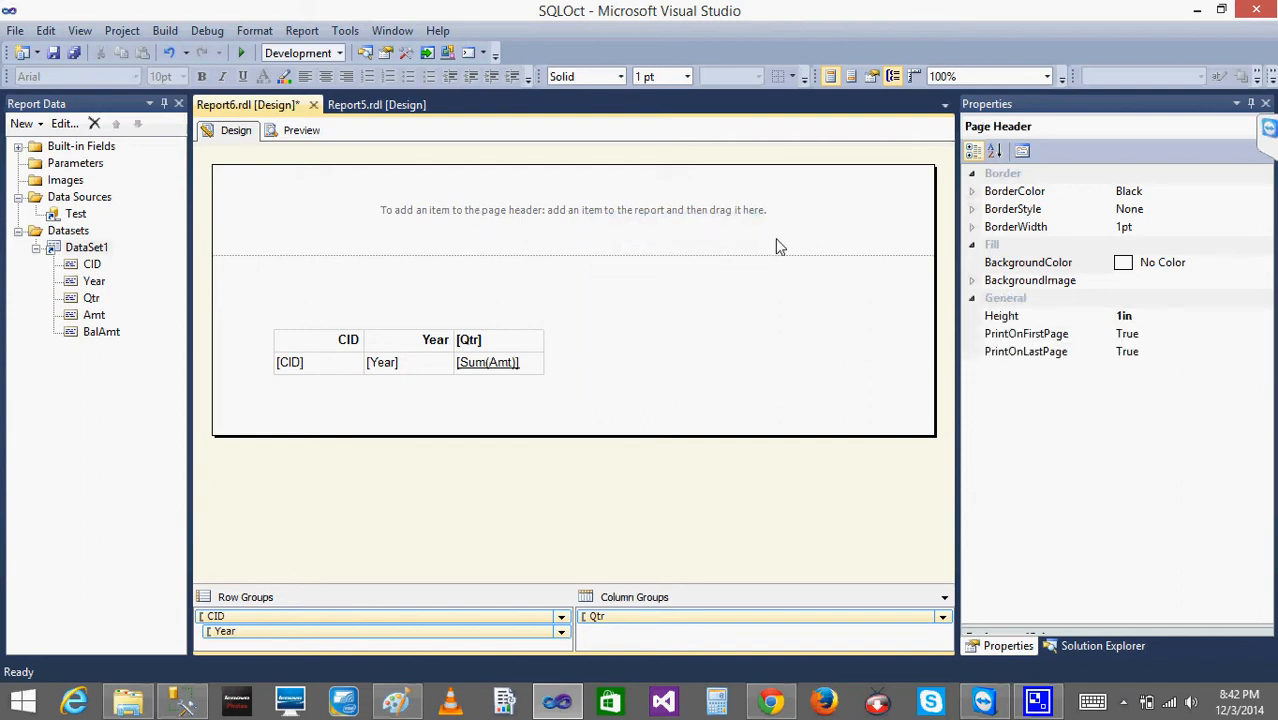
right_click(726, 213)
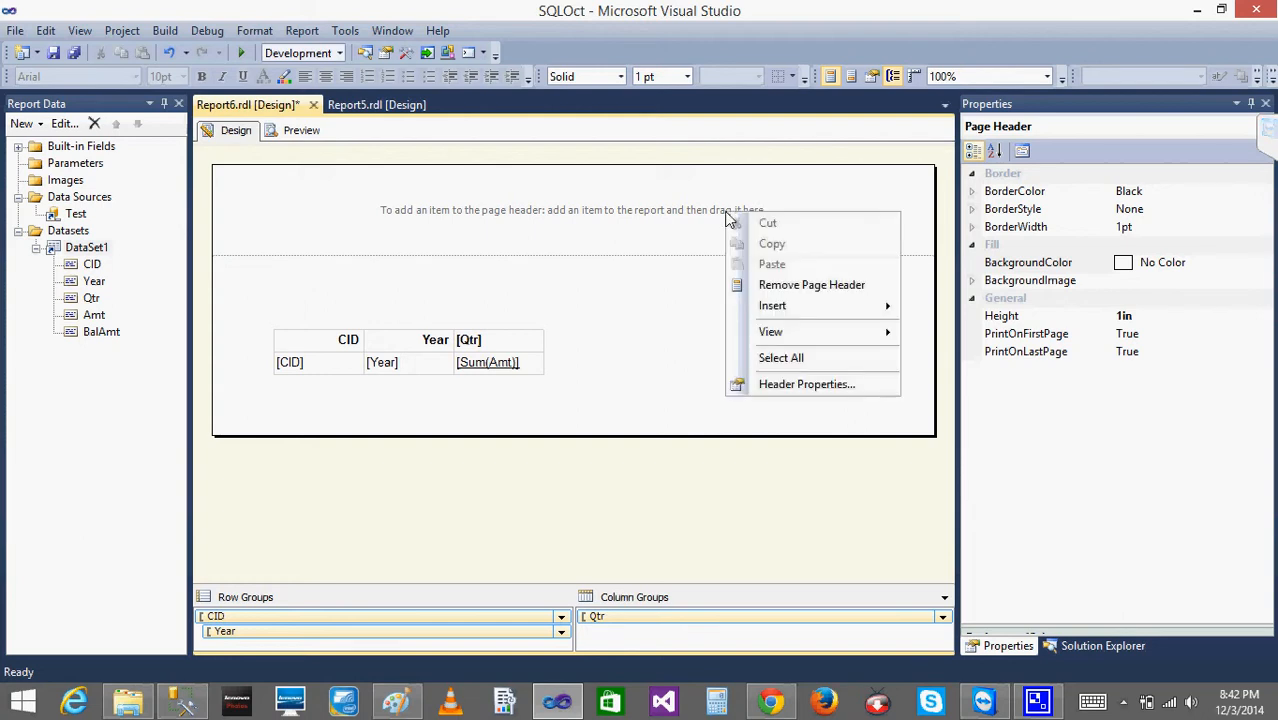
mouse_move(843, 311)
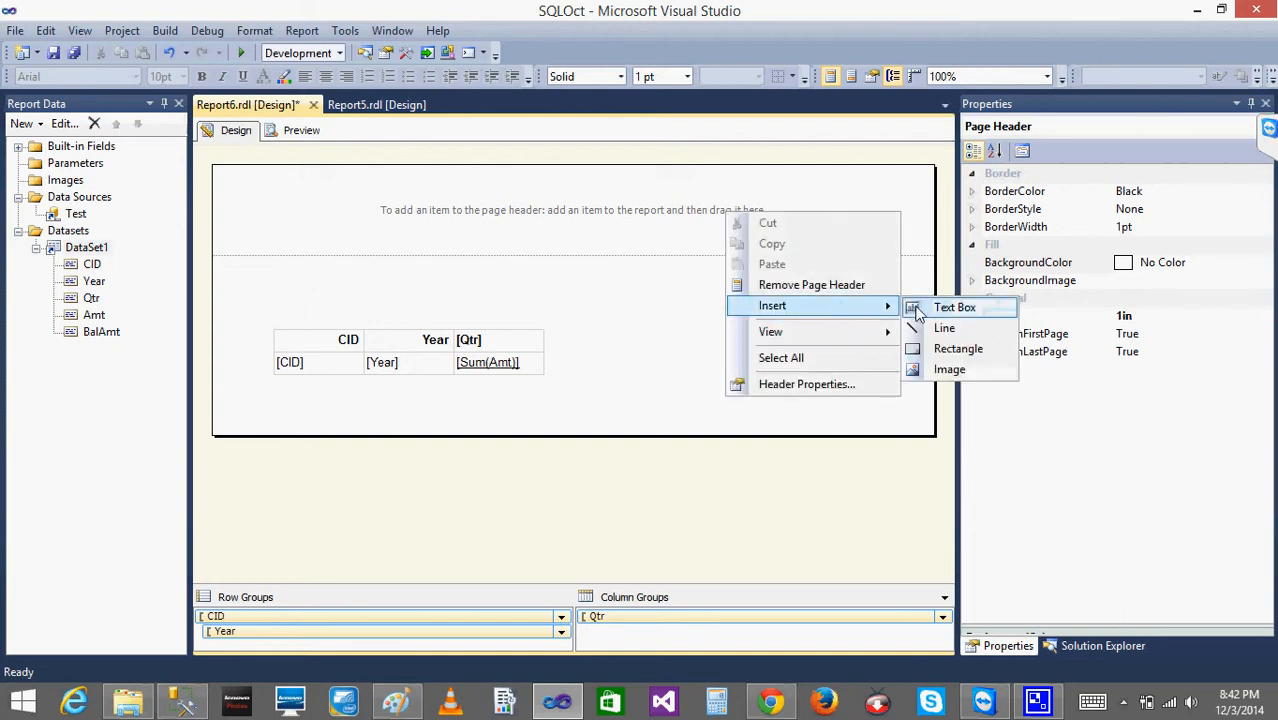
click(588, 274)
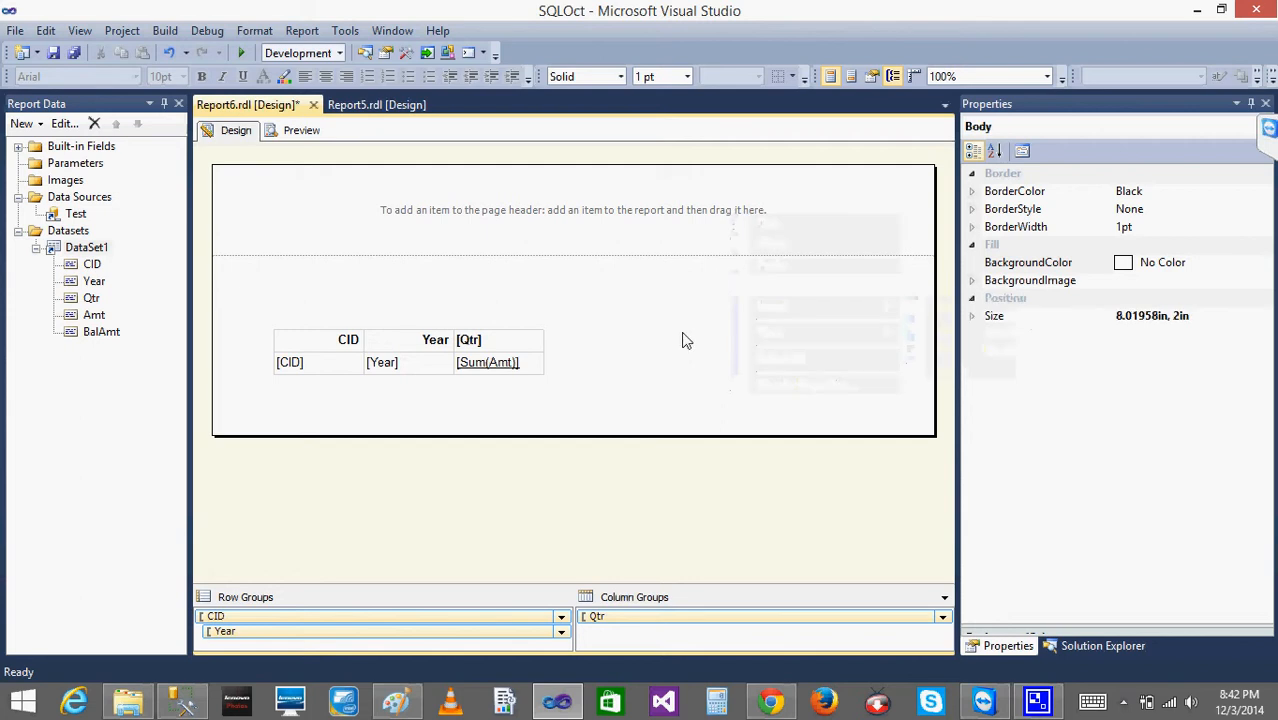
right_click(684, 340)
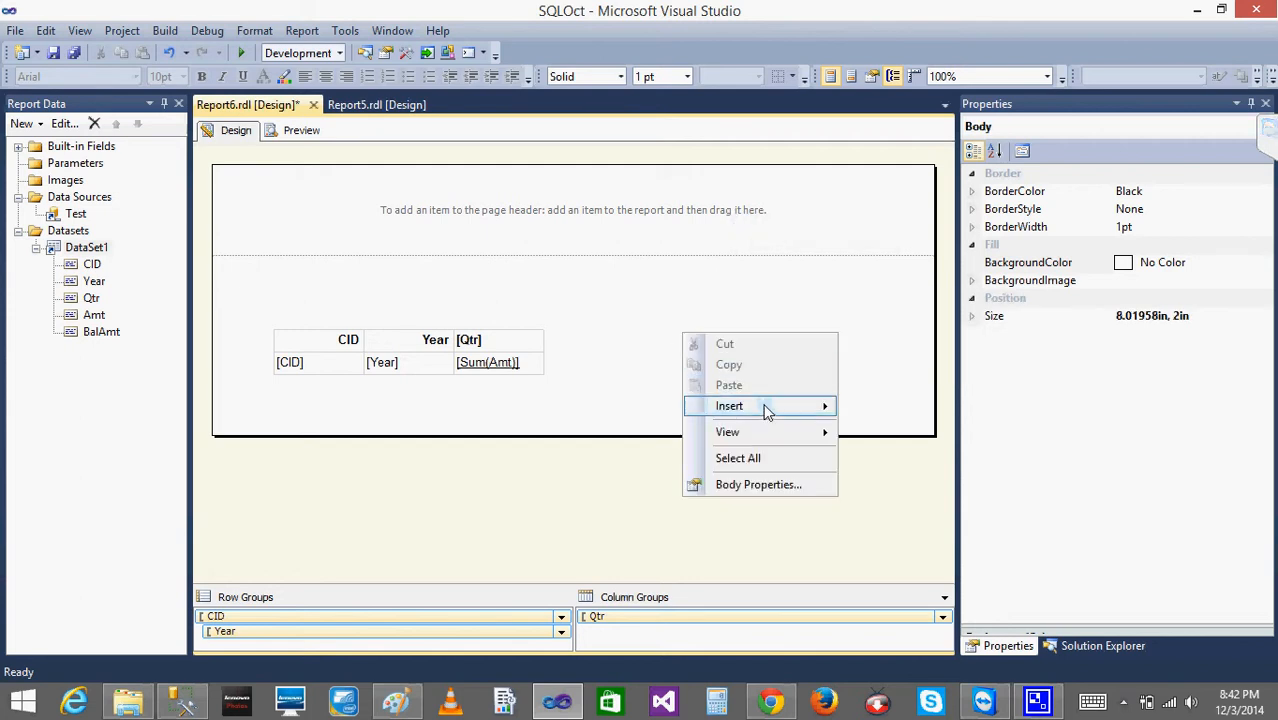
mouse_move(766, 407)
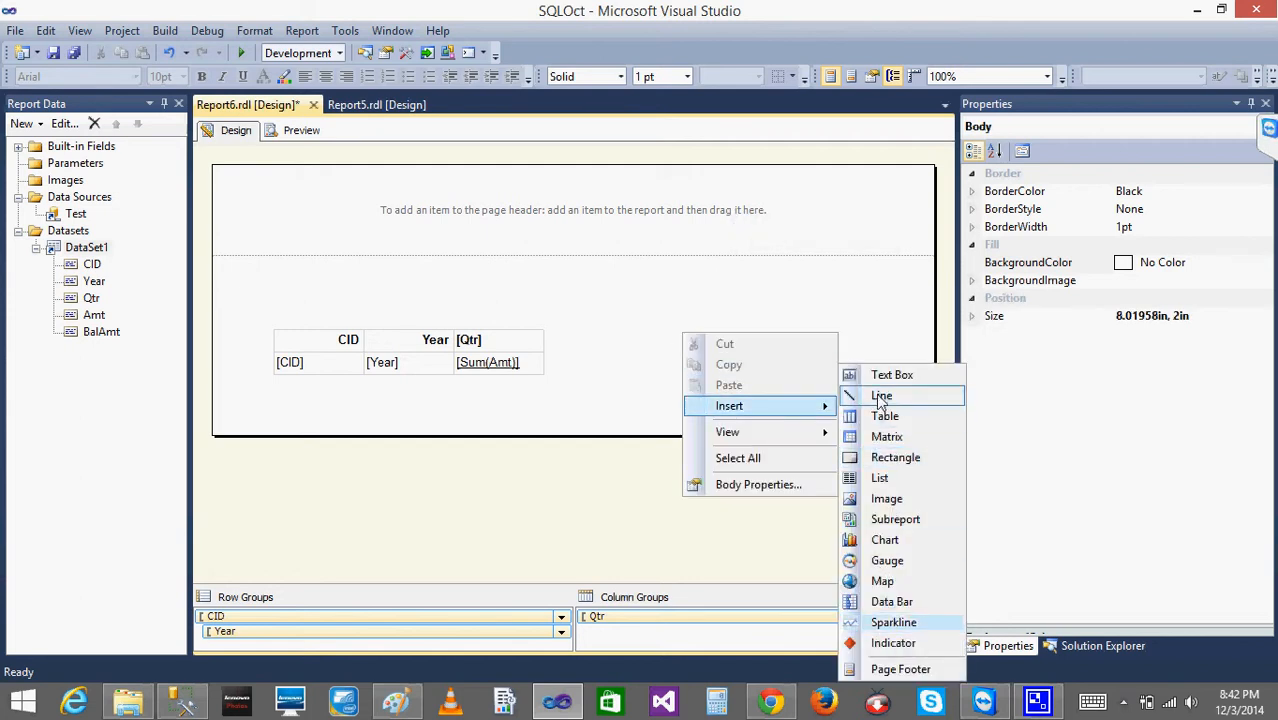
click(863, 308)
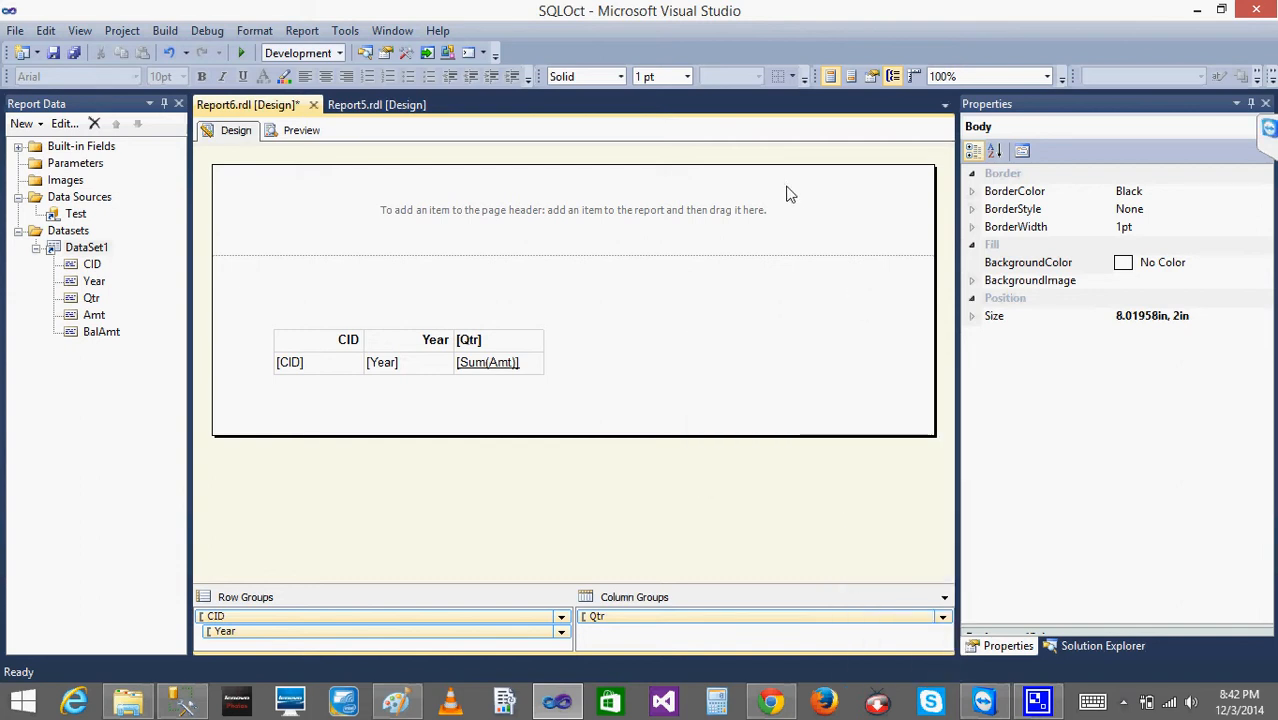
- Insert a text box near the right end of the page header
right_click(787, 194)
mouse_move(844, 278)
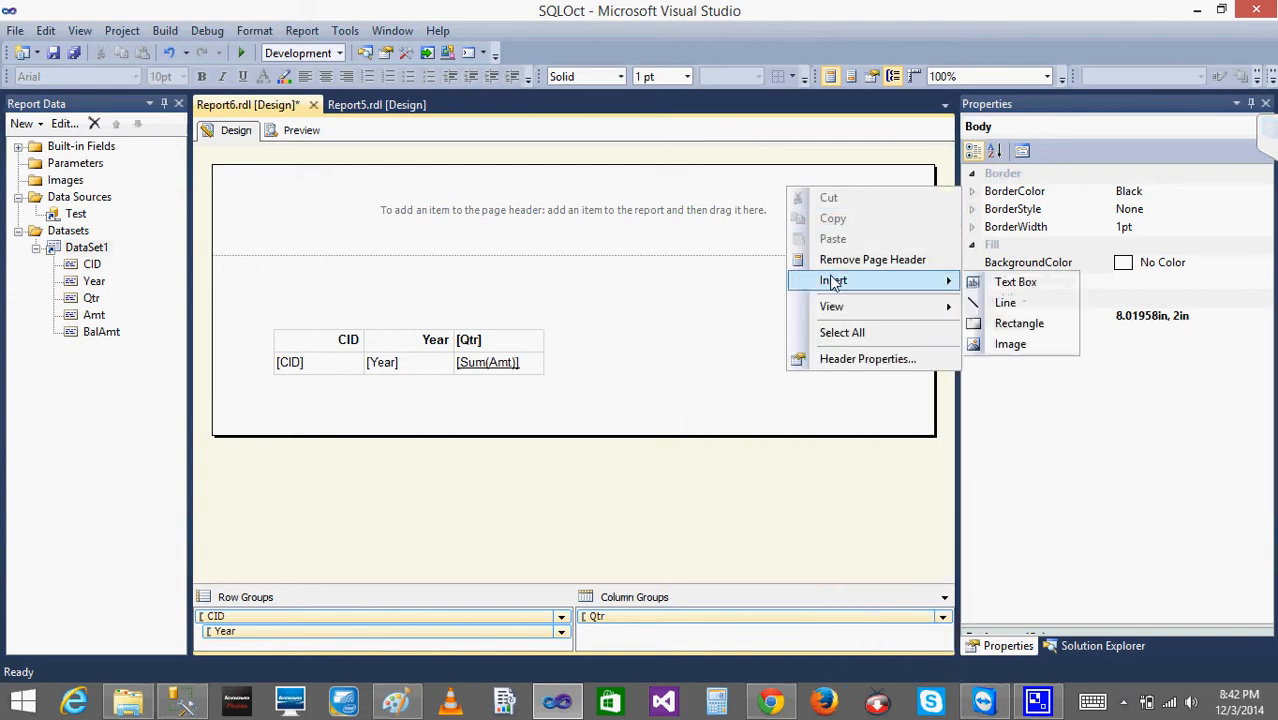
click(1016, 285)
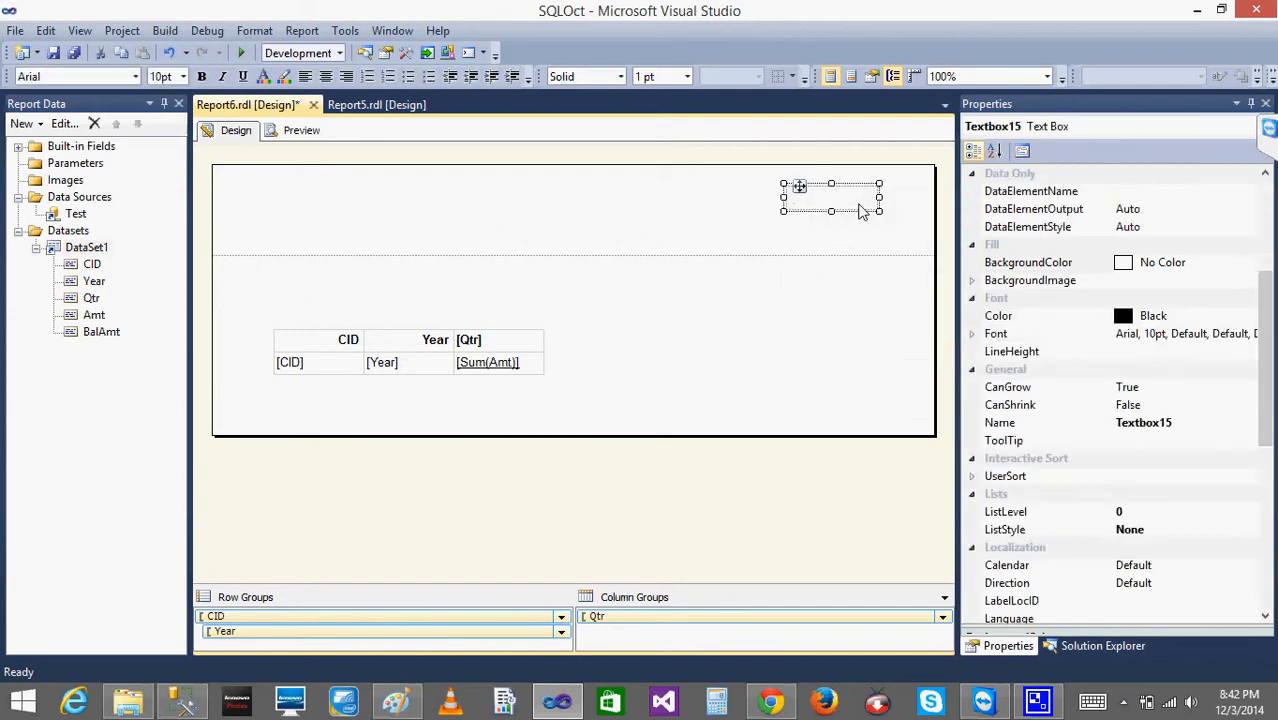
- Set the value of the page header's text box to the built-in field expression =Globals!ExecutionTime
right_click(834, 205)
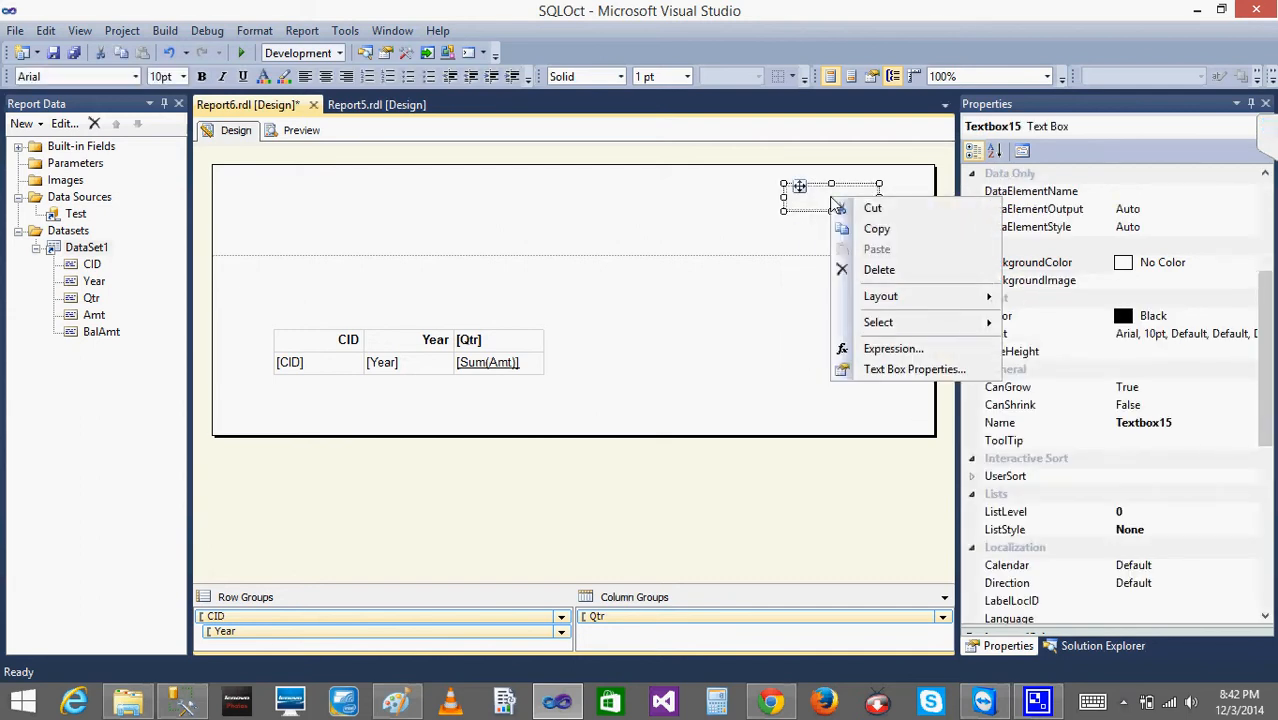
click(915, 369)
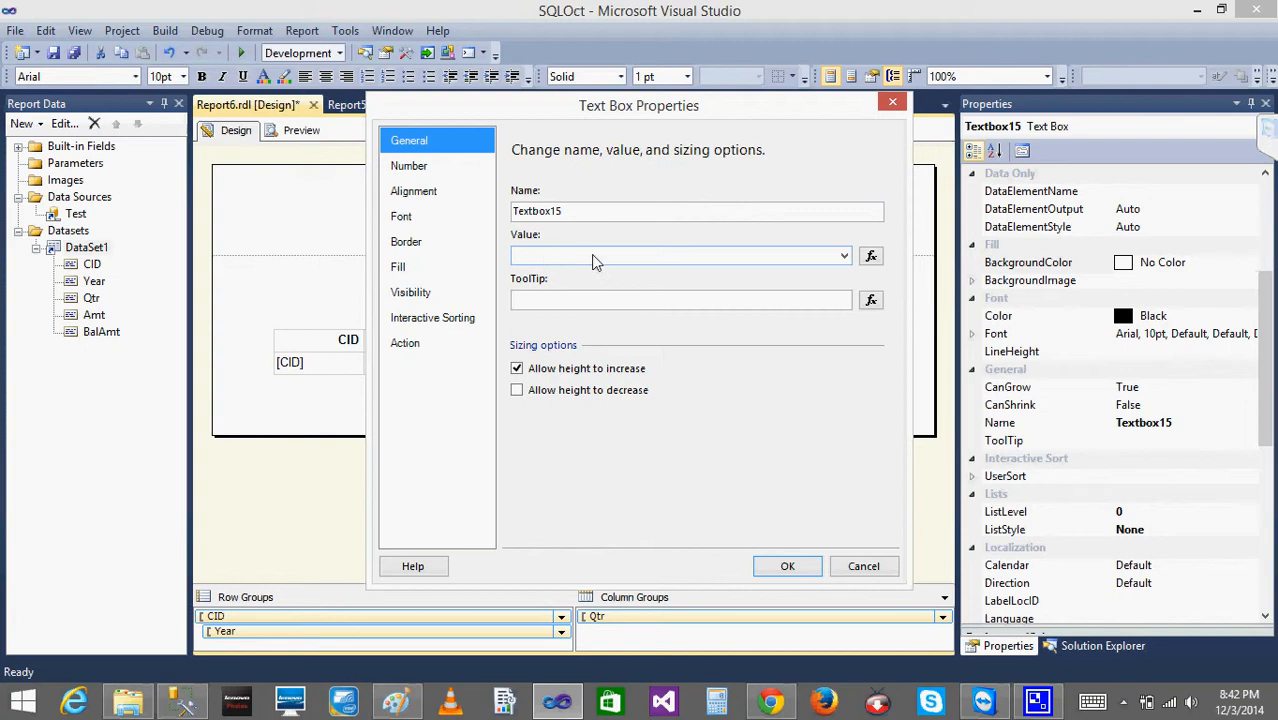
click(871, 257)
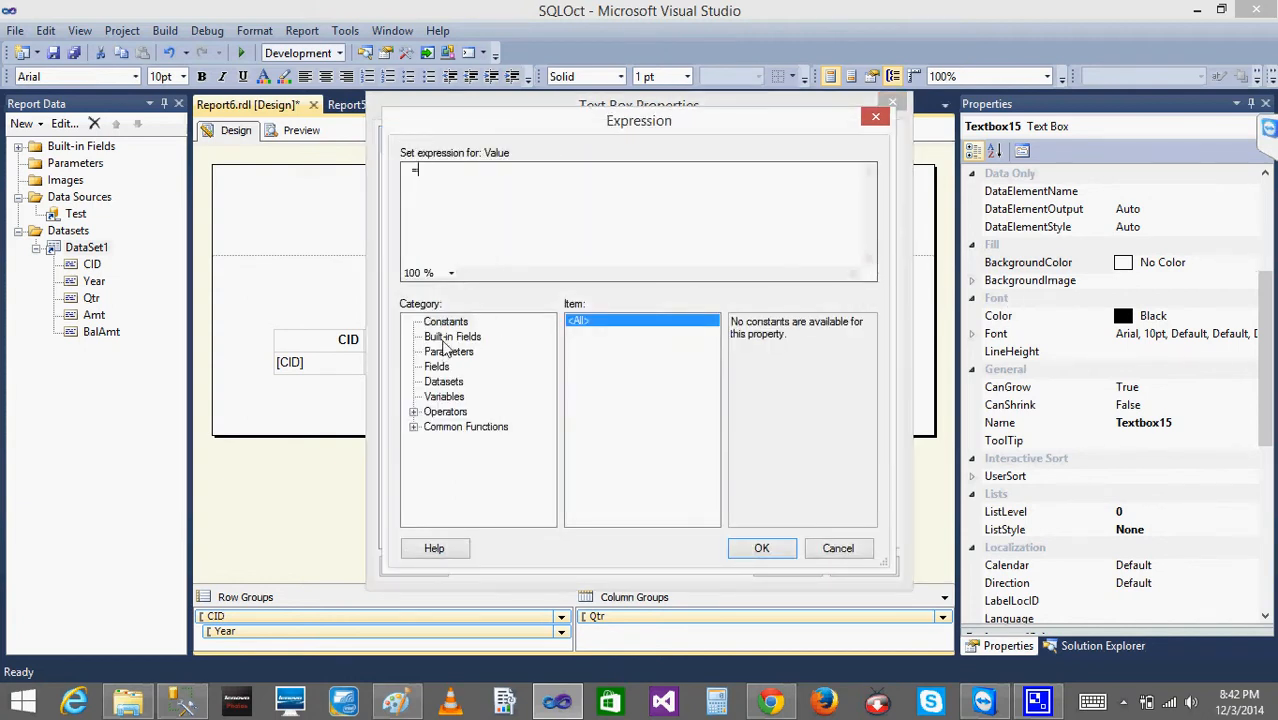
click(445, 338)
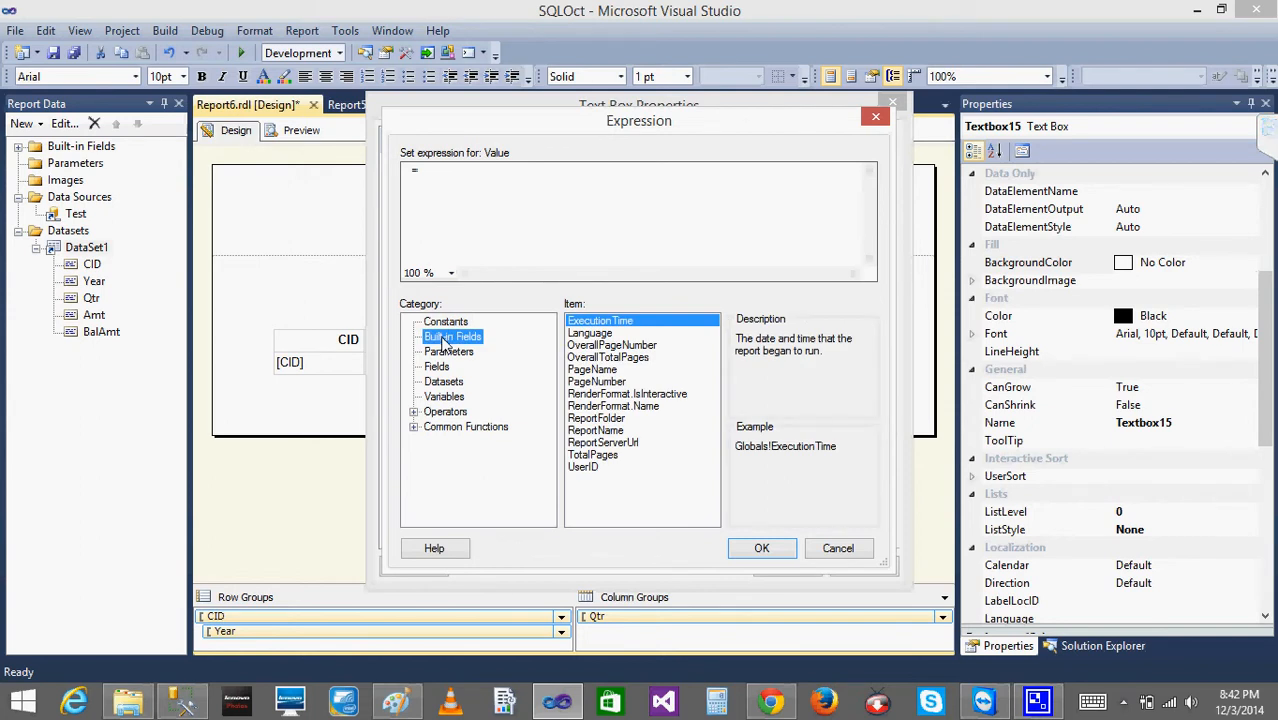
double_click(604, 322)
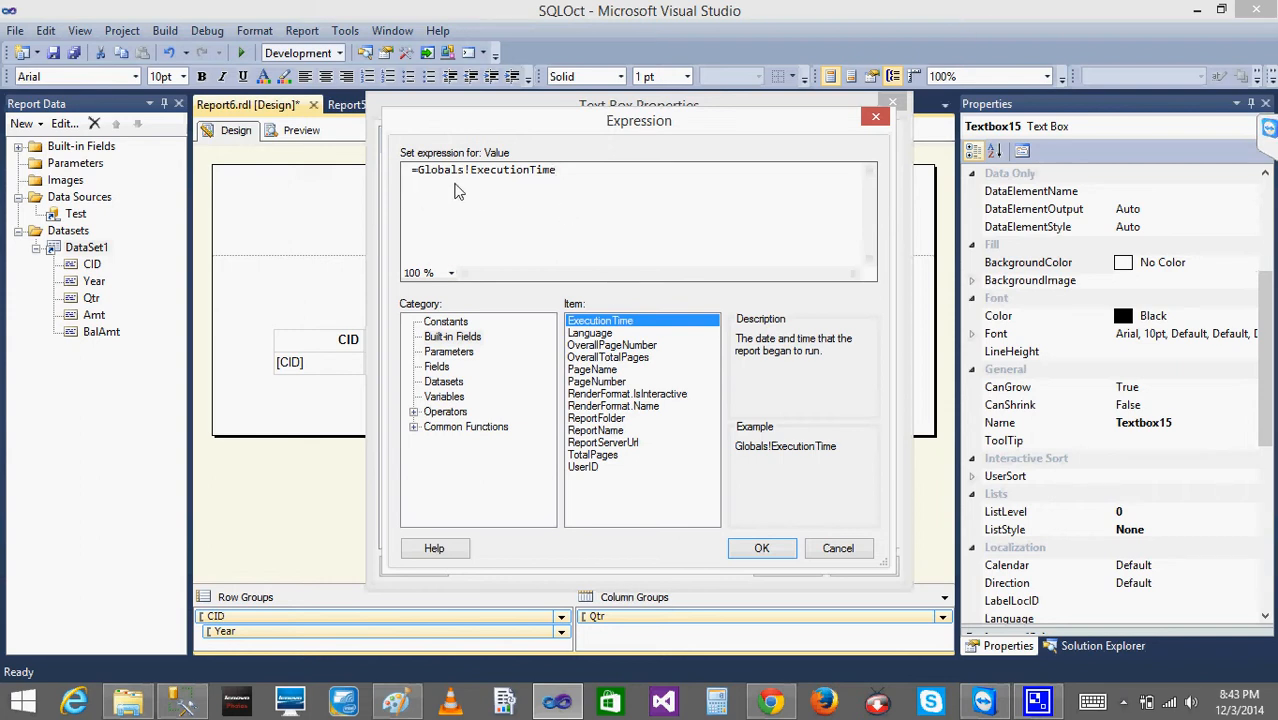
click(779, 552)
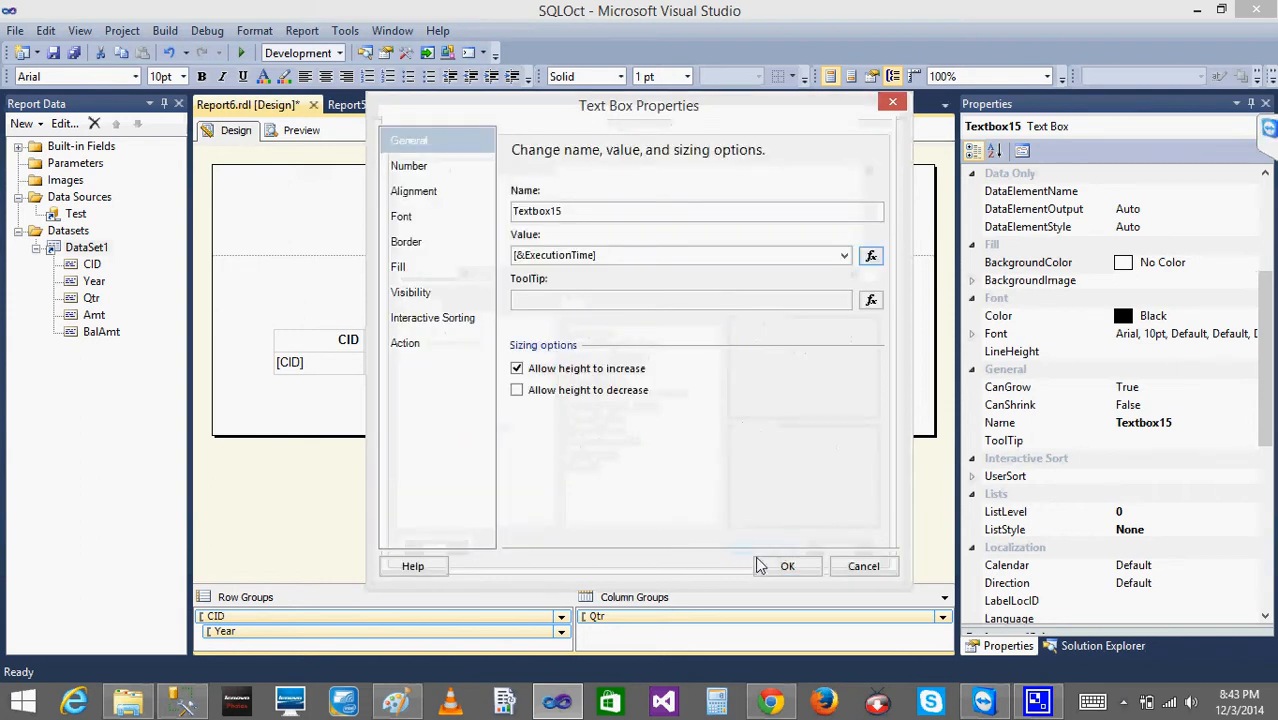
click(787, 567)
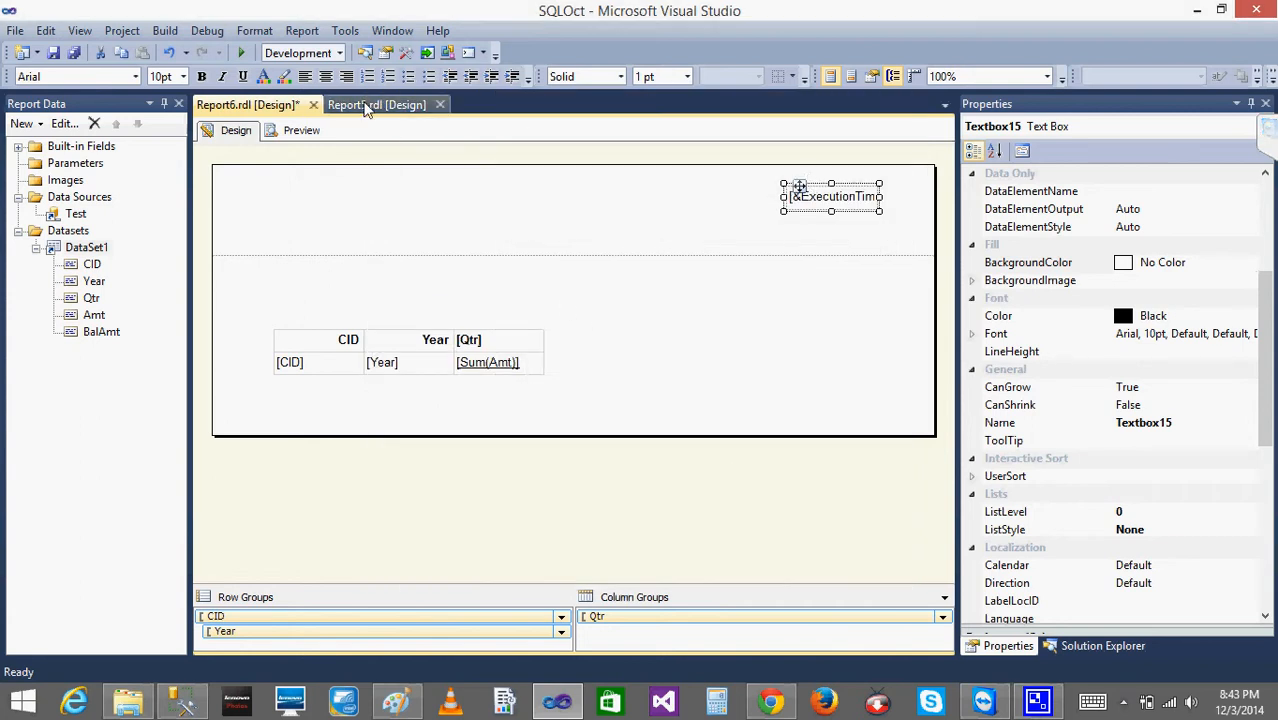
- Preview Report6 with the execution time in its page header and auto-hide the error list
click(303, 131)
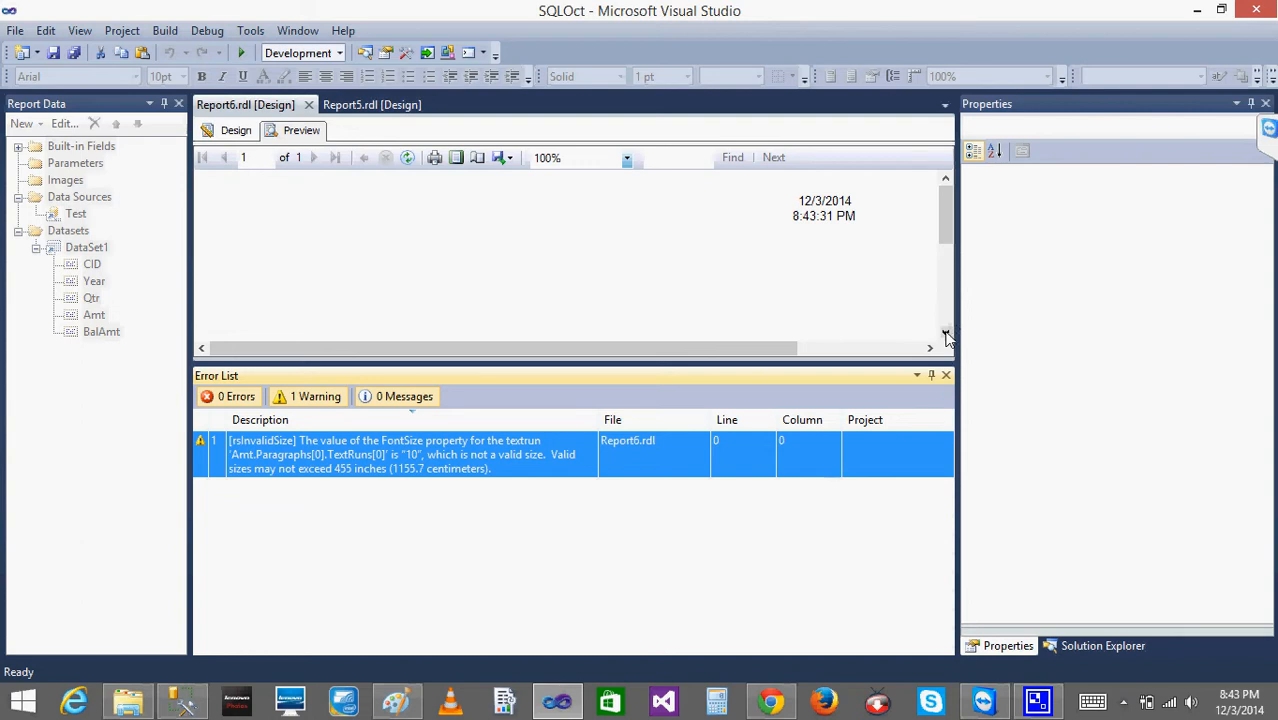
click(946, 334)
click(946, 334)
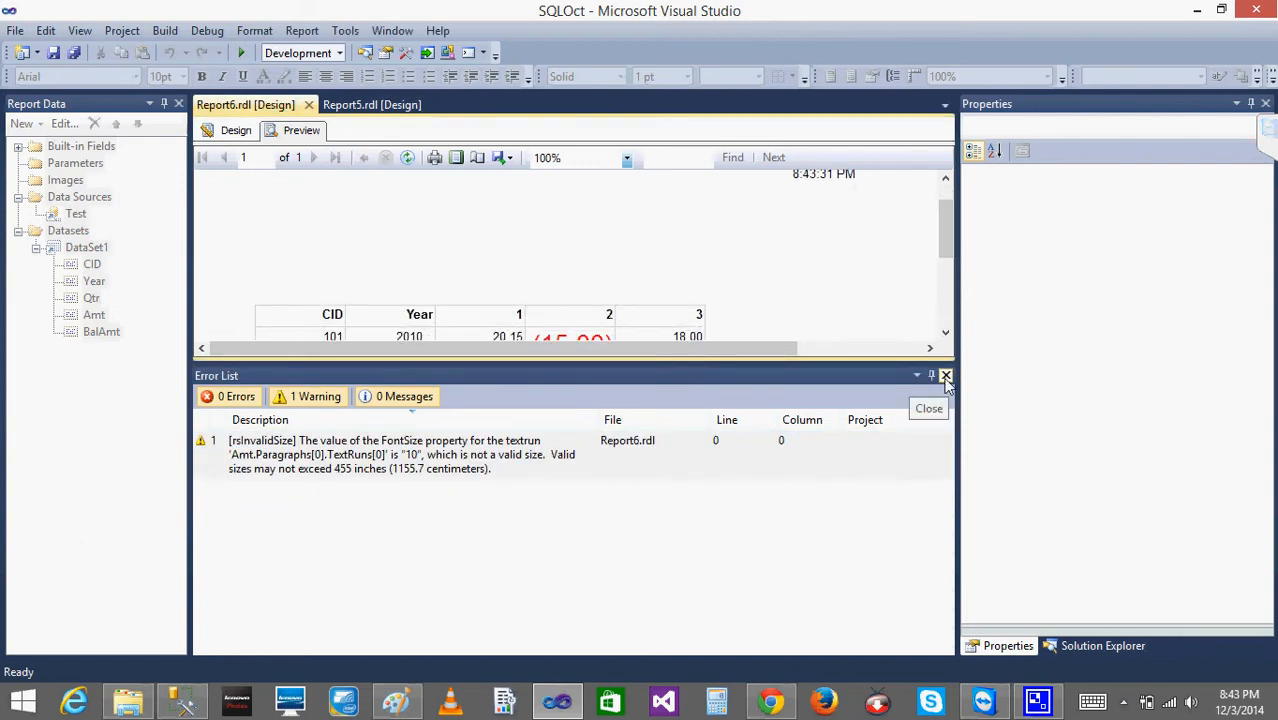
click(932, 376)
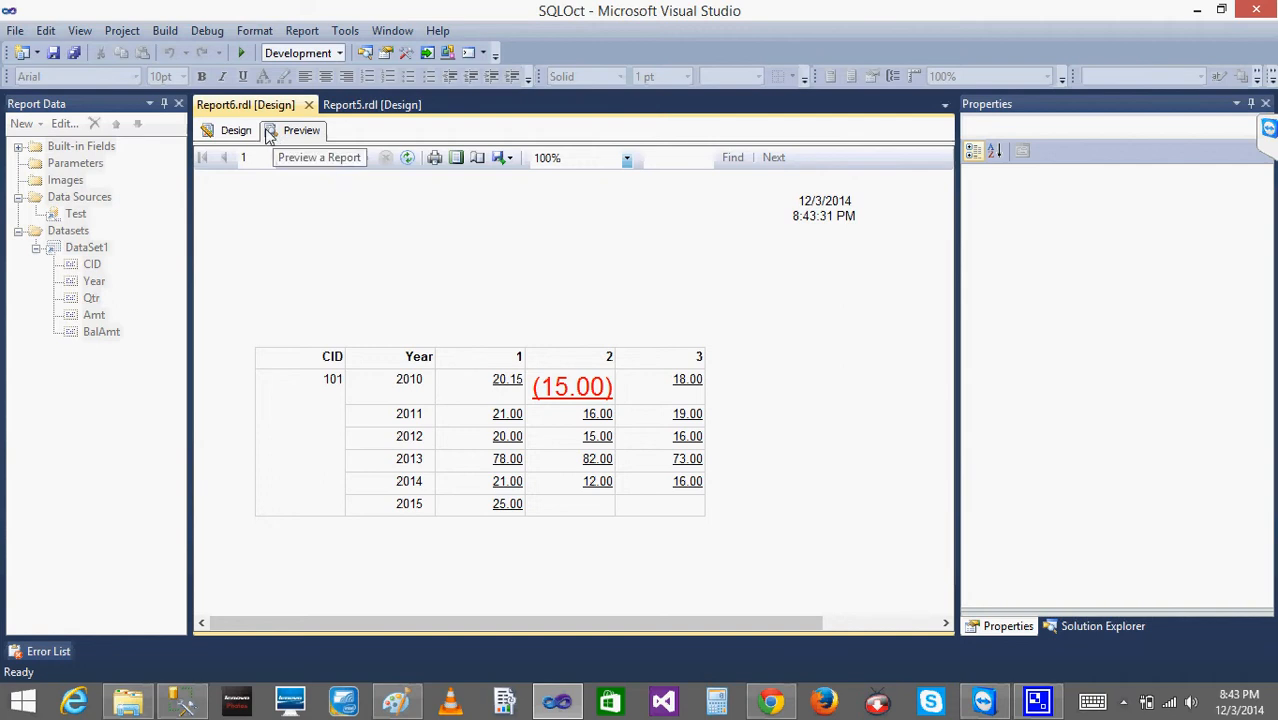
- Widen the header's execution time text box leftward to about twice its width, preview the report, and hide the error list
click(230, 131)
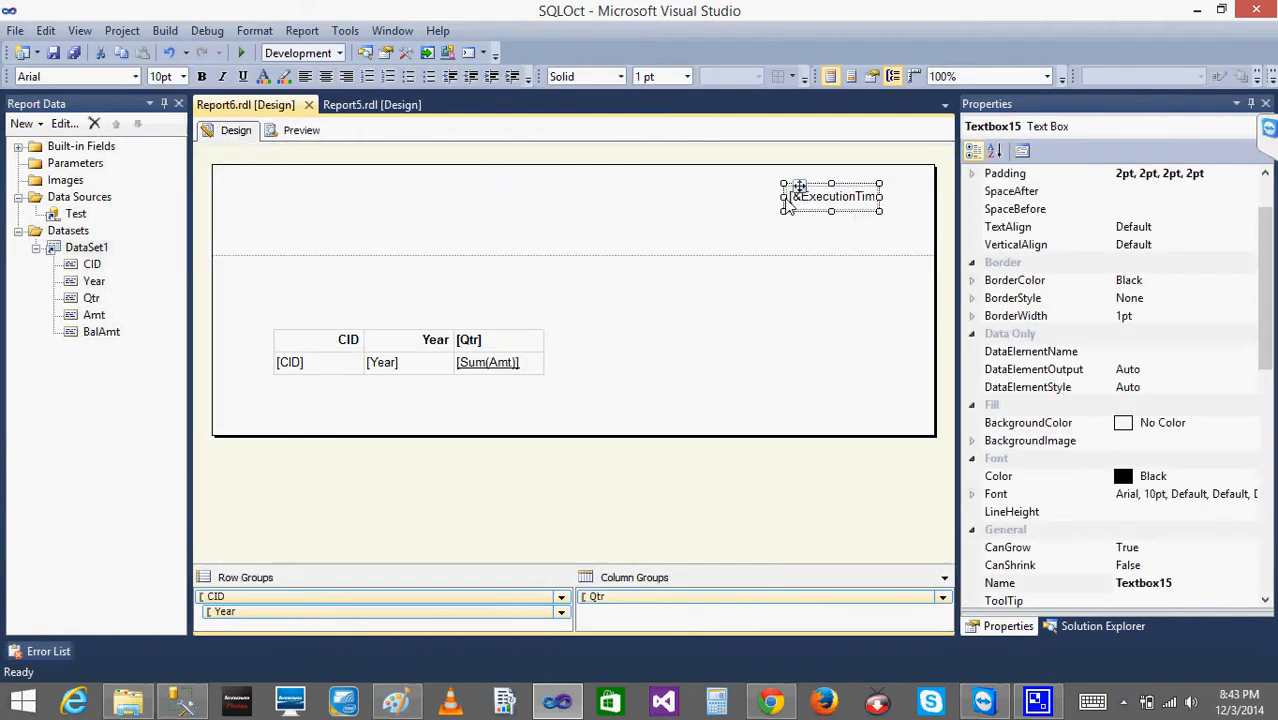
drag(786, 206, 690, 208)
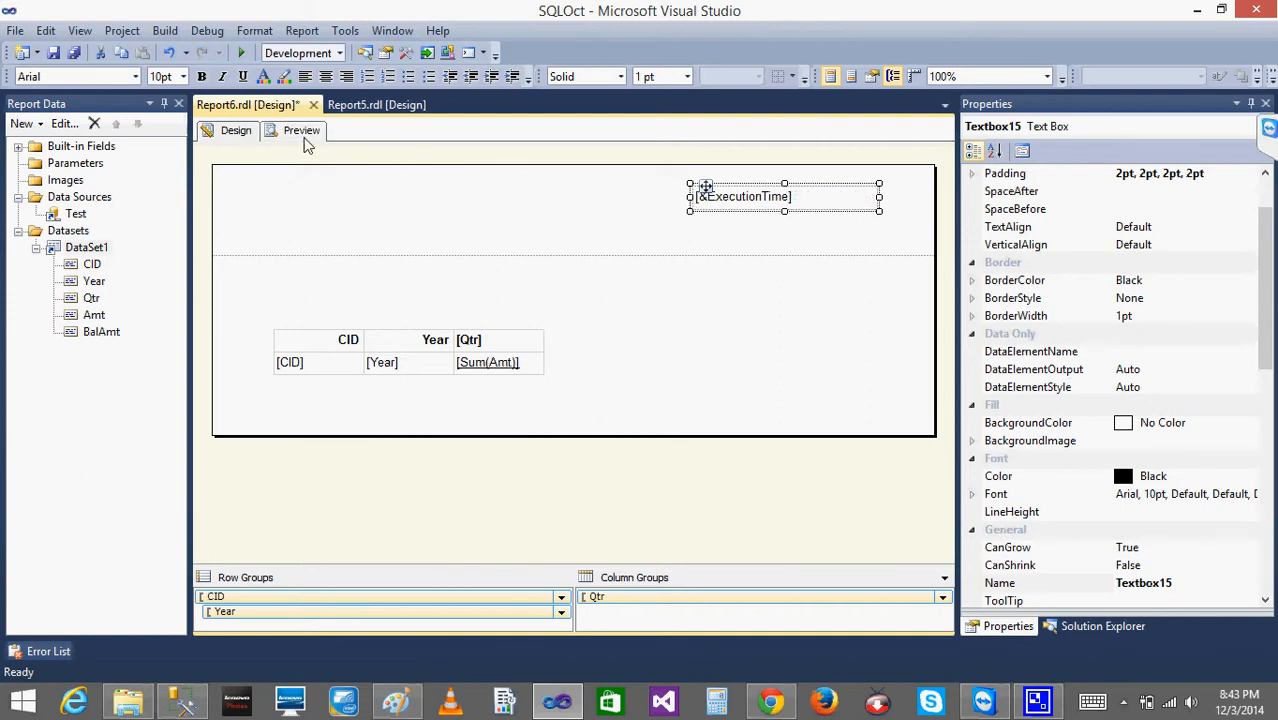
click(304, 137)
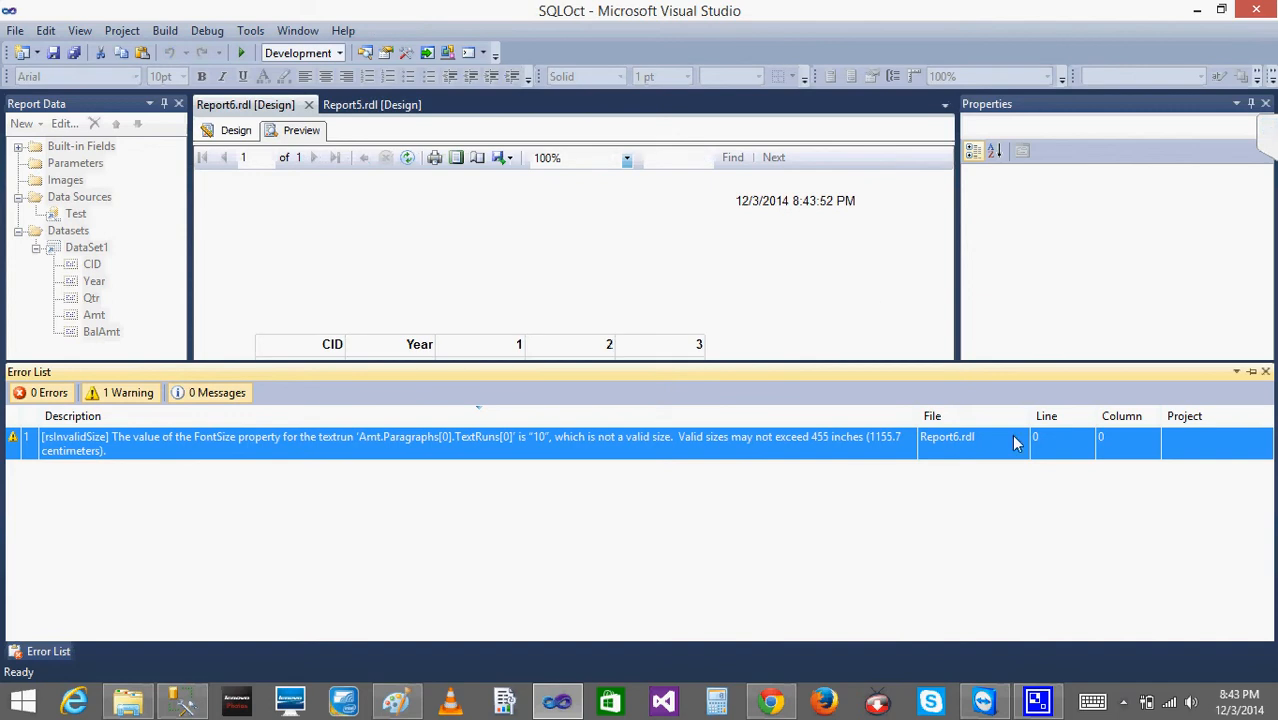
click(1256, 375)
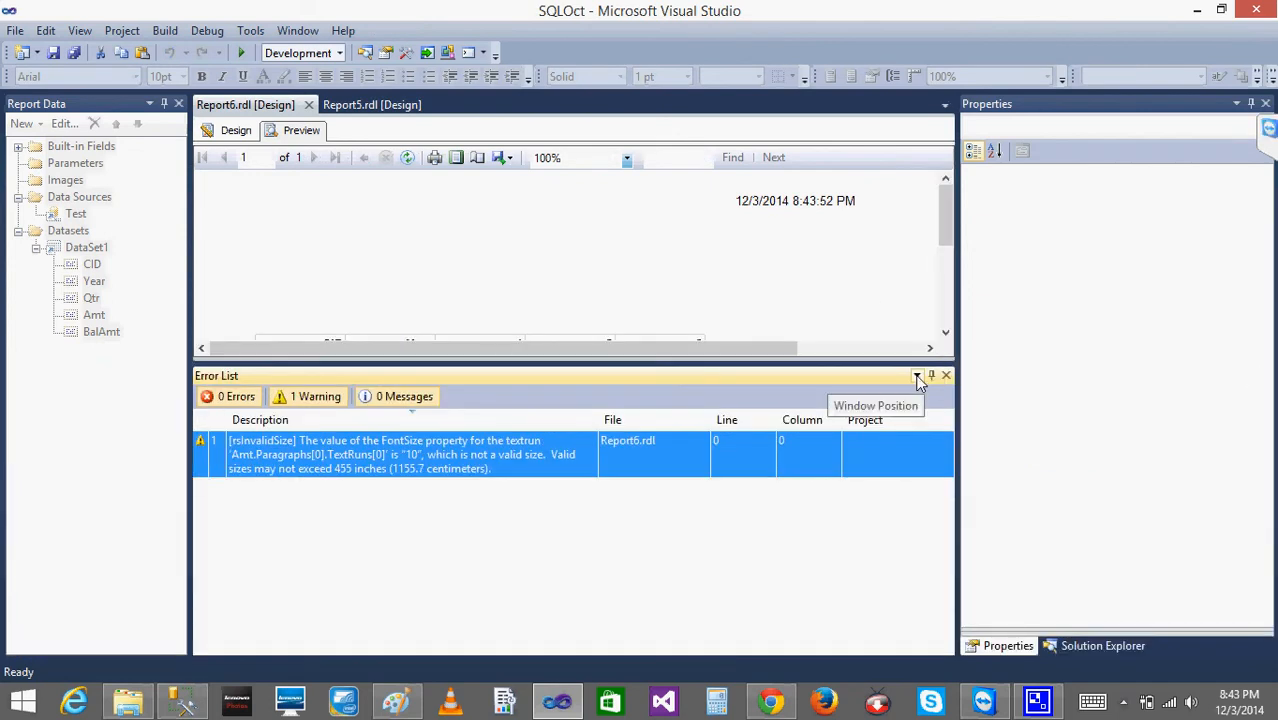
click(917, 378)
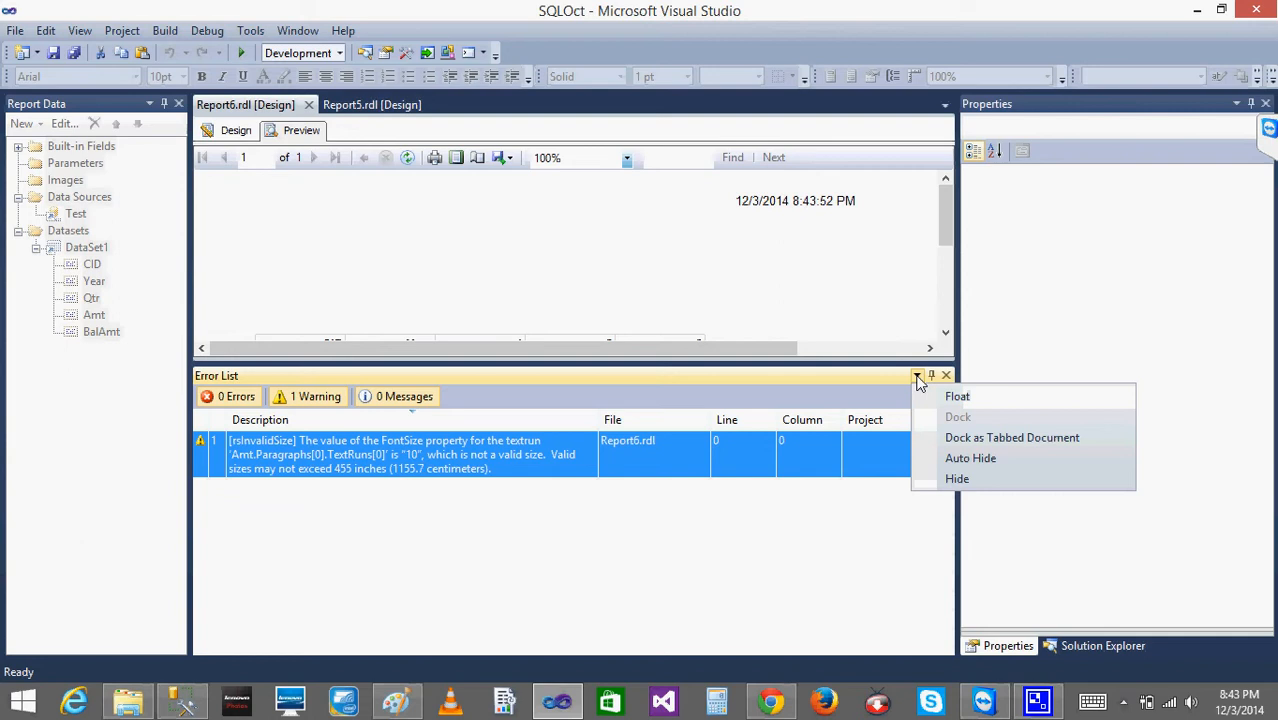
click(968, 478)
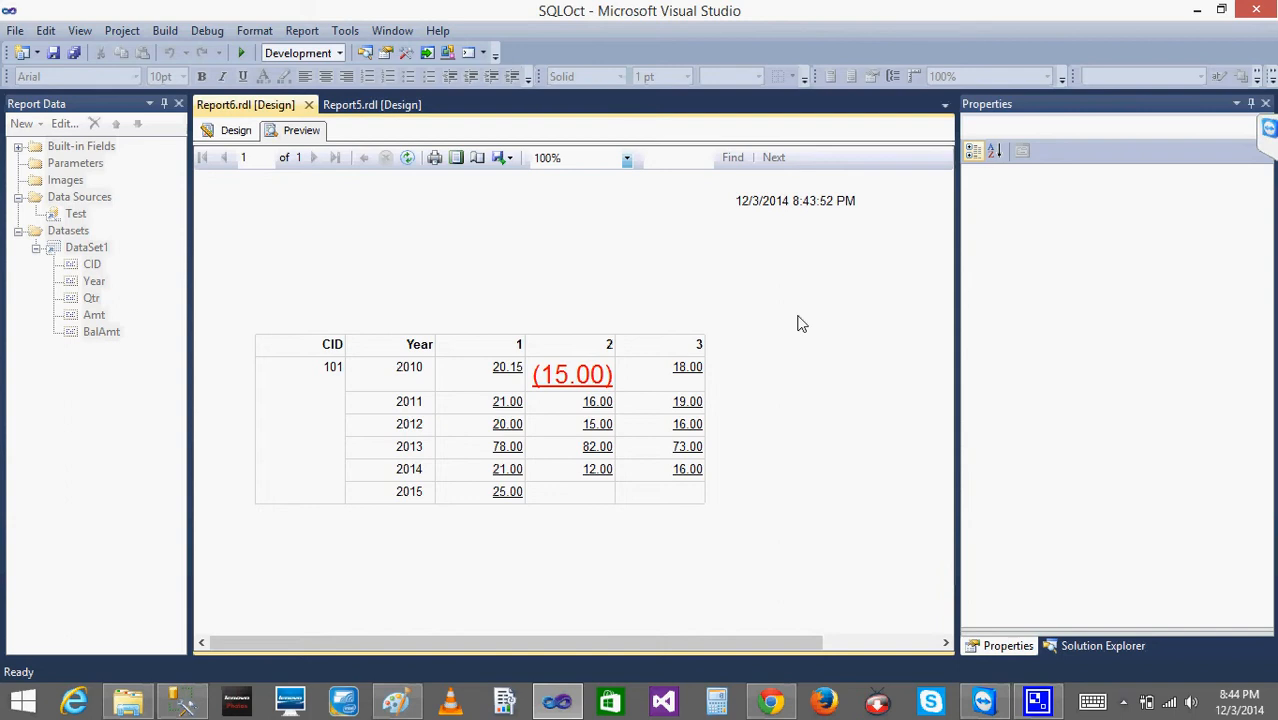
- Move the execution time text box from the page header into the report body, above and to the right of the matrix
click(236, 130)
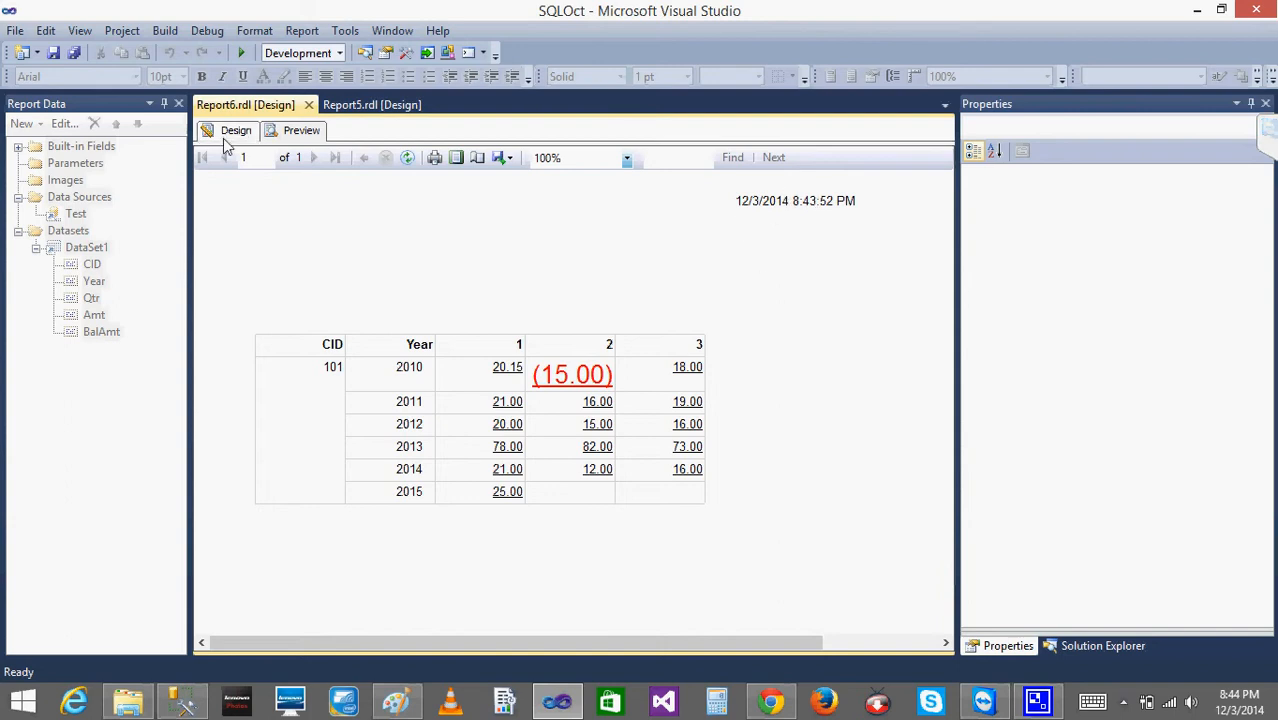
click(709, 277)
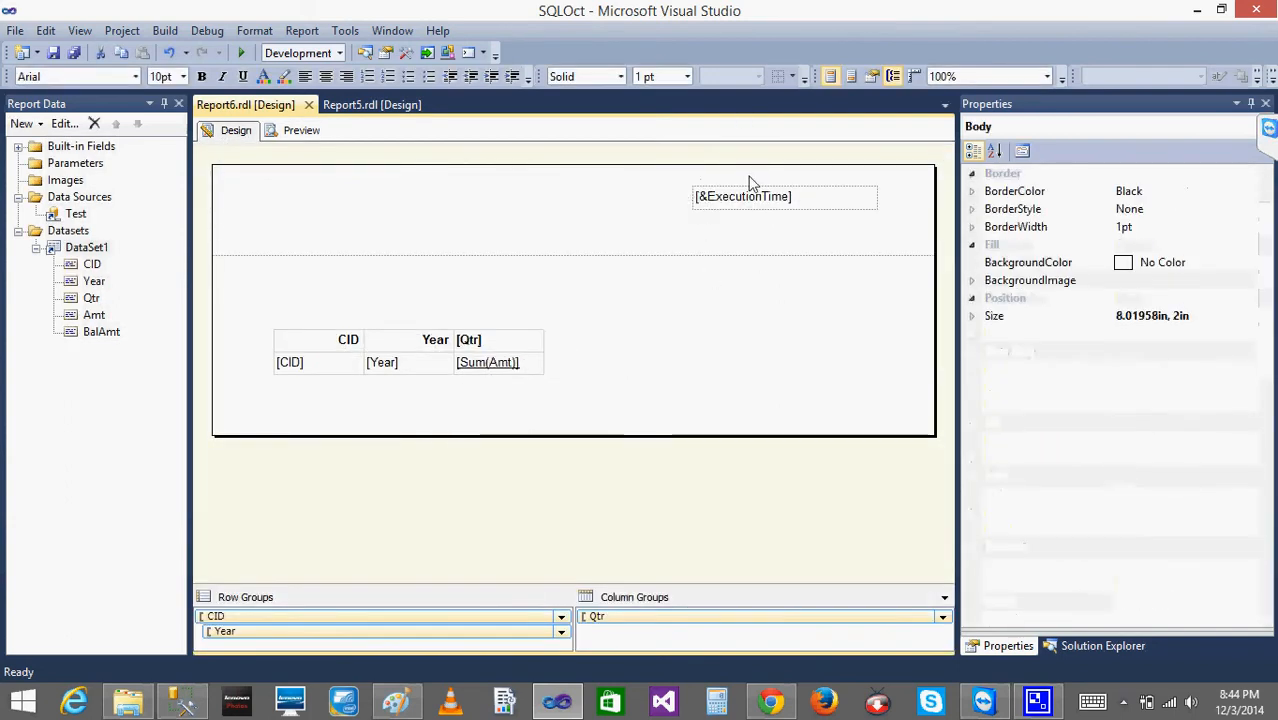
click(700, 196)
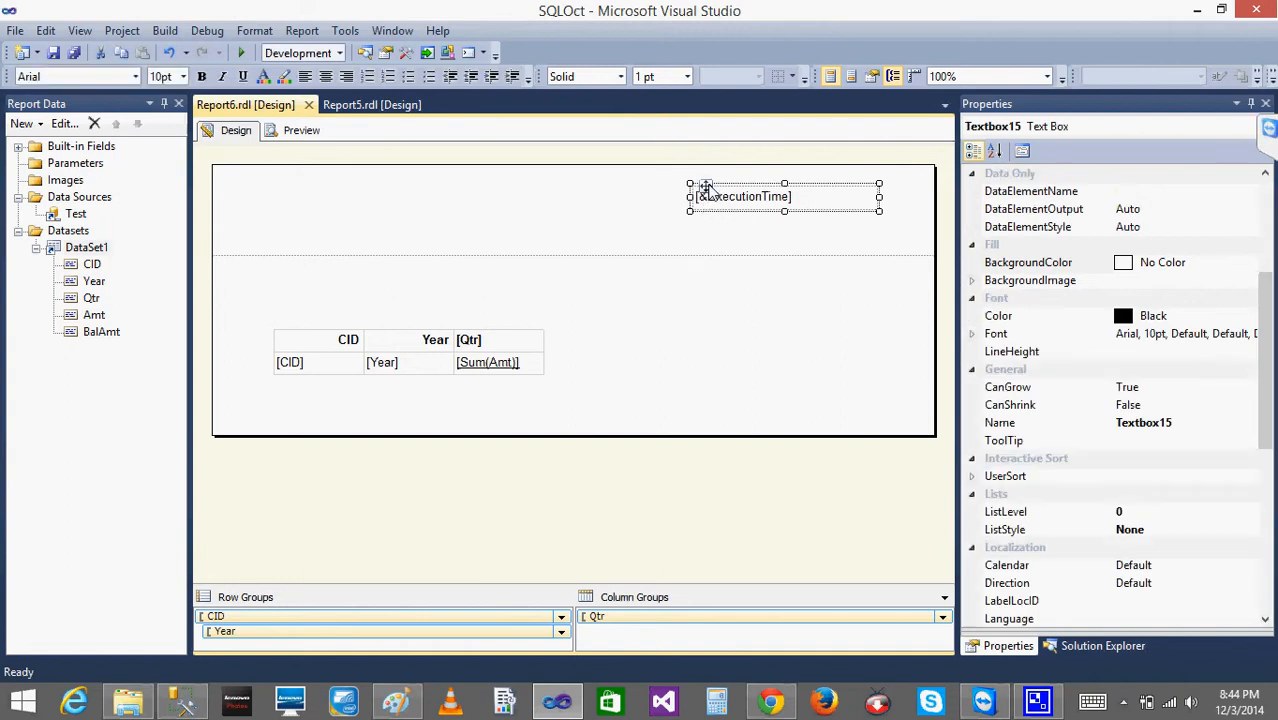
drag(706, 189, 706, 296)
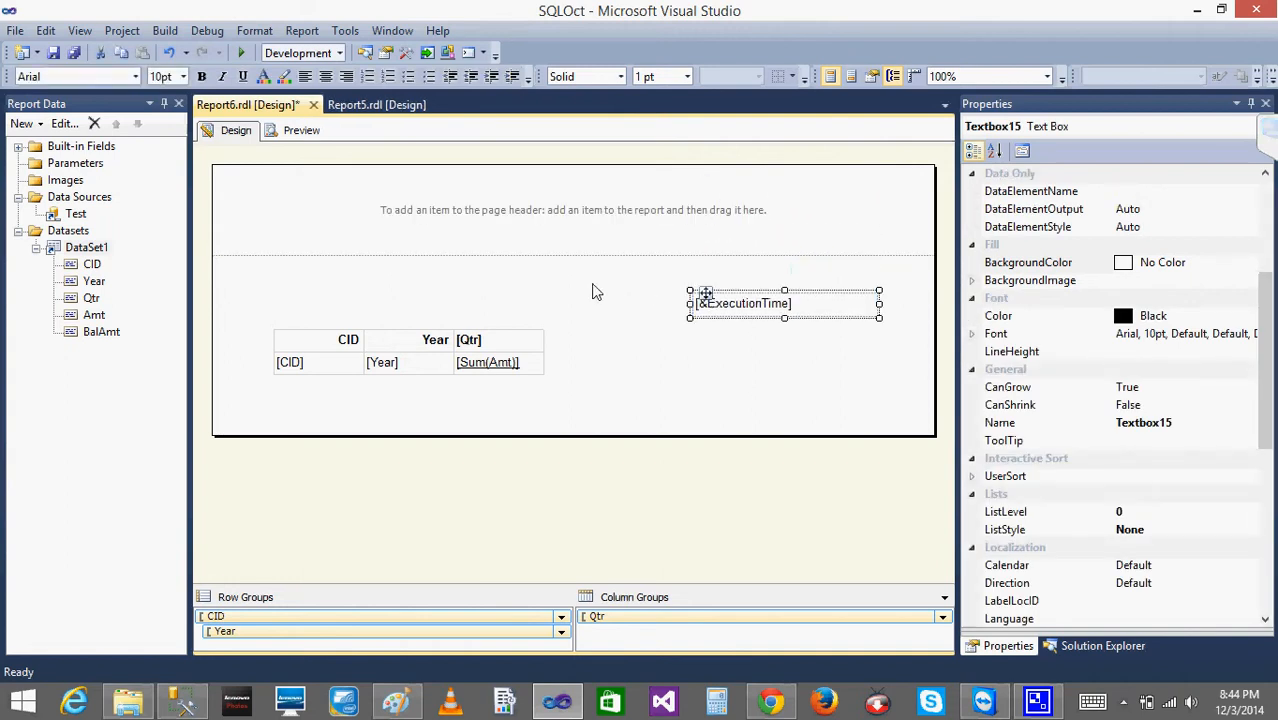
click(636, 334)
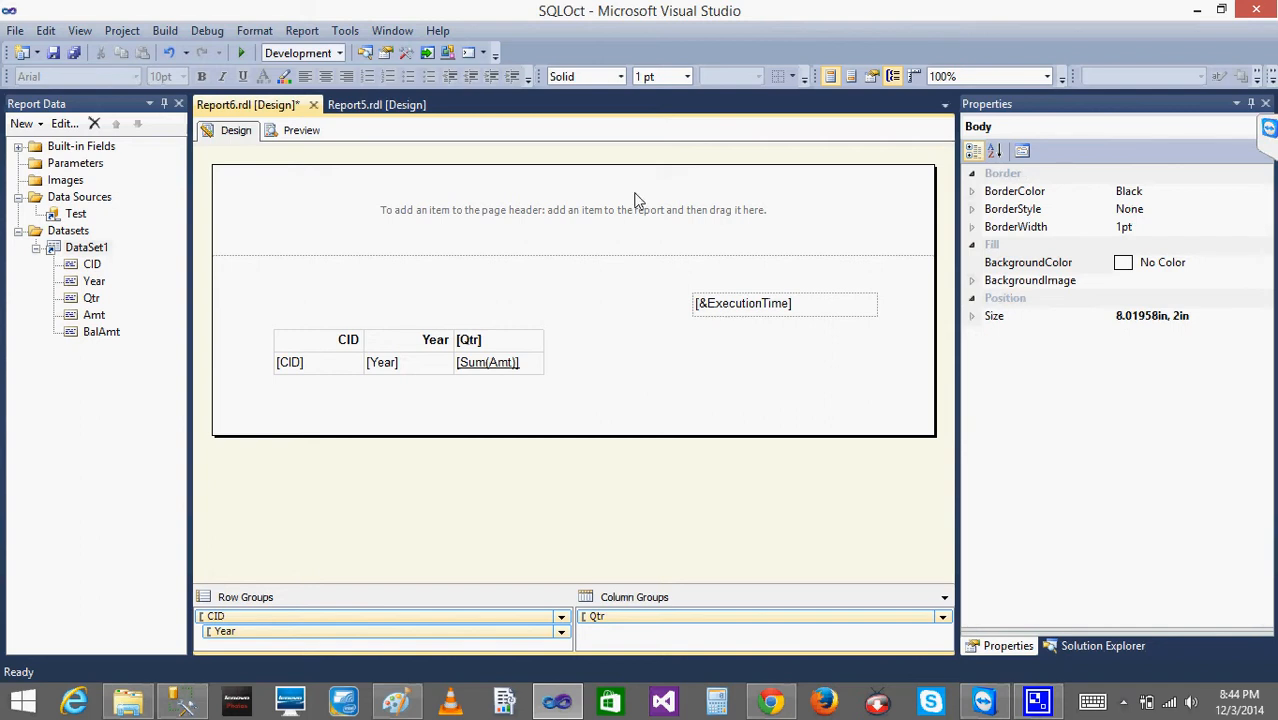
- Preview the report with the execution time in the body, close the error list, and view the full date and time
click(293, 134)
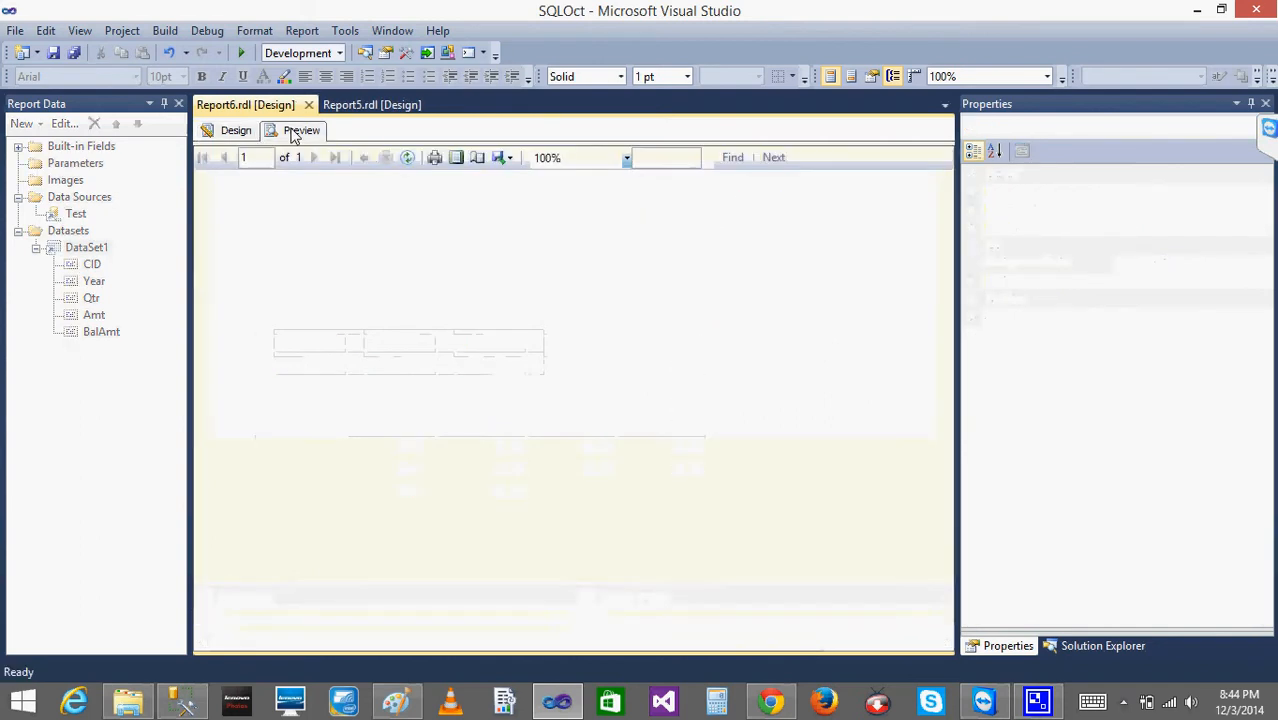
key(super+c)
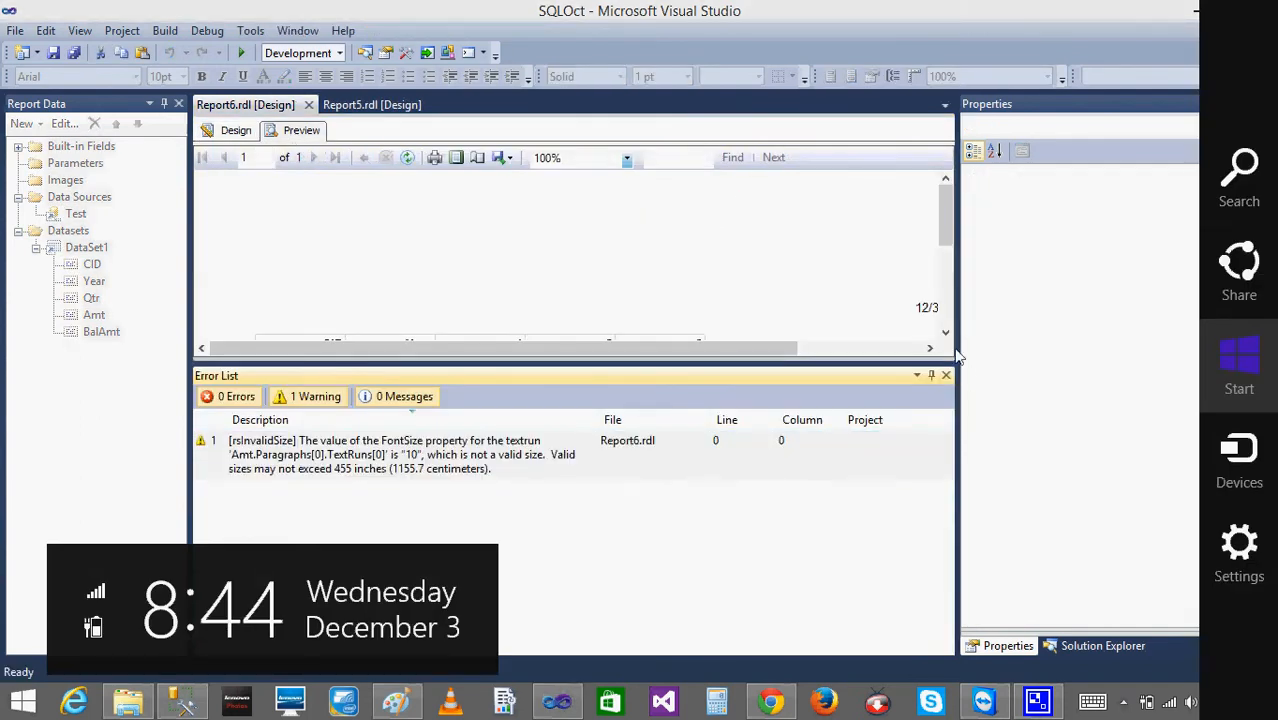
click(946, 377)
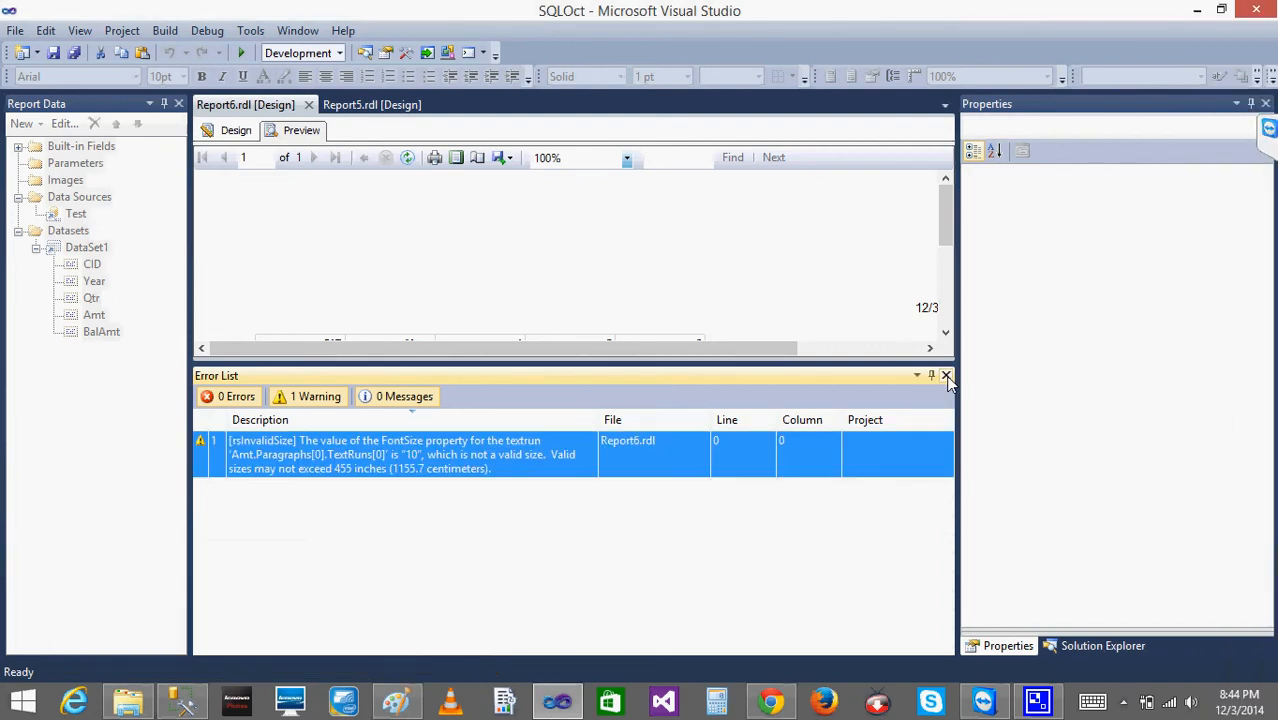
click(946, 376)
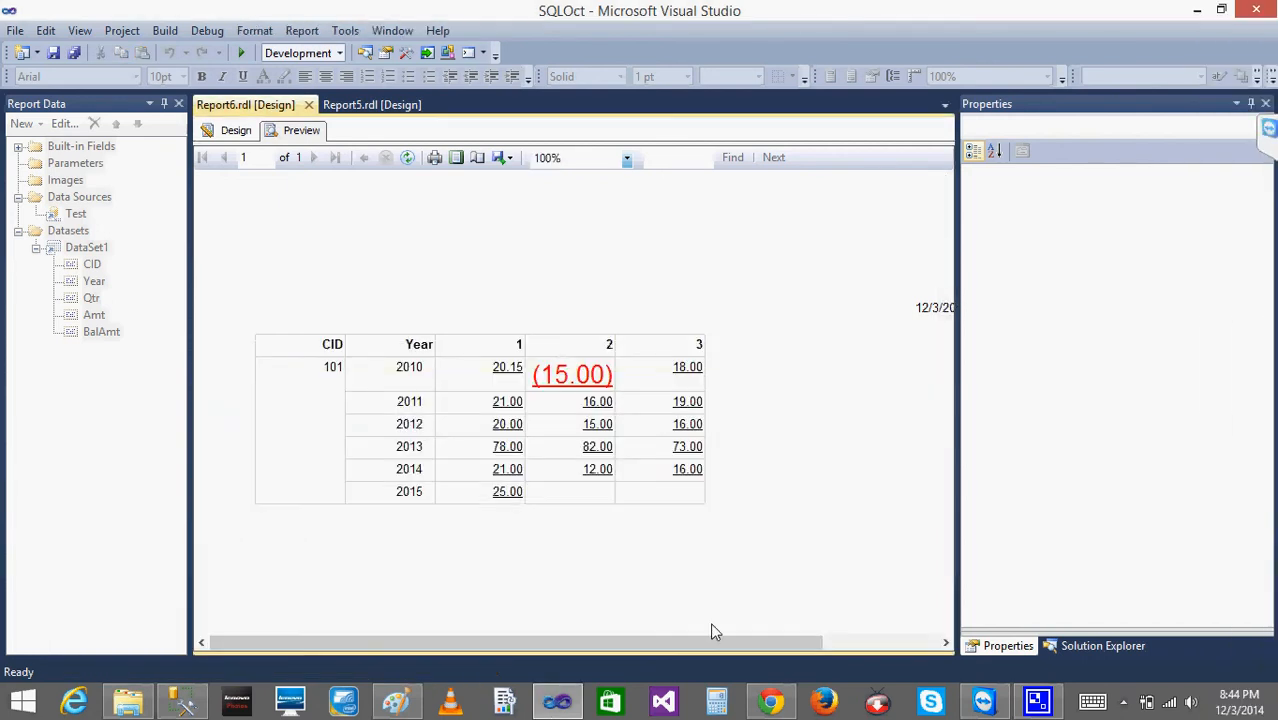
drag(687, 643, 832, 645)
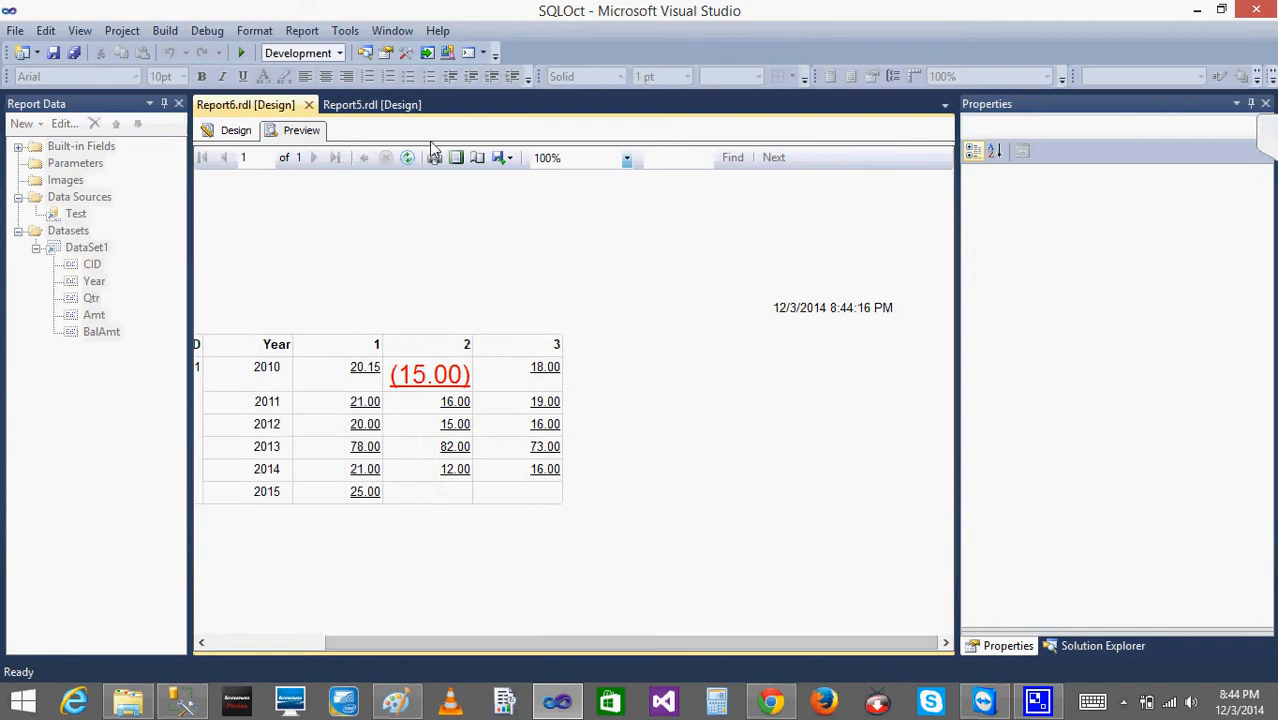
- Move the execution time text box from the report body back into the page header, near its right end
click(240, 131)
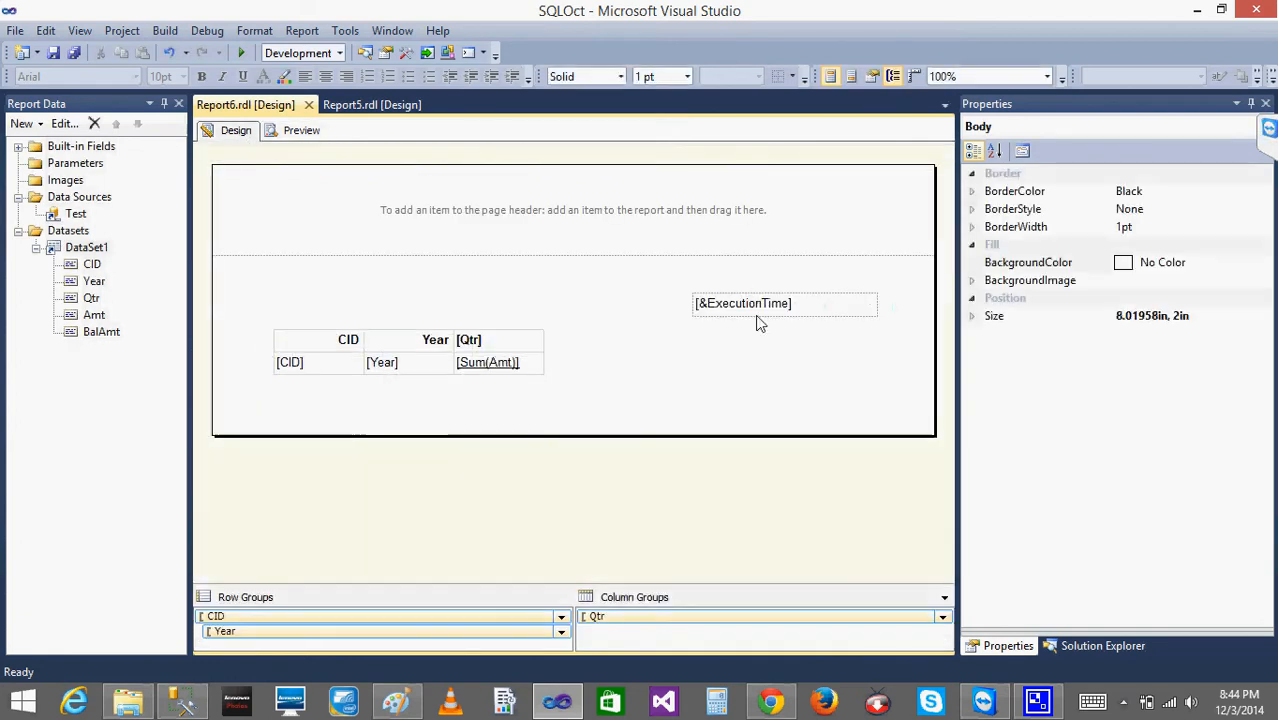
click(752, 308)
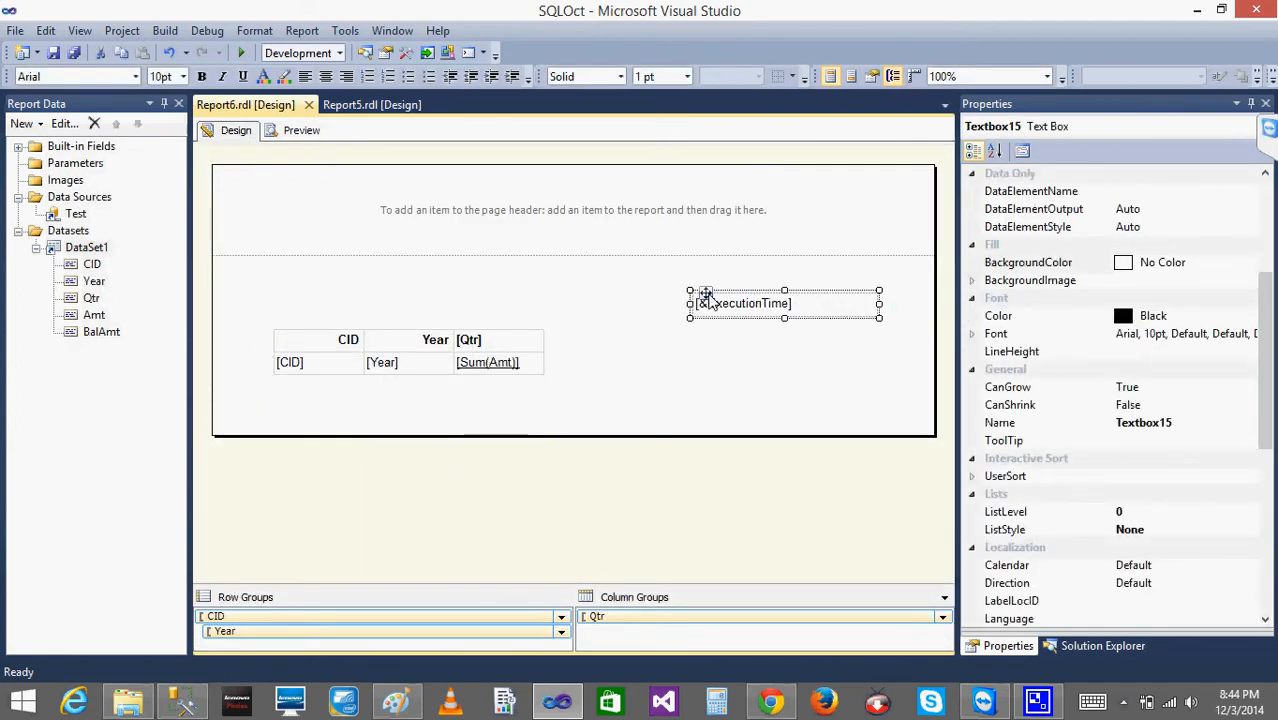
right_click(706, 300)
click(706, 300)
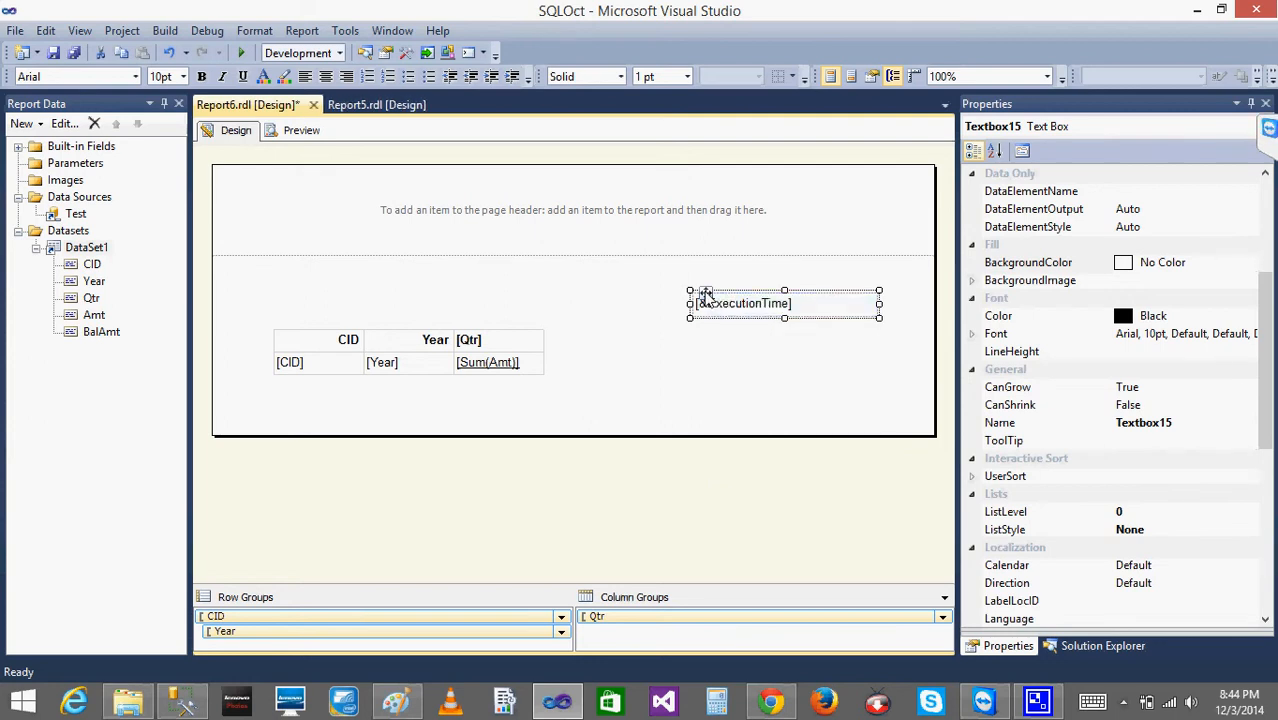
drag(706, 295, 728, 205)
click(706, 257)
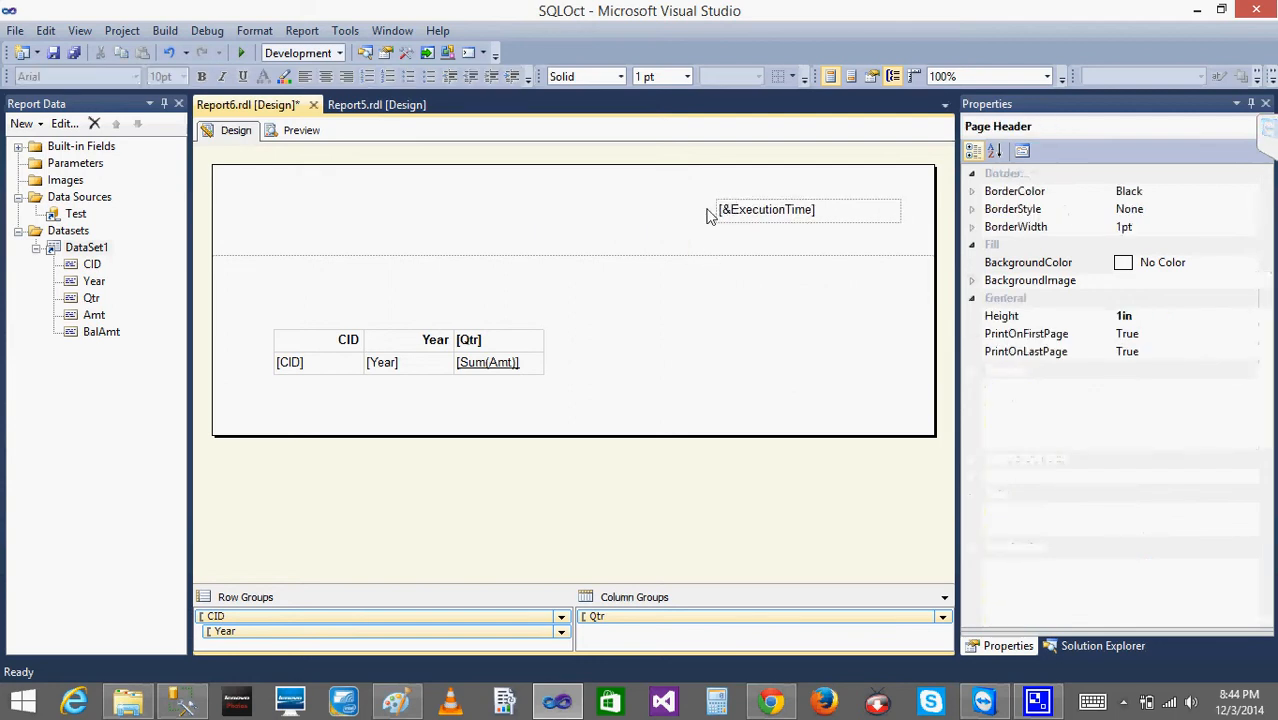
- Insert two more text boxes in the page header, side by side to the left of the execution time text box
right_click(587, 210)
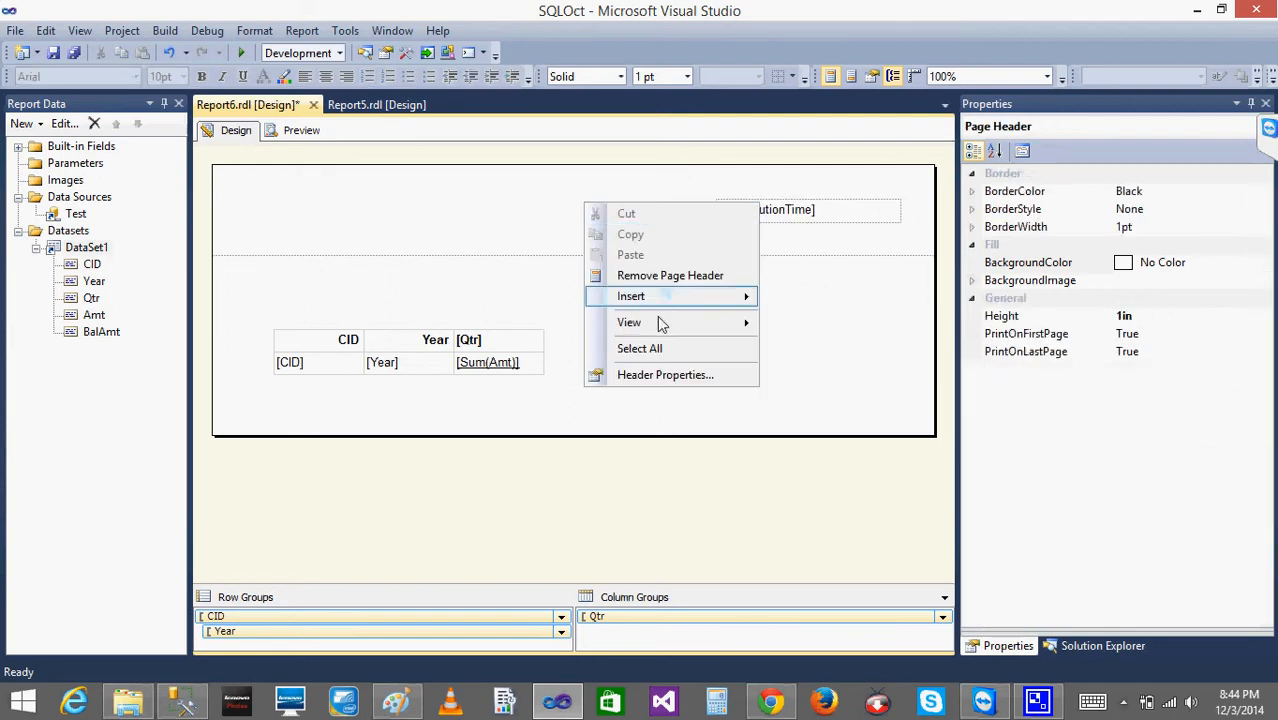
mouse_move(659, 306)
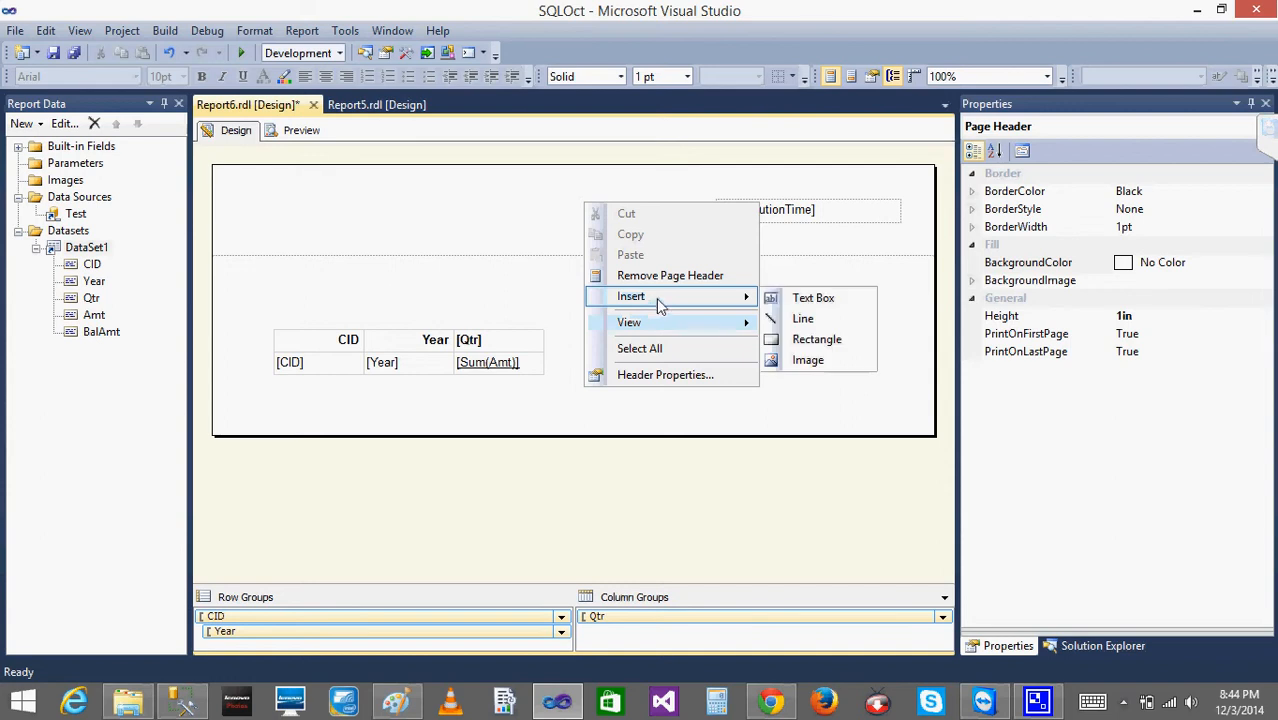
click(808, 297)
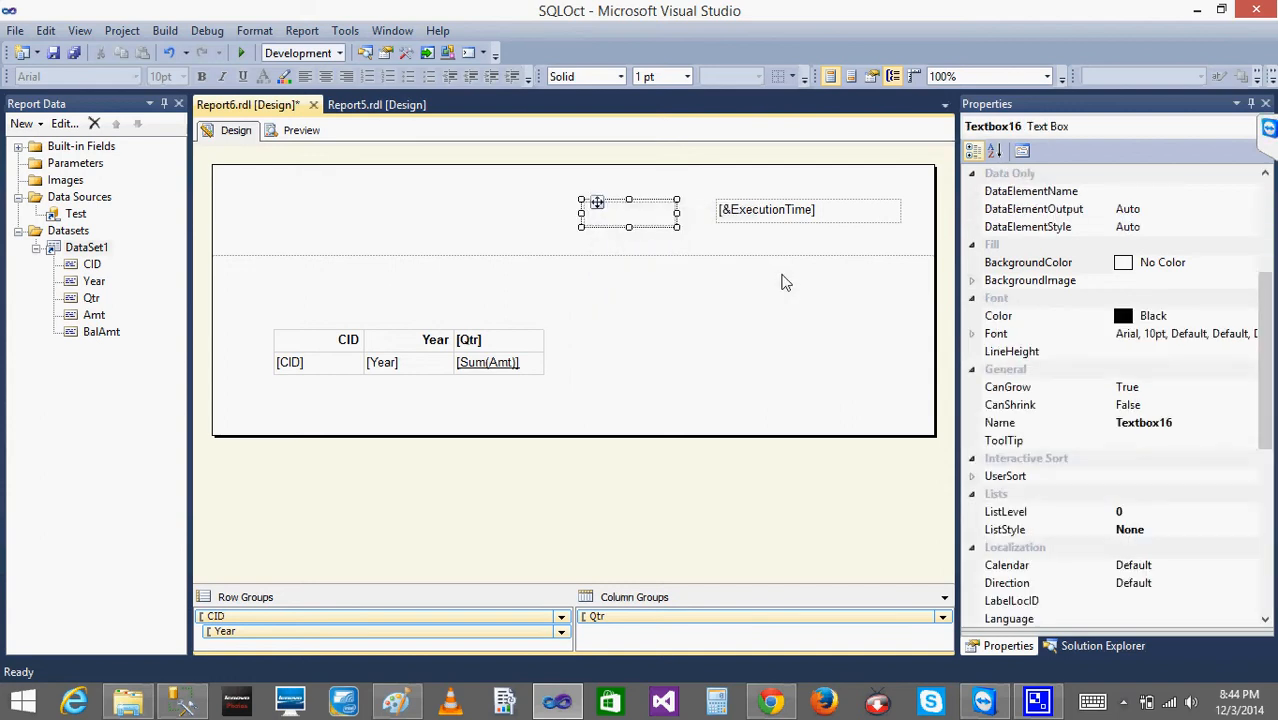
right_click(430, 209)
mouse_move(503, 331)
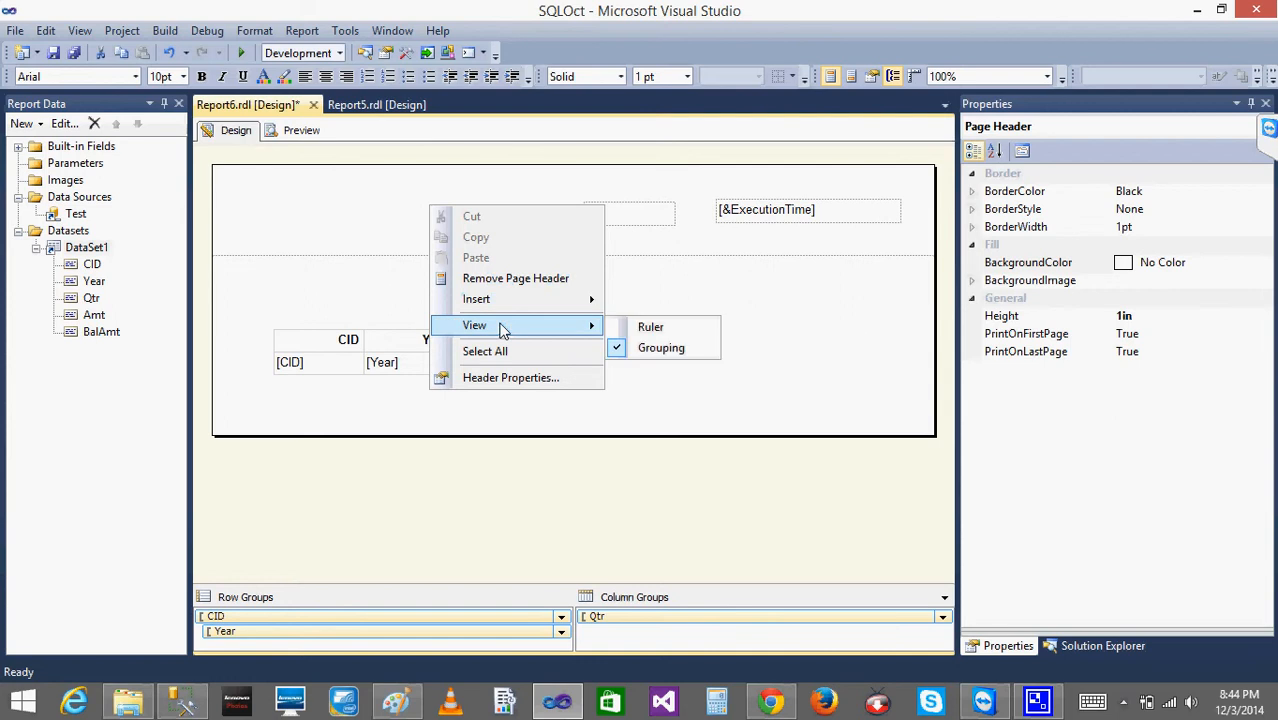
mouse_move(494, 301)
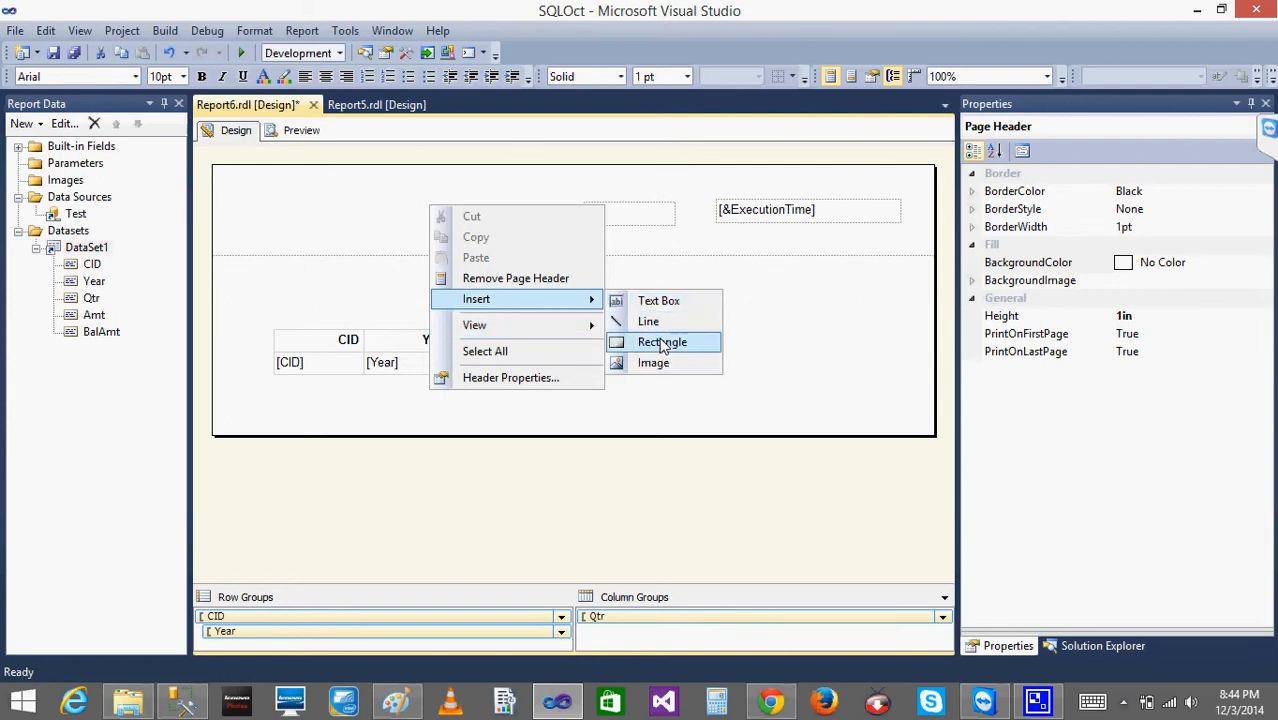
click(655, 301)
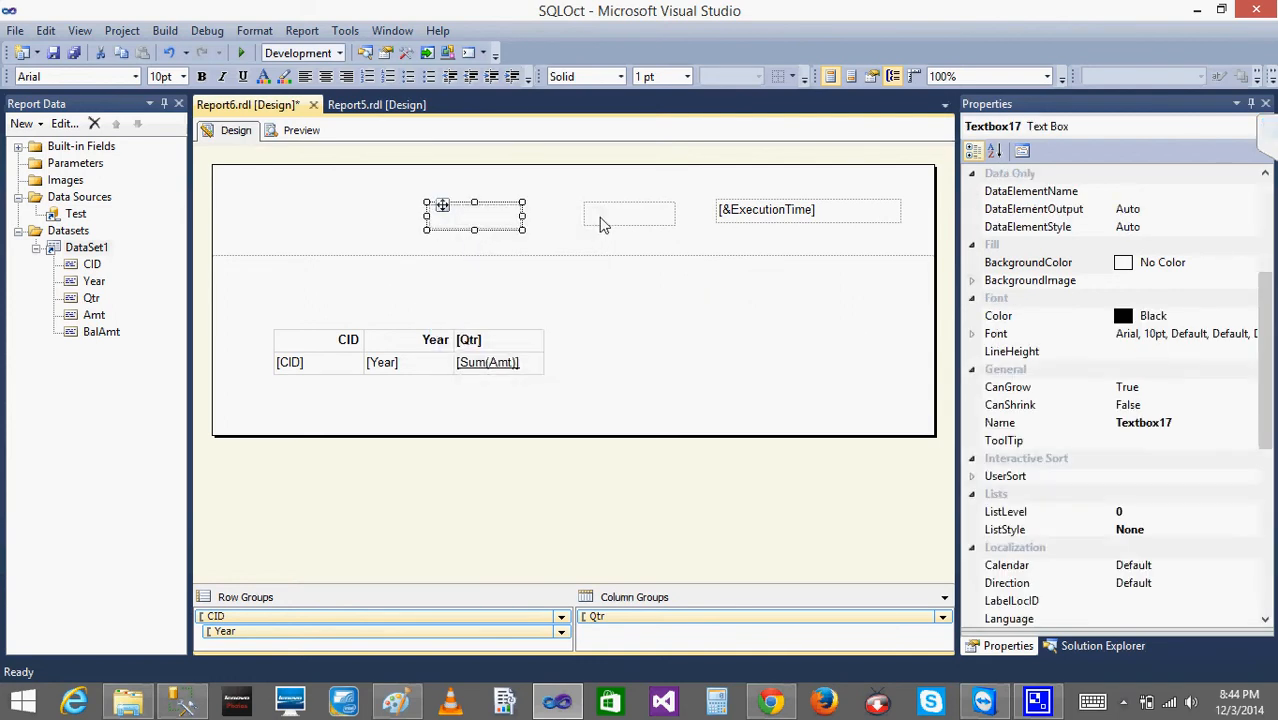
- Set the value of the middle page header text box to the built-in field UserID
right_click(600, 221)
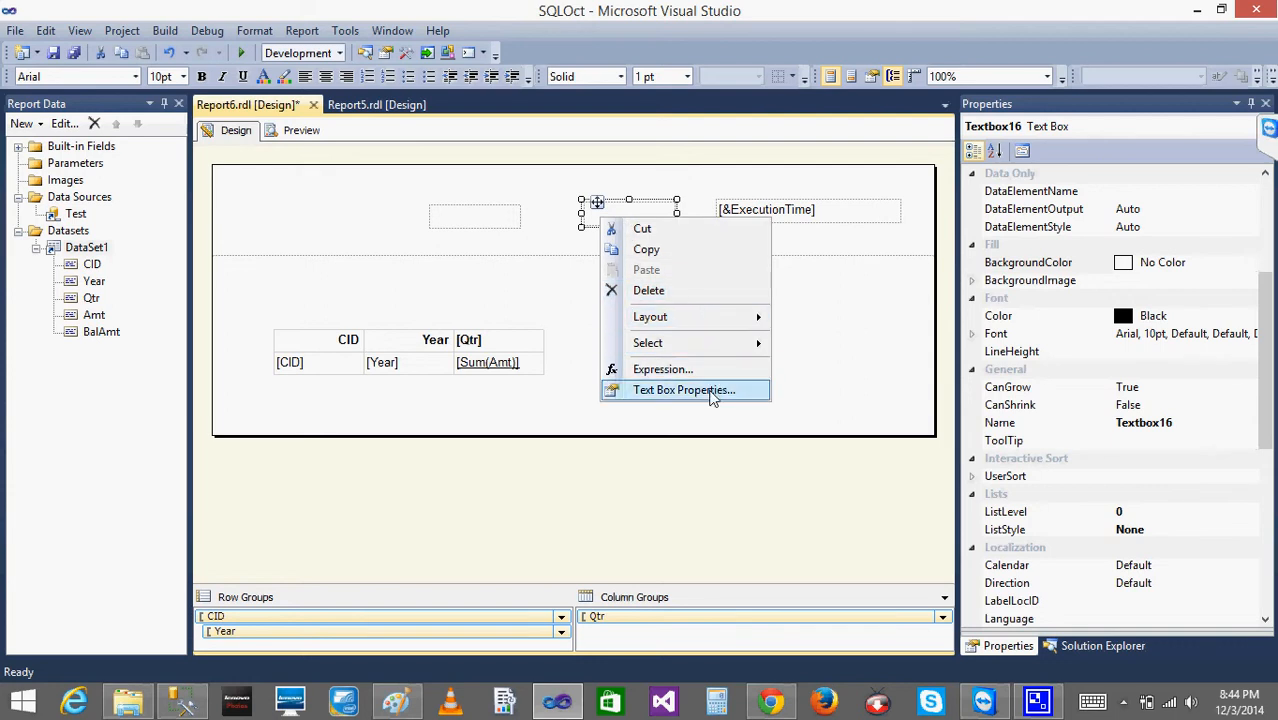
click(705, 392)
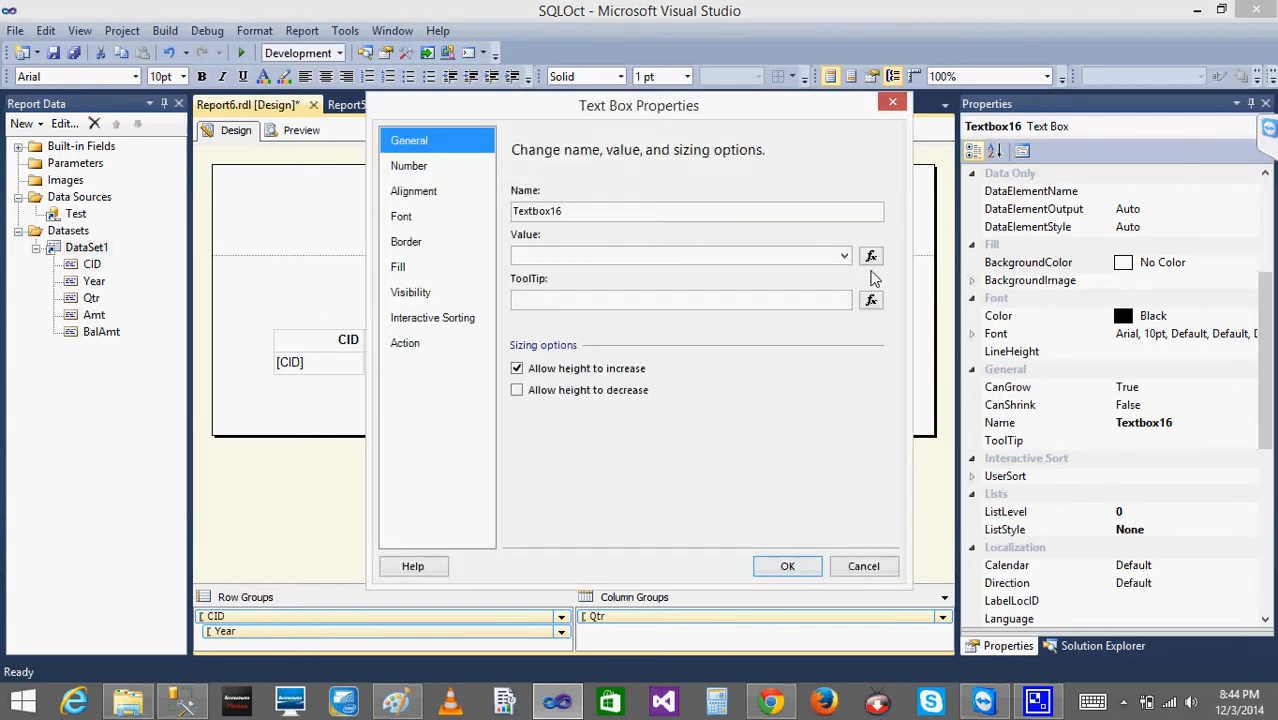
click(870, 257)
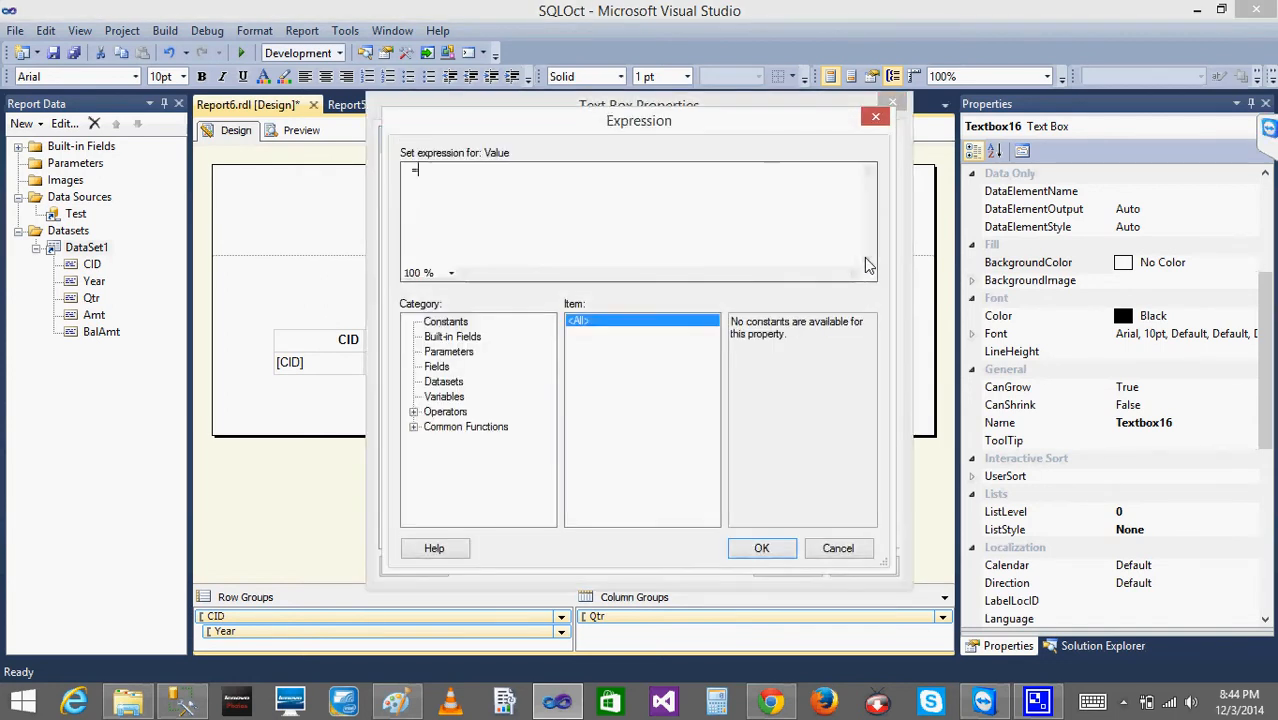
click(451, 338)
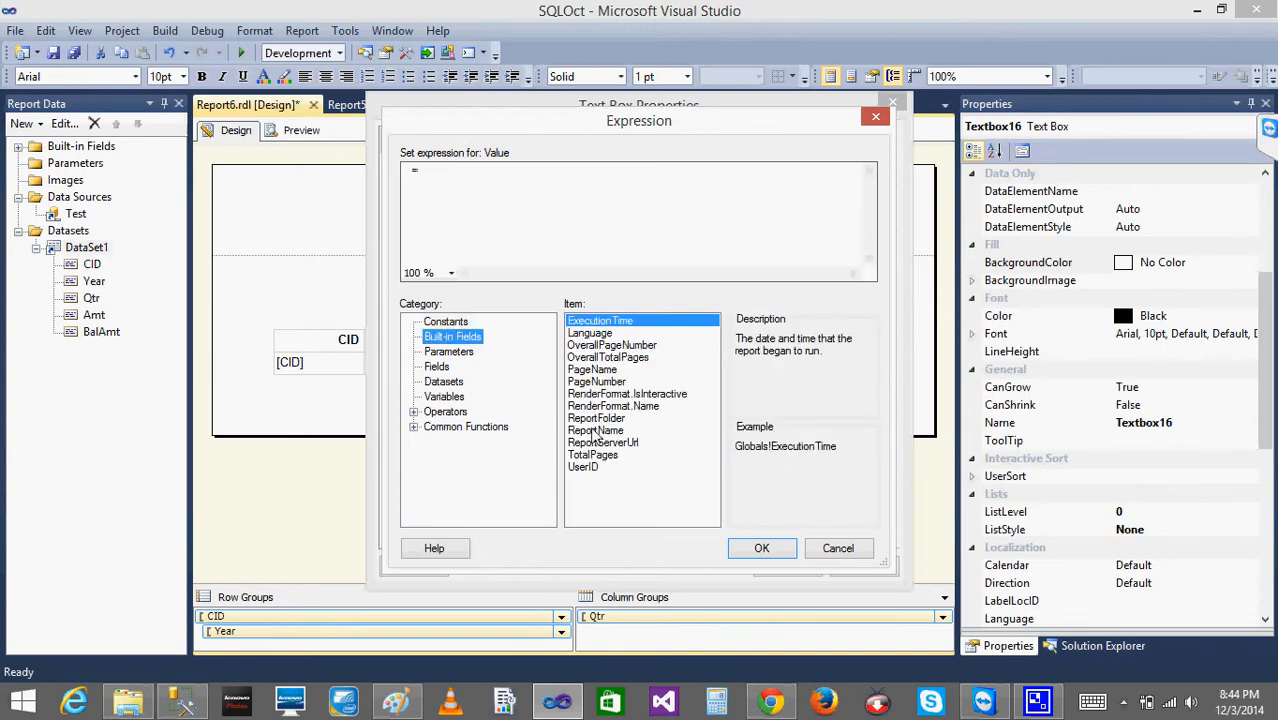
double_click(583, 467)
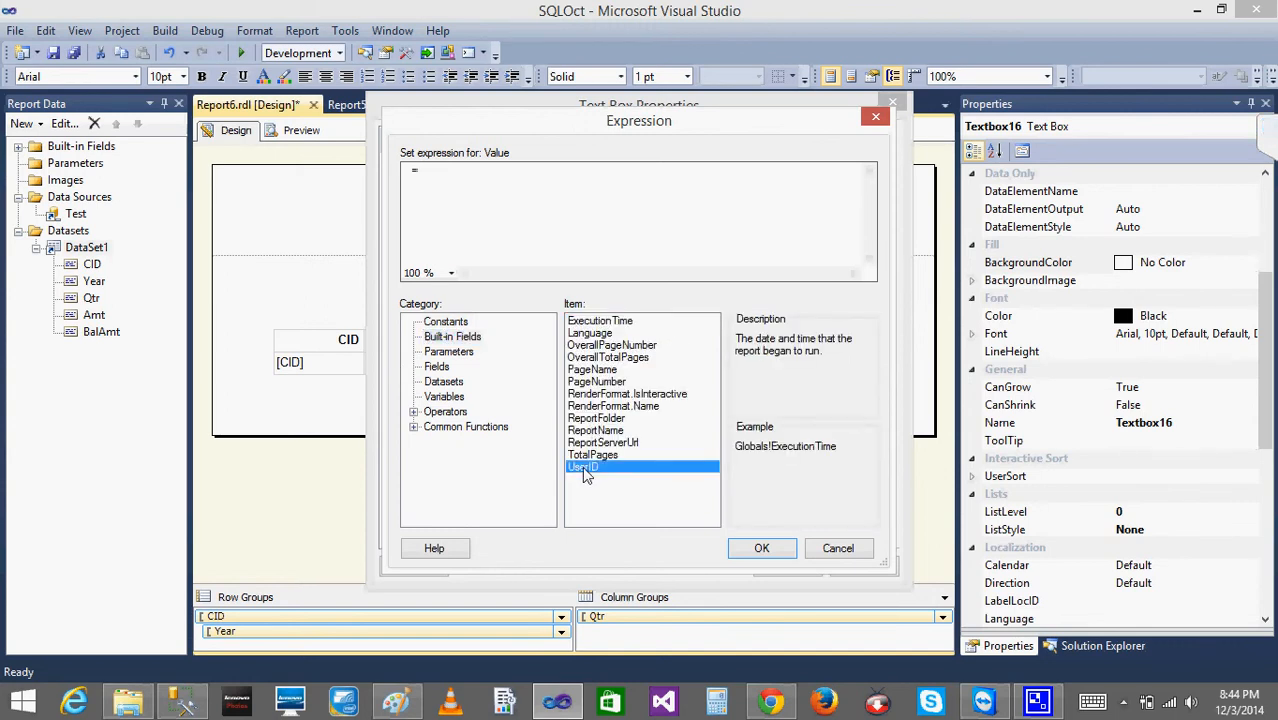
click(763, 550)
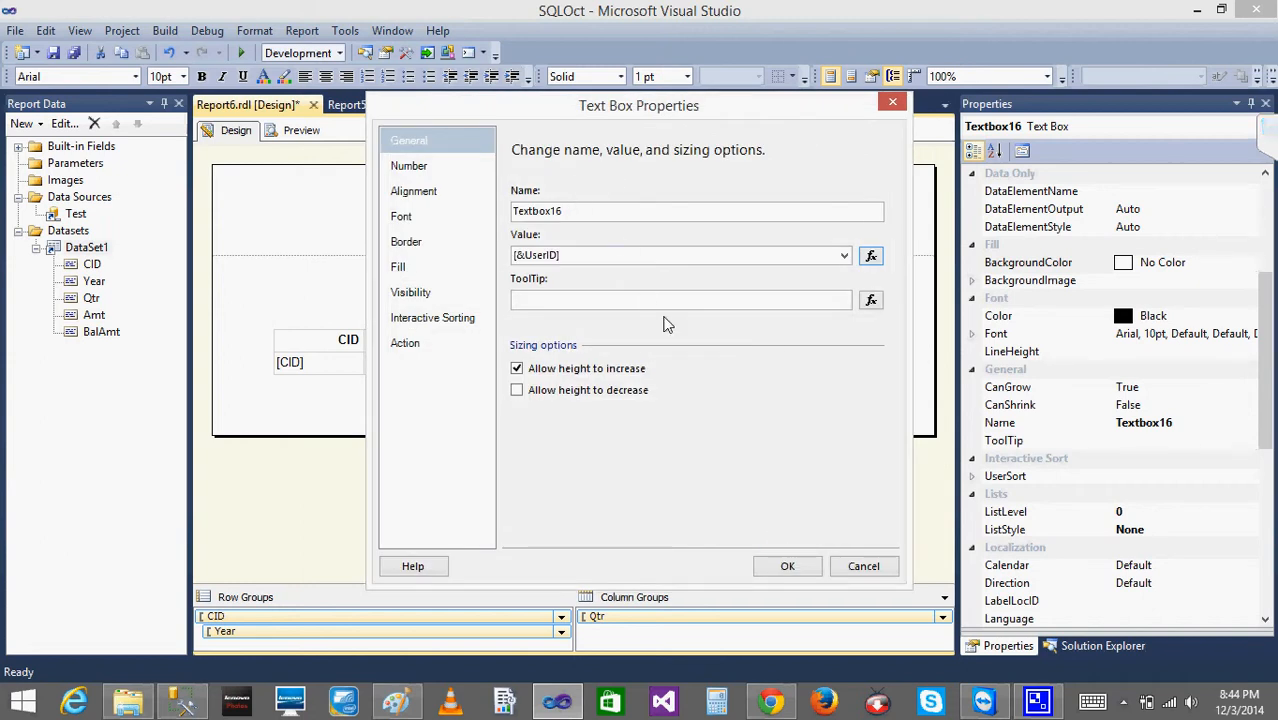
click(800, 565)
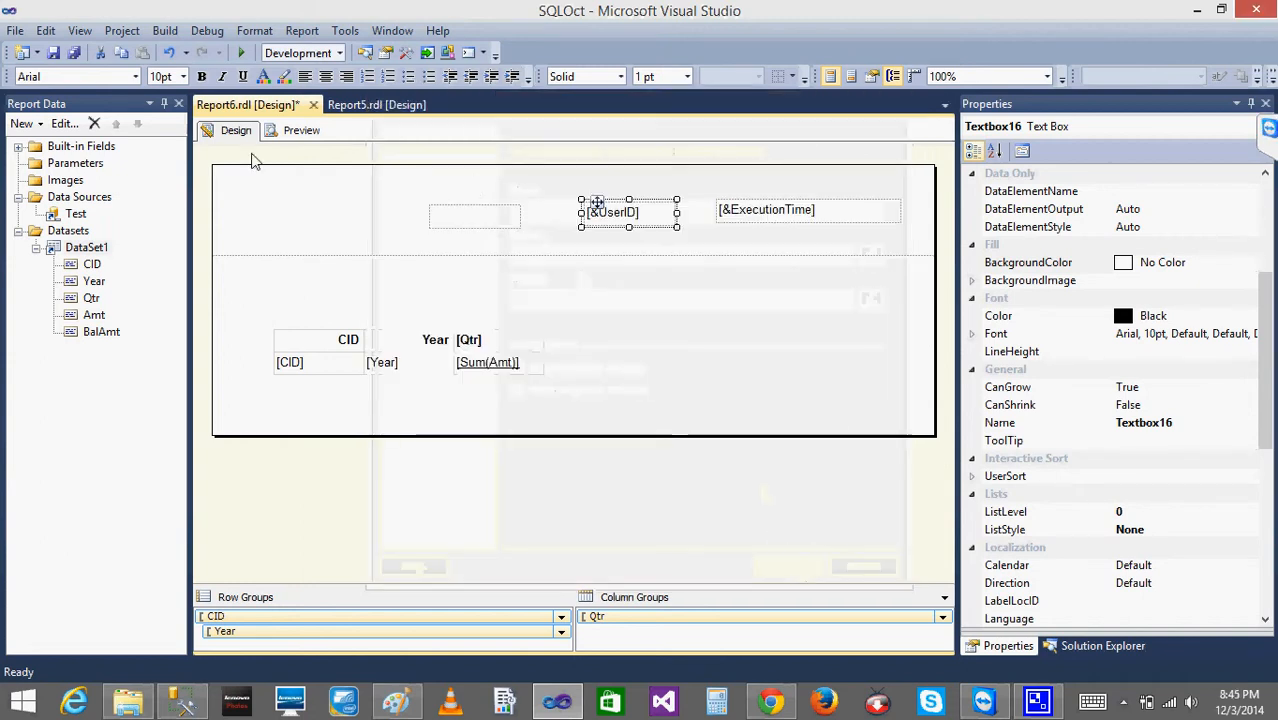
- Preview the report with the user ID in the header, return to the design view, and collapse the error list
click(295, 133)
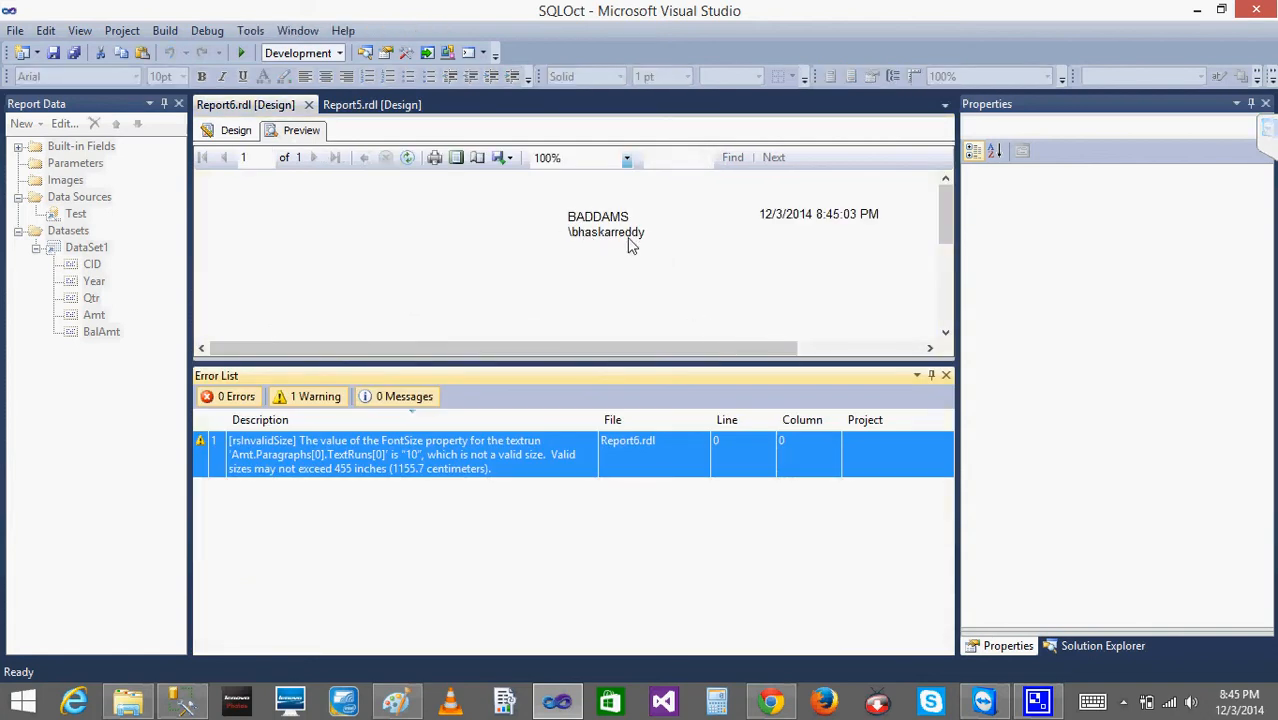
click(238, 130)
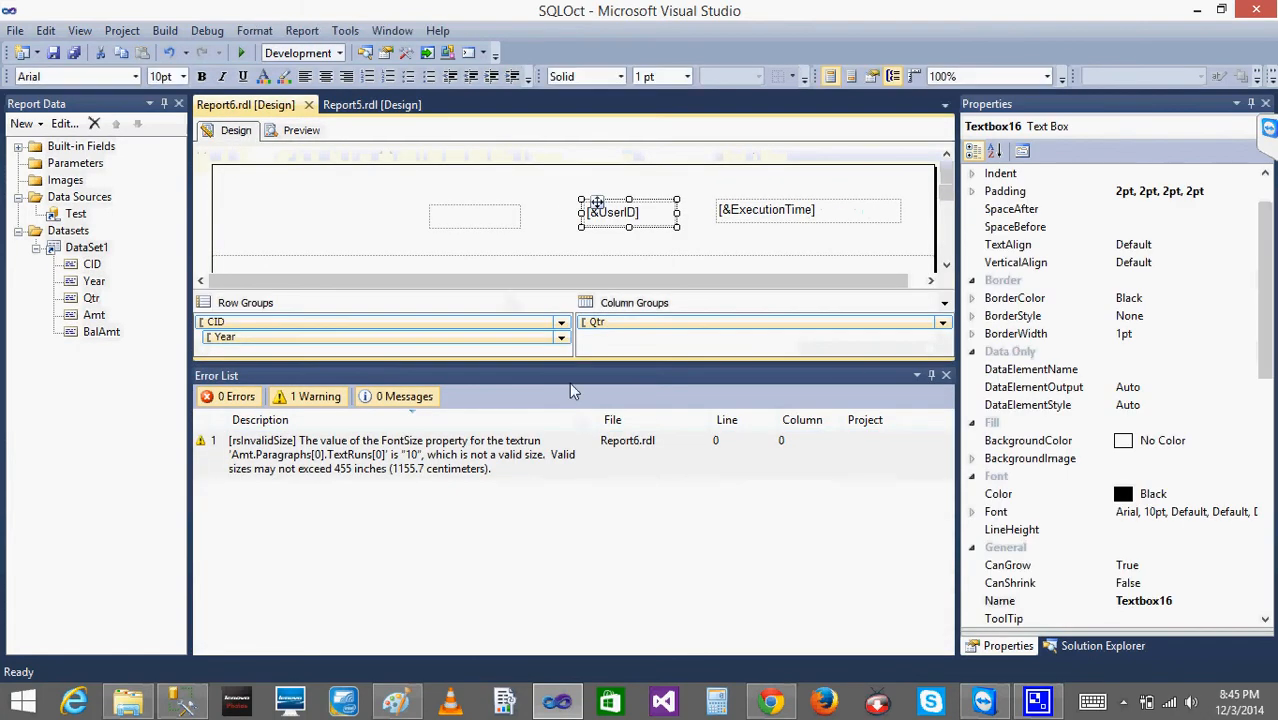
click(932, 377)
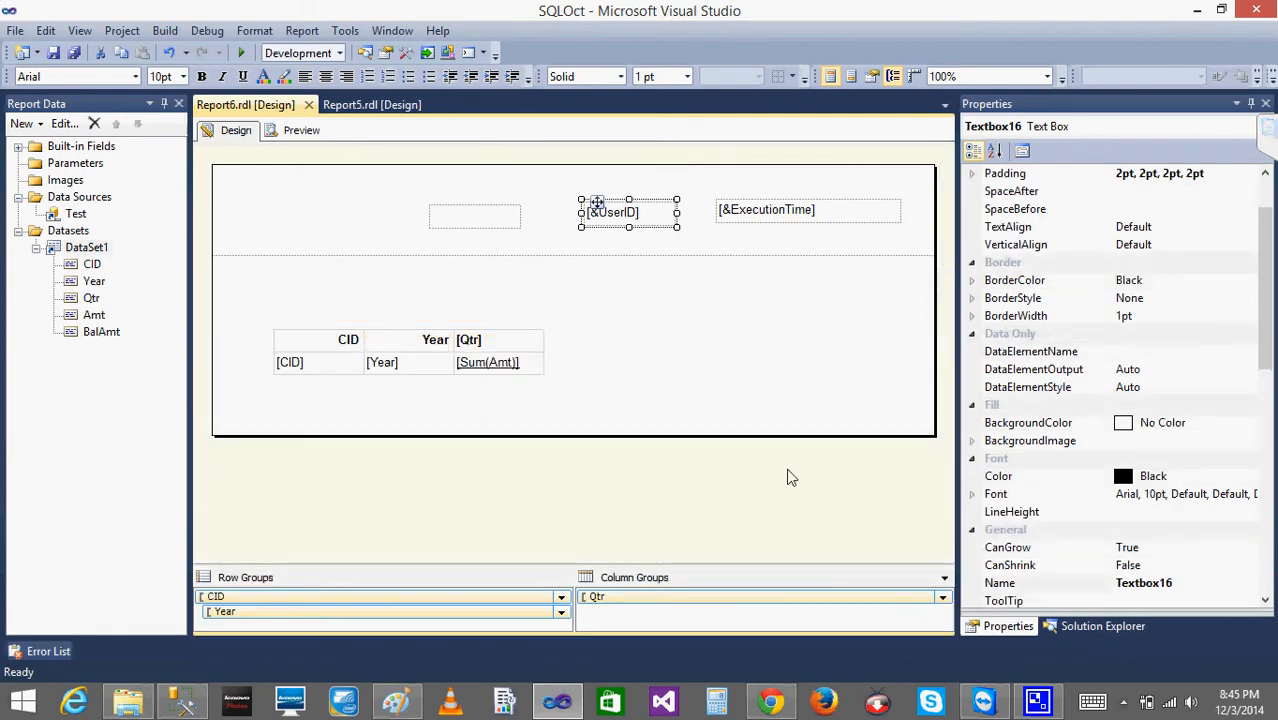
click(789, 477)
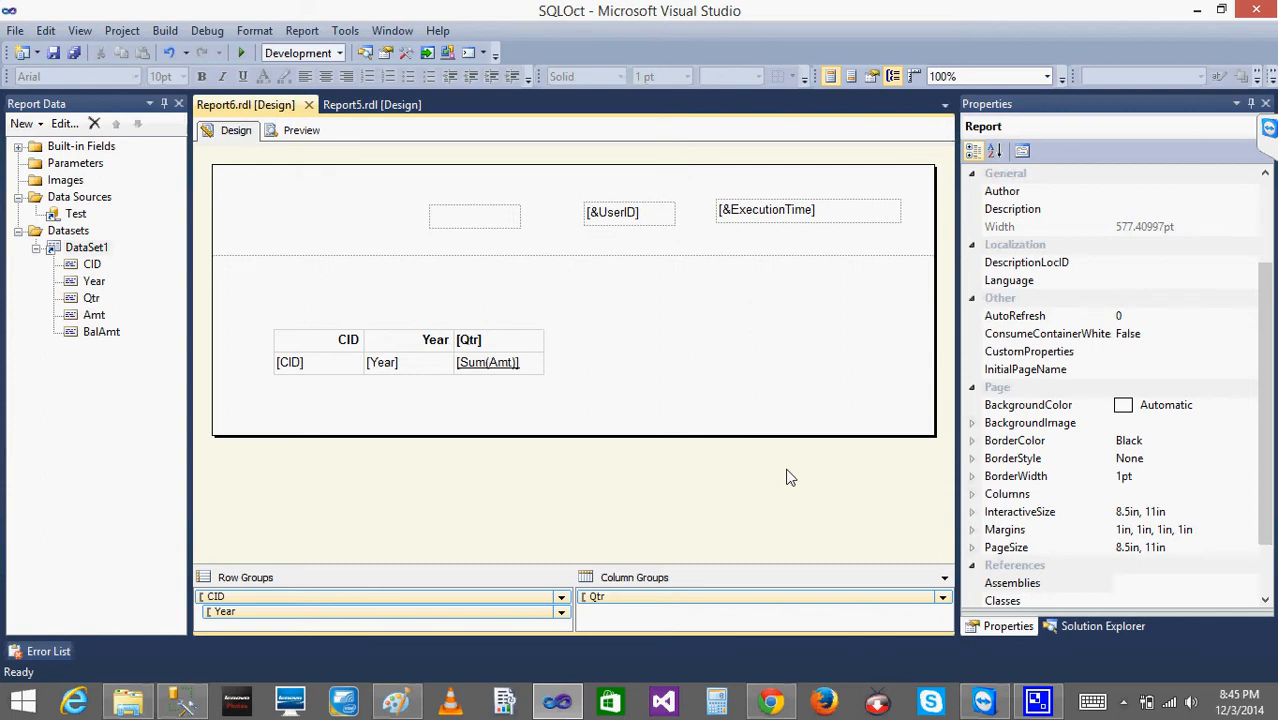
- Try to set the value of the empty leftmost header text box to the built-in field OverallPageNumber
right_click(470, 216)
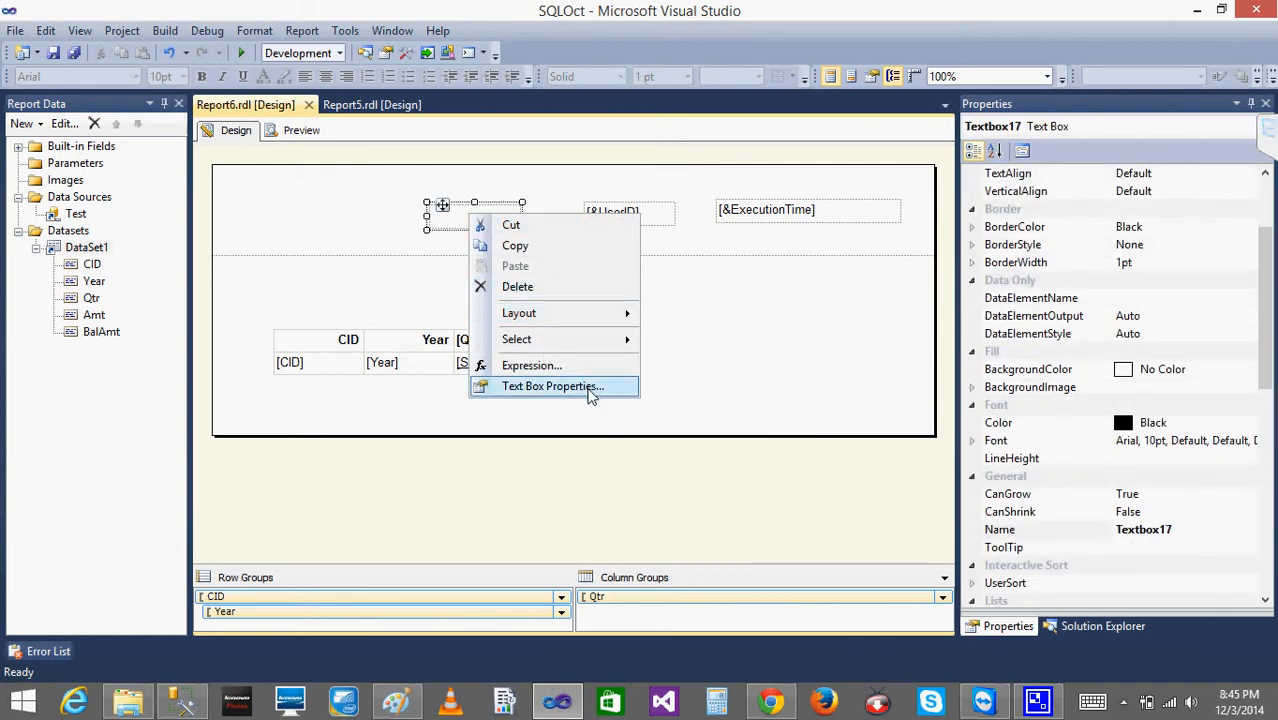
click(590, 396)
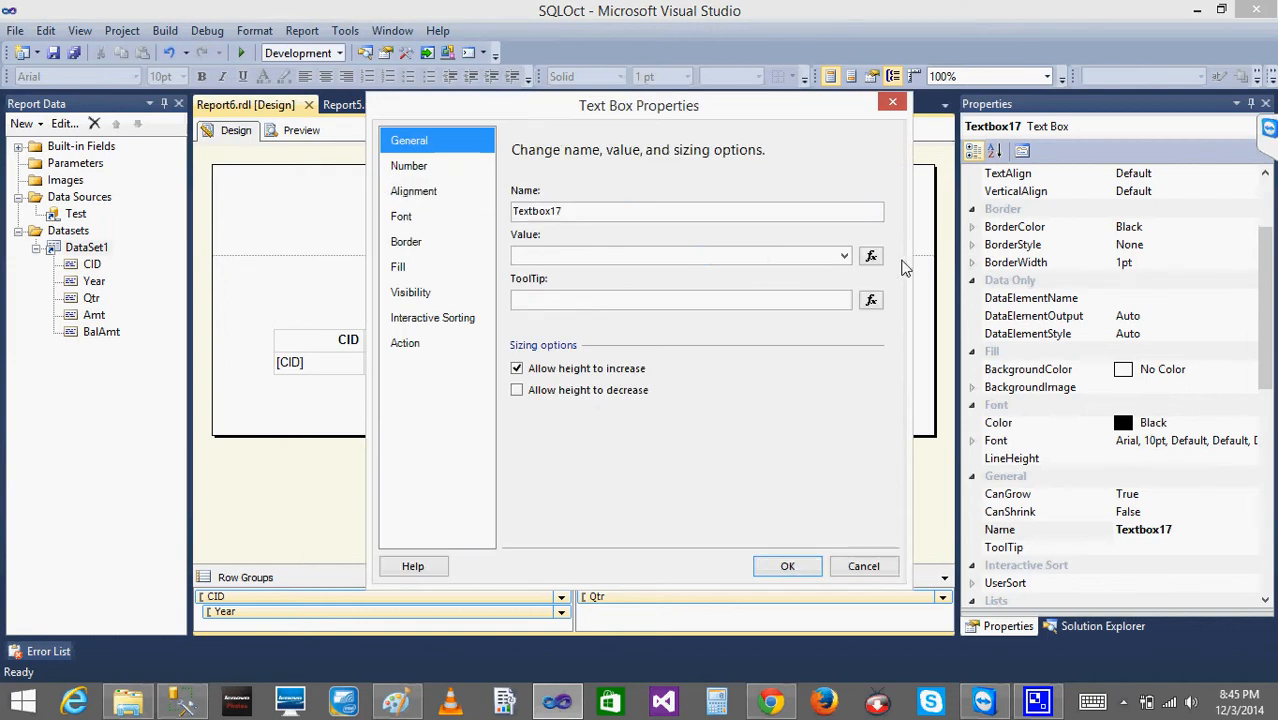
click(870, 256)
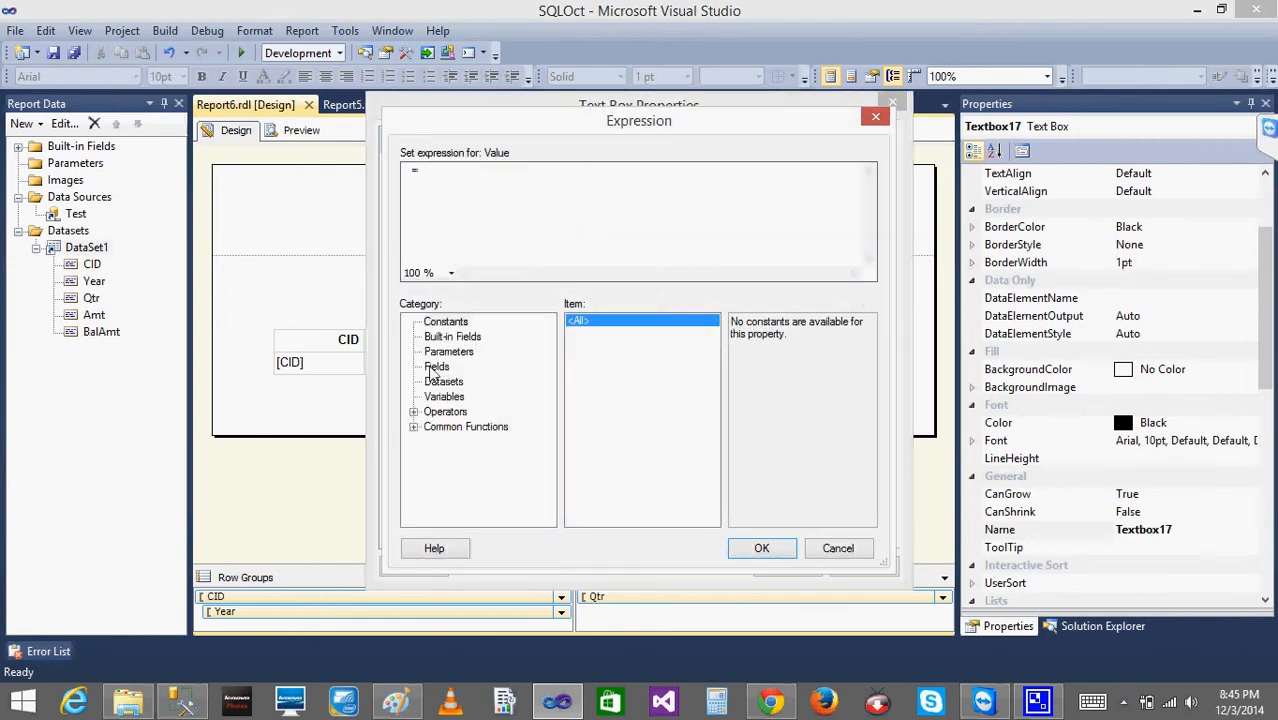
click(446, 338)
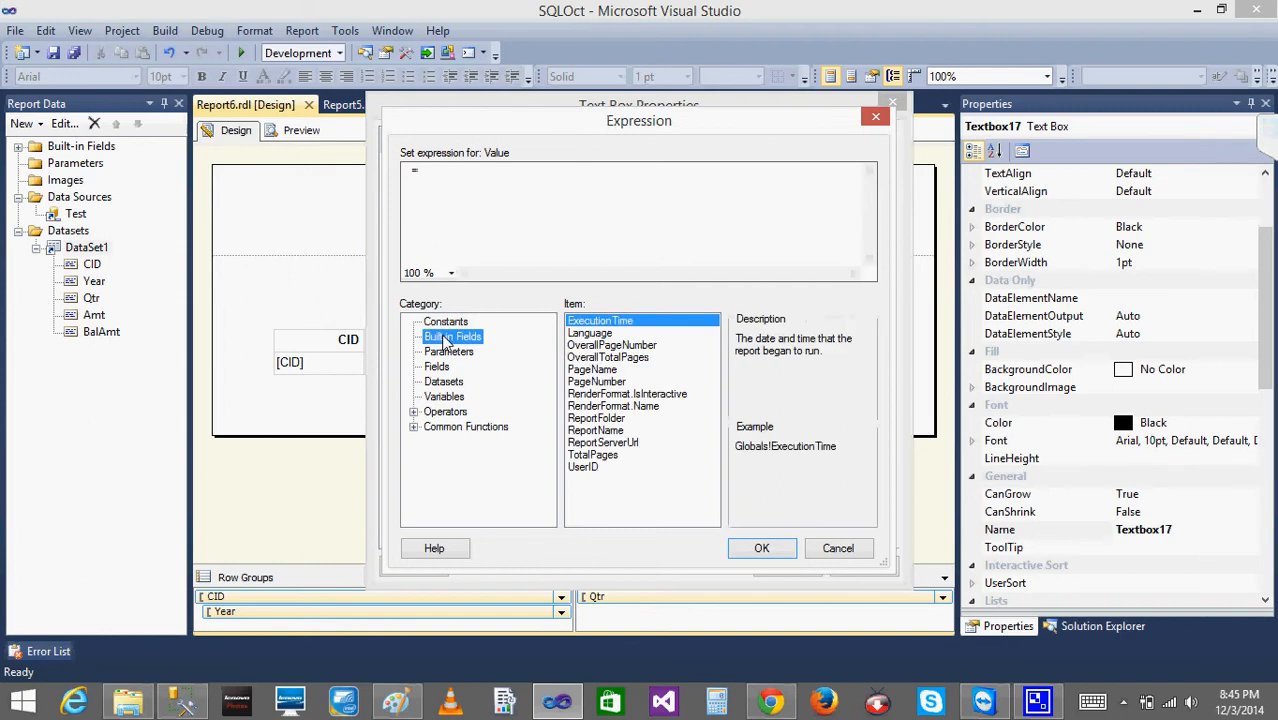
click(596, 346)
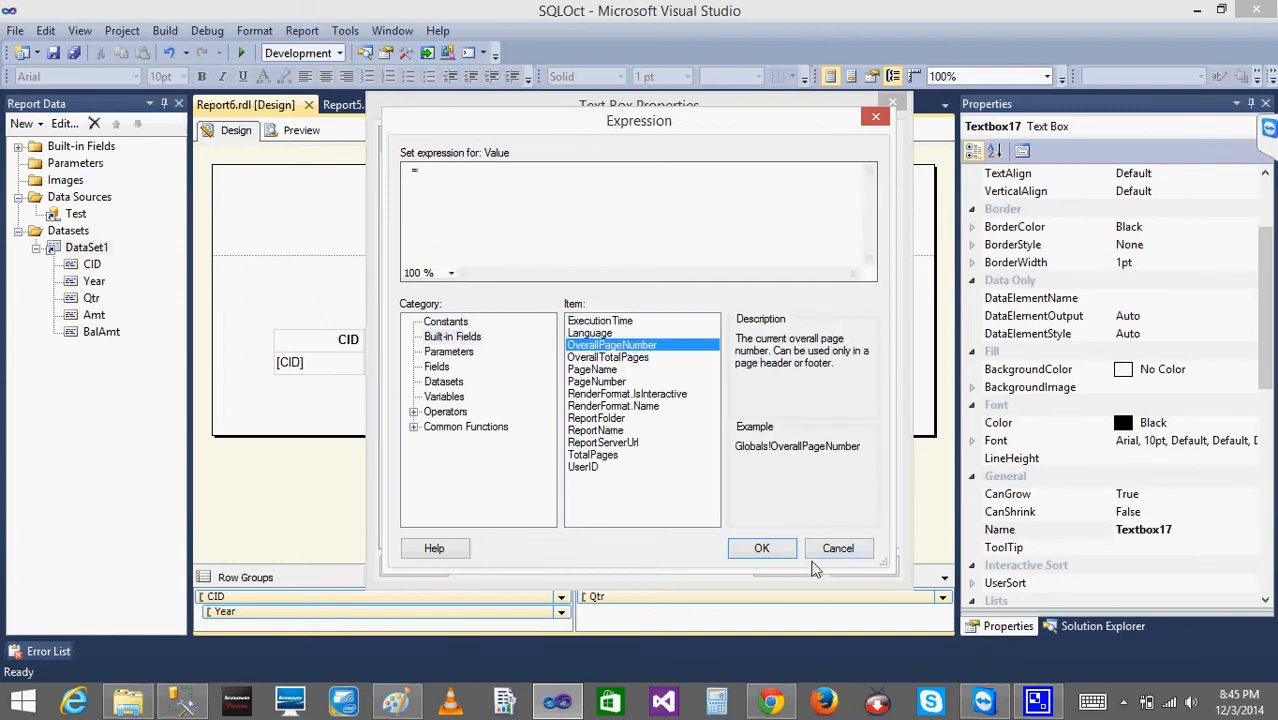
click(762, 548)
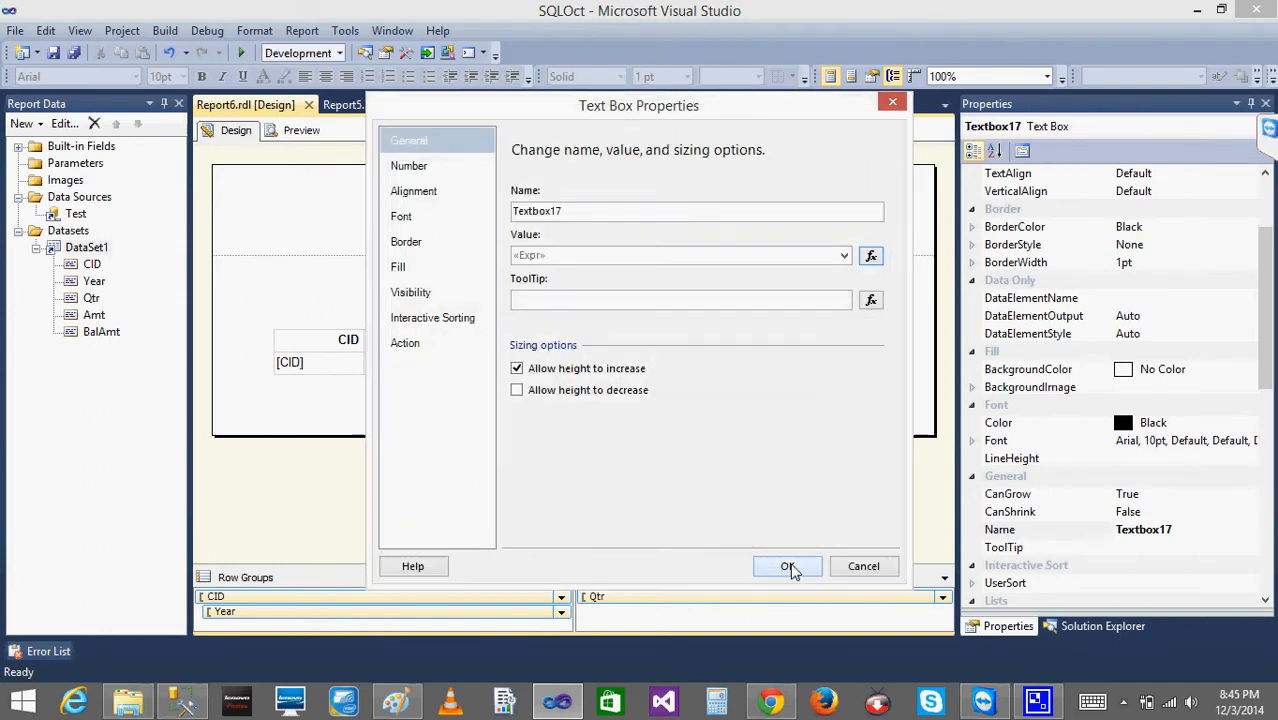
click(788, 566)
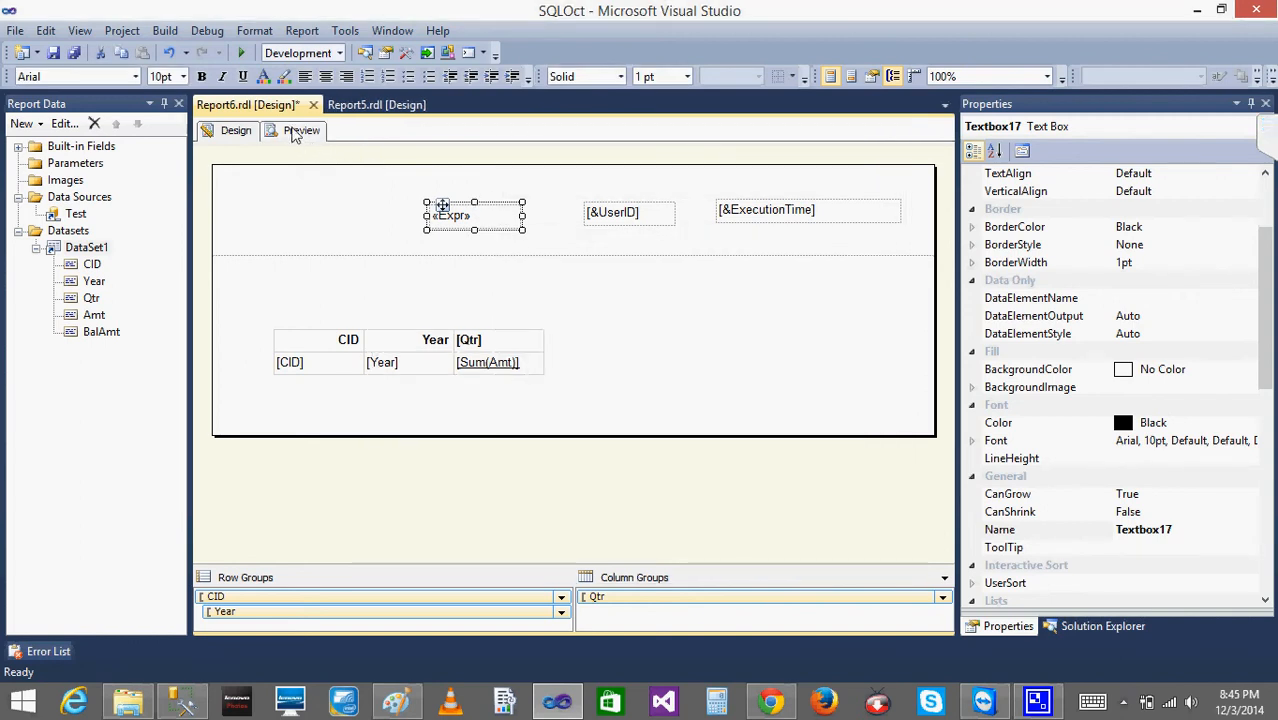
- Preview the report, docking the error list beneath the Properties pane, and return to the design view
click(296, 132)
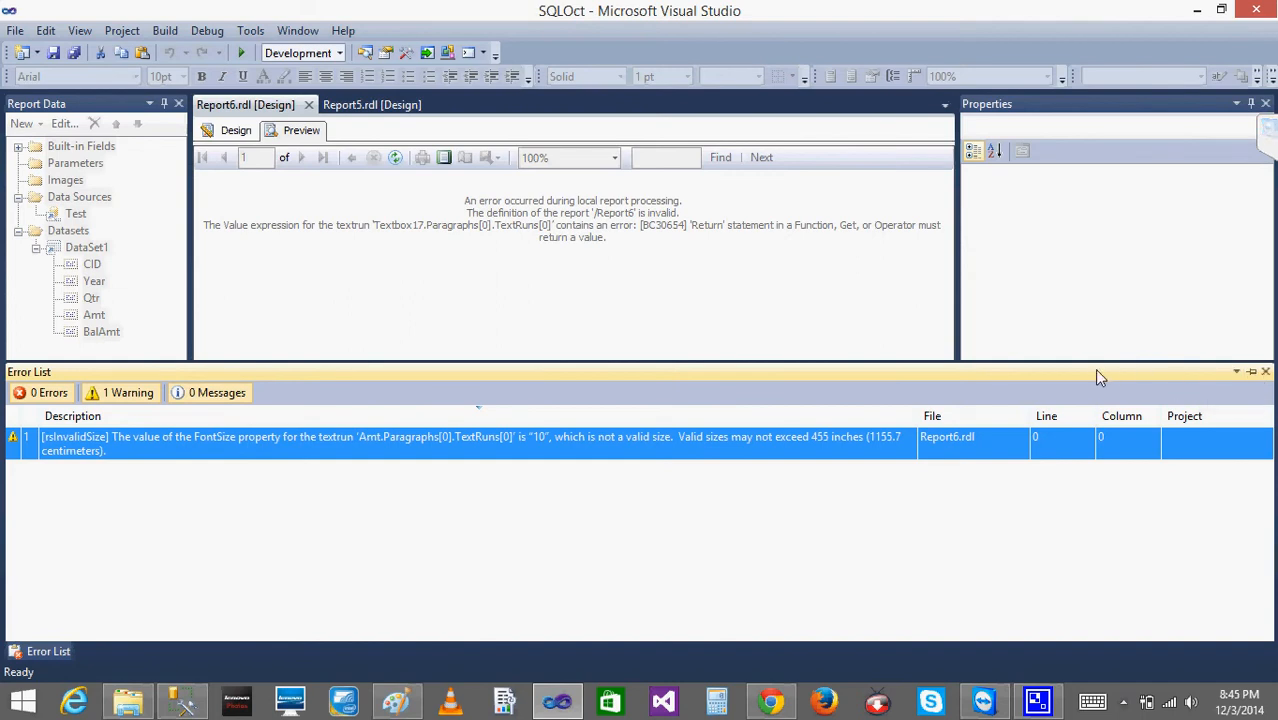
drag(1094, 370, 1116, 412)
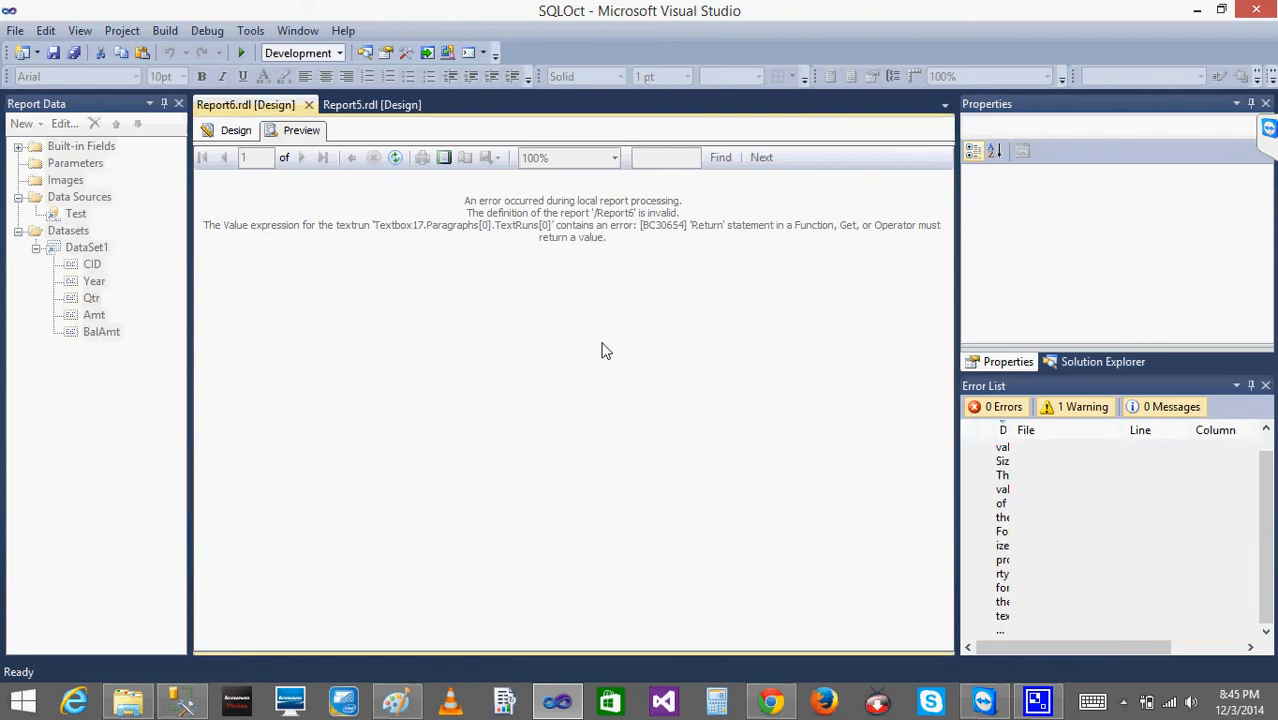
click(270, 137)
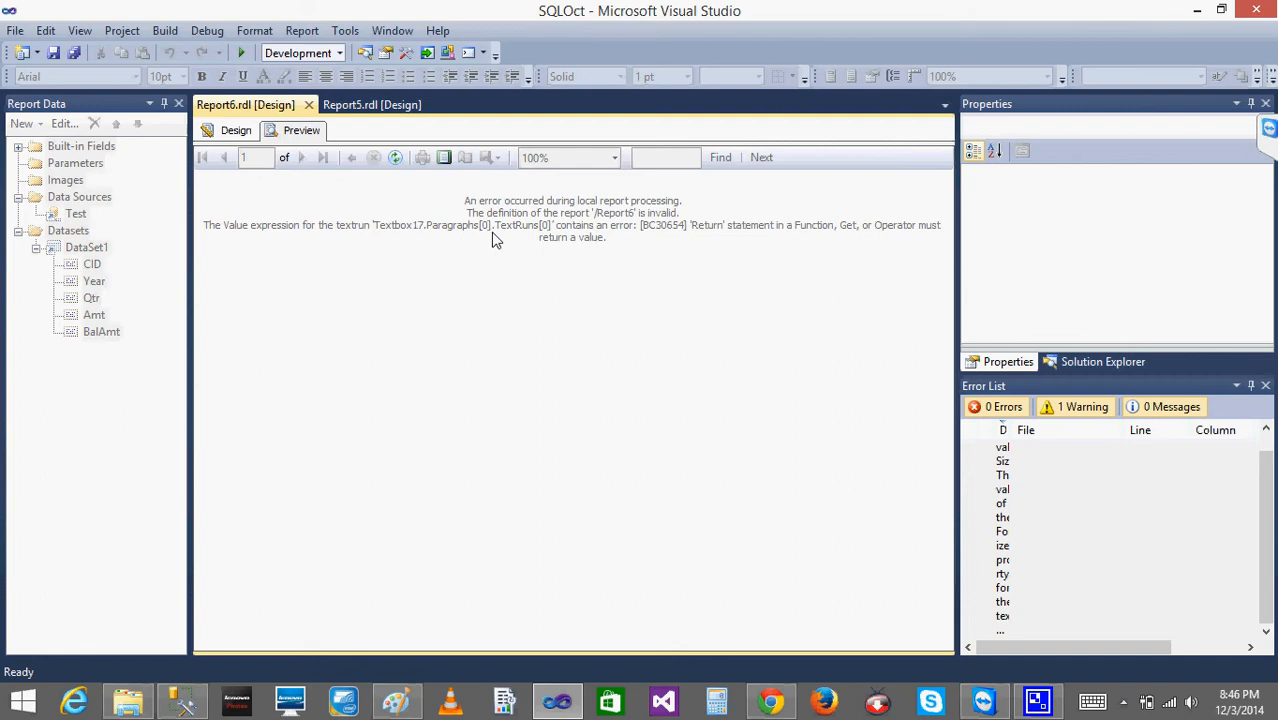
click(230, 130)
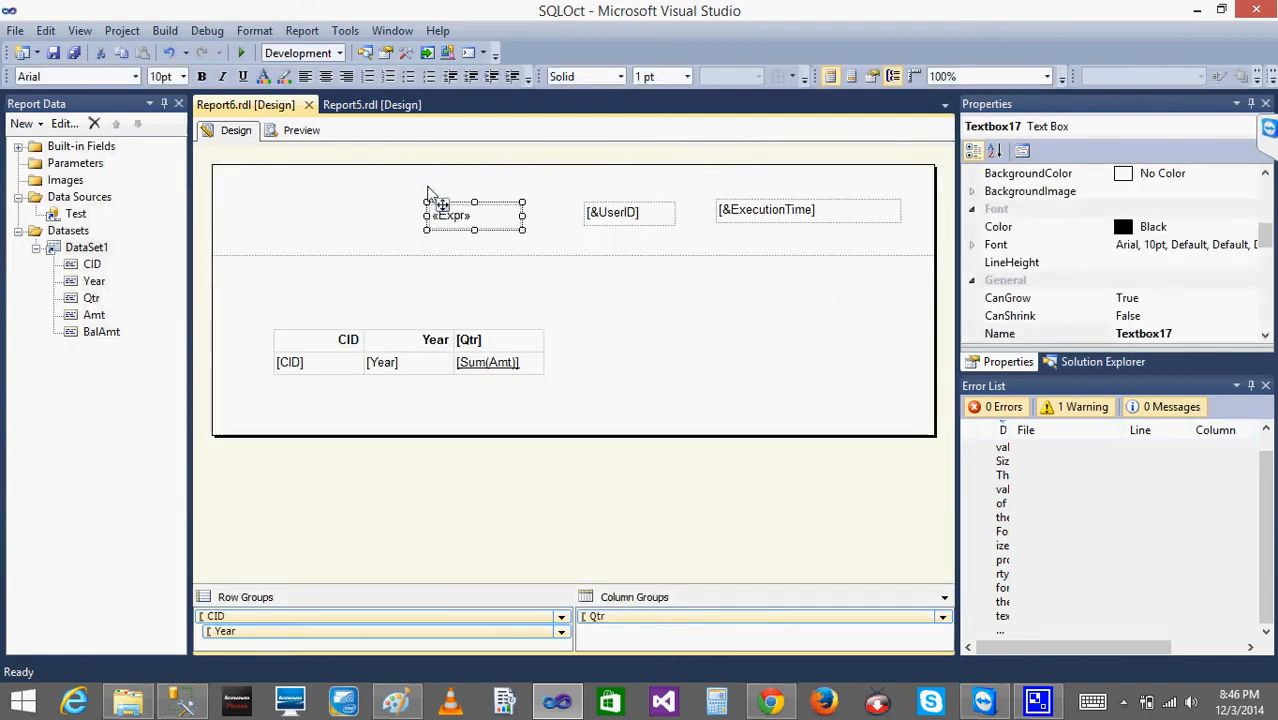
click(558, 274)
click(470, 228)
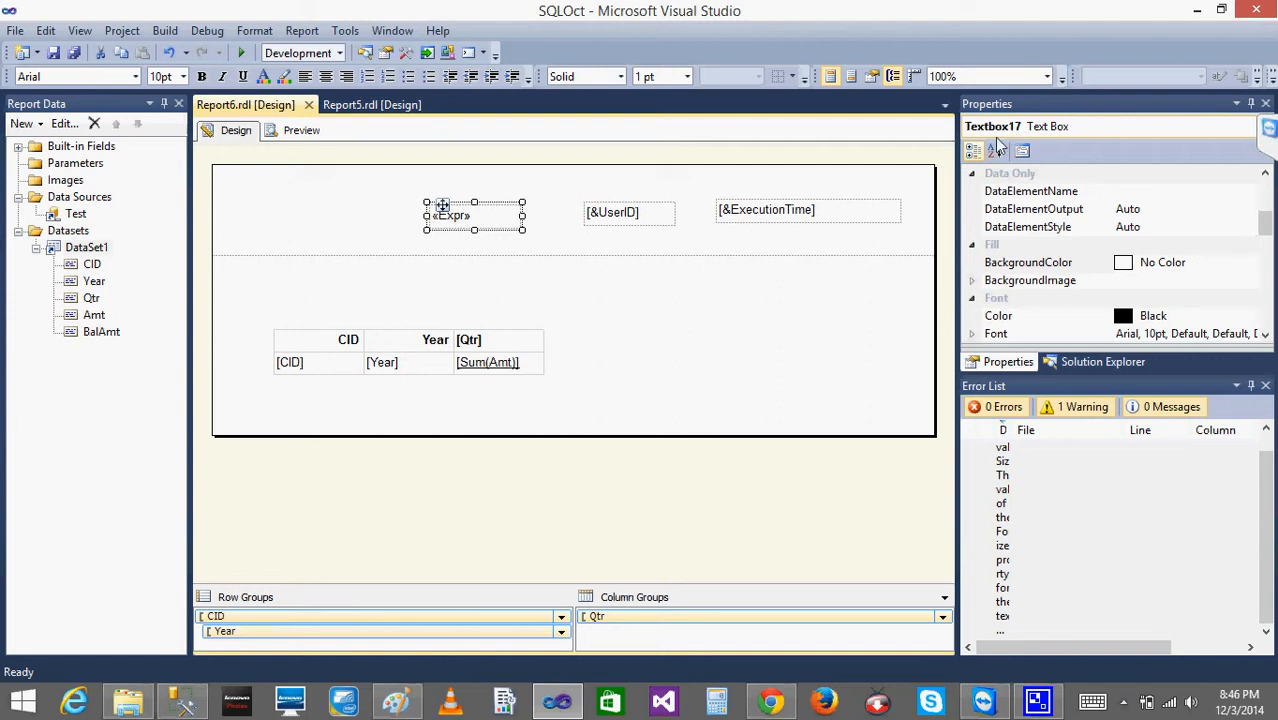
right_click(438, 226)
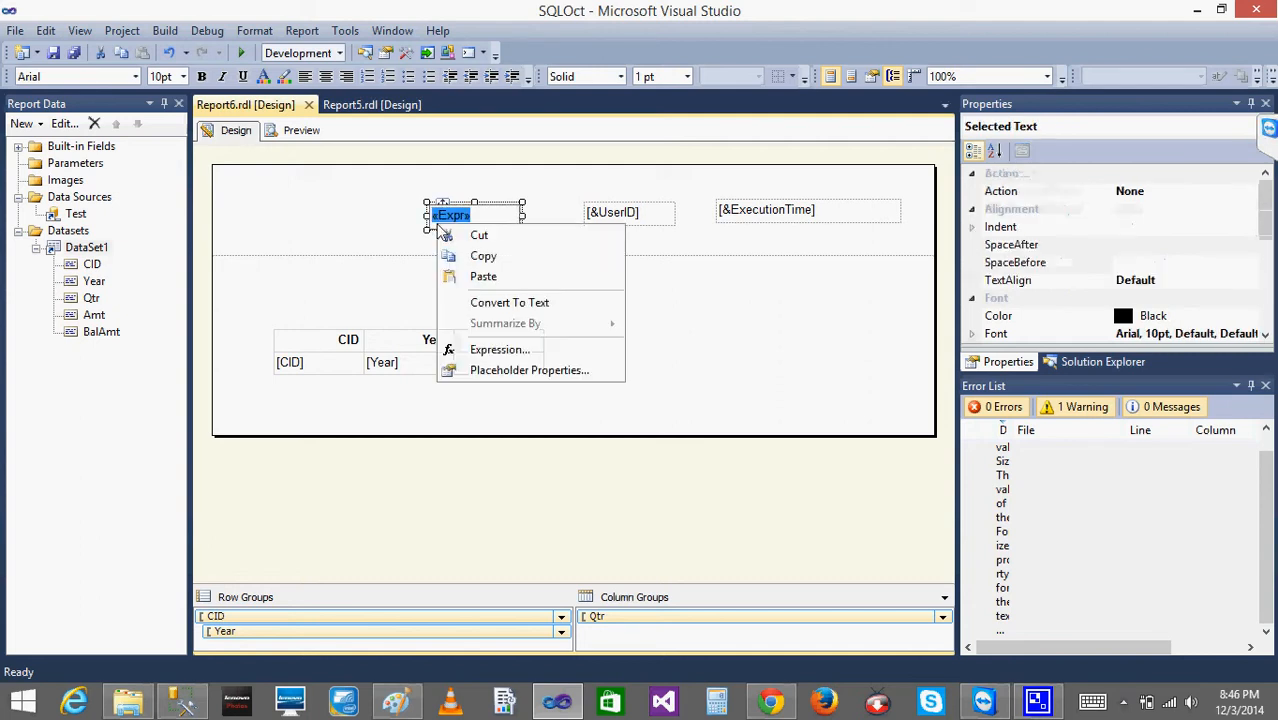
click(520, 371)
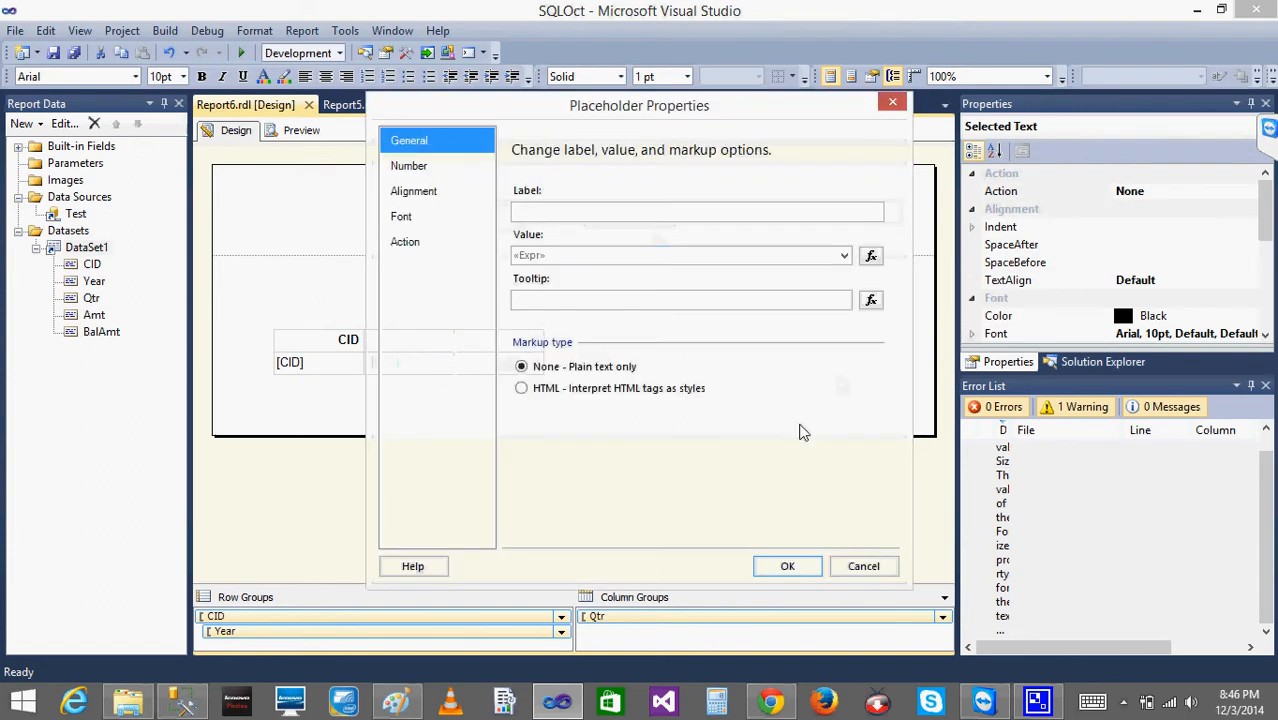
click(852, 566)
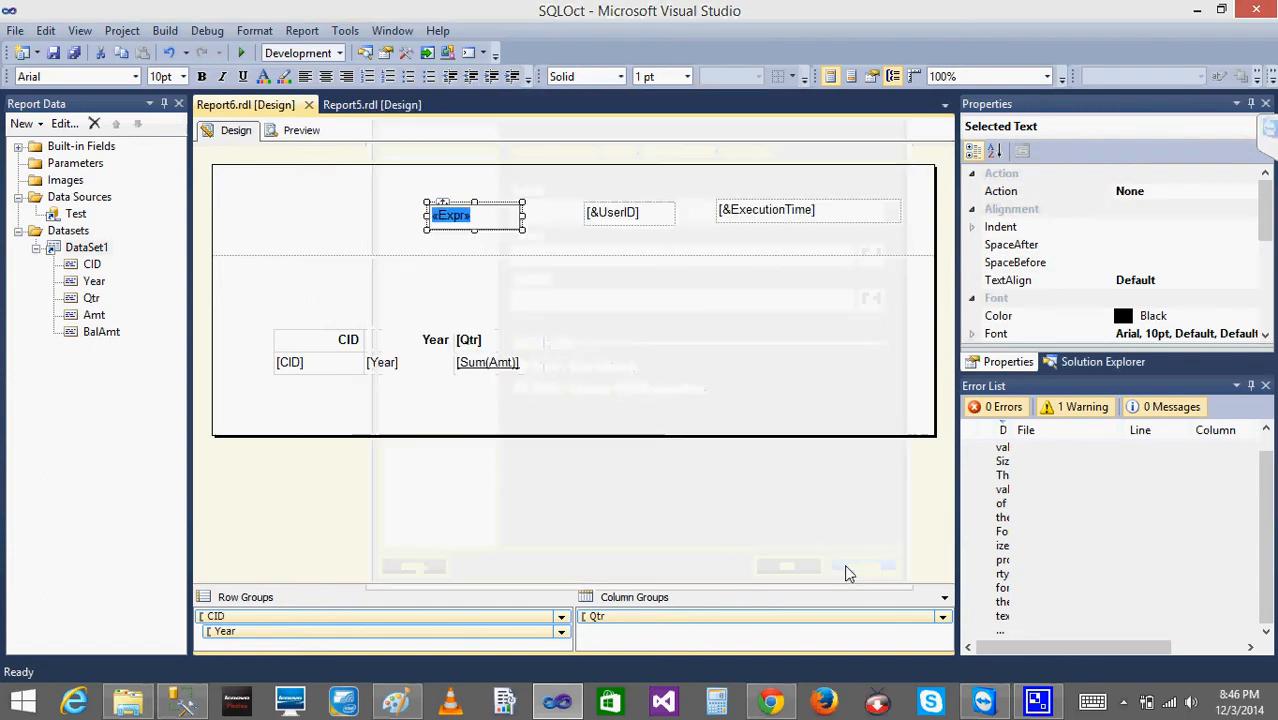
click(432, 245)
- Open the value expression of the leftmost header text box and list the available built-in fields
right_click(463, 221)
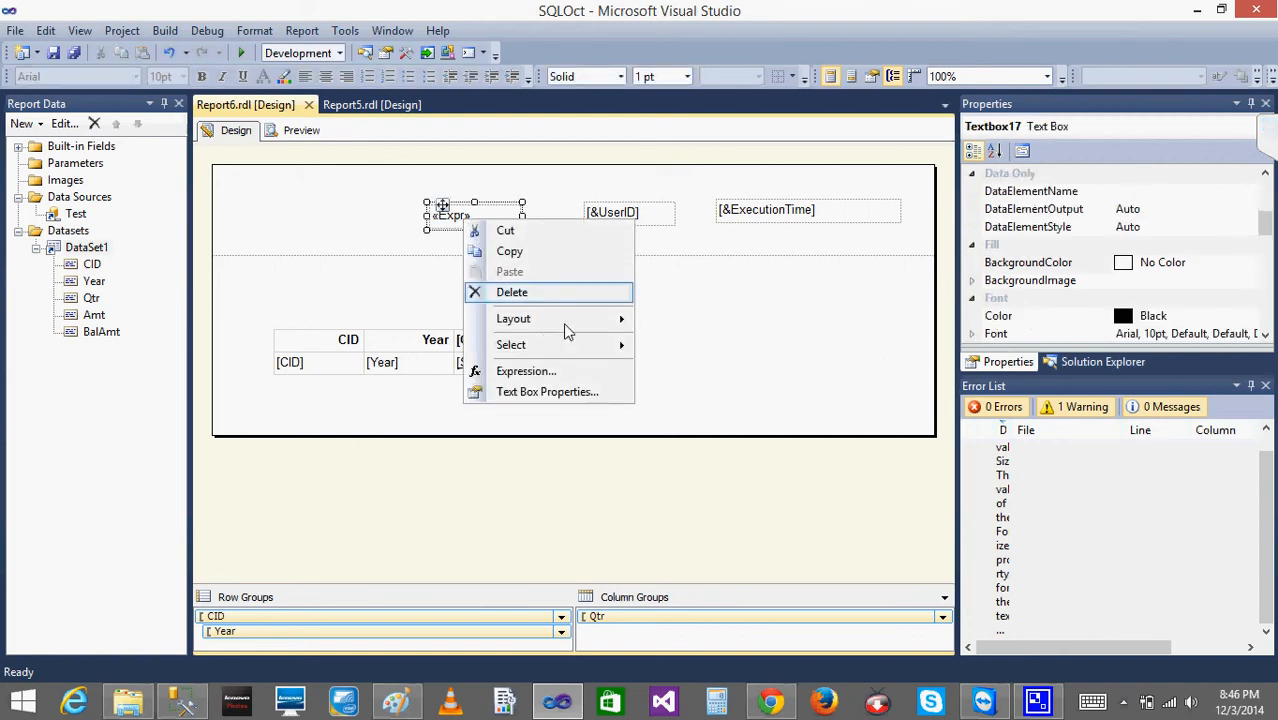
click(552, 396)
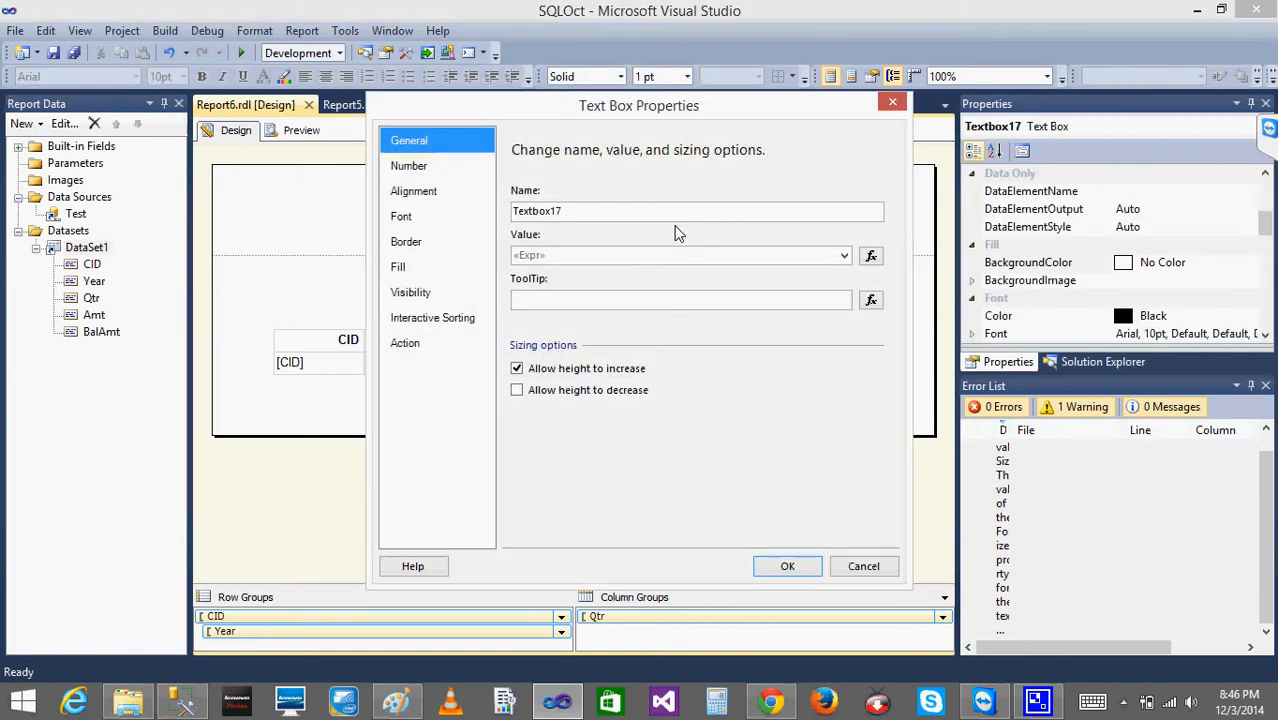
click(872, 257)
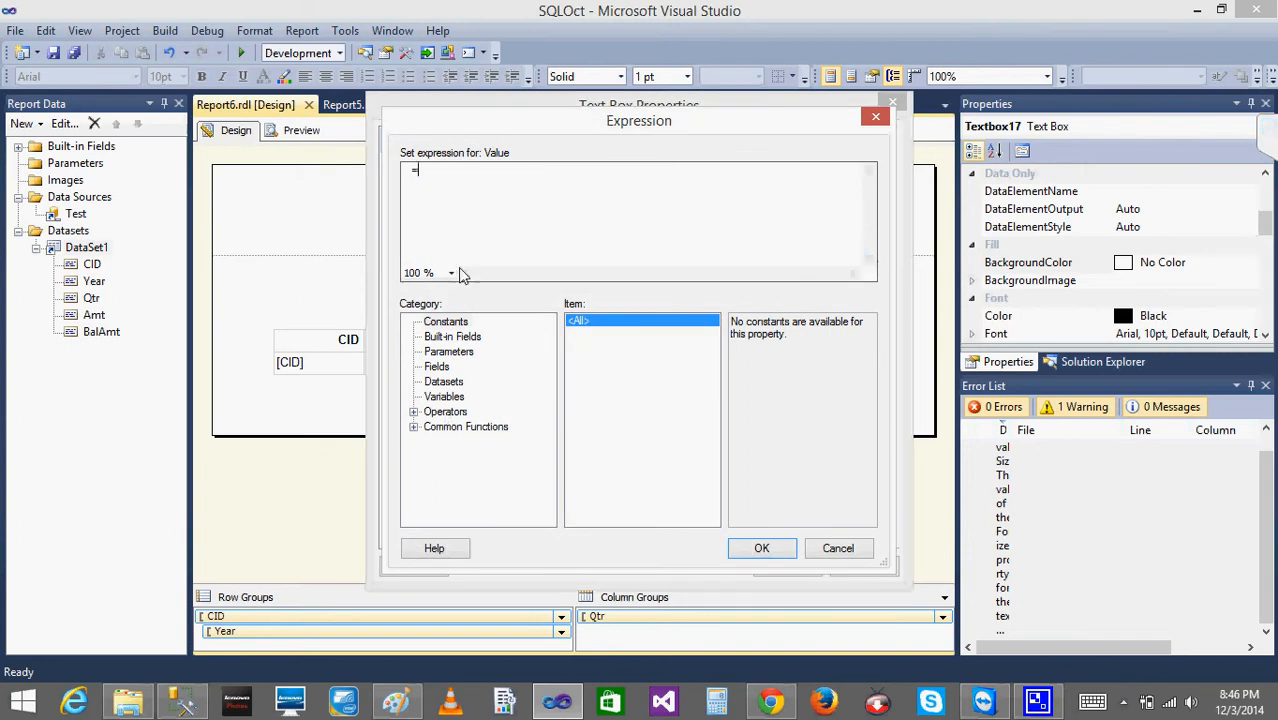
click(447, 352)
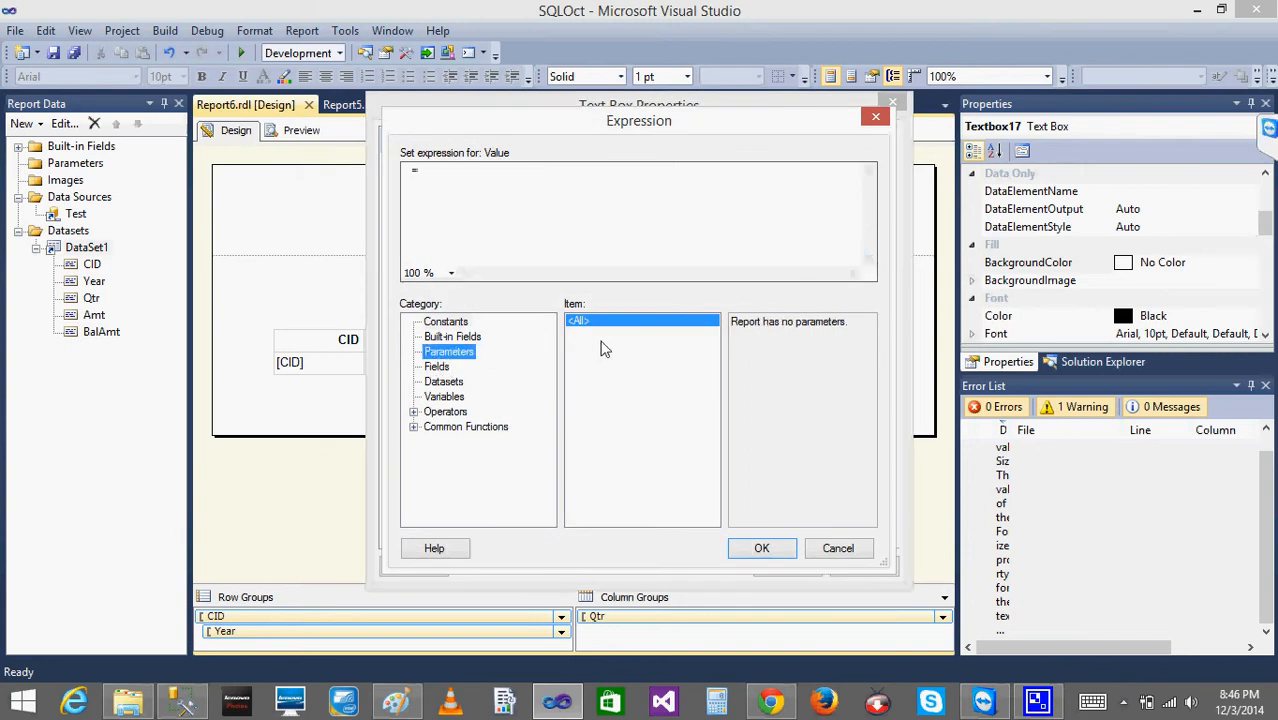
click(450, 337)
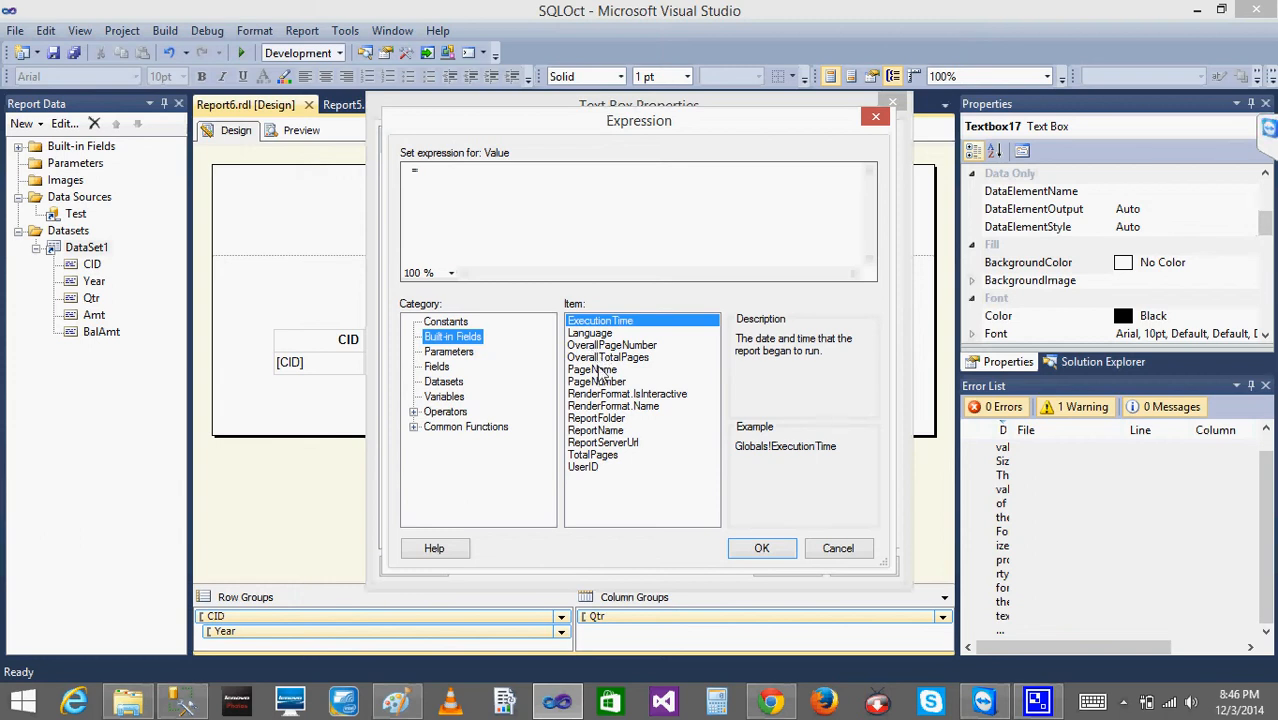
double_click(597, 370)
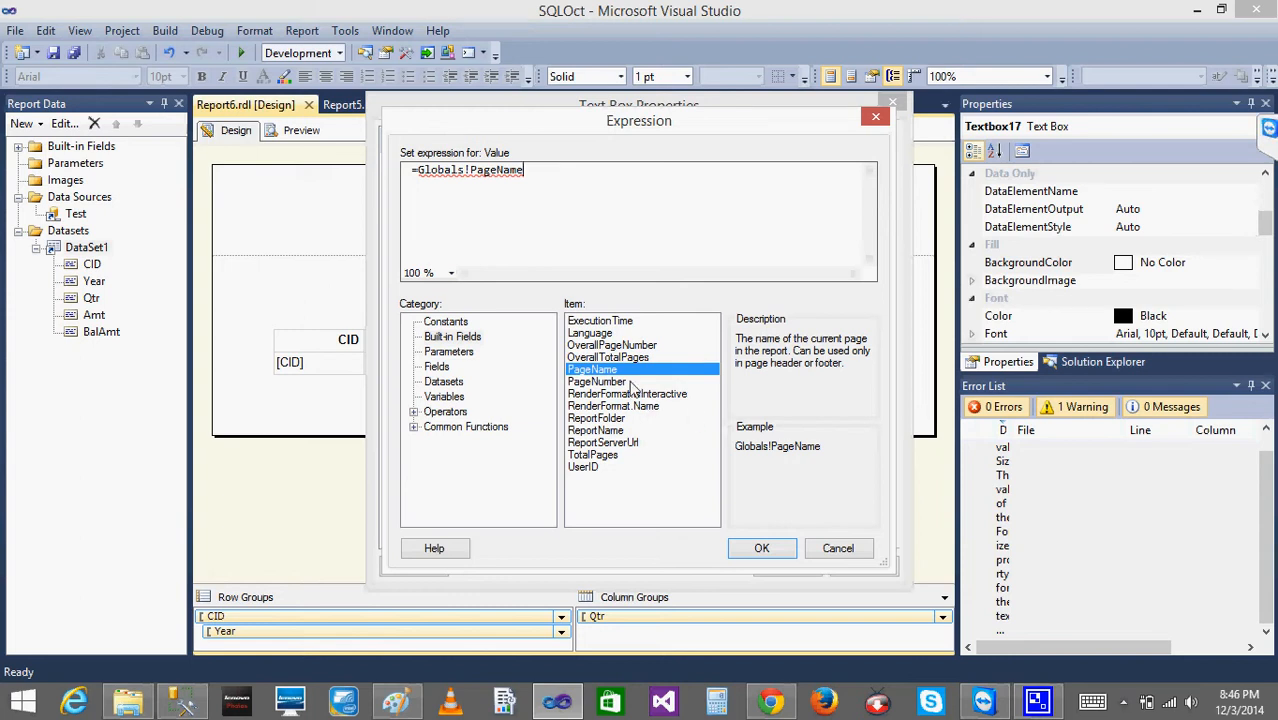
key(BackSpace)
key(BackSpace)
key(BackSpace)
key(BackSpace)
key(BackSpace)
key(BackSpace)
key(BackSpace)
key(BackSpace)
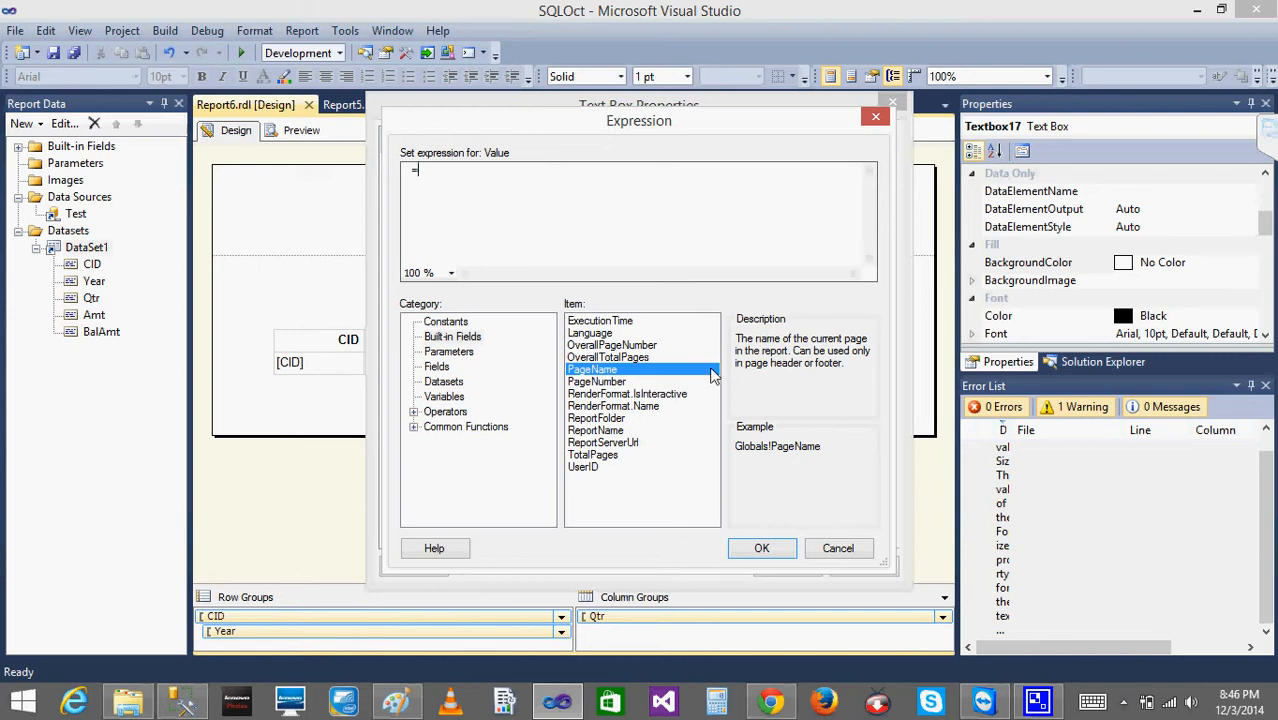
- Set the value of the leftmost header text box to the built-in field PageNumber and apply the text box properties
double_click(595, 382)
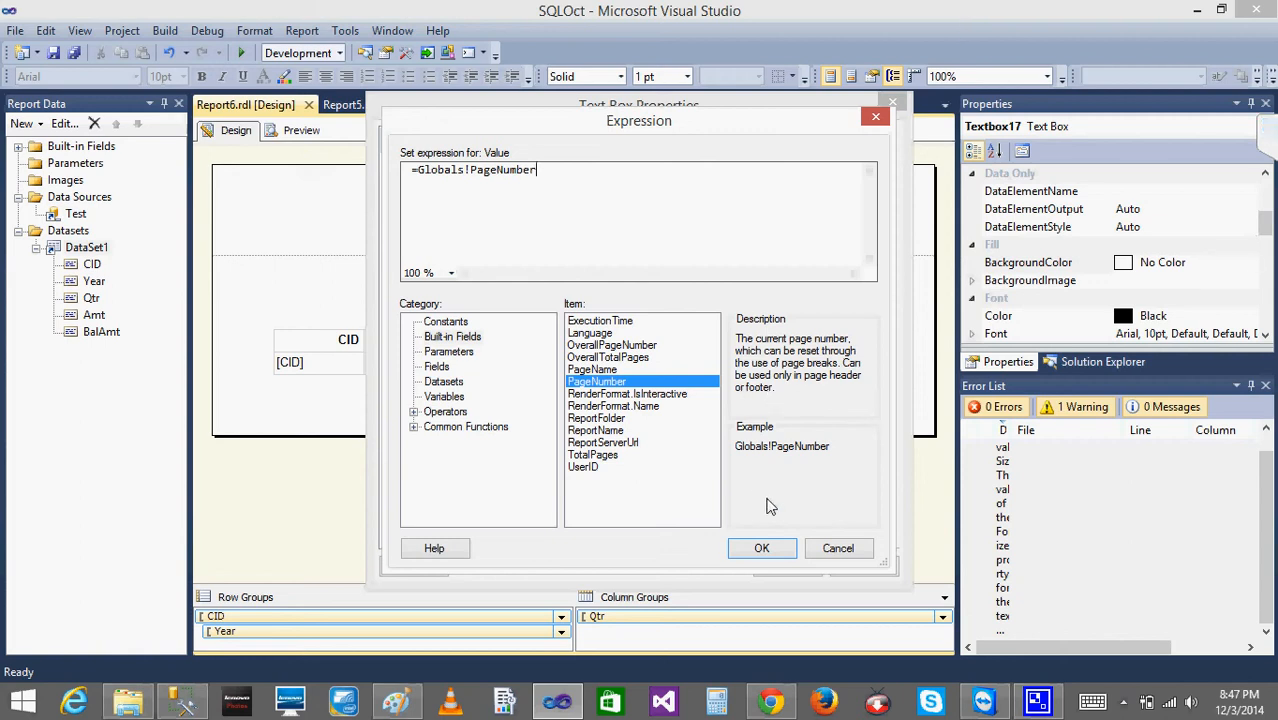
click(764, 549)
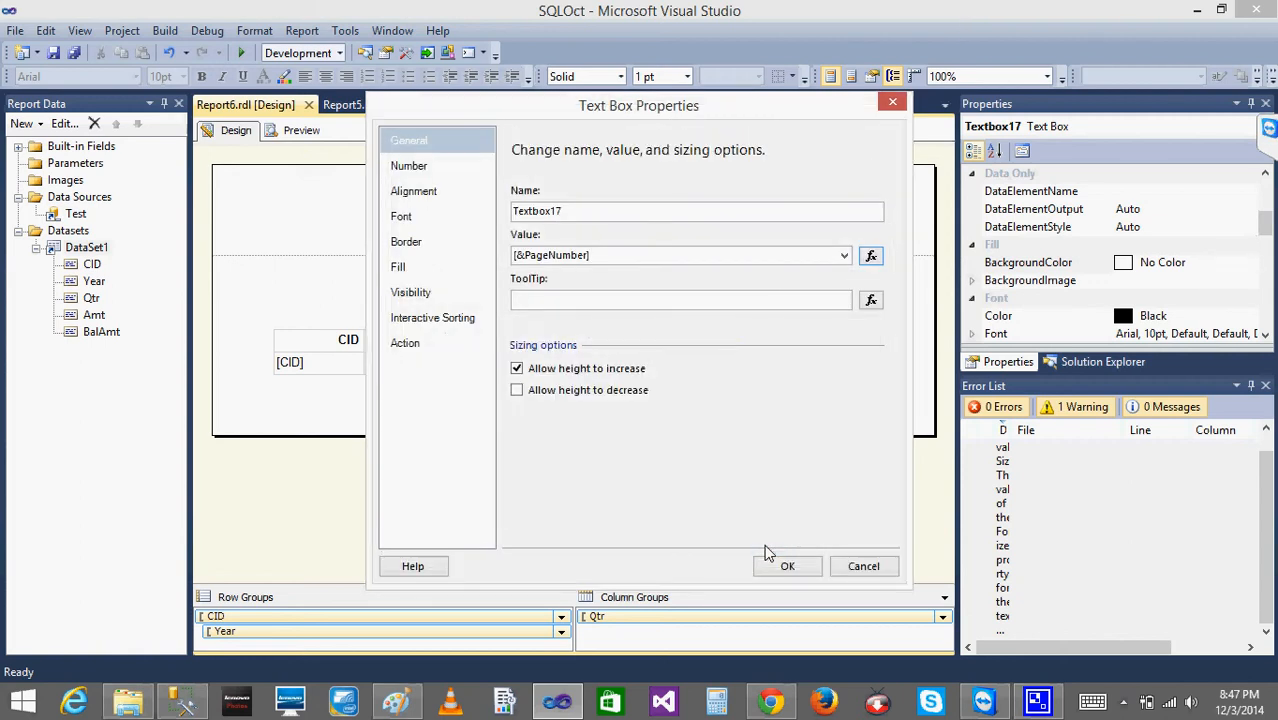
click(787, 566)
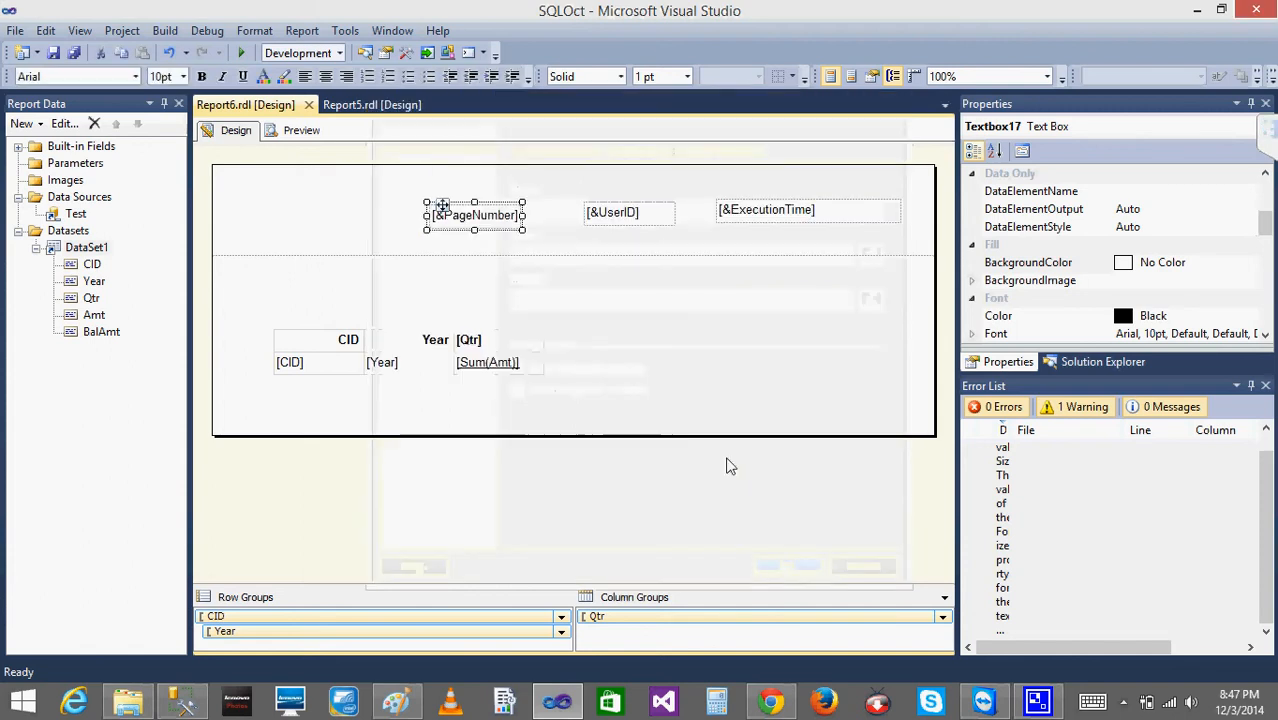
- Preview the report with the page number in the header and return to the design view
click(557, 246)
click(301, 130)
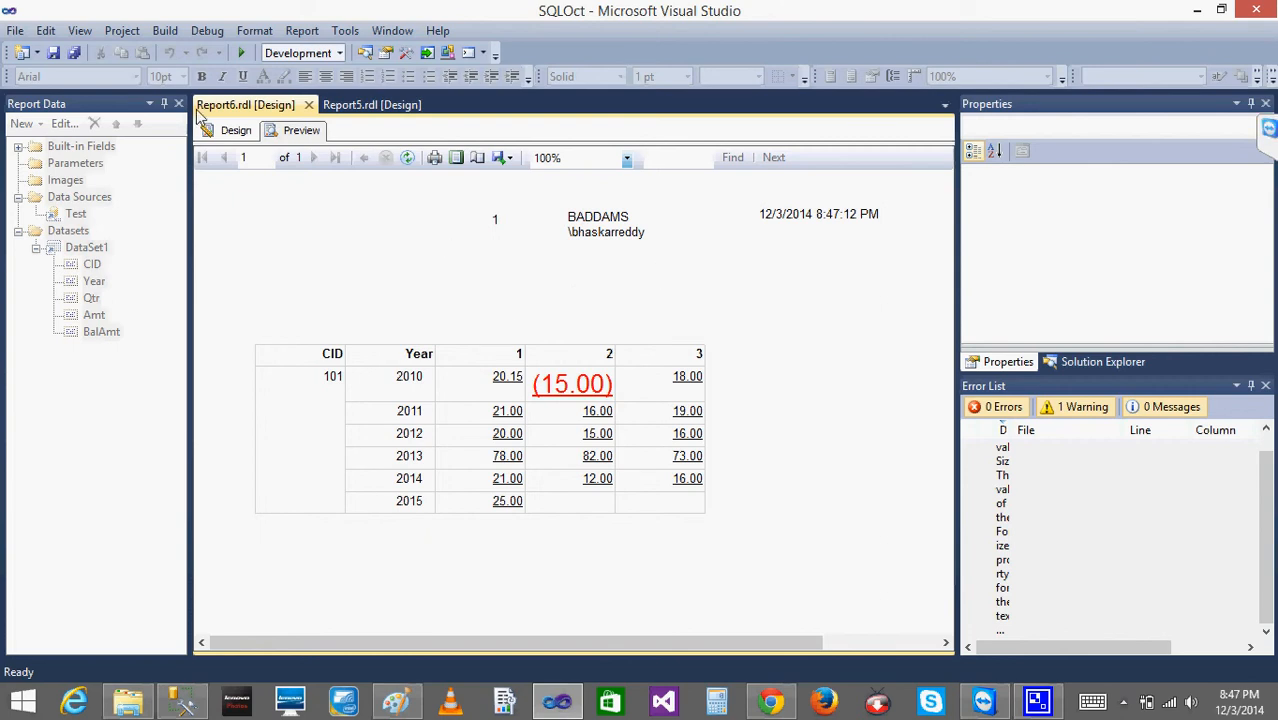
click(216, 132)
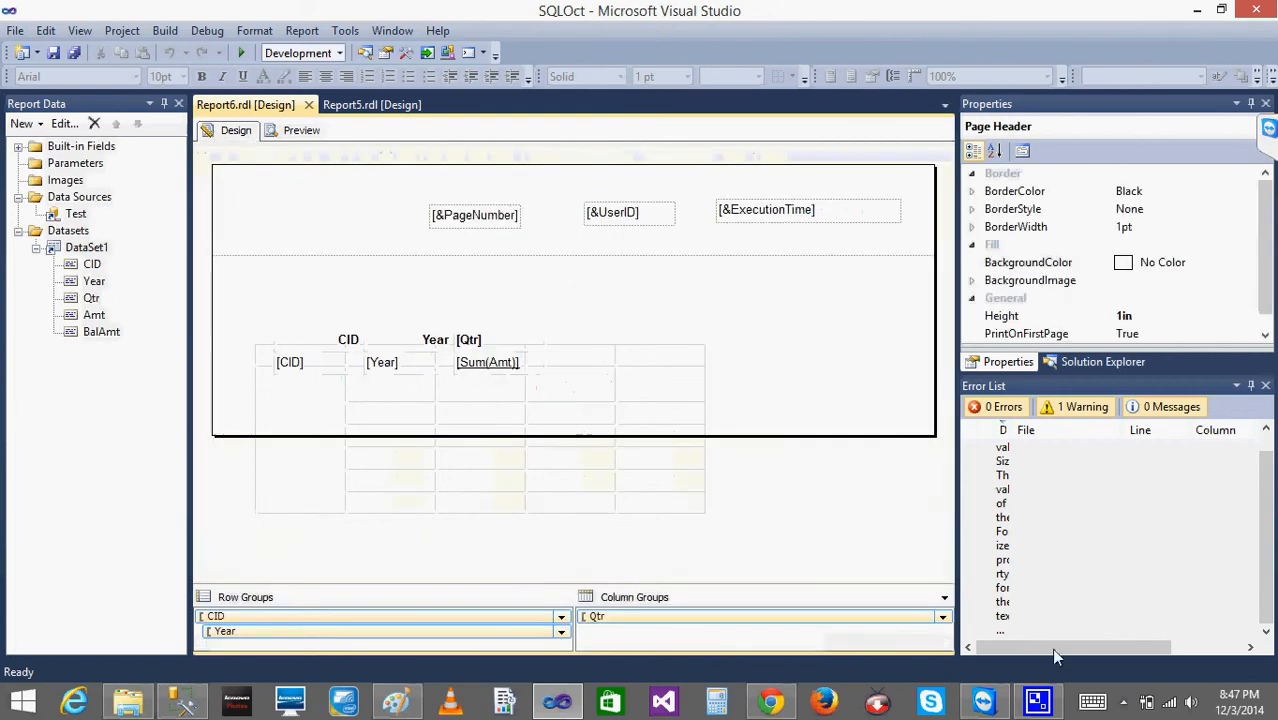
- Insert a page footer below the report body
click(1122, 703)
click(797, 364)
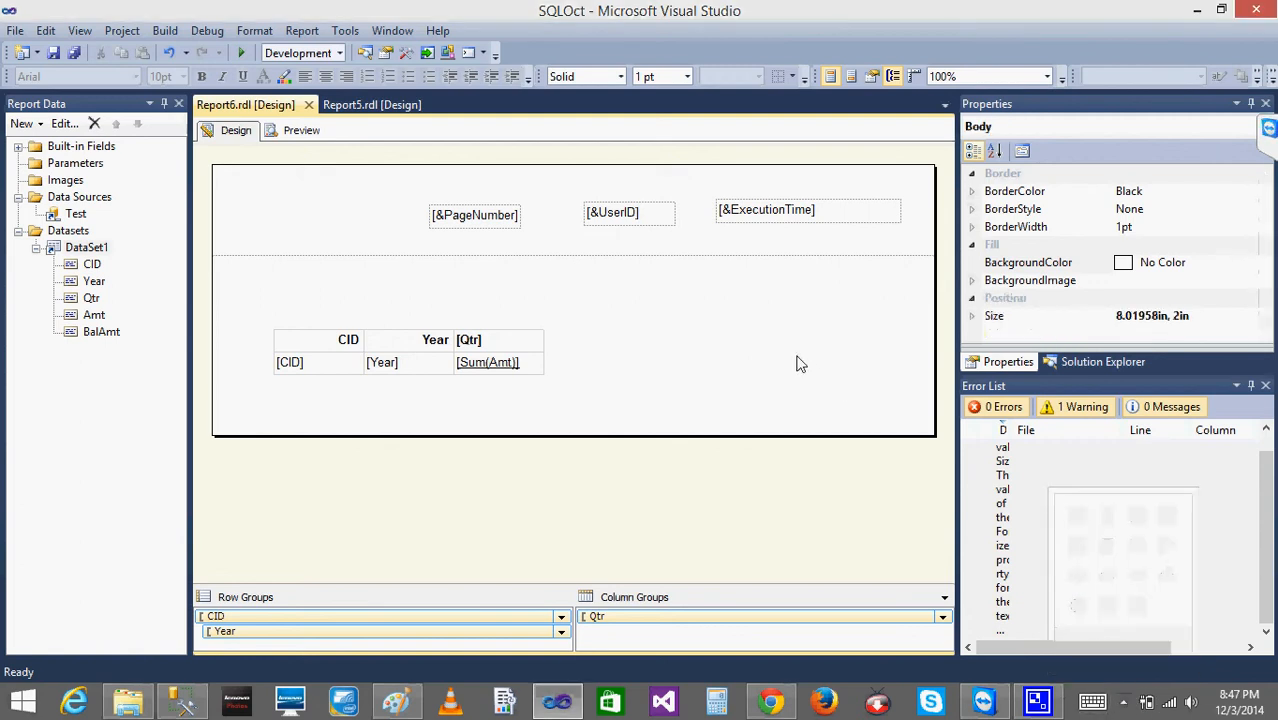
right_click(641, 399)
mouse_move(753, 466)
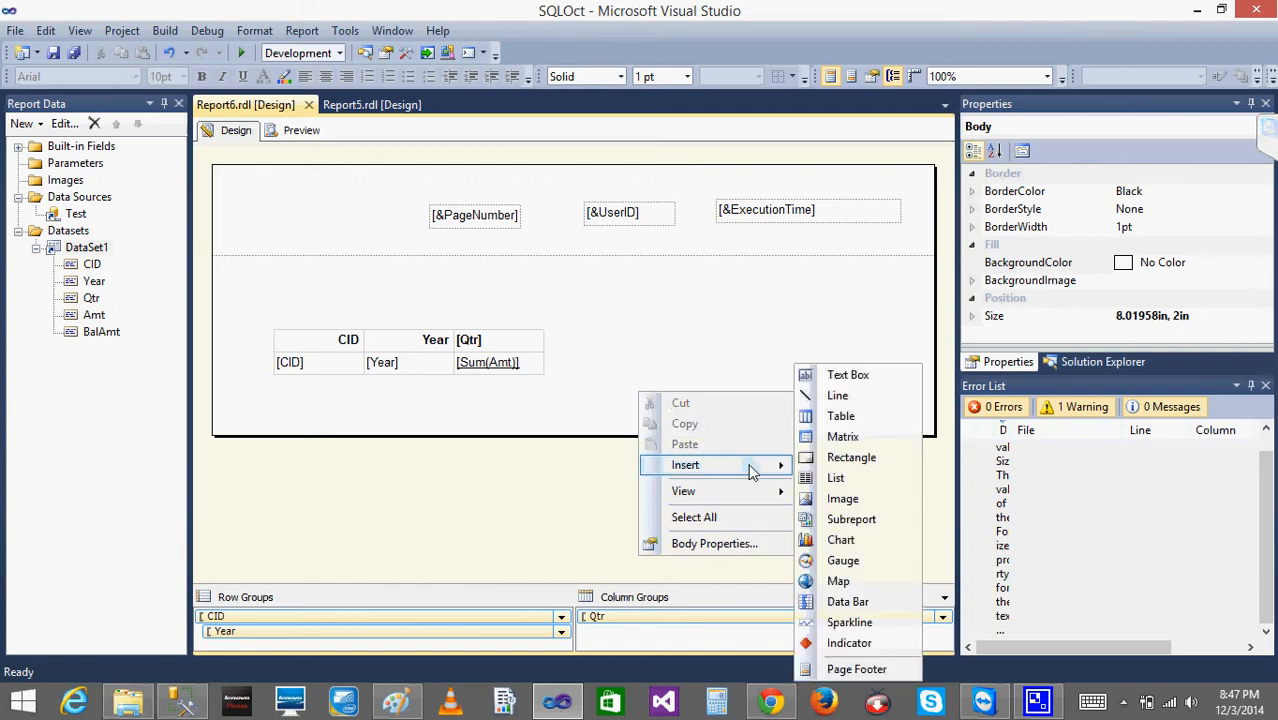
click(868, 672)
click(630, 495)
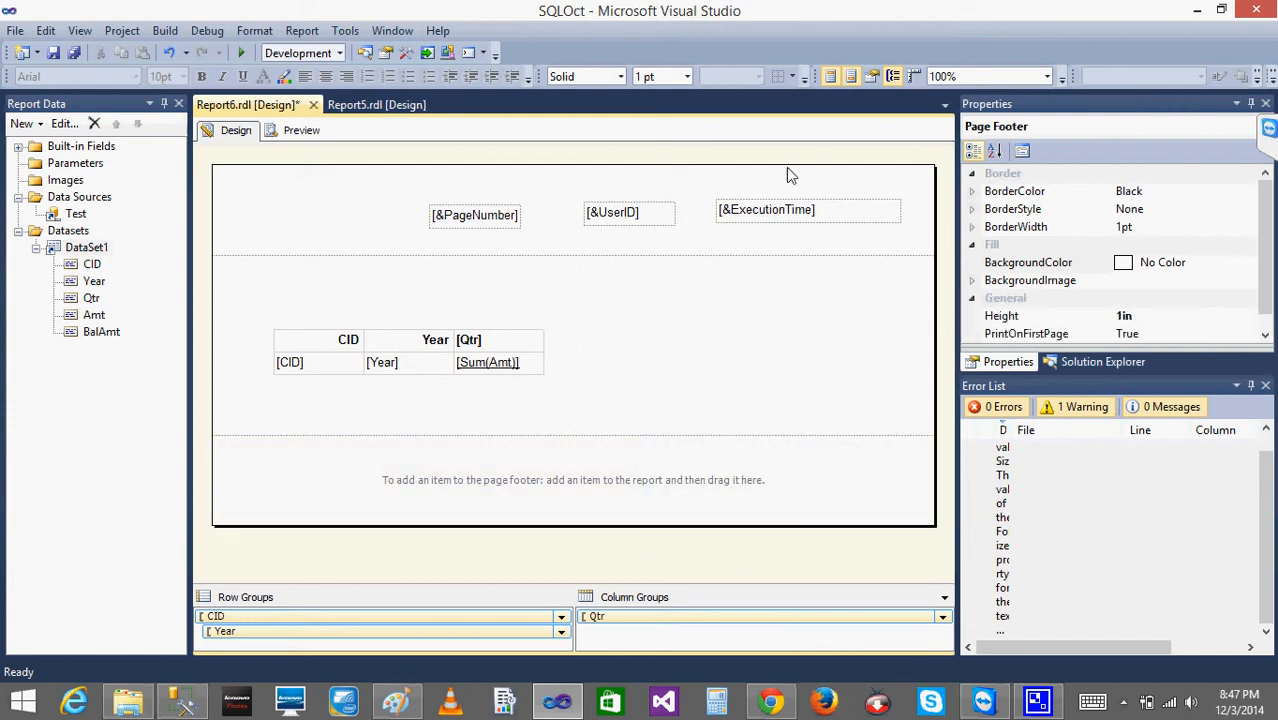
- Copy the ExecutionTime text box from the page header and paste it into the page footer
click(700, 220)
right_click(731, 220)
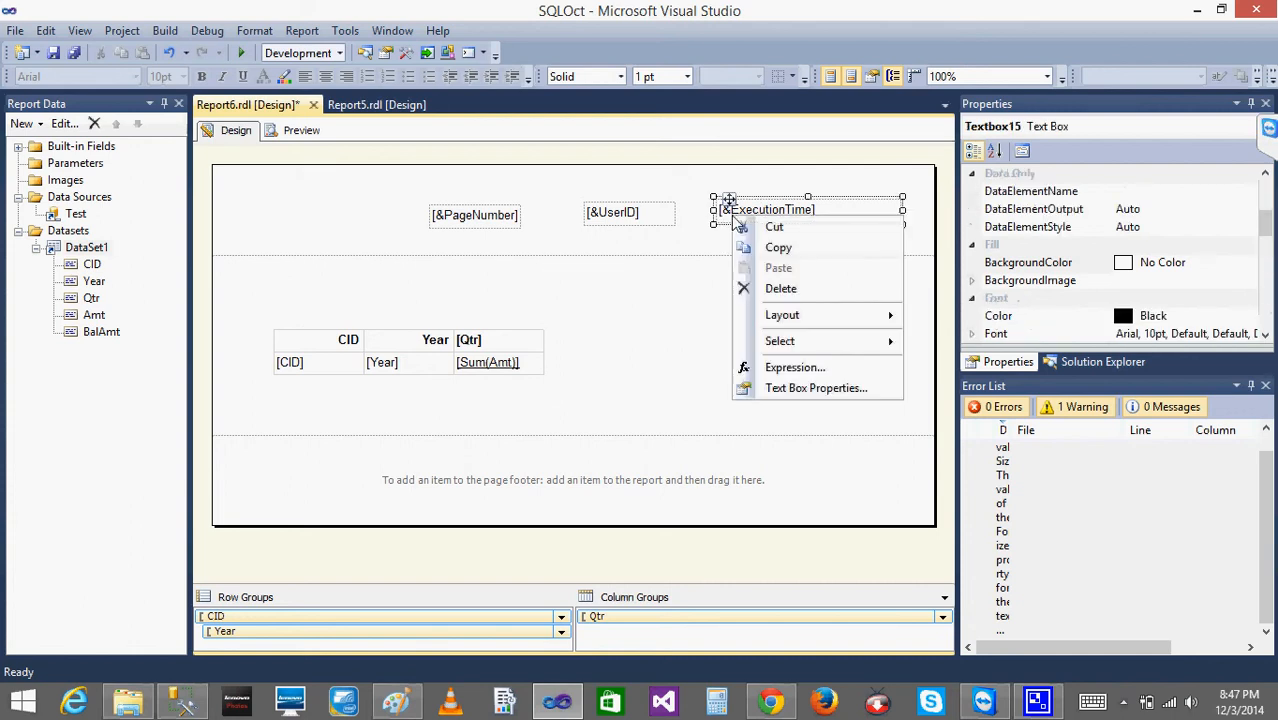
click(784, 255)
right_click(765, 500)
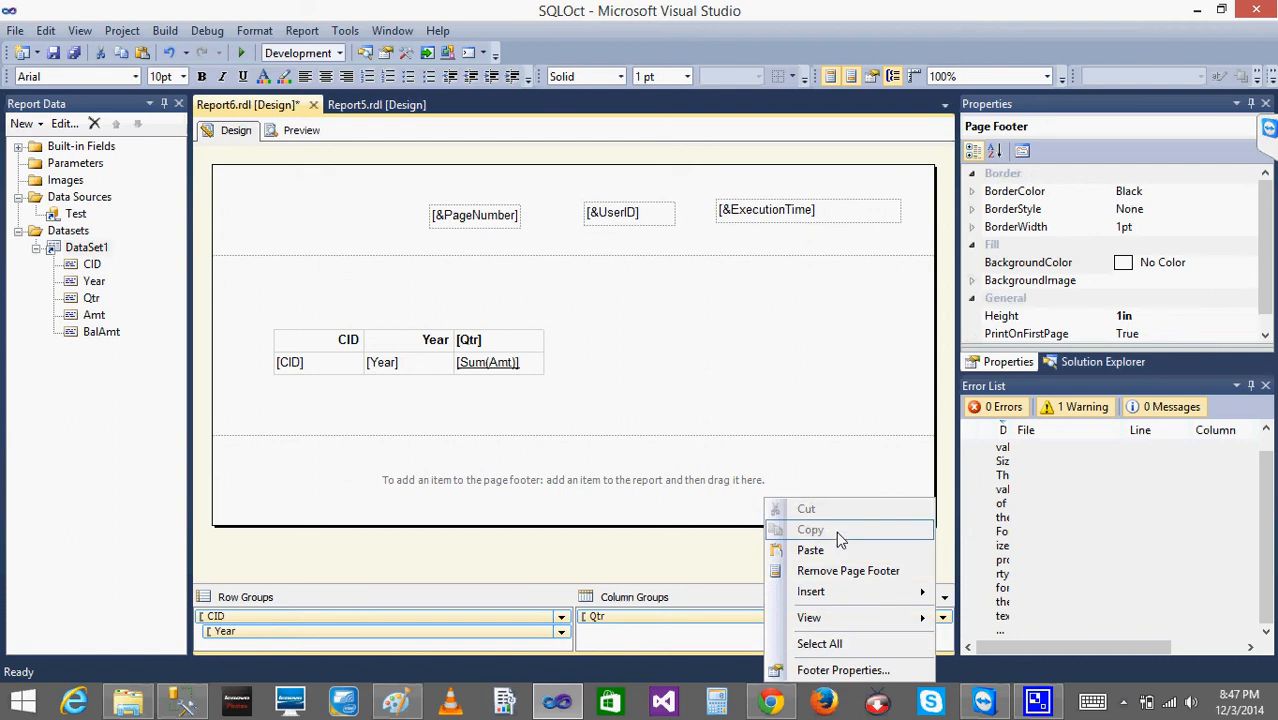
click(826, 551)
- Copy the header's UserID text box into the page footer and place it to the left of the ExecutionTime box
click(608, 210)
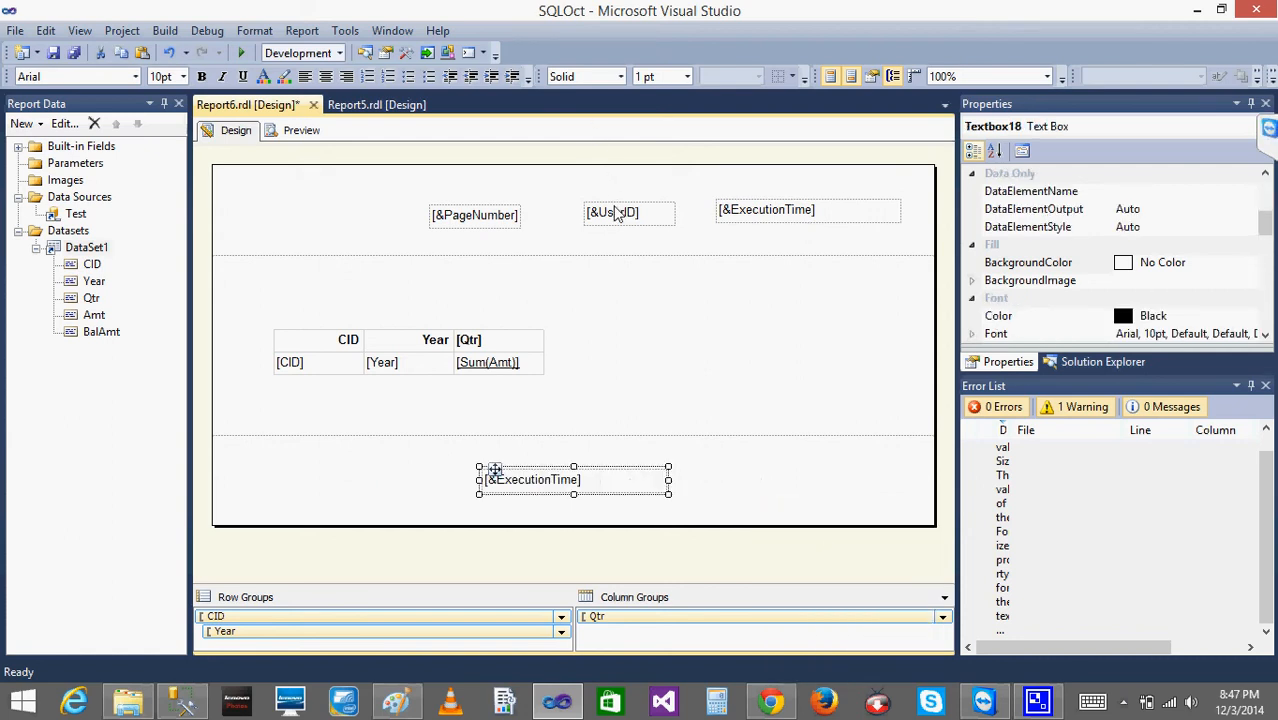
right_click(615, 211)
click(630, 238)
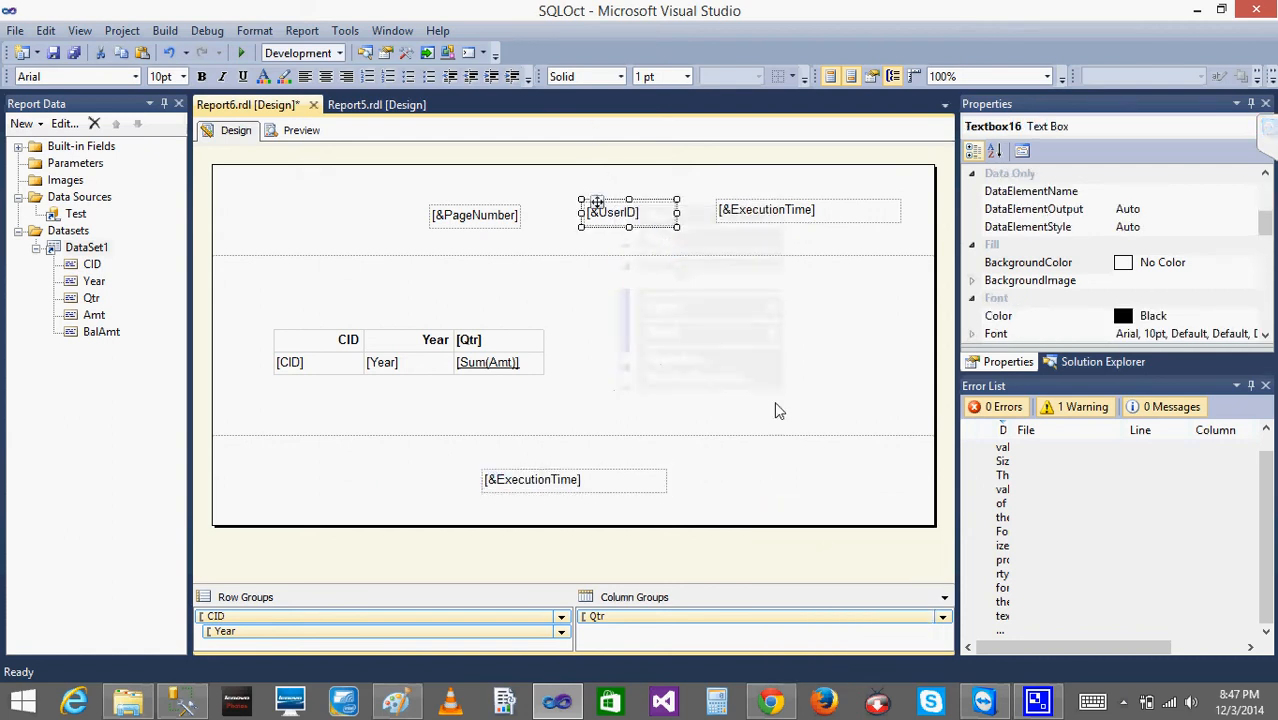
right_click(751, 481)
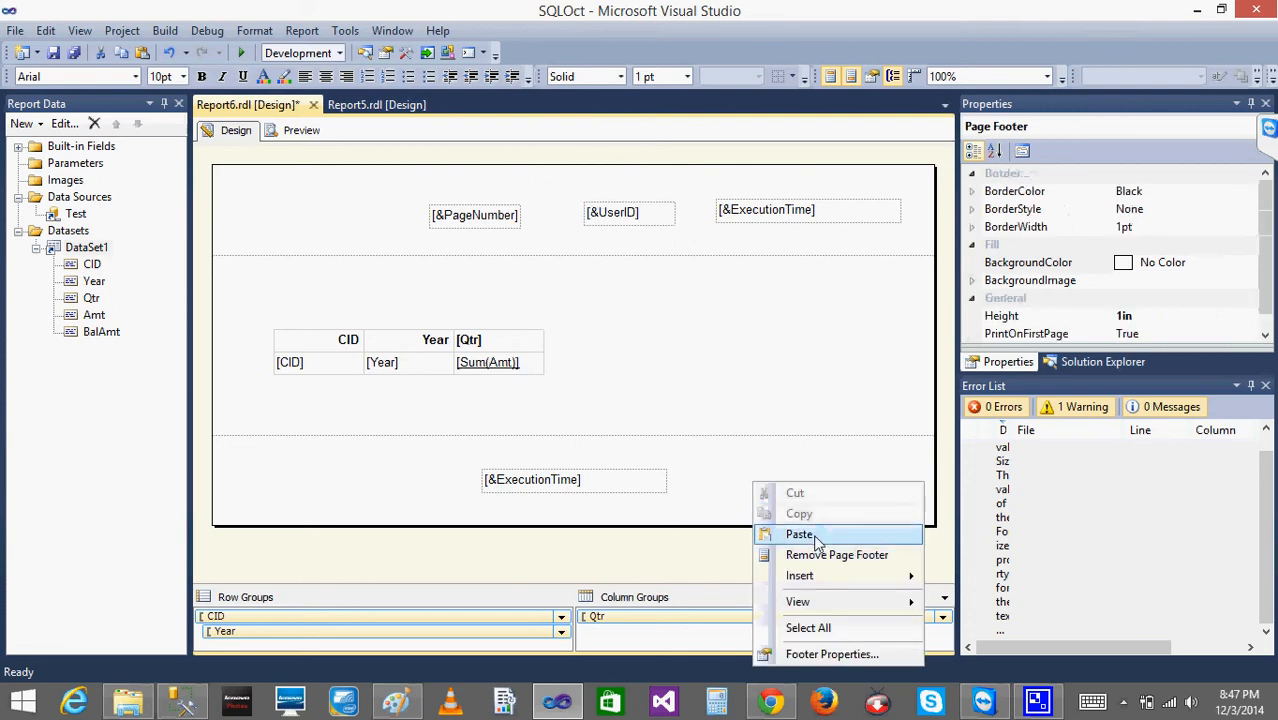
click(811, 541)
drag(541, 470, 378, 467)
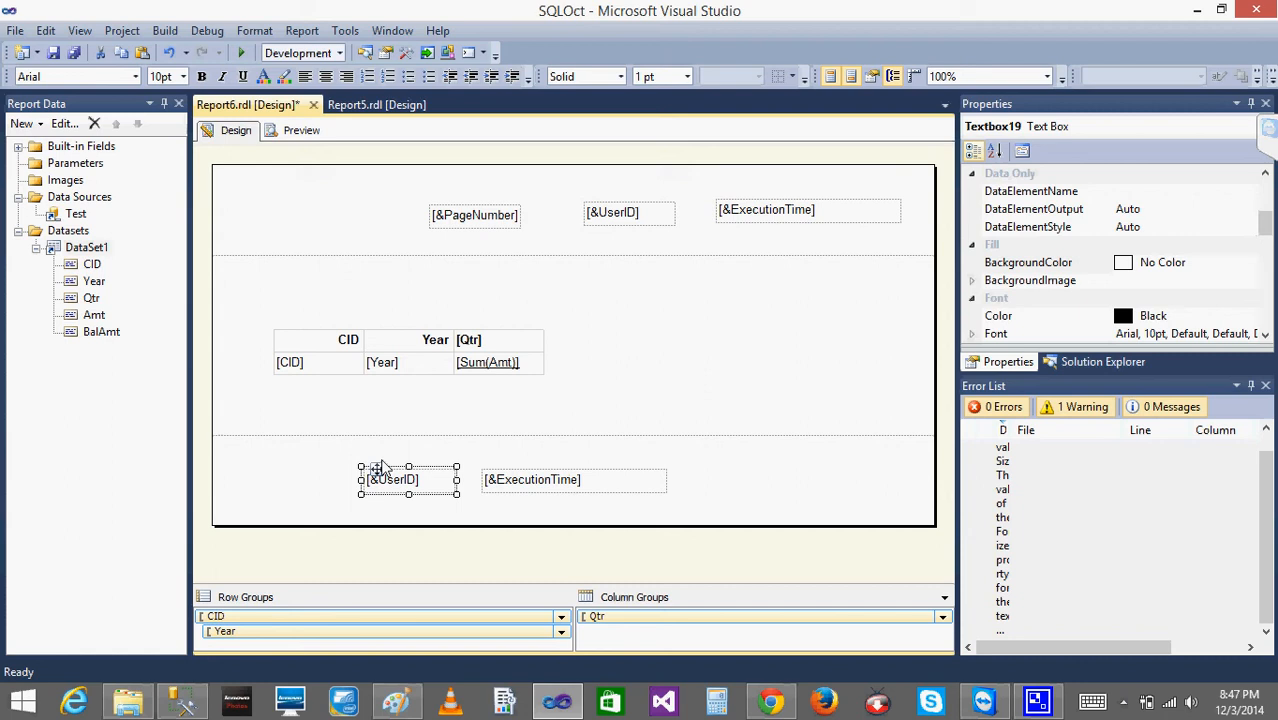
- Preview the report with its page footer and return to the design view
click(303, 131)
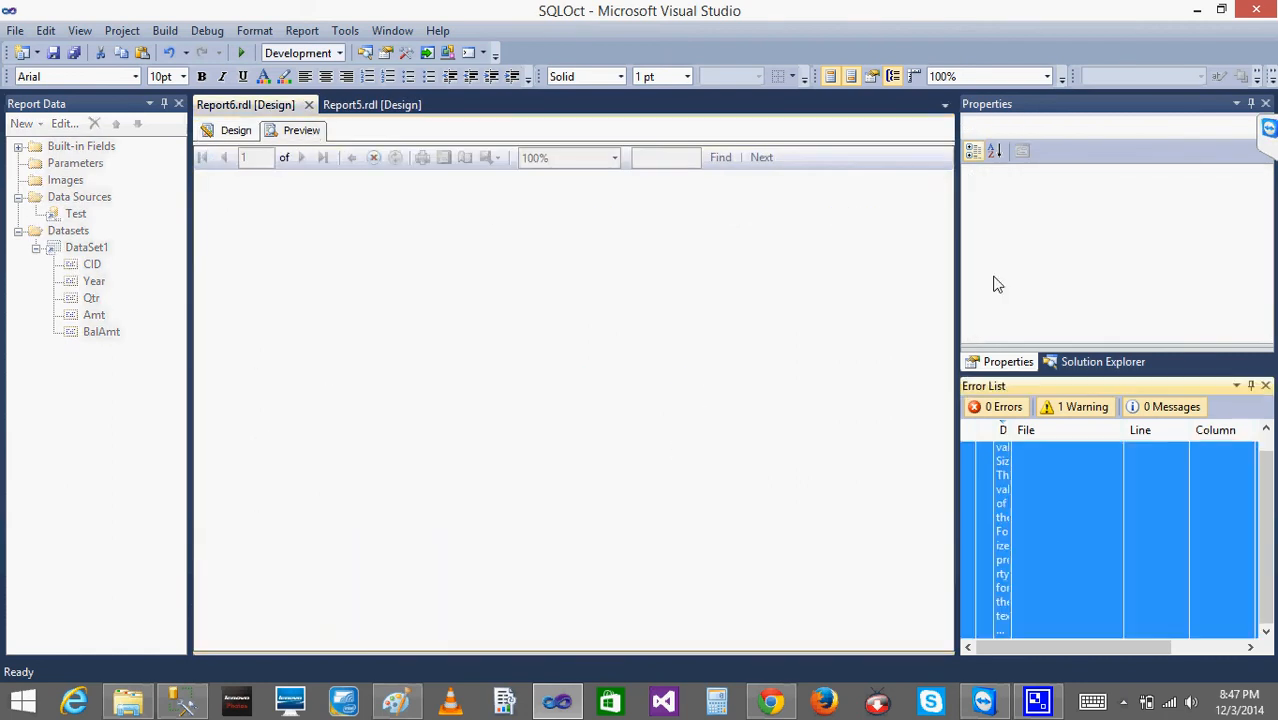
drag(943, 278, 949, 250)
click(237, 131)
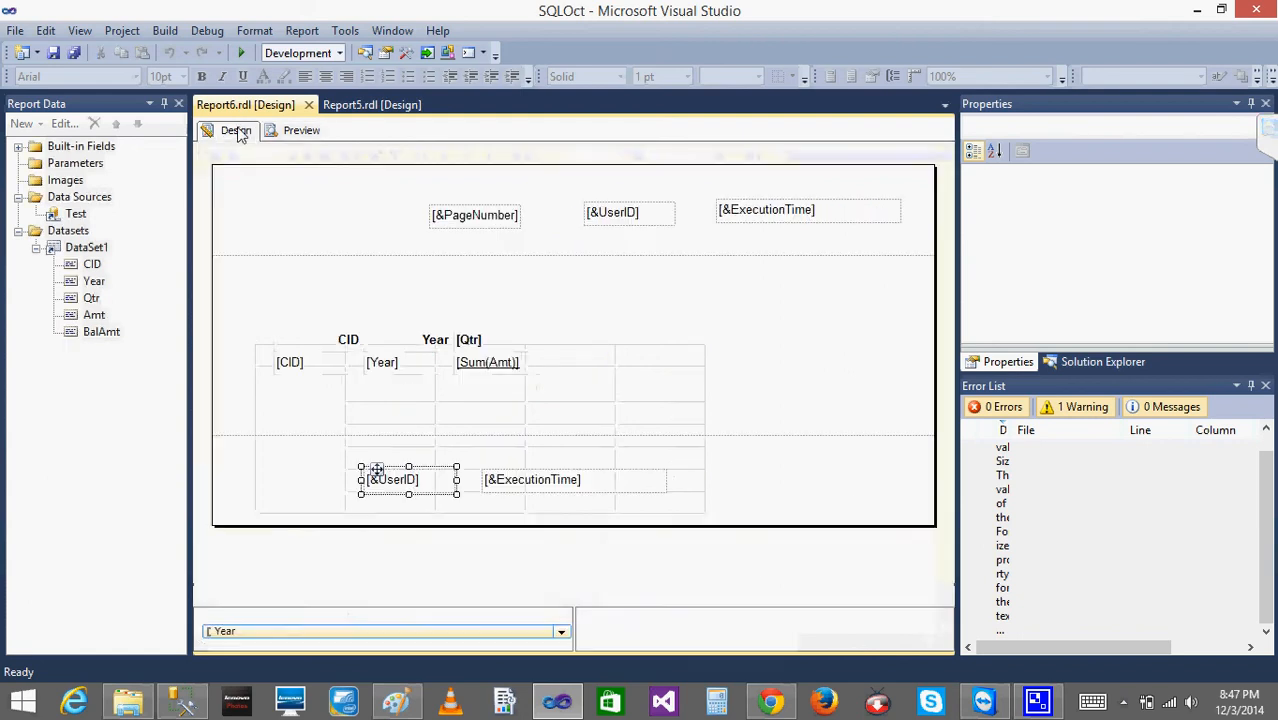
click(628, 367)
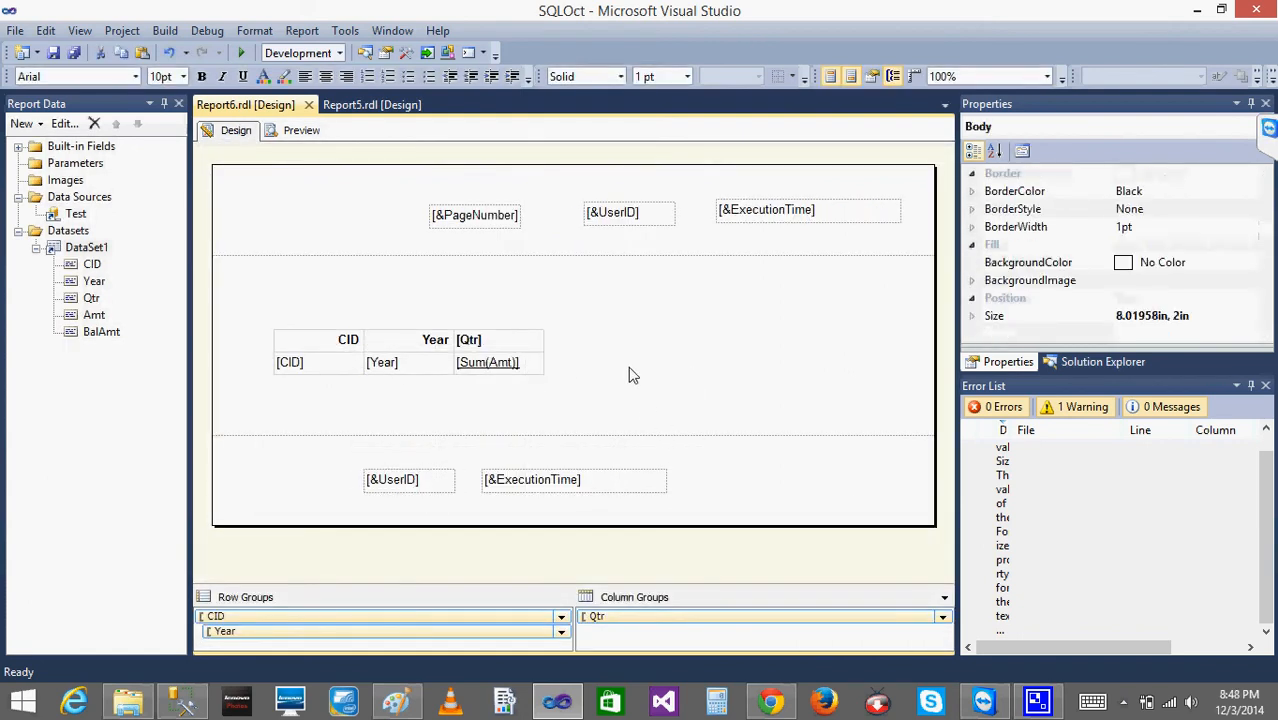
- Select the PageNumber, UserID and ExecutionTime text boxes in the page header and move them together to the left and slightly up
click(456, 183)
click(456, 224)
click(590, 243)
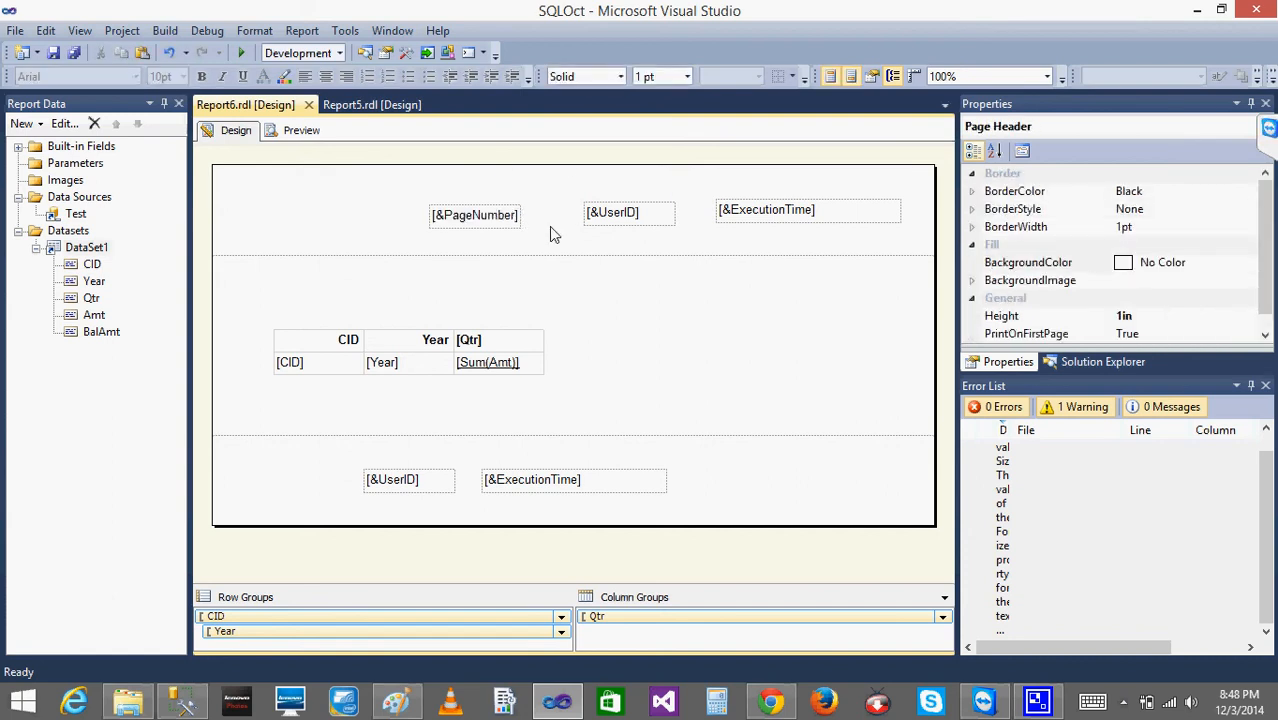
click(489, 233)
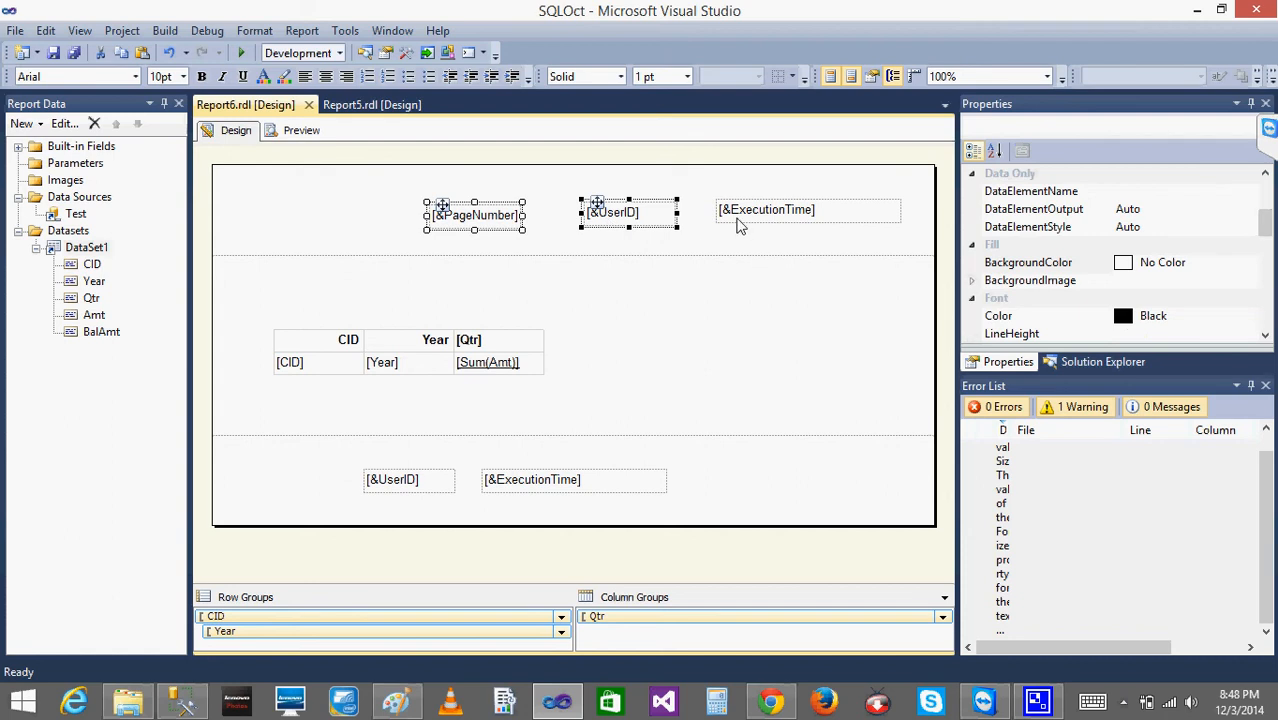
ctrl+click(739, 224)
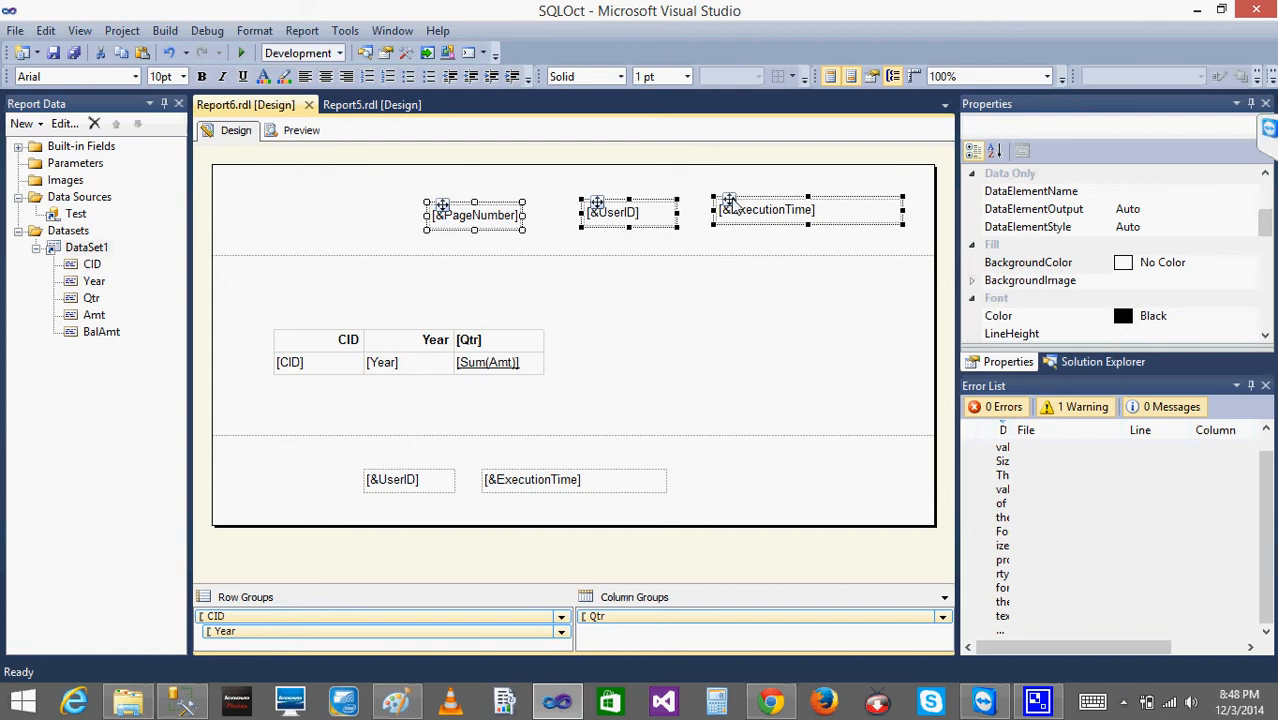
drag(733, 205, 667, 200)
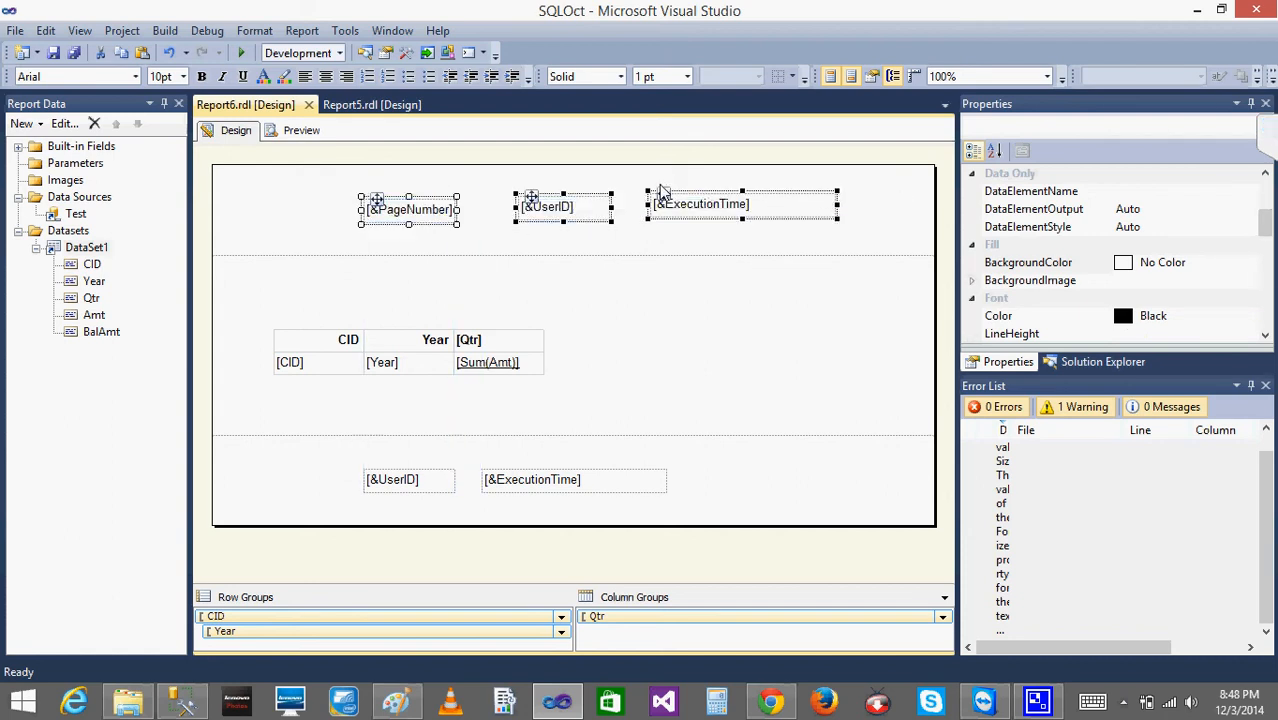
click(630, 239)
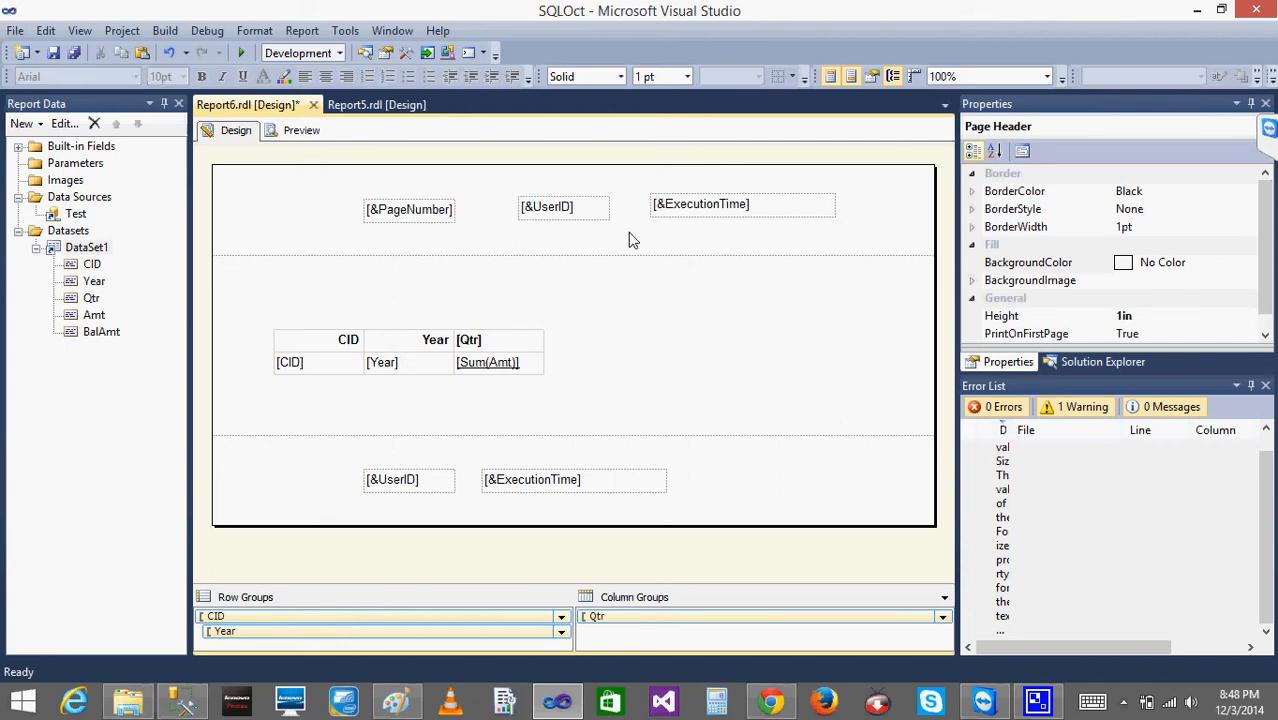
- Insert a rectangle in the page header below the text boxes and widen it to almost the report's right edge
right_click(506, 256)
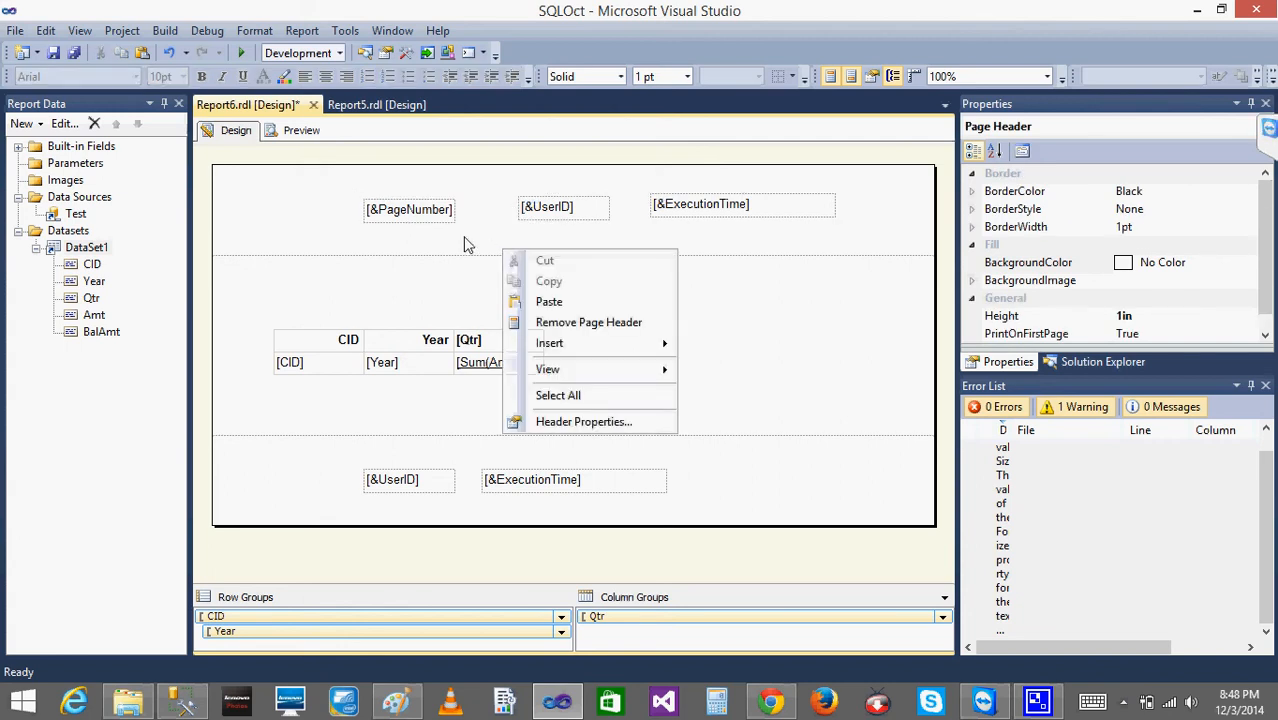
right_click(463, 238)
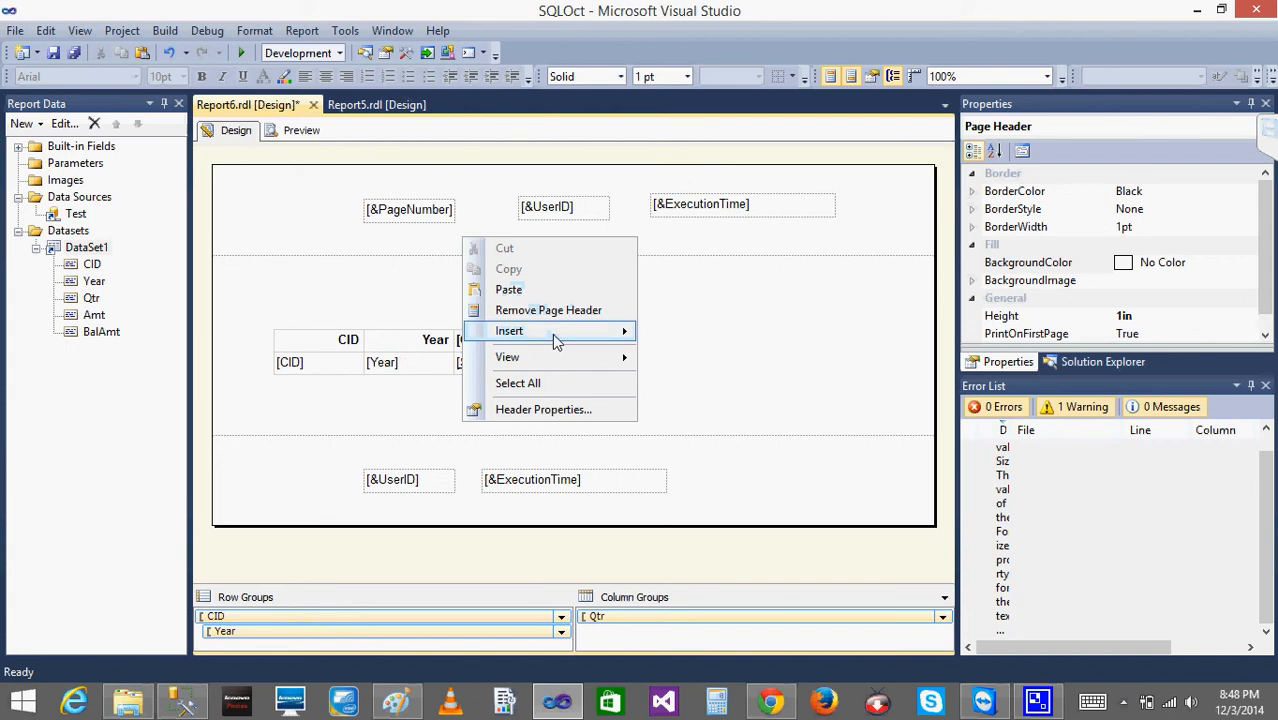
mouse_move(552, 333)
click(701, 373)
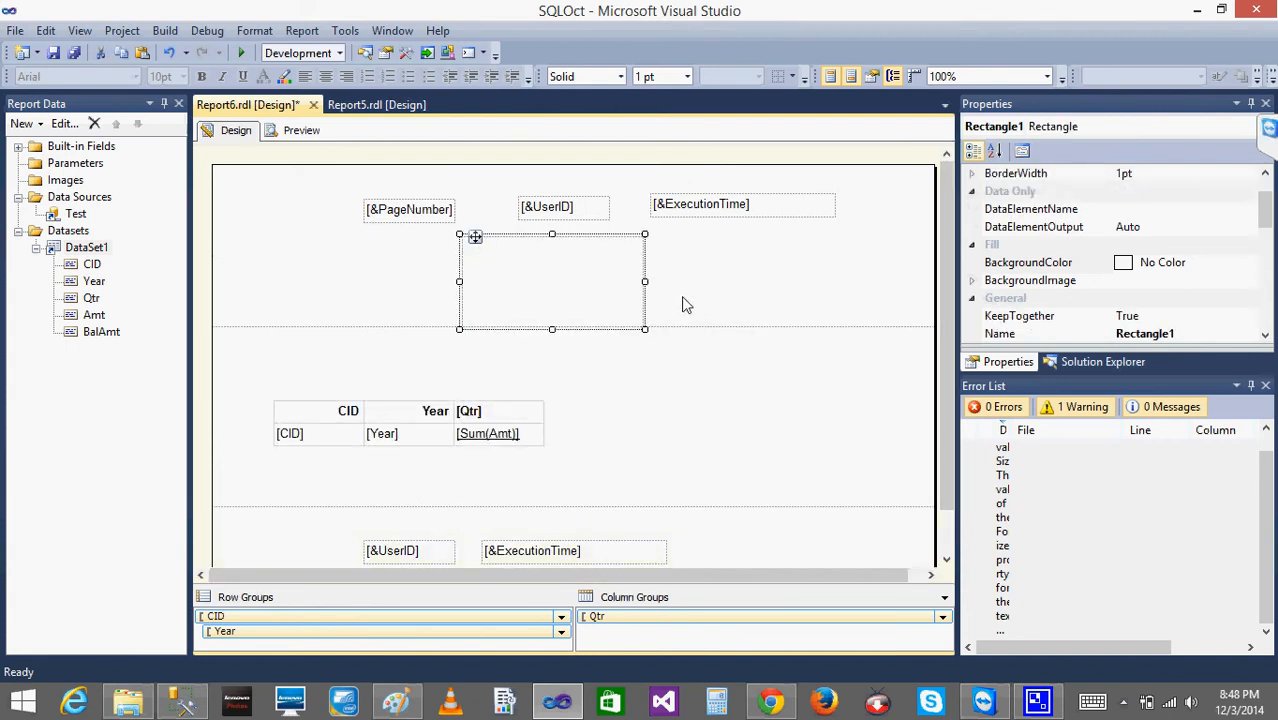
drag(645, 282, 880, 282)
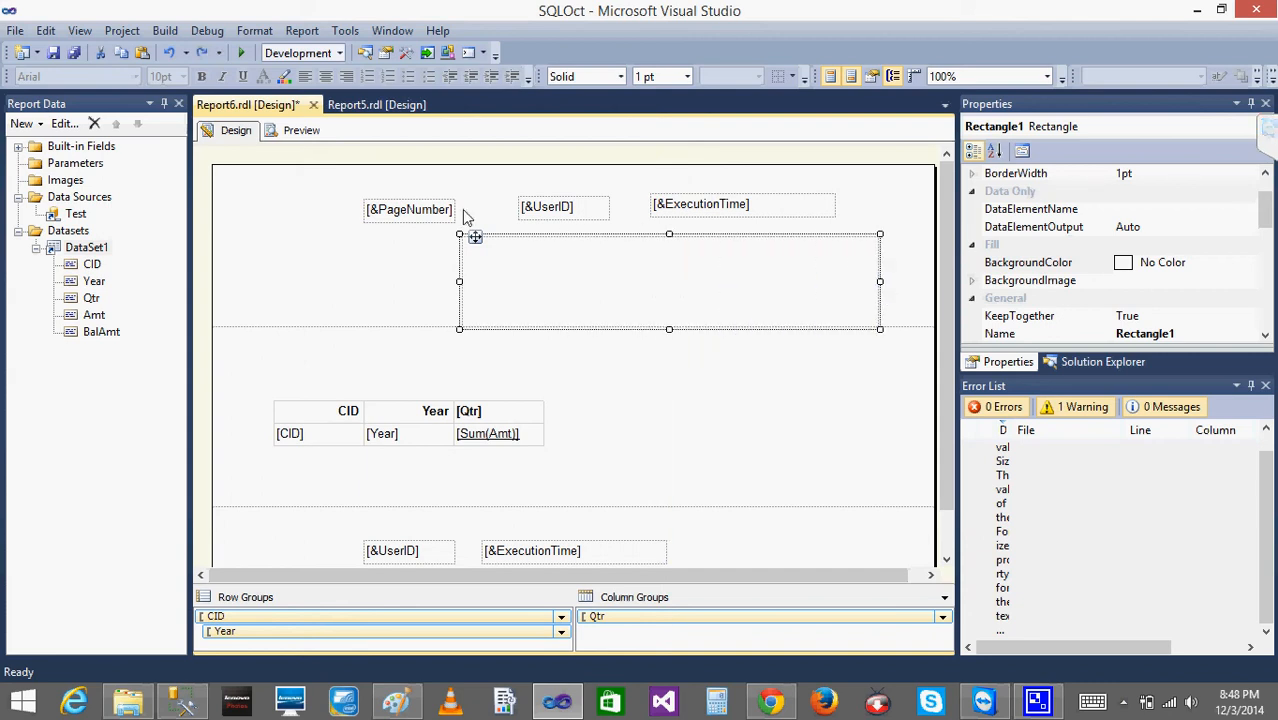
- Move the PageNumber, UserID and ExecutionTime text boxes from the page header into the rectangle
click(392, 216)
drag(377, 201, 483, 250)
click(531, 212)
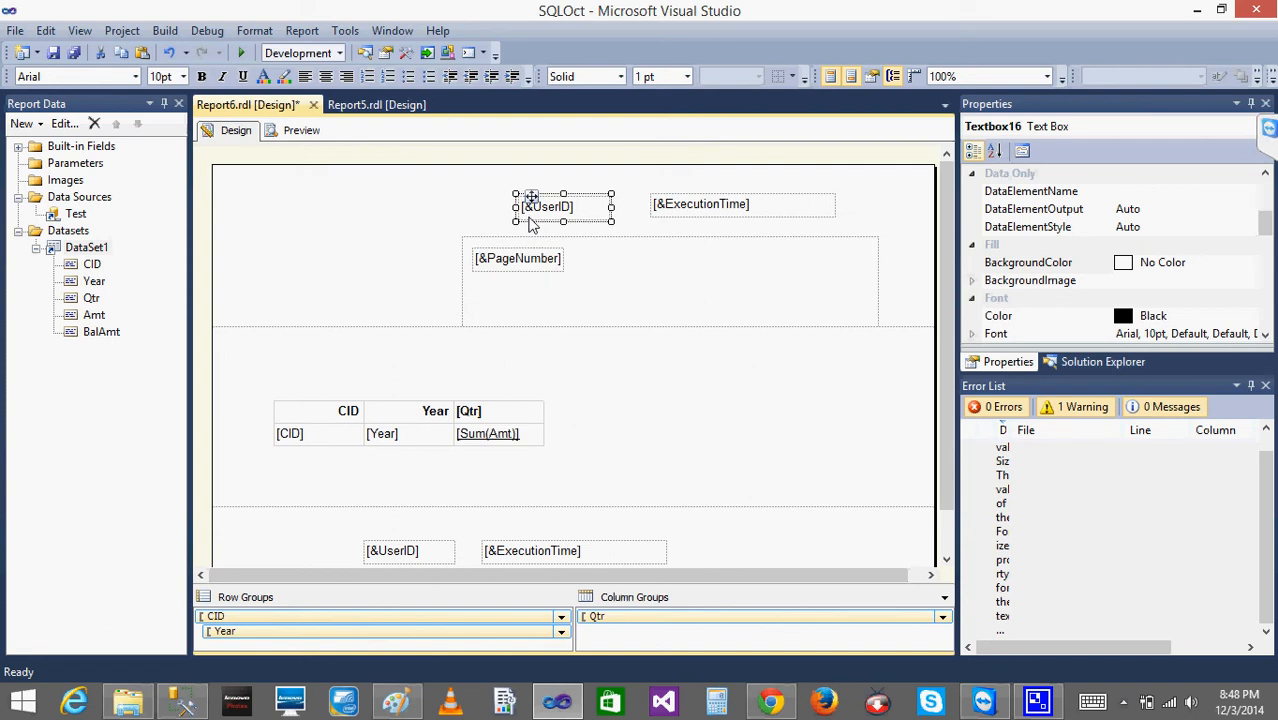
drag(533, 196, 626, 284)
click(663, 207)
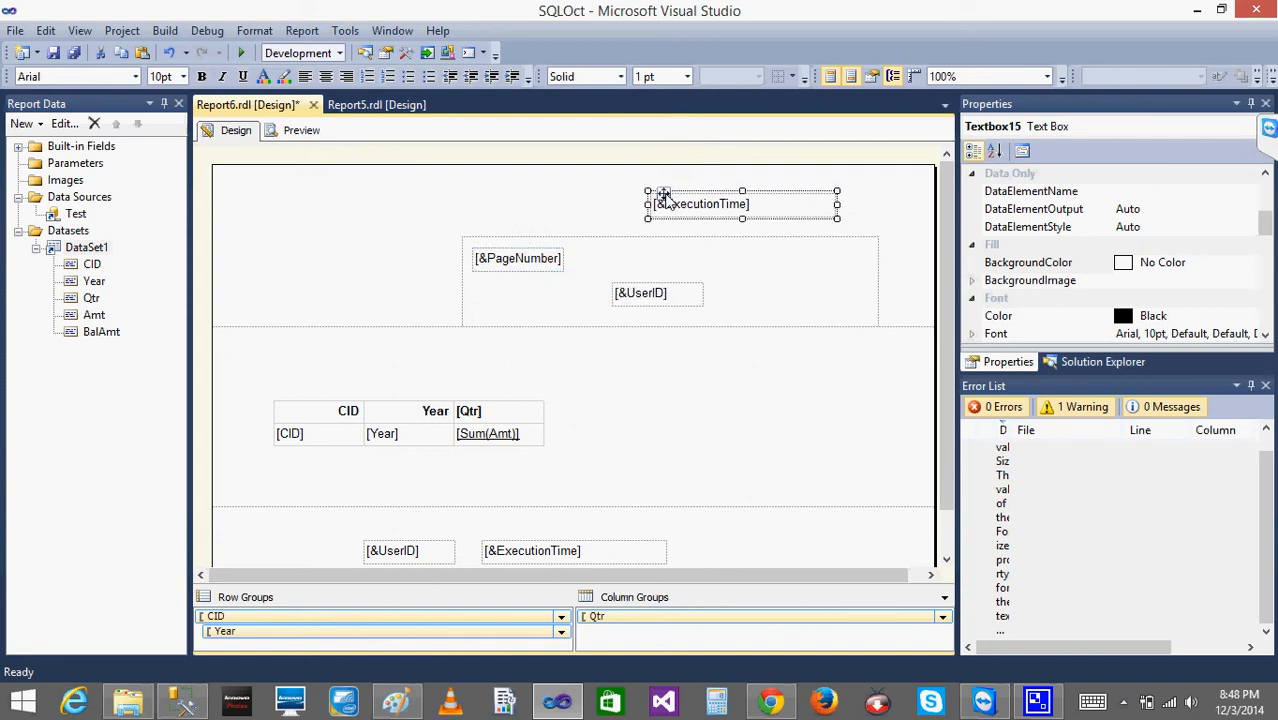
drag(663, 196, 707, 259)
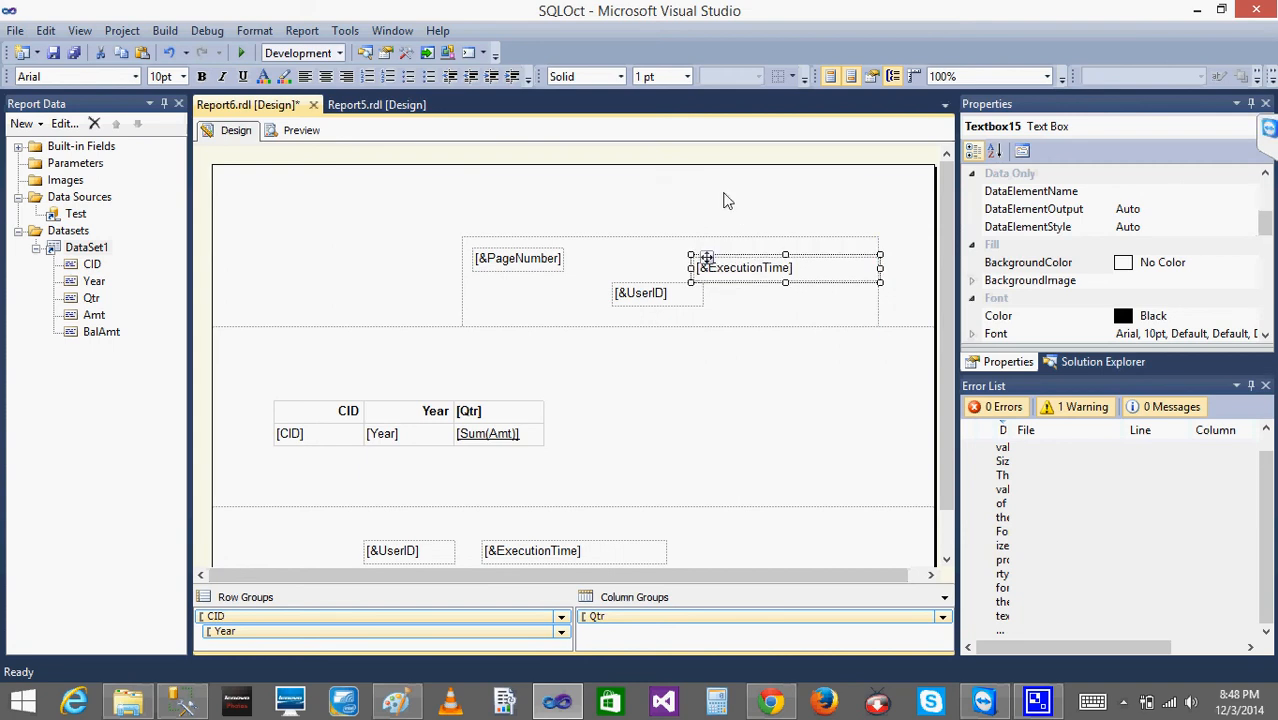
click(727, 200)
- Move the rectangle with its text boxes up in the page header and reduce the header's height to about 1.24 in
click(555, 290)
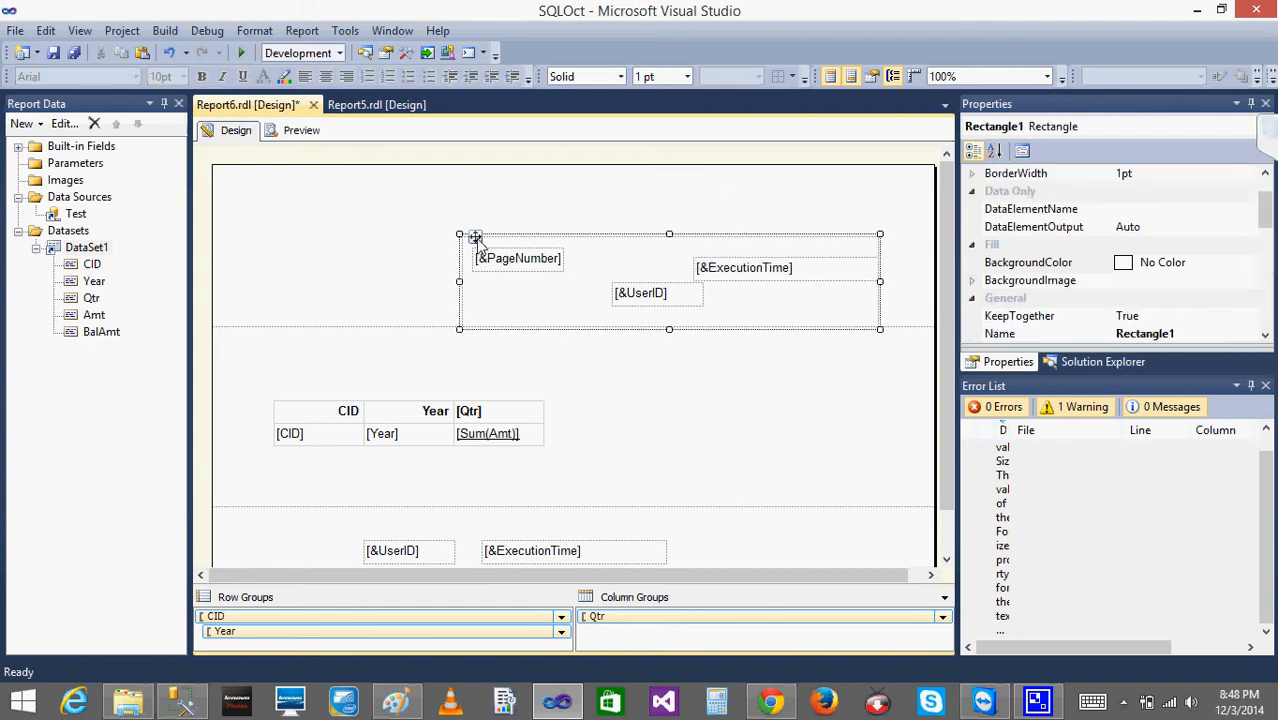
drag(472, 236, 445, 183)
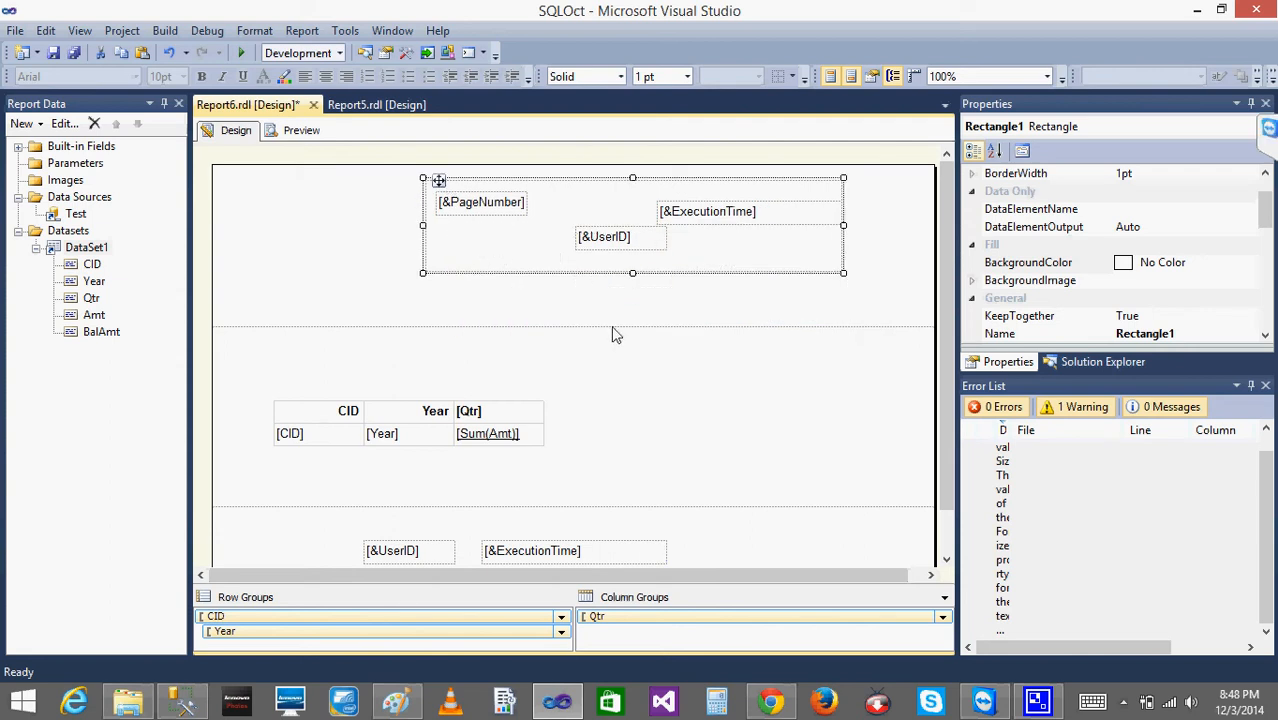
drag(613, 327, 608, 277)
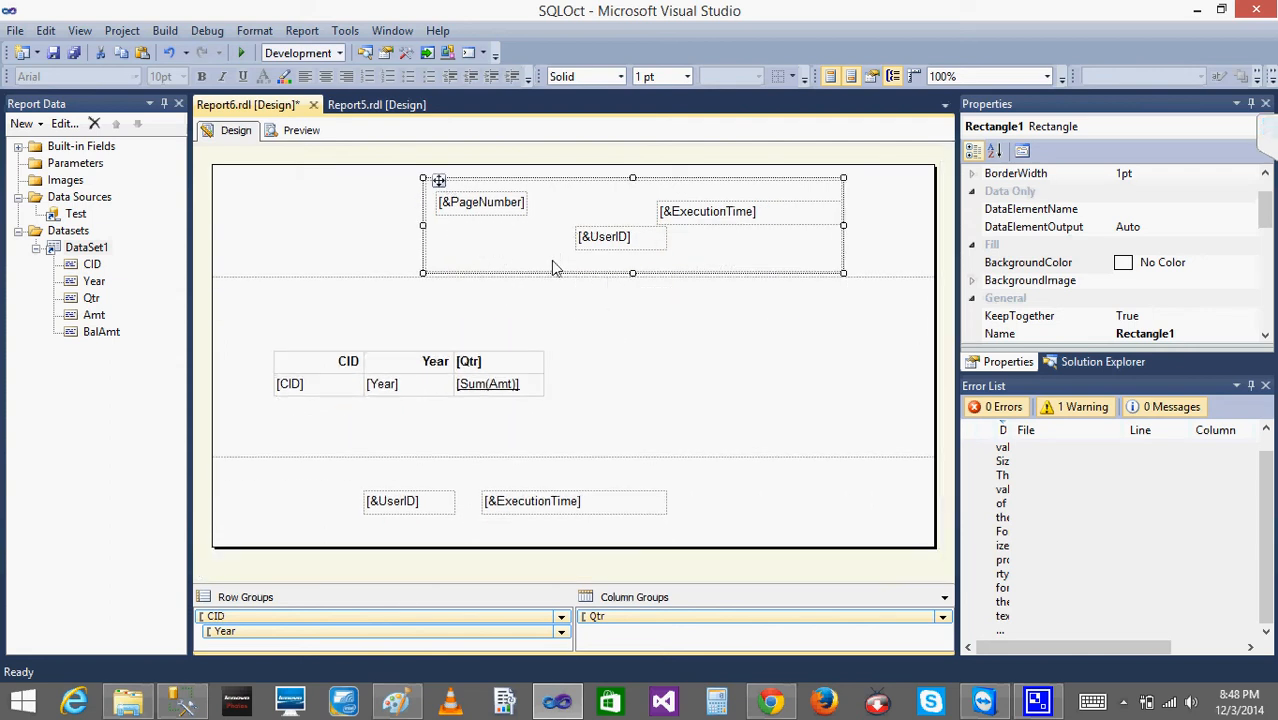
right_click(476, 207)
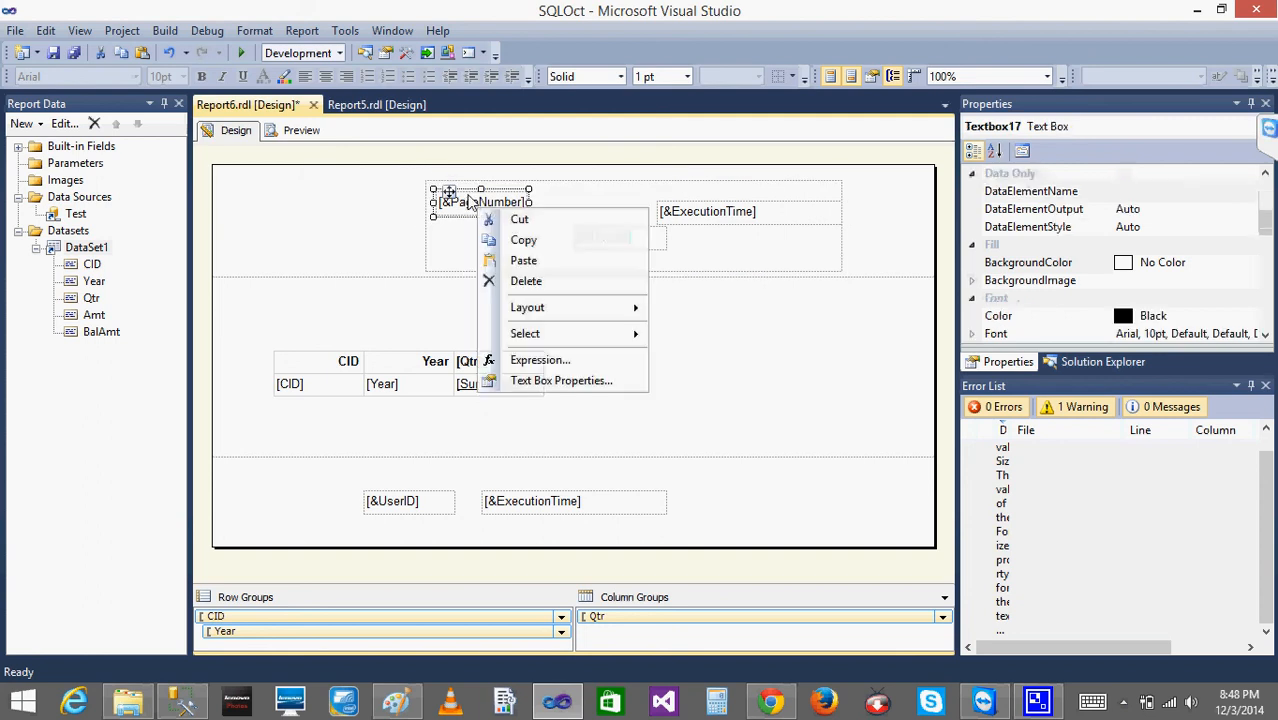
click(552, 182)
right_click(537, 178)
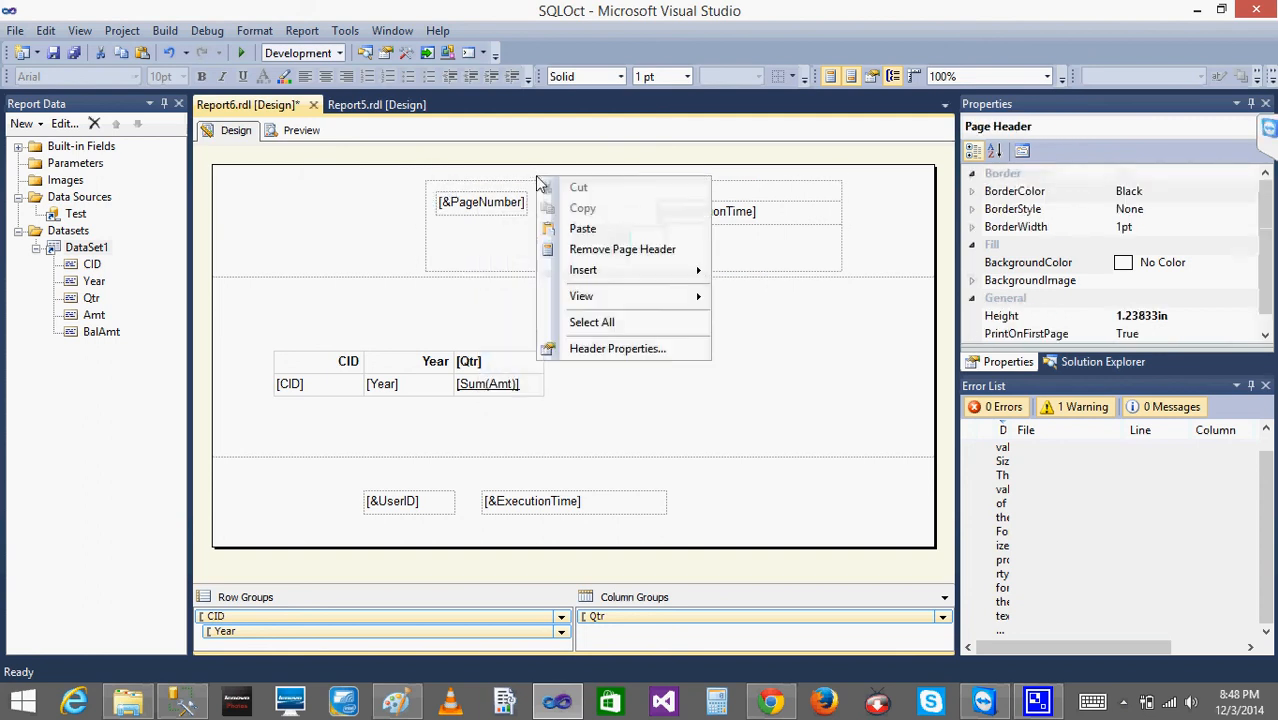
click(436, 180)
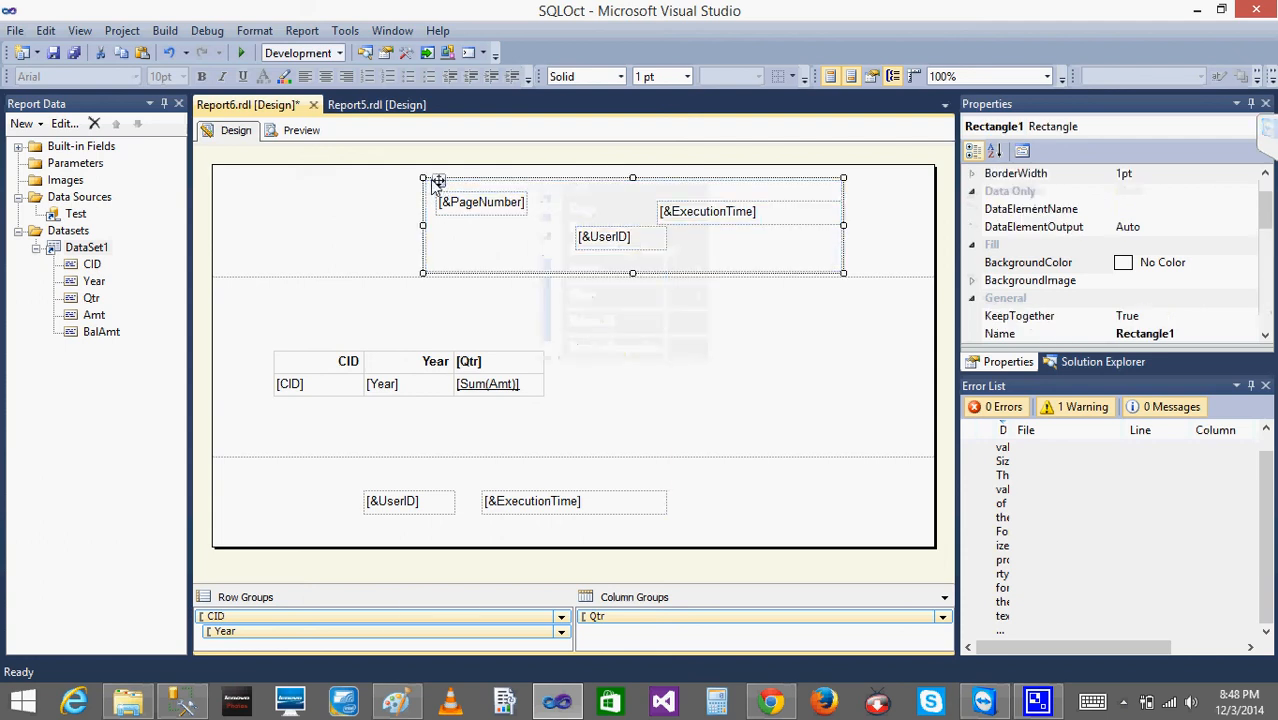
right_click(433, 181)
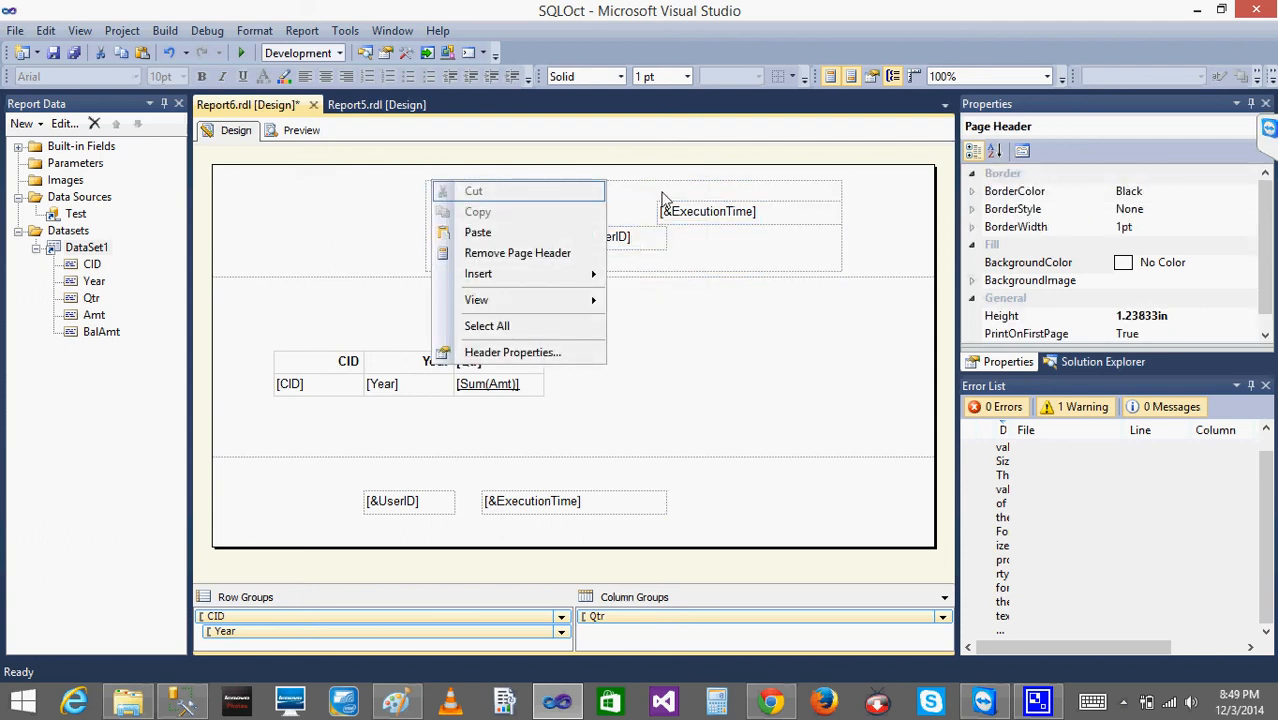
- Select the rectangle in the page header and check the choices of its Hidden visibility property, choosing False
click(437, 180)
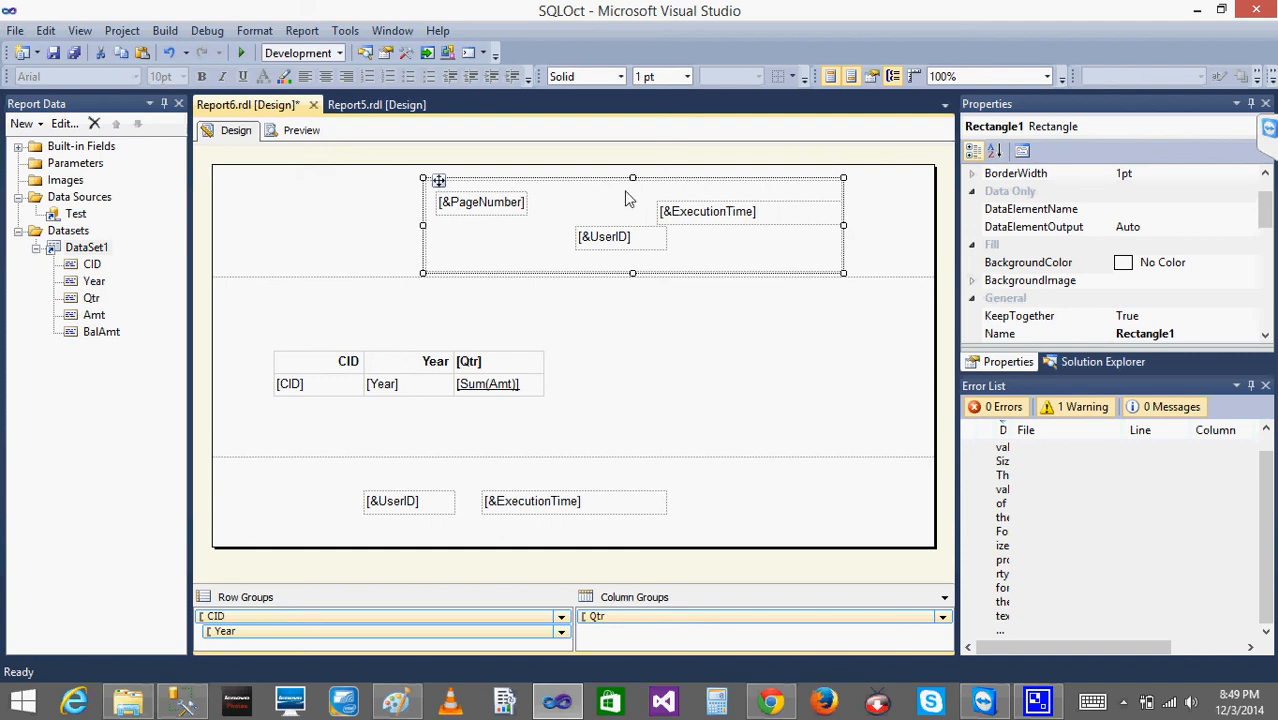
click(1265, 385)
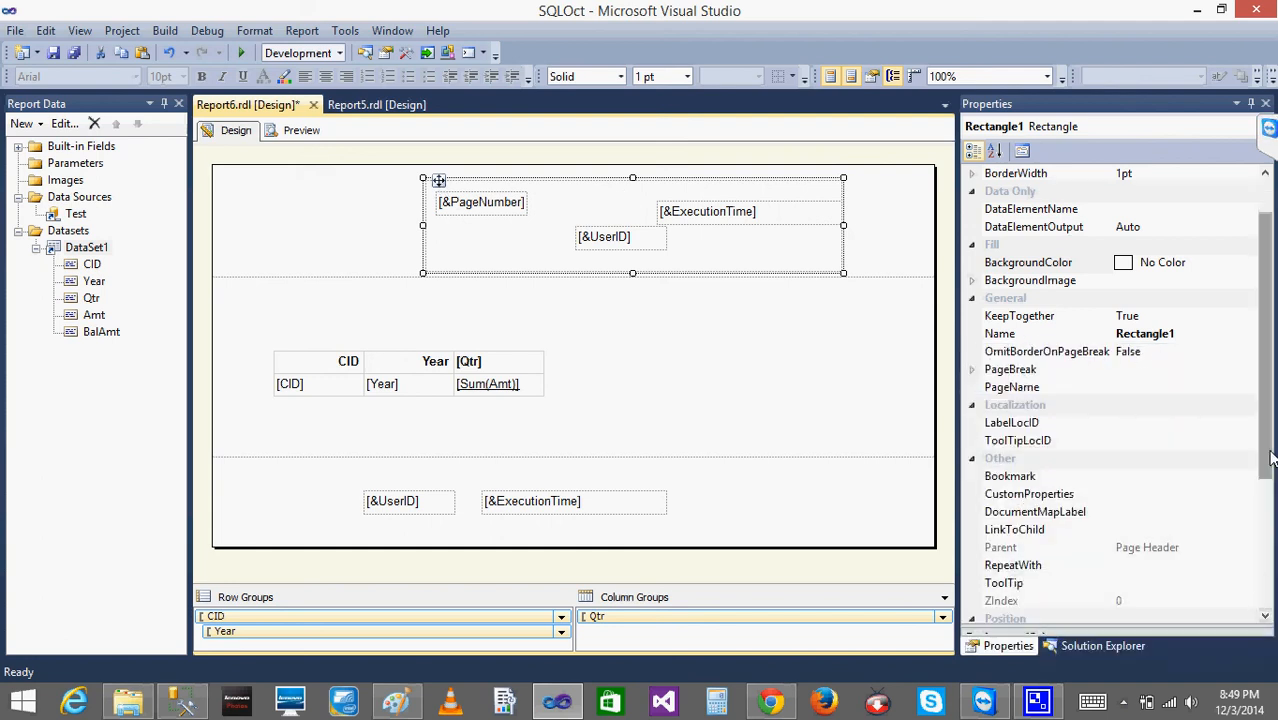
drag(1268, 460, 1272, 590)
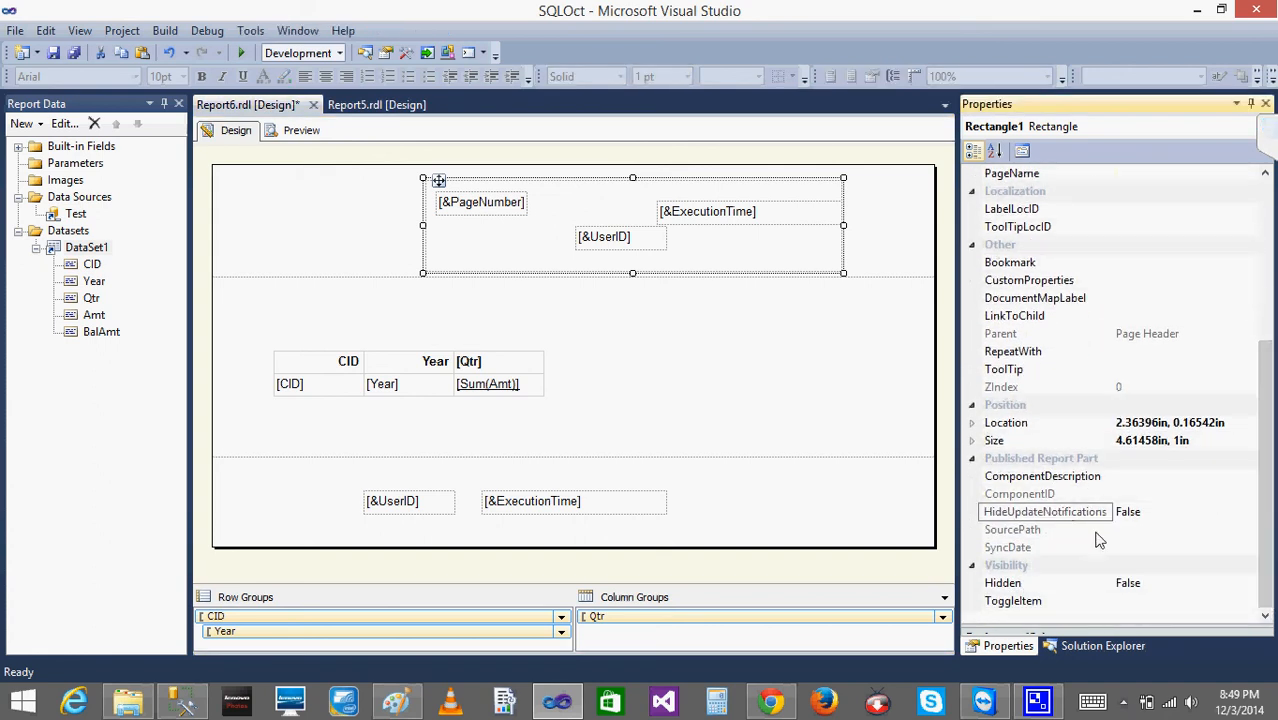
click(1127, 585)
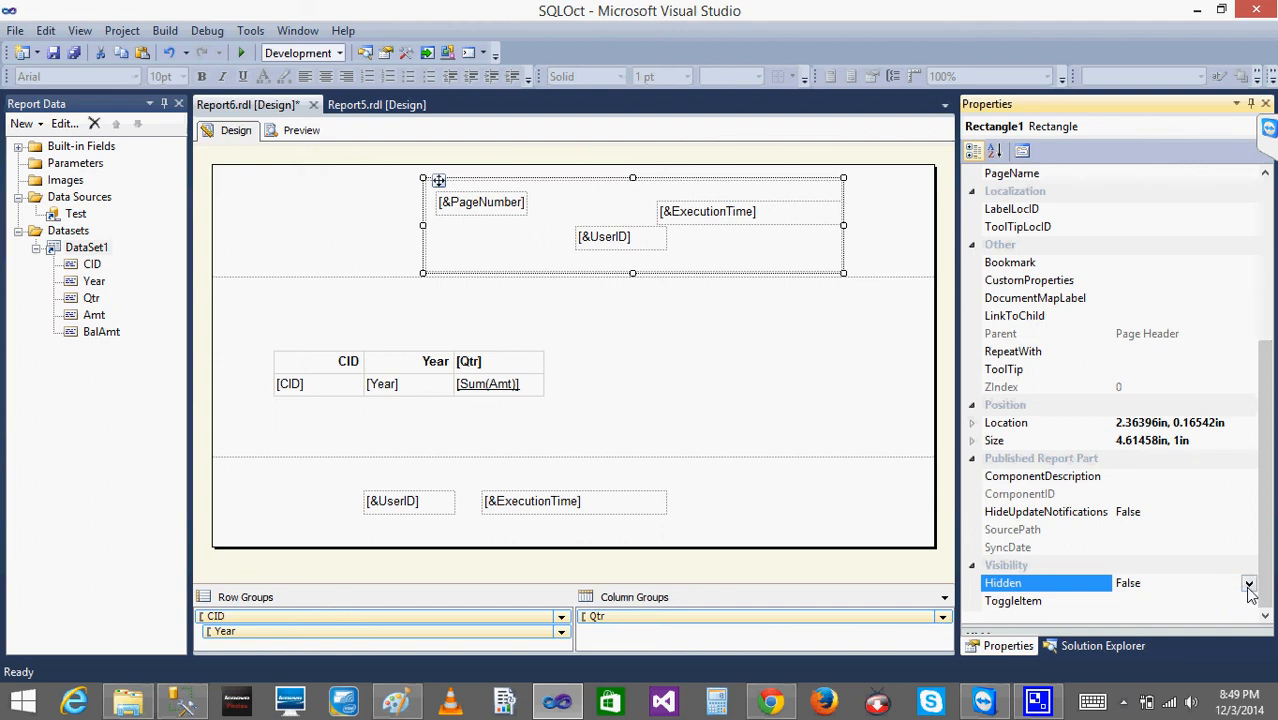
click(1248, 585)
click(1133, 626)
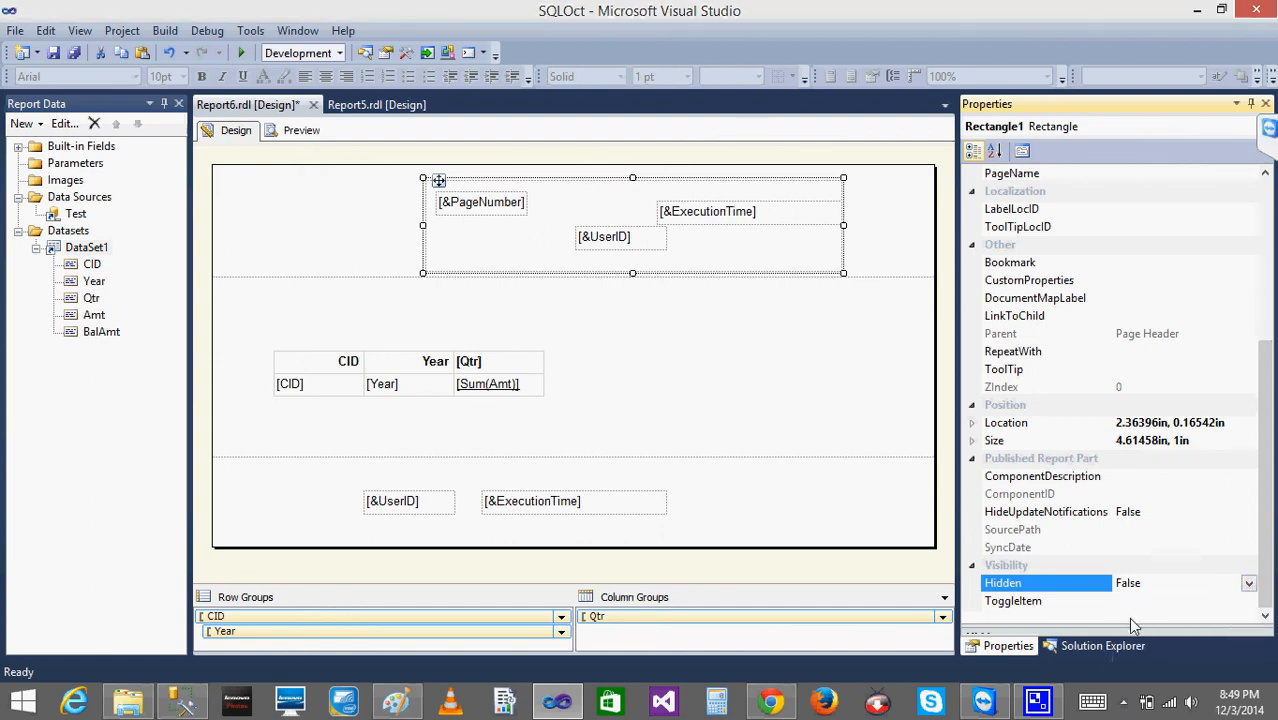
click(845, 385)
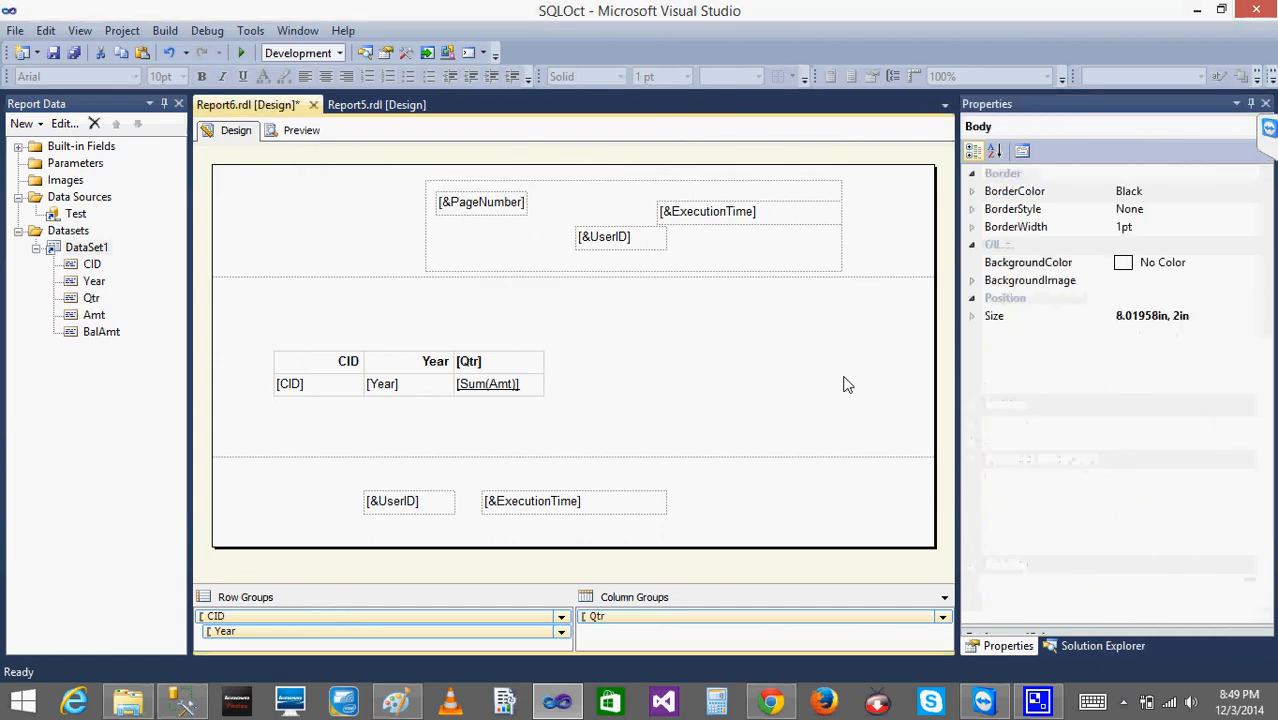
- Preview Report6 to check the rendered header, matrix and footer, and return to the report design
click(296, 133)
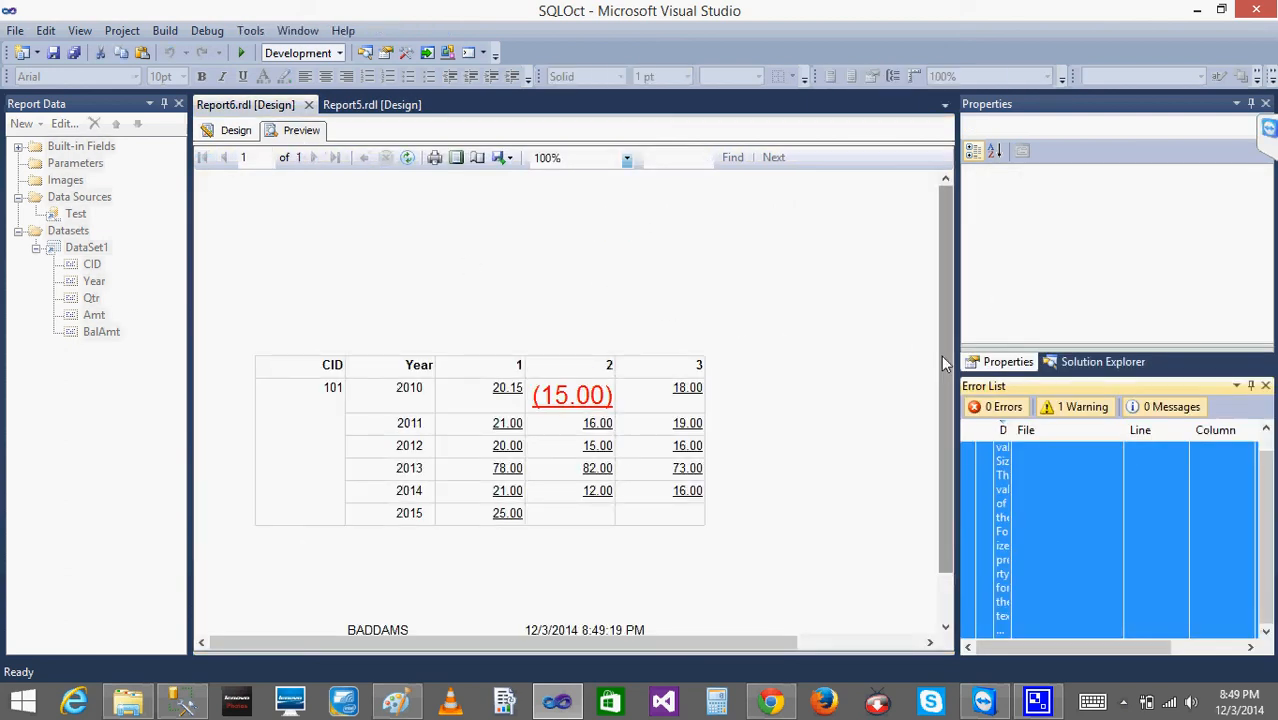
drag(945, 360, 938, 488)
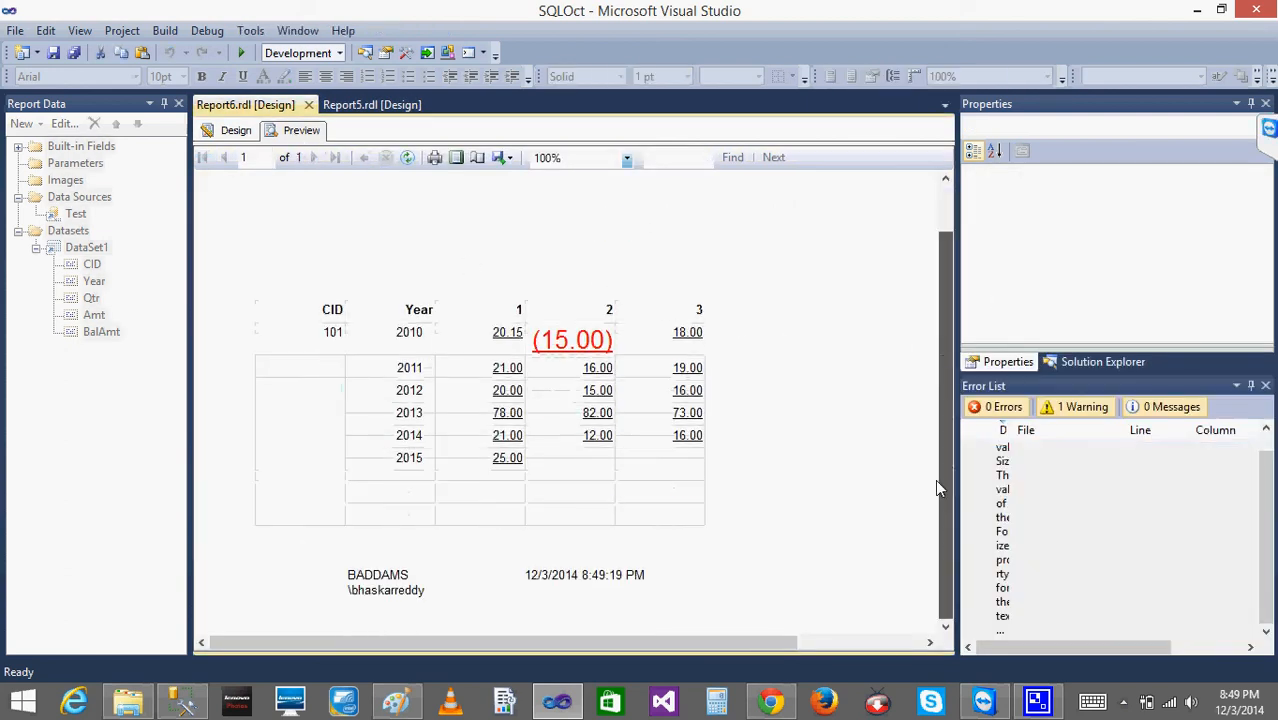
click(228, 138)
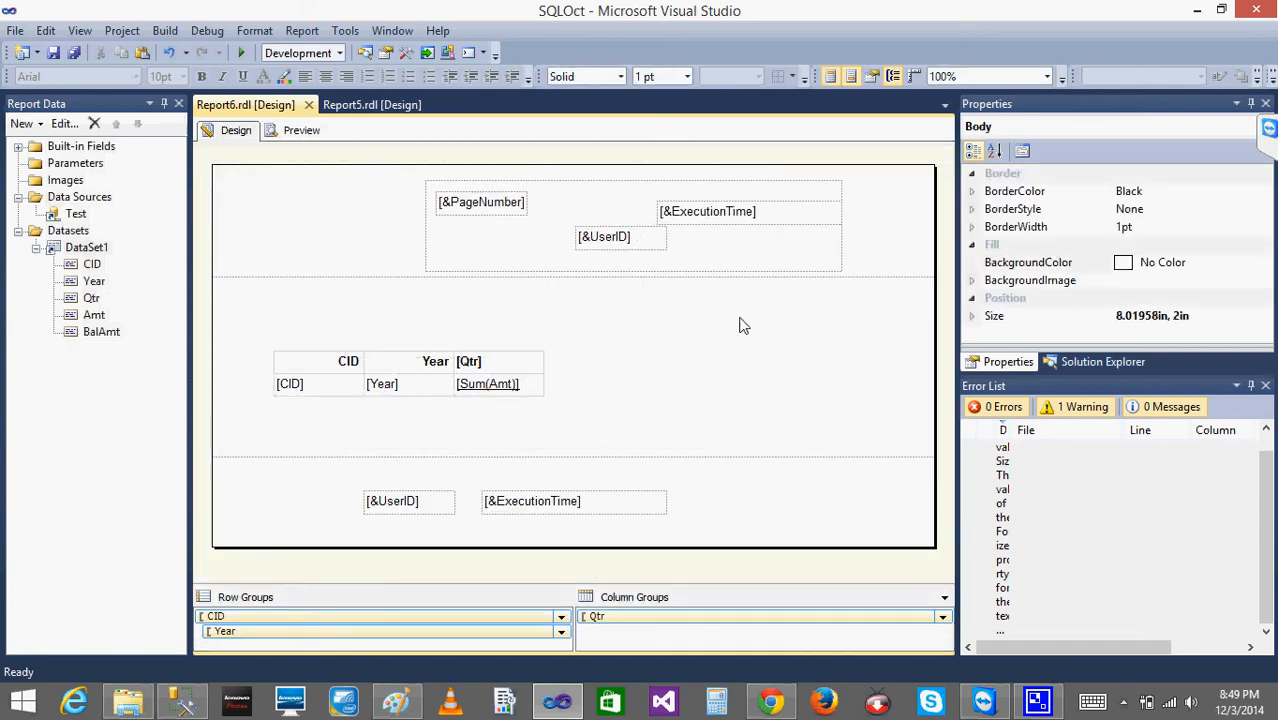
- Select the page header rectangle again and look through its properties, including the background color
click(713, 243)
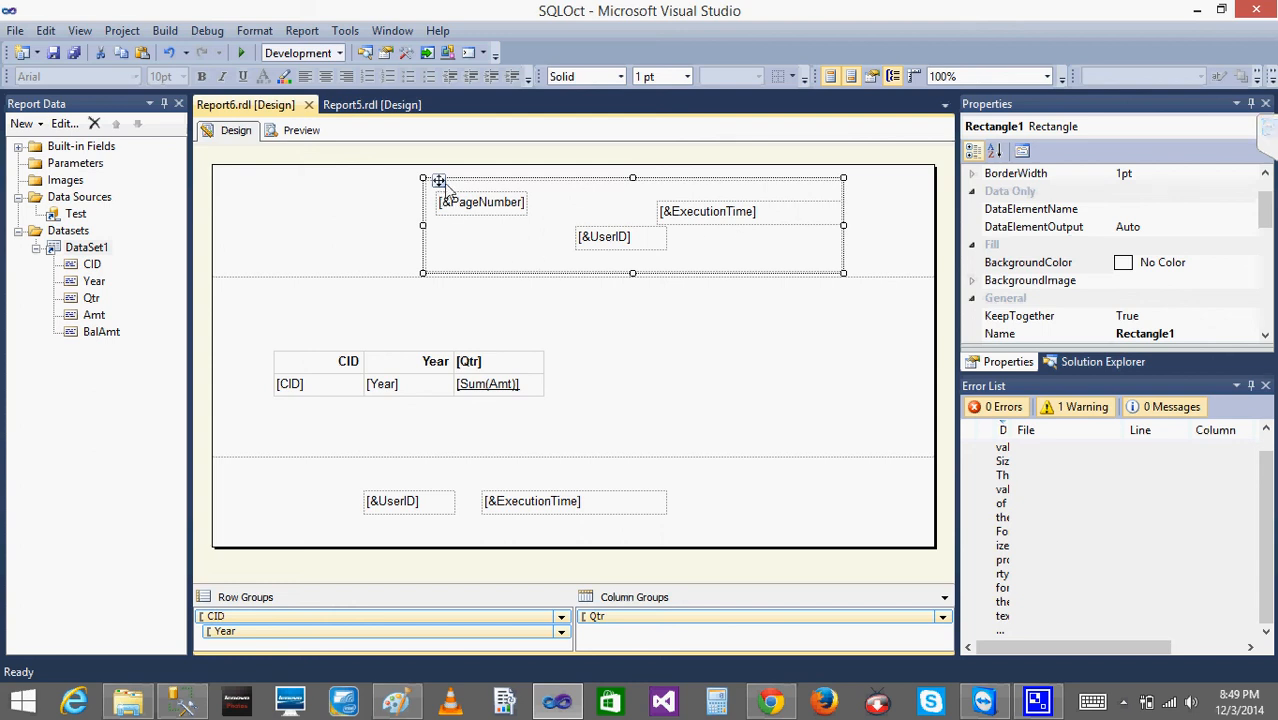
click(1265, 386)
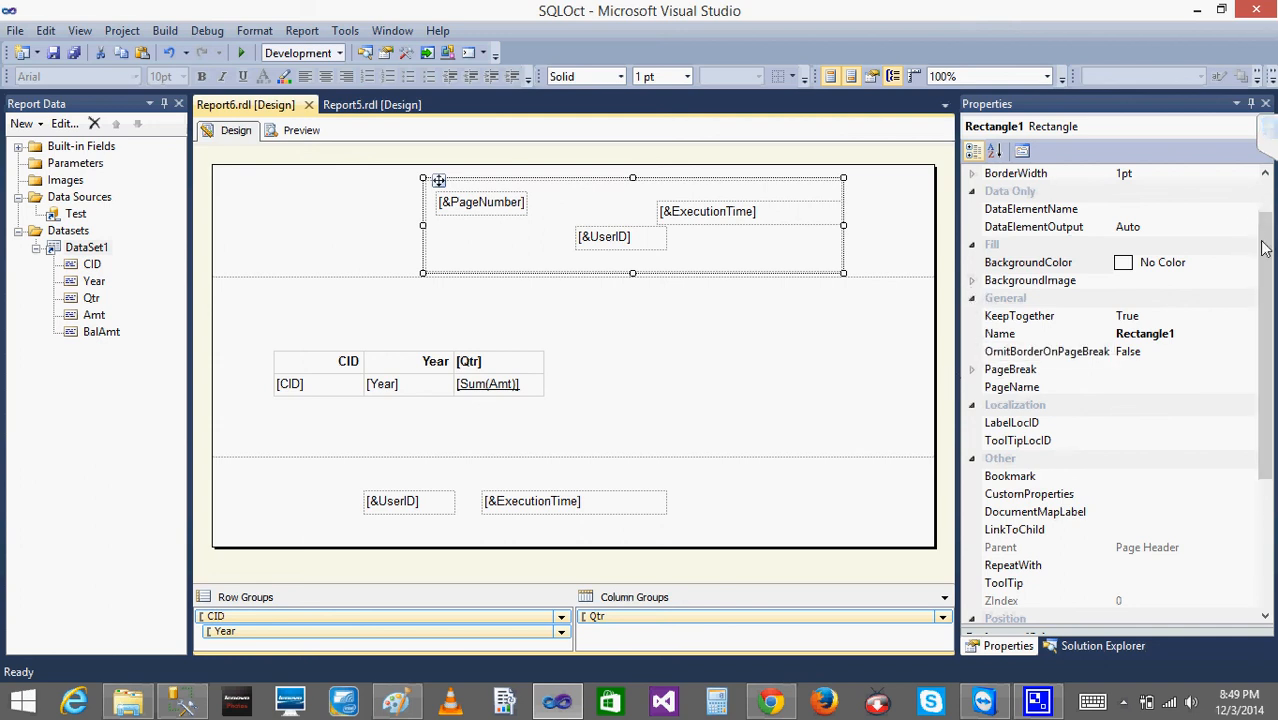
mouse_move(1266, 247)
mouse_down()
mouse_move(1268, 330)
mouse_move(1268, 235)
mouse_up()
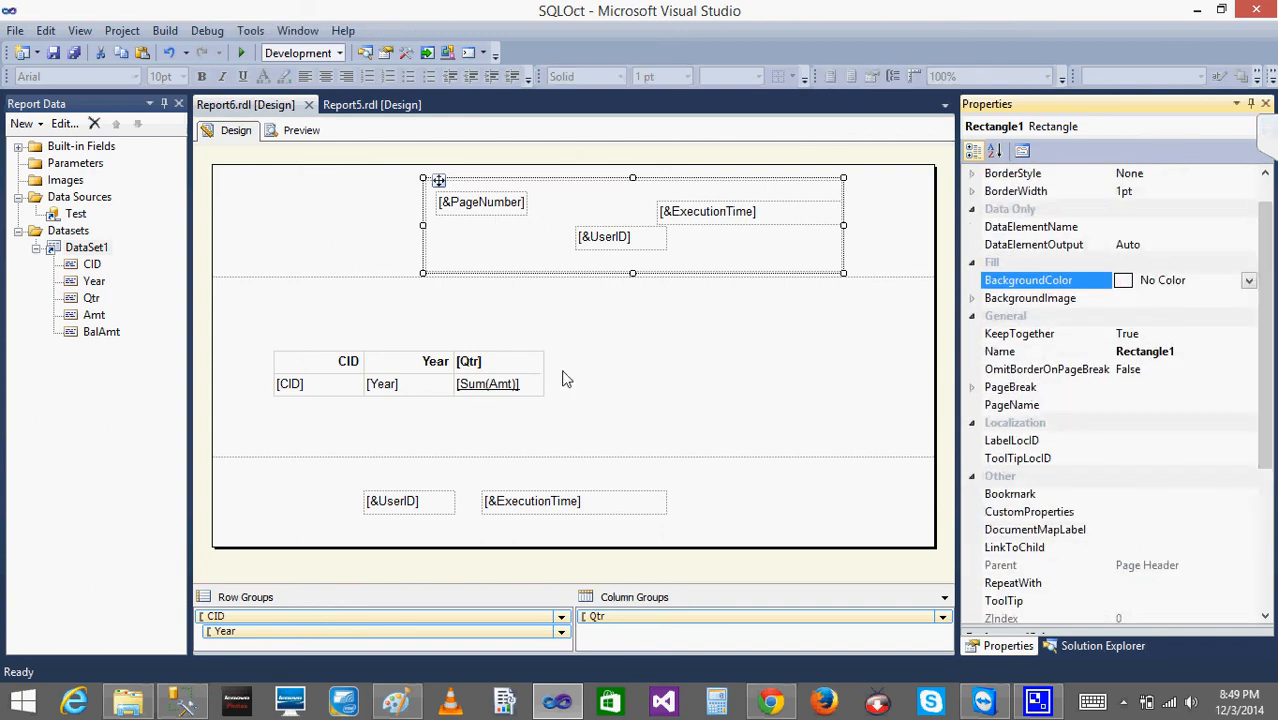
click(655, 387)
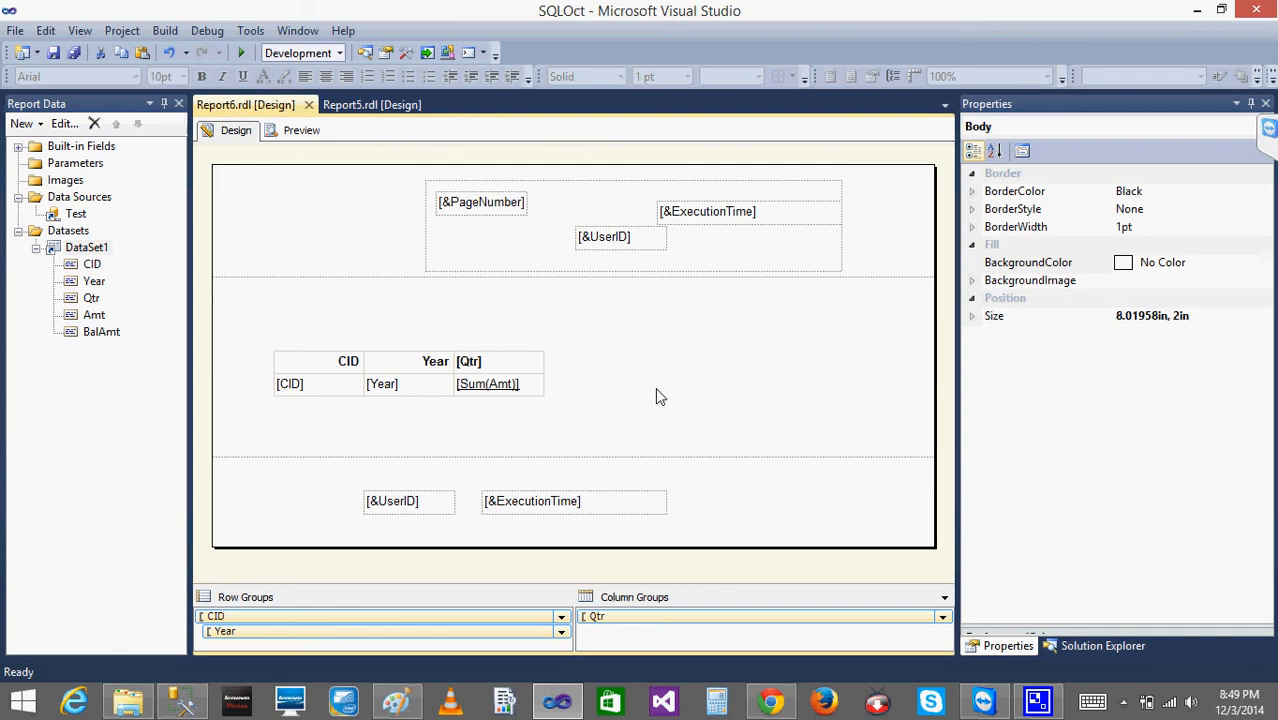
click(1122, 702)
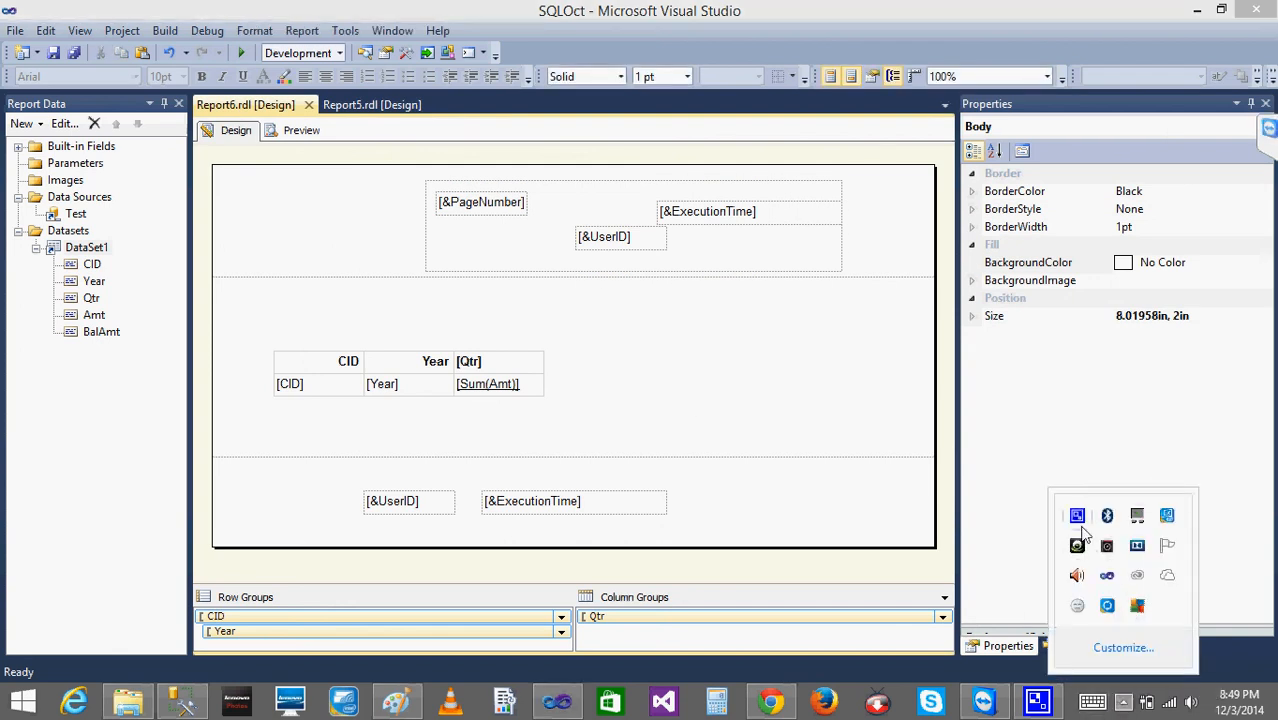